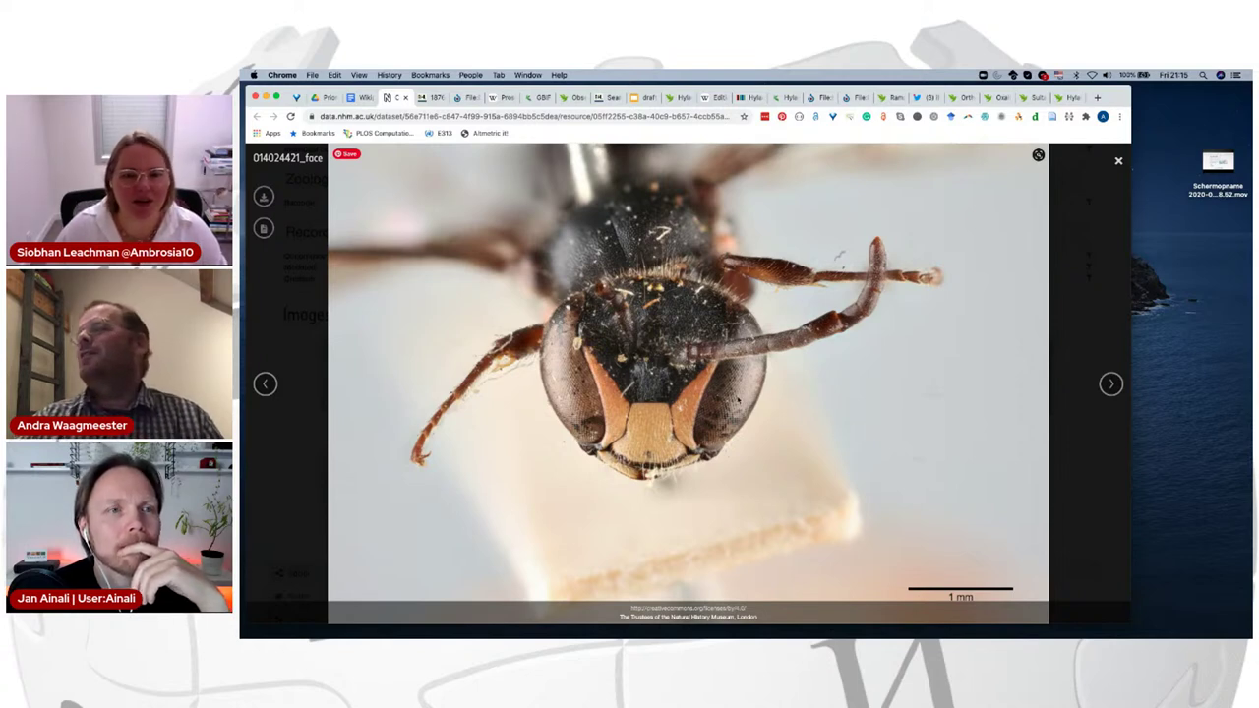
Step: Save the displayed bee face image to Downloads as the JPEG file 014024421_face-S
right_click(739, 400)
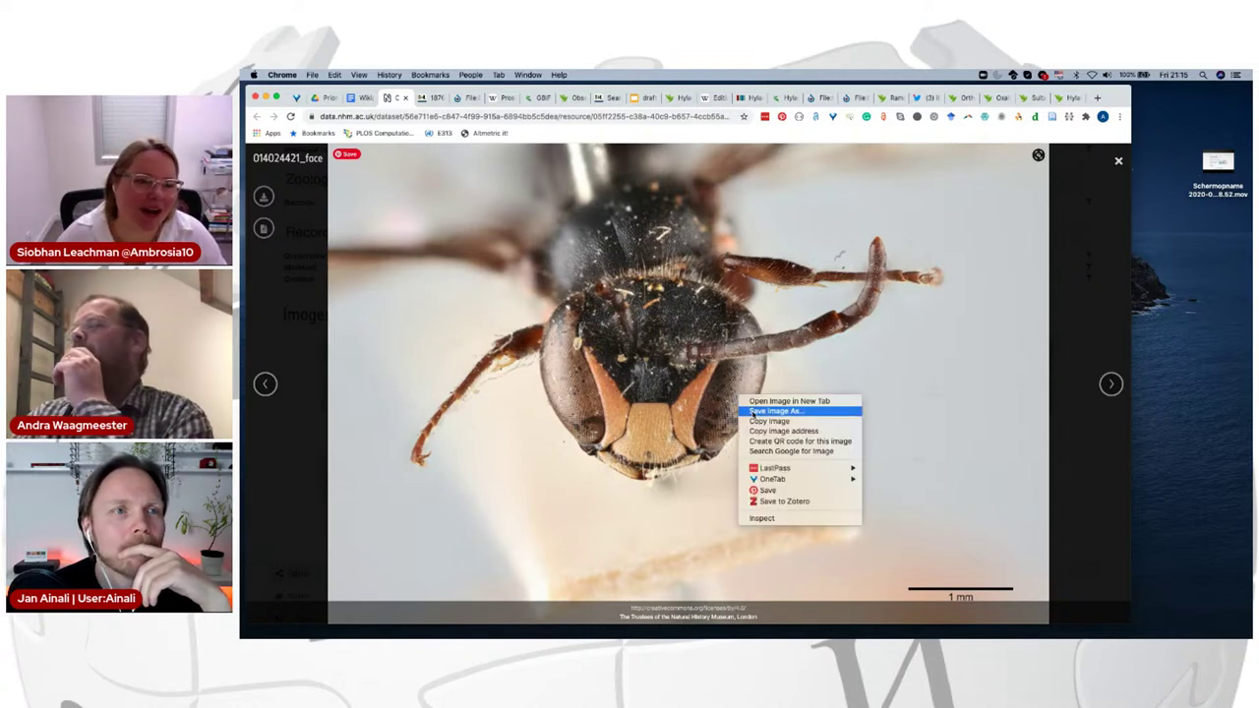
click(753, 412)
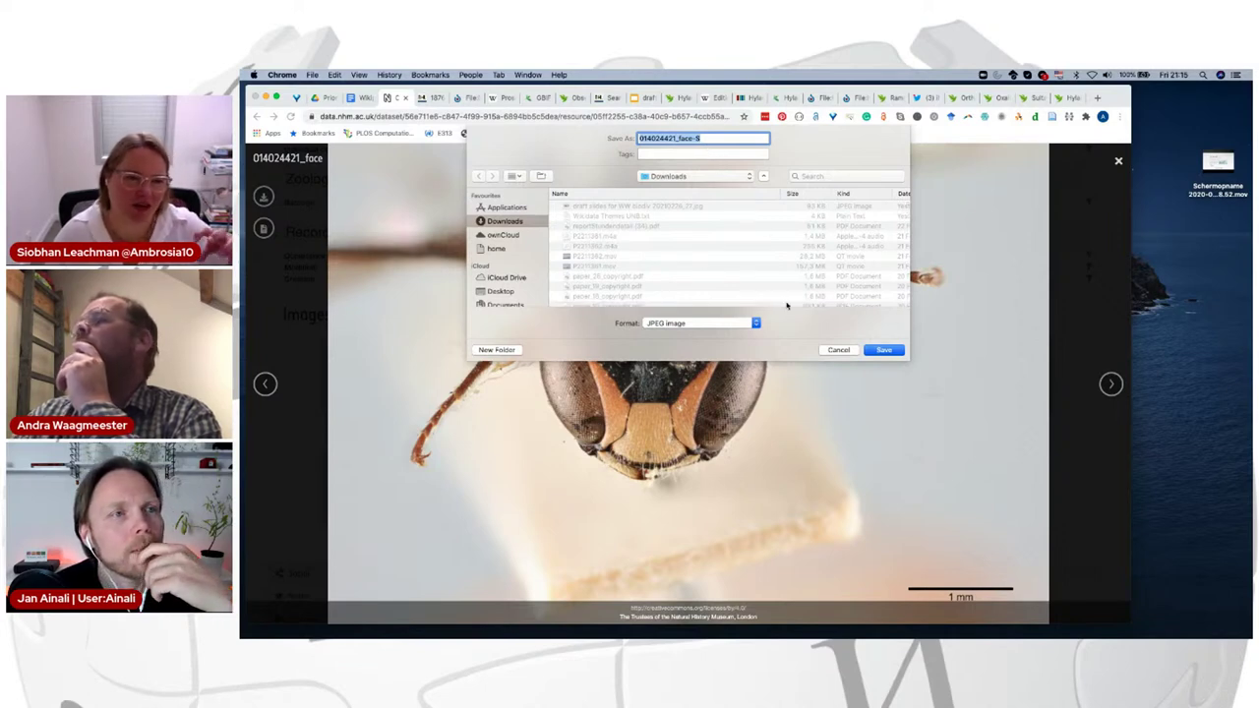
click(884, 350)
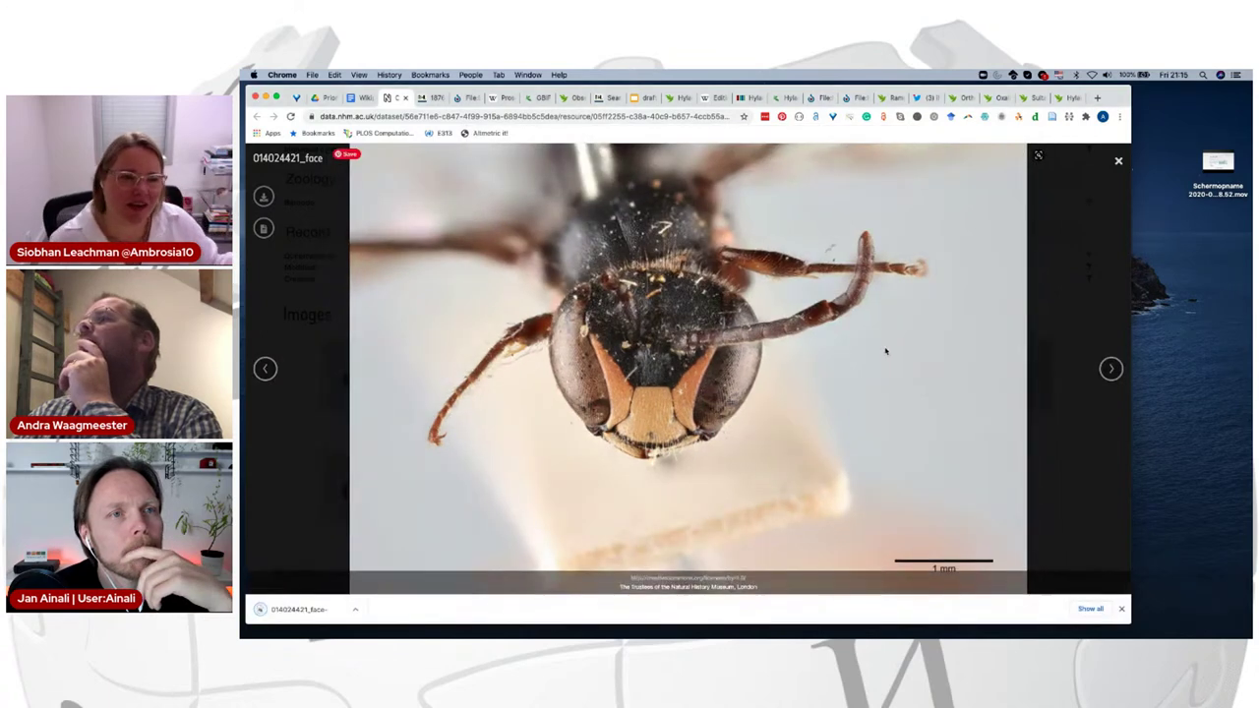
Step: Switch to Wikimedia Commons, start the Upload Wizard and upload 014024421_face-S.jpg from Downloads
click(464, 98)
key(super+r)
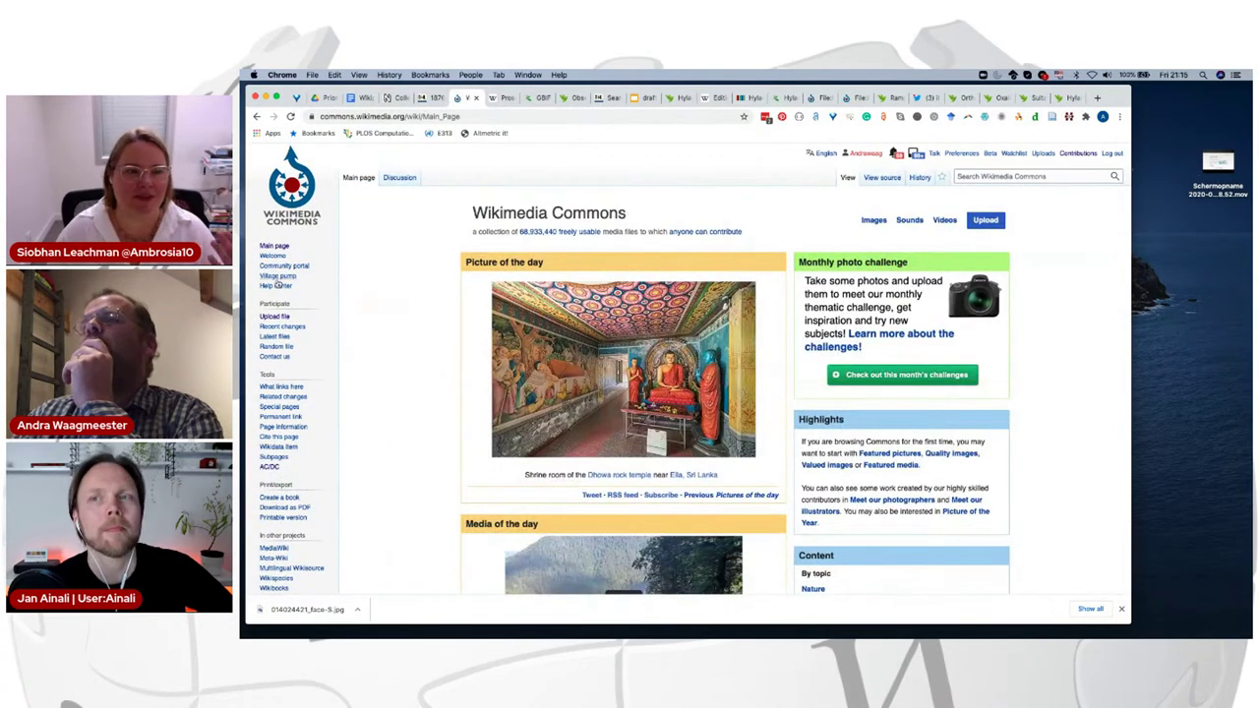
click(275, 317)
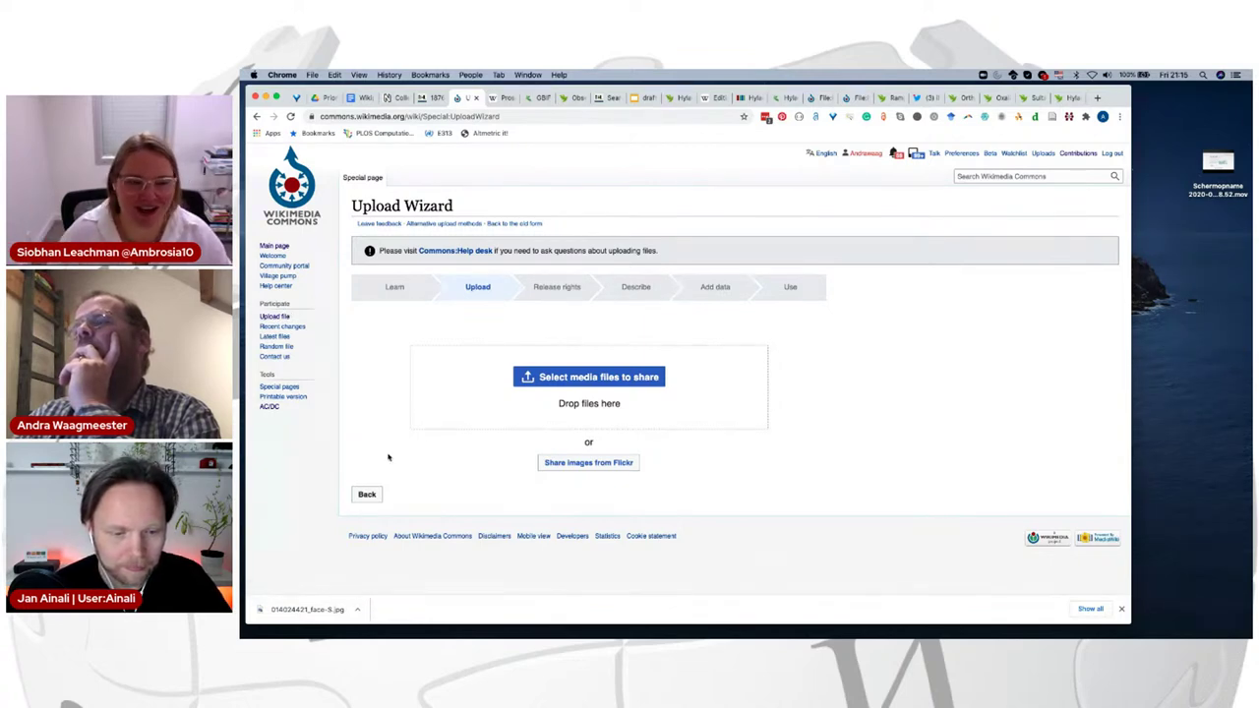
click(612, 384)
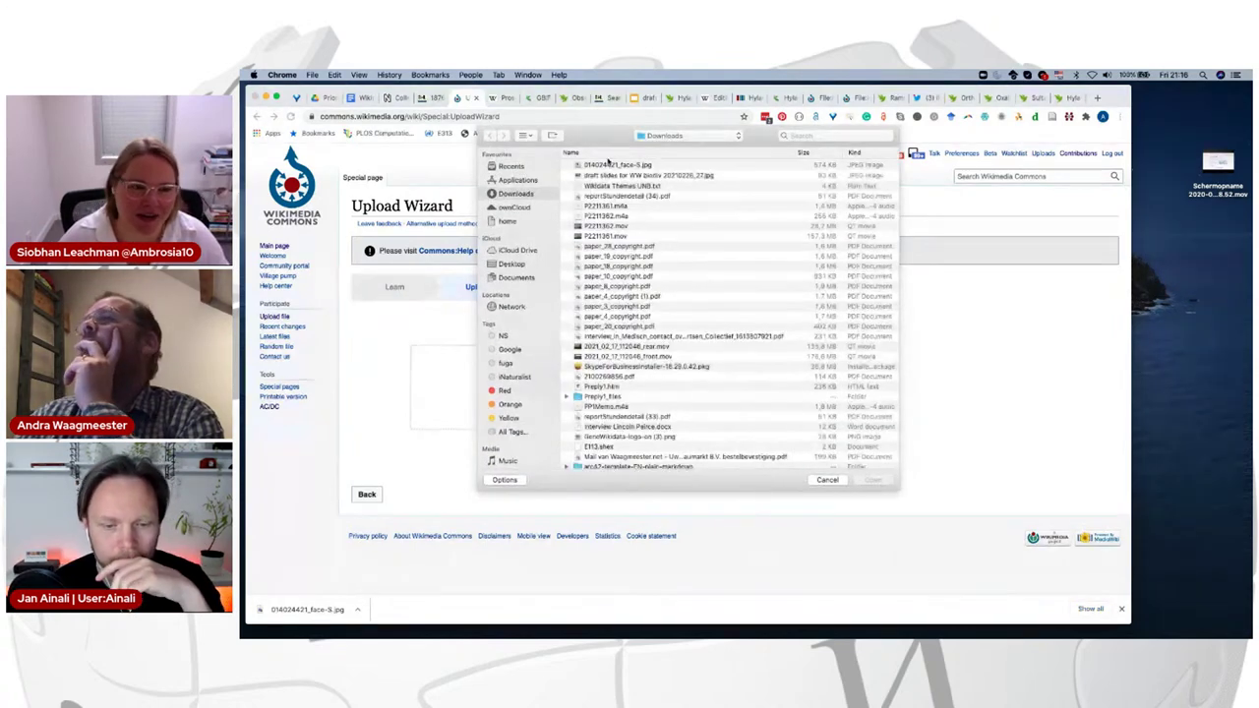
click(608, 167)
click(872, 480)
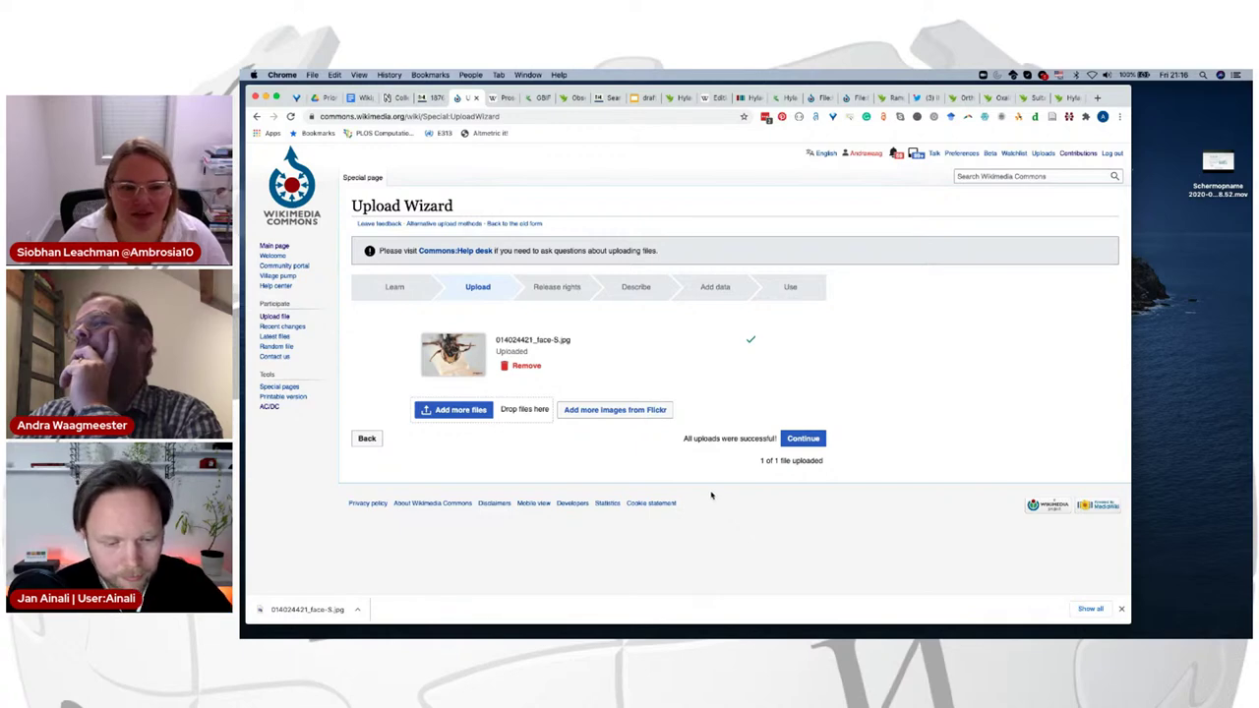
Step: Continue to the release rights stage and declare that the file is not your own work
click(798, 440)
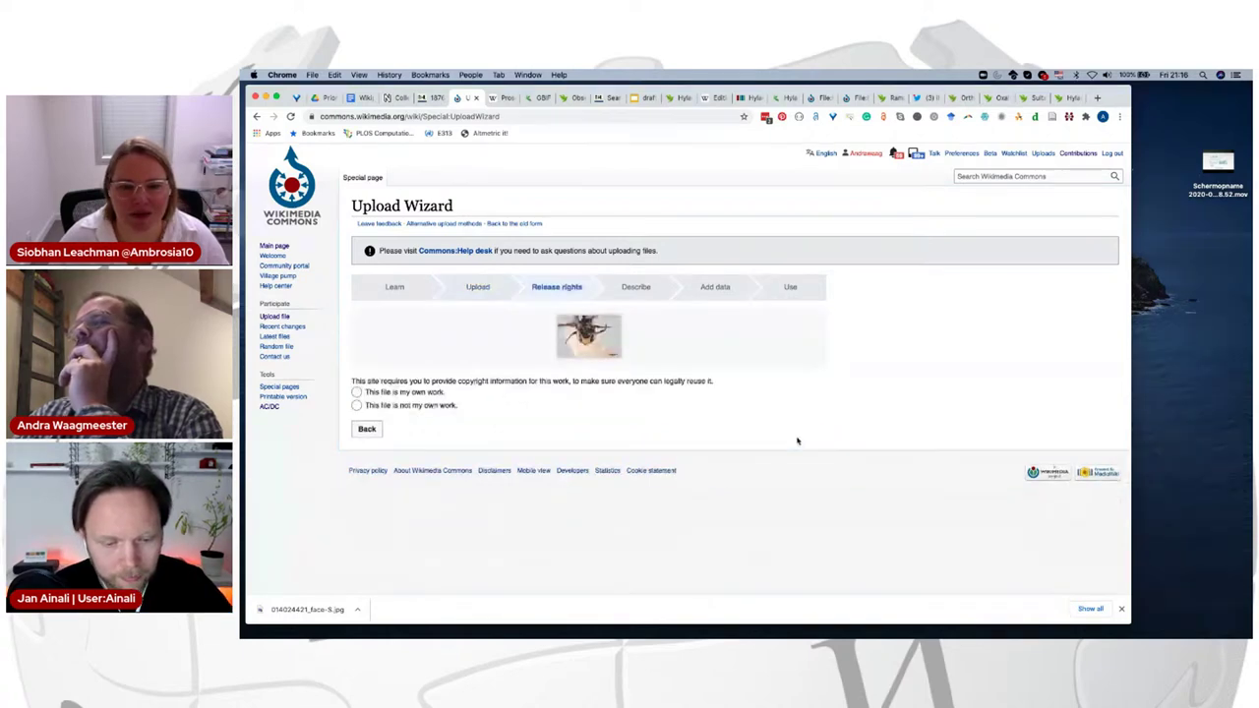
click(357, 406)
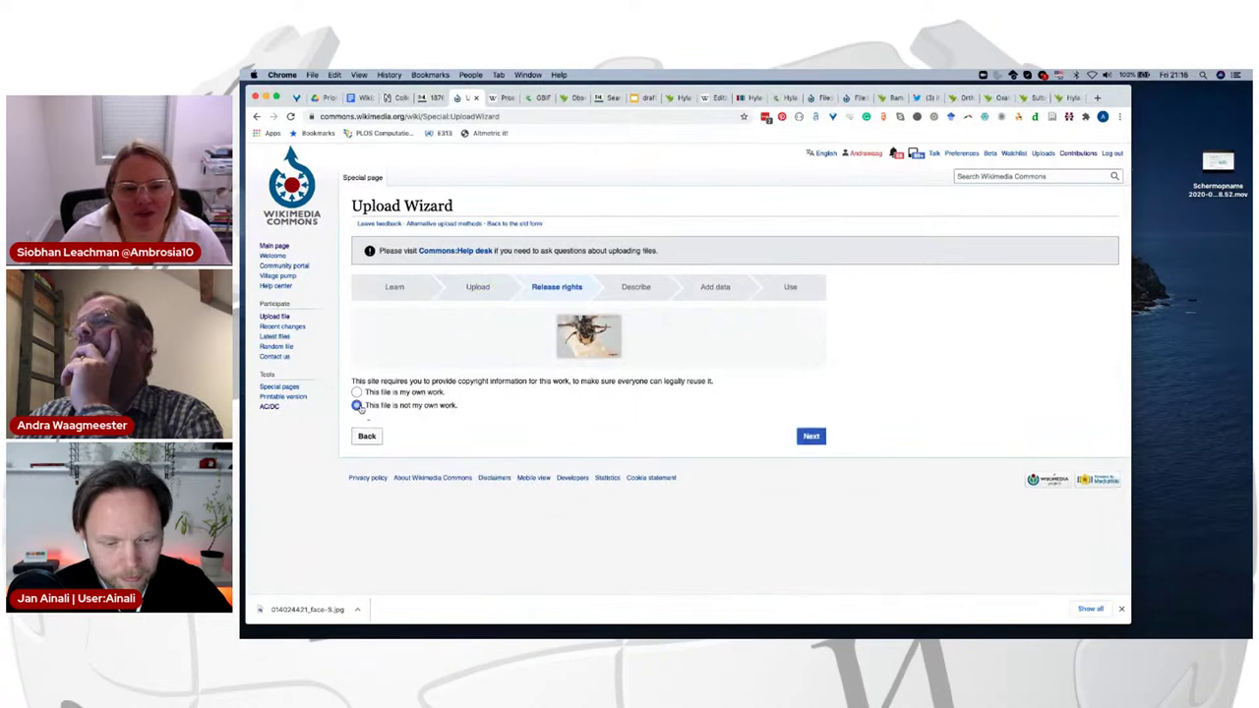
scroll(413, 492, down, 1)
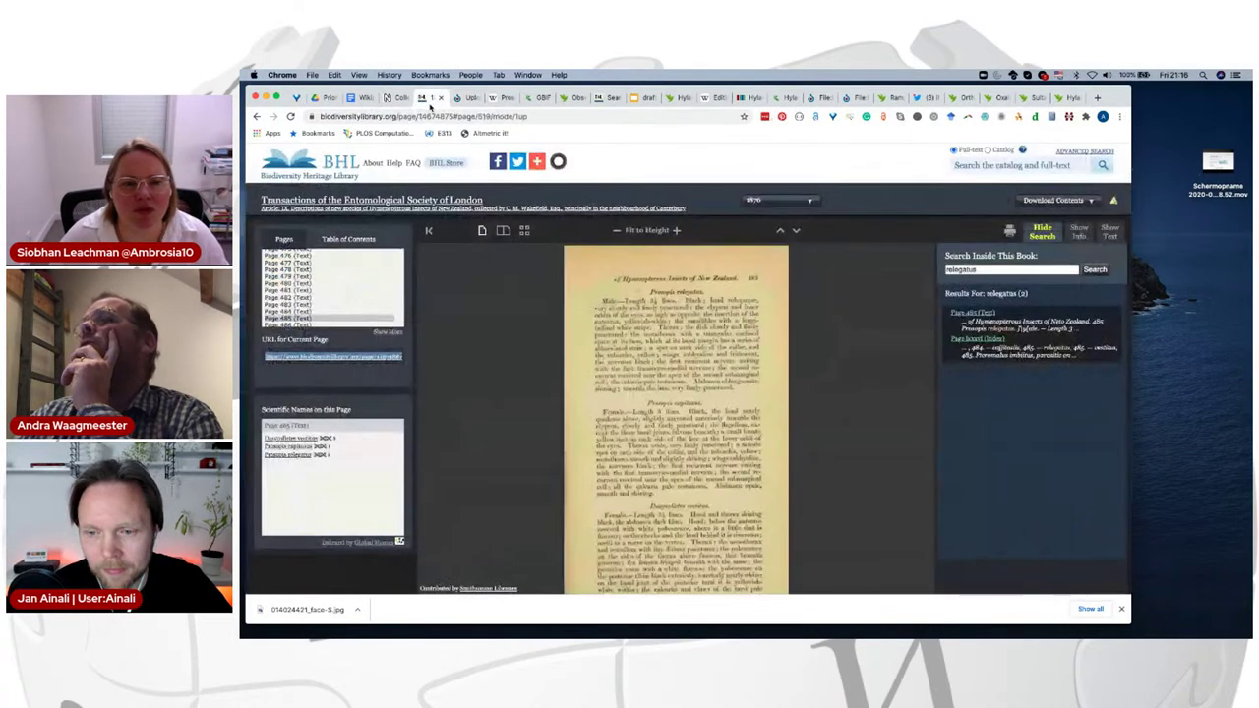
Step: Copy the web address of the Natural History Museum specimen record and paste it as the file's source
click(431, 98)
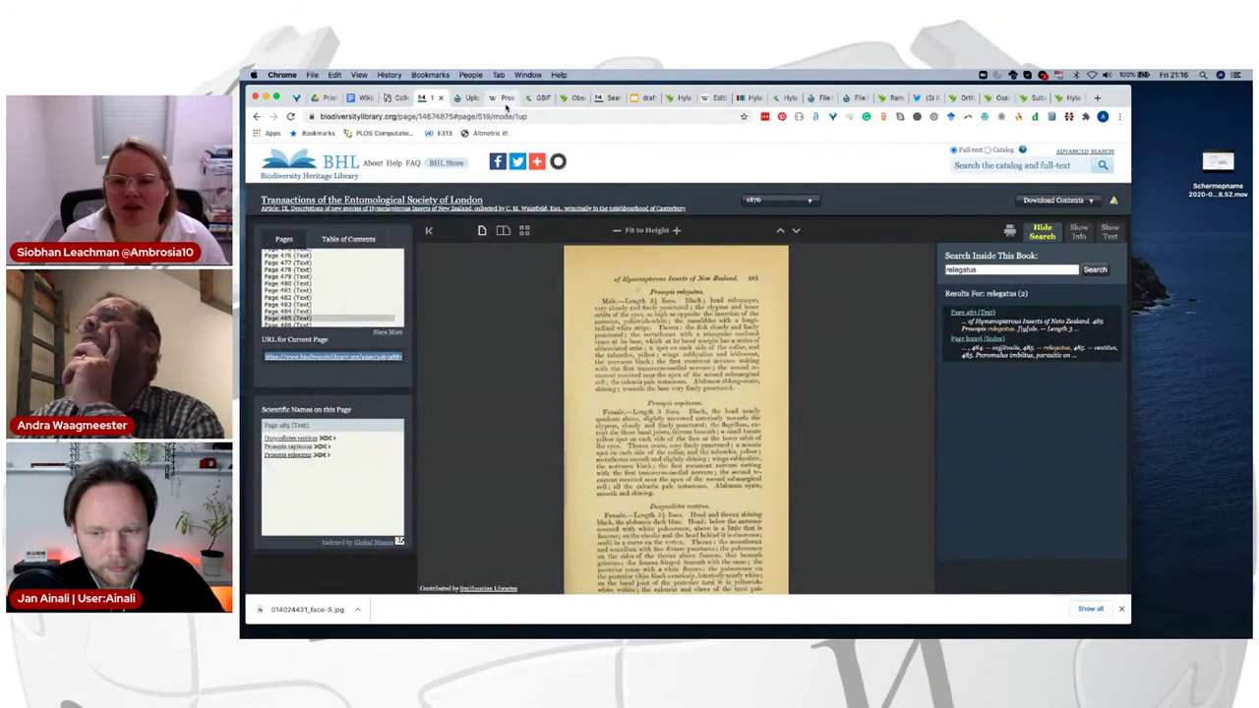
click(394, 99)
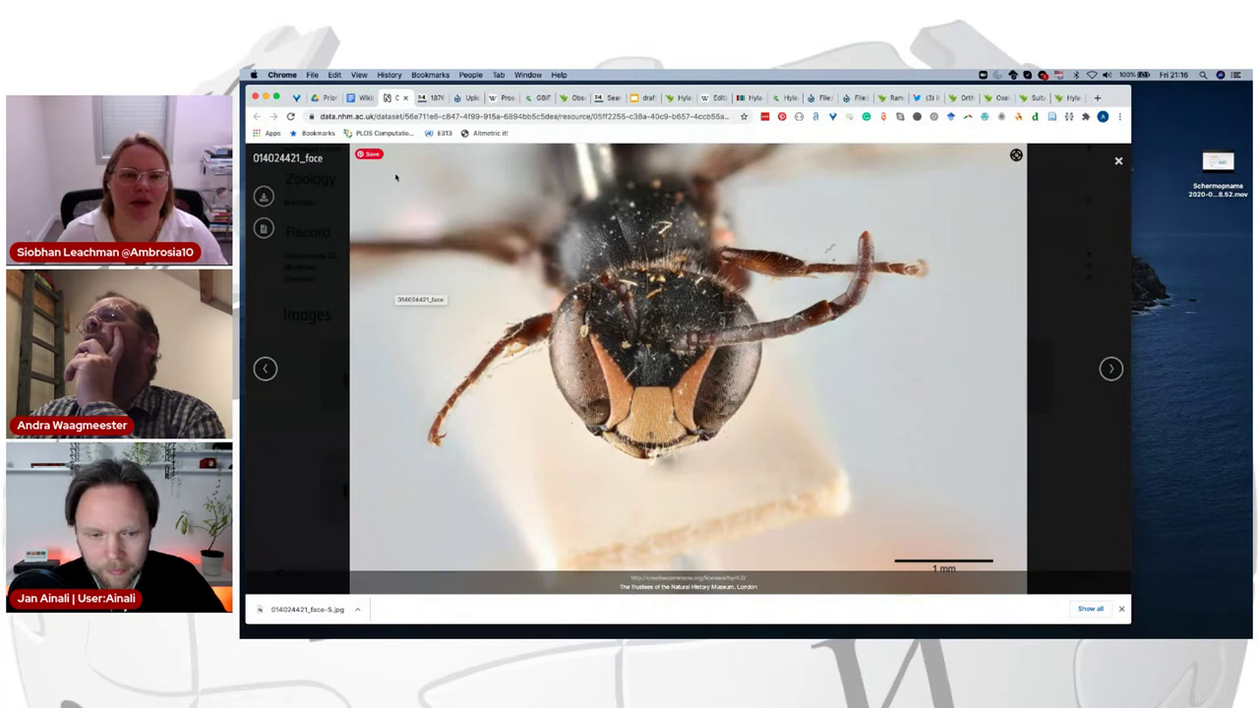
click(392, 116)
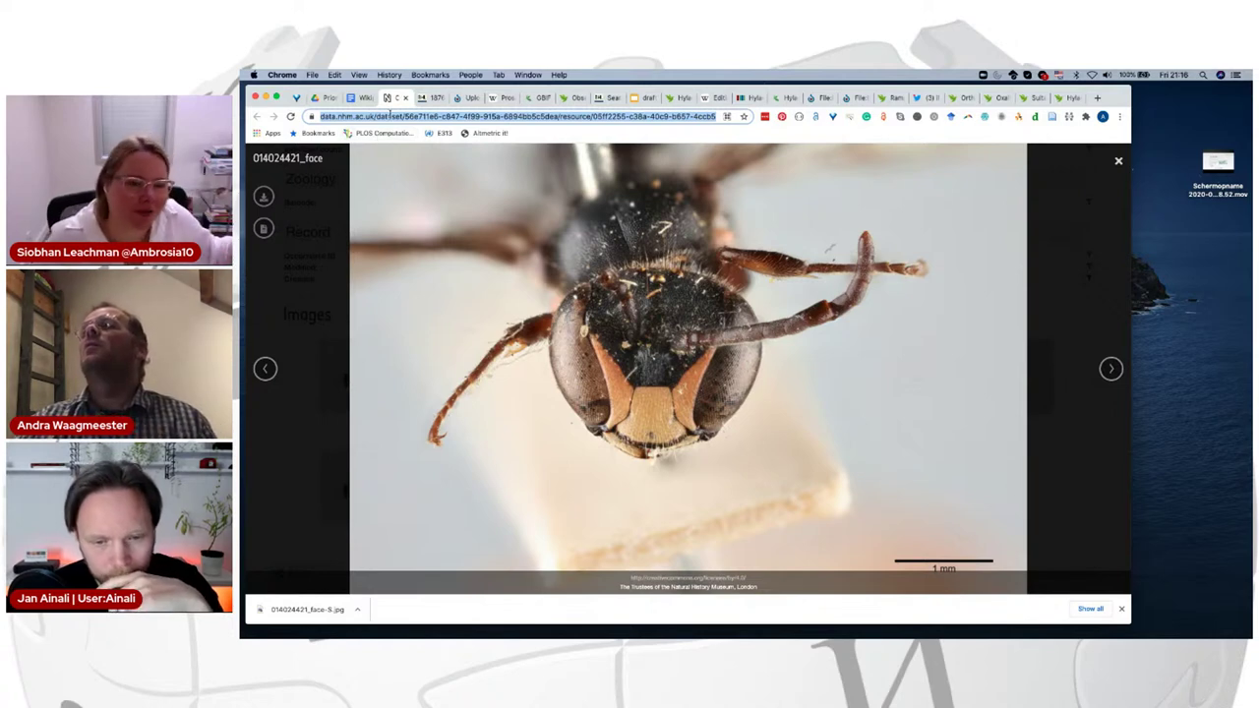
right_click(391, 116)
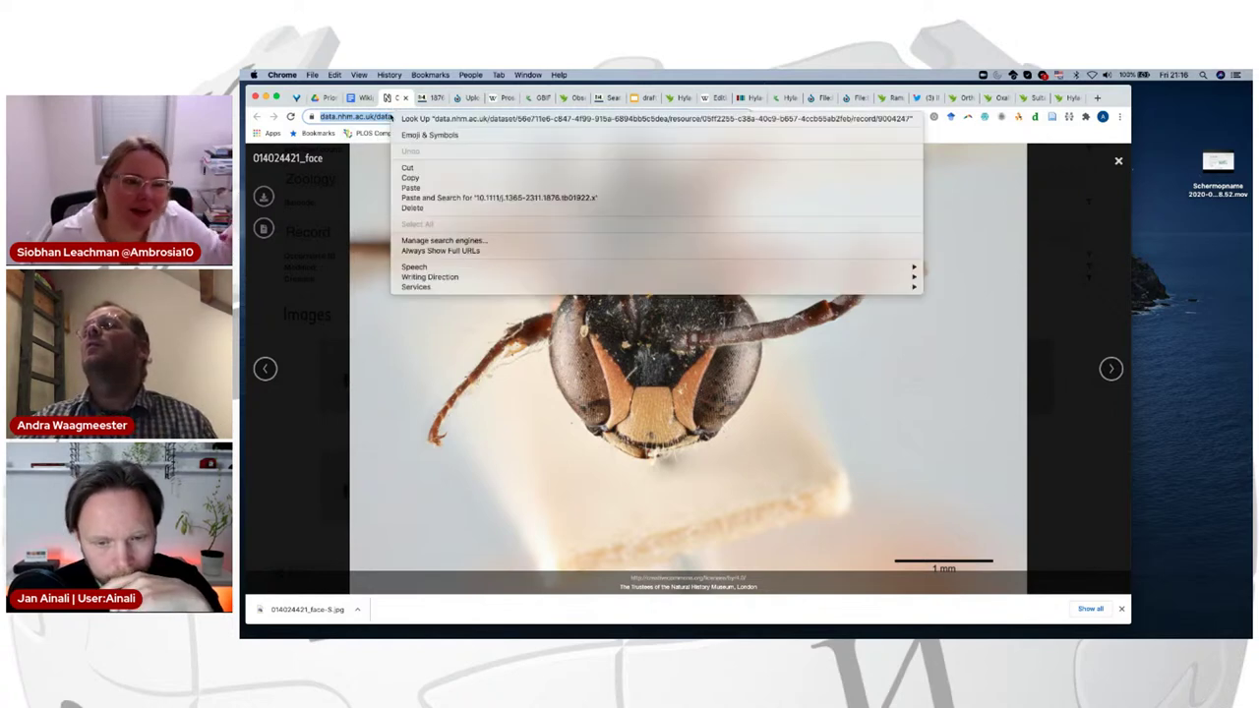
click(409, 178)
click(473, 98)
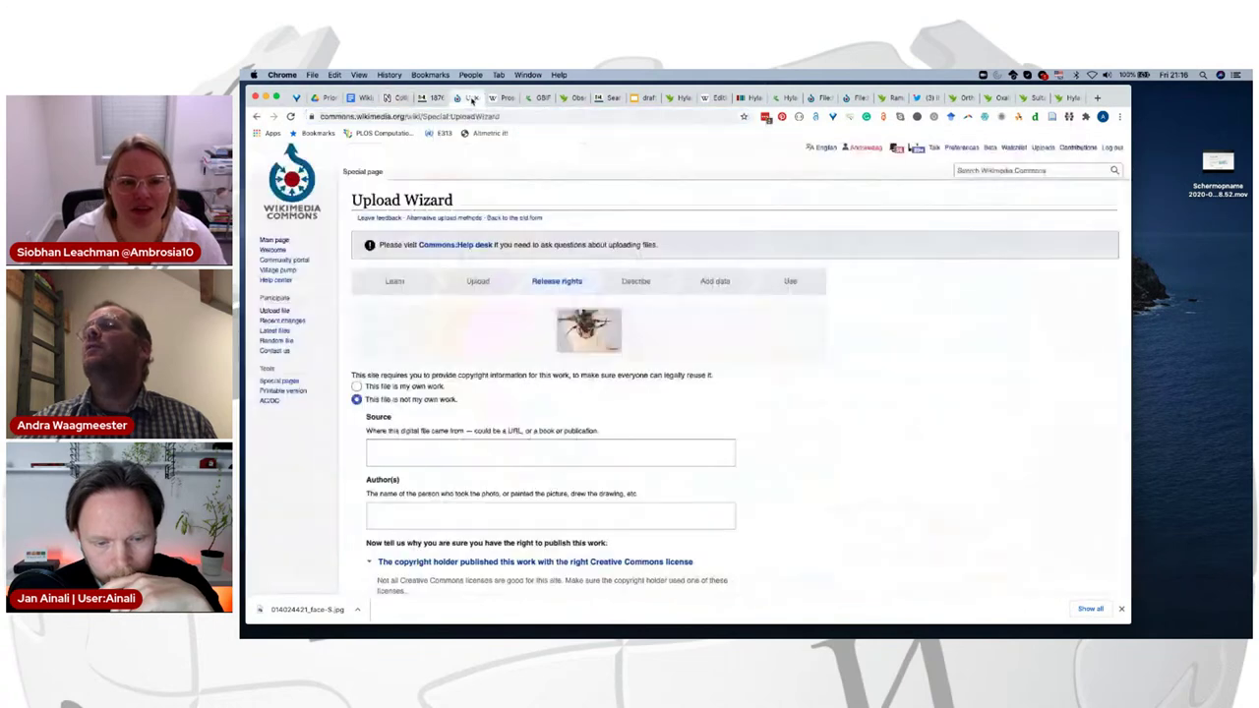
click(393, 453)
right_click(394, 453)
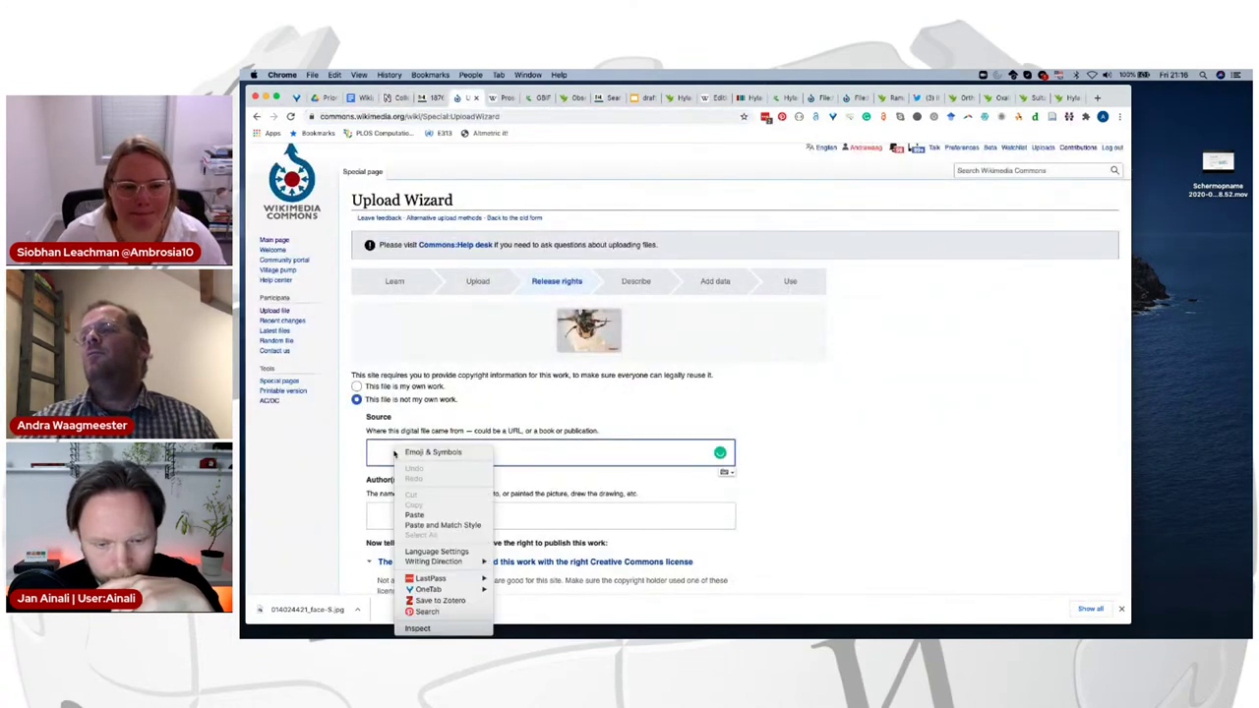
click(401, 517)
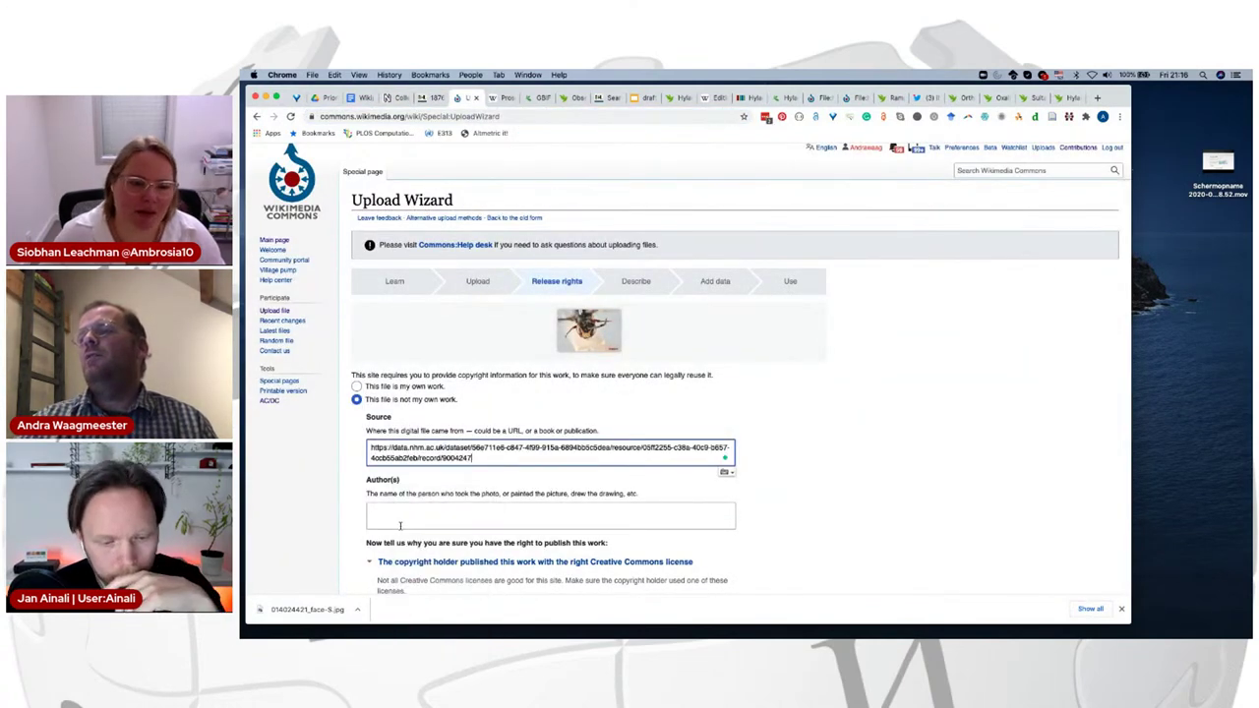
Step: Enter "Institution Natural History Museum London", including the quotation marks, as the author of the file
scroll(400, 520, down, 1)
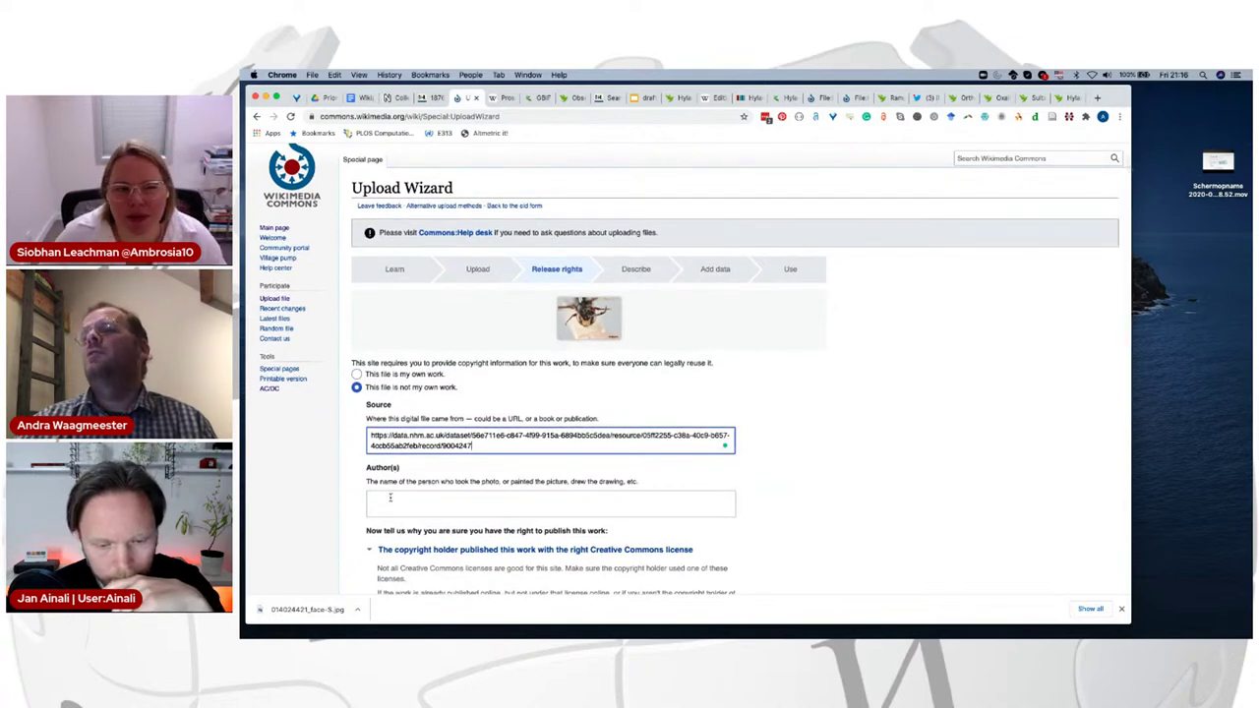
click(390, 500)
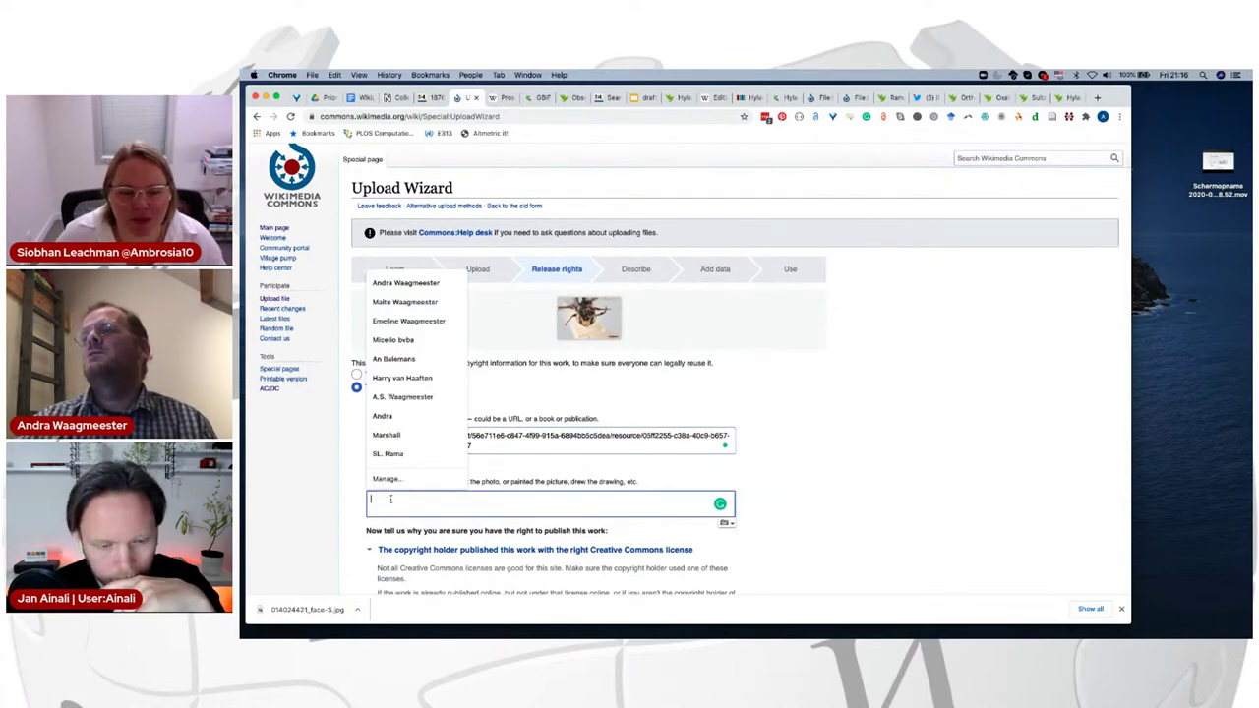
text(T)
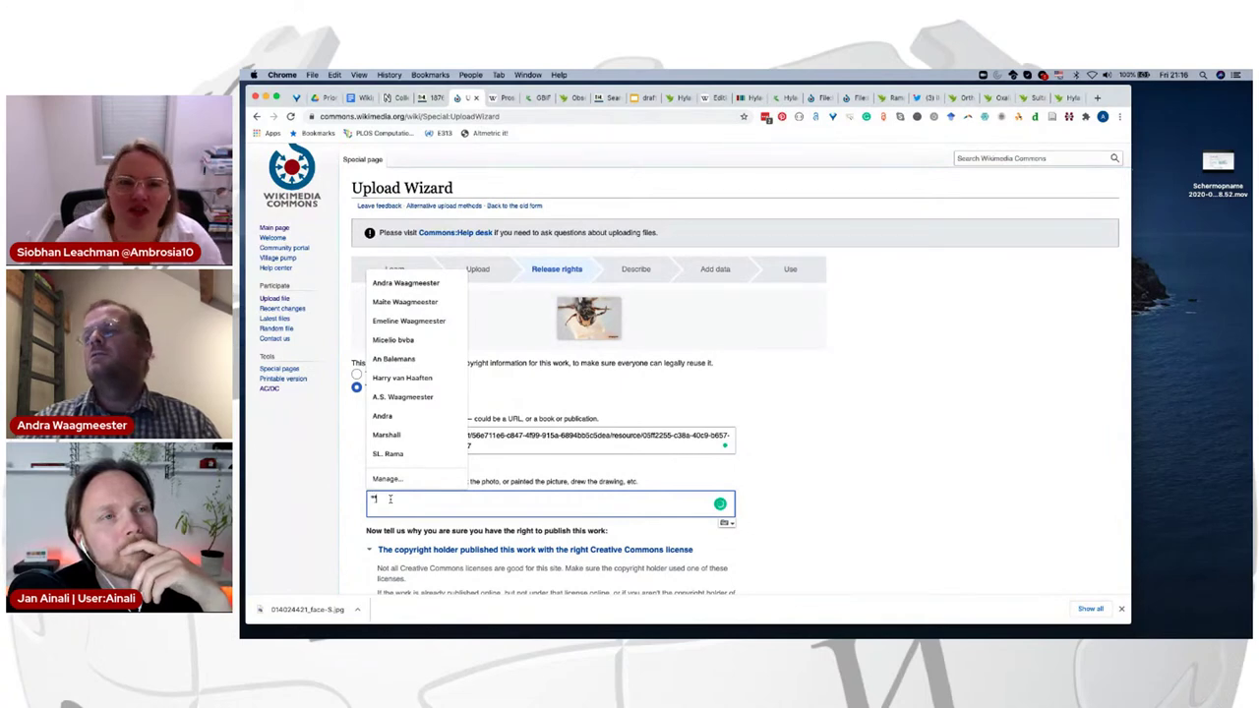
text(nsti)
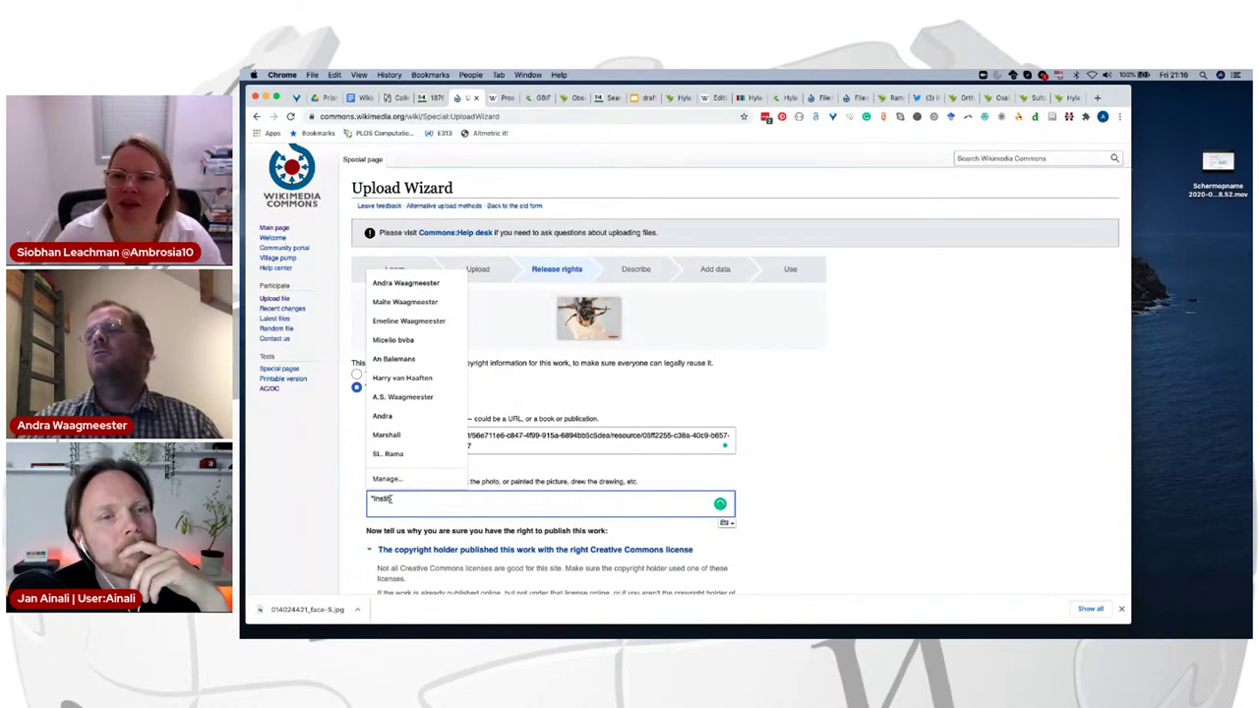
text(tution Natural History Mus)
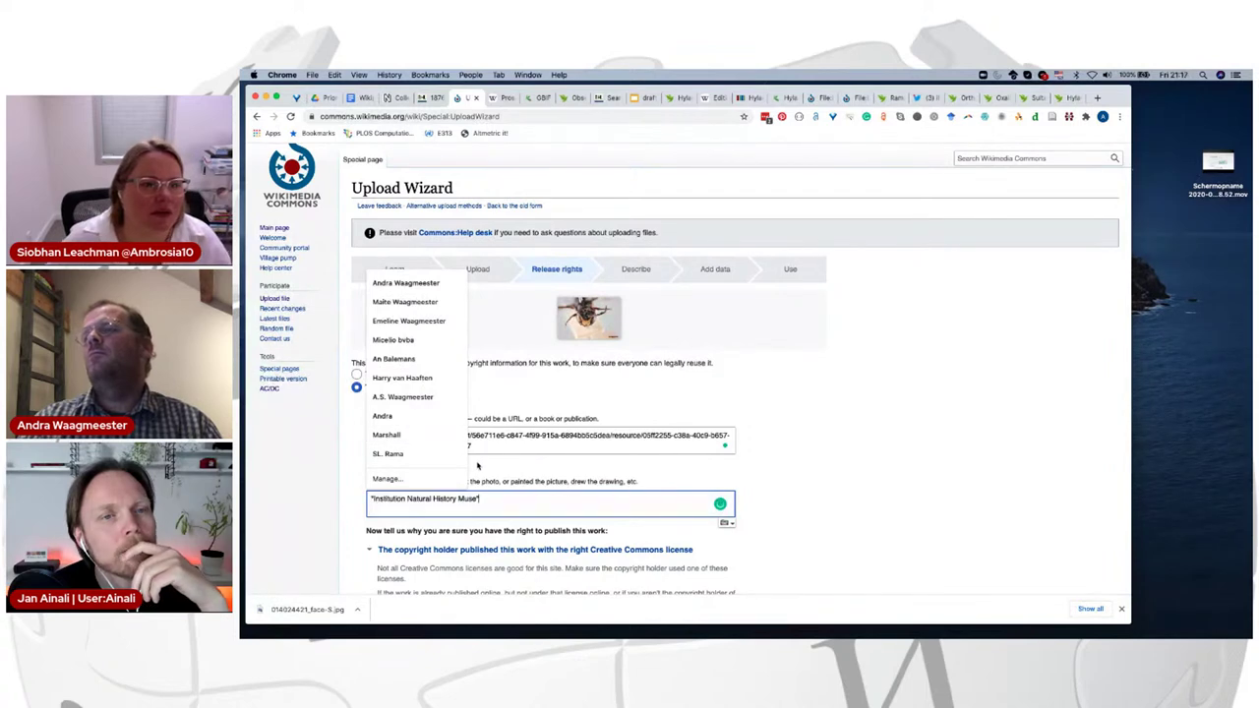
text(eum London")
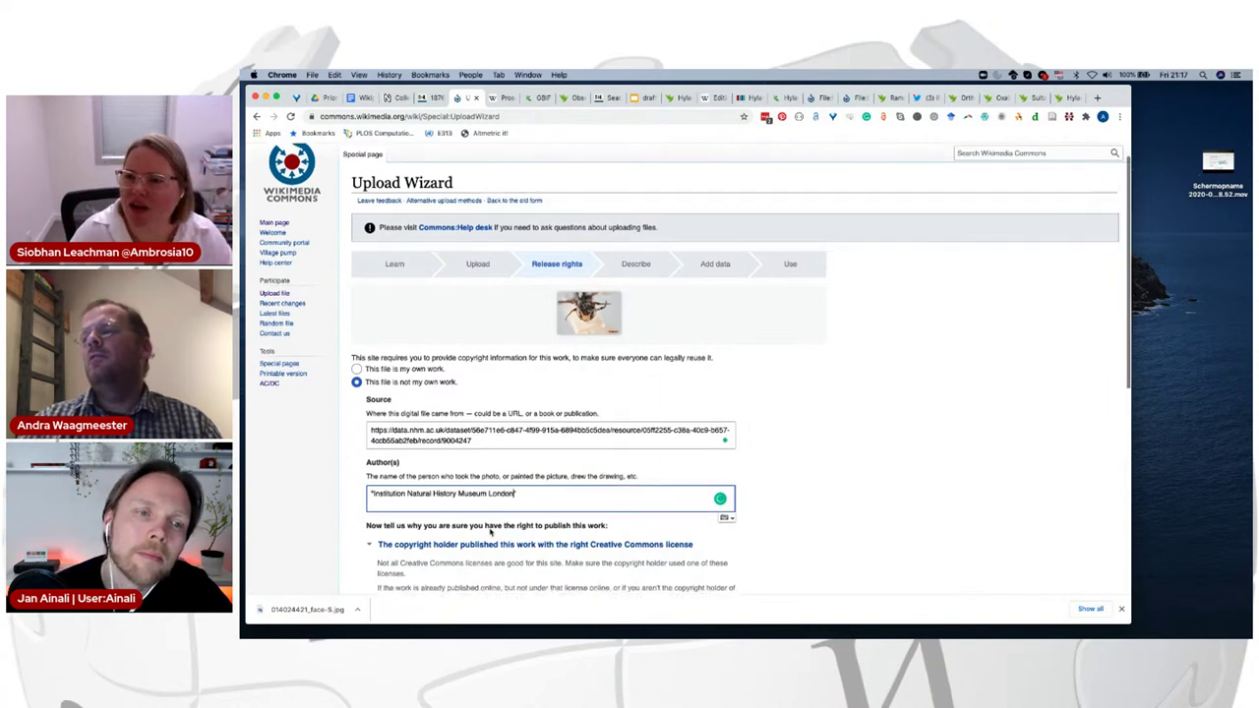
Step: Rewrite the author entry as the institution template {{Institution:Natural History Museum, London}}
scroll(488, 531, down, 1)
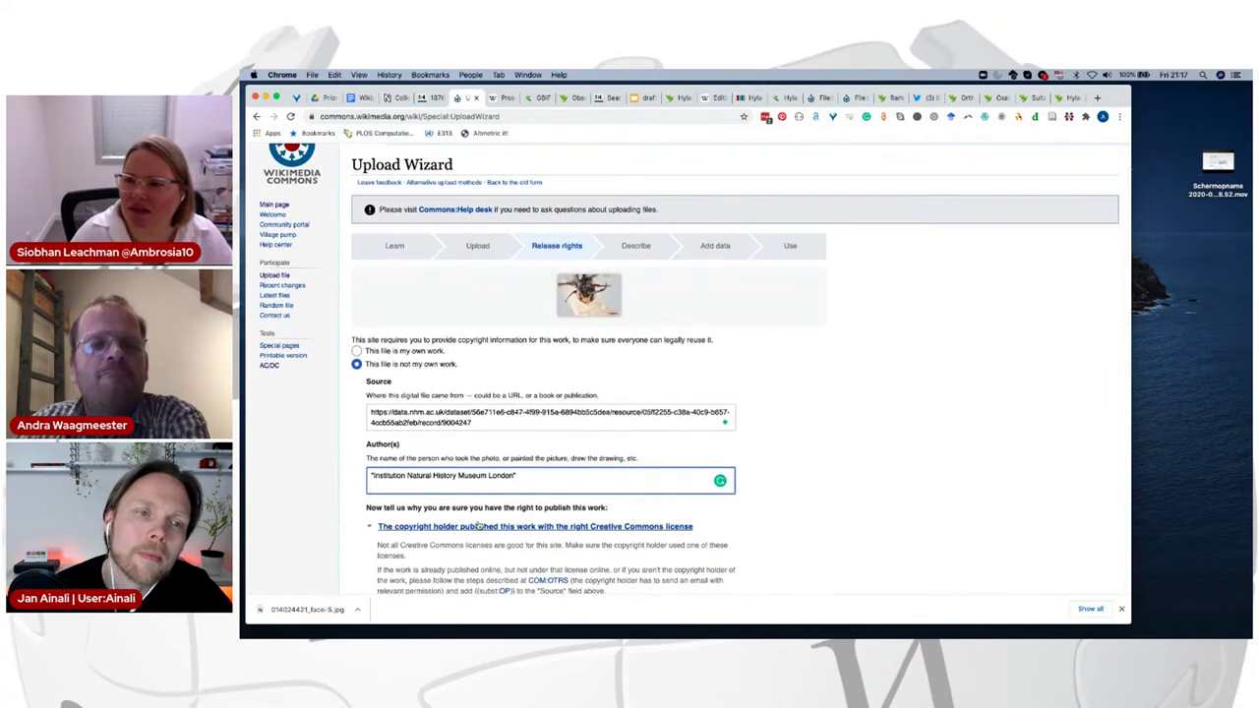
scroll(477, 519, down, 1)
scroll(477, 518, down, 1)
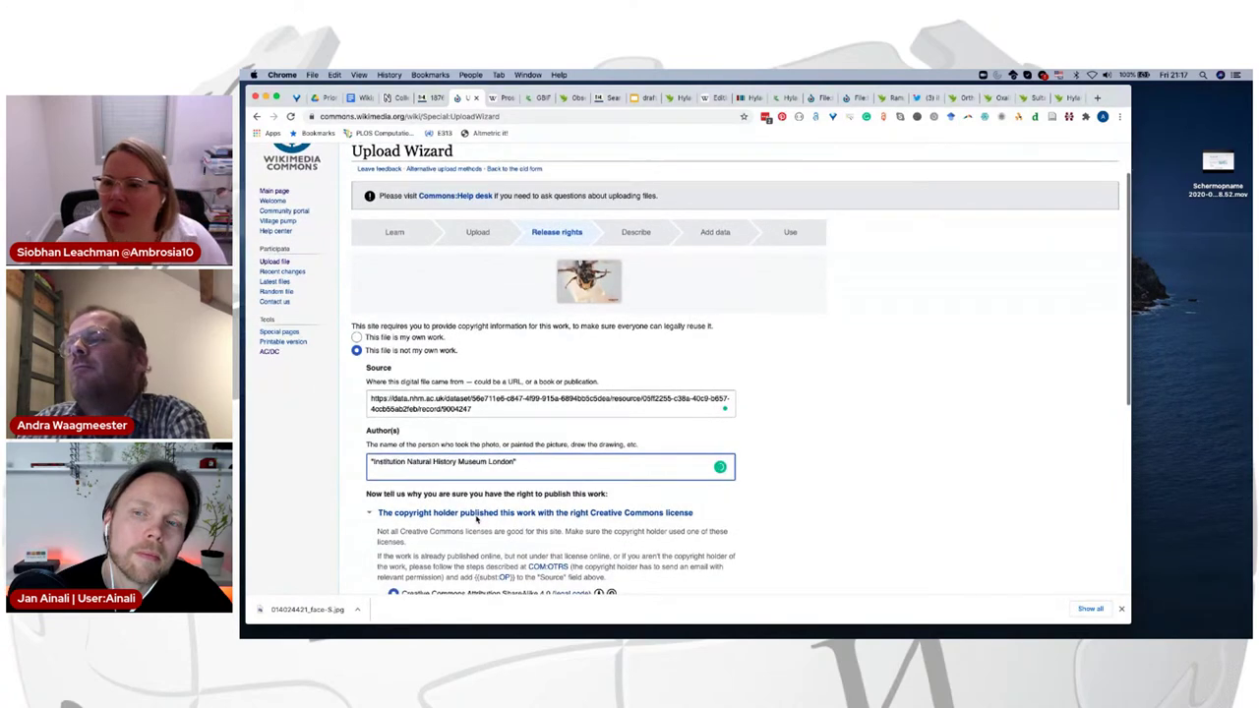
scroll(477, 519, up, 1)
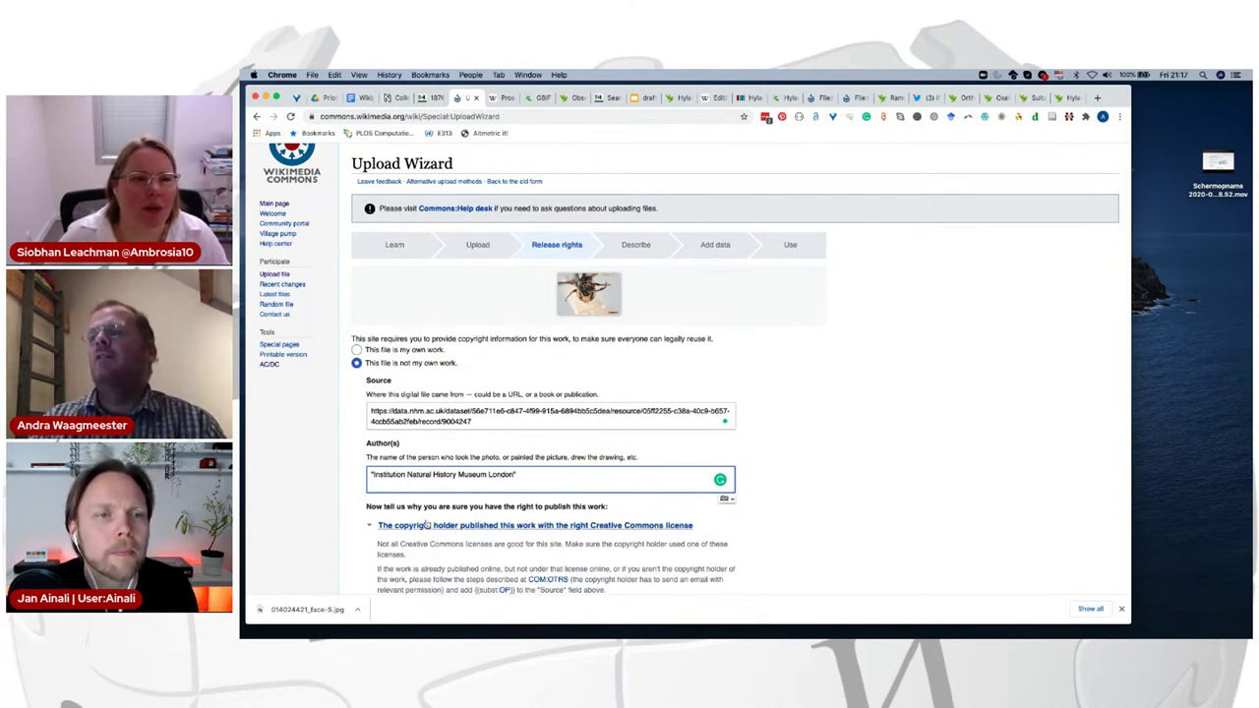
key(BackSpace)
text(:)
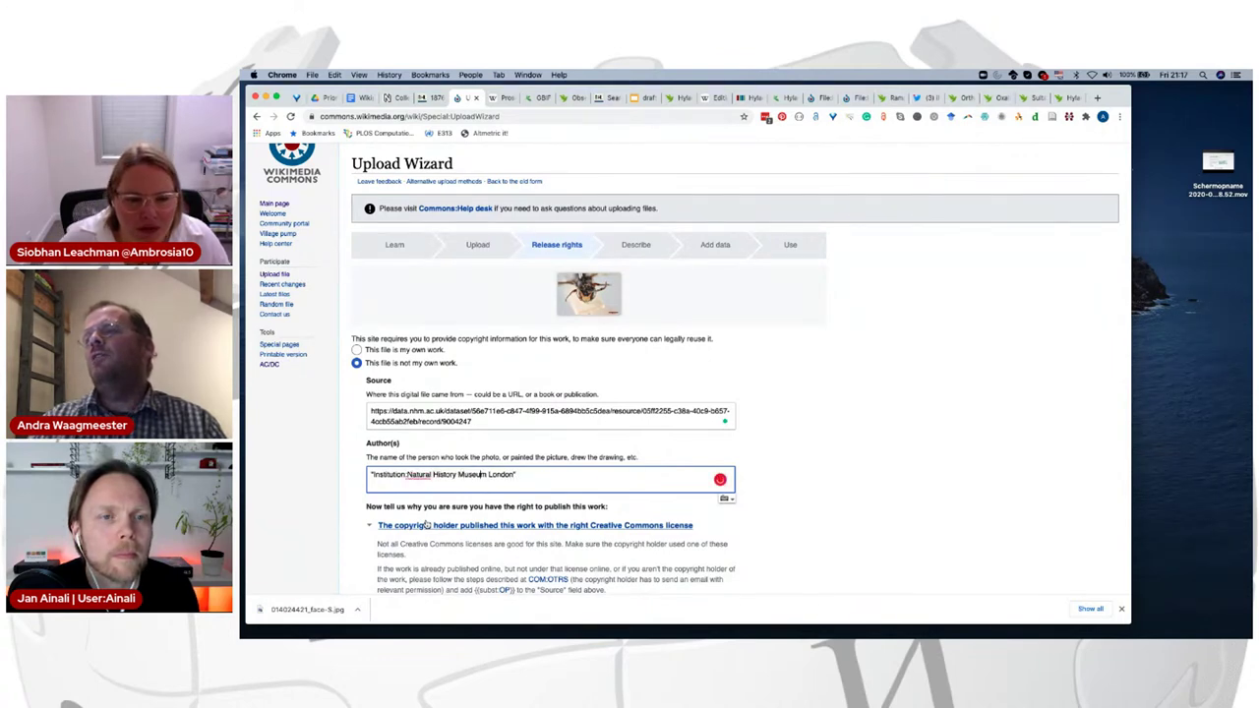
text(,)
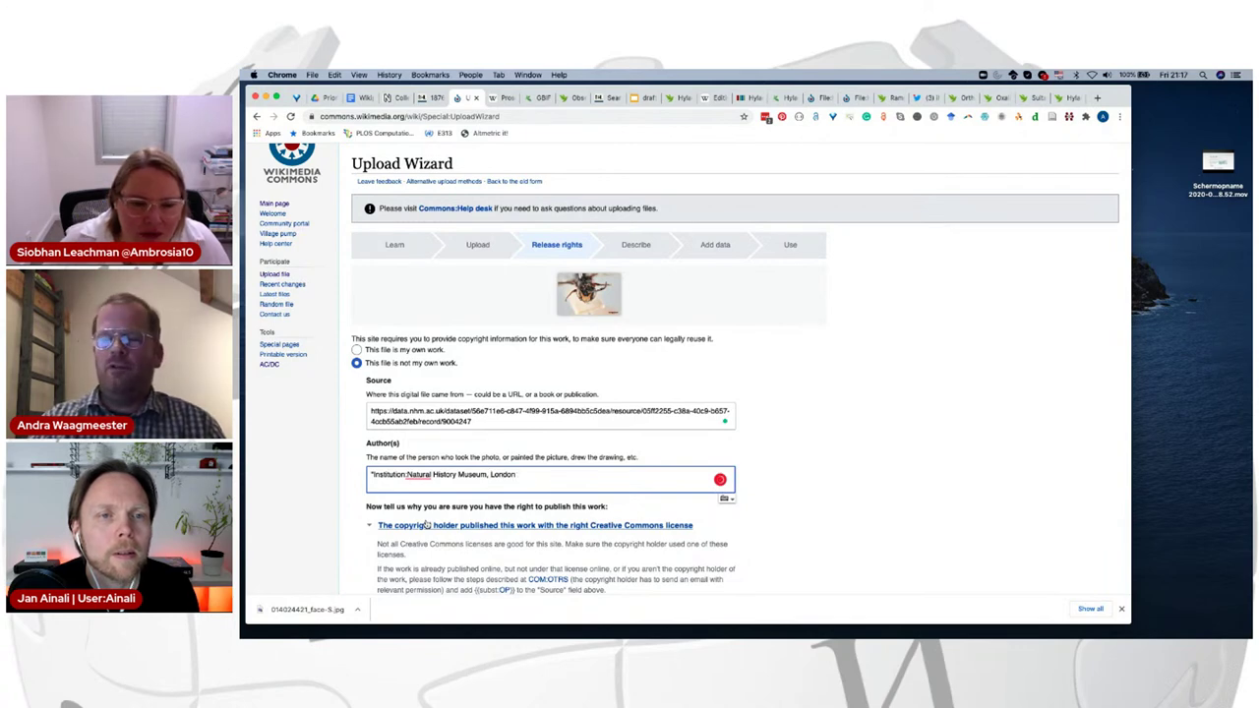
text(})
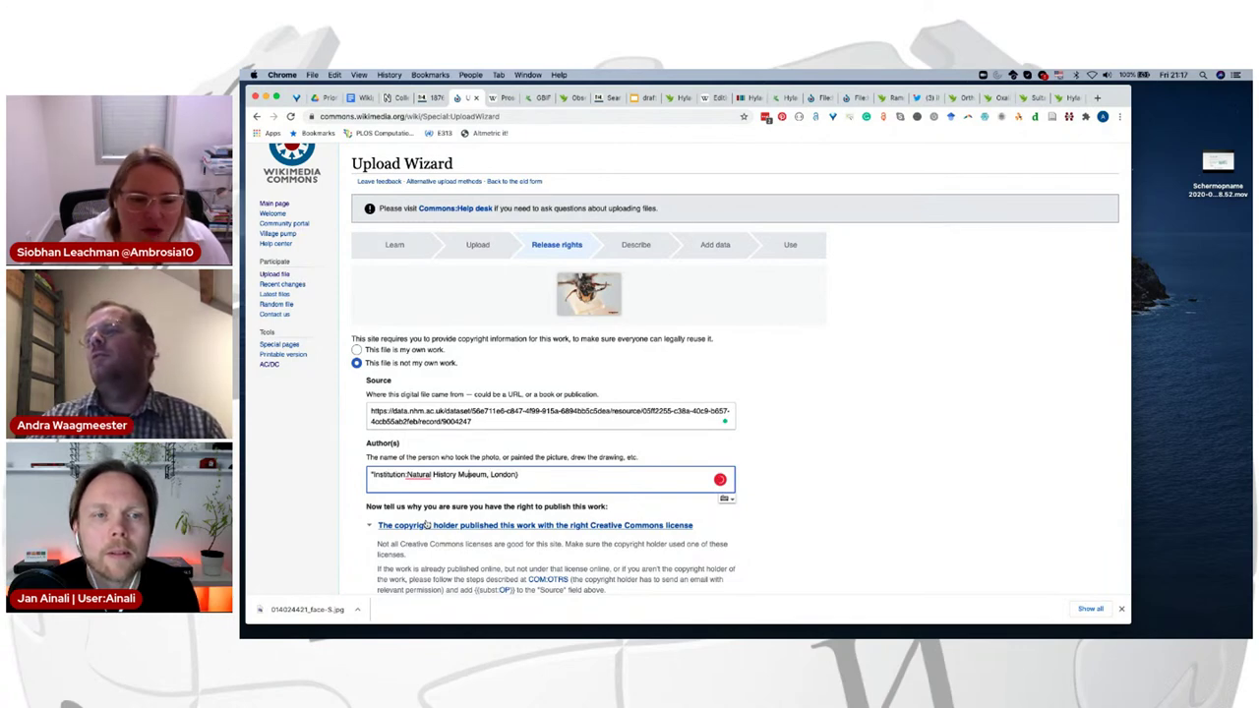
text(it)
text({{)
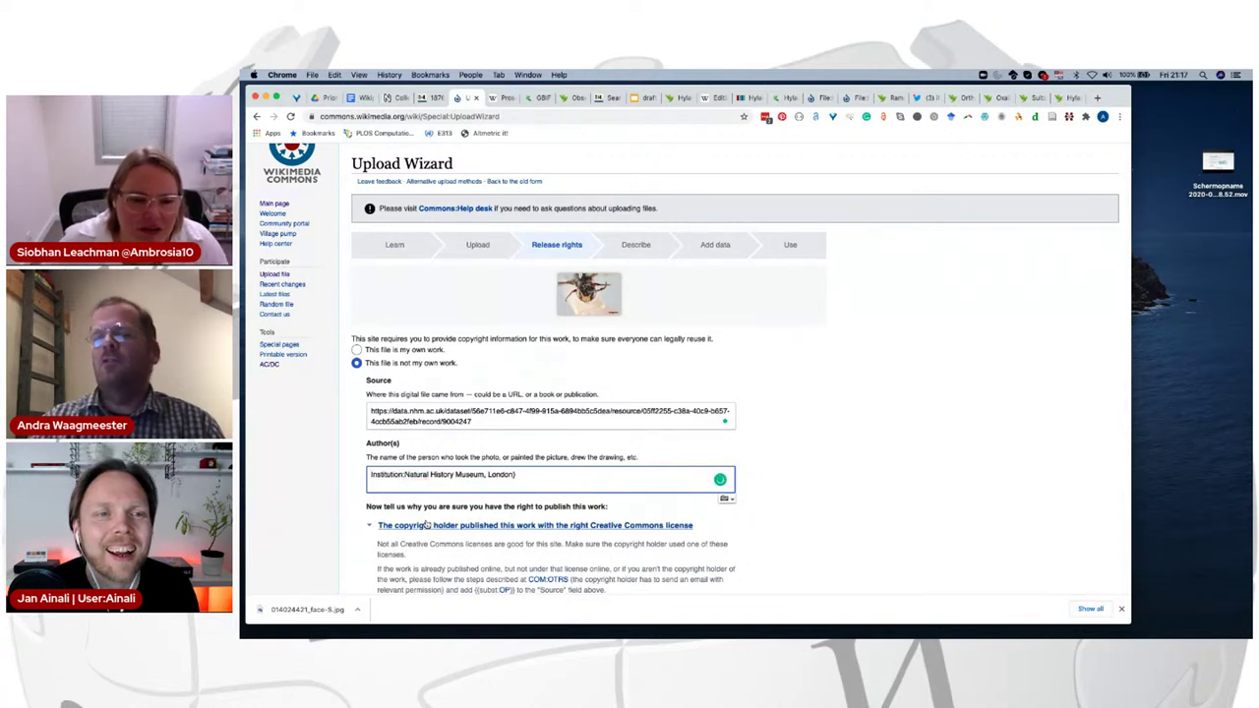
text(})
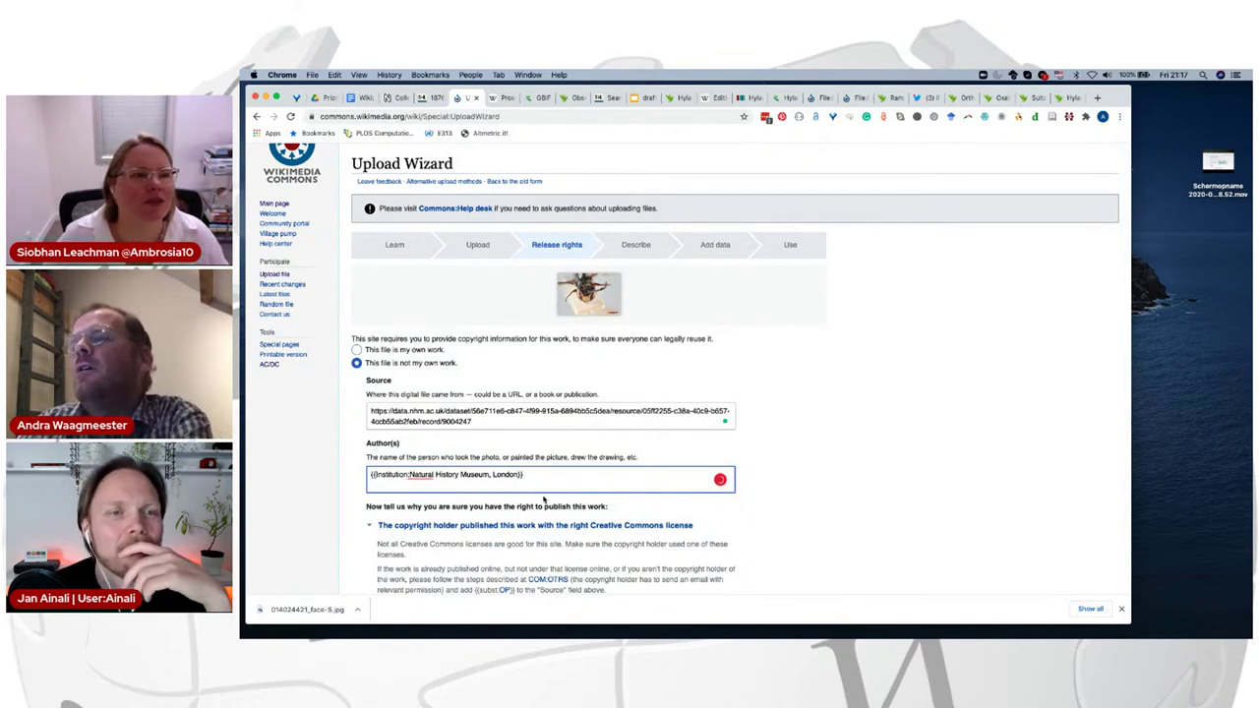
Step: Select Creative Commons Attribution 4.0 as the file's licence and check it against the licence note on the museum's face image
scroll(521, 505, down, 3)
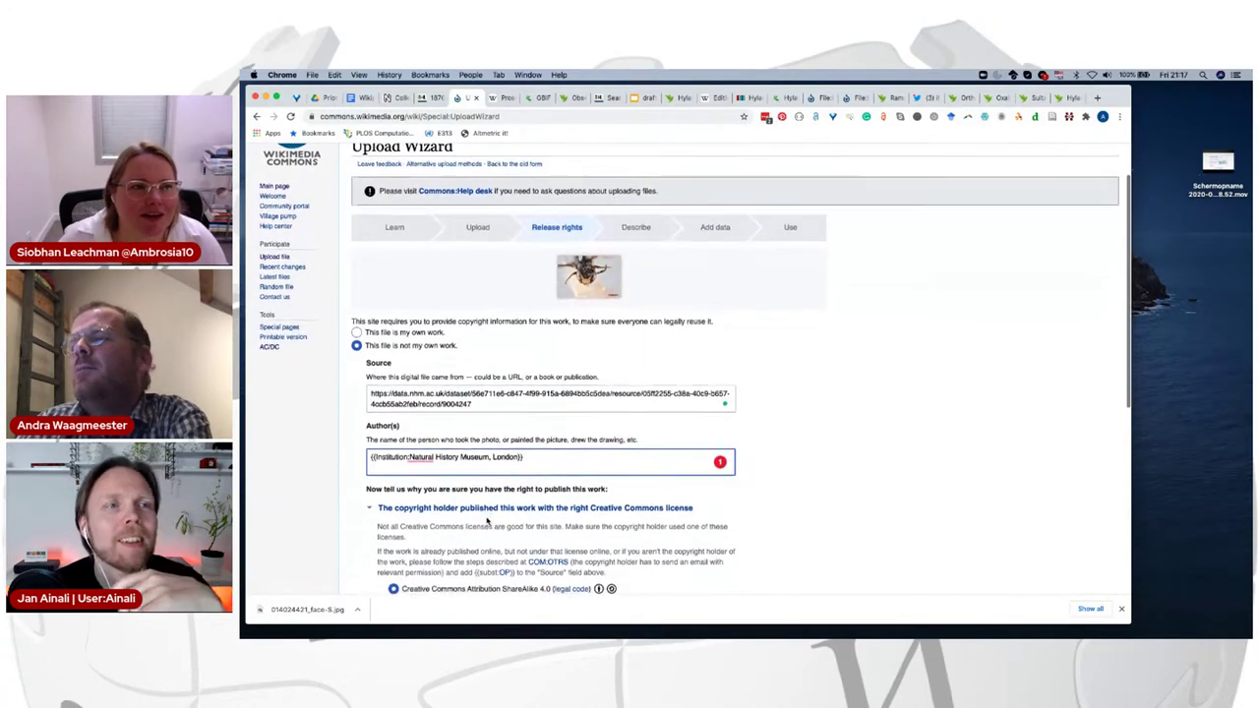
scroll(482, 523, down, 2)
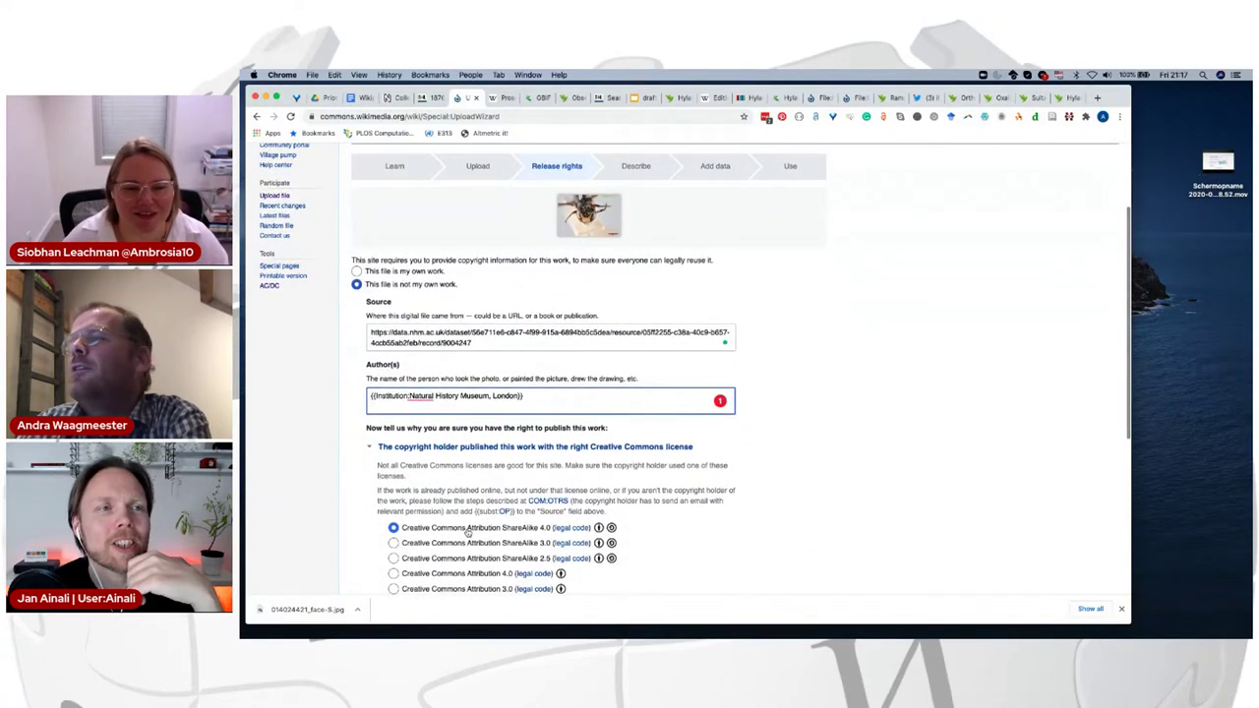
scroll(470, 532, down, 1)
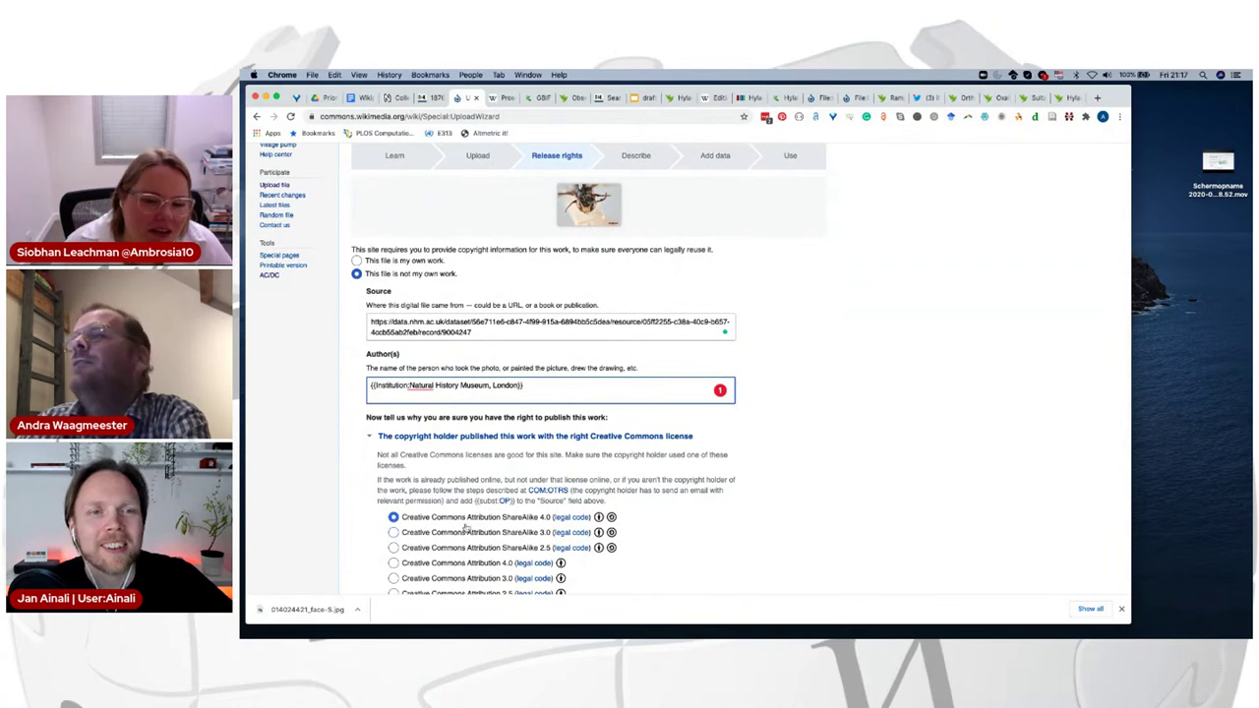
scroll(468, 531, down, 1)
scroll(466, 528, down, 2)
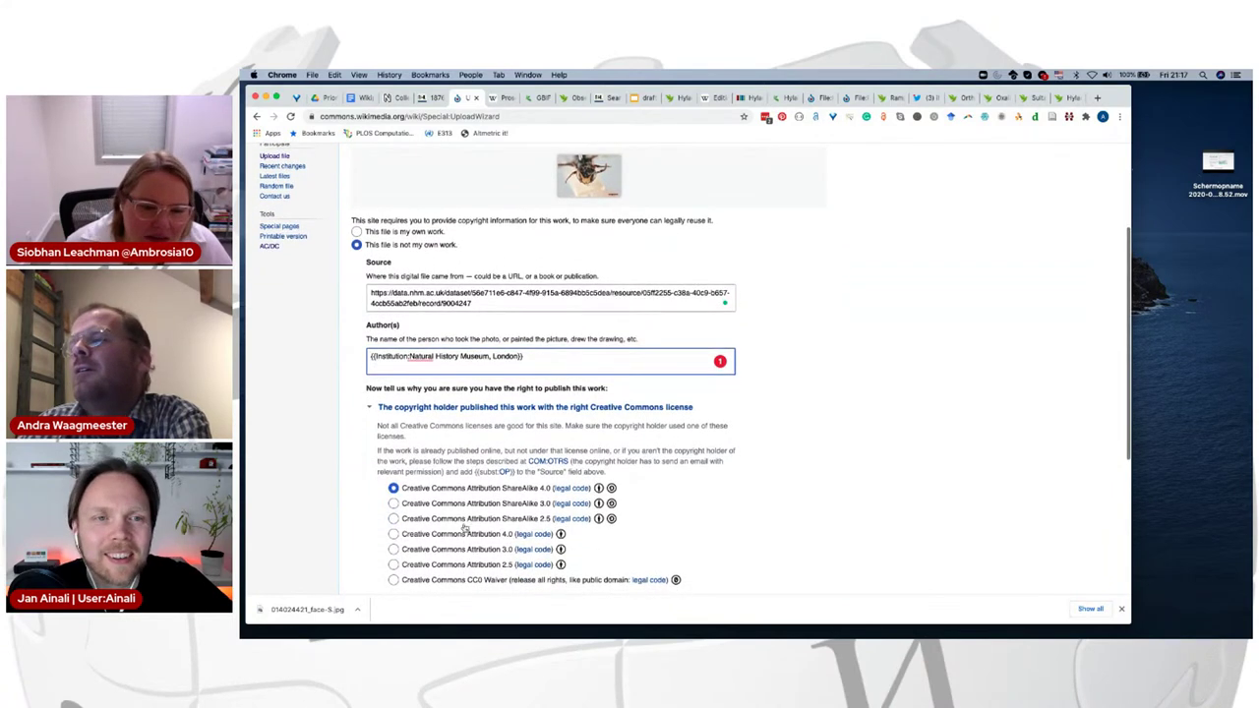
scroll(484, 502, down, 5)
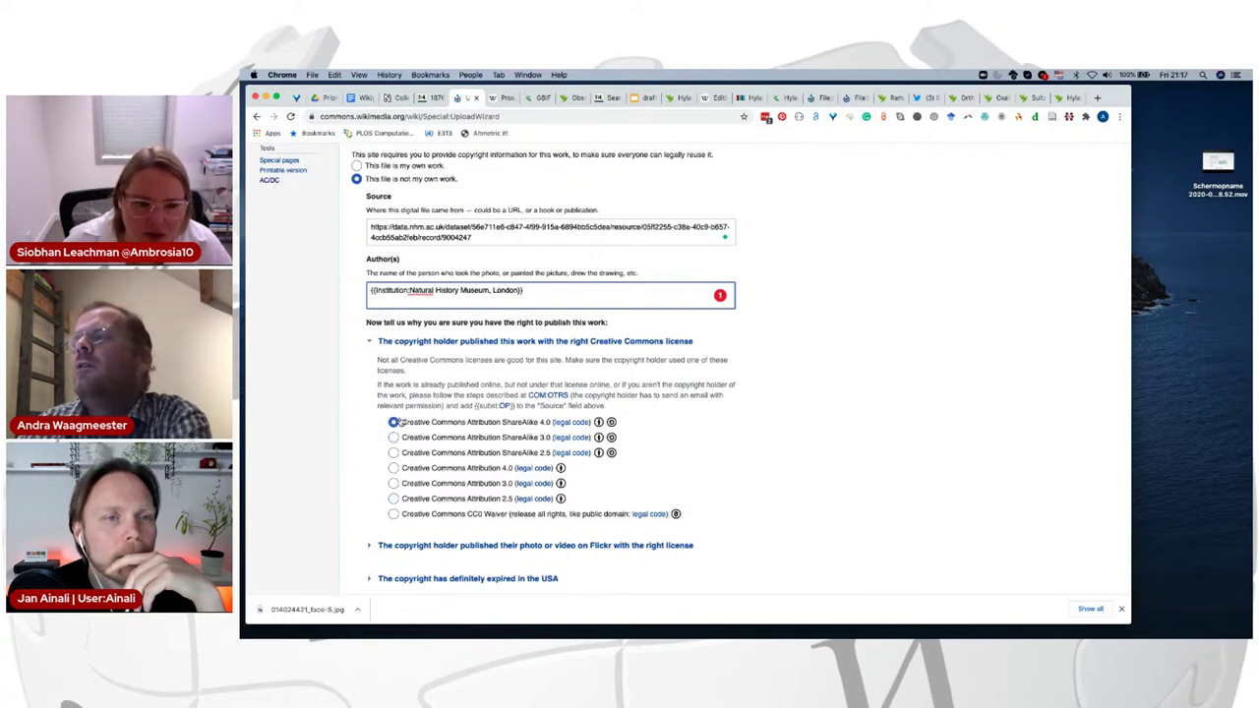
scroll(397, 443, down, 1)
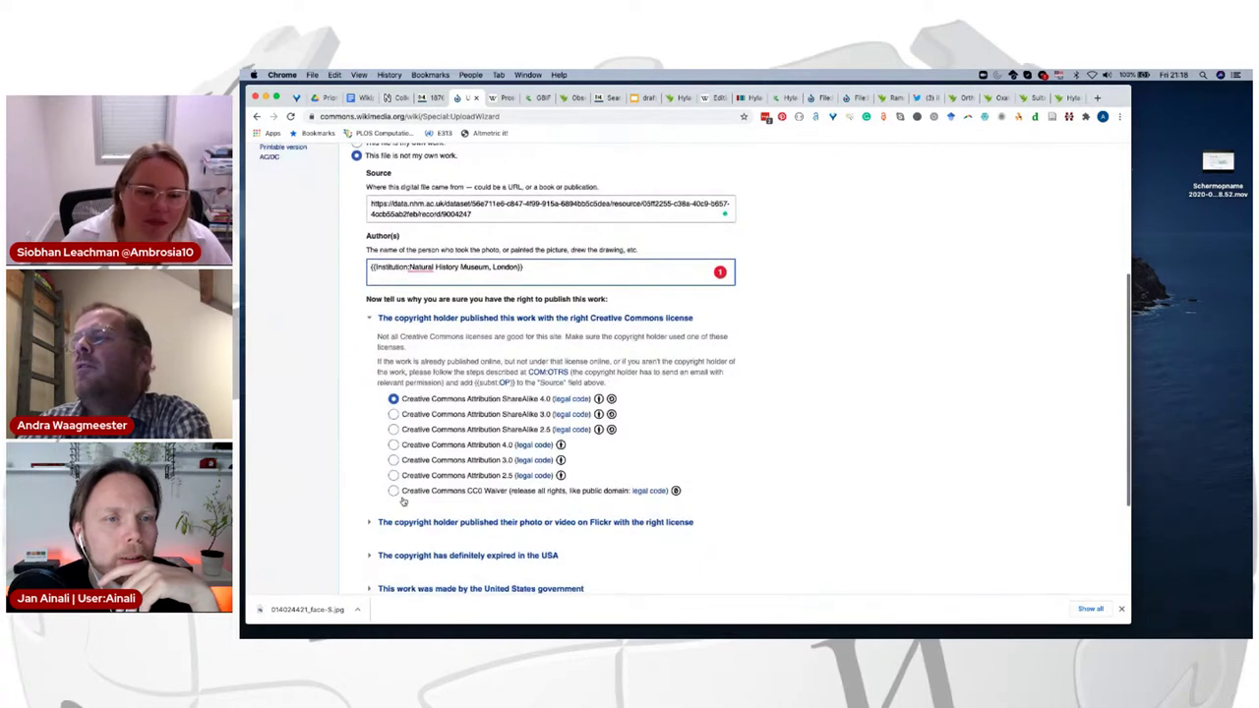
click(393, 445)
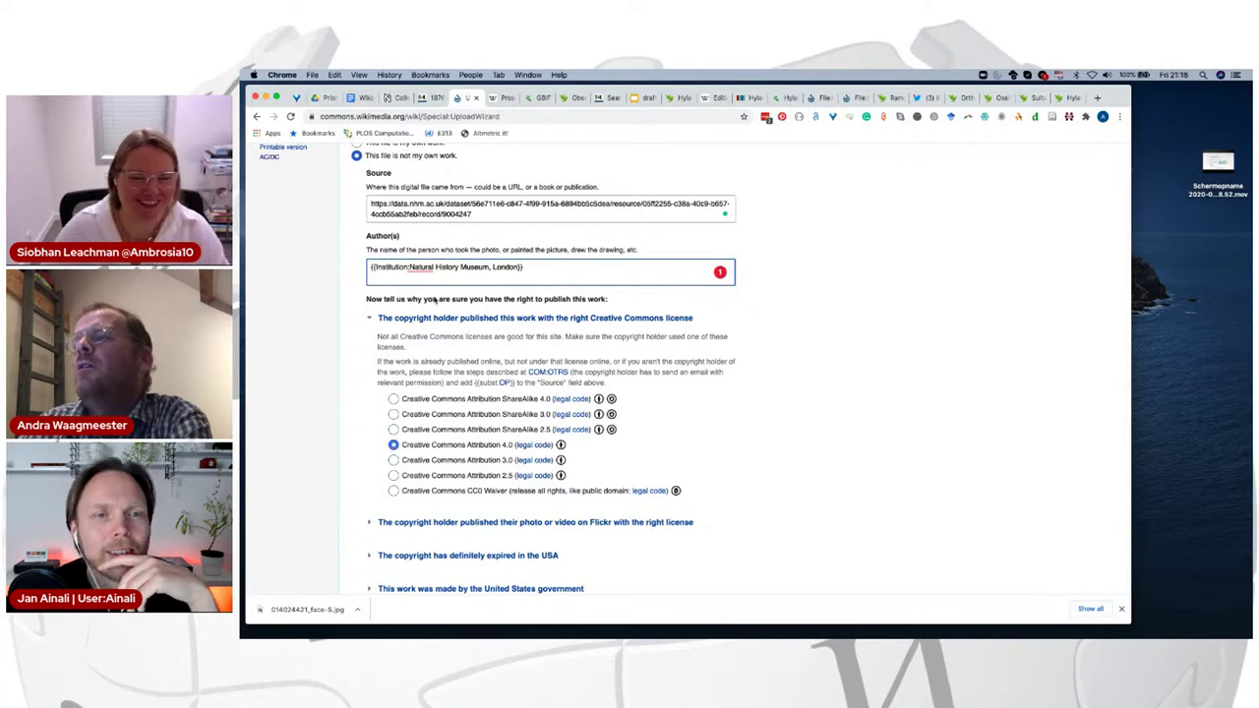
click(394, 98)
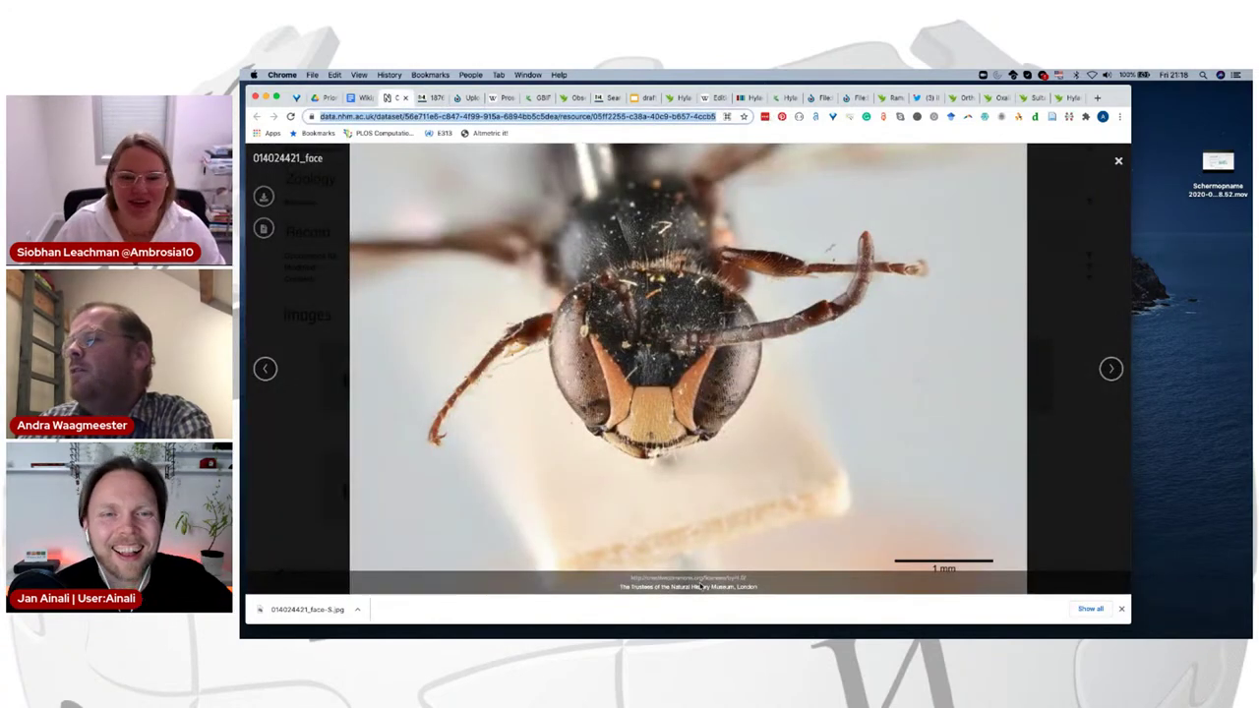
click(468, 98)
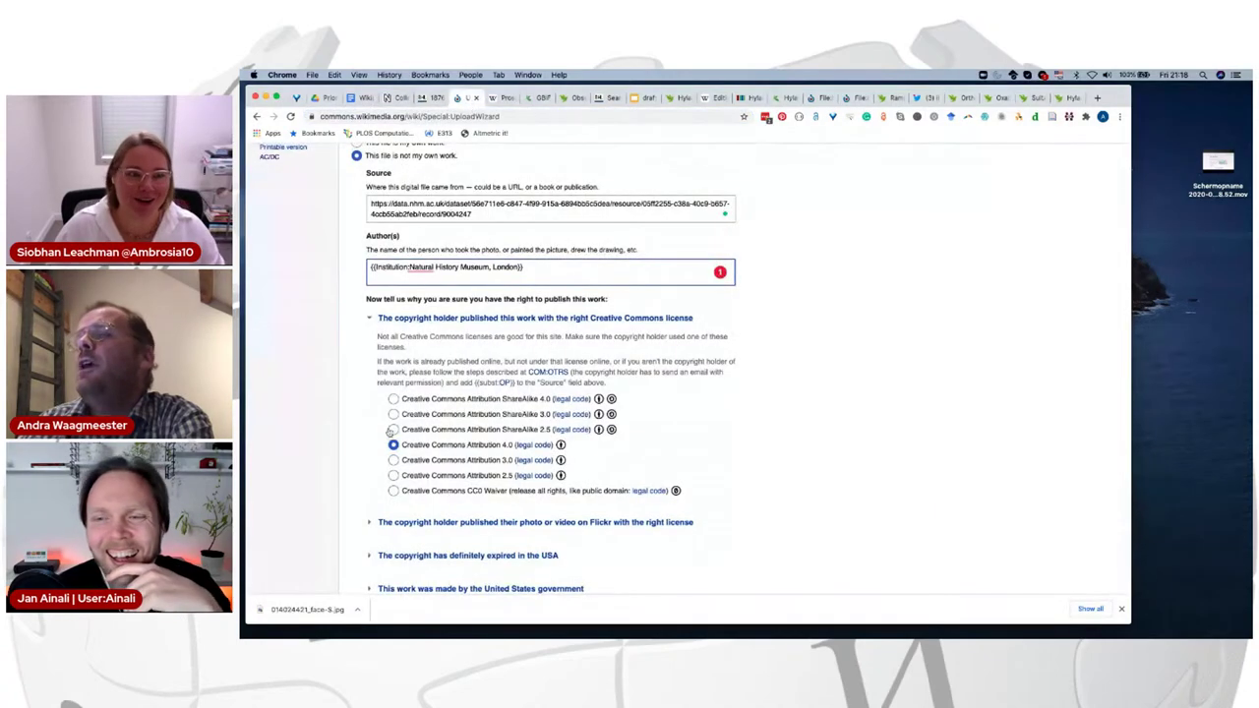
Step: Review the source, author and licence entries and continue to the Describe stage
scroll(399, 558, down, 3)
scroll(398, 557, down, 2)
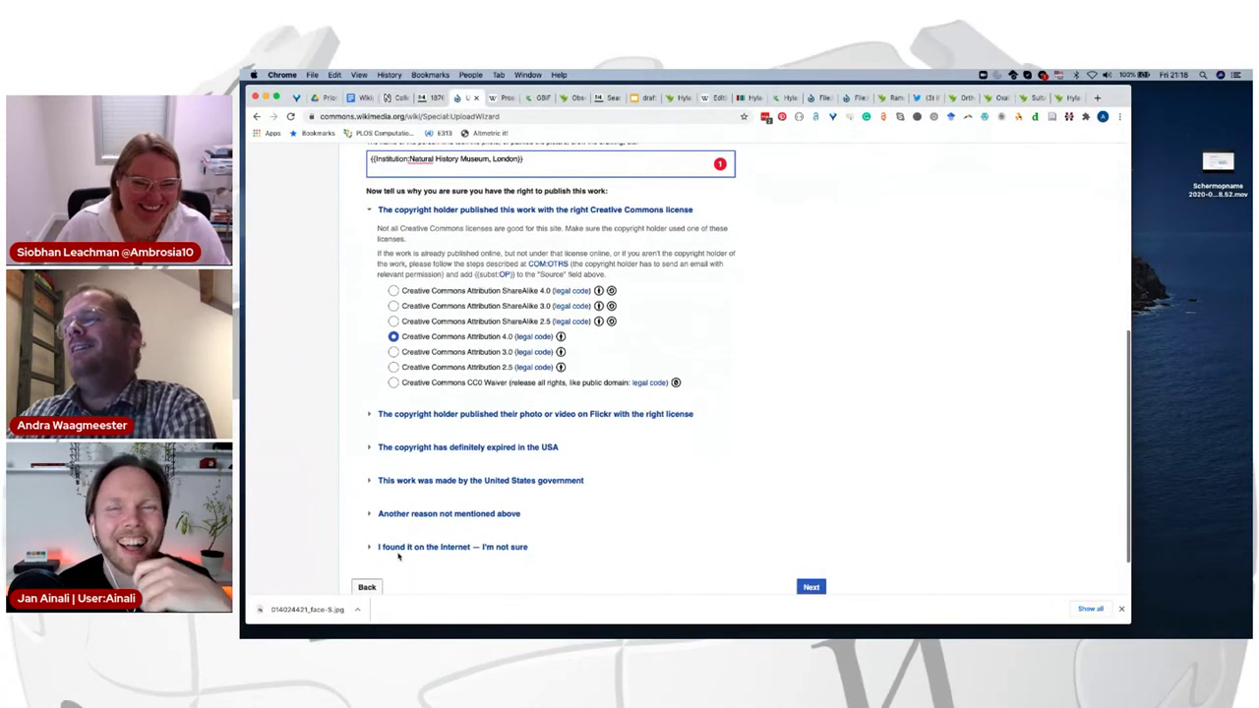
scroll(399, 558, up, 5)
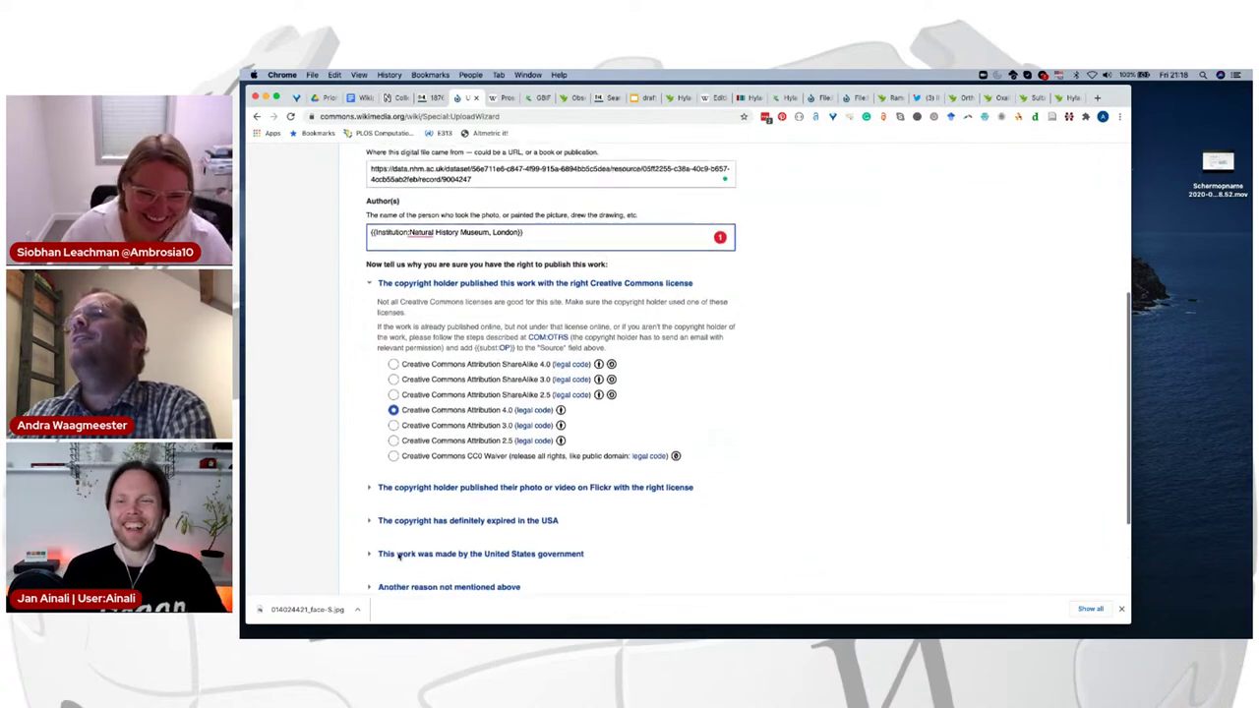
scroll(398, 555, up, 1)
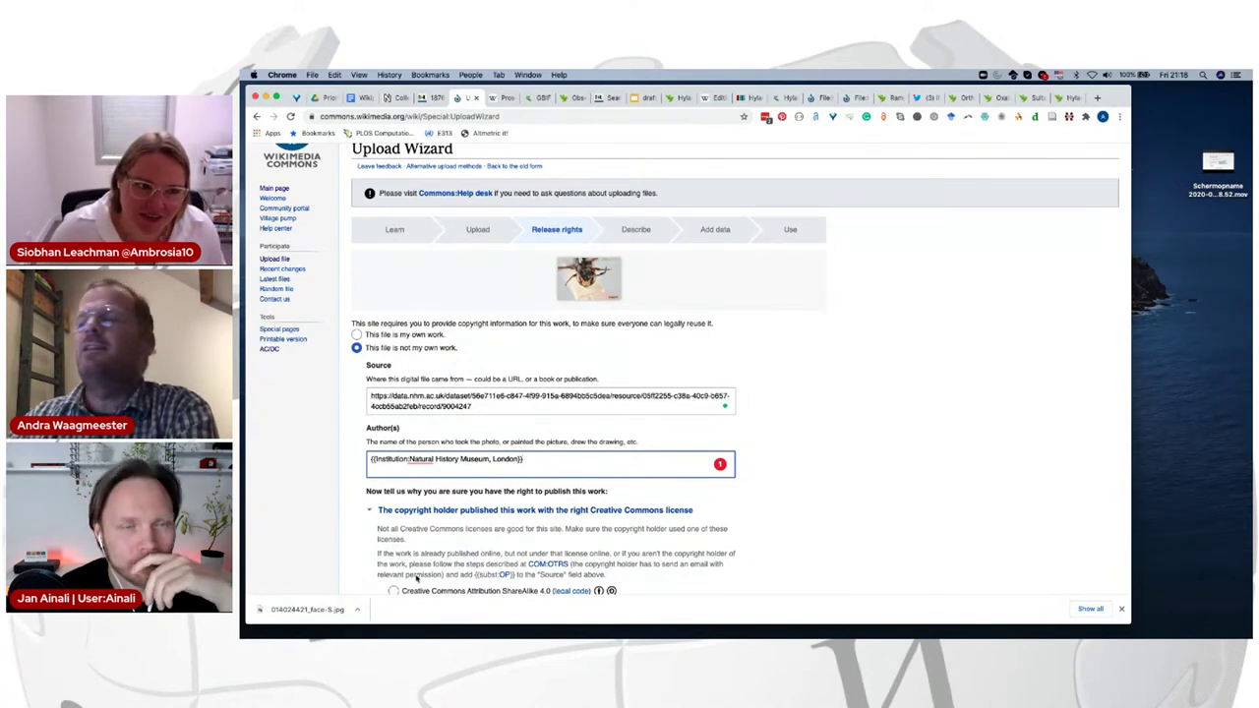
scroll(416, 578, down, 5)
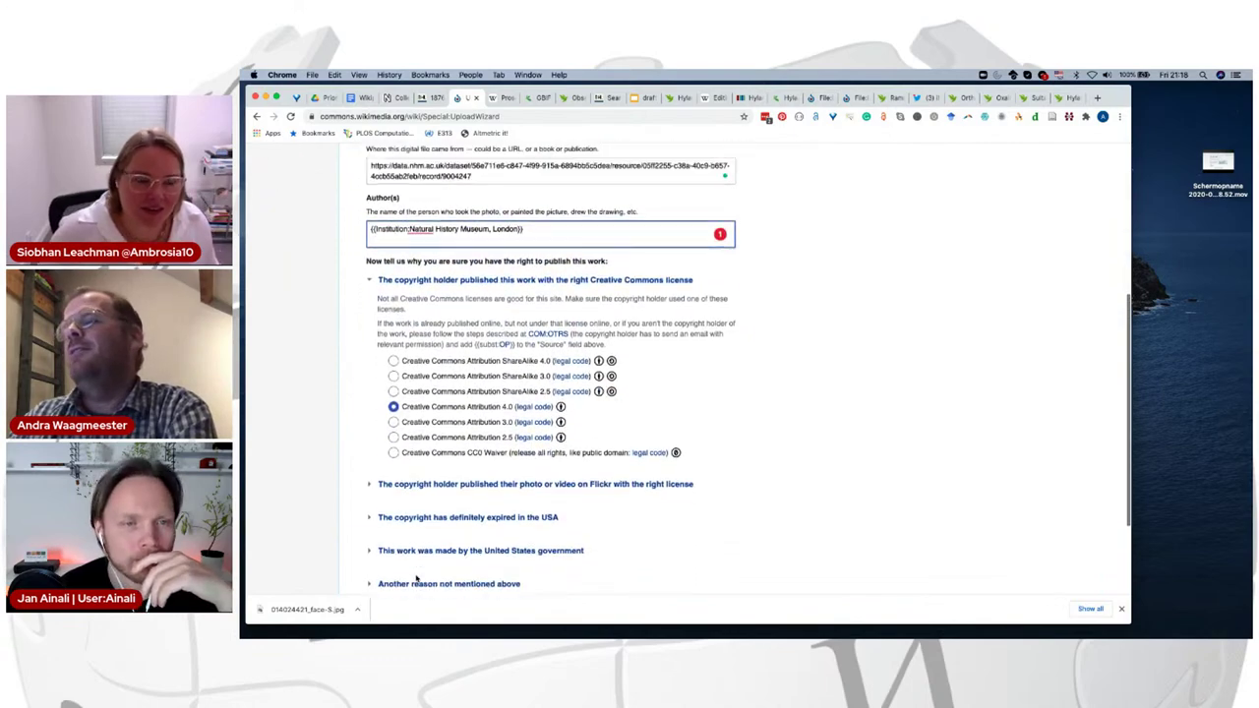
scroll(416, 578, up, 6)
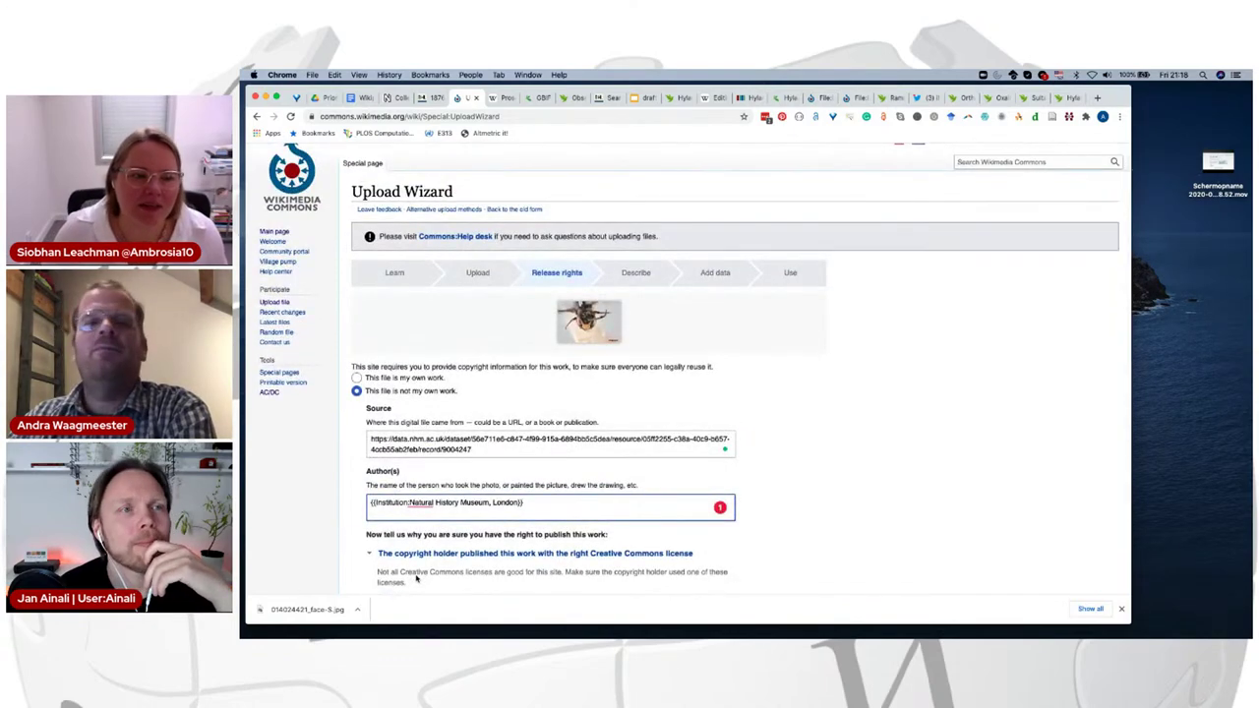
scroll(416, 579, down, 8)
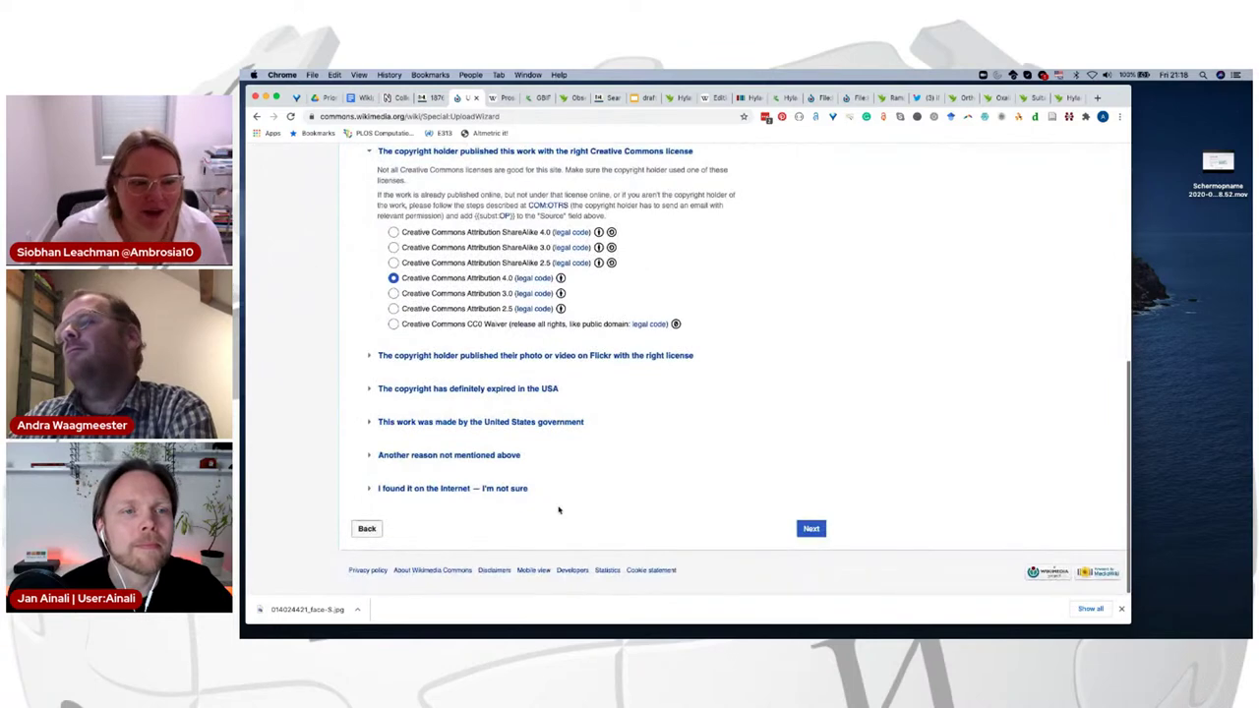
click(810, 529)
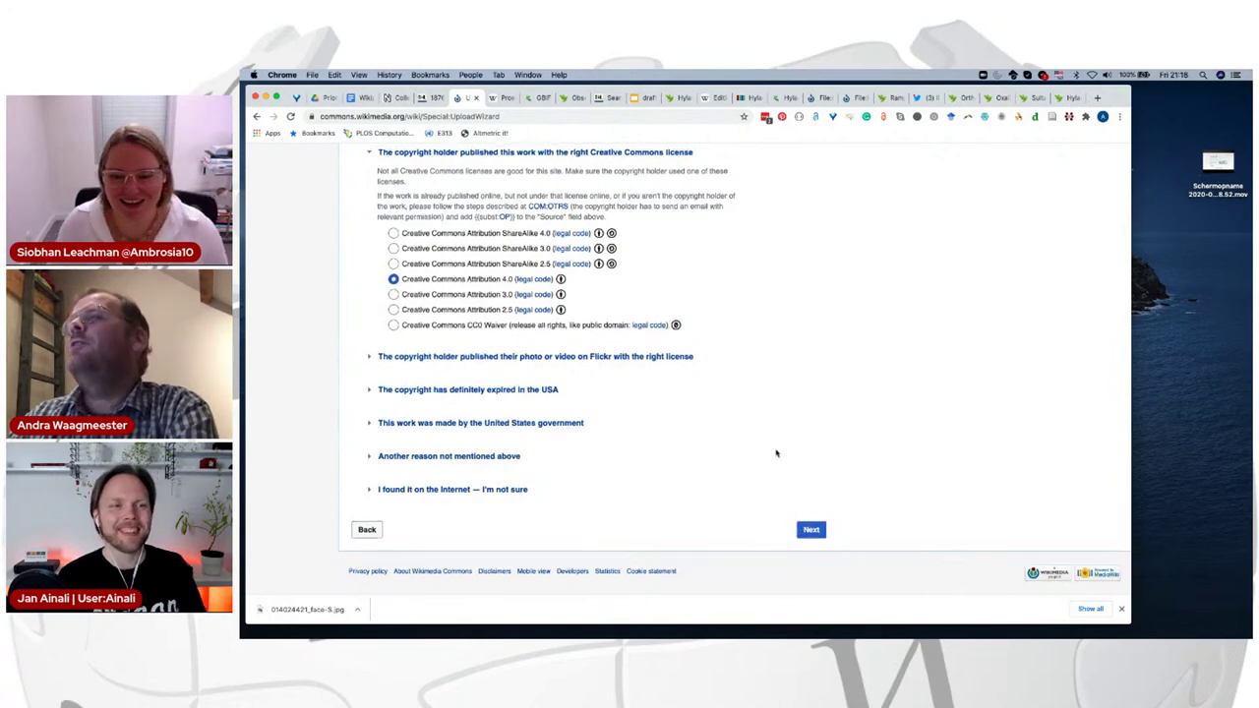
click(811, 558)
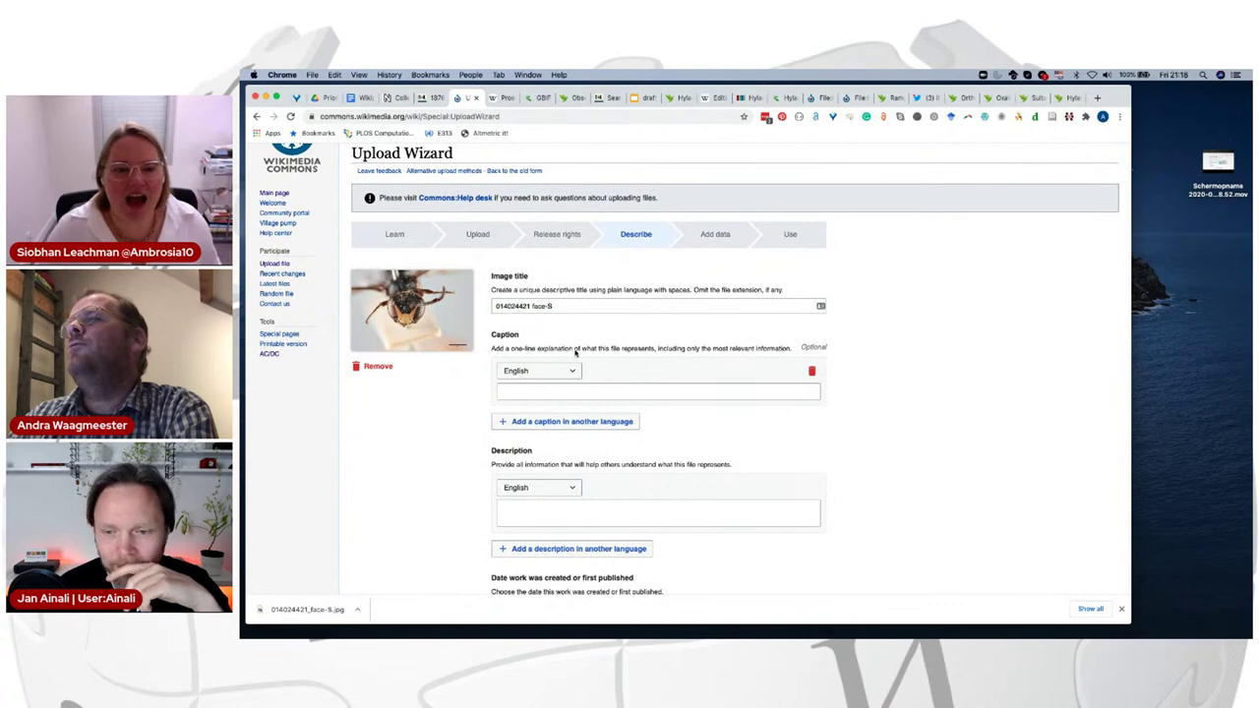
Step: Copy the scientific name "Hylaeus (Prosopisteron) relegatus" from the museum specimen record and append it to the image title
triple_click(553, 305)
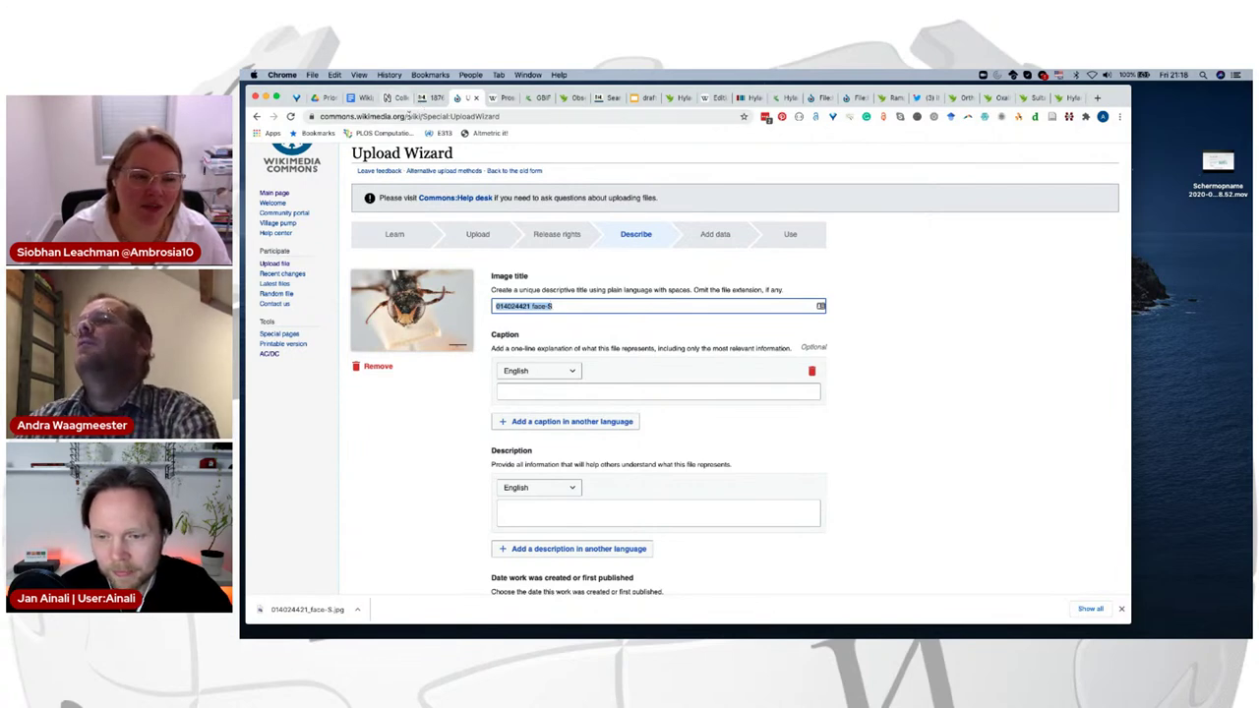
click(560, 307)
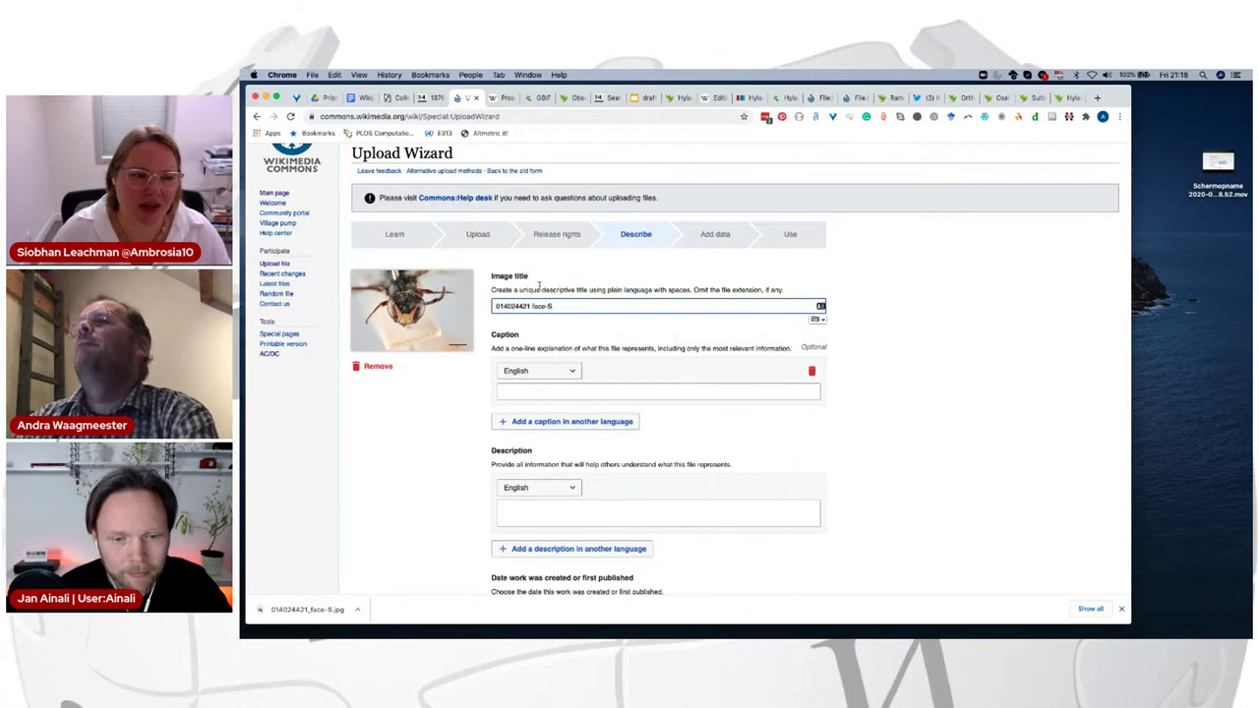
click(429, 97)
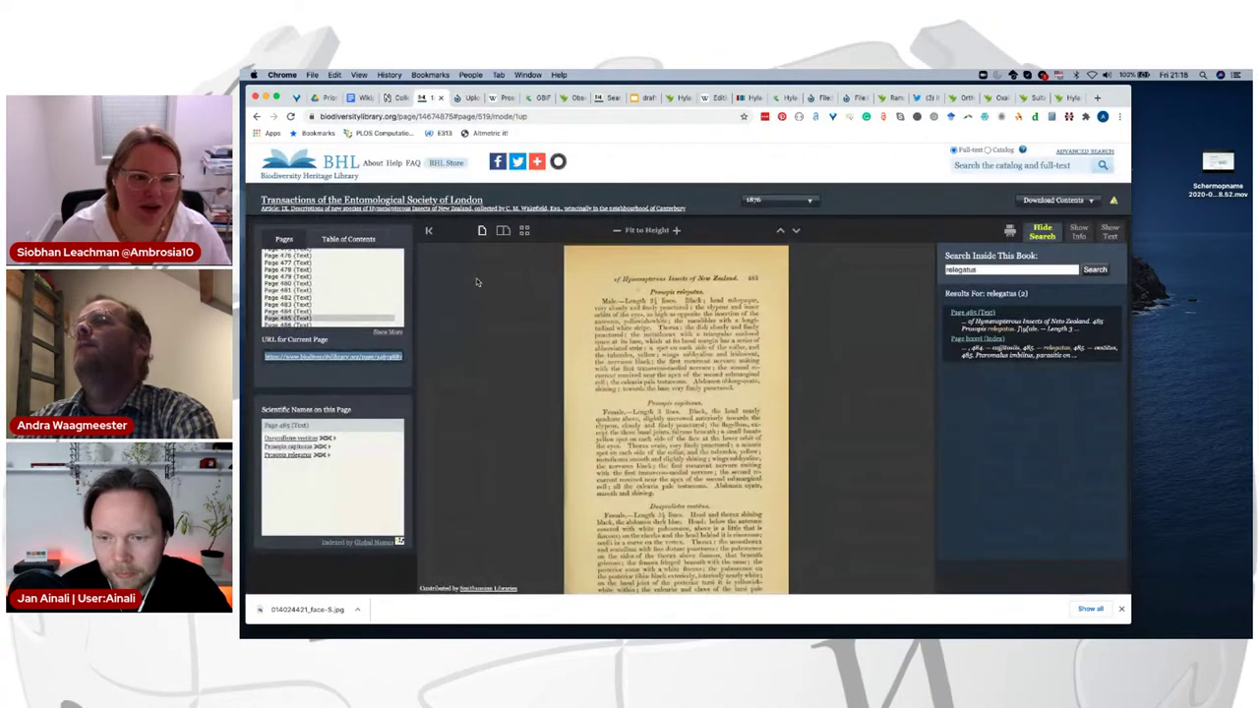
click(403, 98)
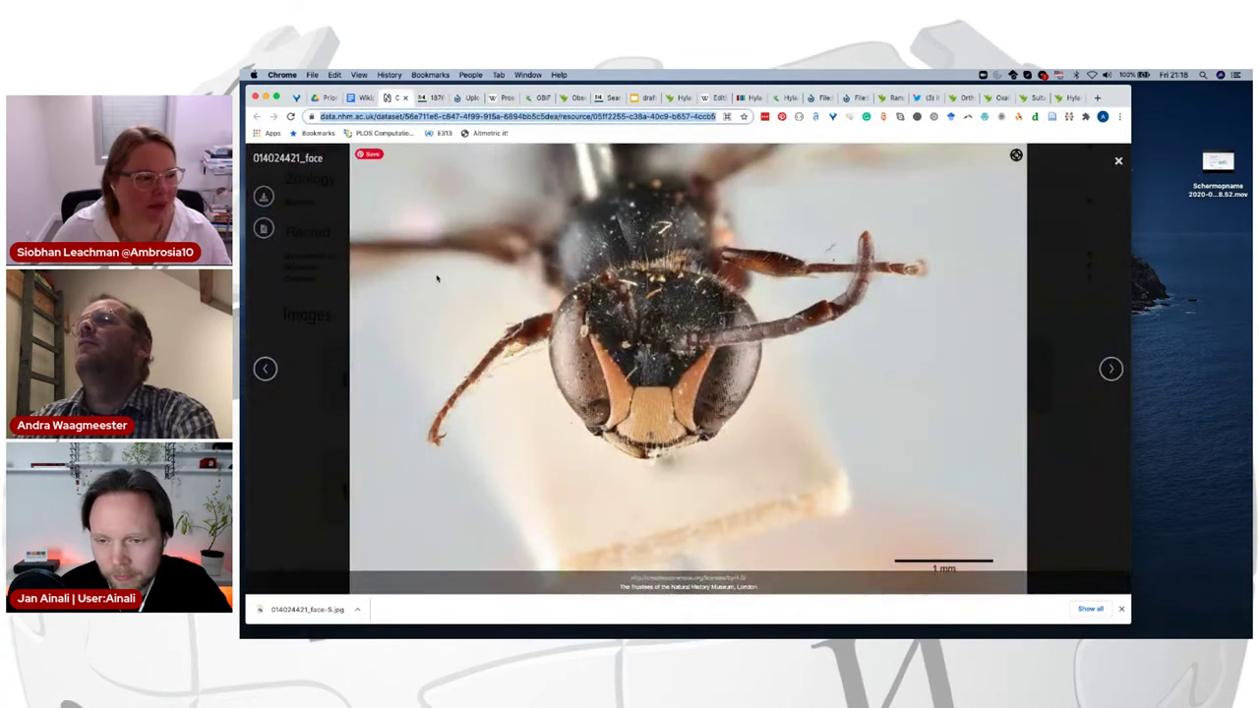
click(319, 335)
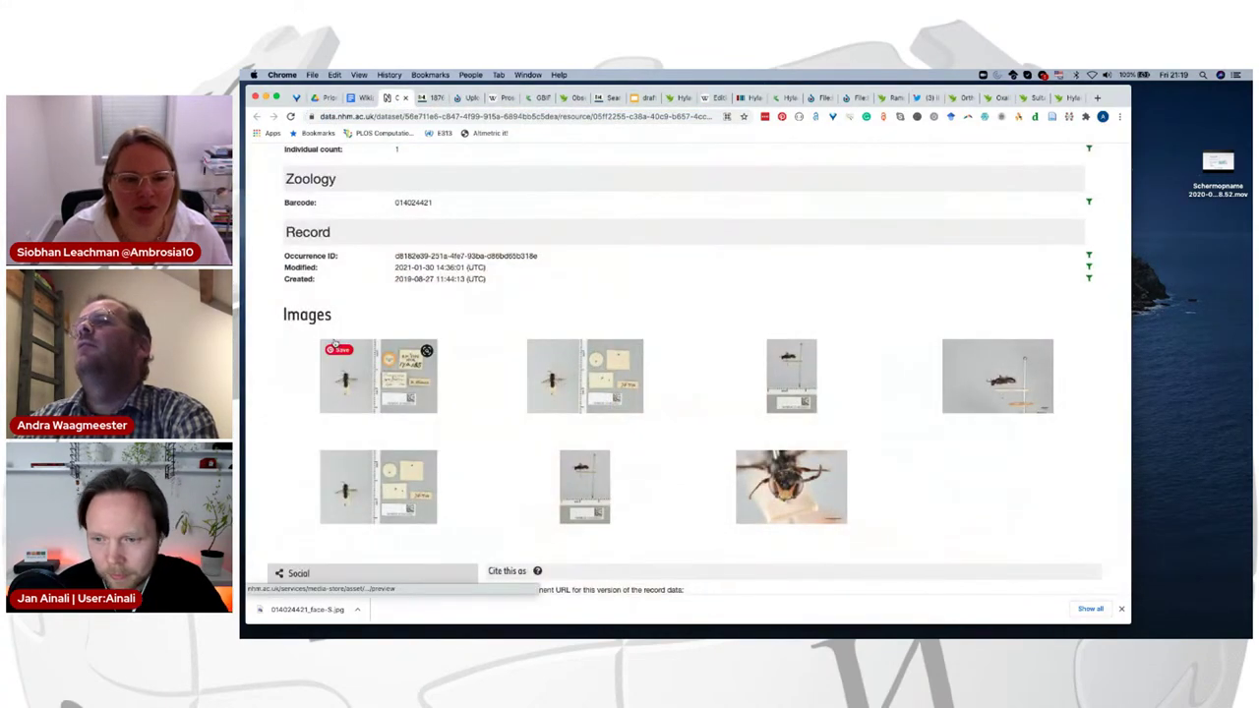
scroll(334, 345, up, 2)
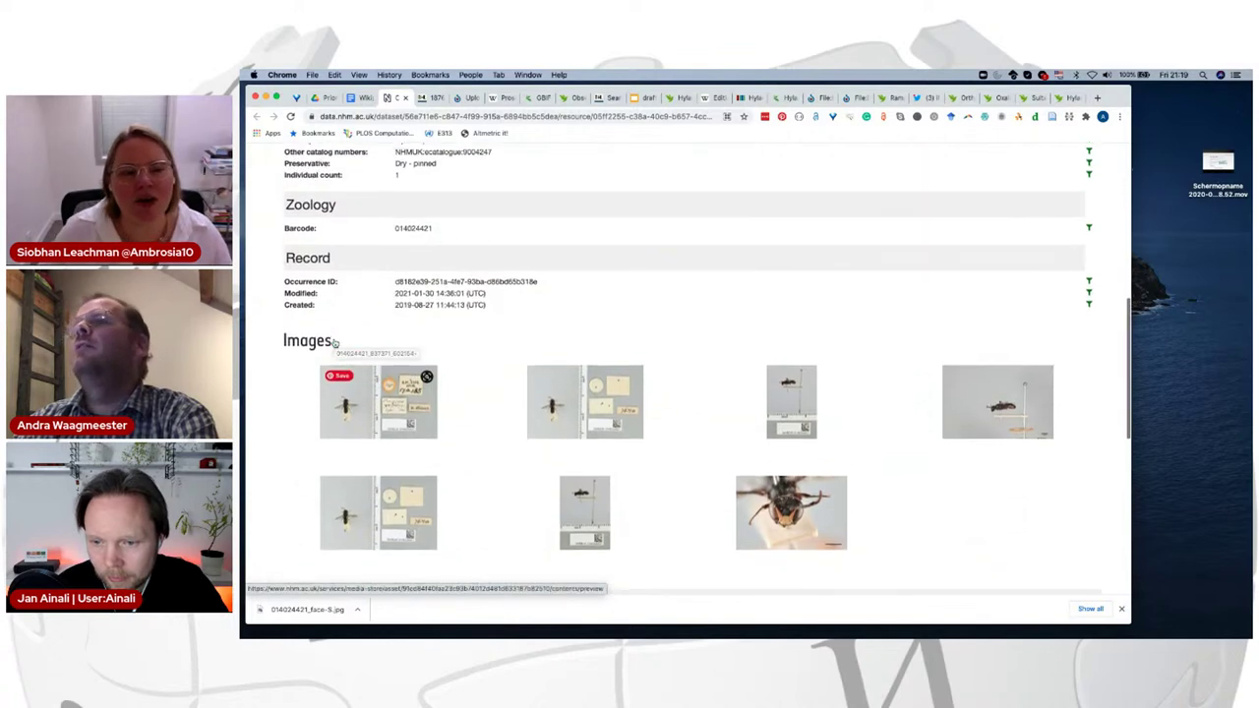
scroll(335, 345, up, 10)
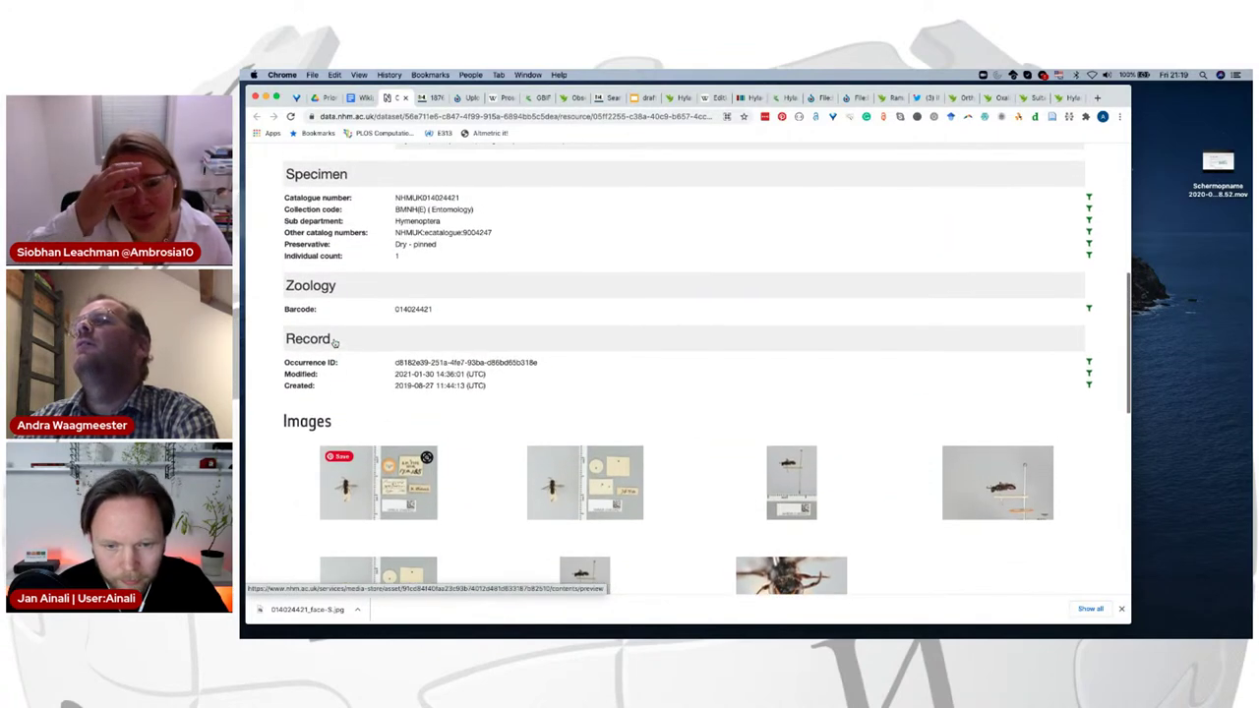
scroll(335, 342, down, 1)
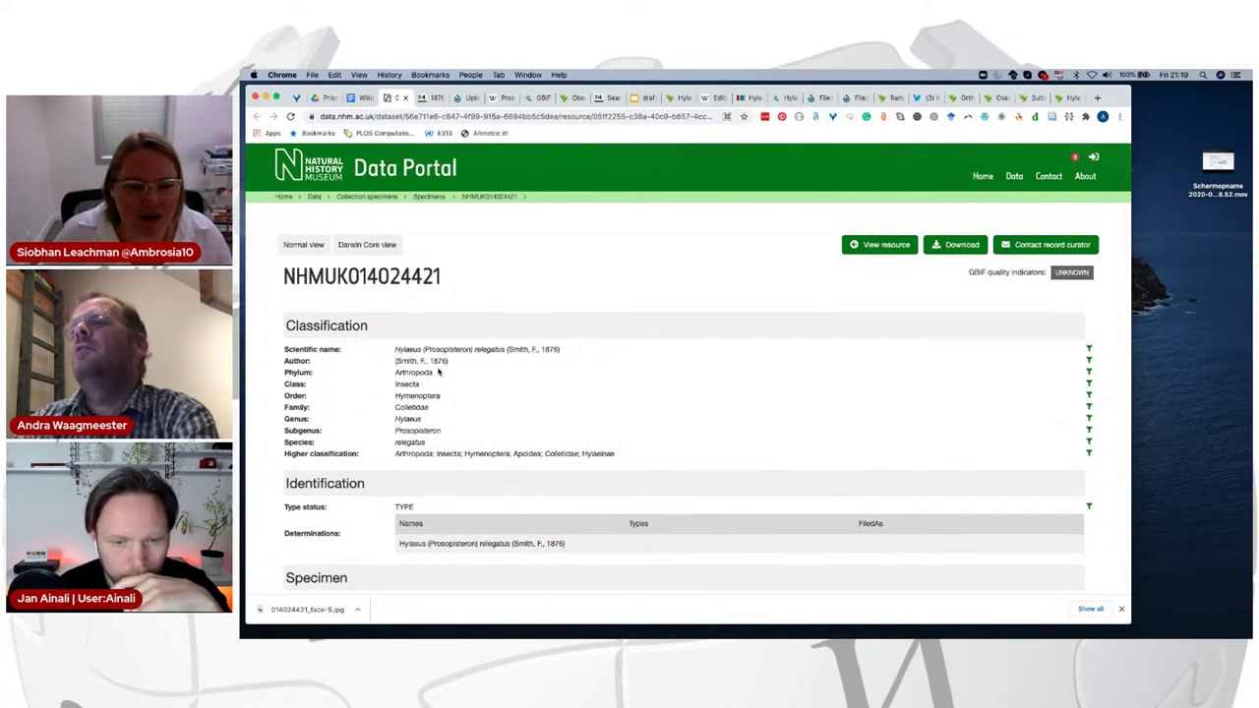
drag(397, 350, 504, 350)
key(super+c)
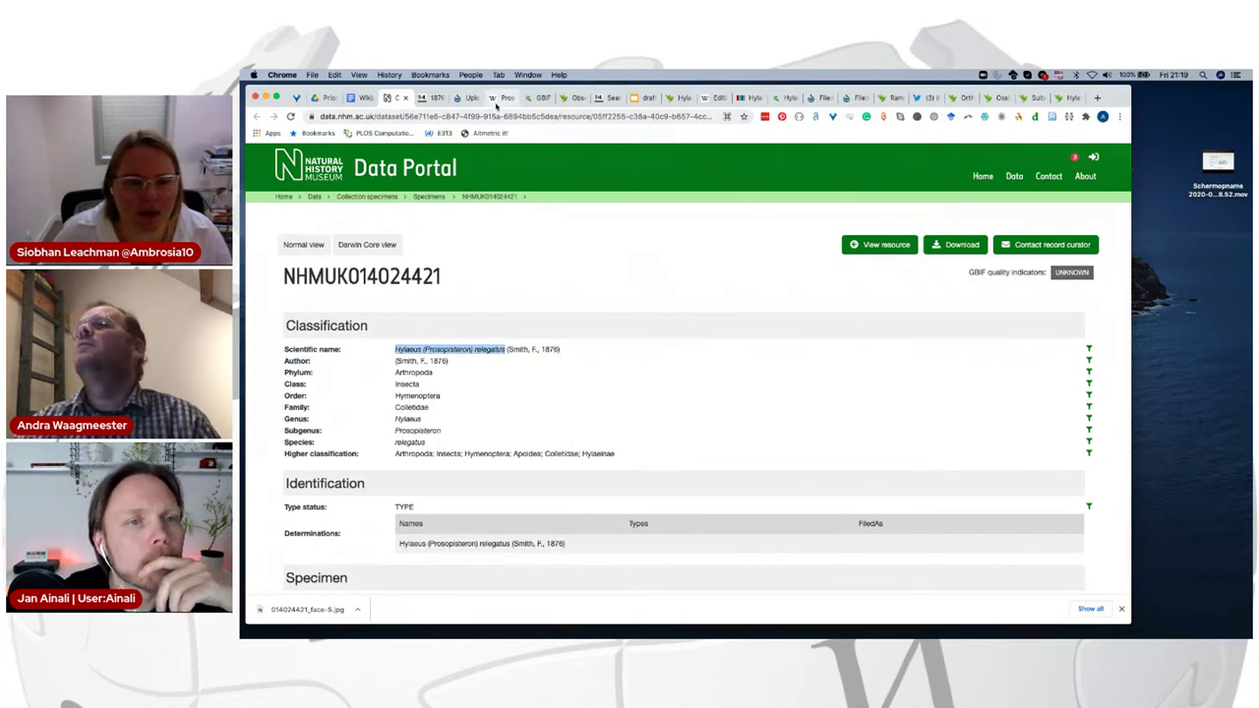
click(472, 99)
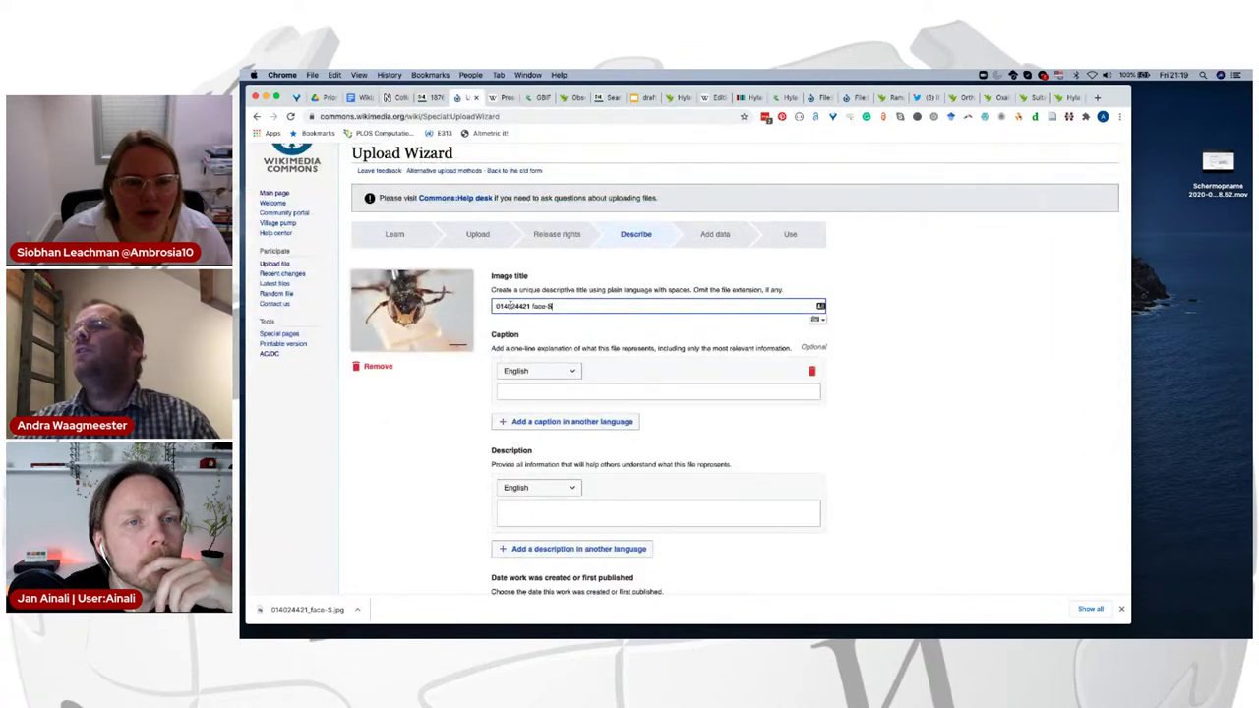
key(super+v)
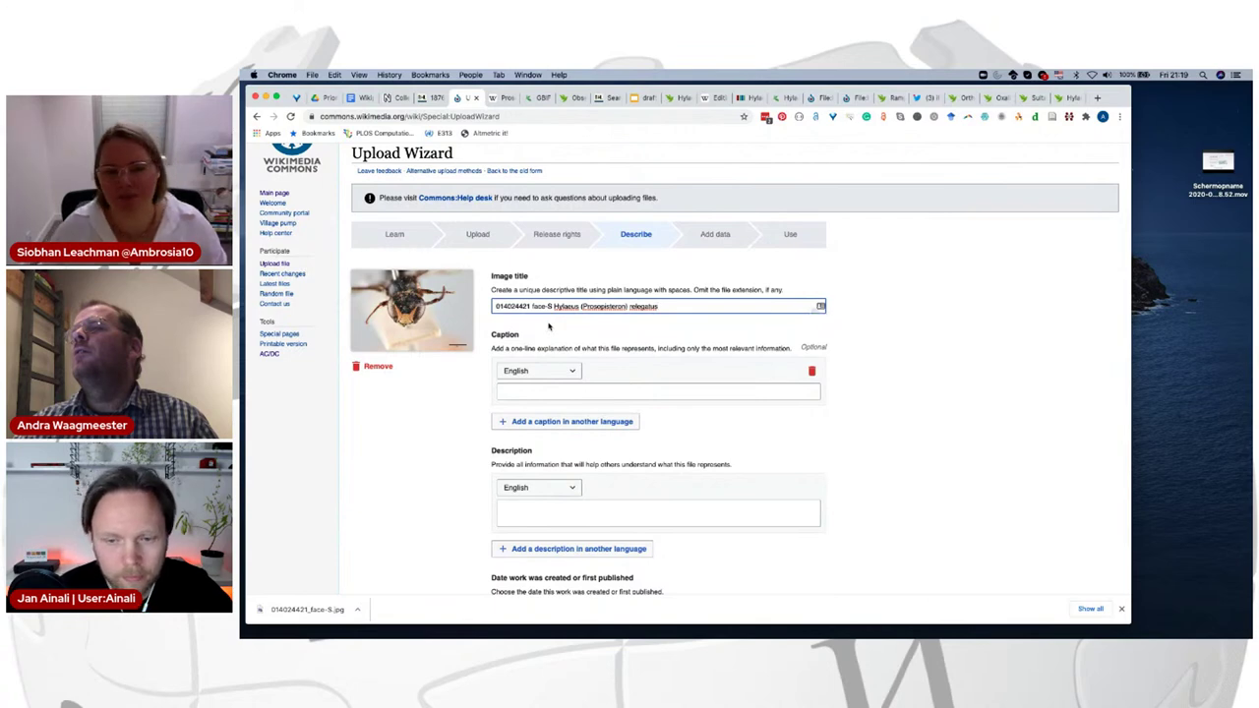
drag(530, 306, 489, 306)
key(BackSpace)
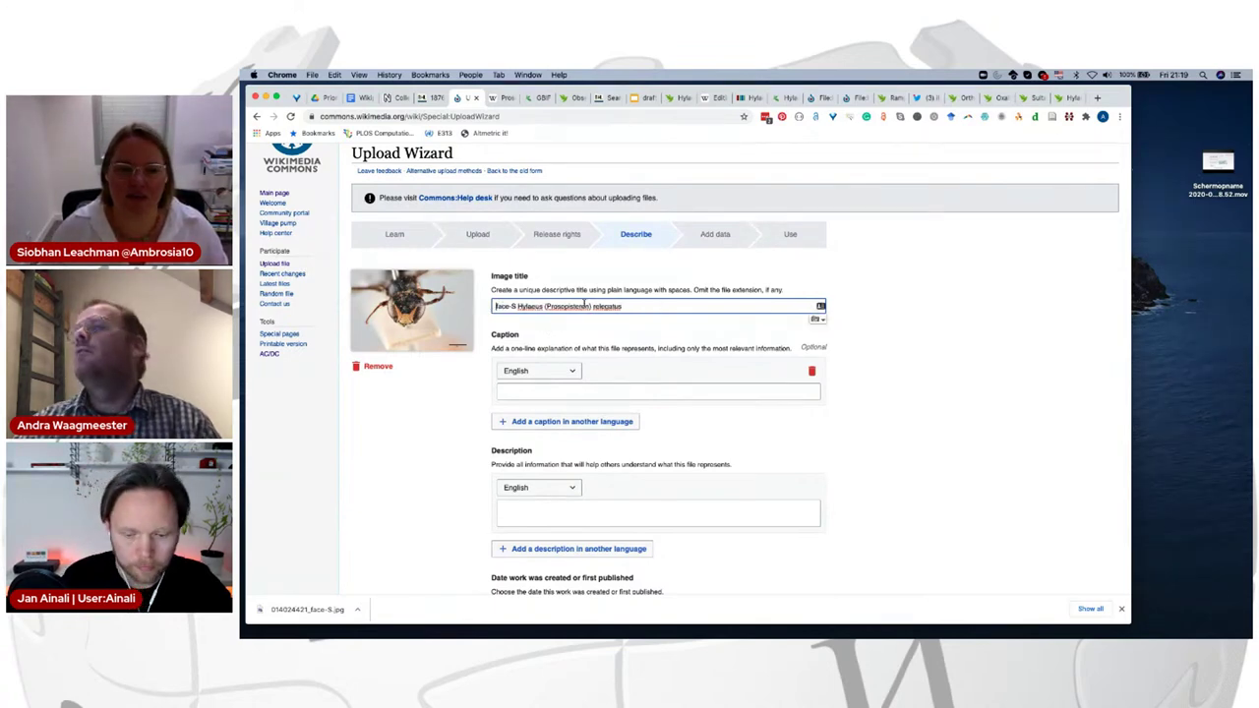
key(super+z)
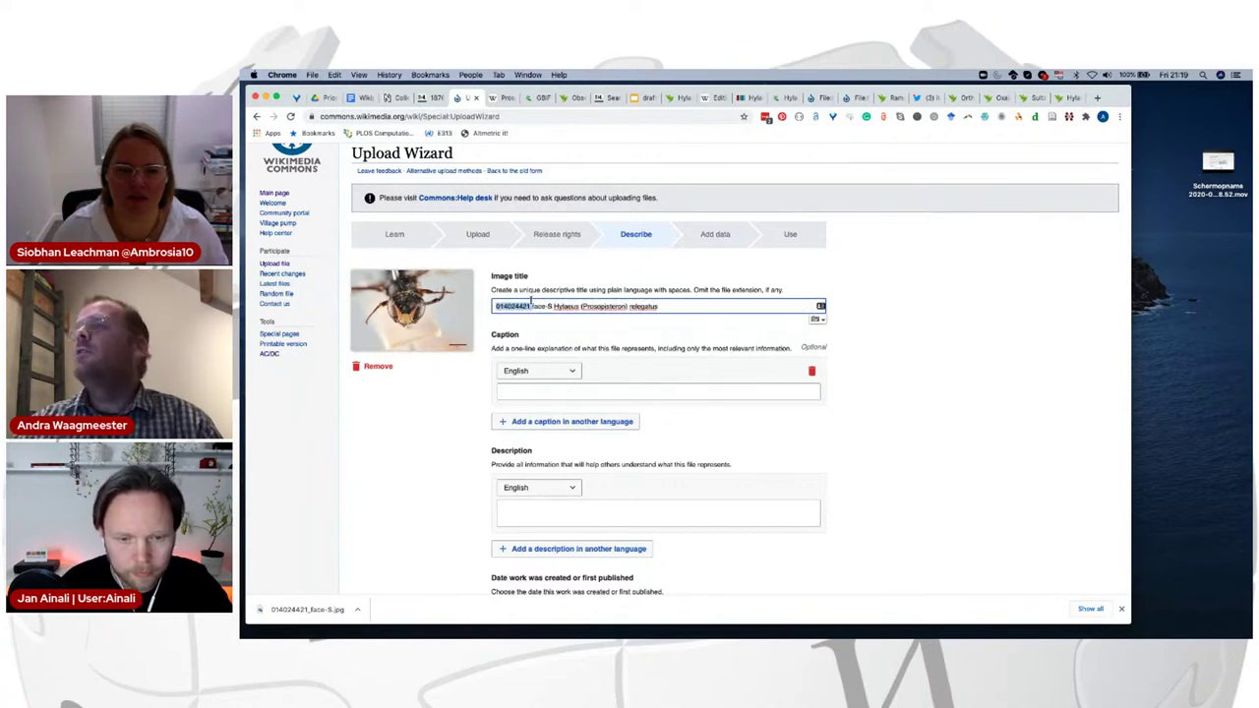
Step: Move "014024421 face-S" behind the species name so the image title reads "Hylaeus (Prosopisteron) relegatus 014024421 face-S"
shift+click(550, 306)
key(super+c)
key(BackSpace)
click(649, 306)
key(super+v)
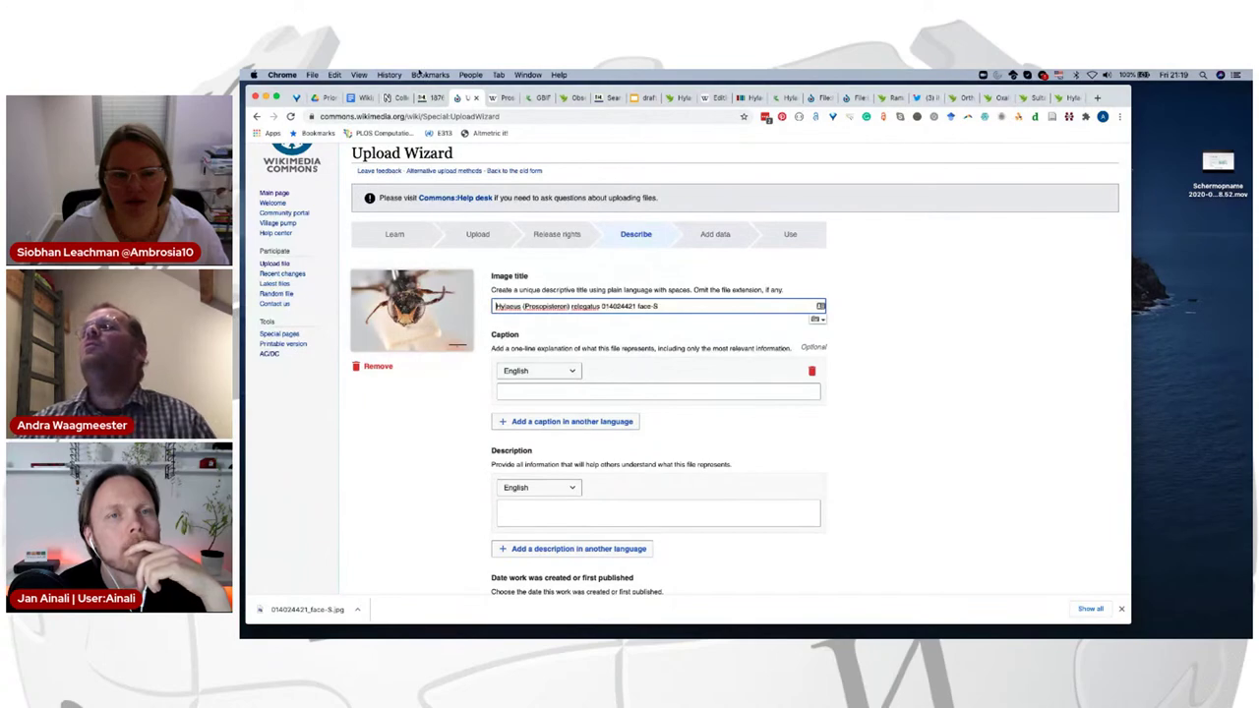
Step: Return to the museum specimen record and open the enlarged view of the specimen's face image
click(393, 97)
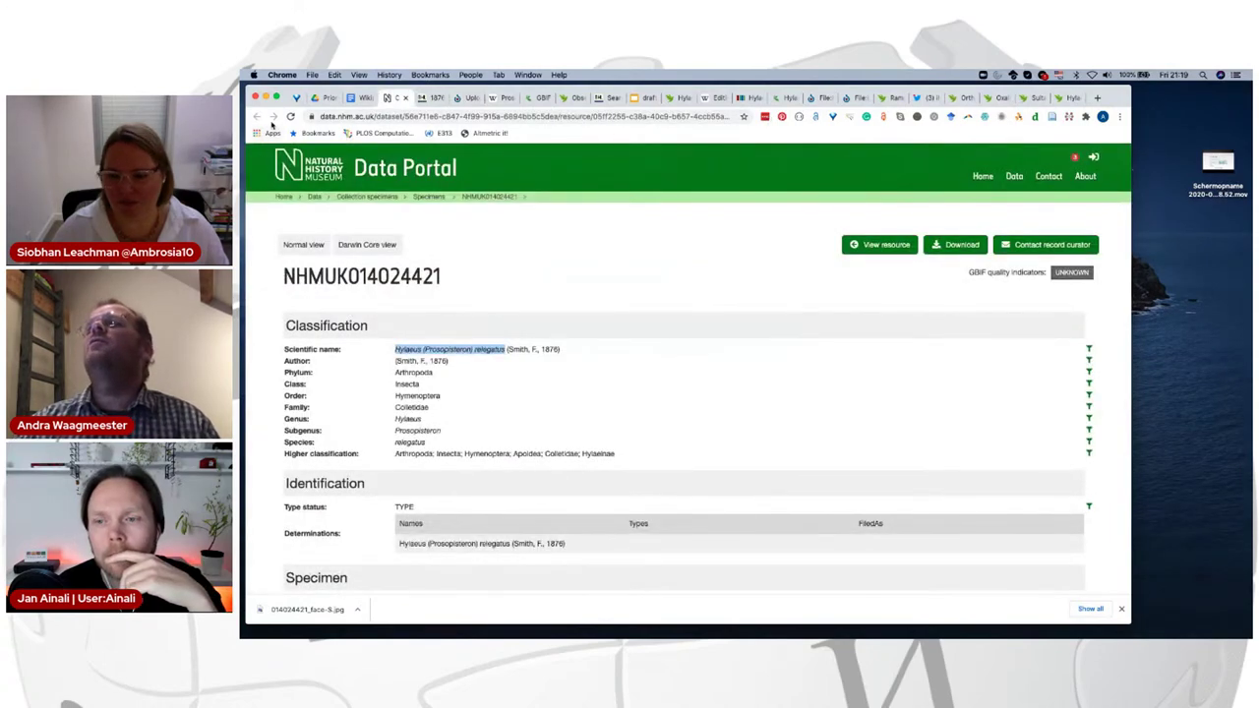
scroll(460, 415, down, 15)
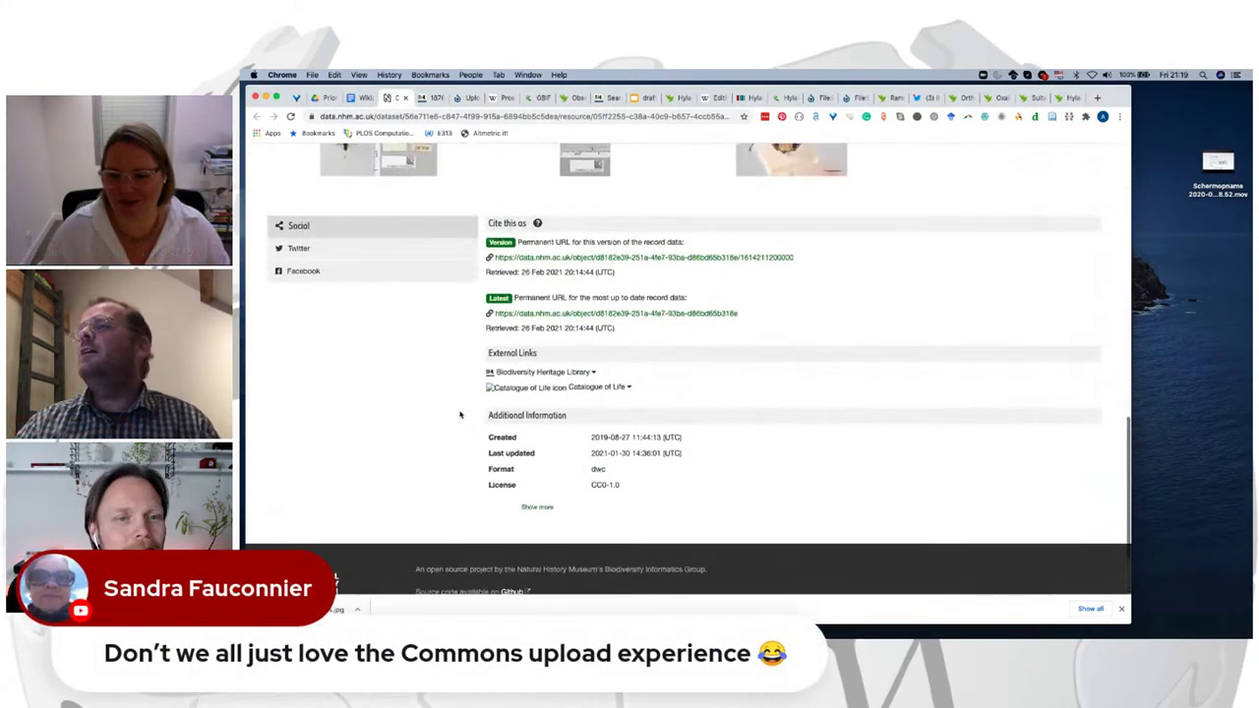
scroll(459, 415, up, 3)
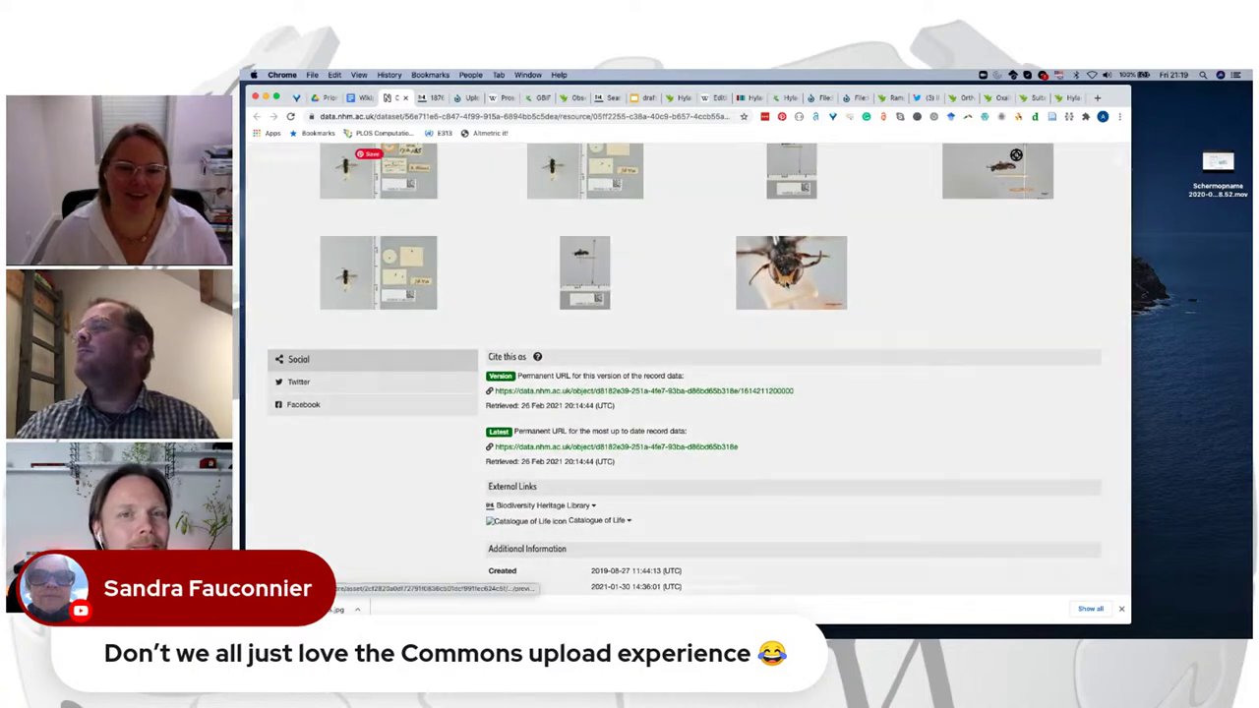
click(1016, 154)
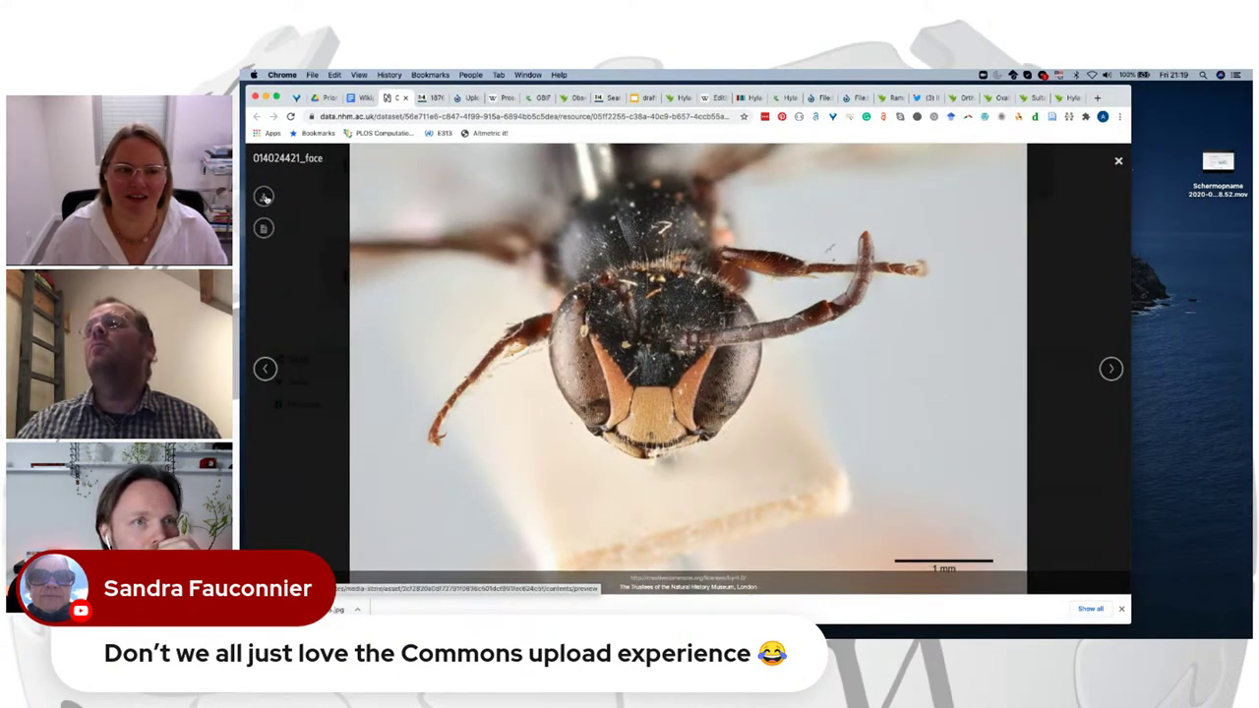
Step: Check the download options for the specimen's face image and open the request for the original hi-res version
click(264, 196)
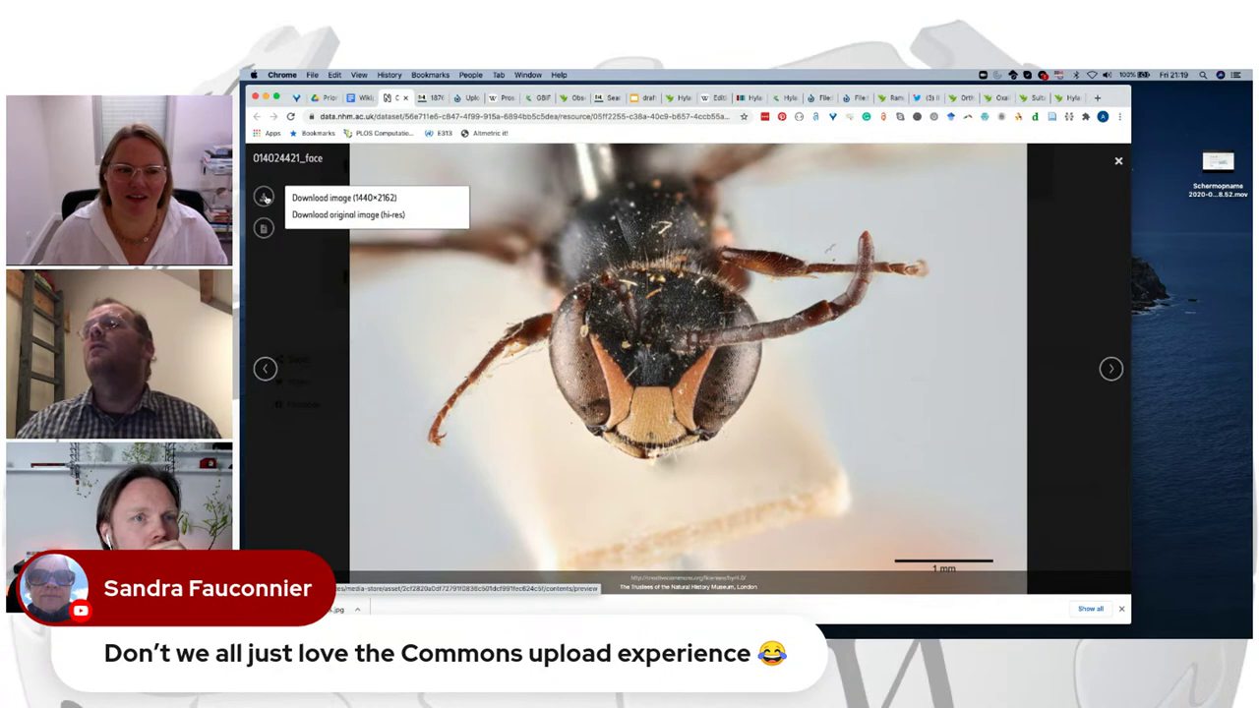
click(315, 216)
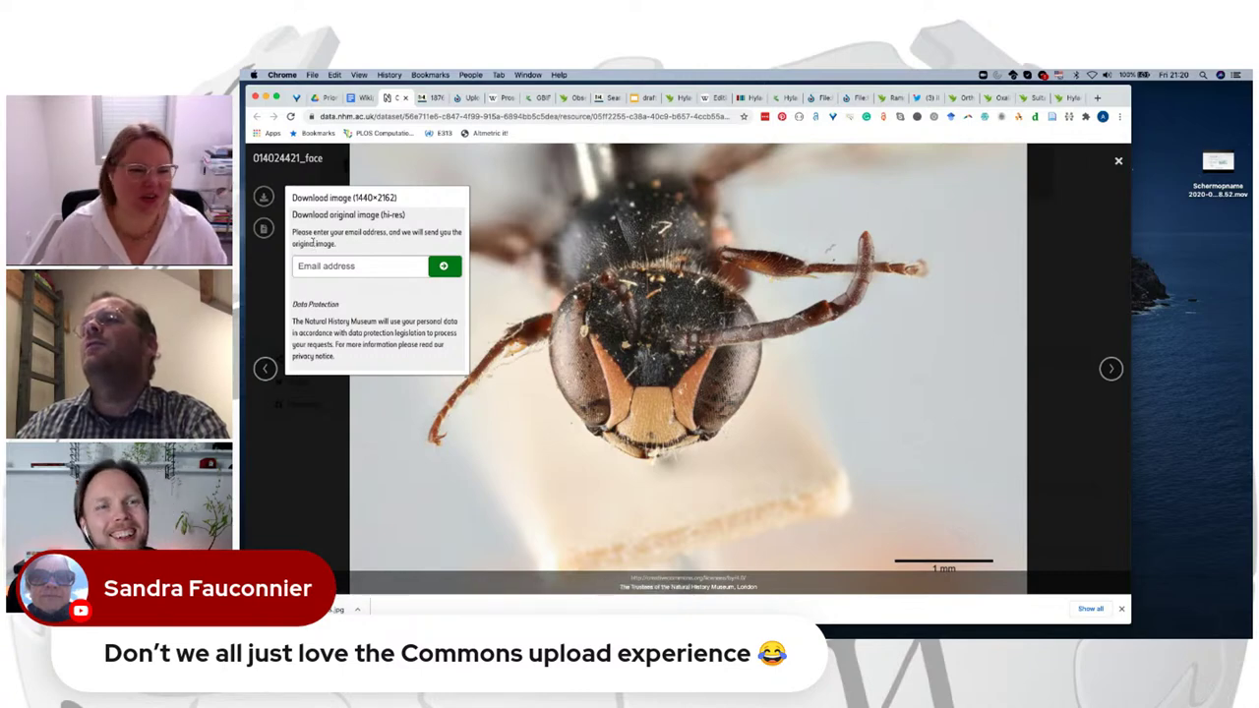
click(267, 266)
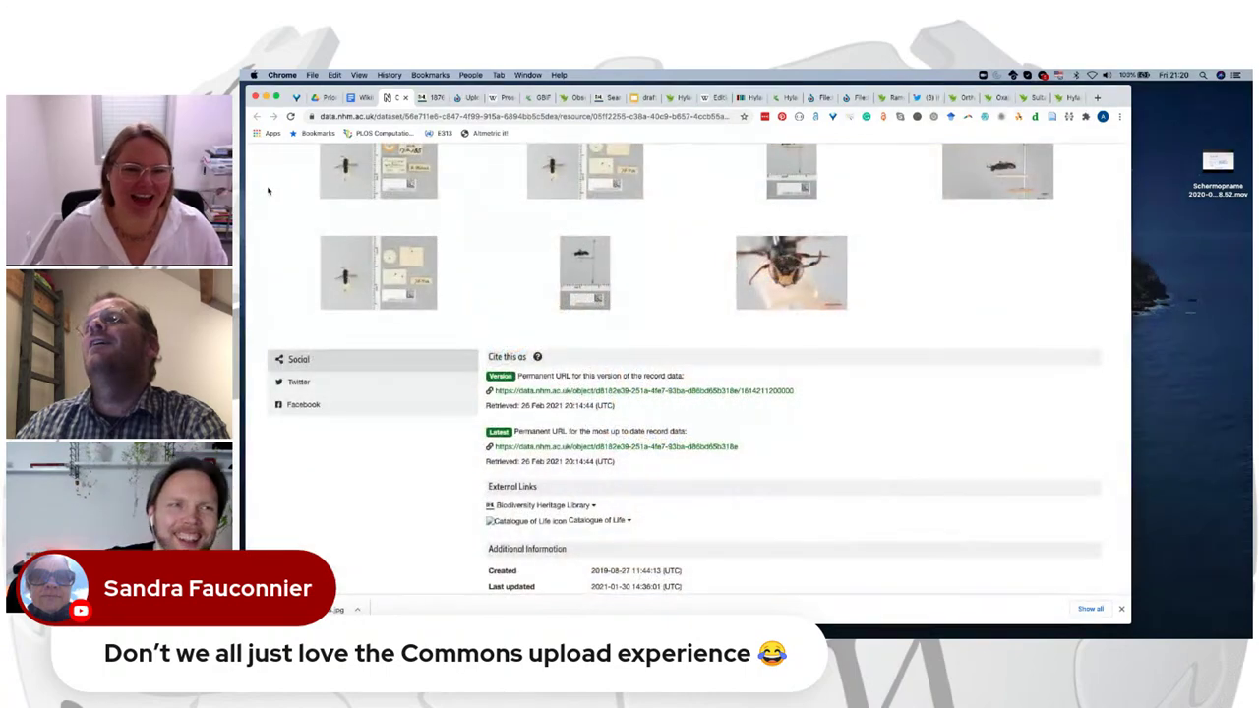
Step: Open the 1440×2162 download of the specimen's face image and try saving it as a JPEG image in Downloads
click(791, 271)
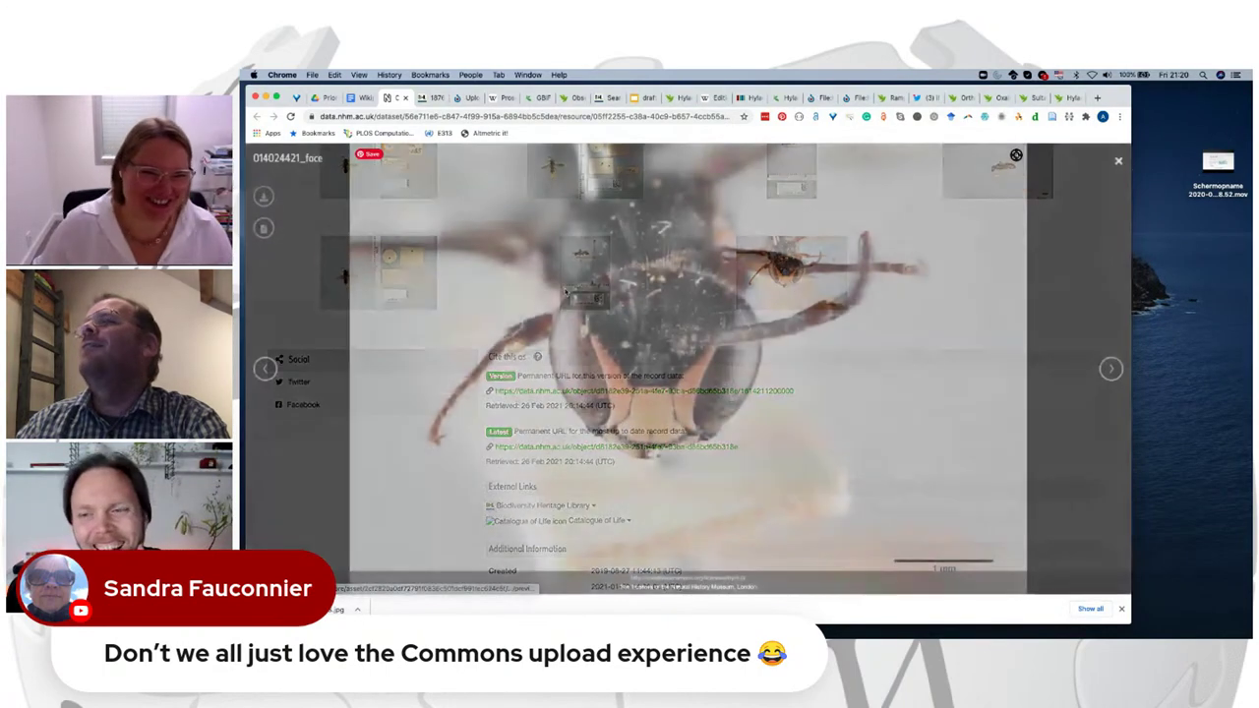
click(264, 197)
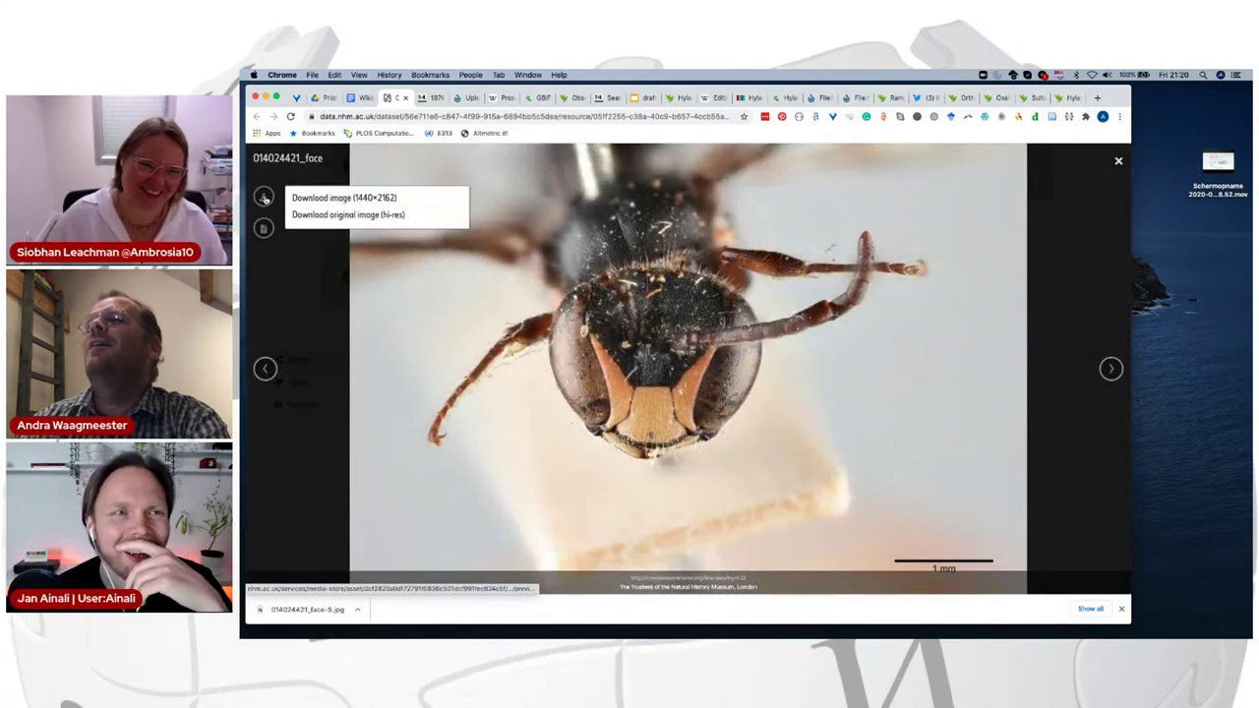
click(314, 201)
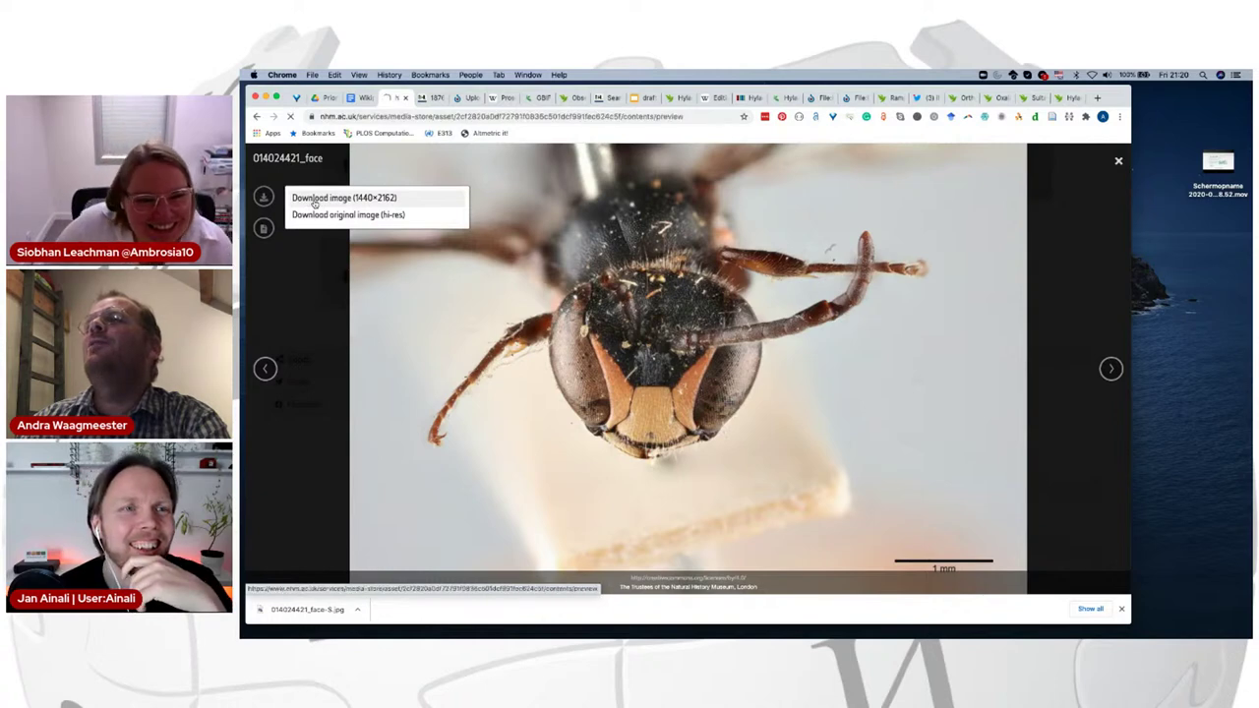
right_click(509, 360)
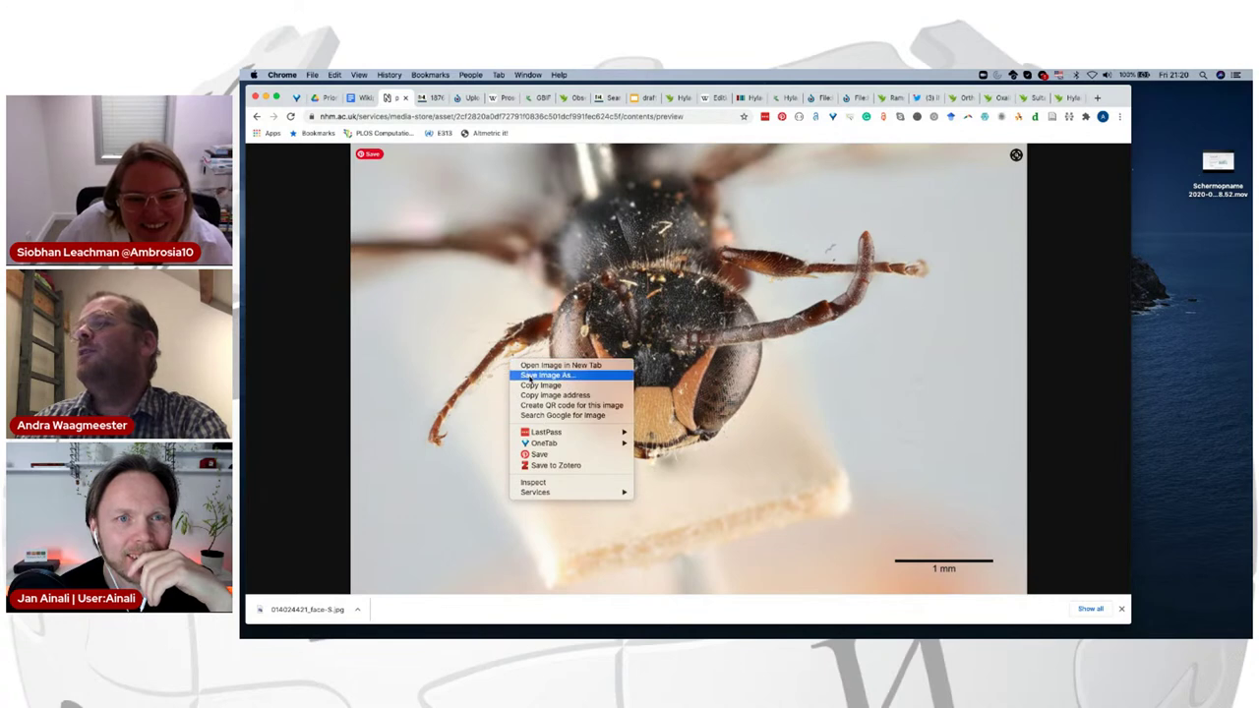
click(526, 375)
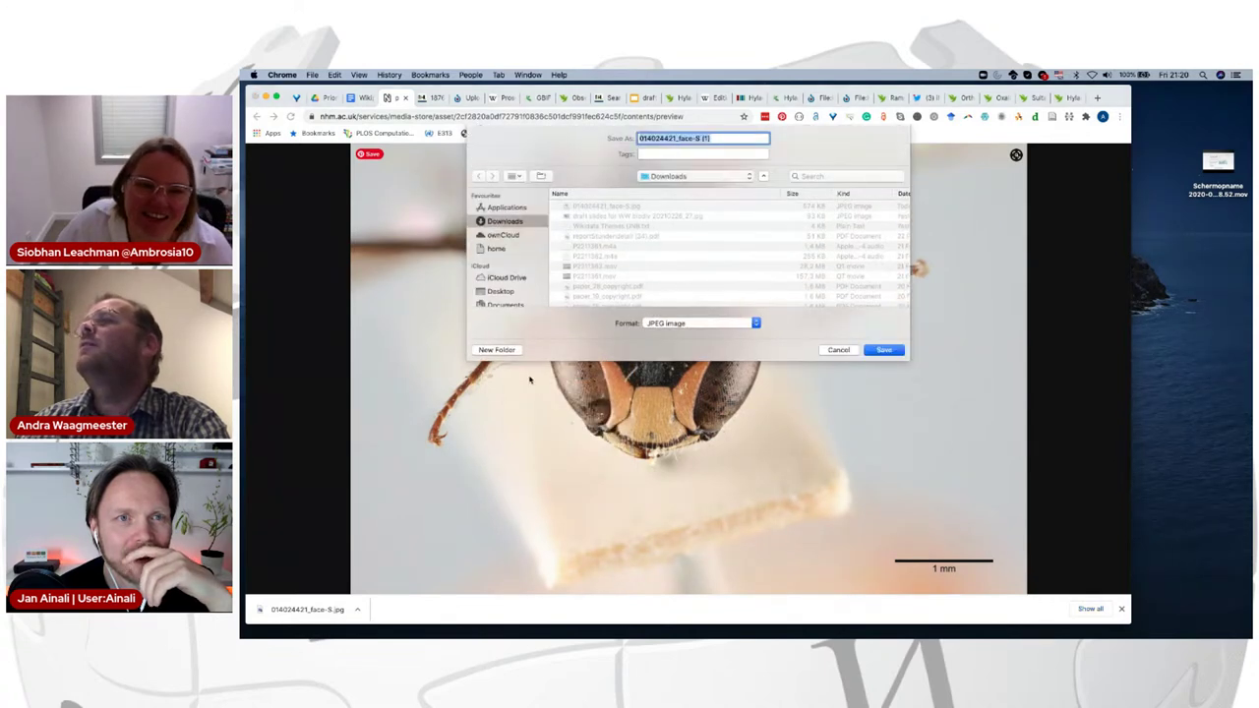
click(839, 350)
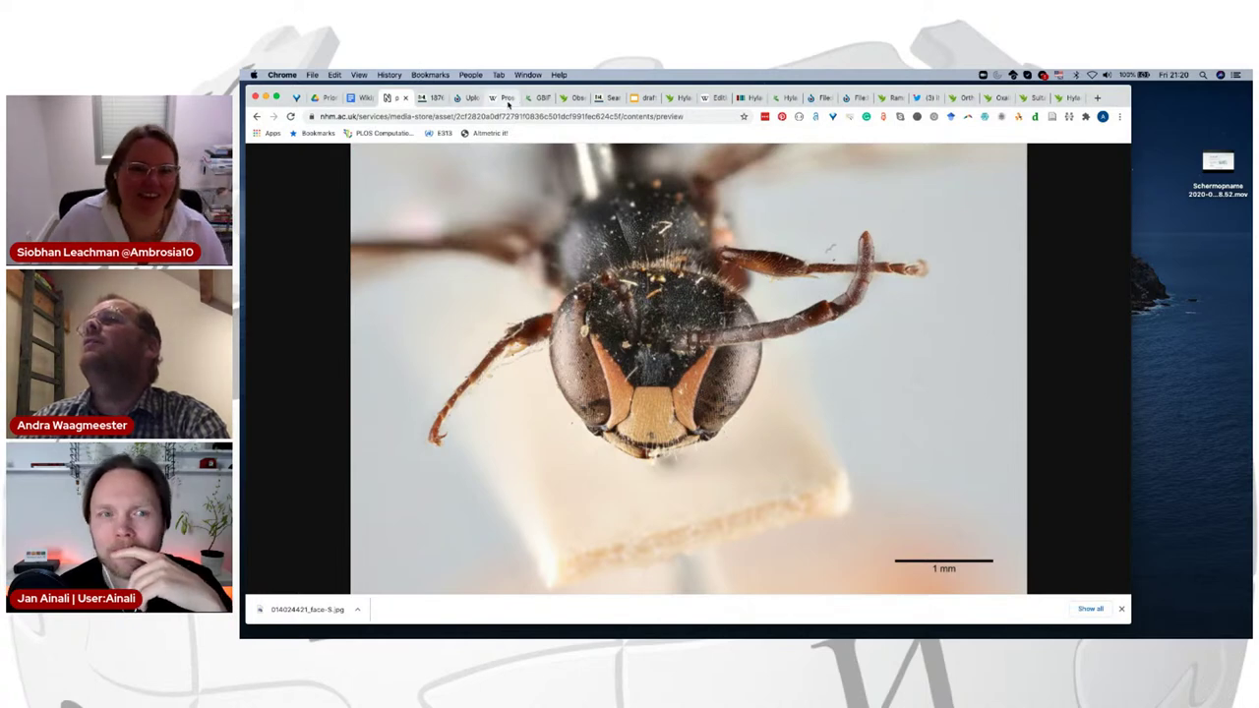
Step: Return to the Upload Wizard and enter the English caption "Type specimen of Hylaeus relegatus", reusing the species name from the image title
click(466, 99)
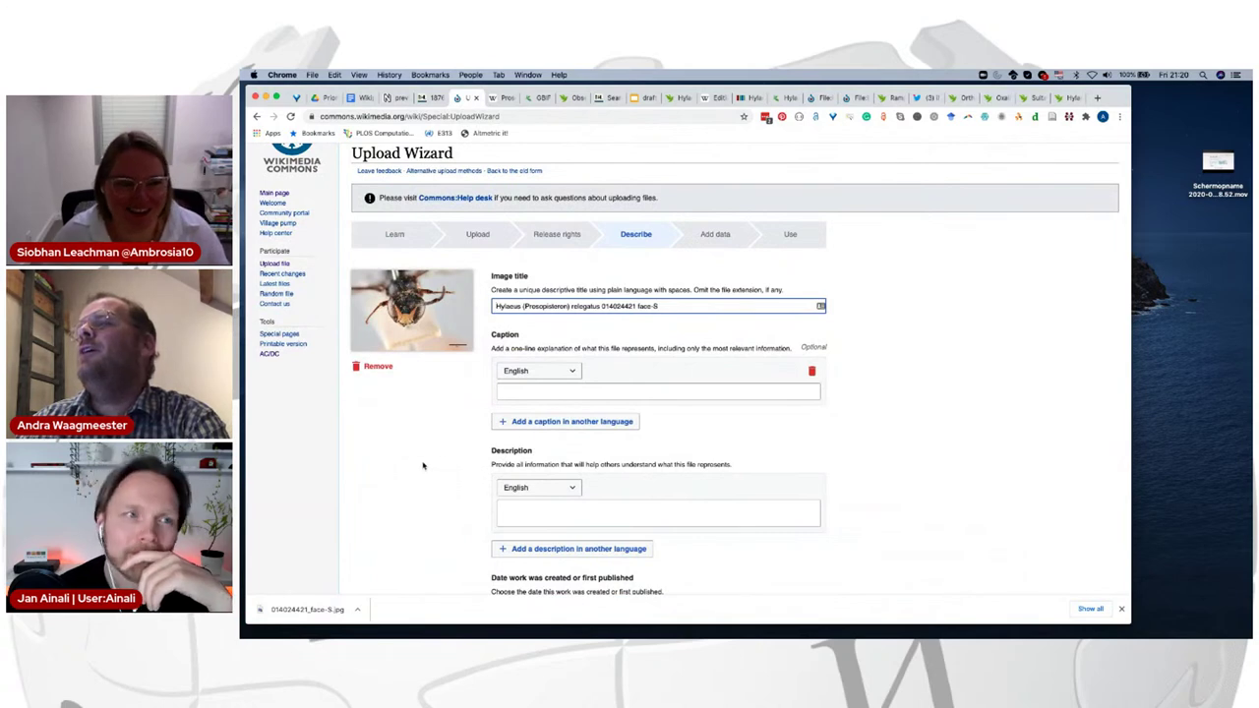
click(522, 394)
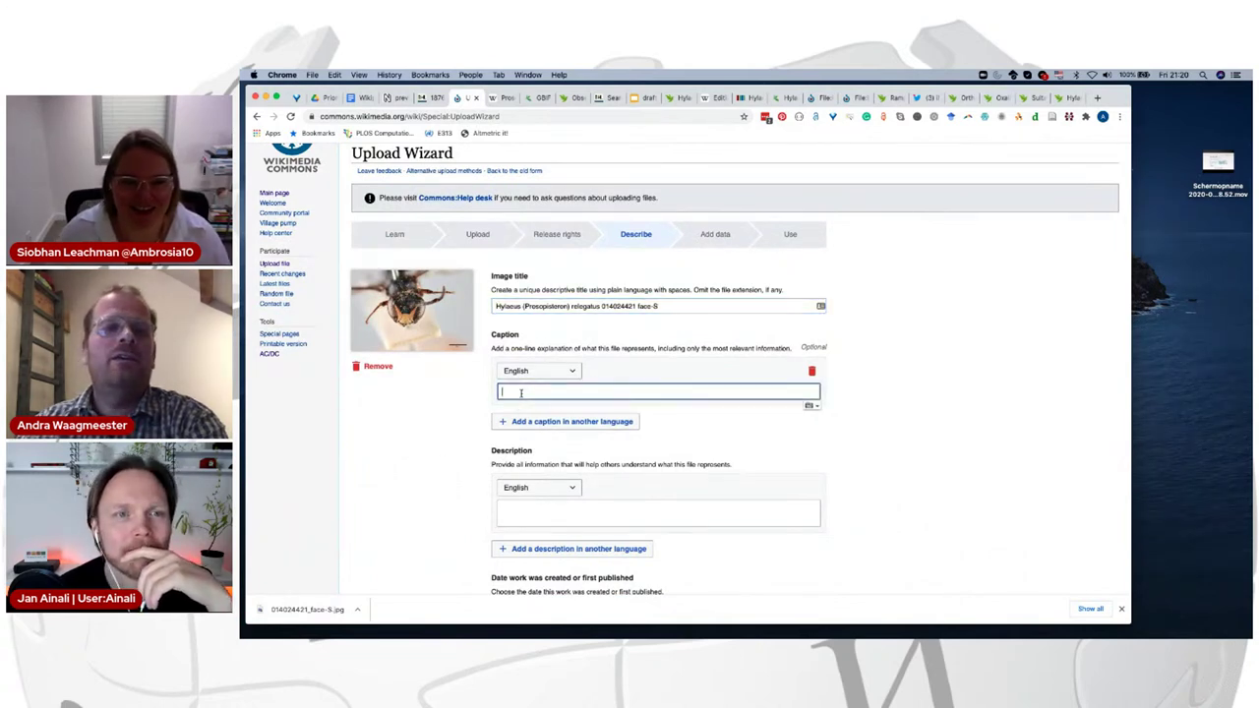
text(Ty)
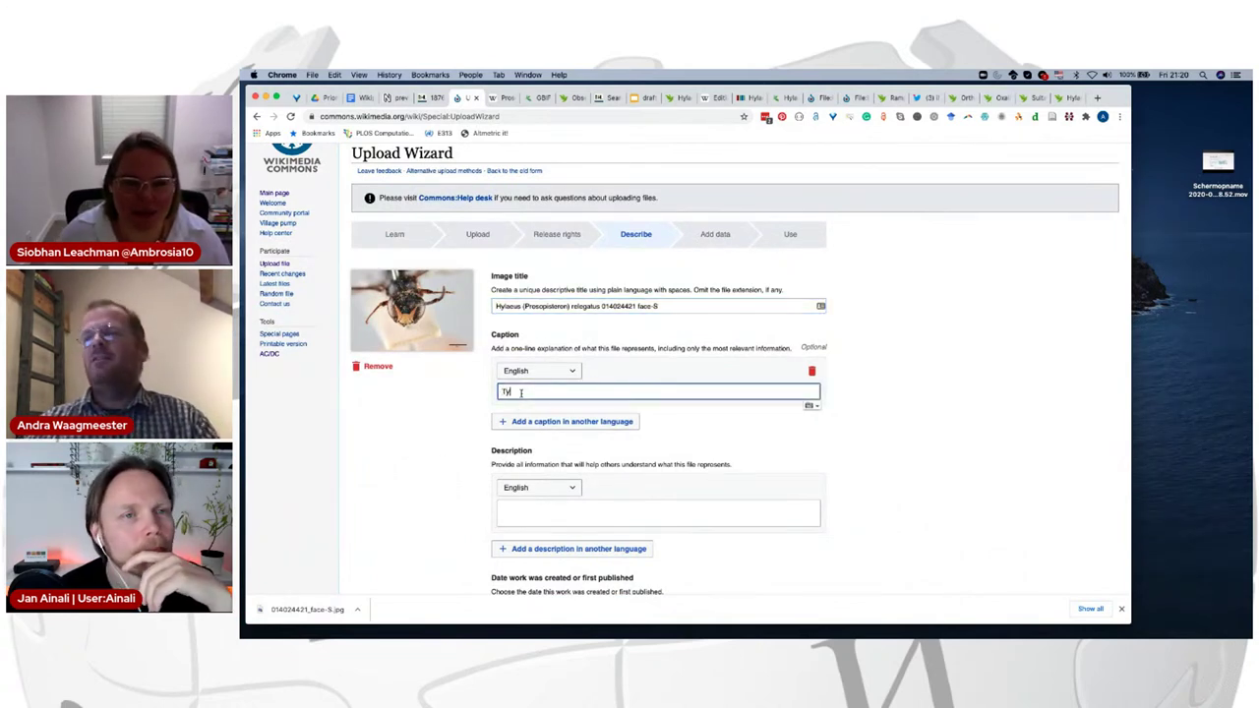
text(pe)
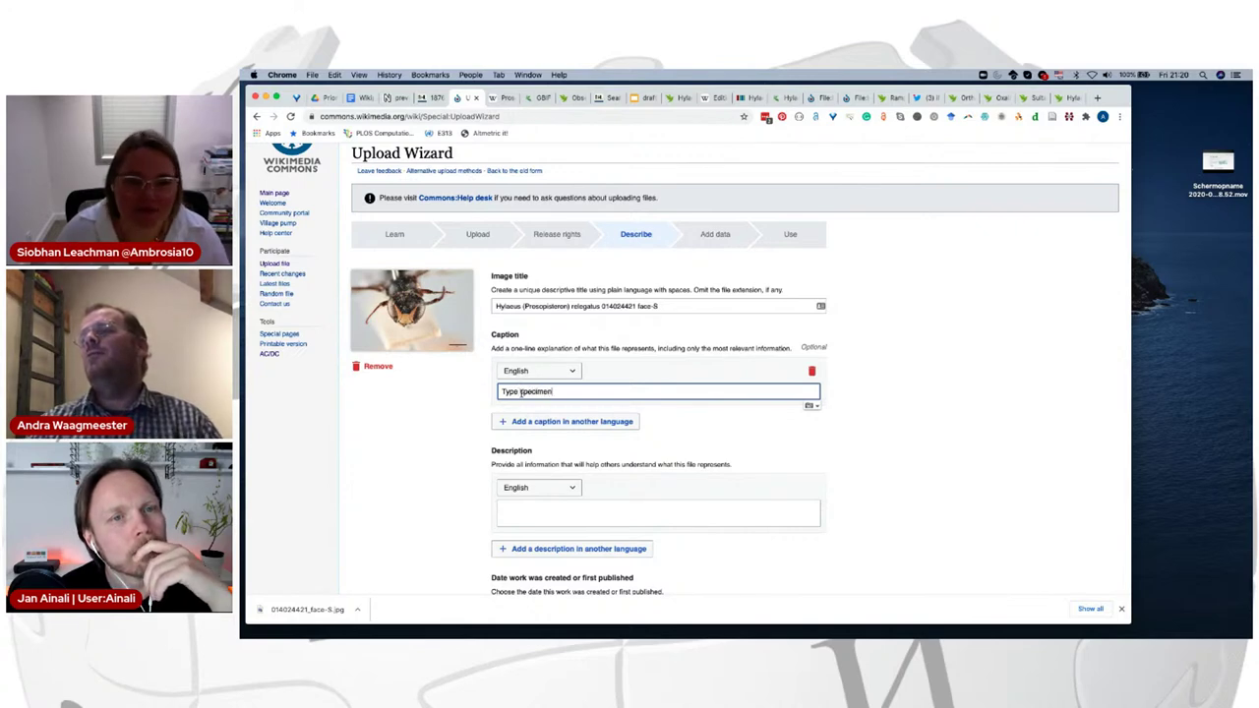
text( specimen)
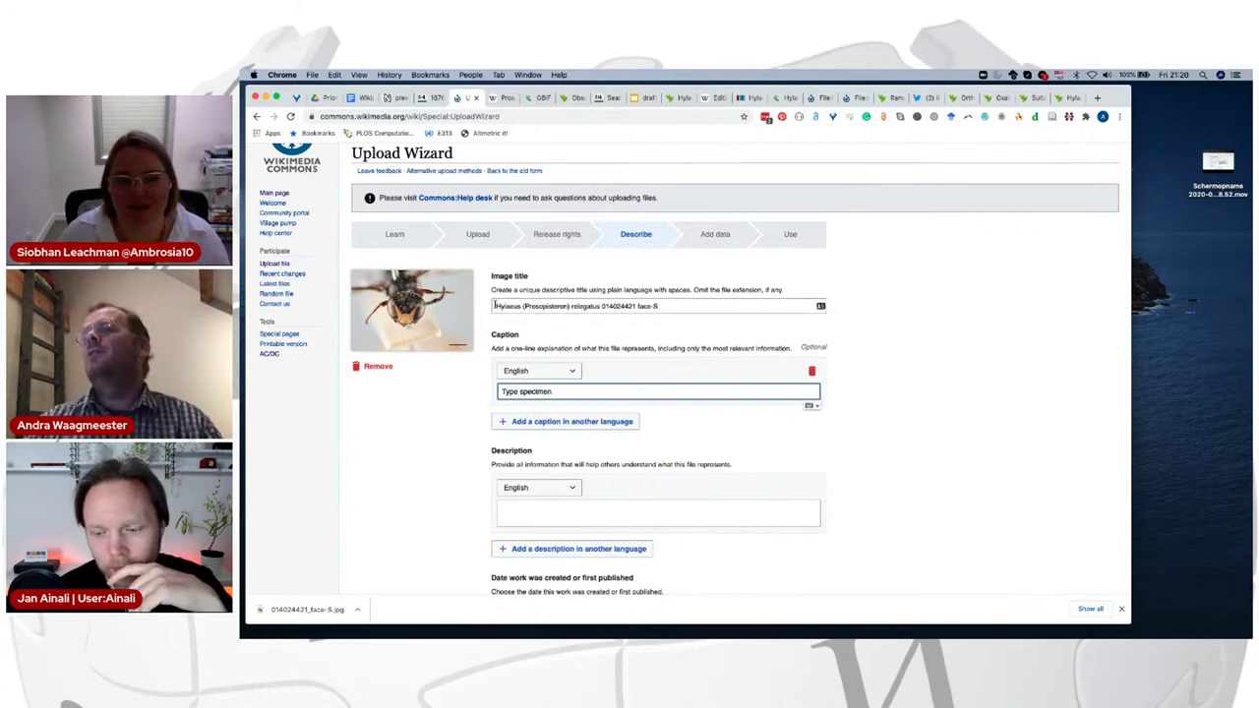
drag(496, 306, 602, 306)
key(super+c)
click(593, 391)
key(super+v)
drag(640, 391, 590, 392)
key(BackSpace)
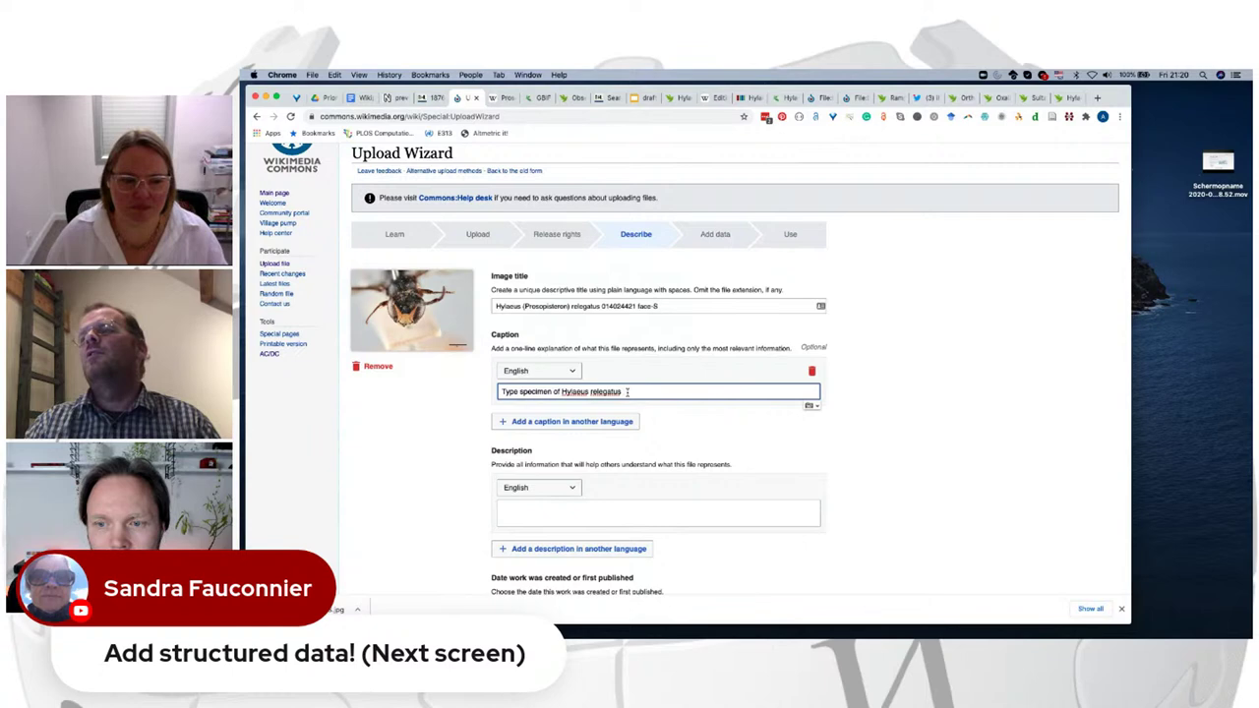
Step: Append "(Natural History Museum, London)" to the English caption
text(atural History)
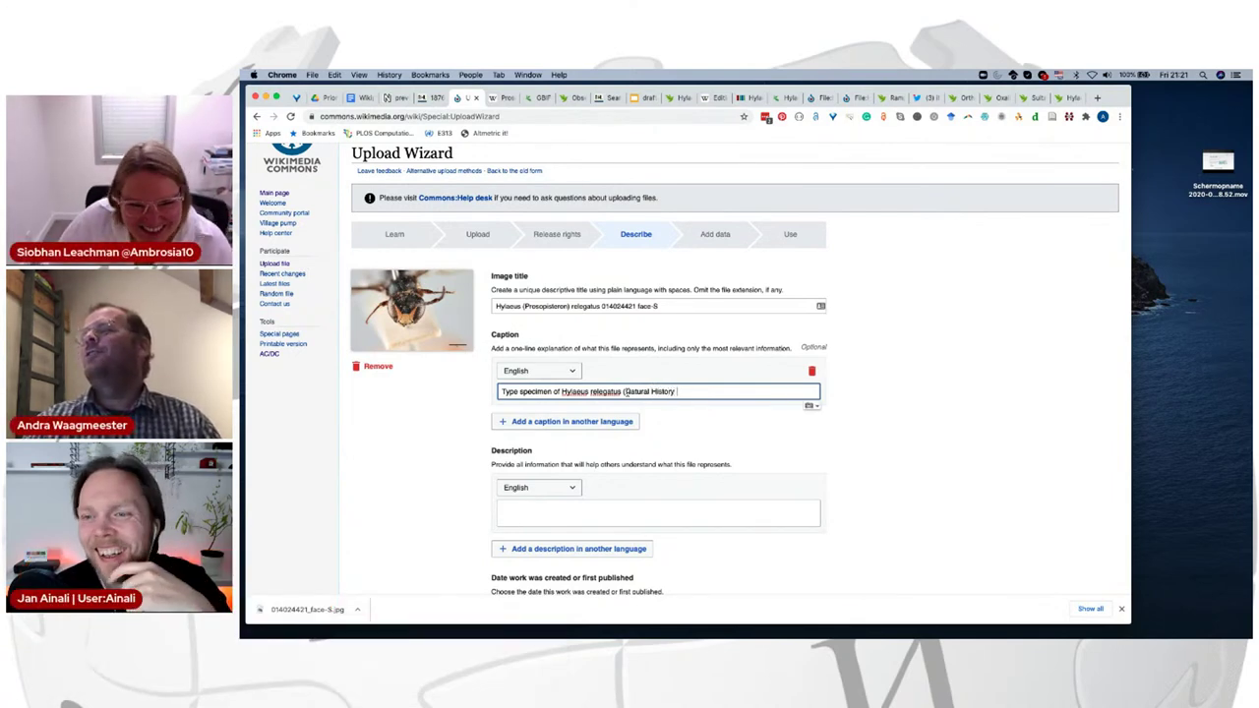
text(London)
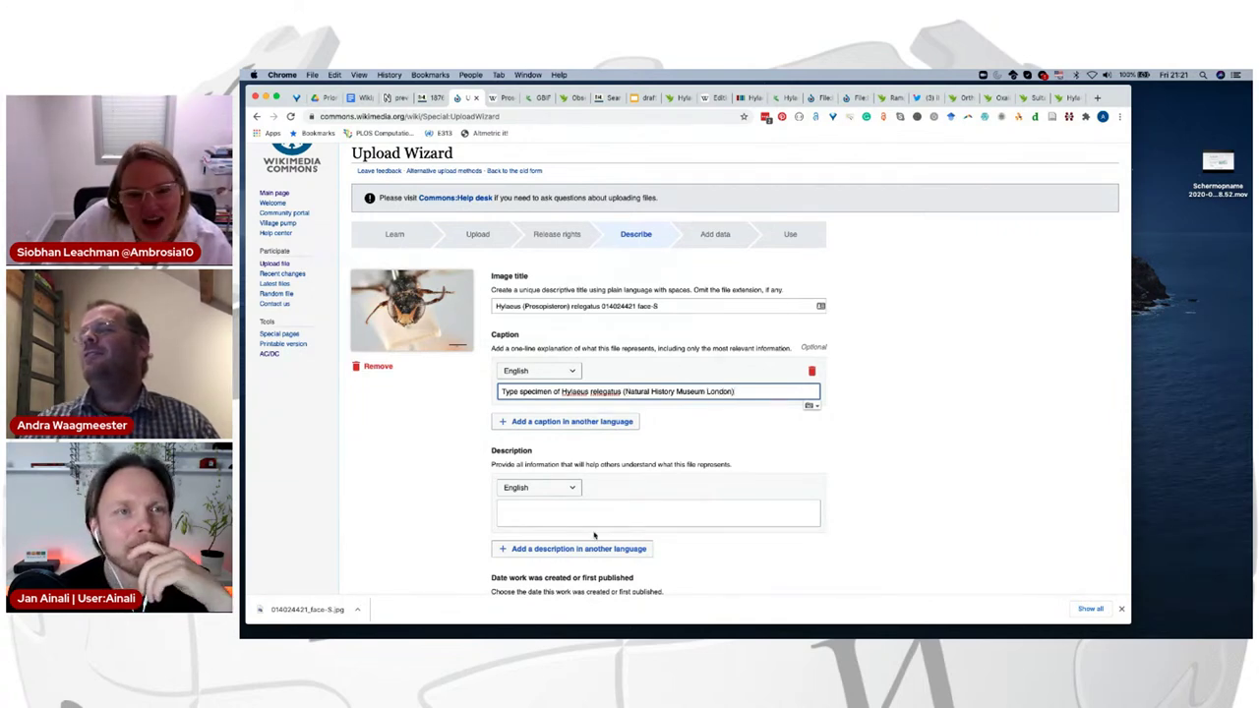
scroll(595, 521, down, 2)
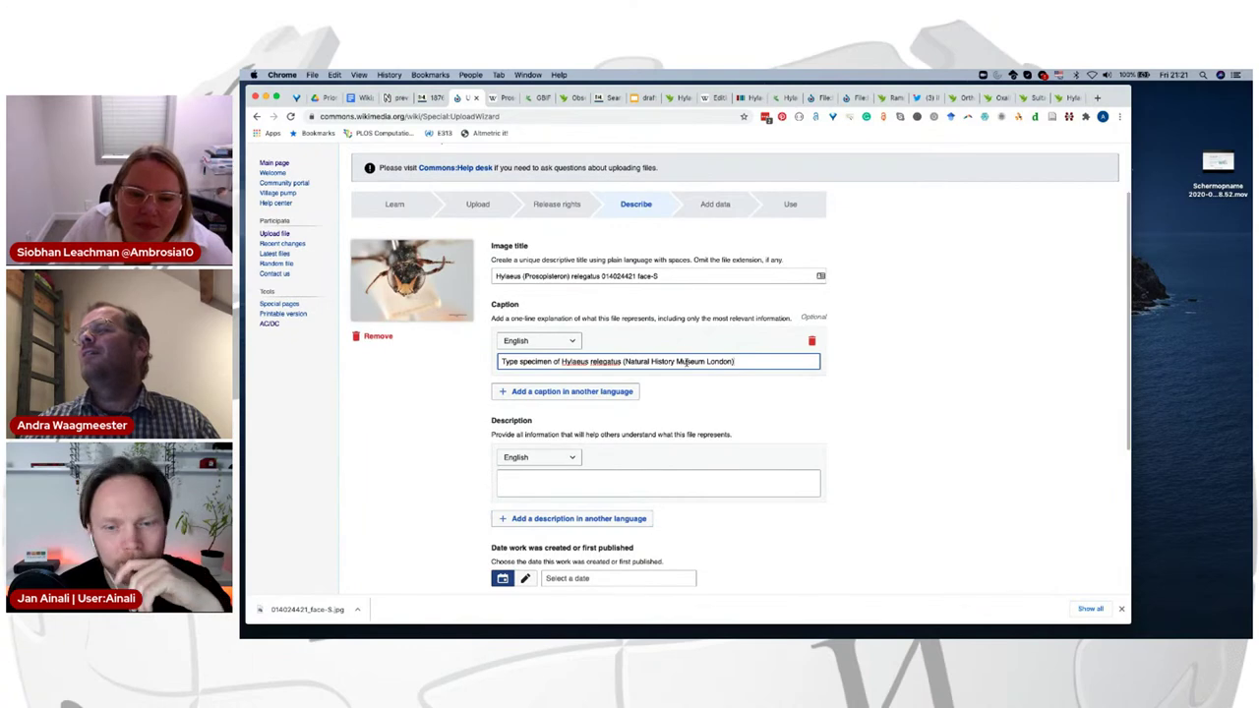
click(705, 362)
text(,)
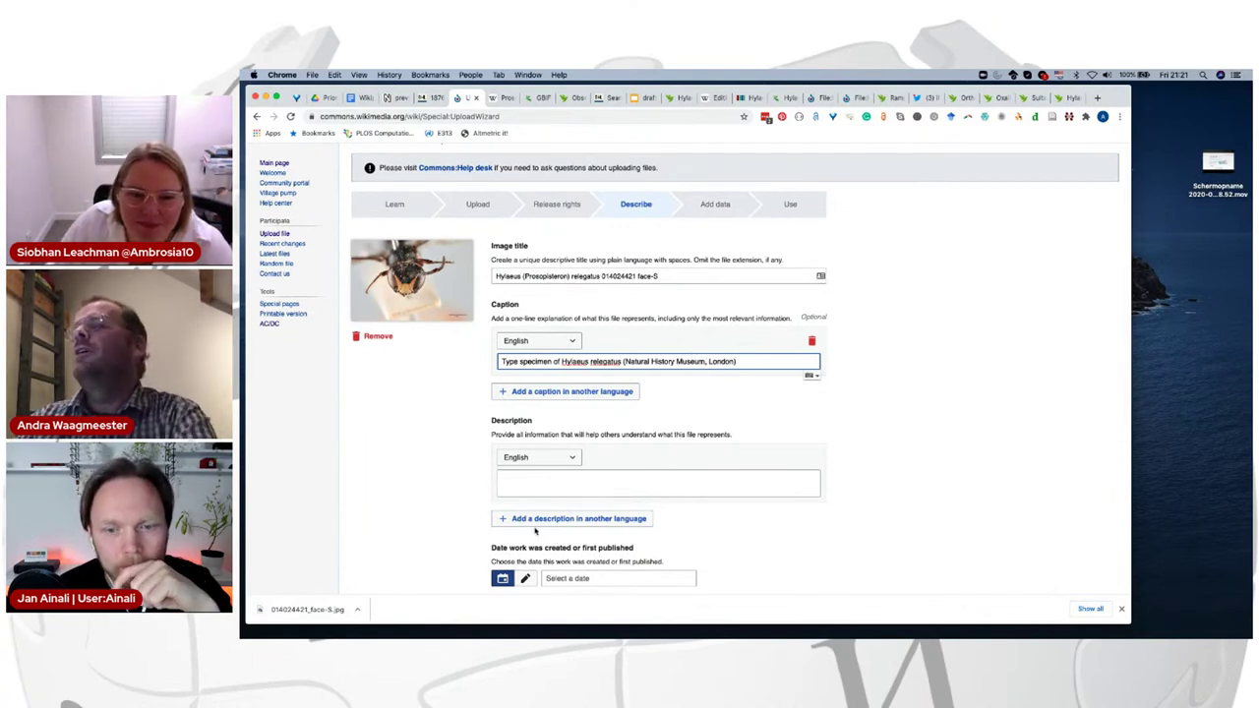
Step: Copy the full caption text into the English description
scroll(509, 497, down, 1)
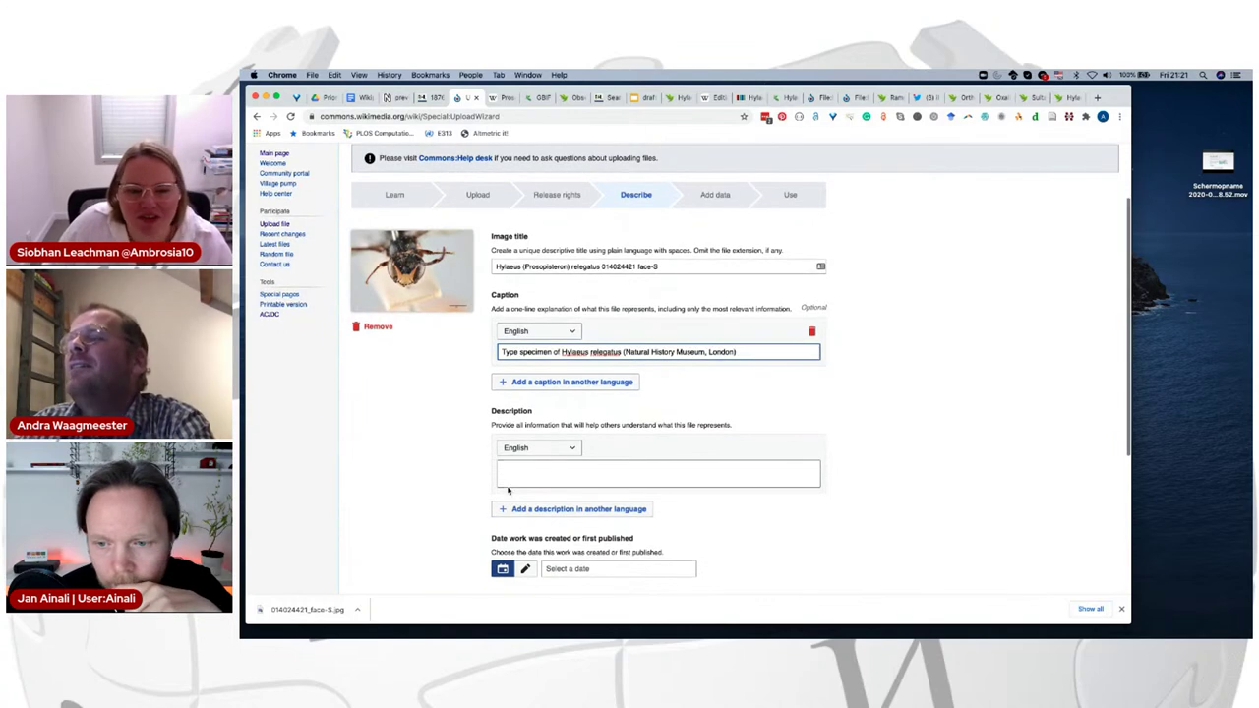
click(509, 477)
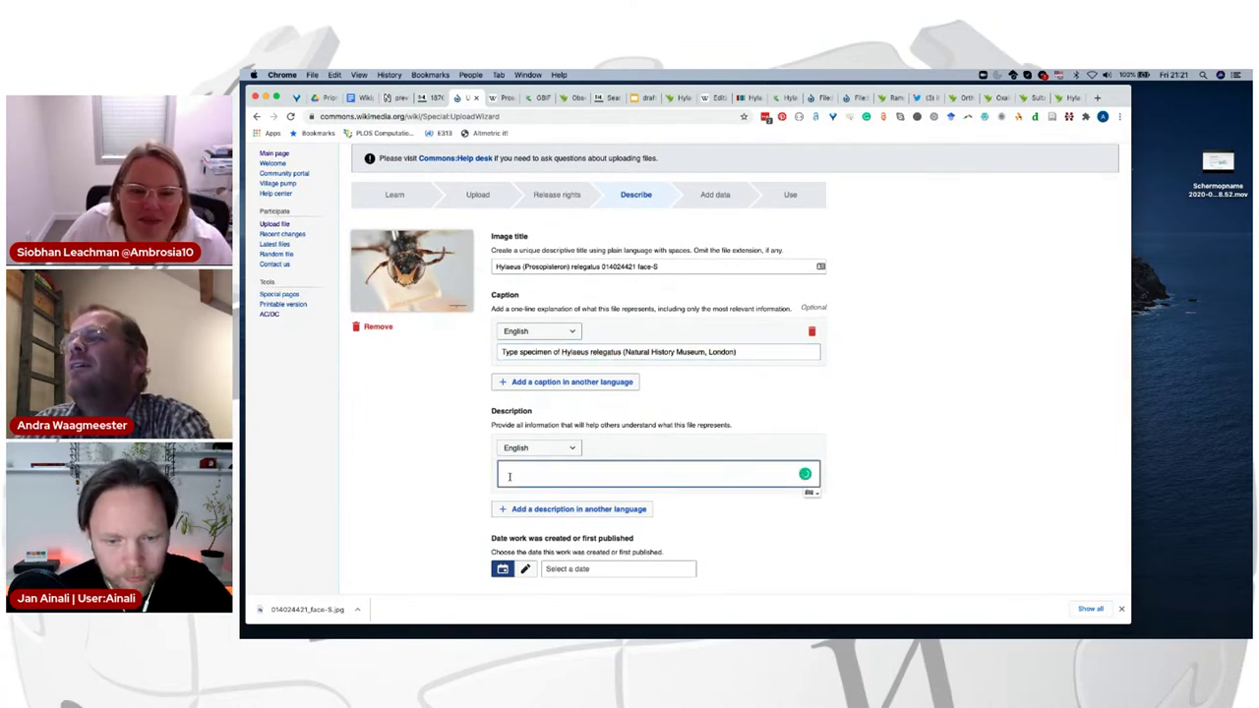
triple_click(597, 352)
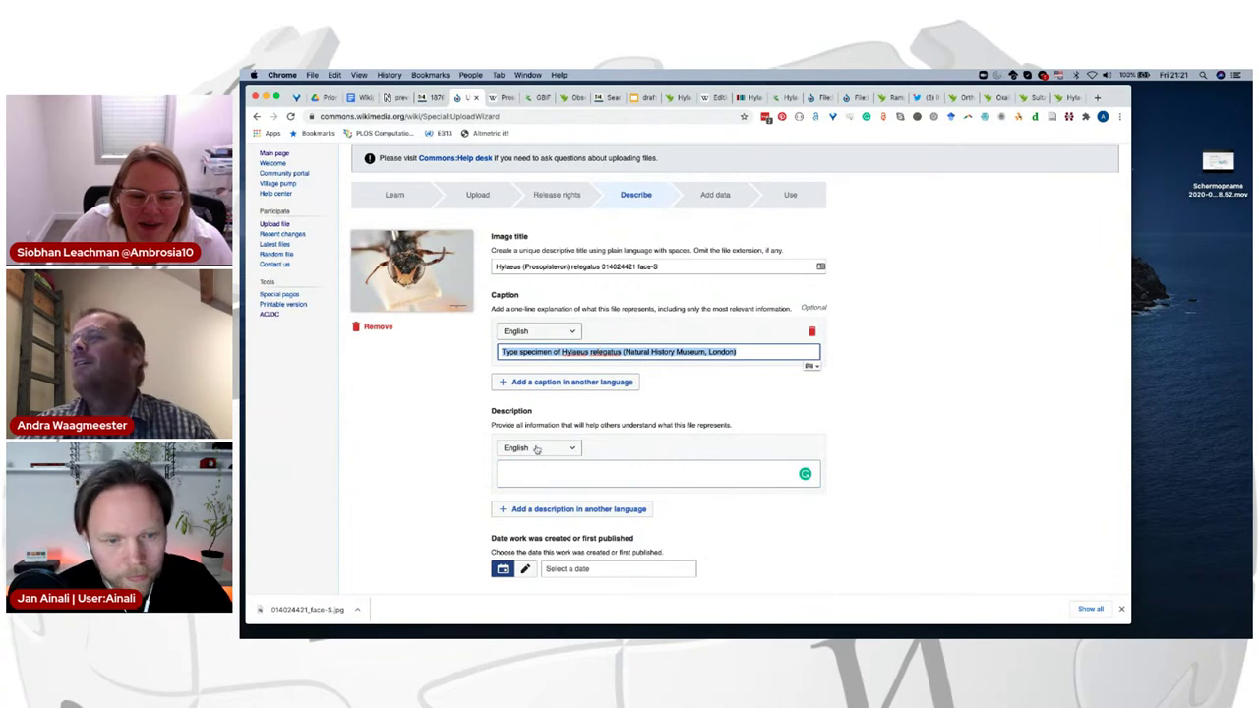
click(531, 474)
key(cmd+v)
scroll(517, 521, down, 1)
scroll(519, 538, down, 1)
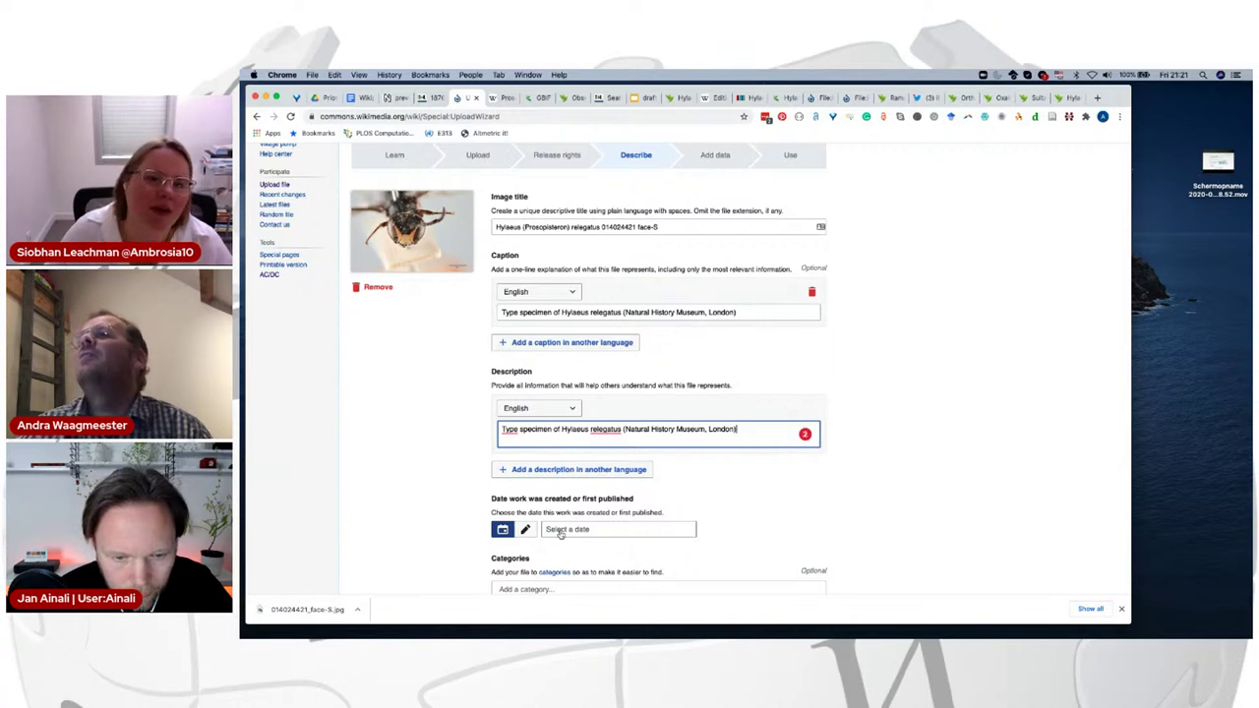
click(395, 98)
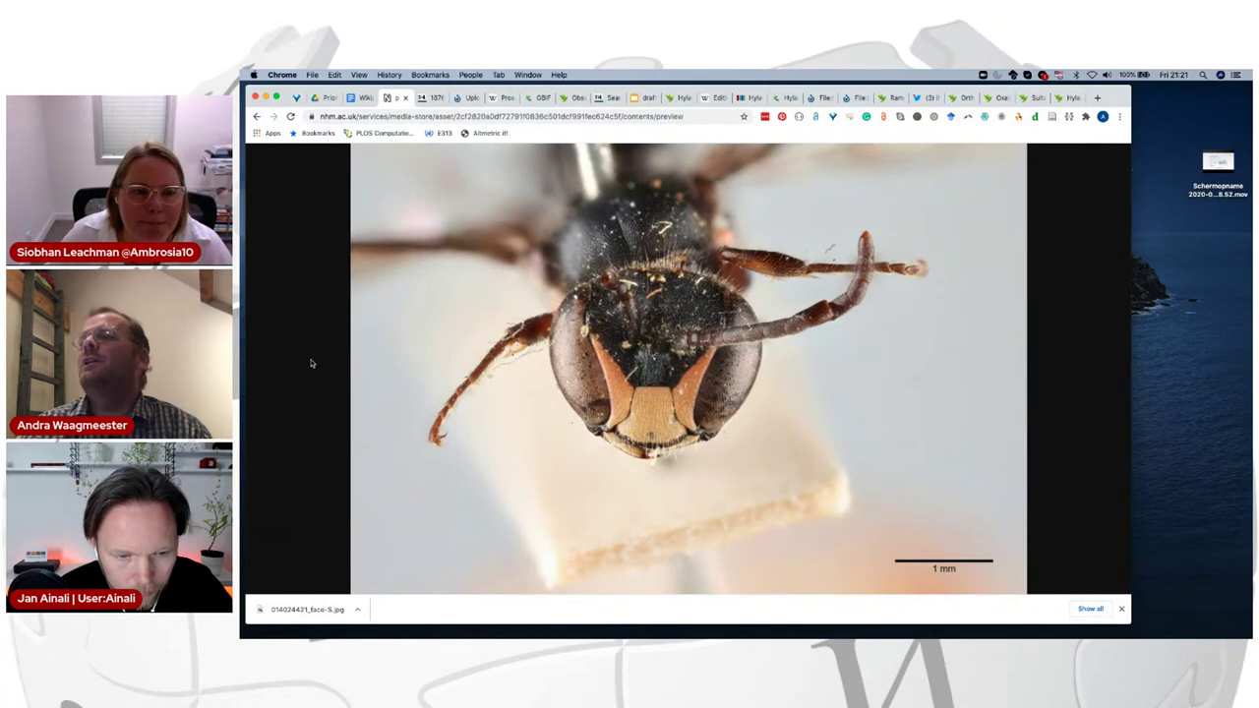
click(259, 117)
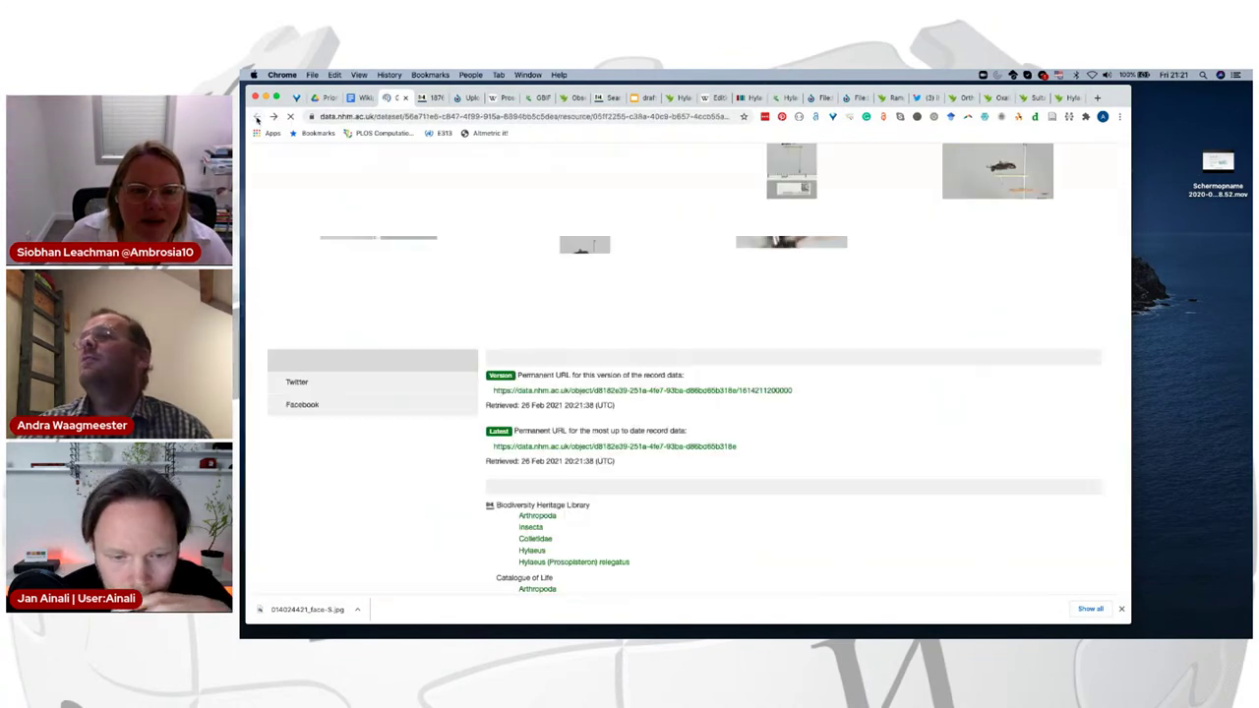
scroll(357, 416, down, 3)
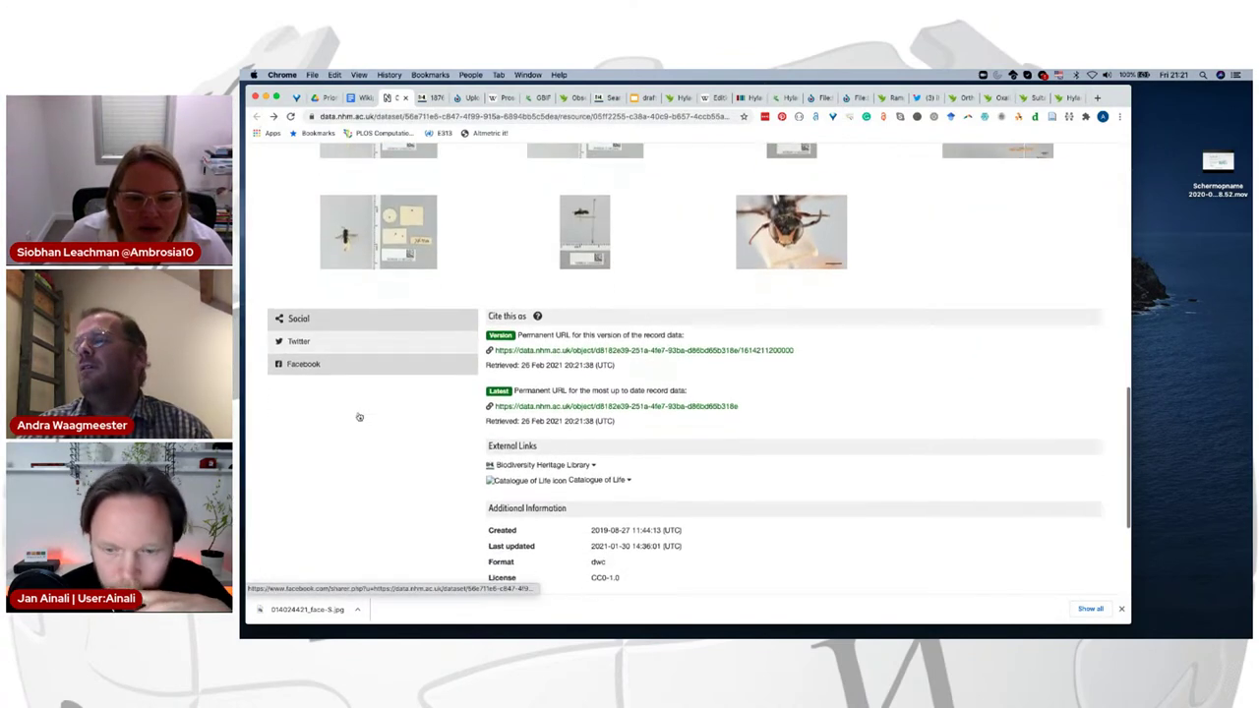
drag(590, 456, 663, 456)
key(ctrl+c)
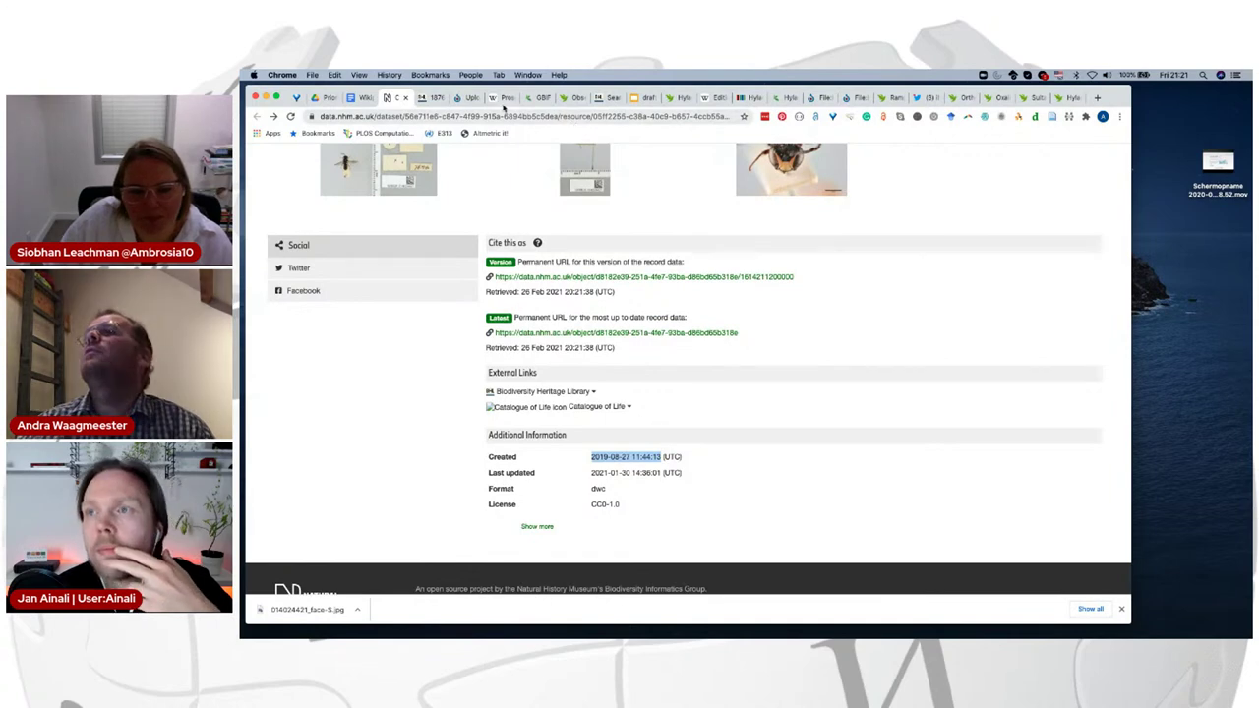
Step: Paste the copied date into the upload form and strip the time so the work's creation date is 27 Aug 2019
click(471, 99)
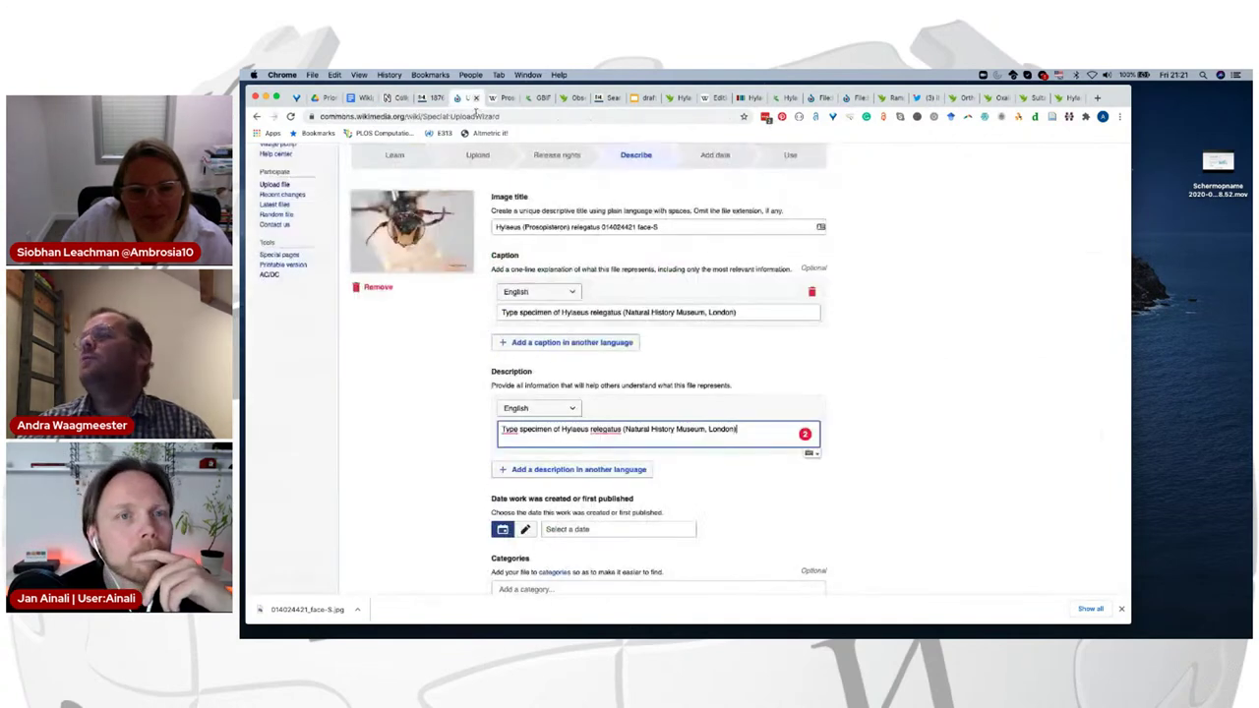
click(586, 532)
key(super+v)
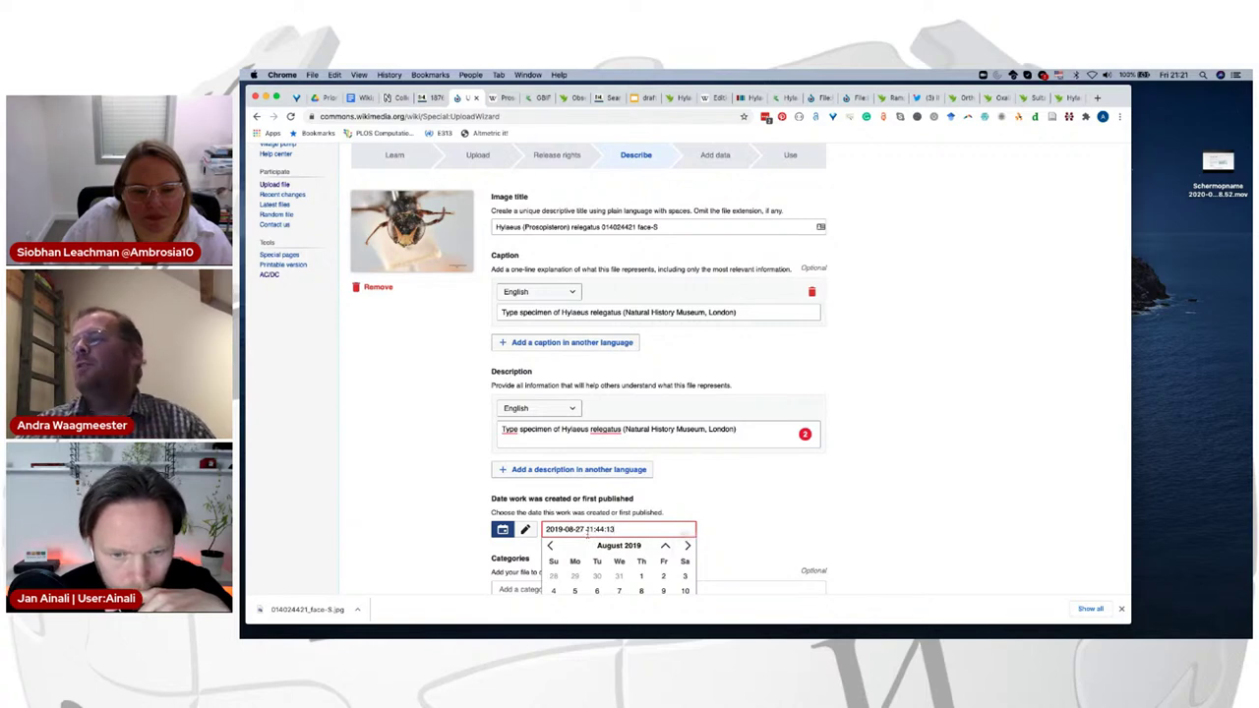
key(BackSpace)
key(BackSpace)
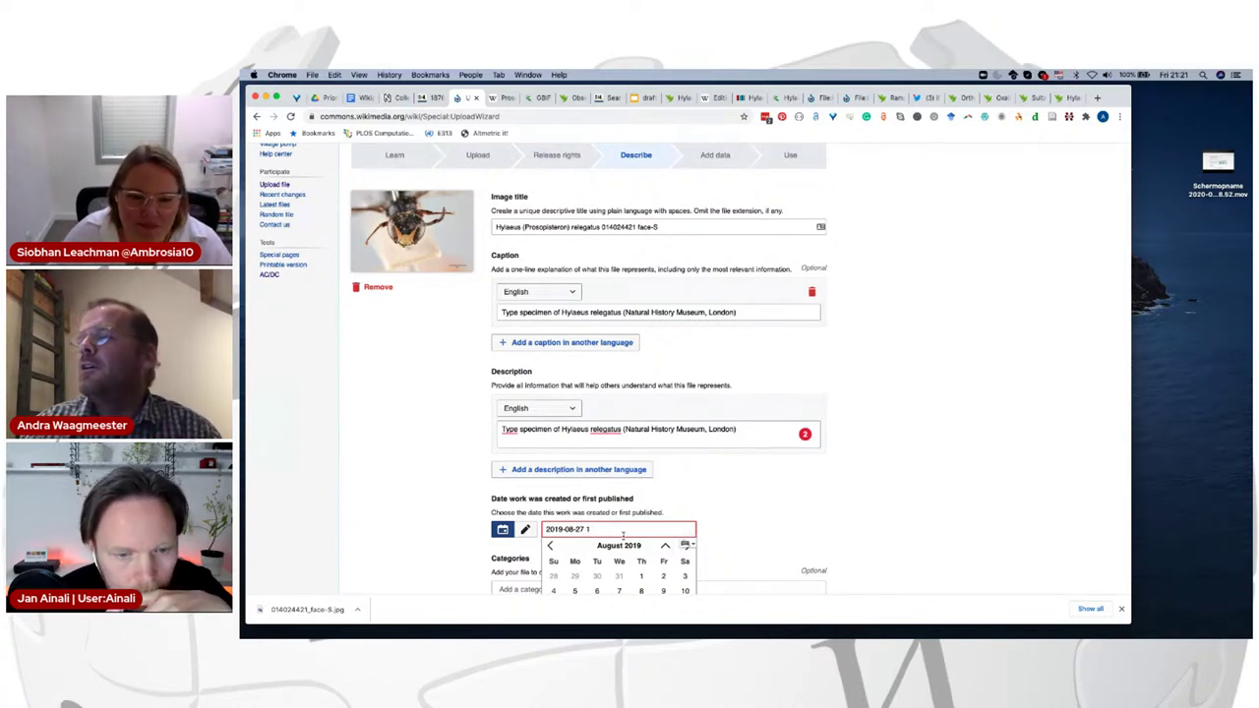
click(760, 499)
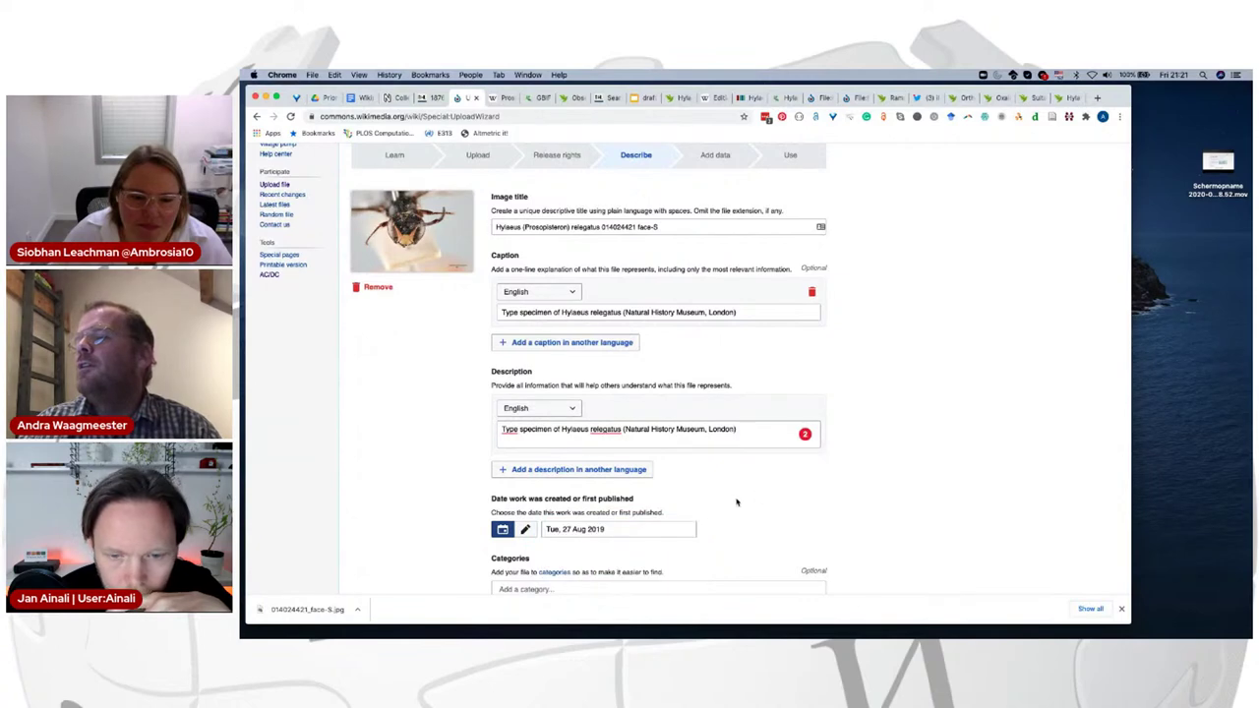
scroll(675, 529, down, 1)
click(619, 538)
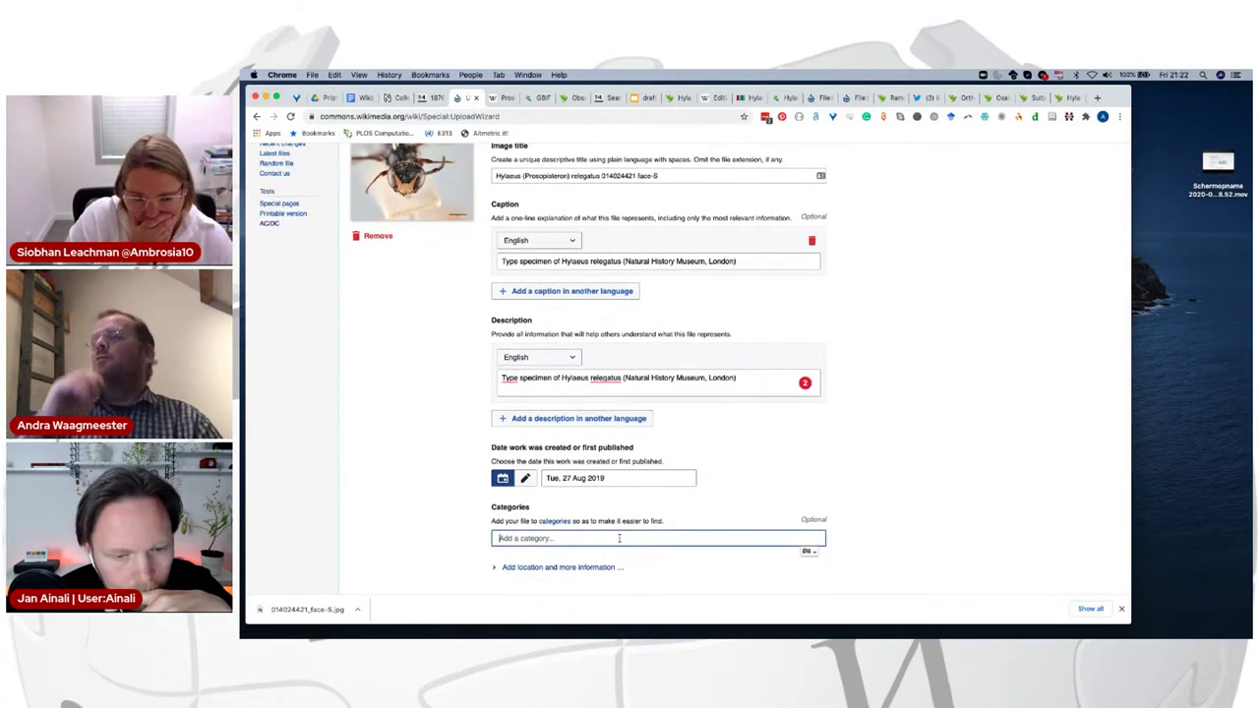
text(Cata)
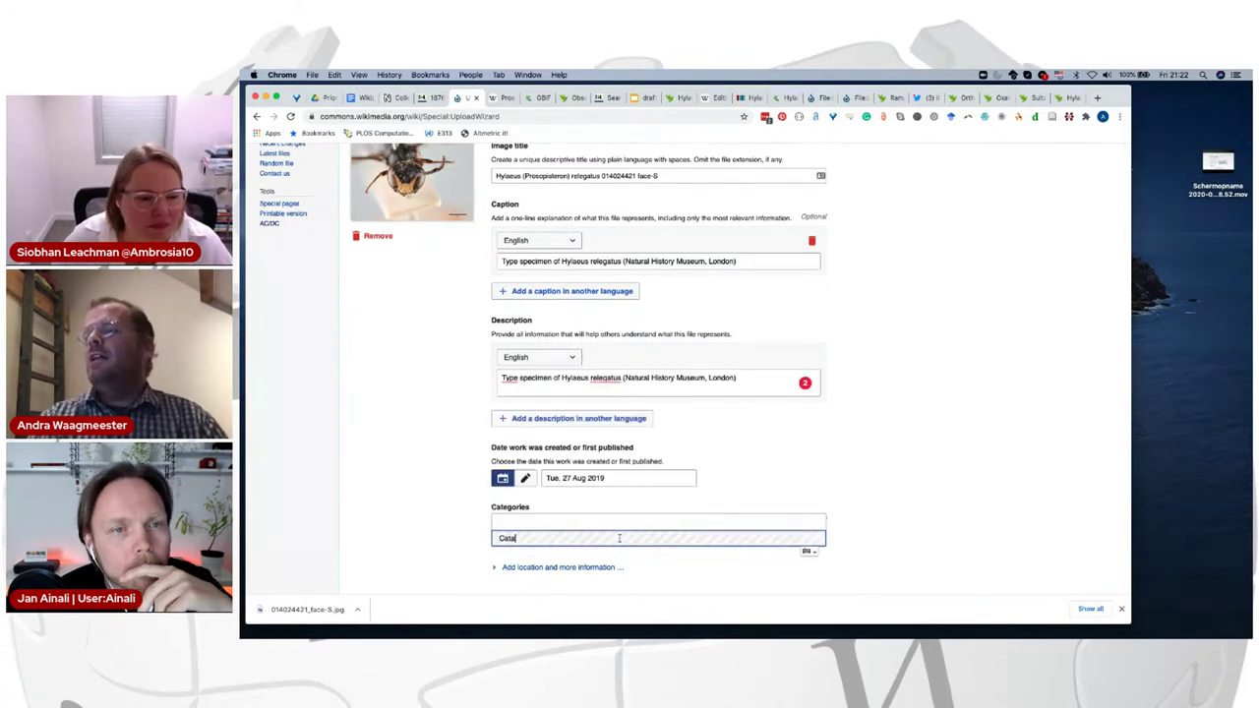
key(BackSpace)
text(egor)
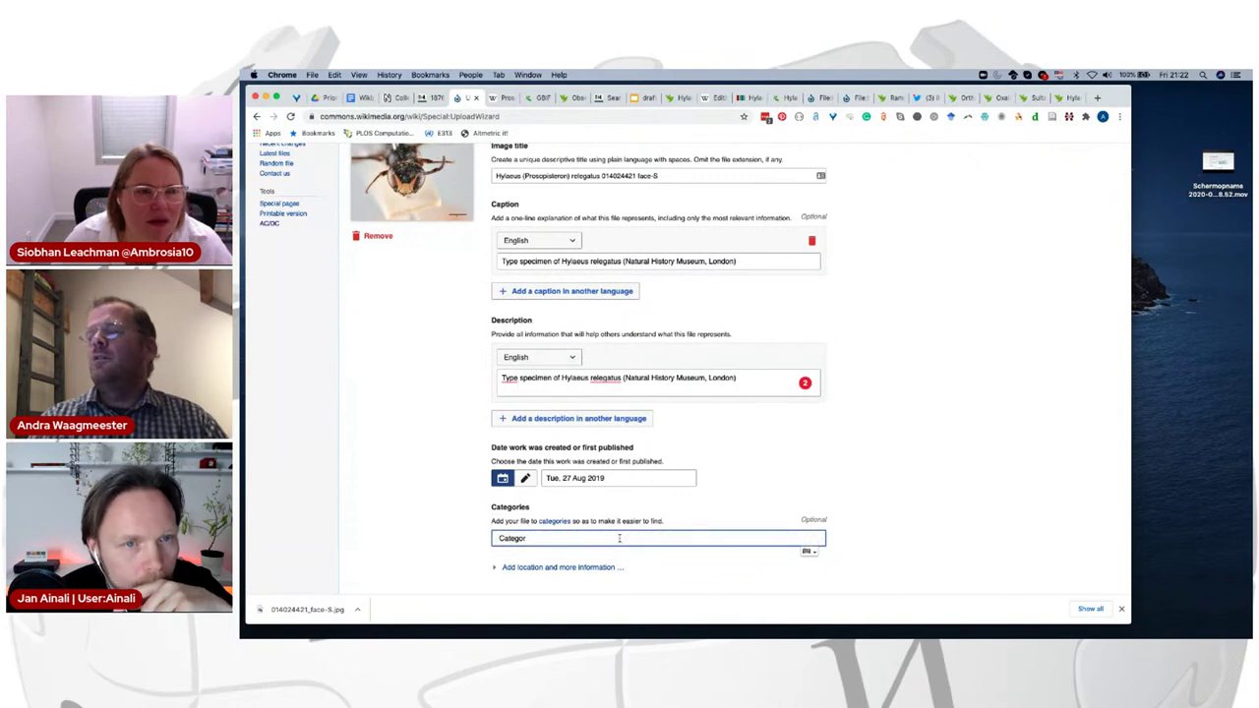
text(y)
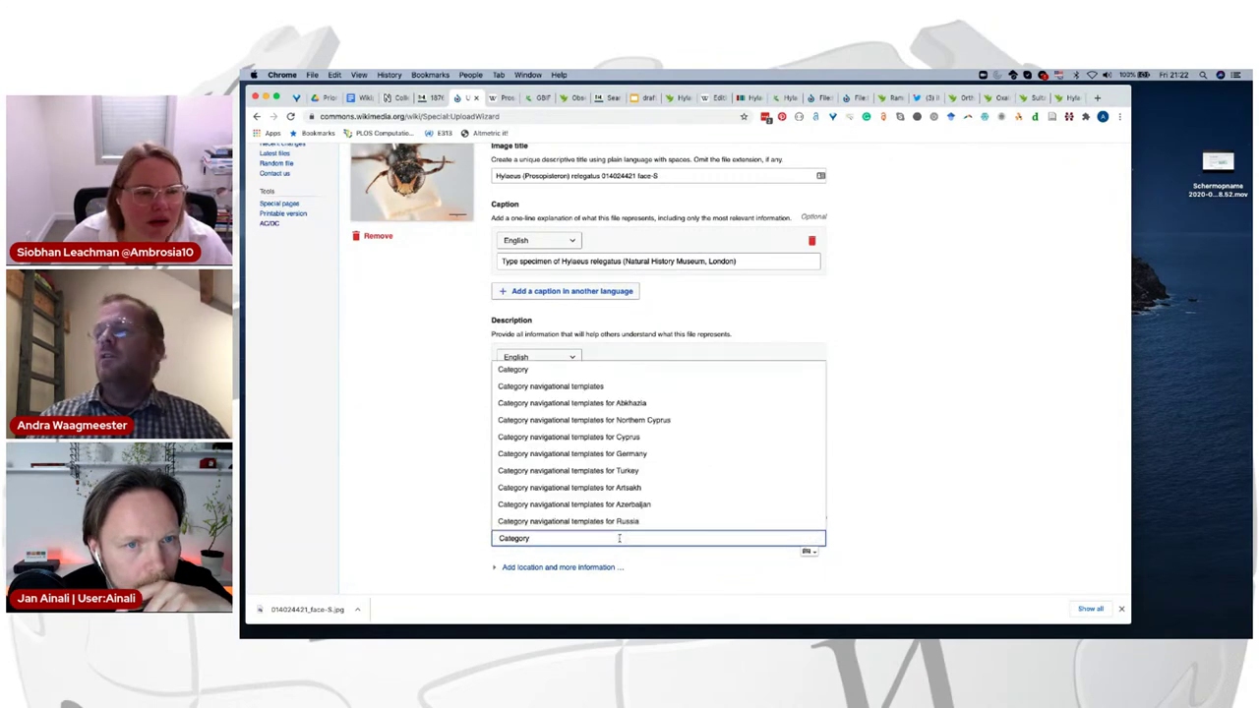
text(:)
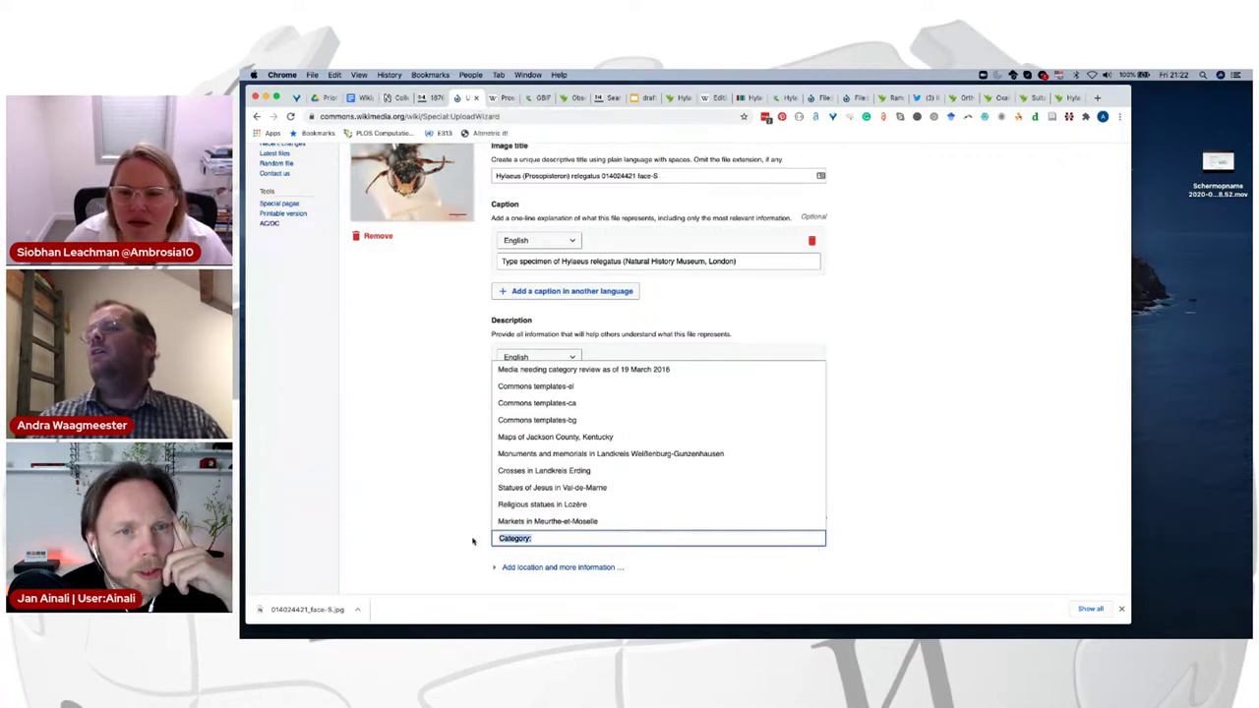
key(BackSpace)
key(ctrl+v)
drag(572, 538, 418, 539)
key(BackSpace)
Step: Copy the species name "Hylaeus relegatus" from the description and add it as a category of the file
click(563, 385)
drag(562, 382, 622, 382)
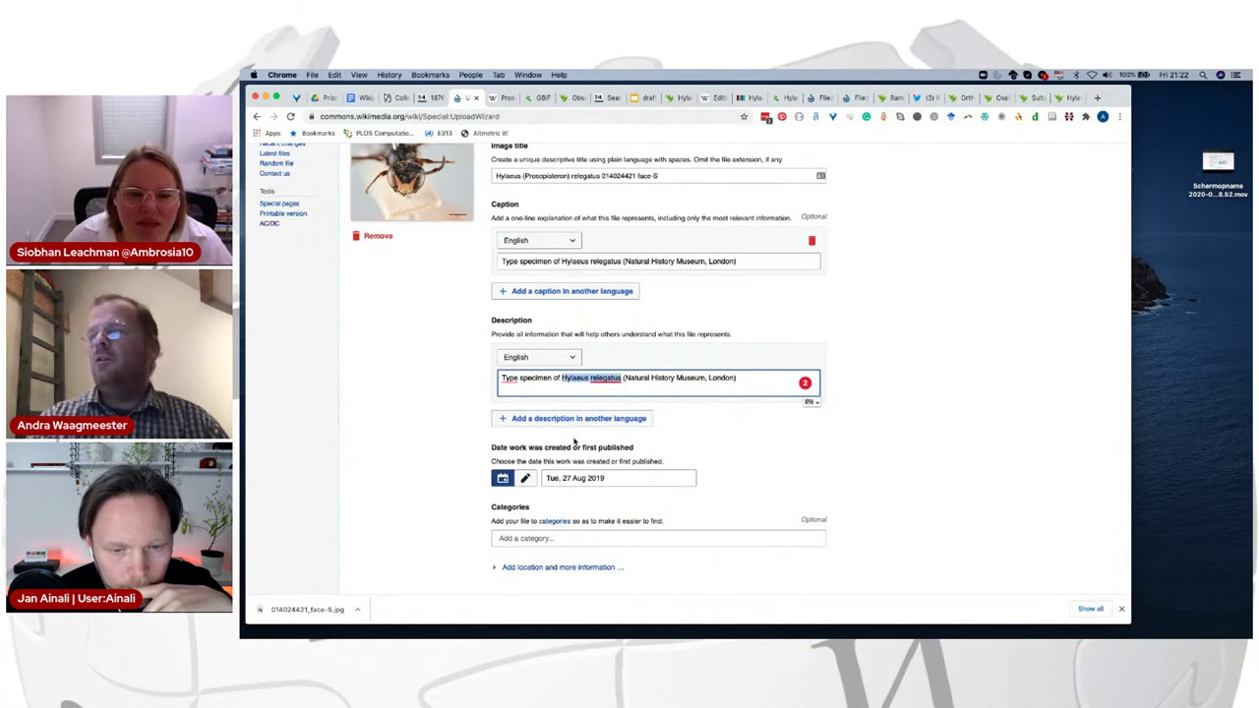
key(ctrl+c)
click(527, 539)
key(ctrl+v)
click(514, 555)
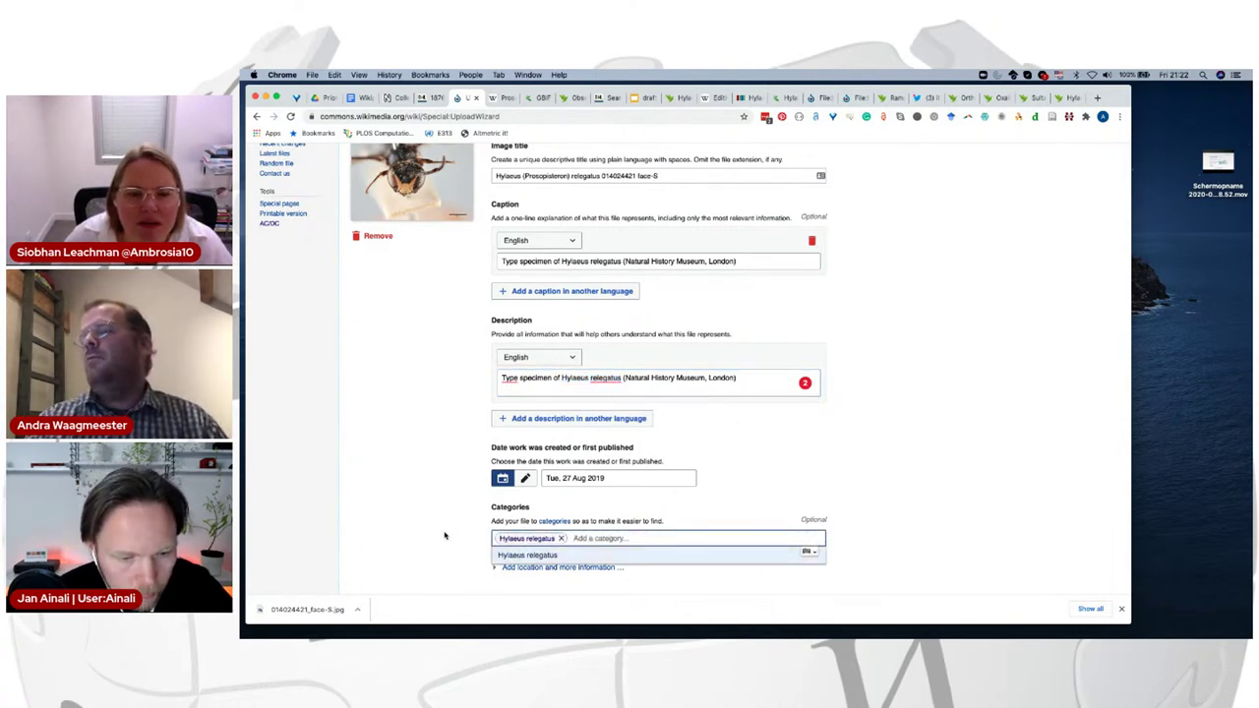
click(487, 588)
Step: Add the categories "Natural History Museum, London" and "Type specimens" to the file
scroll(486, 571, down, 3)
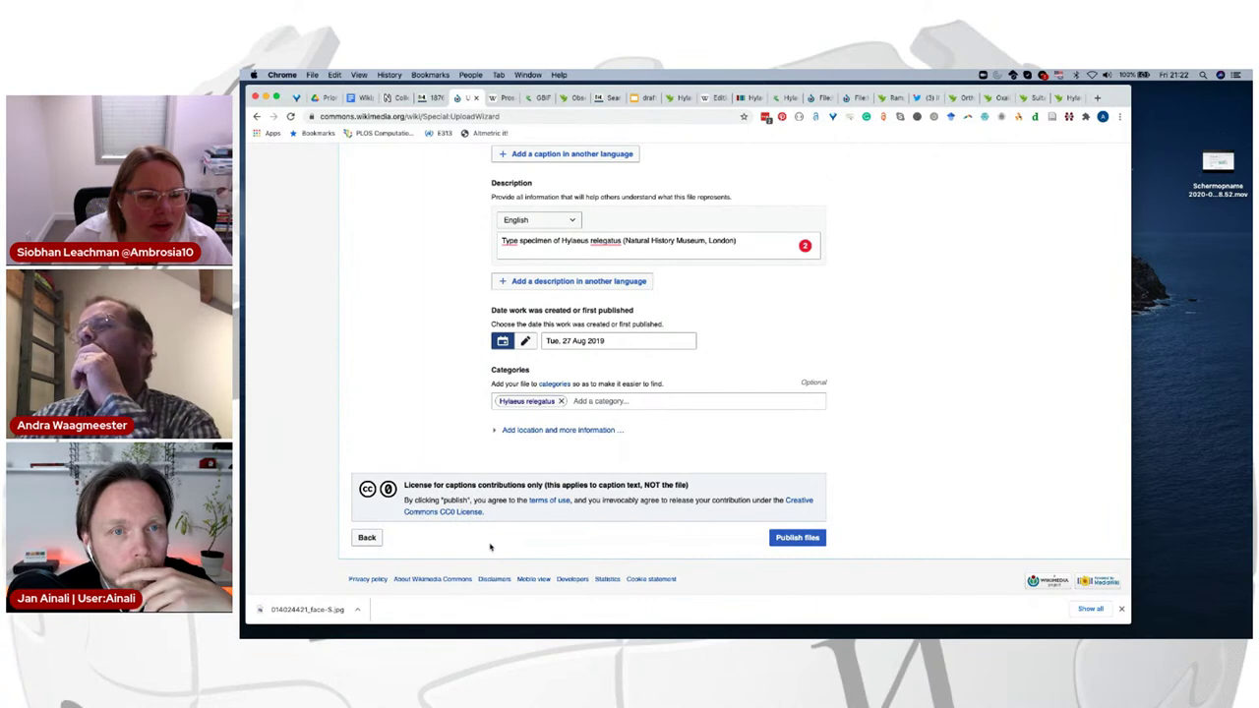
click(577, 402)
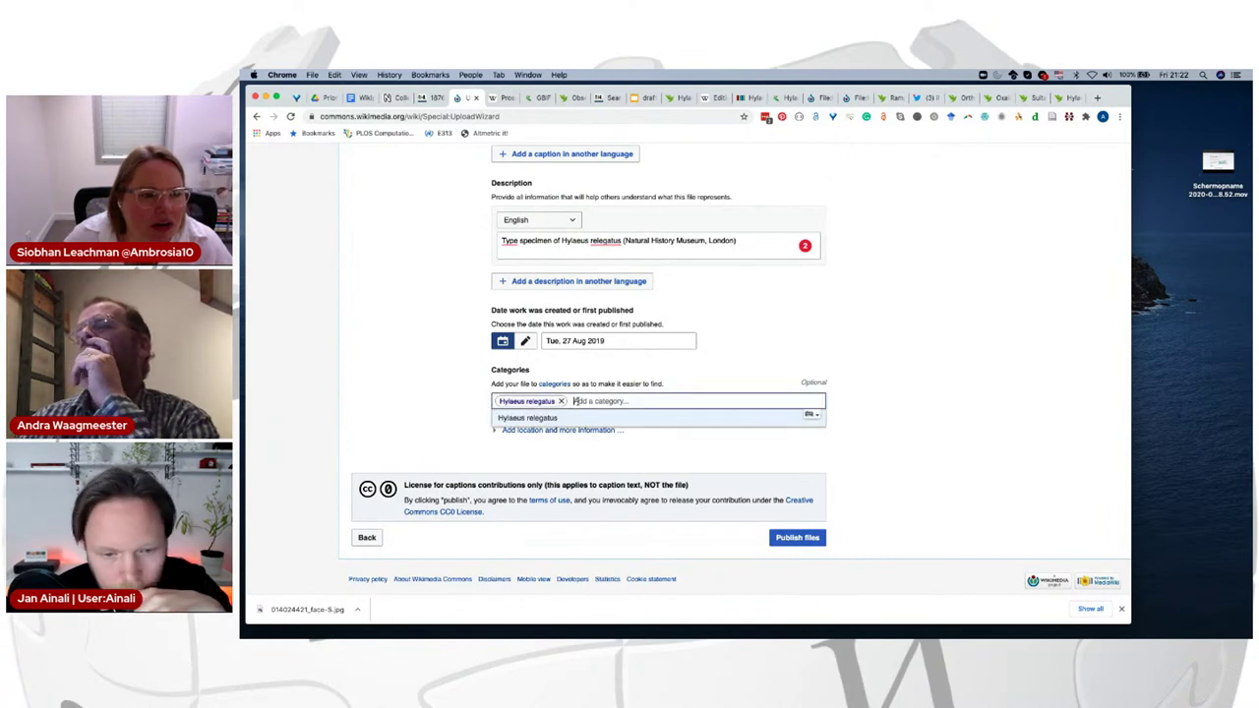
text(natural)
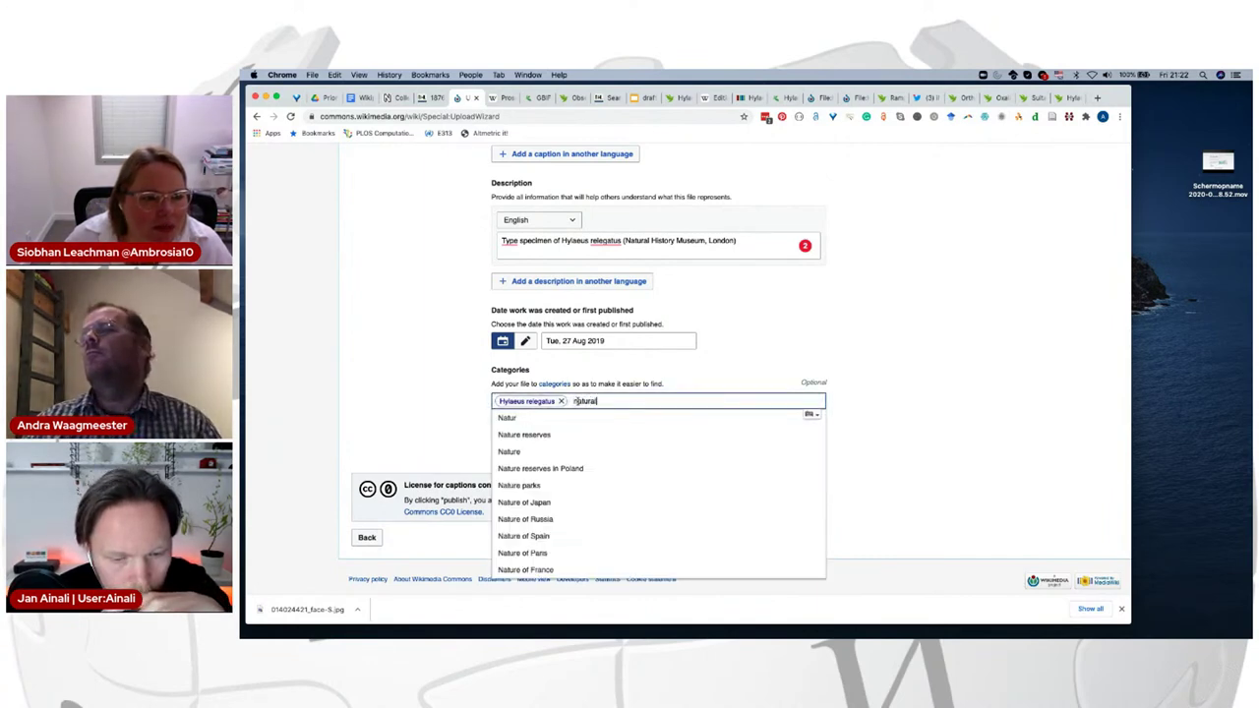
text( history)
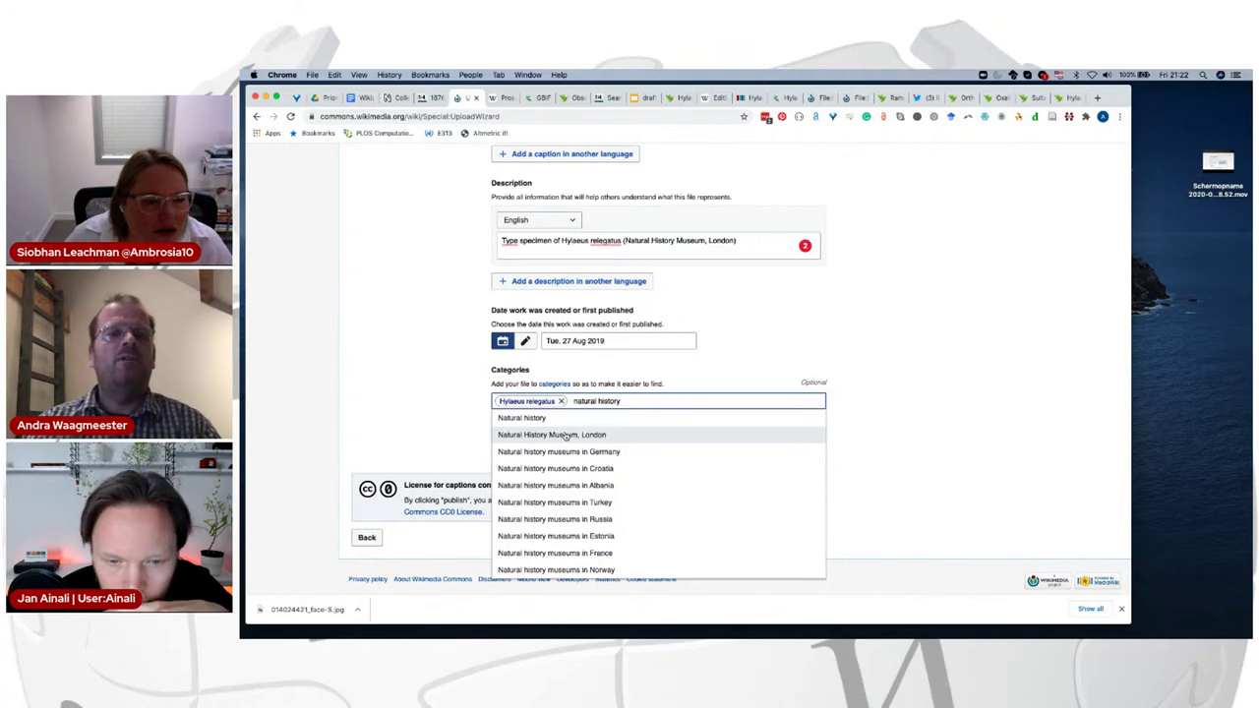
click(567, 436)
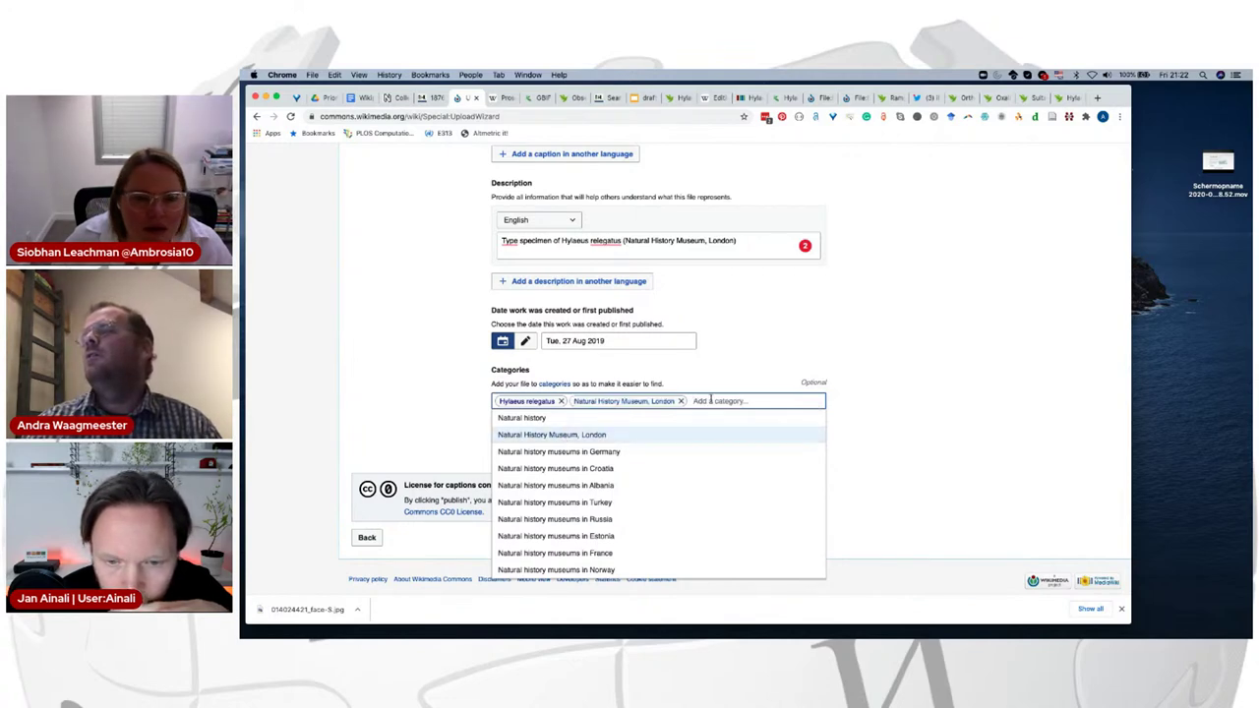
text(type spe)
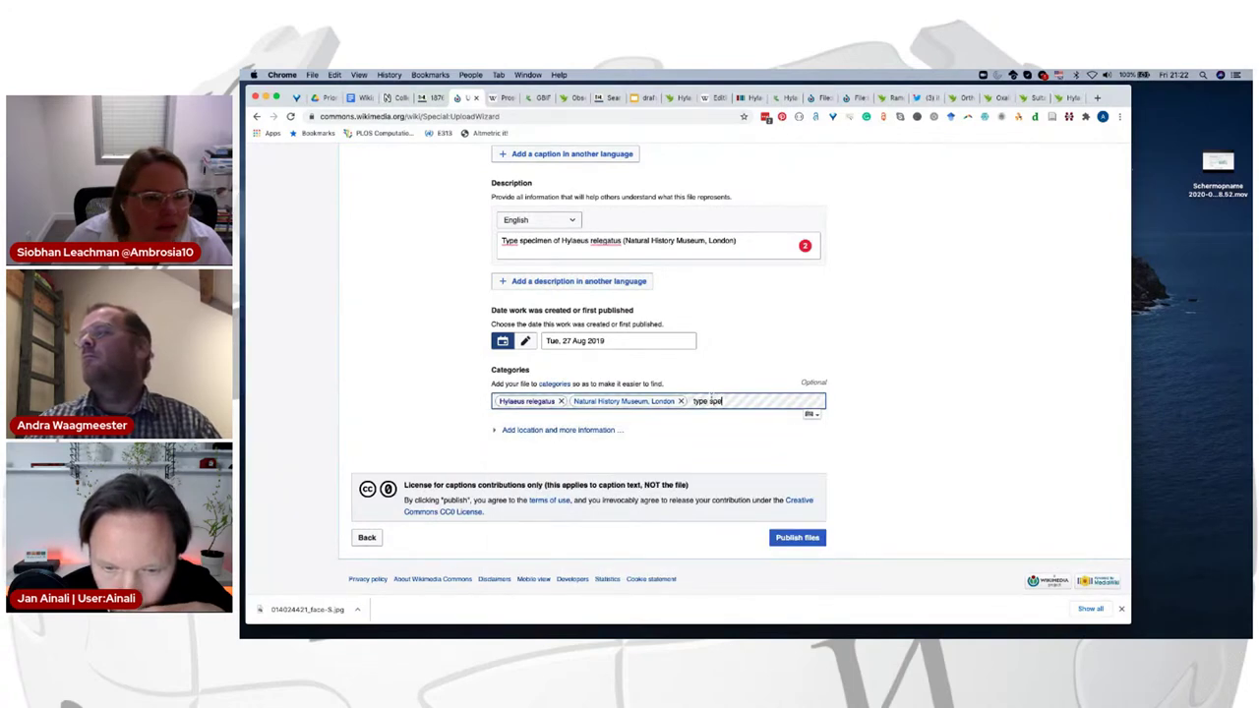
text(cime)
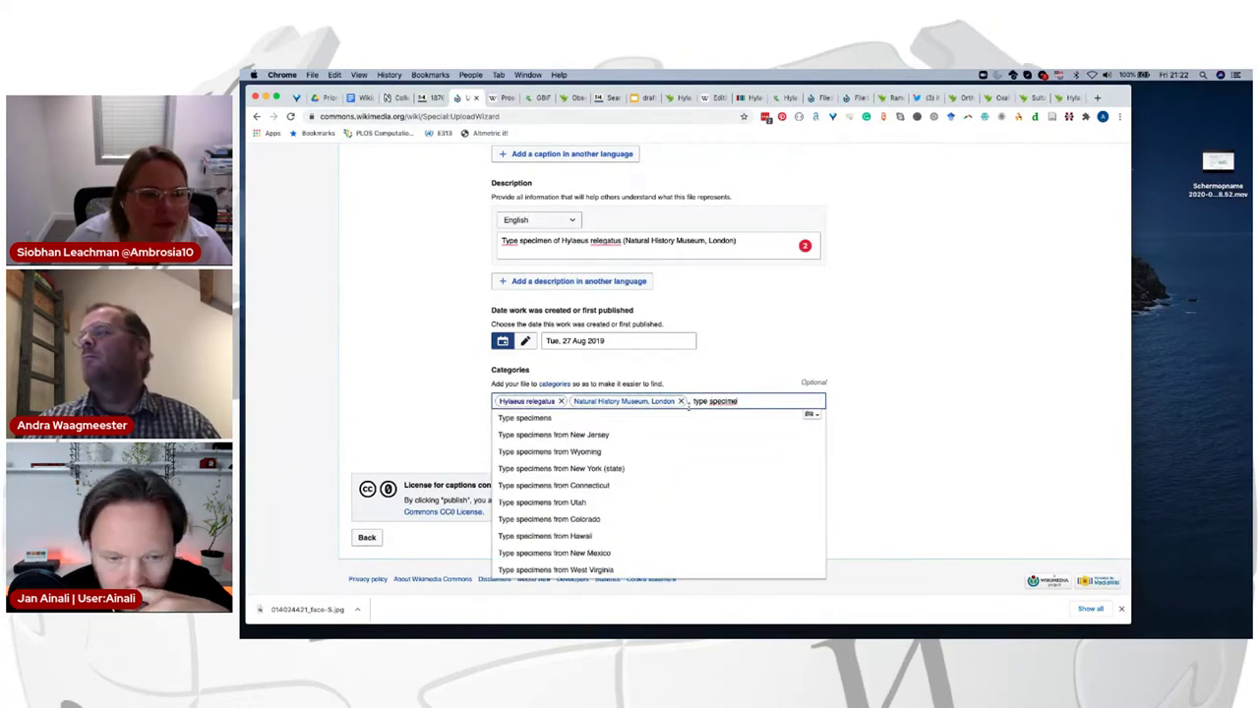
click(642, 418)
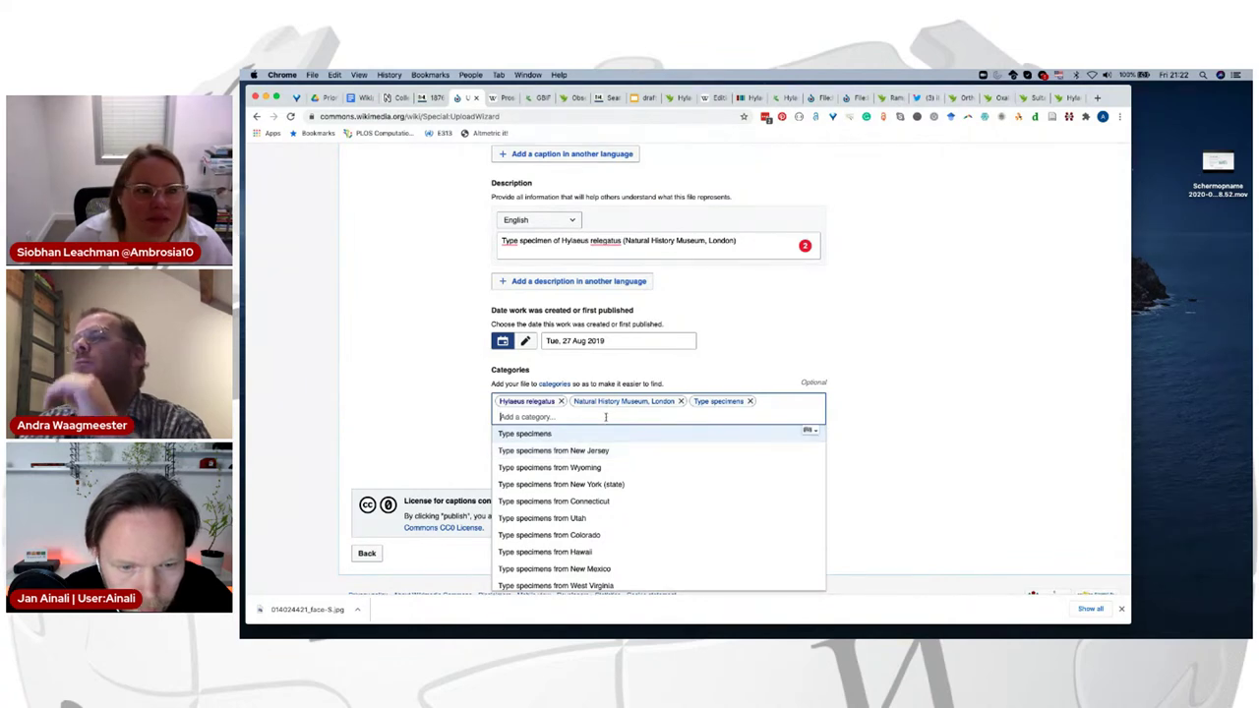
text(type specie)
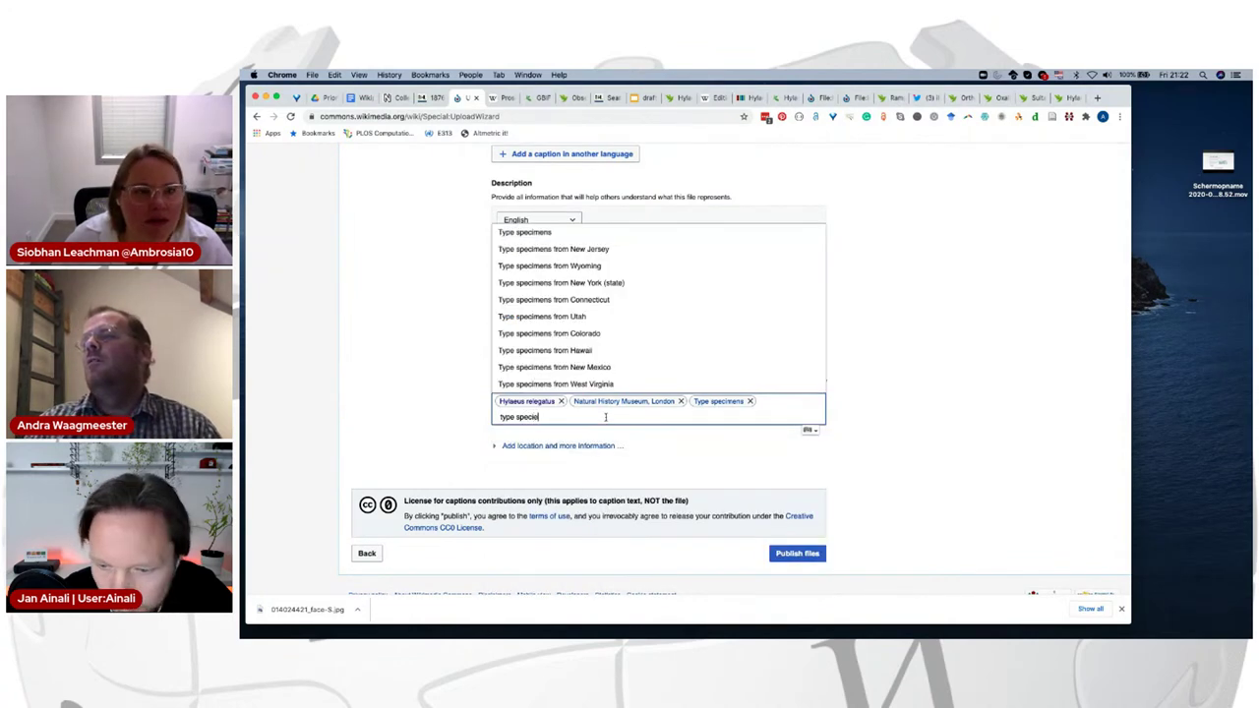
text(mmen)
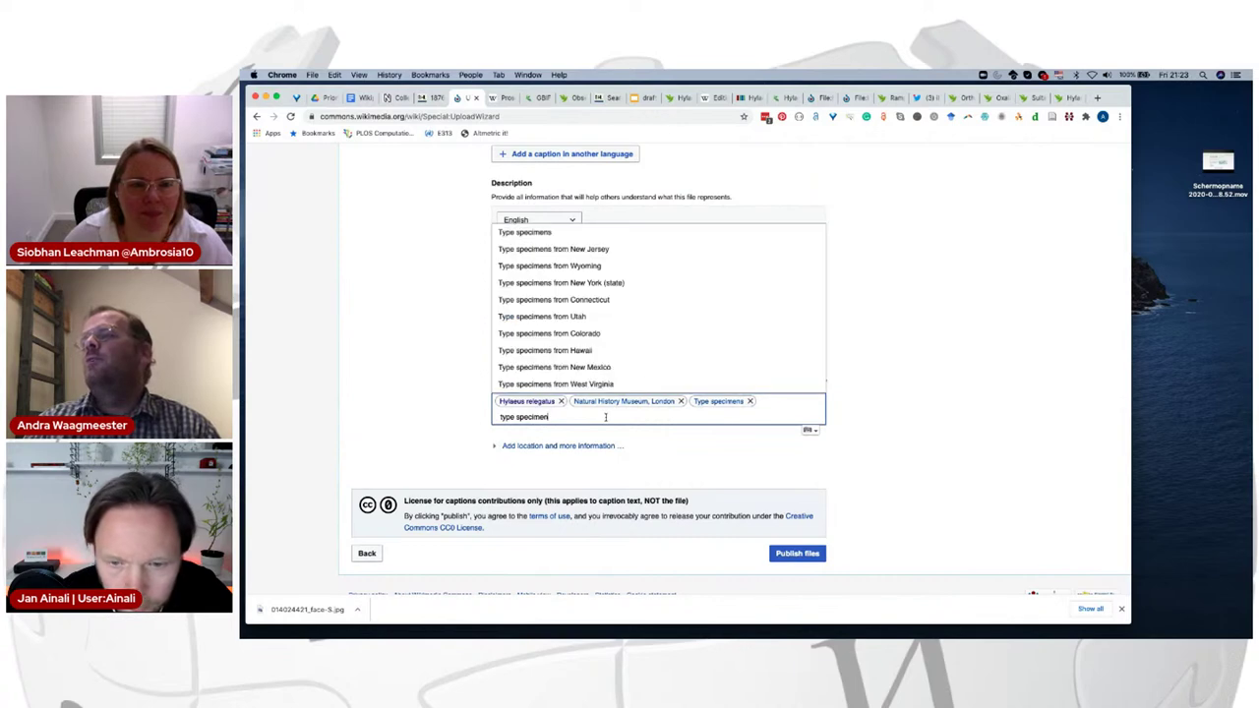
text(s at the)
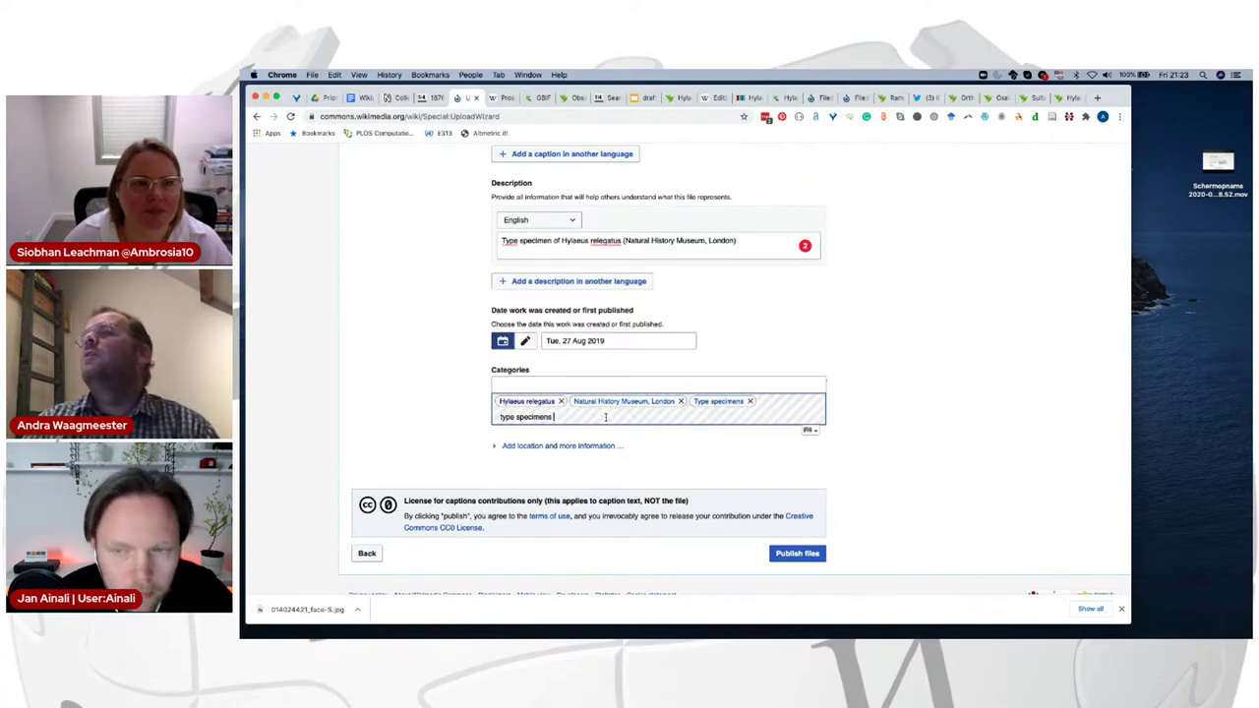
key(BackSpace)
key(BackSpace)
key(BackSpace)
key(BackSpace)
key(BackSpace)
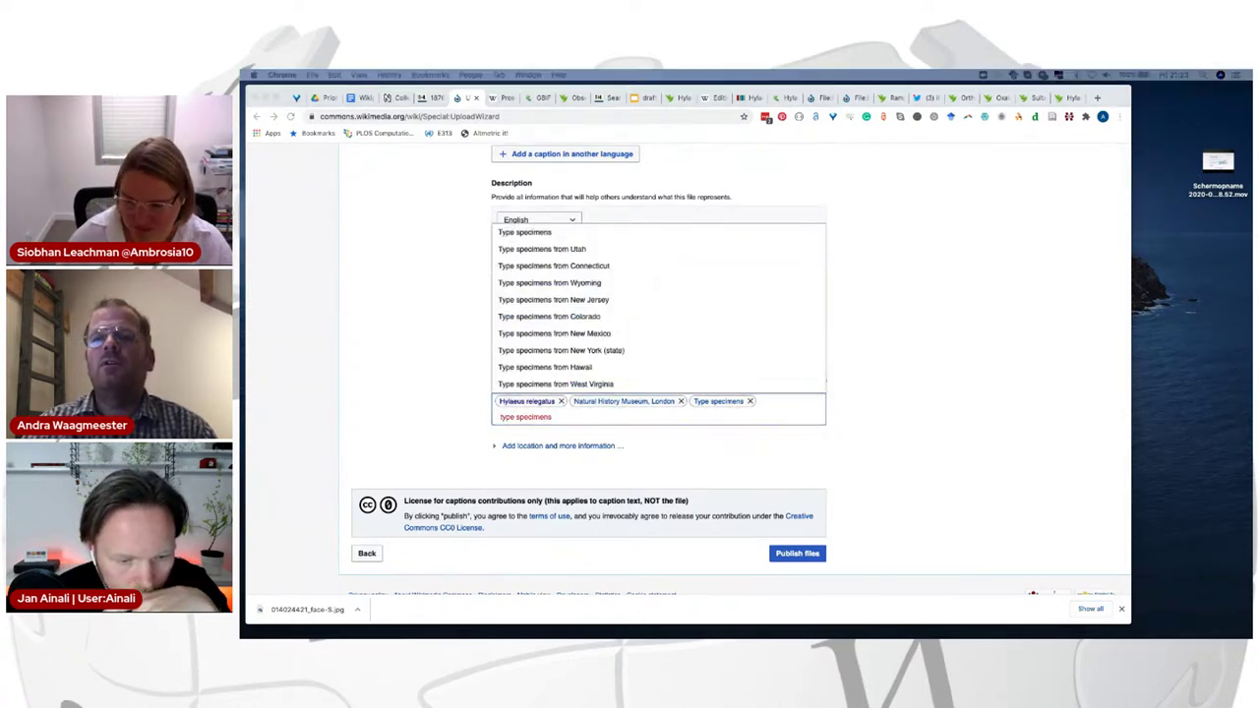
Step: Replace the unfinished category entry with the pasted "Category:Type specimens of the Natural History Museum, London" and add that category
key(super+Tab)
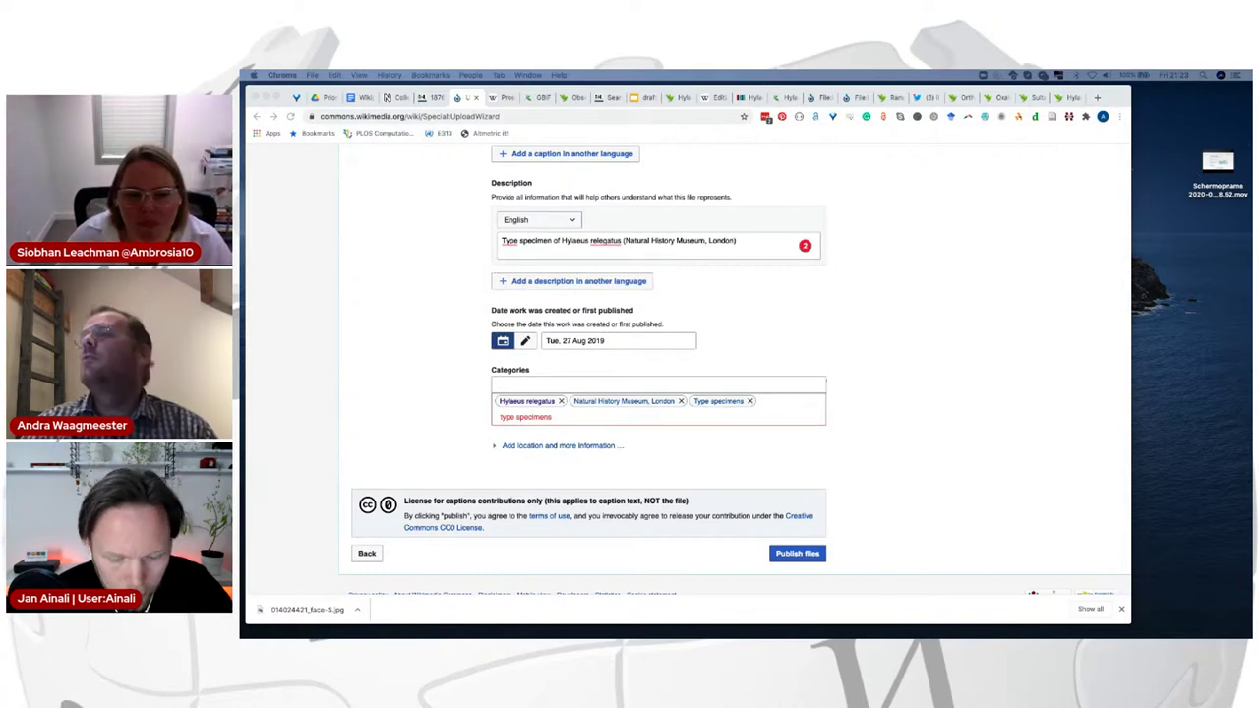
click(577, 420)
key(BackSpace)
key(BackSpace)
key(BackSpace)
key(BackSpace)
key(BackSpace)
key(BackSpace)
key(BackSpace)
key(BackSpace)
key(BackSpace)
key(BackSpace)
key(BackSpace)
key(BackSpace)
key(BackSpace)
key(BackSpace)
key(super+v)
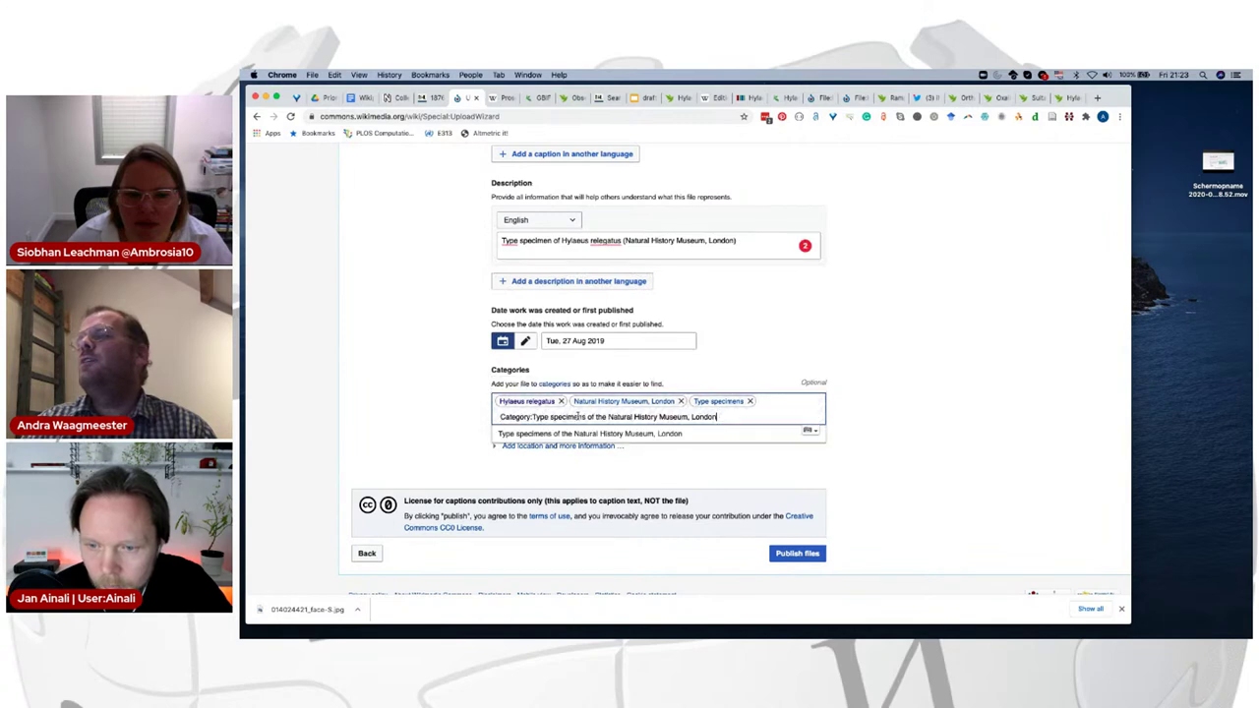
key(Return)
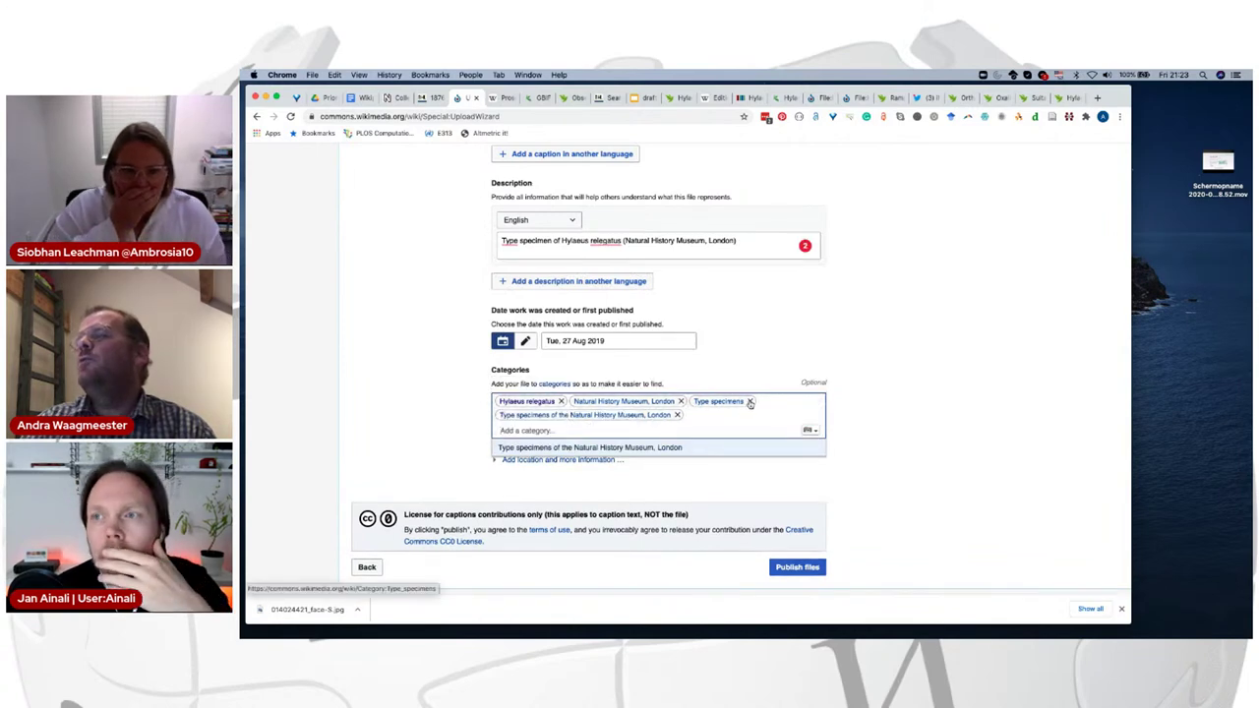
Step: Remove the broader "Type specimens" and "Natural History Museum, London" categories and publish the file
click(750, 405)
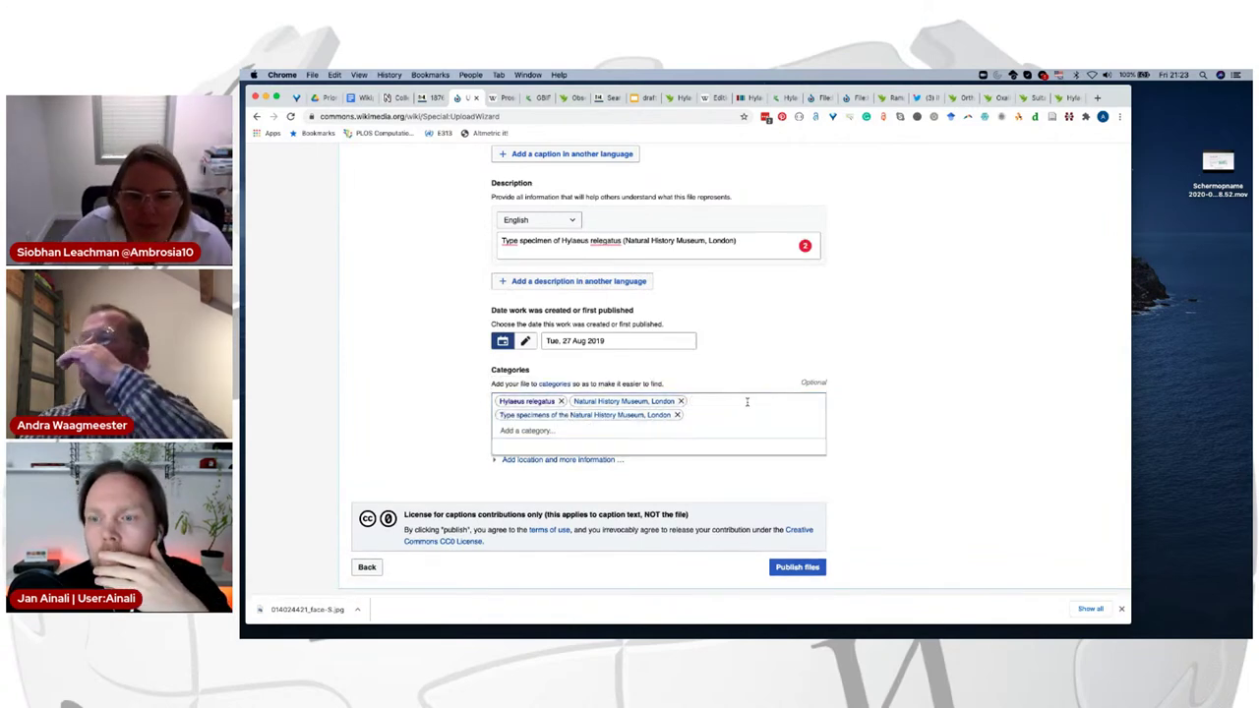
click(682, 404)
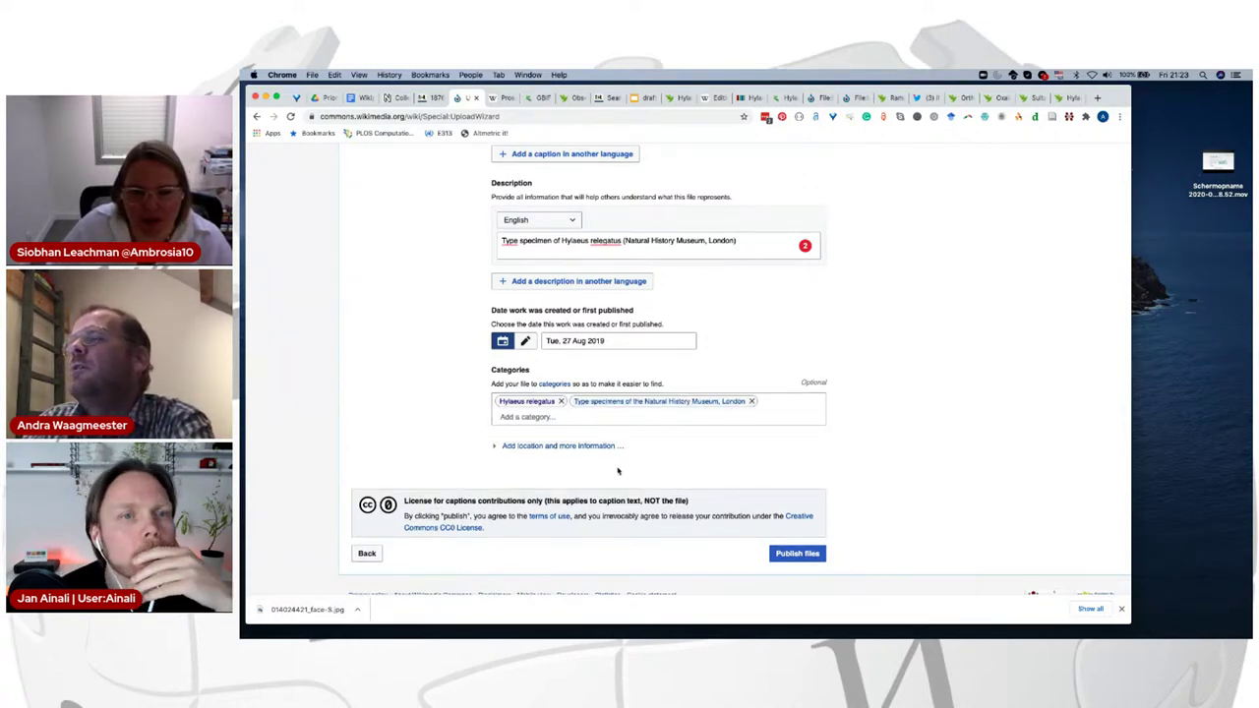
scroll(618, 471, down, 2)
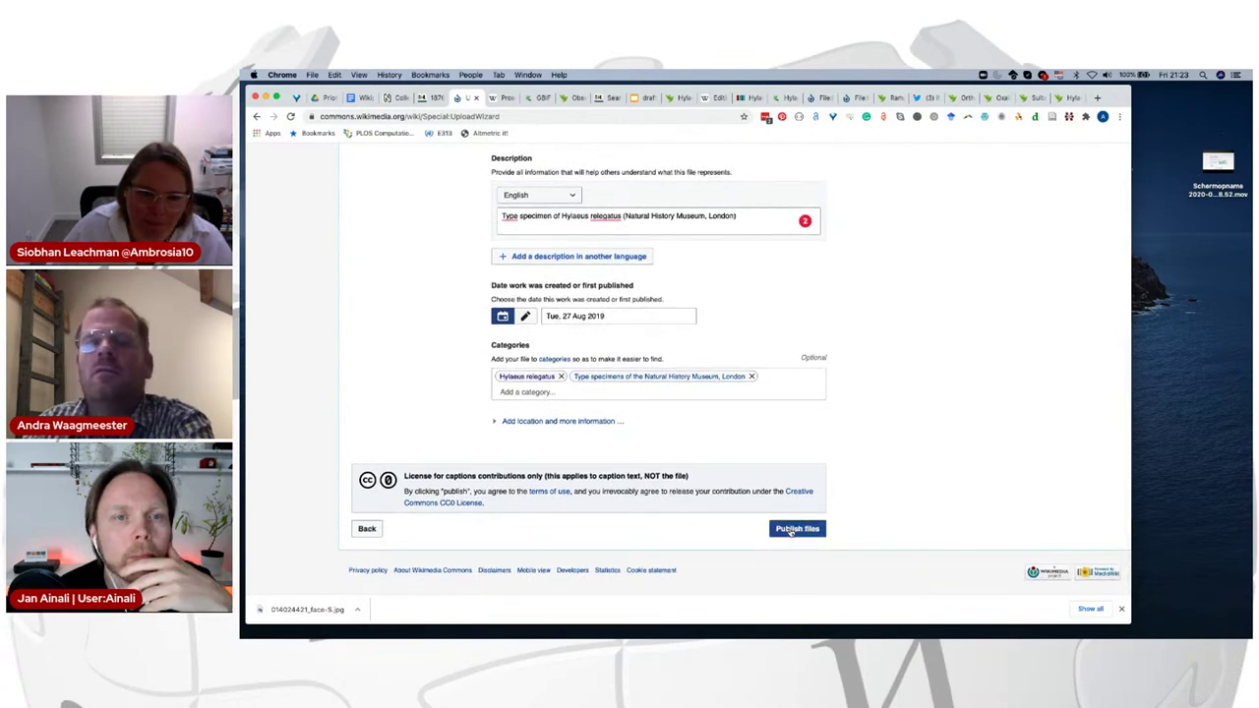
click(796, 529)
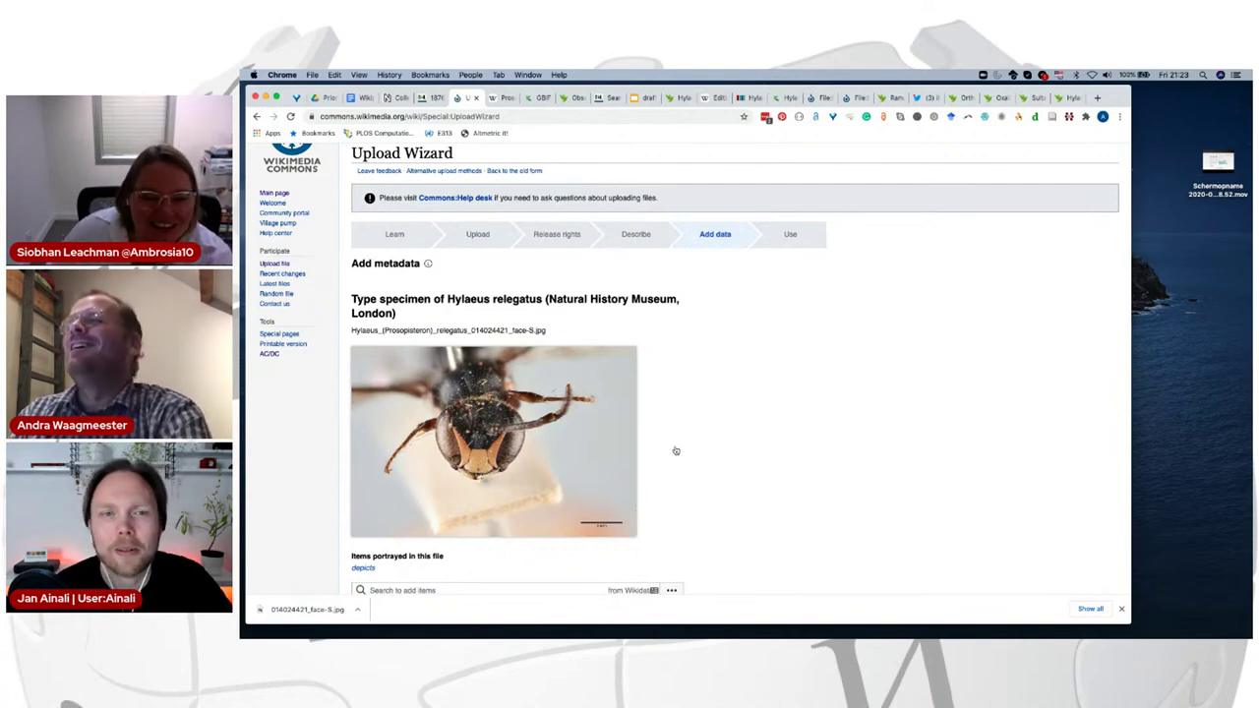
scroll(667, 442, down, 2)
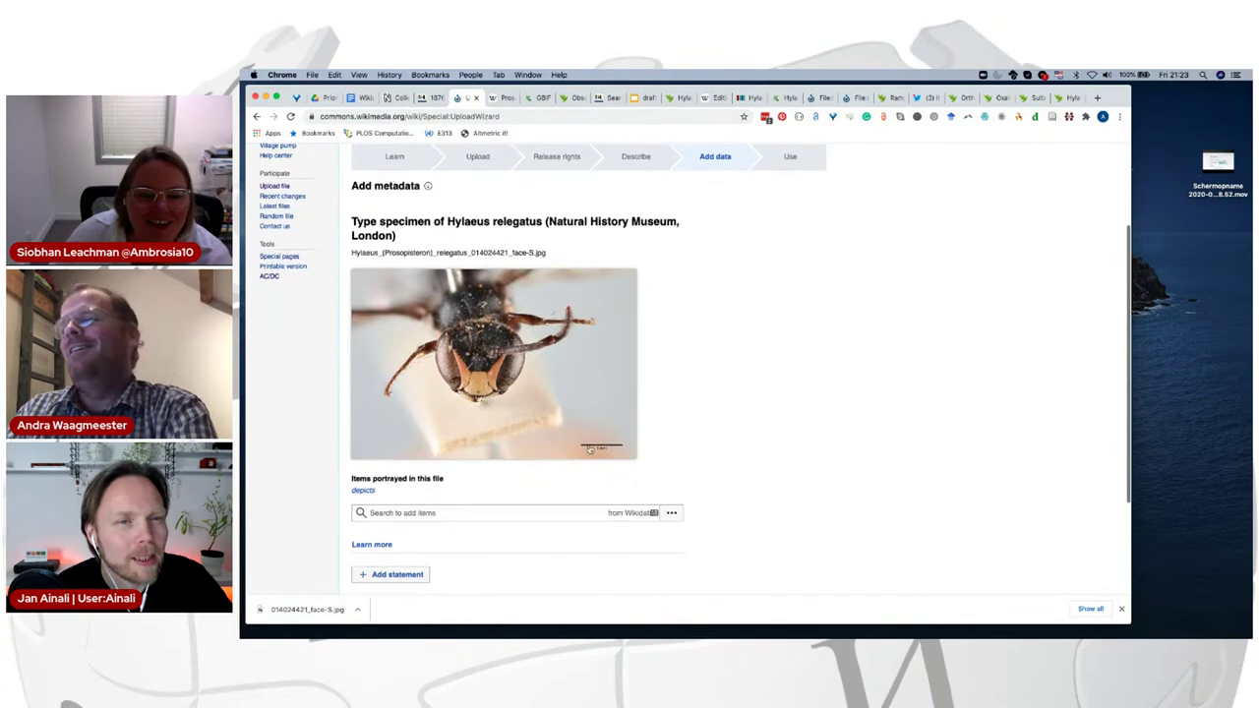
click(388, 512)
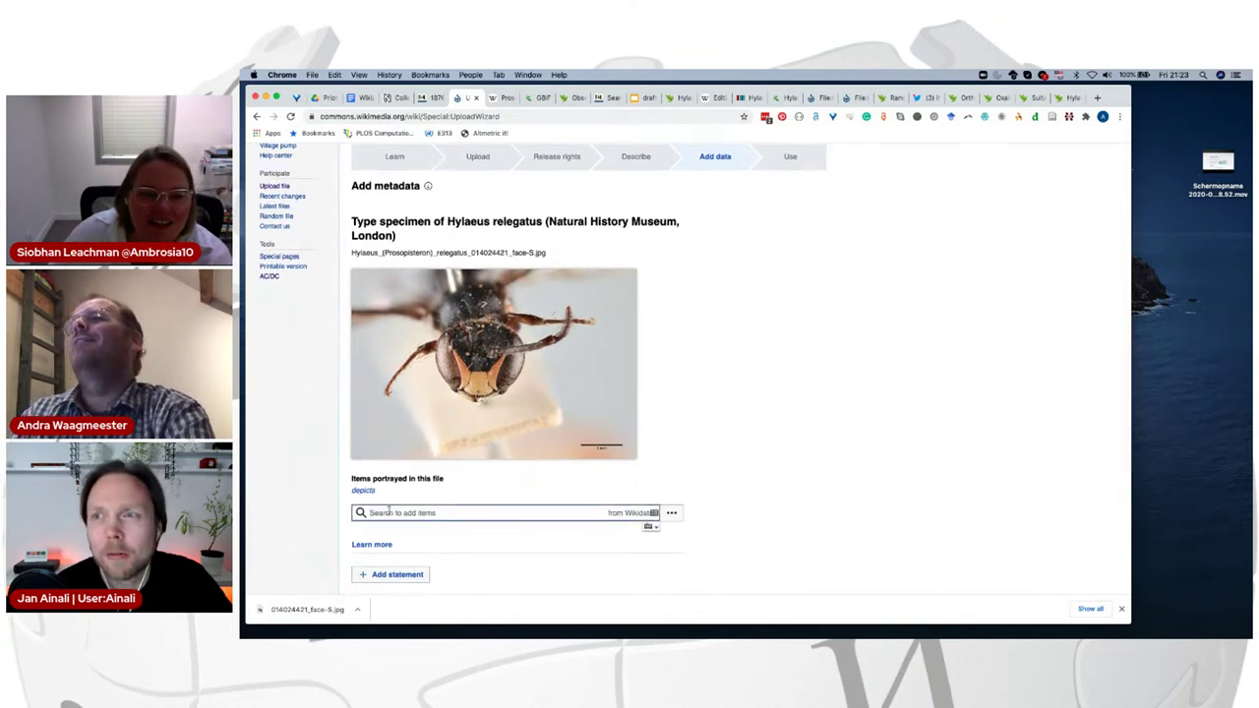
text(inse)
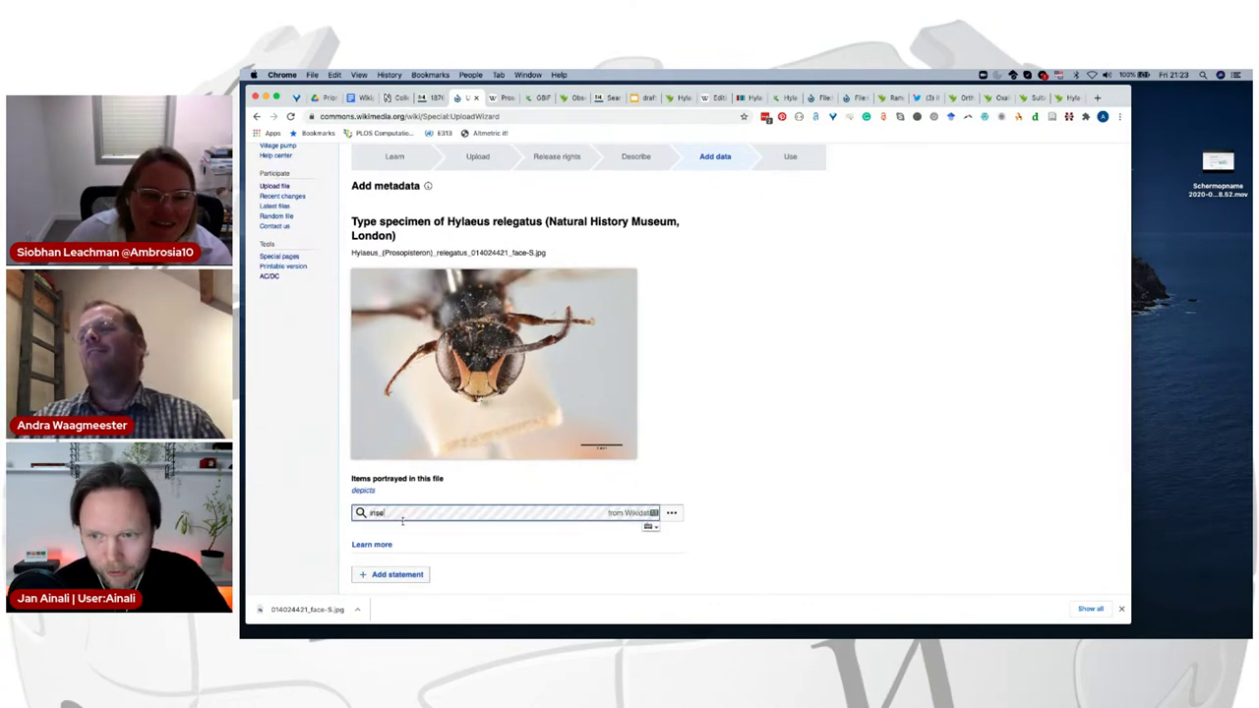
text(ct head)
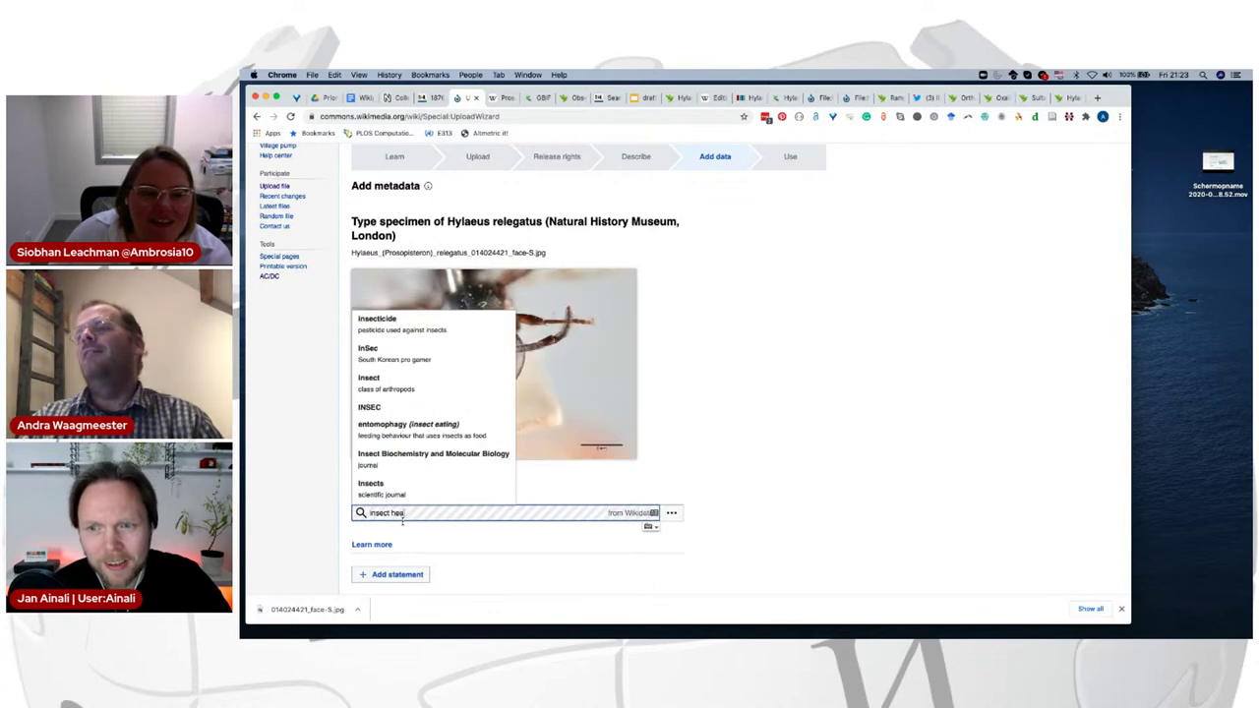
key(BackSpace)
key(BackSpace)
key(BackSpace)
key(BackSpace)
key(BackSpace)
key(BackSpace)
key(BackSpace)
key(BackSpace)
key(BackSpace)
key(BackSpace)
key(BackSpace)
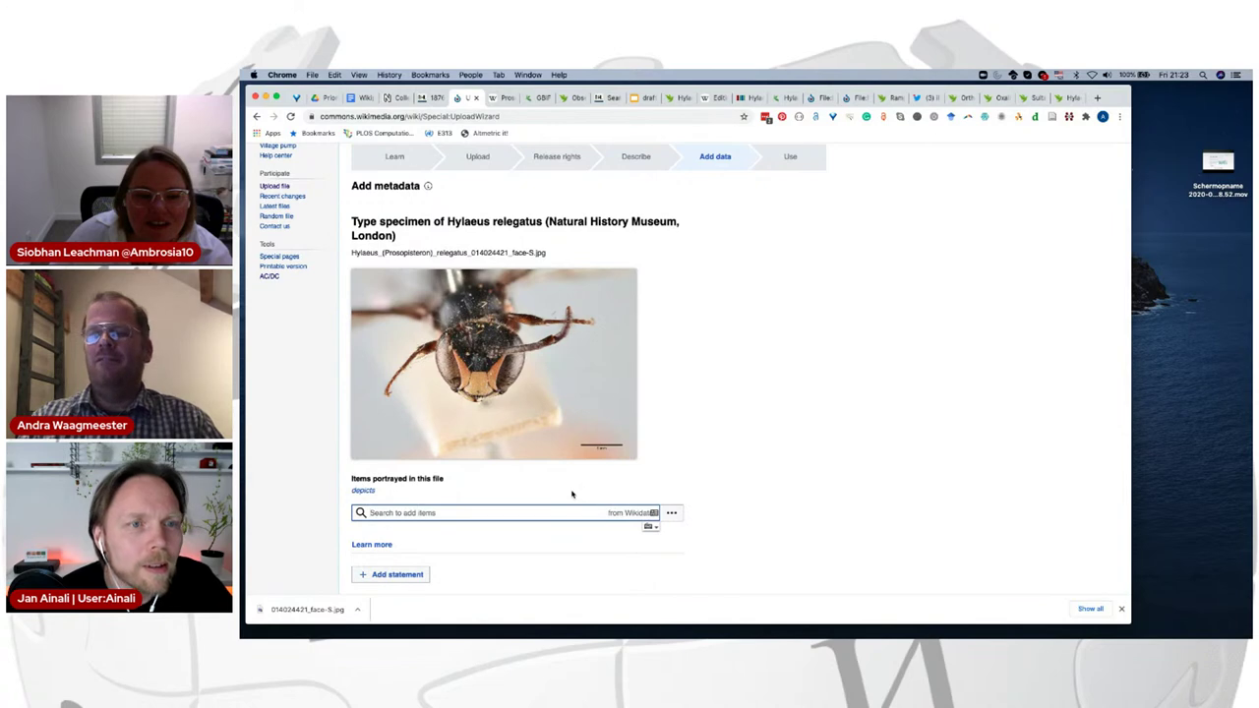
Step: Find "cephalon", the head section of an arthropod, and add it as an item depicted in the file
text(Cephalon)
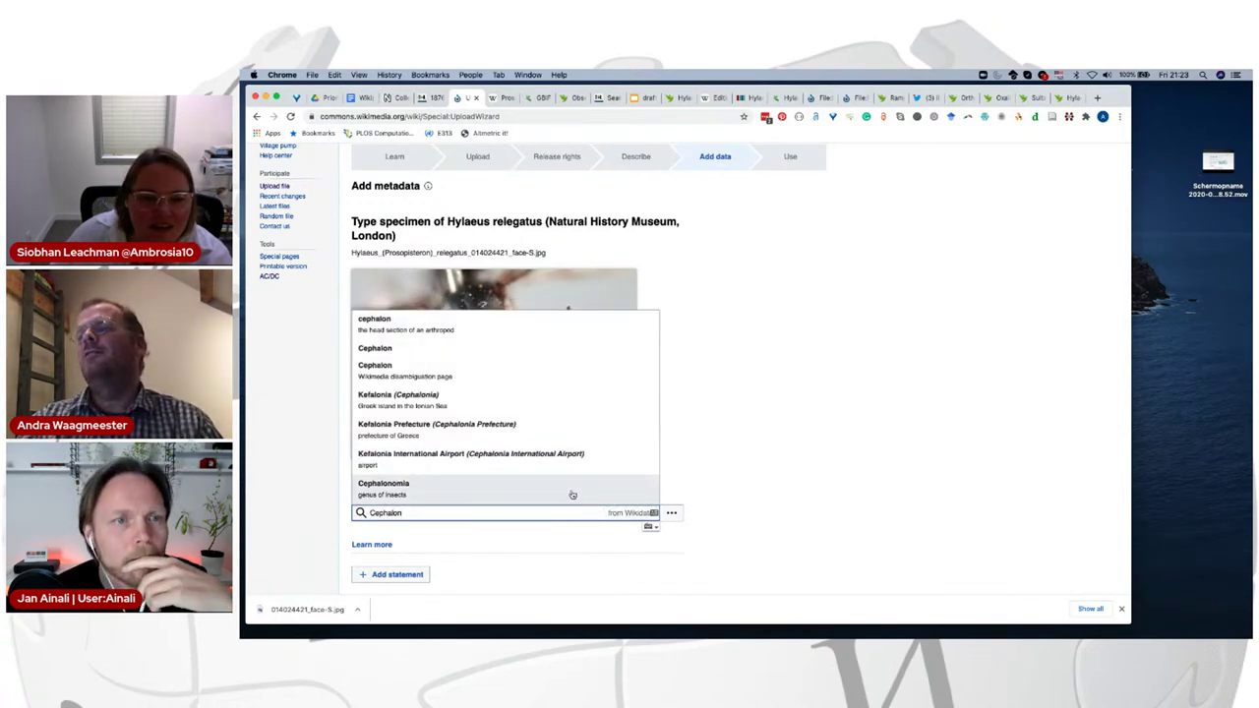
click(482, 328)
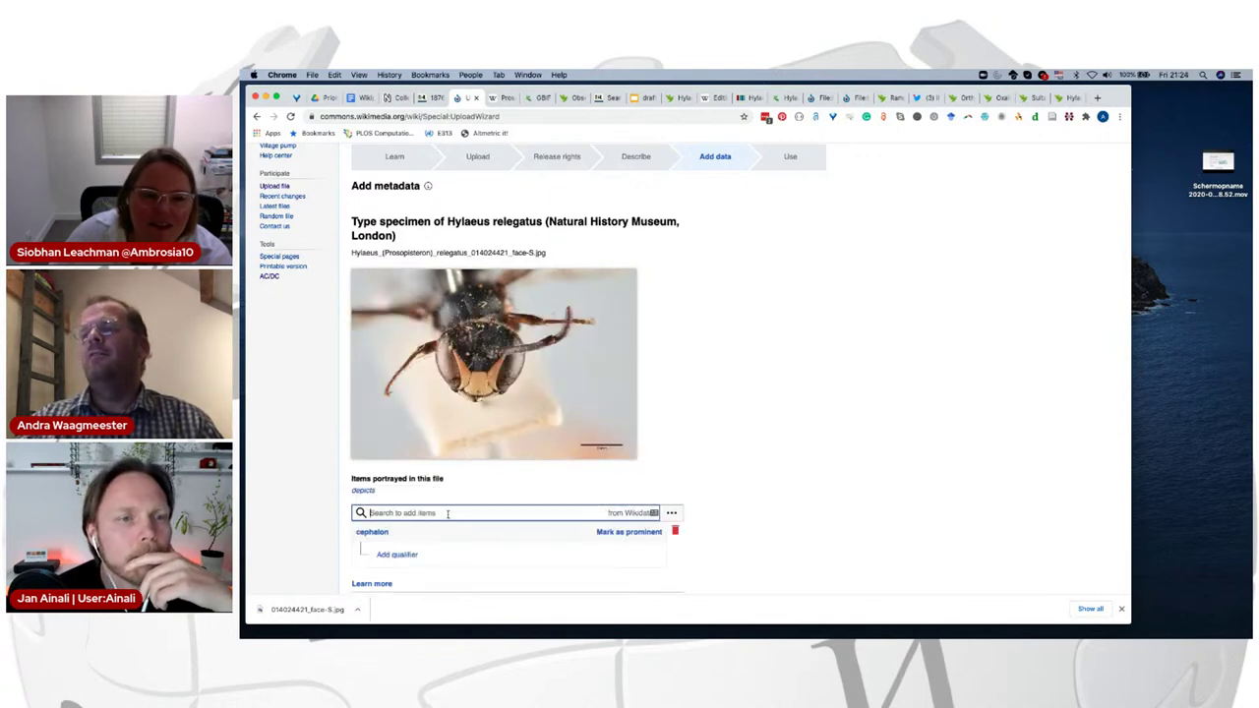
Step: Add "Hylaeus relegatus", copied from the file's title, as a second item depicted in the file
text(a)
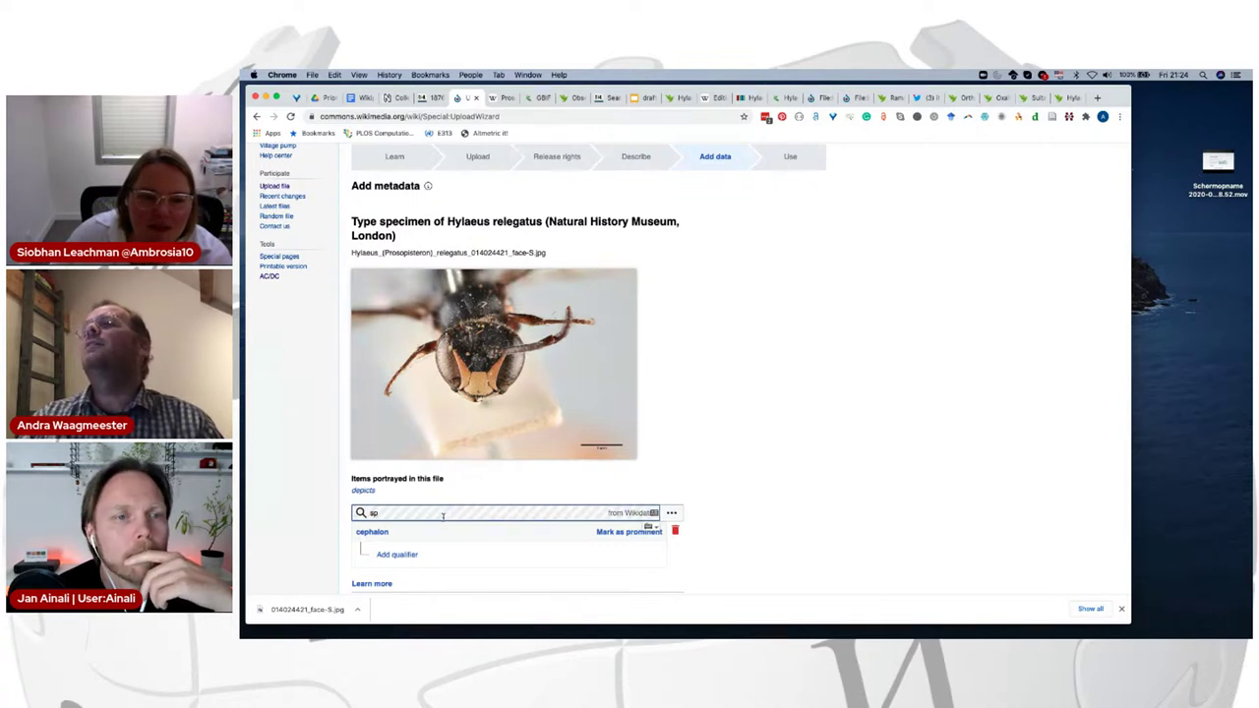
drag(448, 223, 540, 220)
key(ctrl+c)
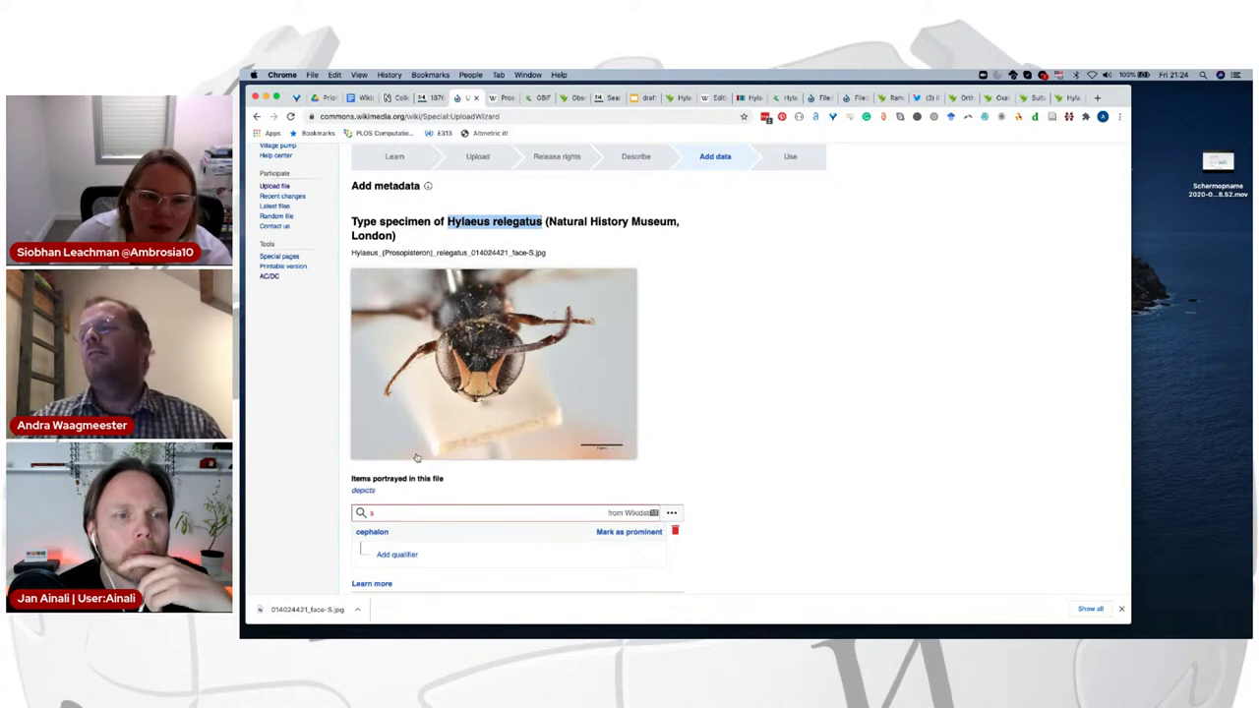
click(391, 510)
key(ctrl+v)
click(391, 529)
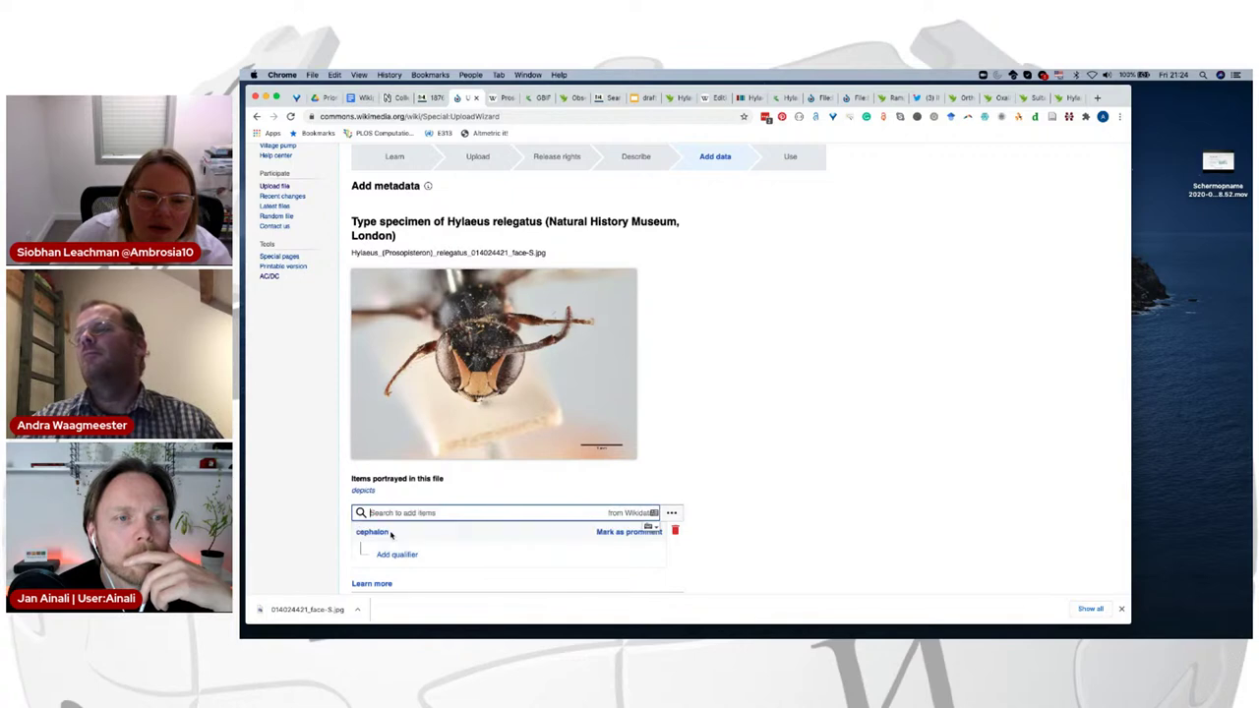
Step: Review the two depicts statements and publish the structured data for all files
scroll(399, 531, down, 1)
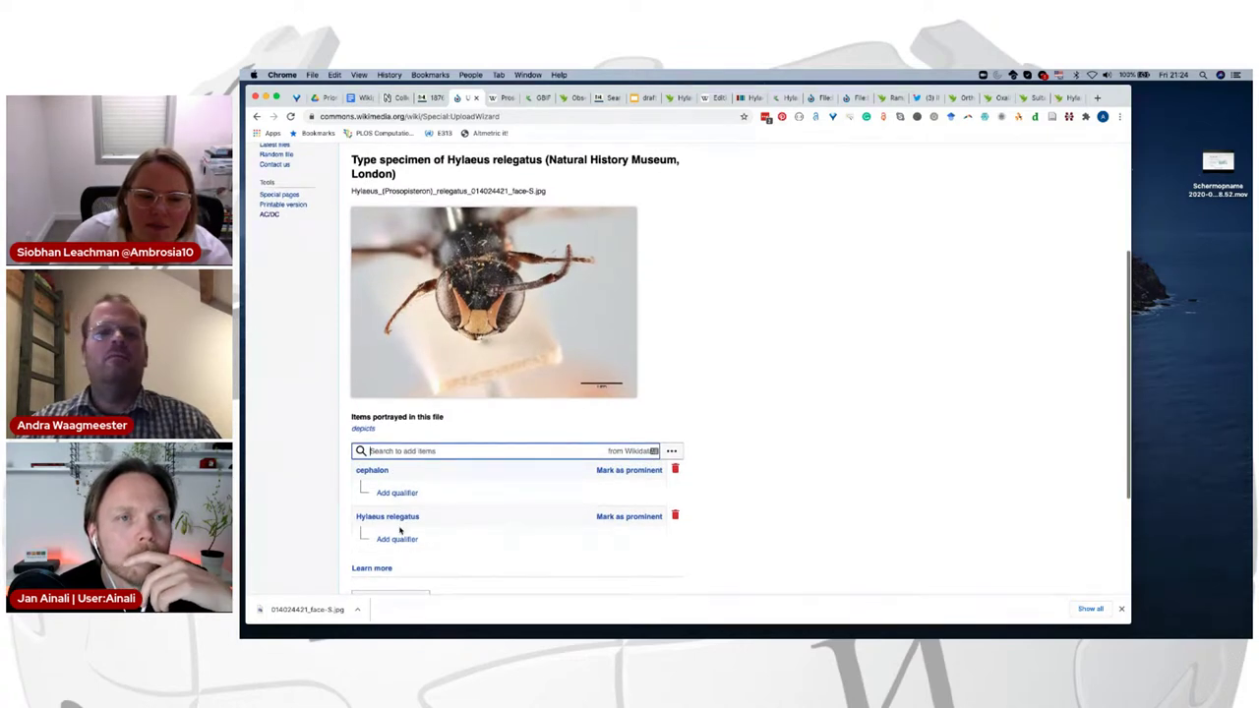
scroll(433, 479, down, 1)
scroll(434, 479, down, 1)
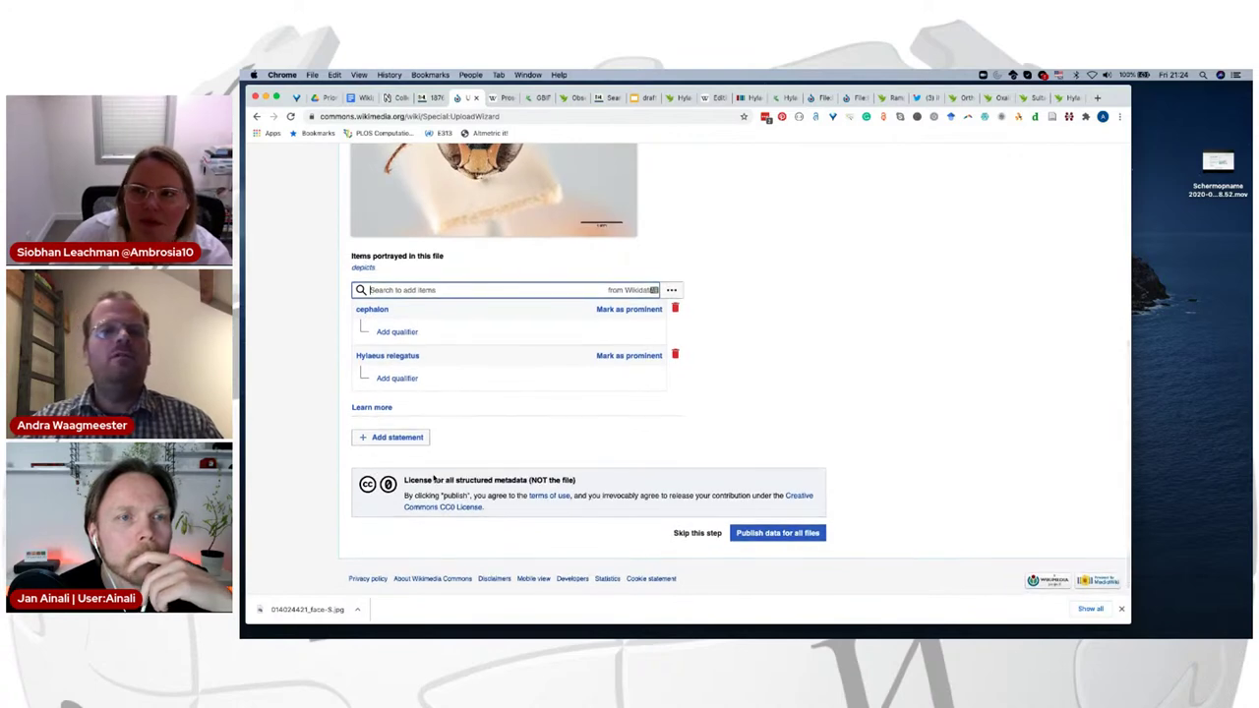
scroll(434, 479, up, 1)
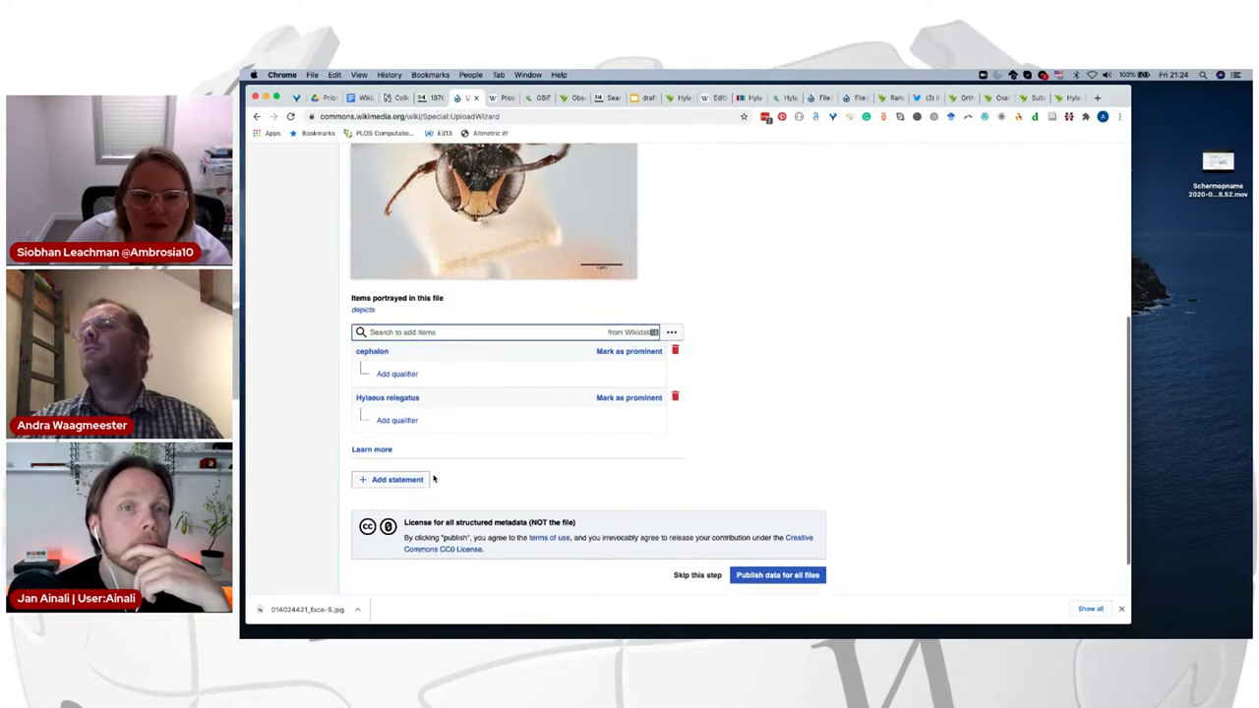
scroll(728, 564, down, 1)
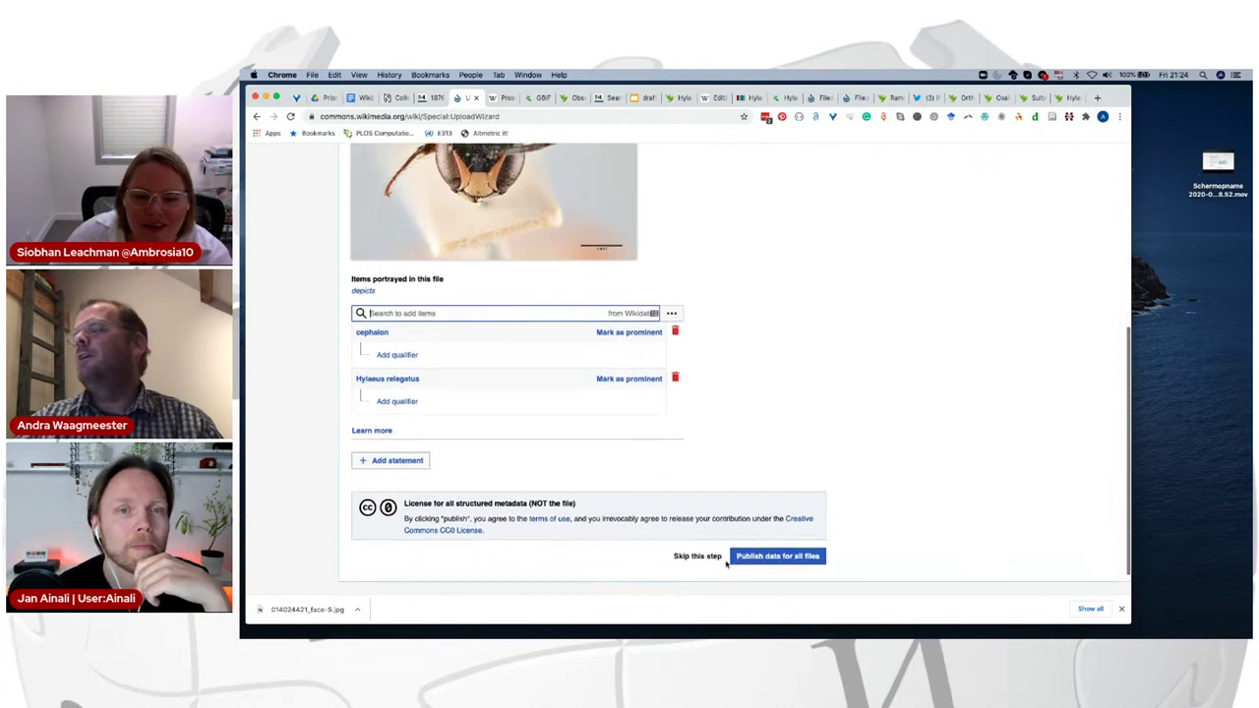
click(749, 550)
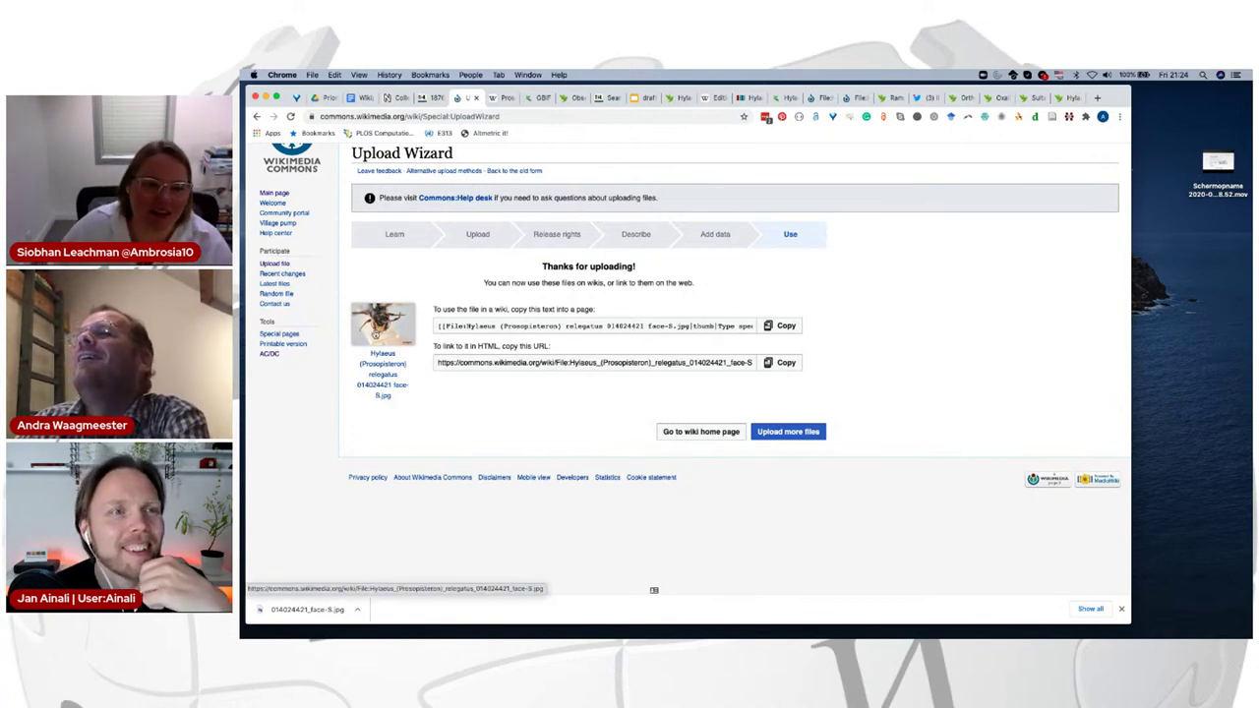
Step: Open the uploaded file's Commons page and get its thumbnail wikitext for use on a wiki
click(375, 334)
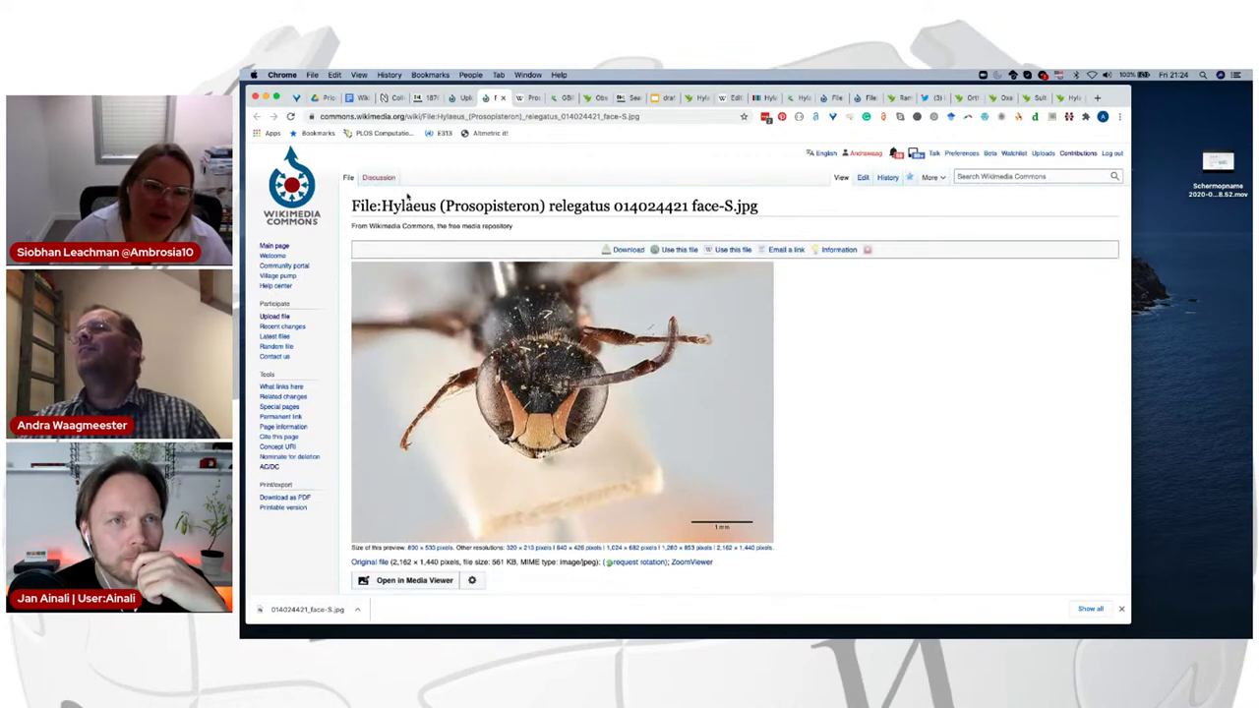
drag(382, 206, 718, 221)
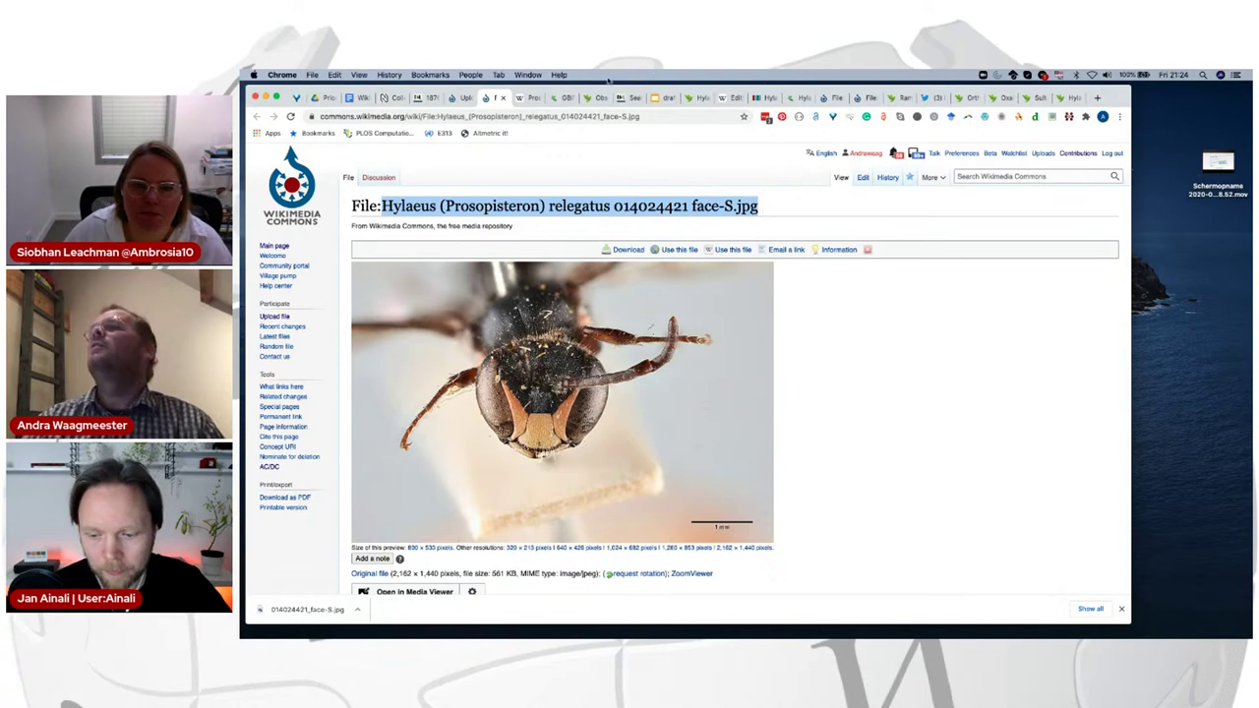
key(ctrl+Tab)
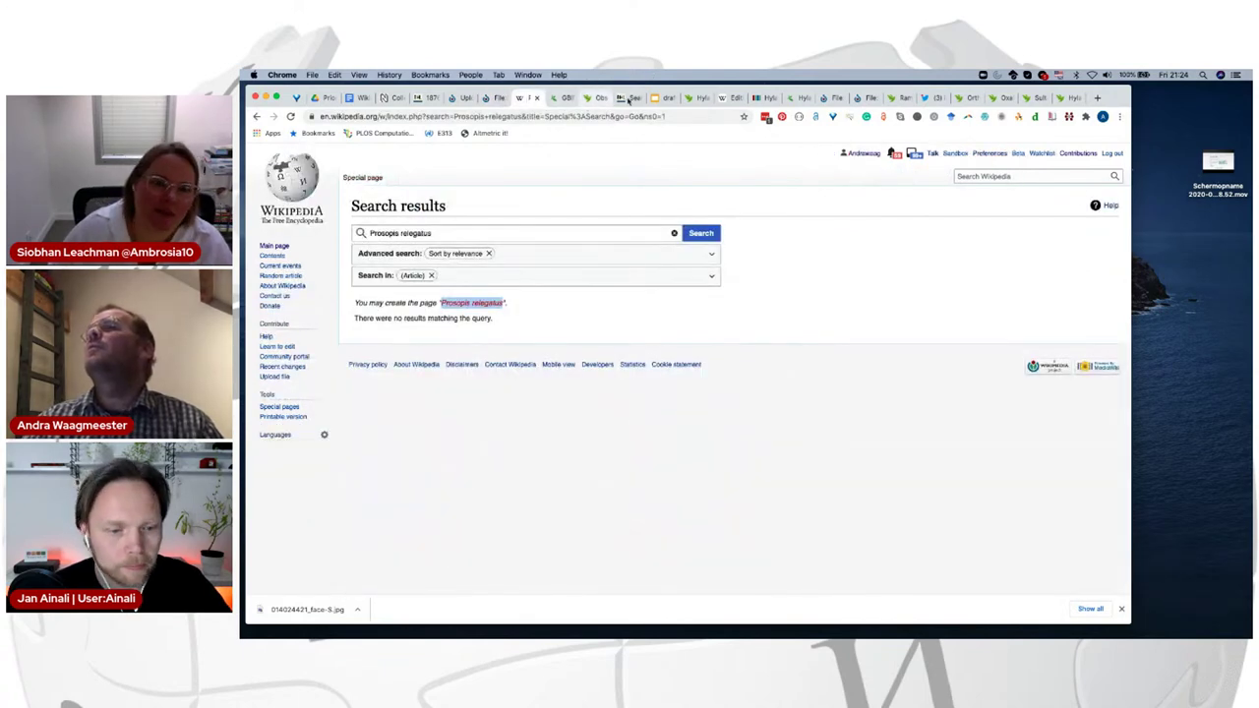
click(487, 98)
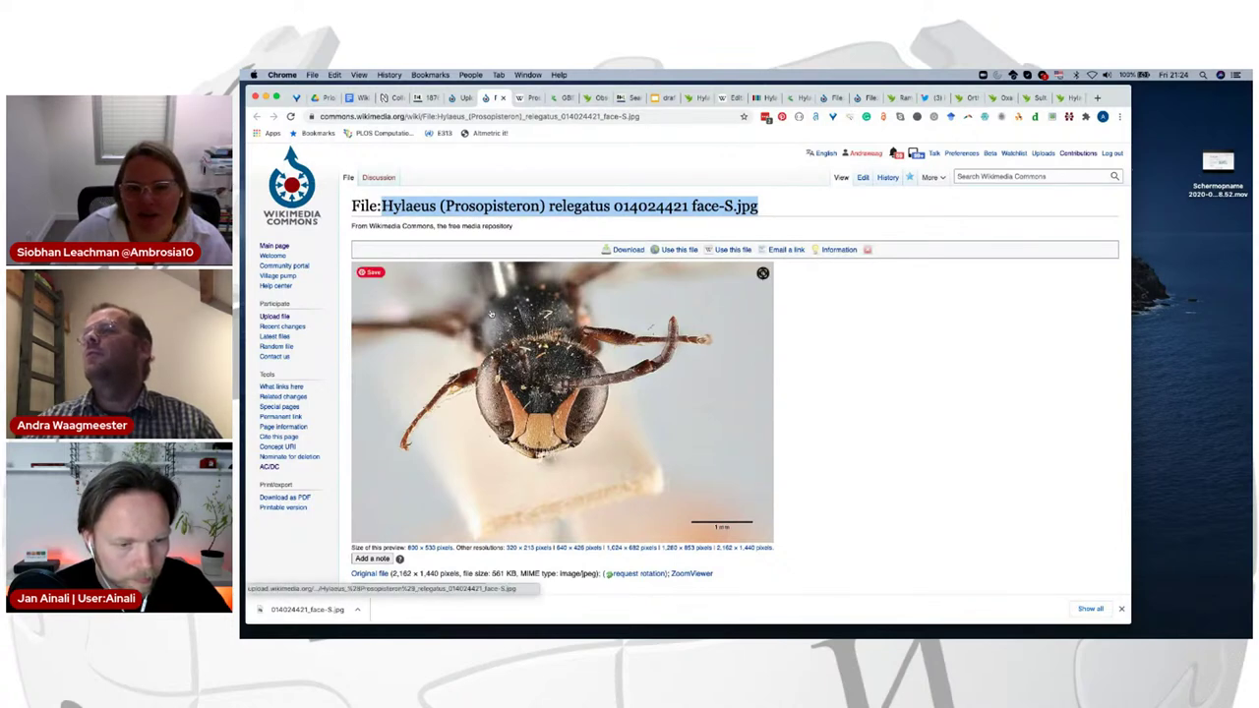
scroll(491, 314, down, 1)
click(731, 242)
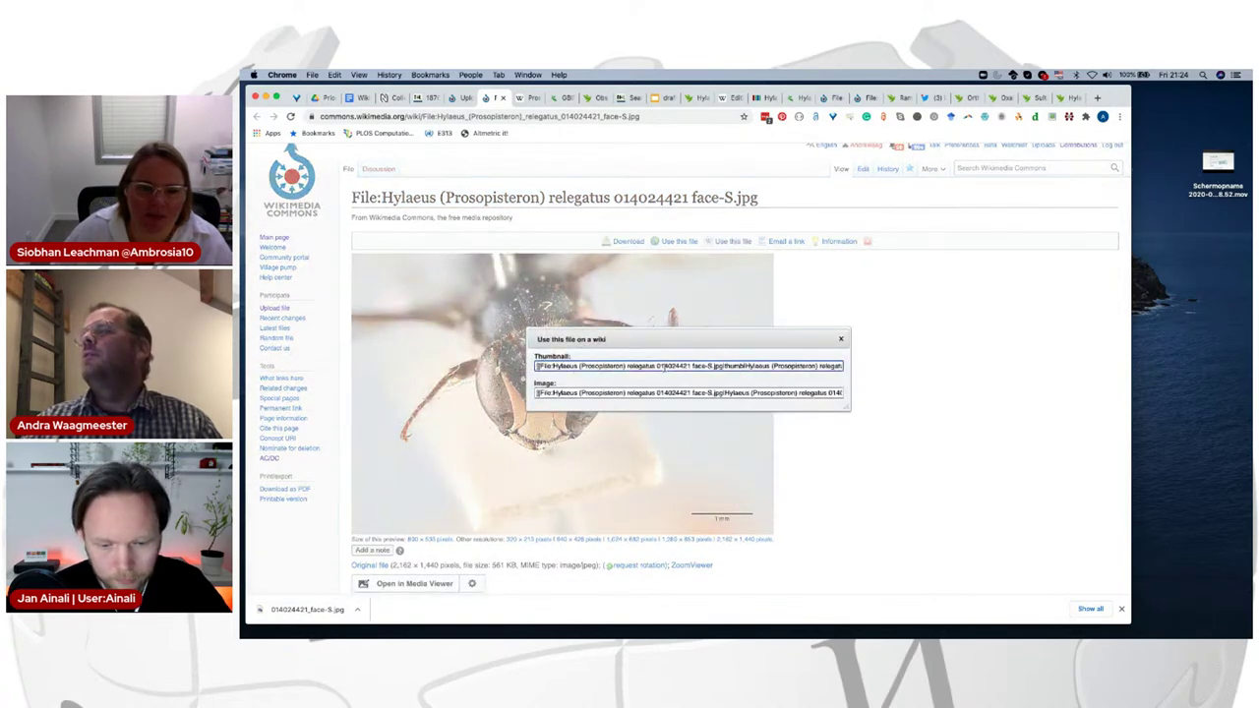
click(664, 366)
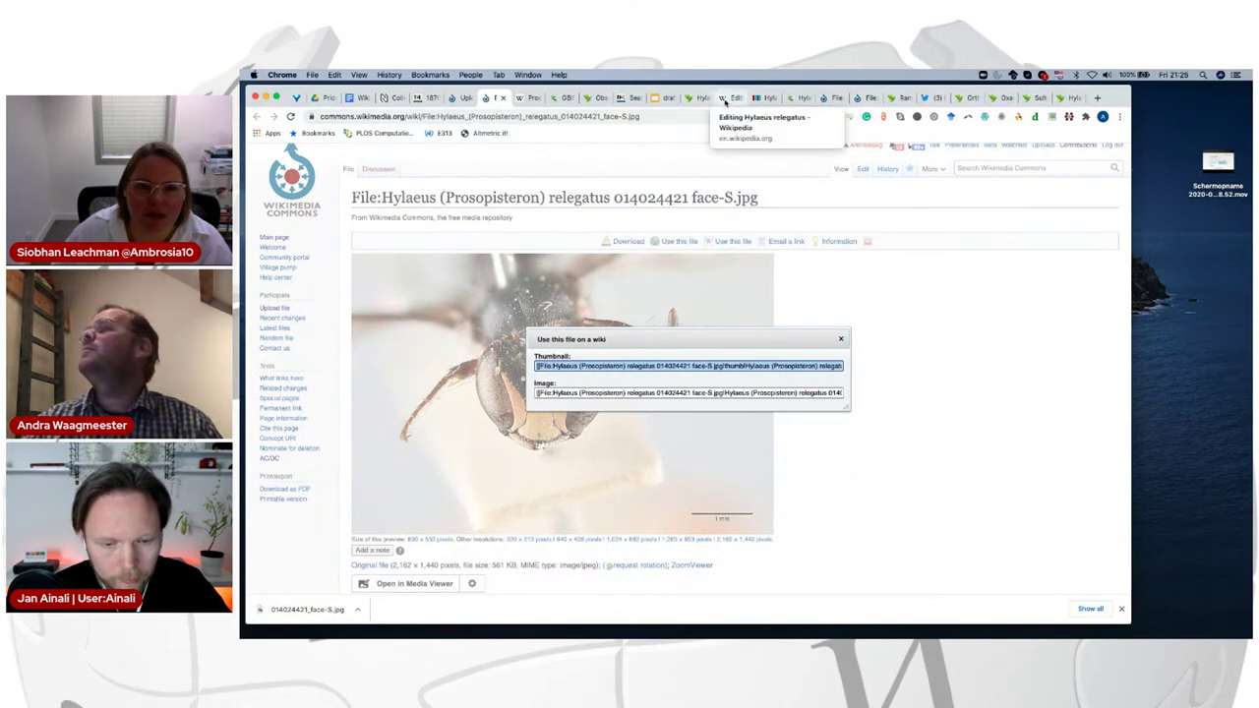
Step: Switch to the Hylaeus relegatus article being edited on Wikipedia, reload it and resume the unsaved edit
click(730, 100)
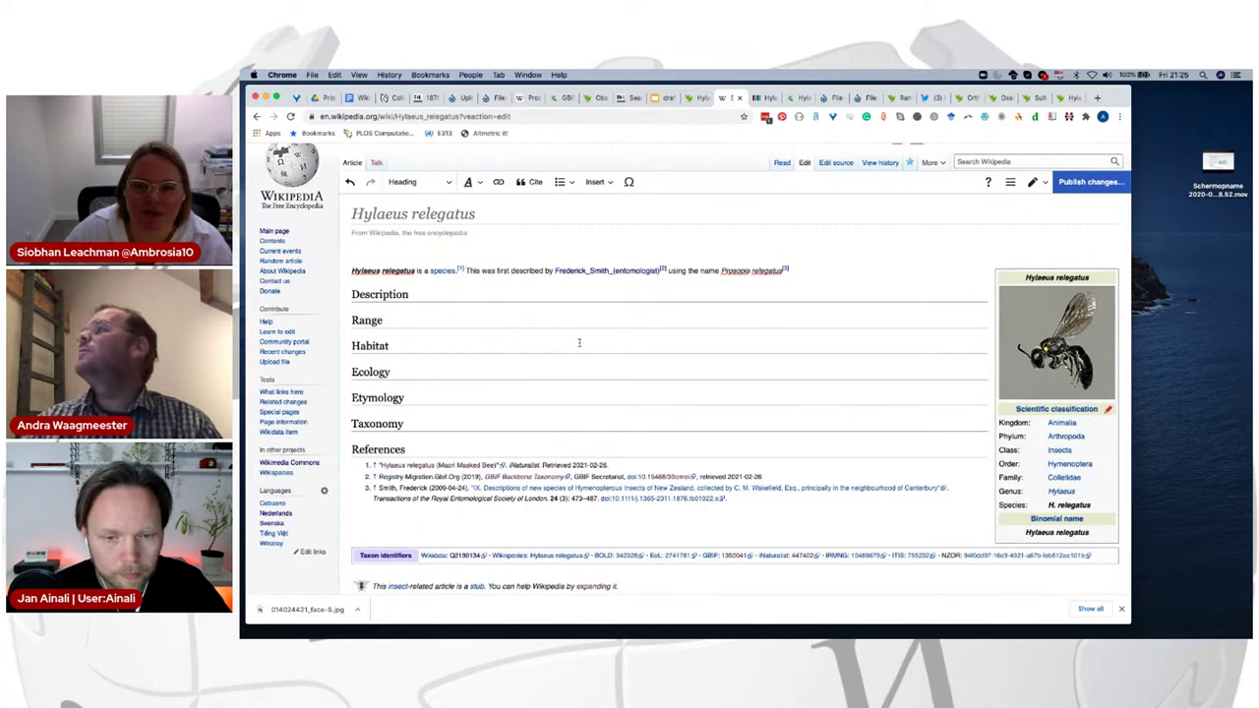
scroll(580, 342, up, 1)
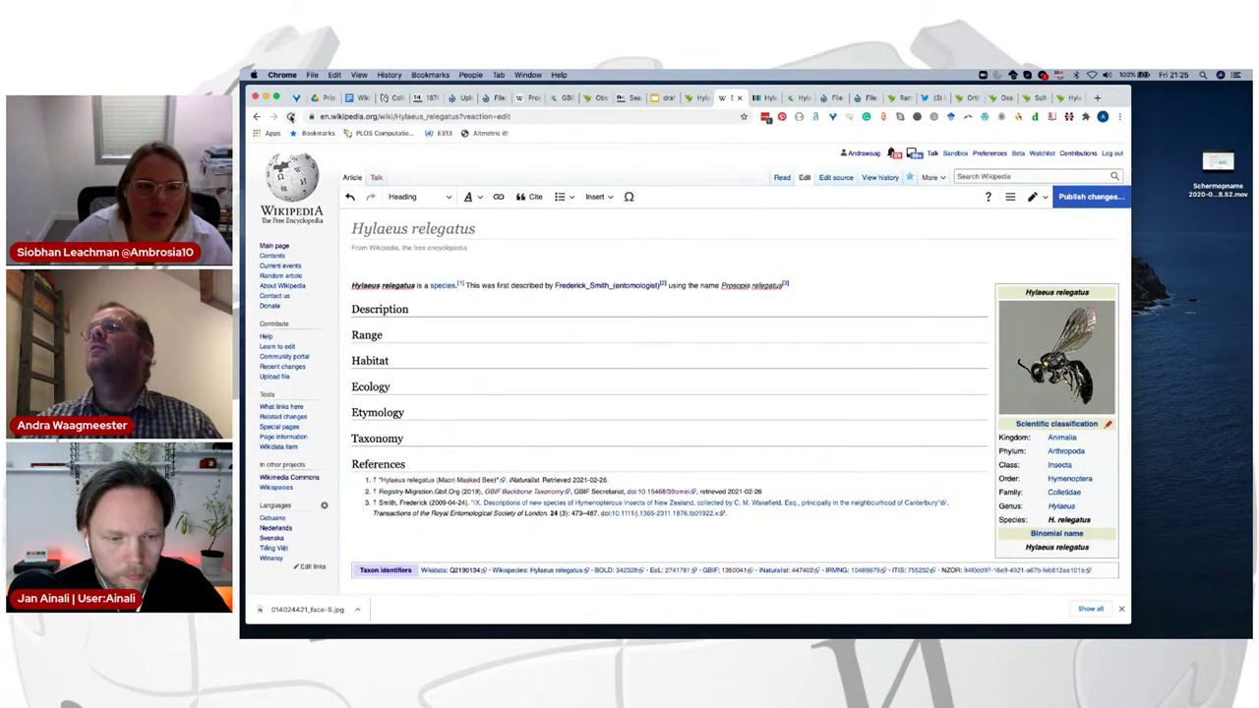
click(290, 116)
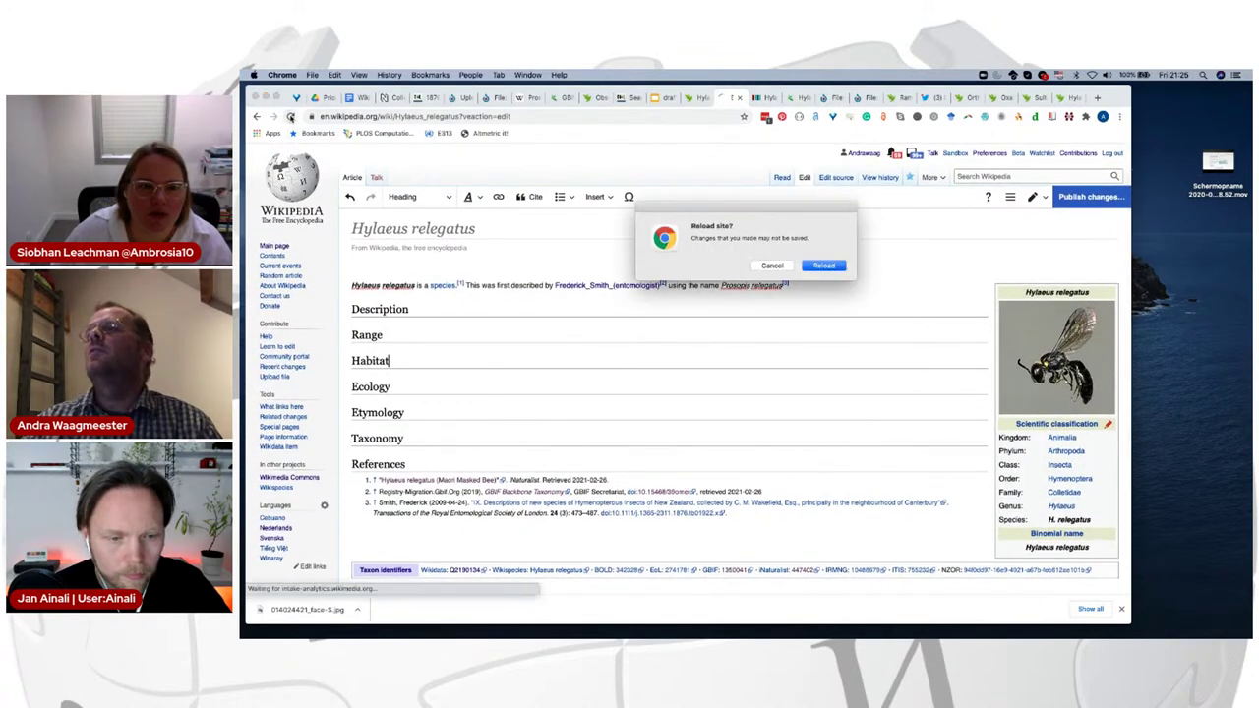
click(821, 266)
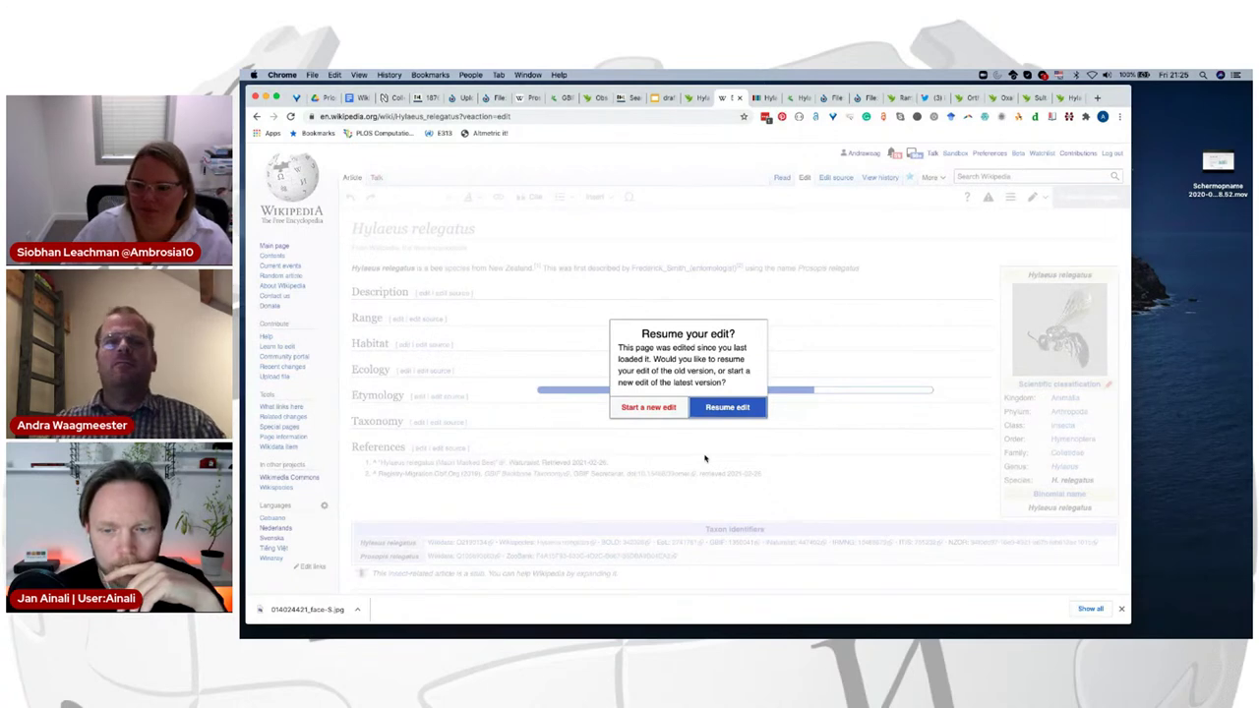
click(725, 411)
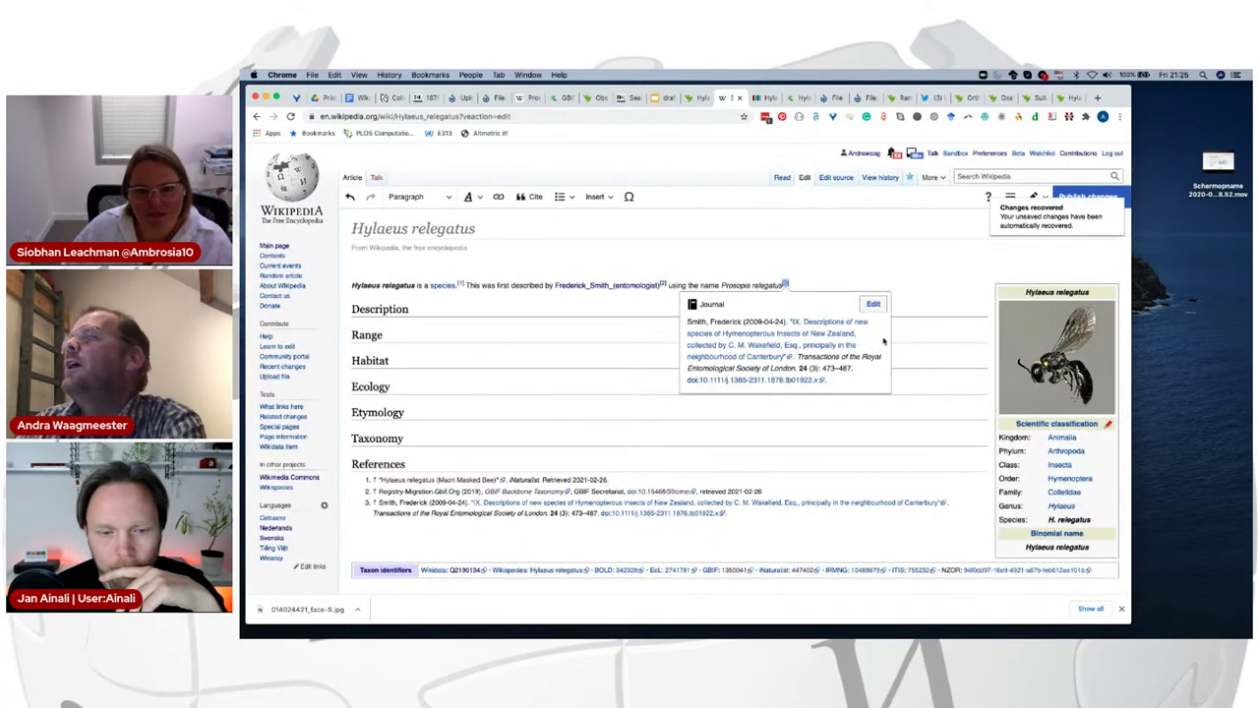
Step: Try to publish the recovered article changes without an edit summary, and dismiss the conflict dialog
click(1069, 199)
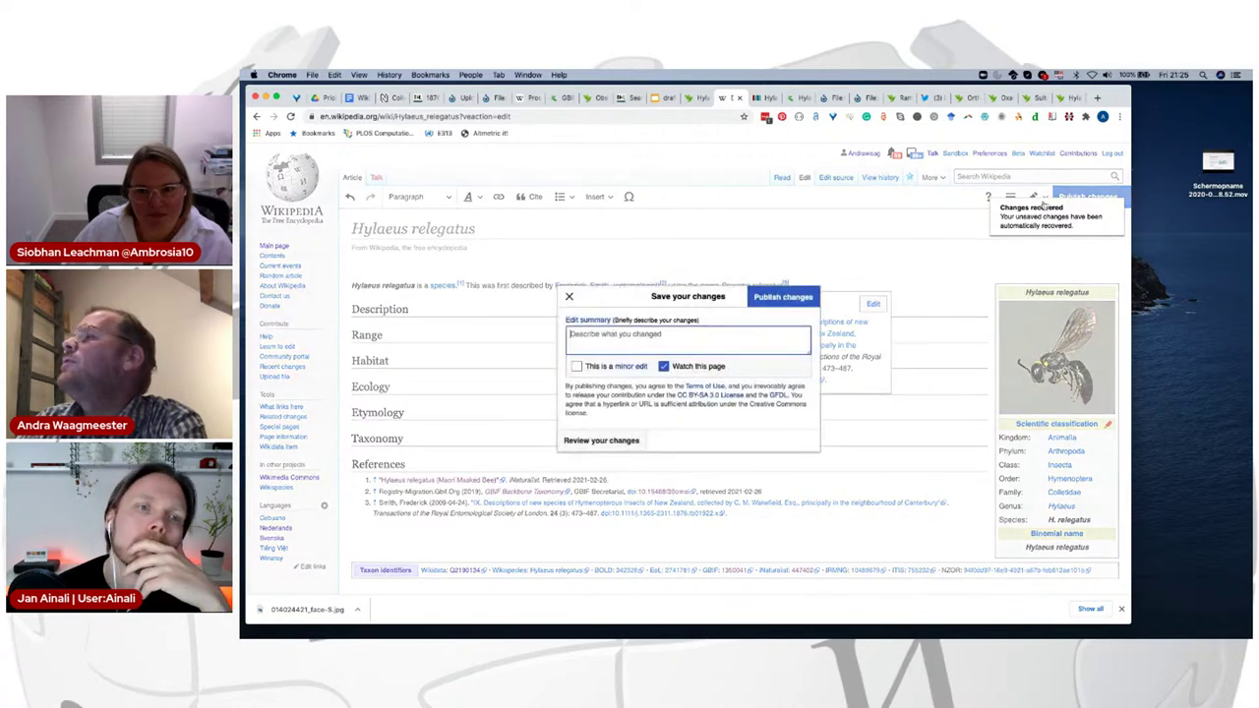
click(783, 296)
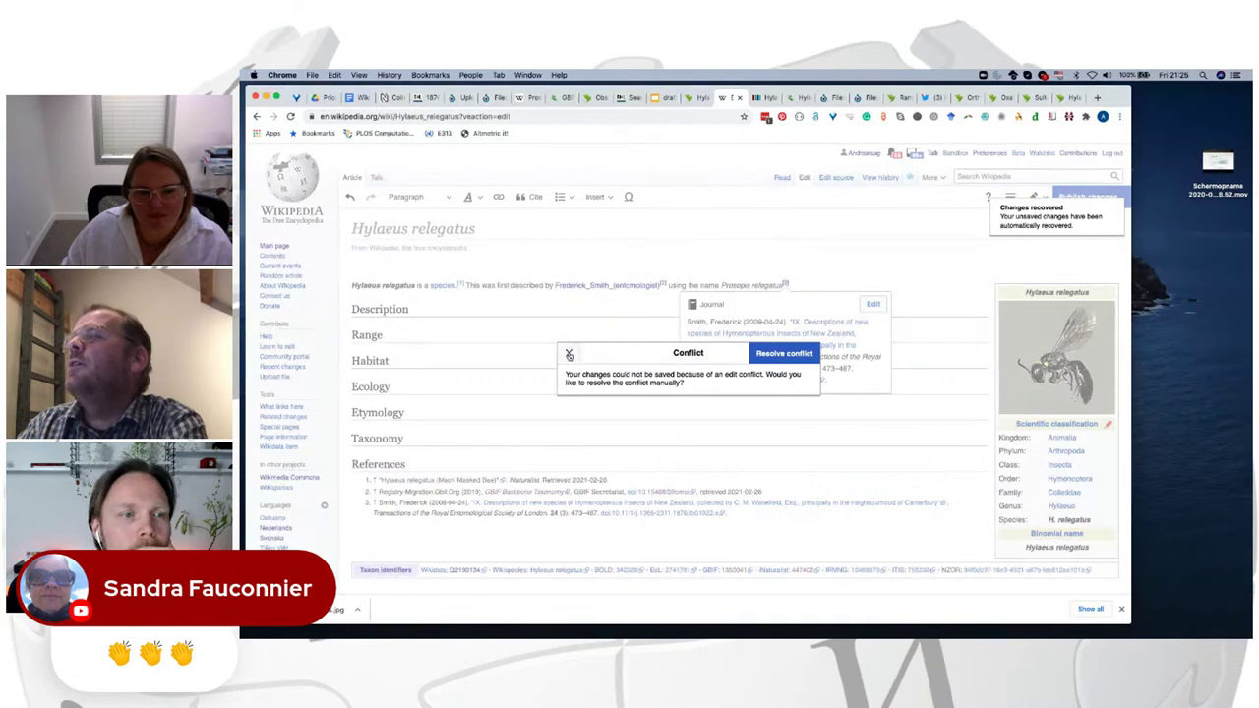
click(568, 355)
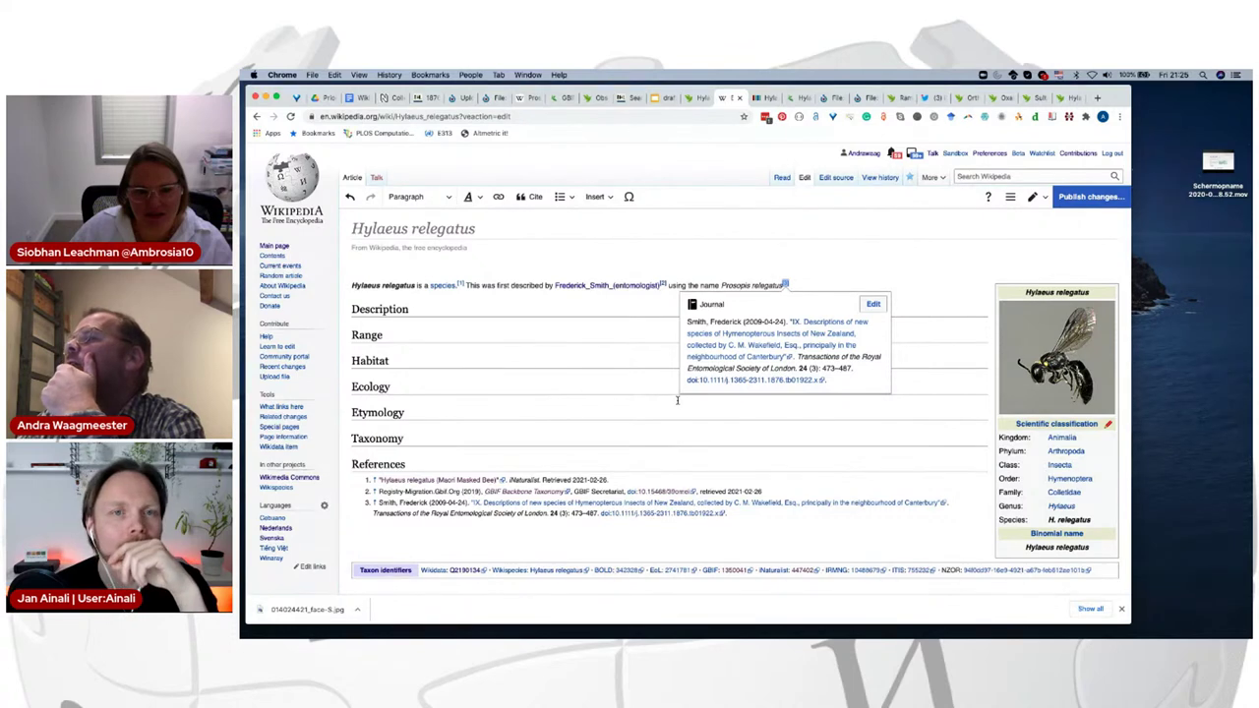
Step: Select the added journal citation in the source editor's revision comparison, and leave the page without saving
click(838, 181)
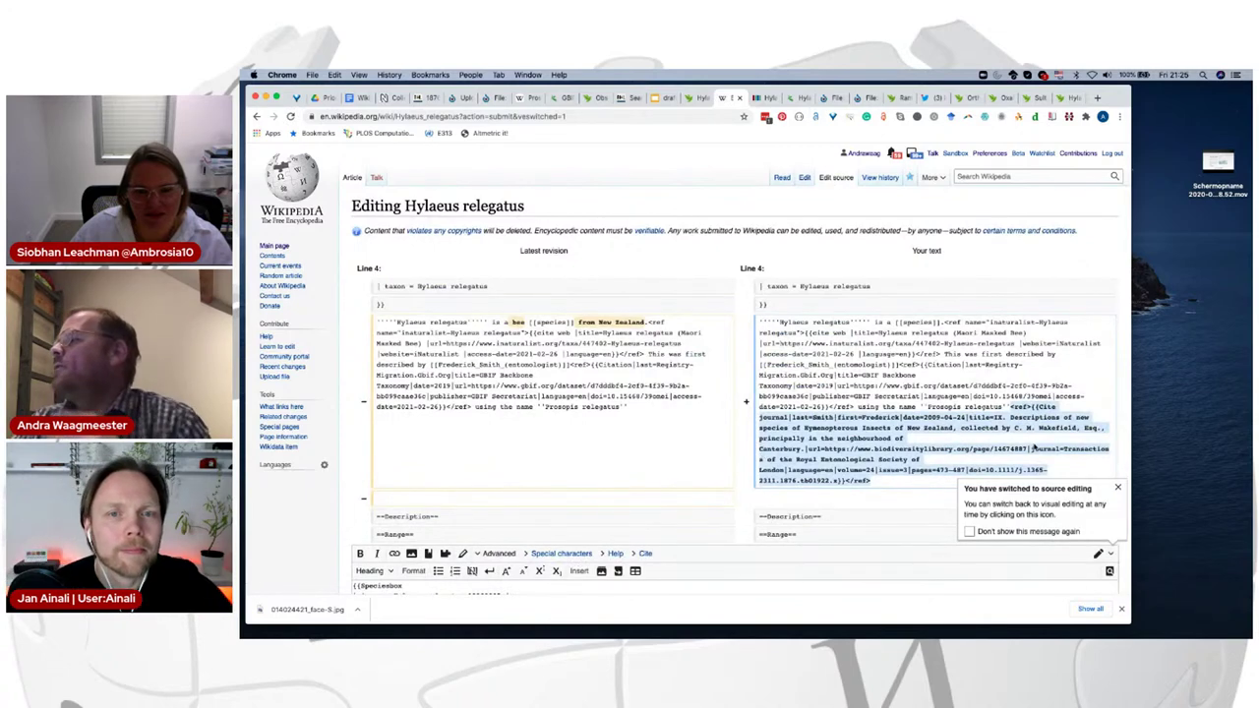
click(873, 484)
drag(879, 483, 1013, 407)
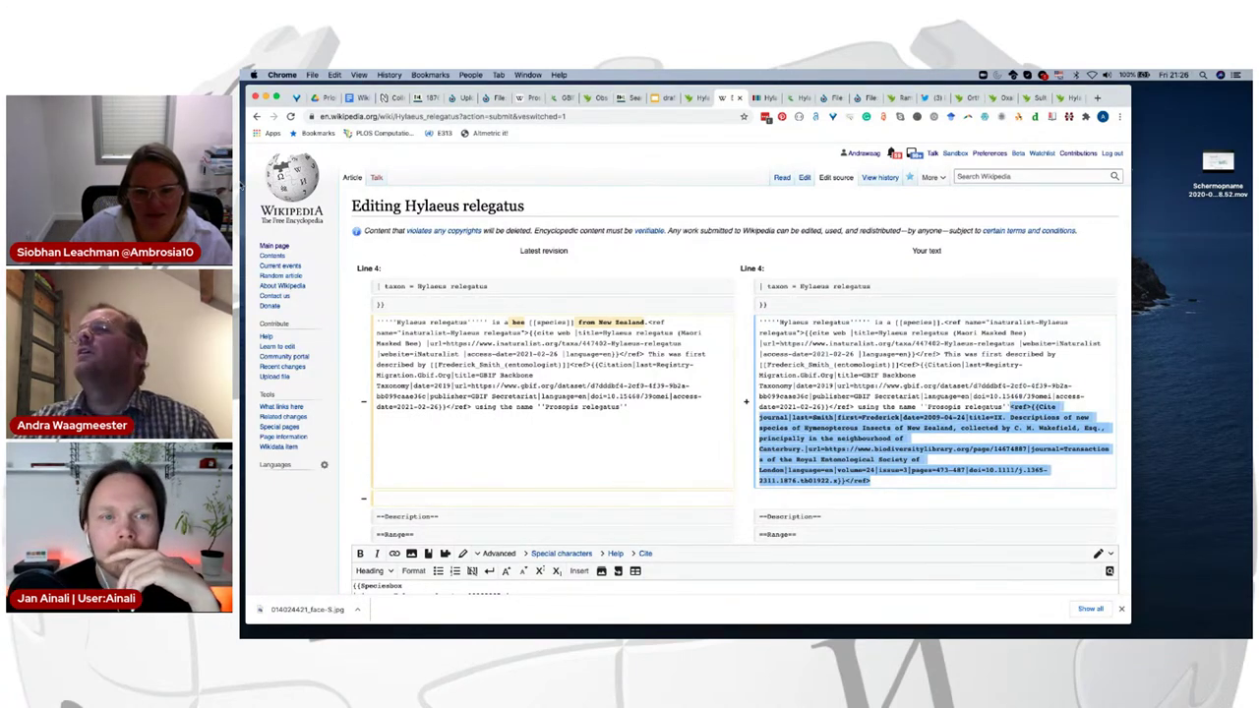
click(256, 116)
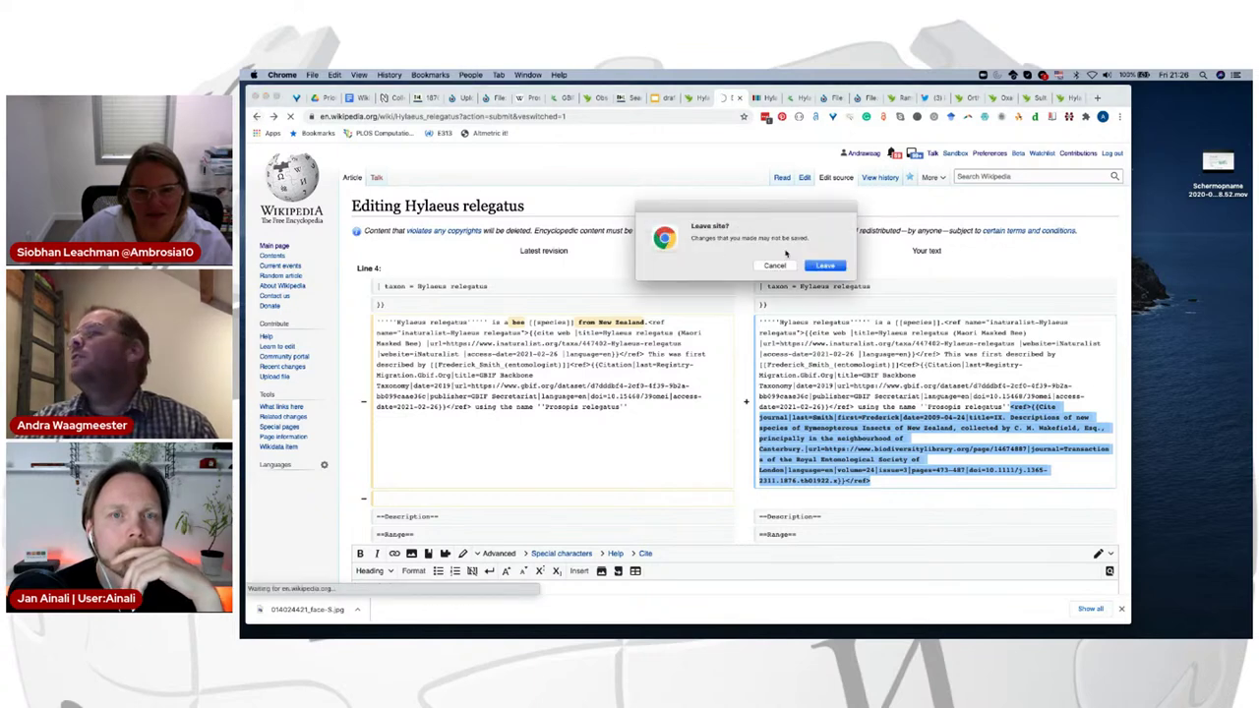
click(824, 265)
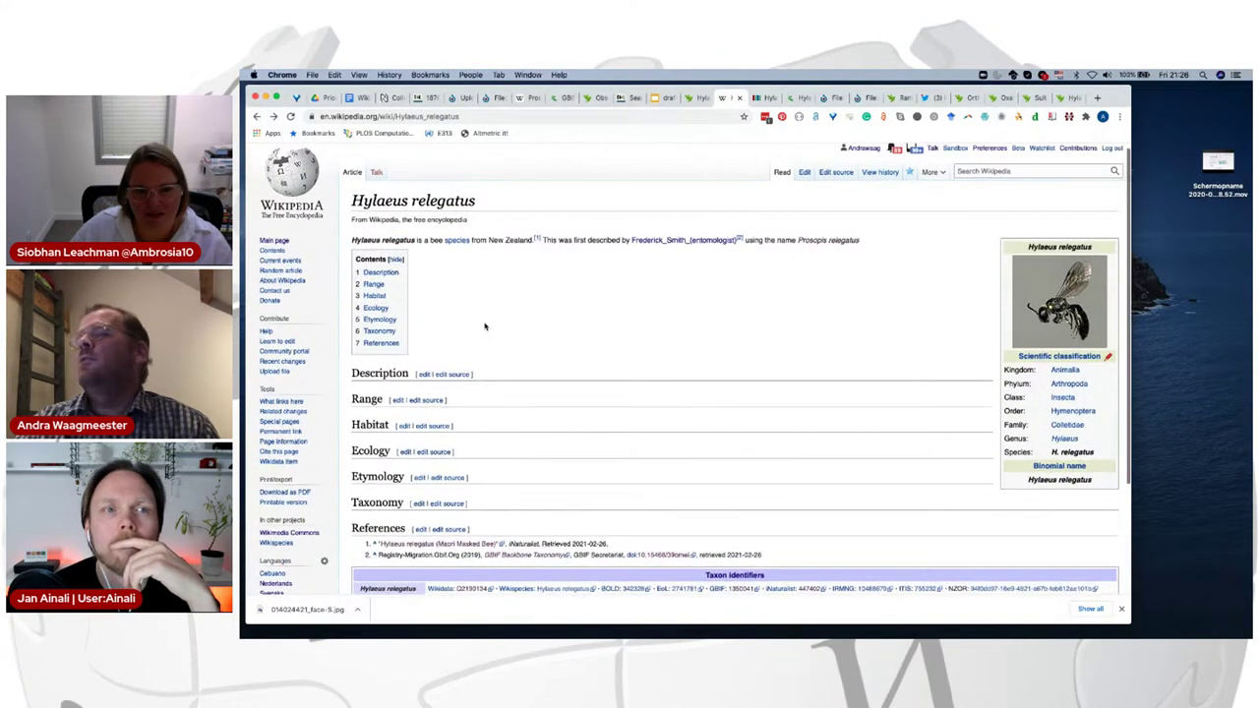
Step: Reload the Hylaeus relegatus article and open its current version for source editing
click(290, 116)
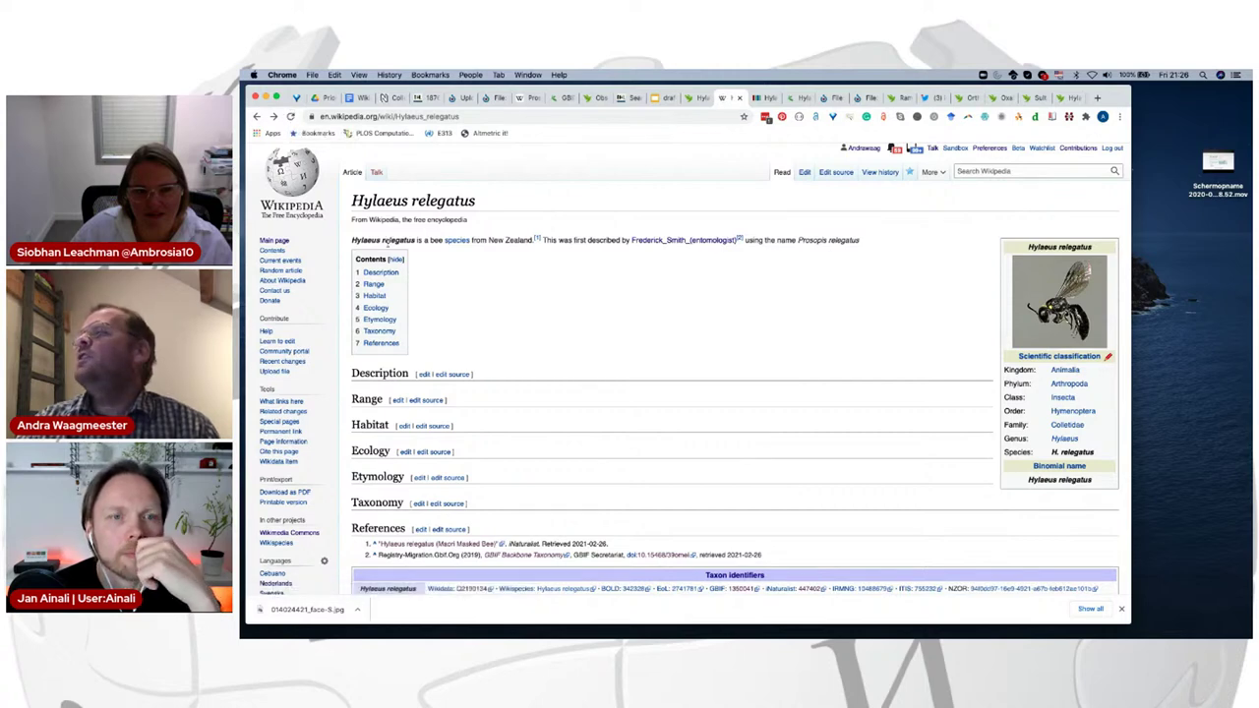
scroll(388, 244, down, 5)
scroll(389, 246, up, 3)
click(834, 179)
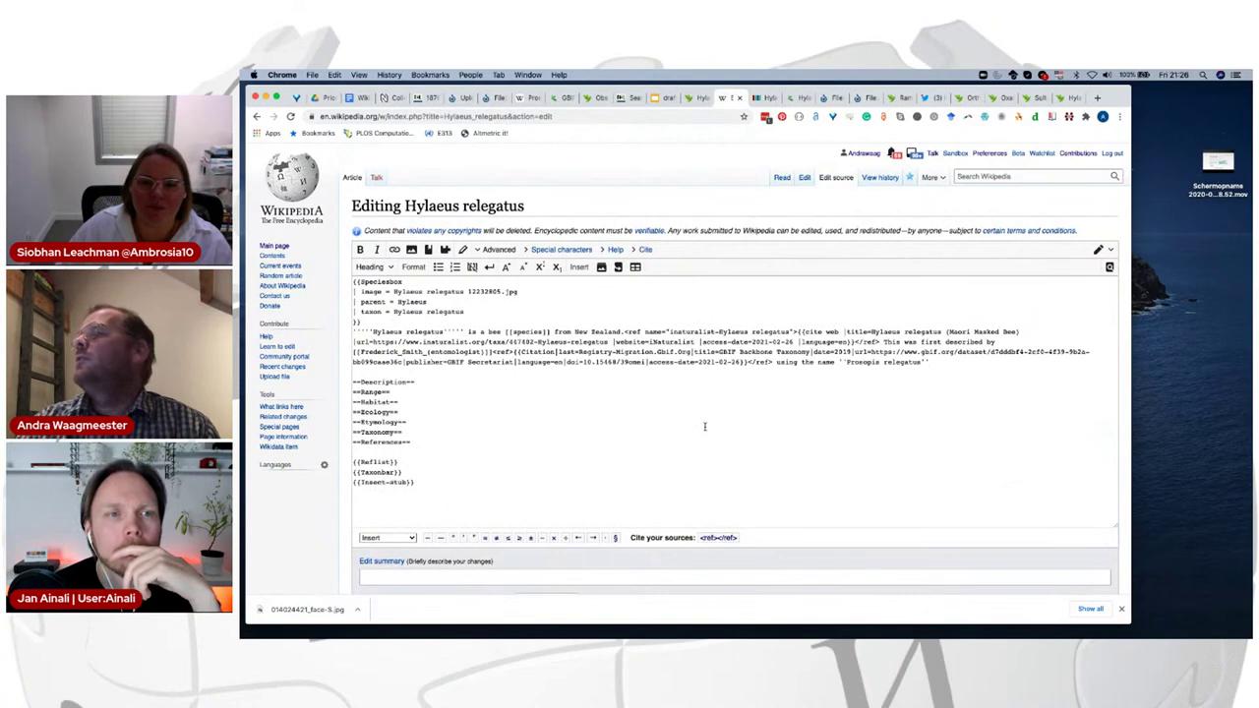
Step: Try placing the specimen image's thumbnail wikitext at the end of the introduction, and undo the insertion
click(936, 366)
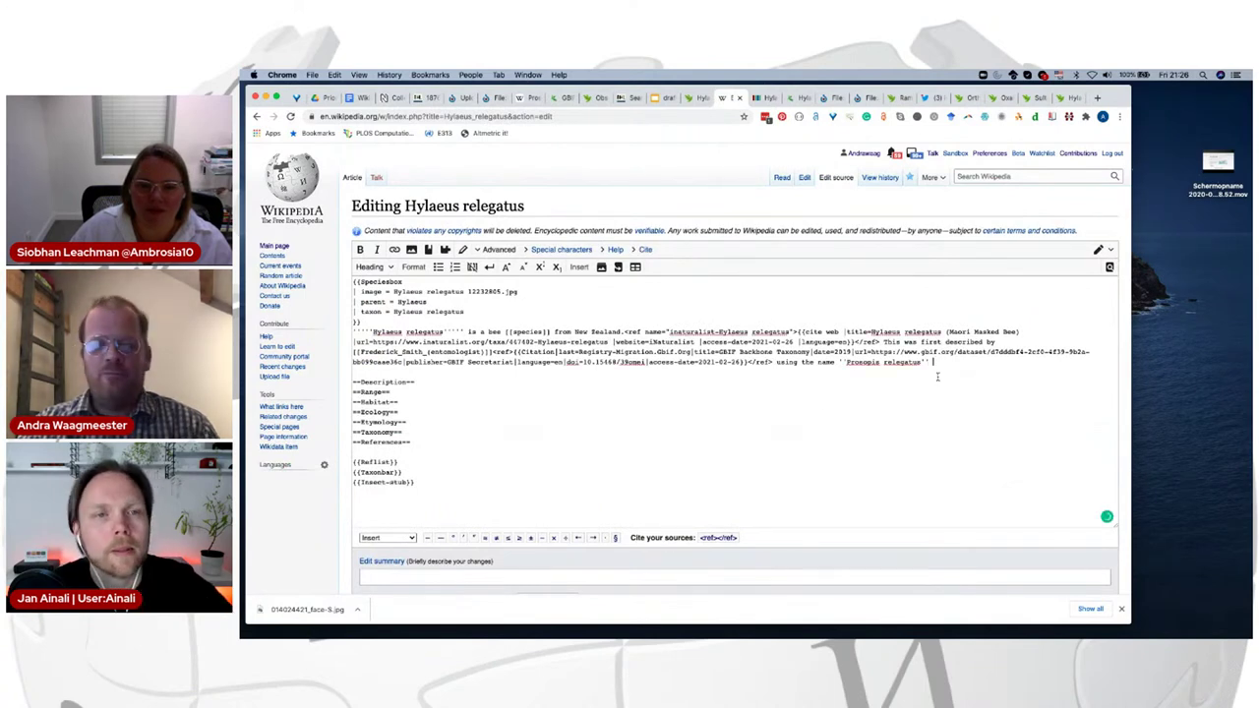
text([[File:Hylaeus (Prosopisteron) relegatus 014024421 face-S.jpg|thumb|Hylaeus (Prosopisteron) relegatus 014024421 face-S]])
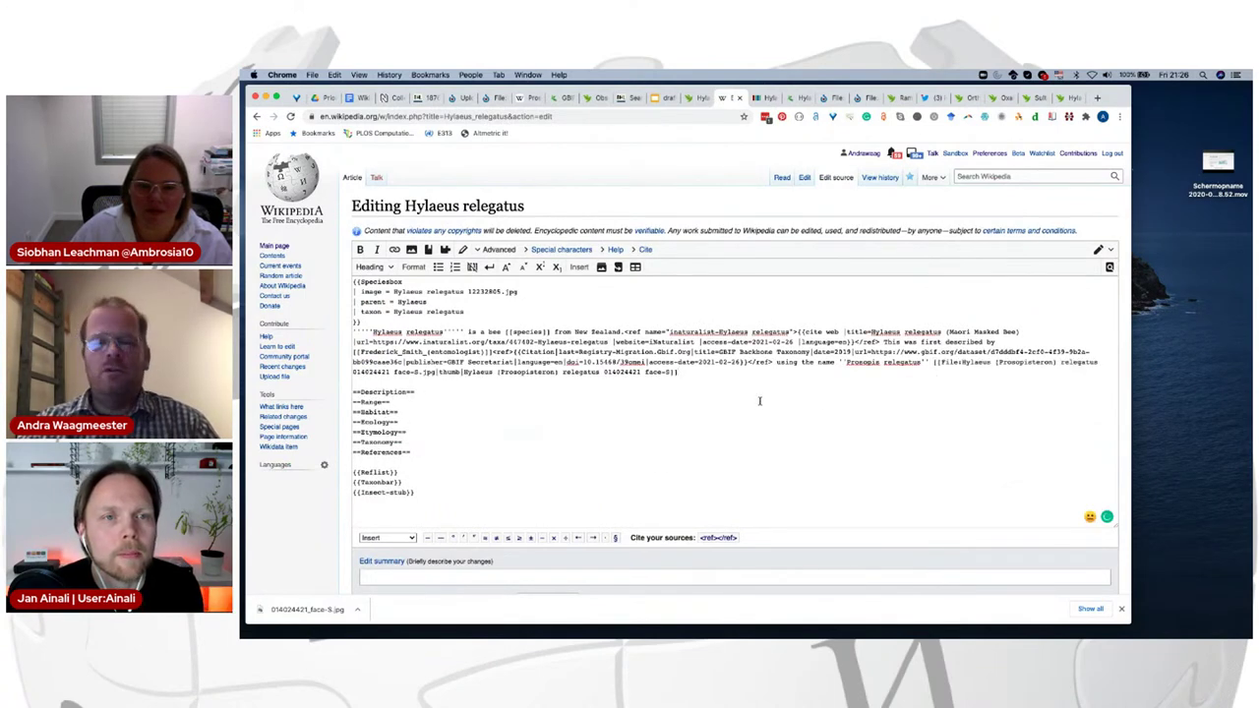
key(super+z)
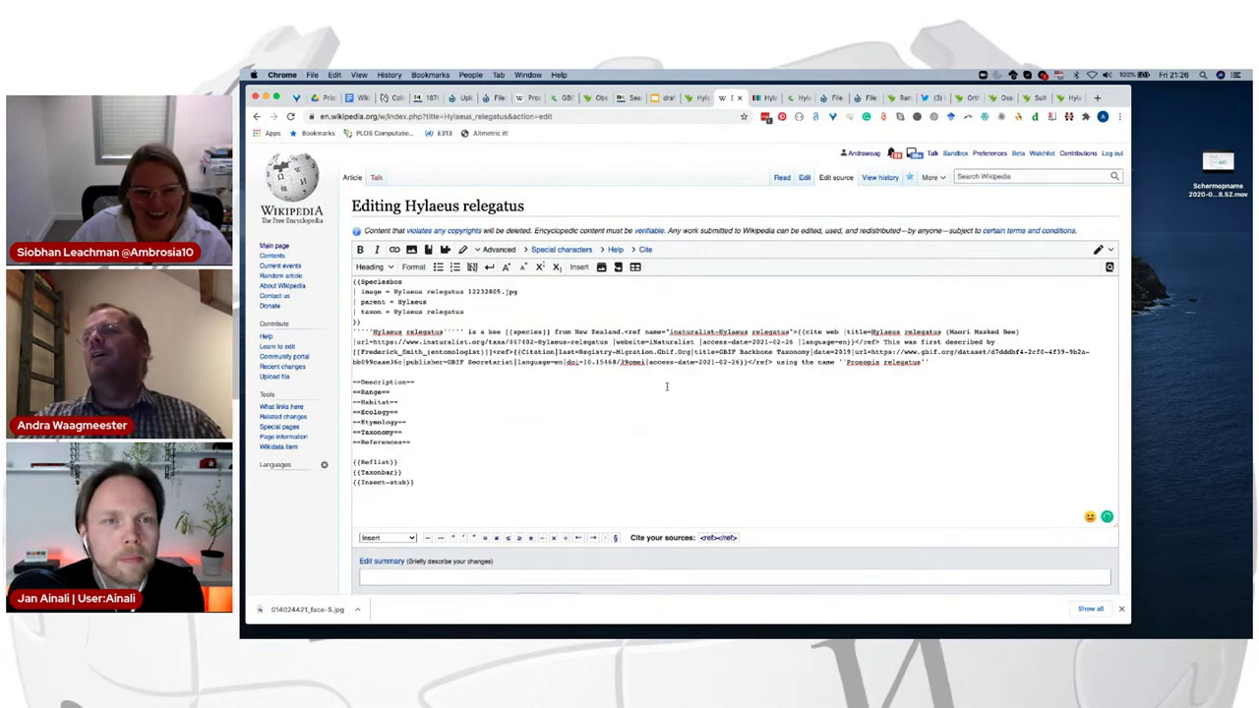
Step: Insert the thumbnail wikitext for "Hylaeus (Prosopisteron) relegatus 014024421 face-S.jpg" on a new line under the Taxonomy heading and publish the article
click(403, 433)
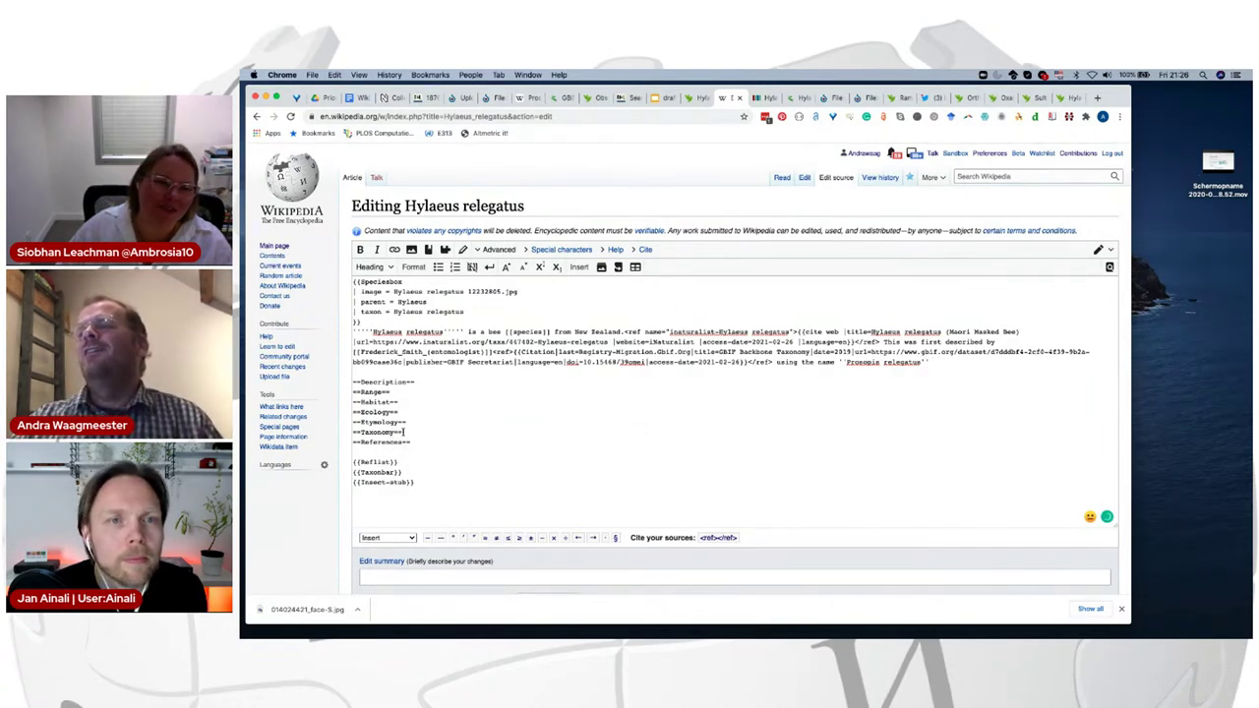
key(Return)
text([[File:Hylaeus (Prosopisteron) relegatus 014024421 face-S.jpg|thumb|Hylaeus (Prosopisteron) relegatus 014024421 face-S]])
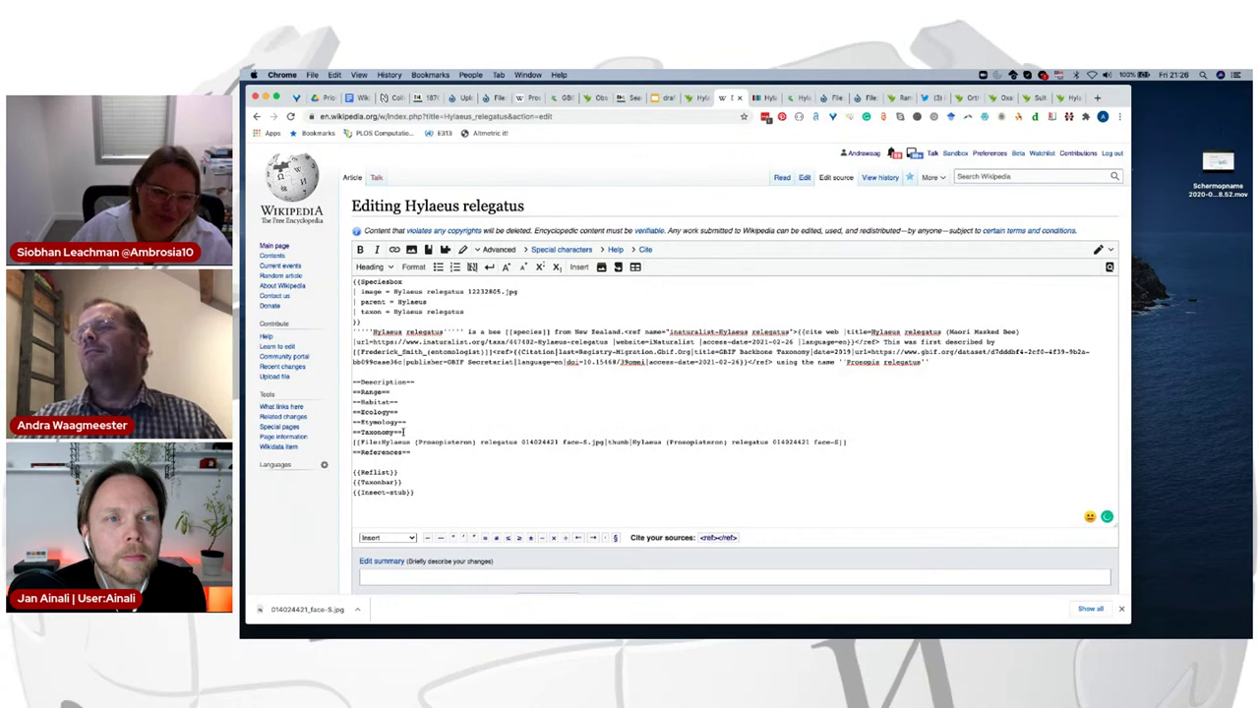
scroll(382, 532, down, 3)
click(391, 512)
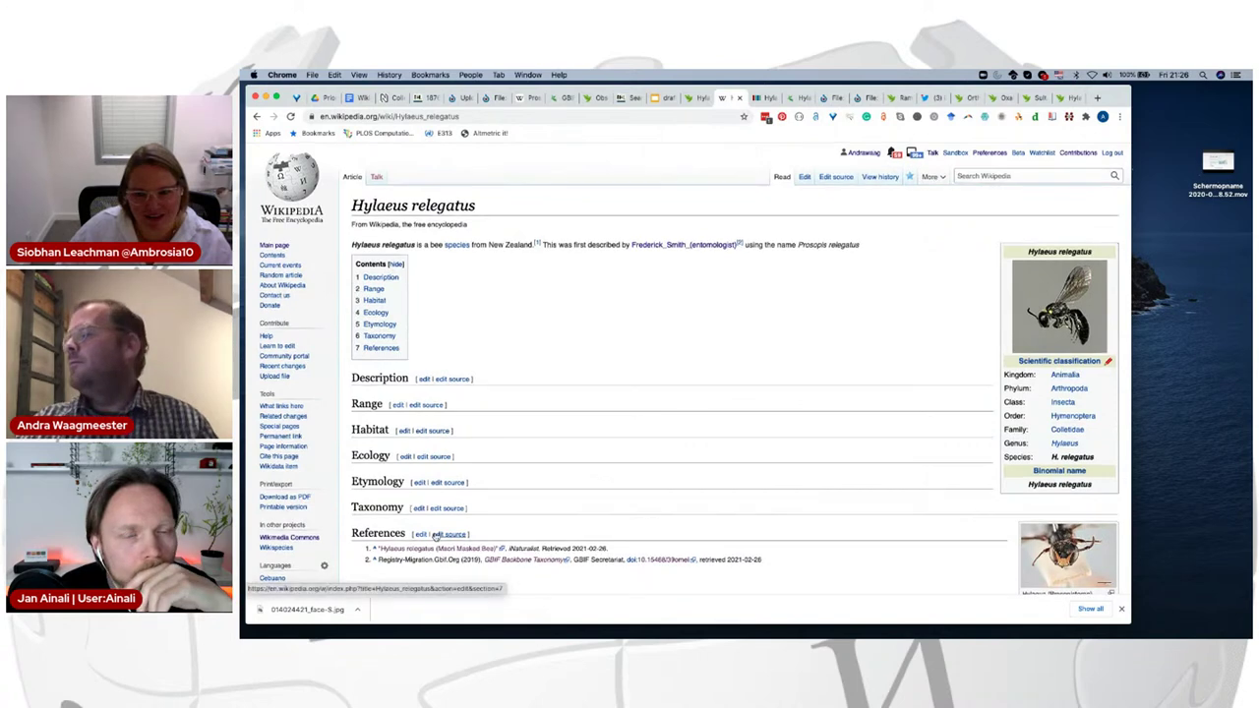
scroll(435, 534, down, 2)
scroll(436, 536, up, 1)
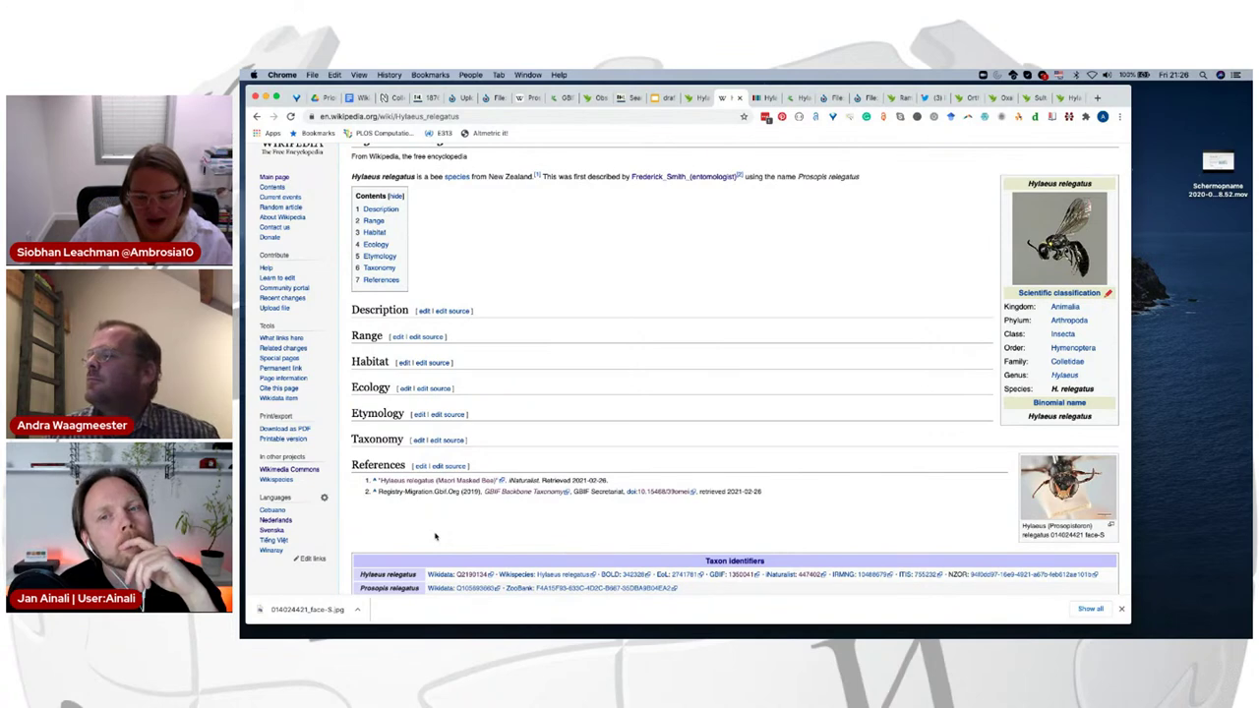
Step: Replace the specimen thumbnail's caption in the Taxonomy section's source with "Type specimen" and publish the change
click(418, 440)
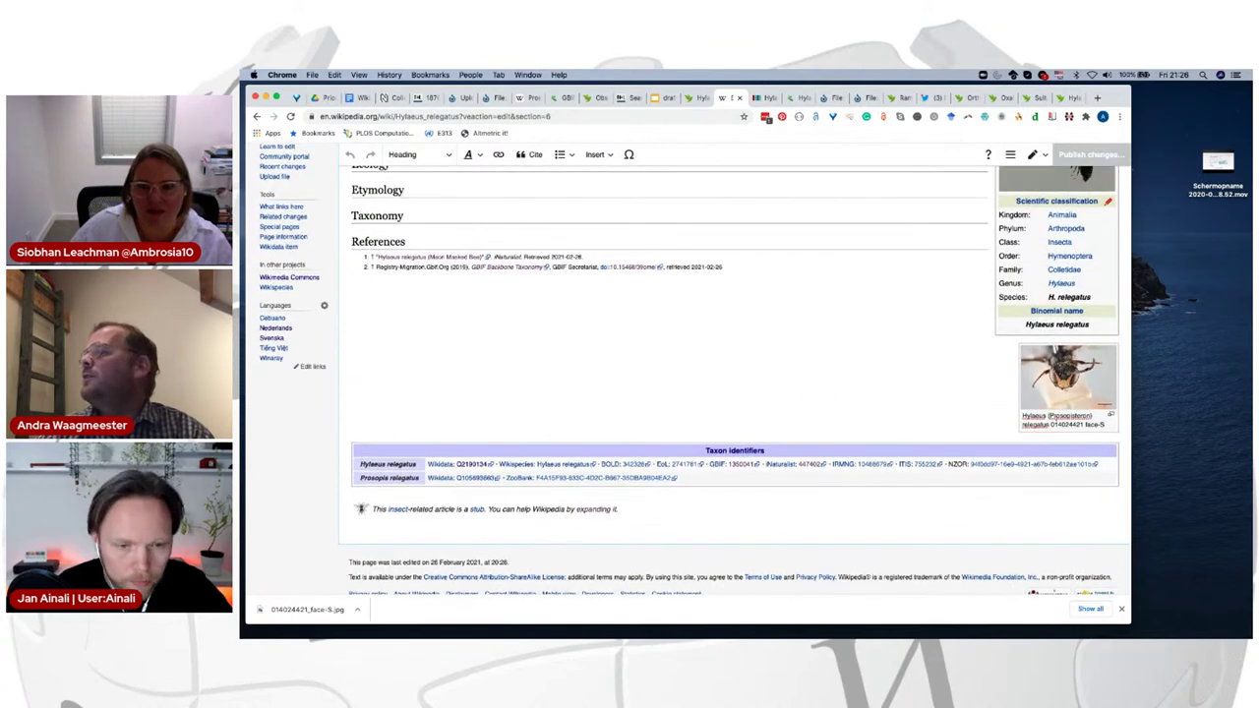
scroll(883, 385, up, 3)
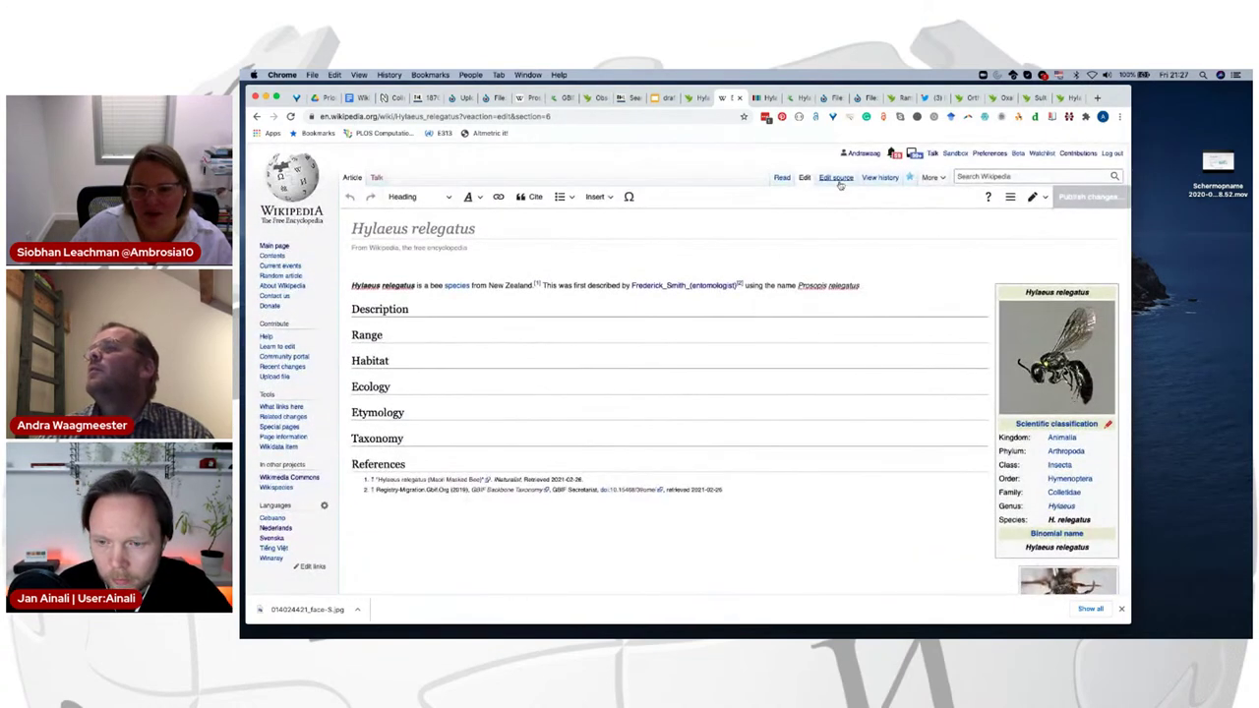
click(837, 180)
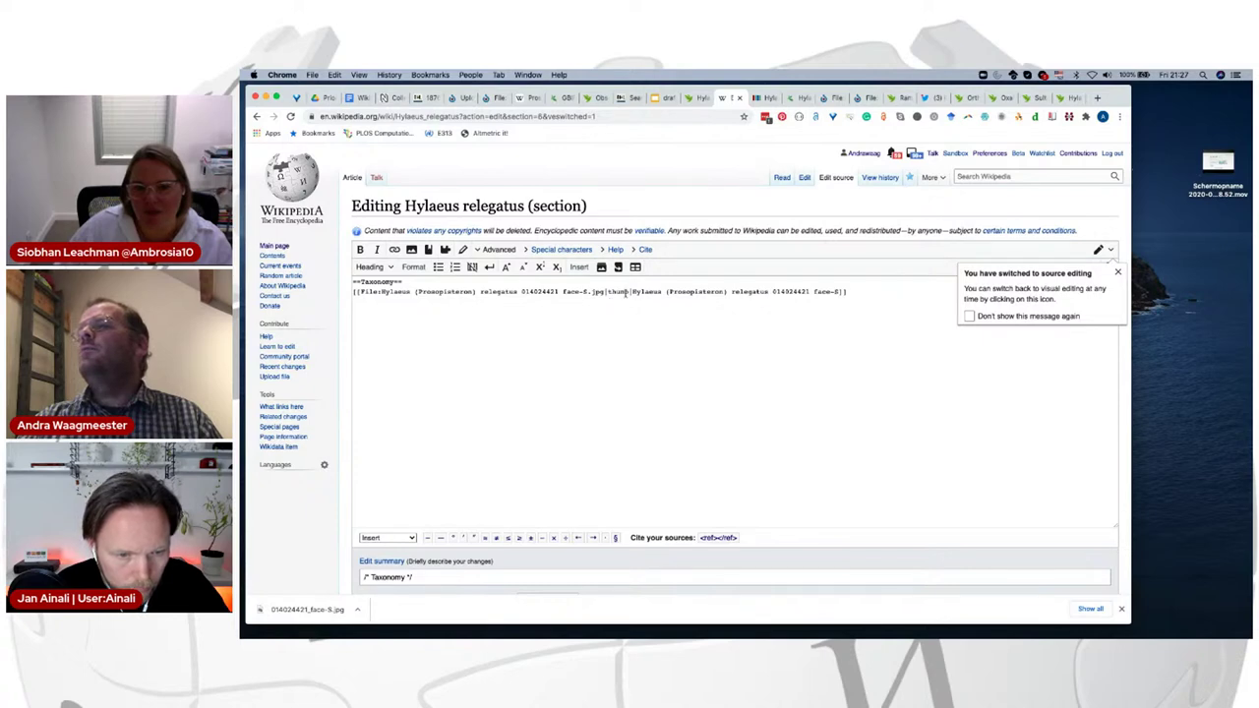
drag(632, 293, 838, 292)
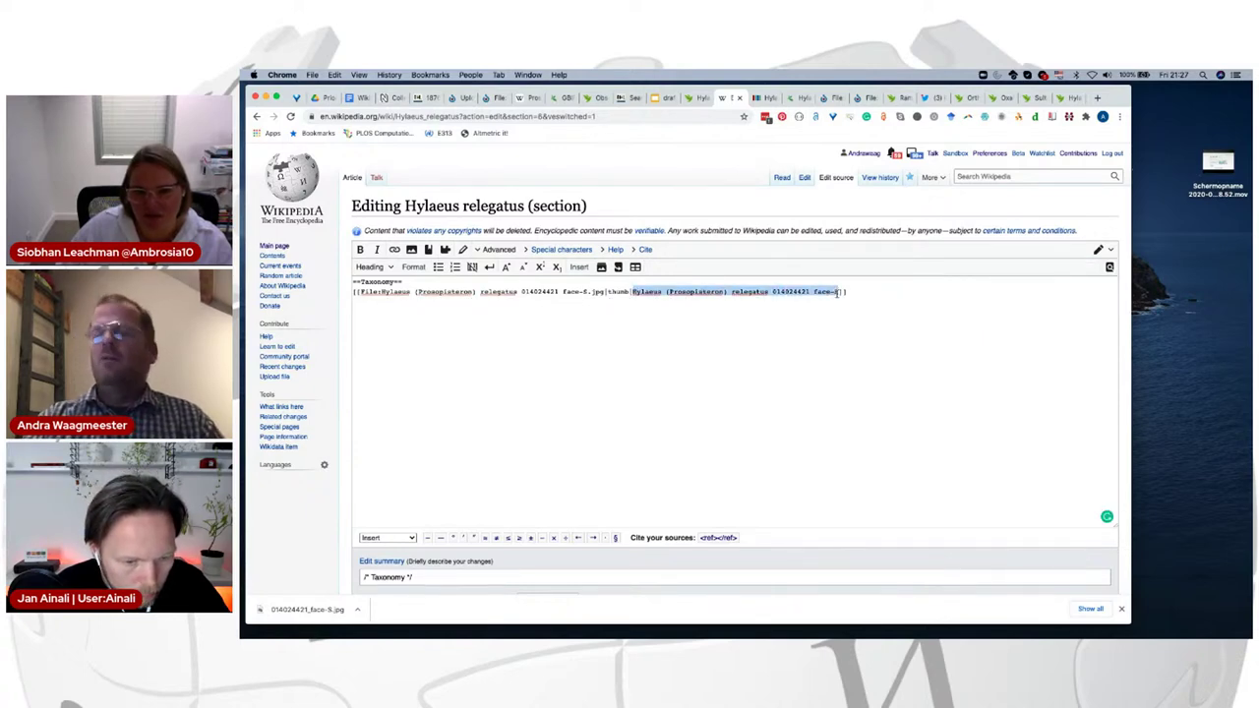
text(Type specimen)
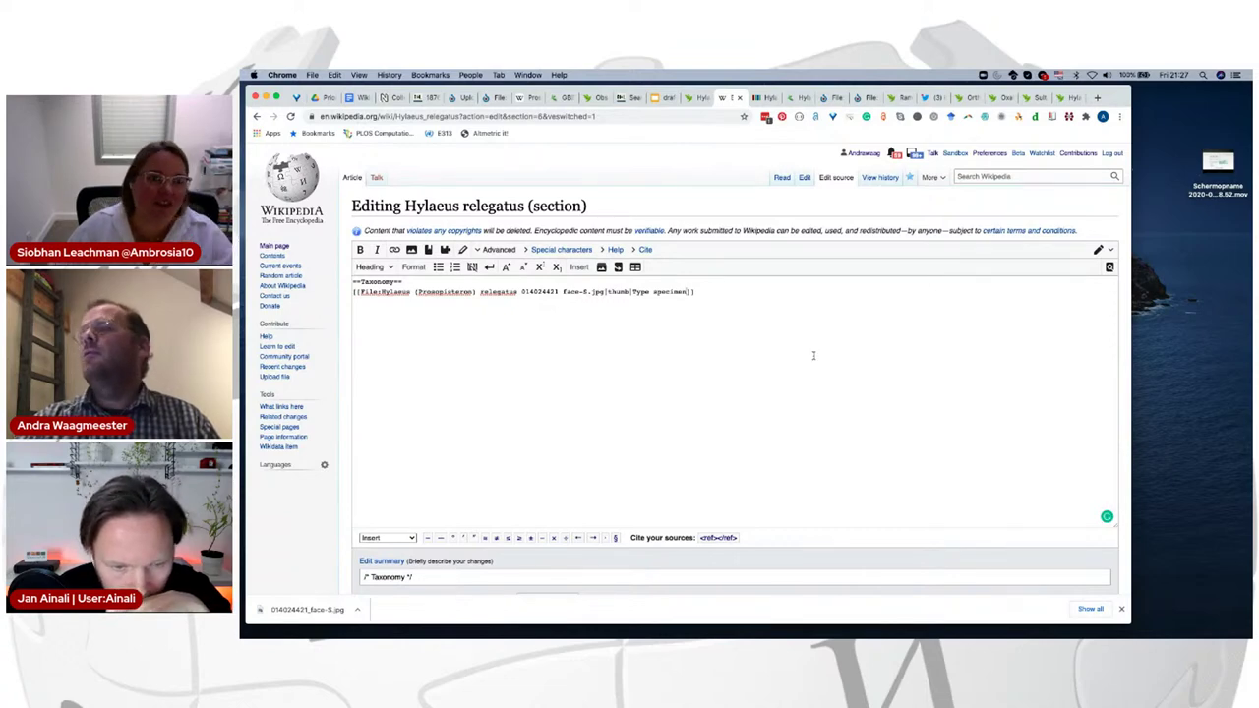
scroll(815, 353, down, 3)
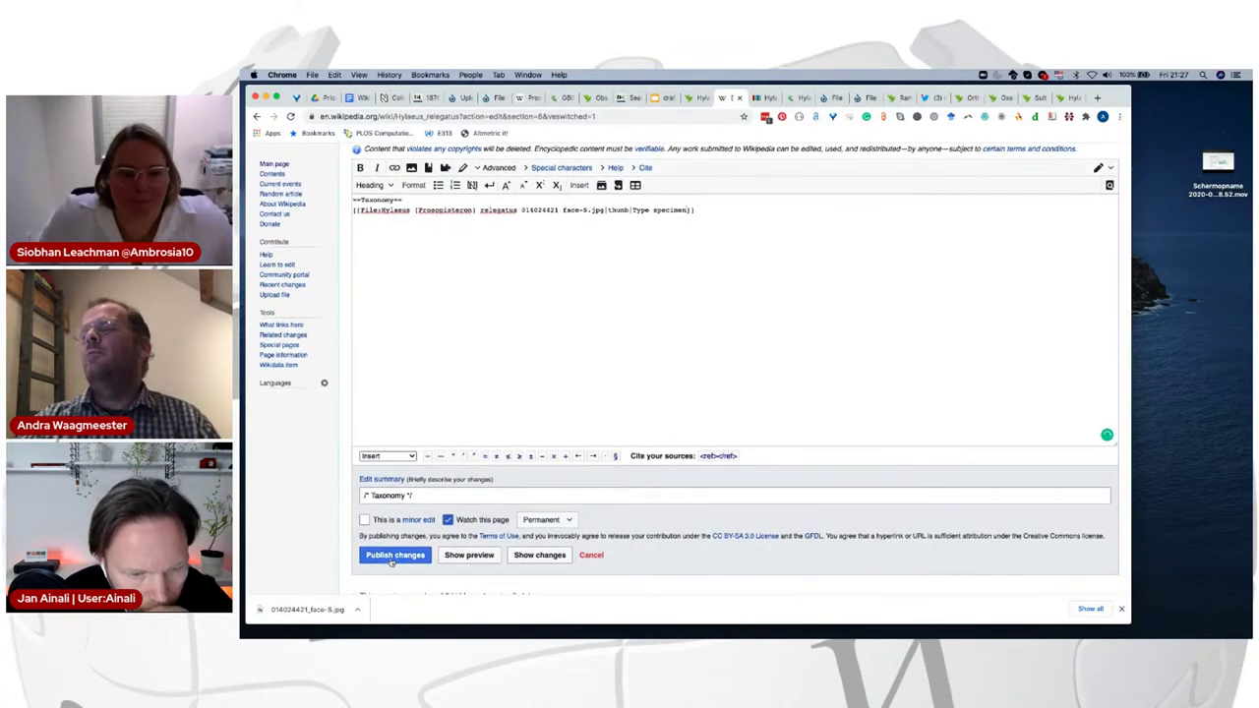
click(391, 557)
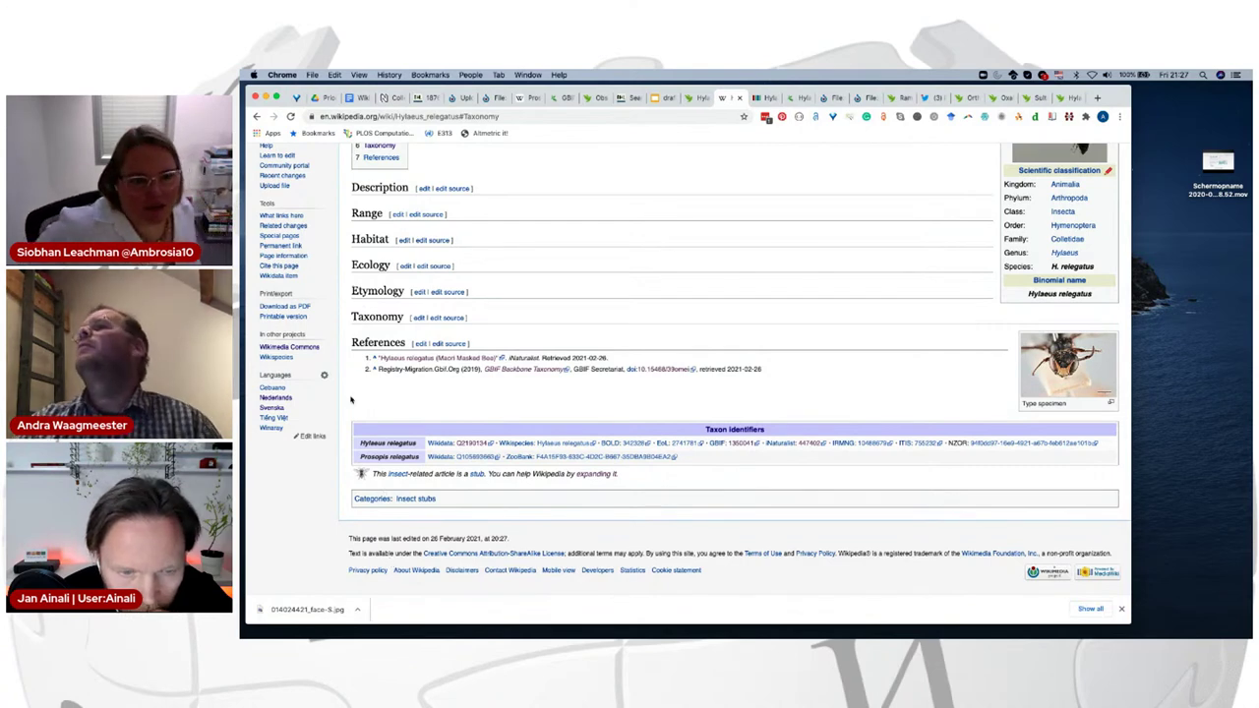
Step: Switch to the Hylaeus relegatus item on Wikidata and start adding a new statement below parent taxon
click(764, 98)
scroll(627, 297, down, 6)
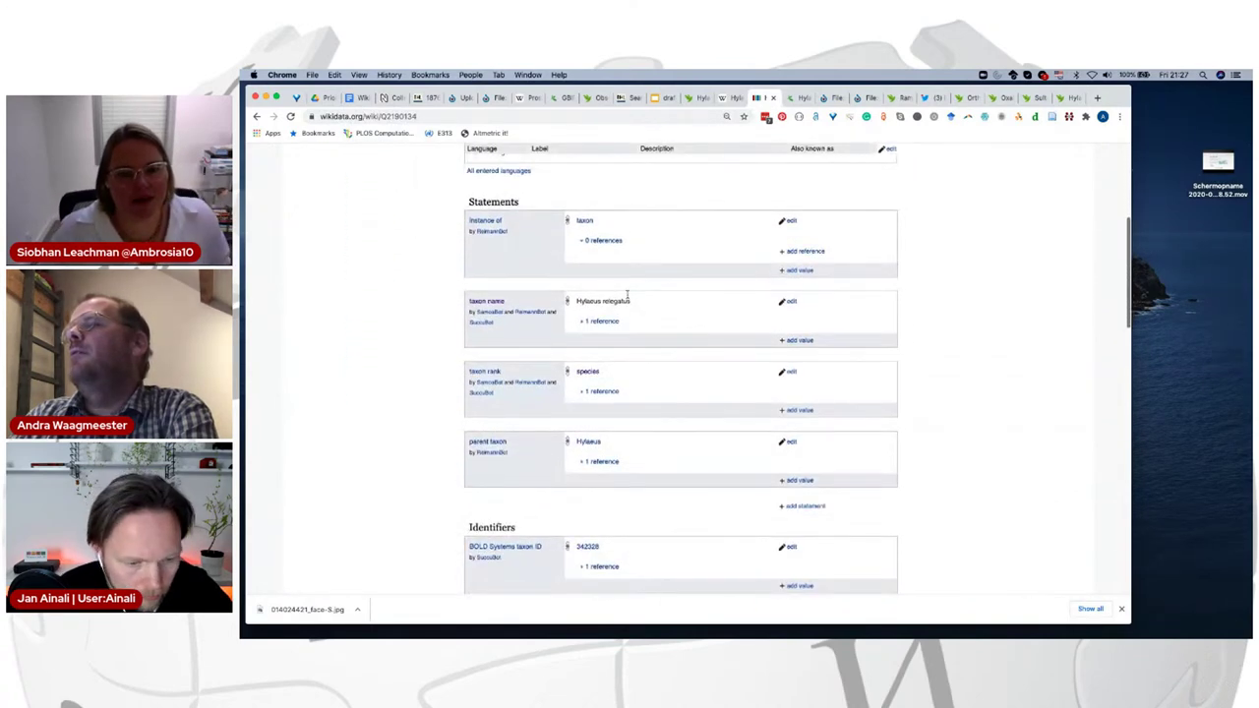
click(801, 505)
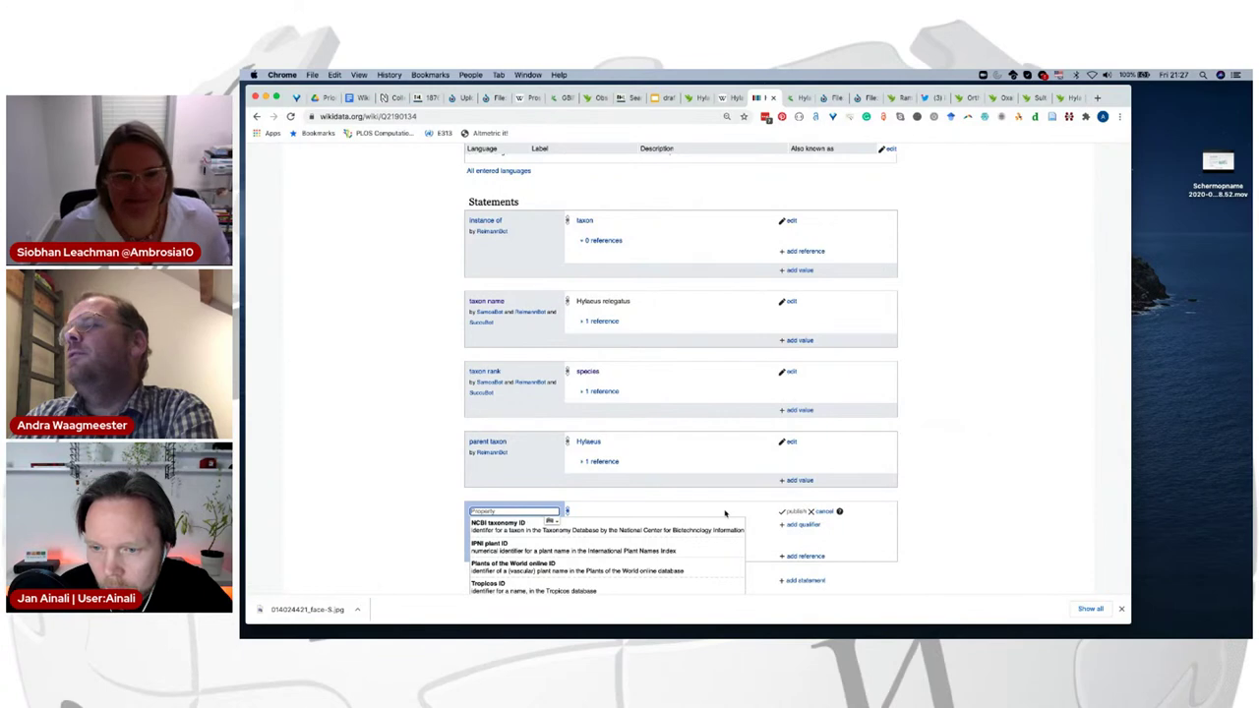
scroll(640, 472, down, 2)
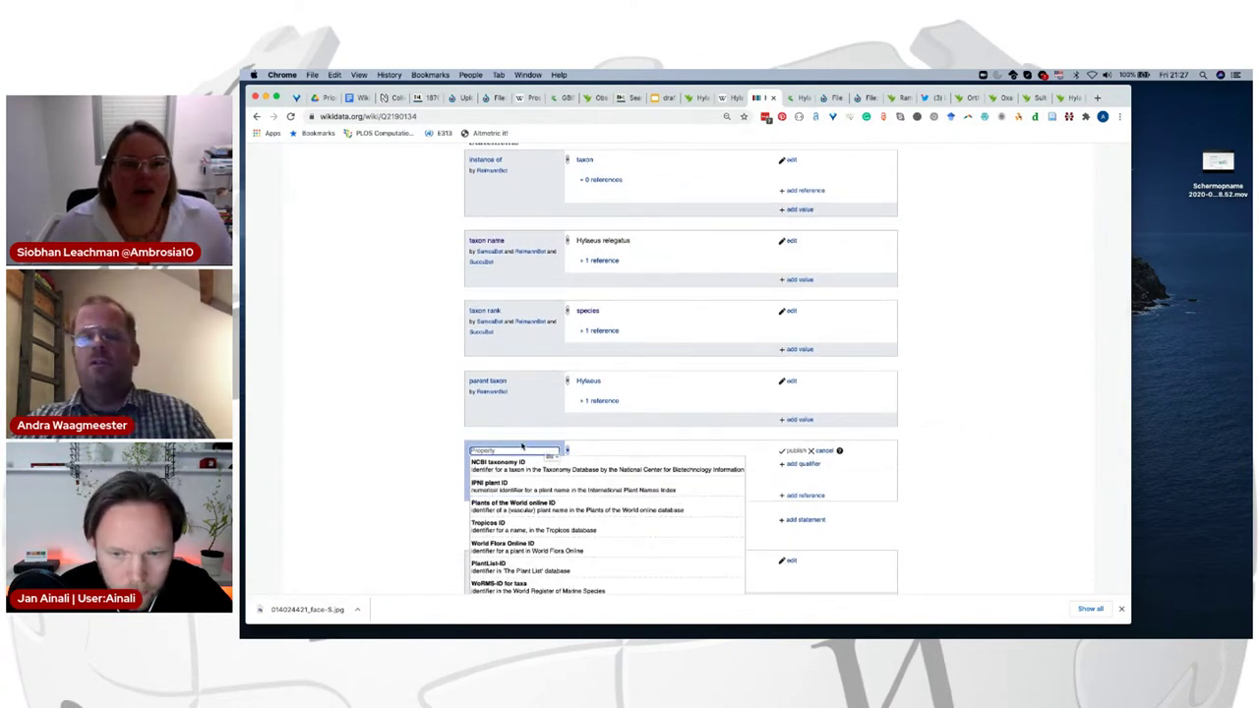
text(desc)
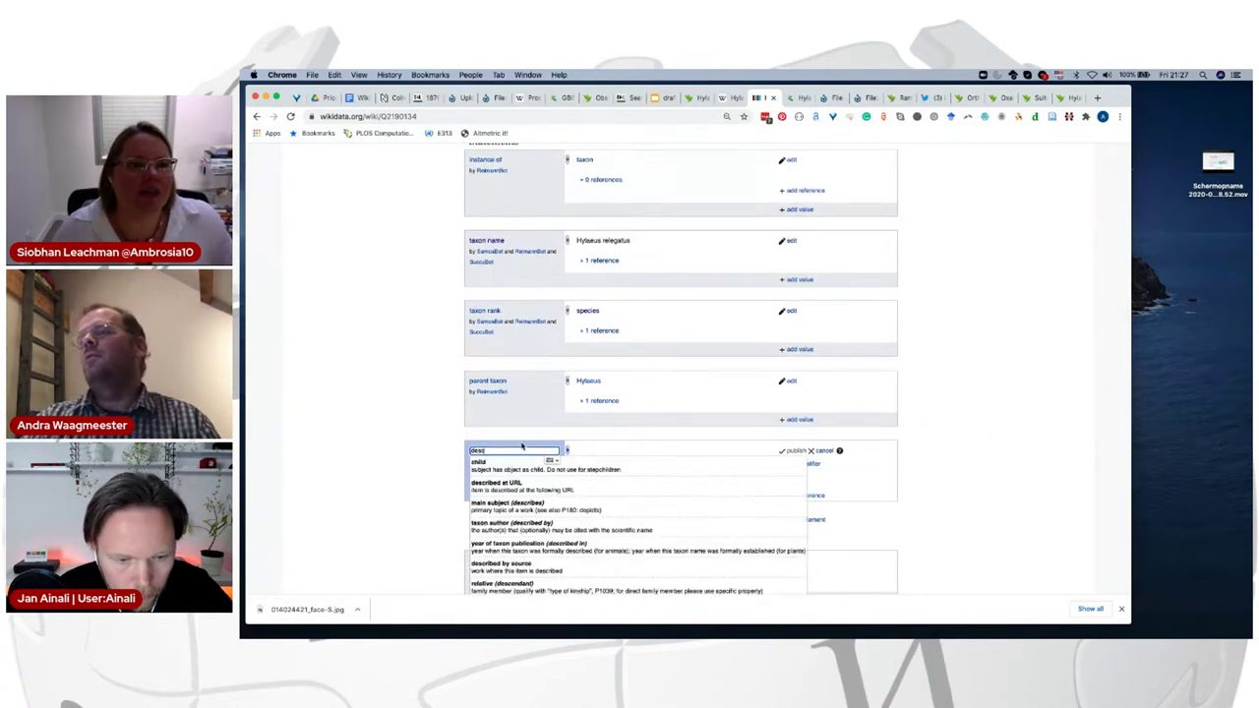
key(BackSpace)
key(BackSpace)
key(BackSpace)
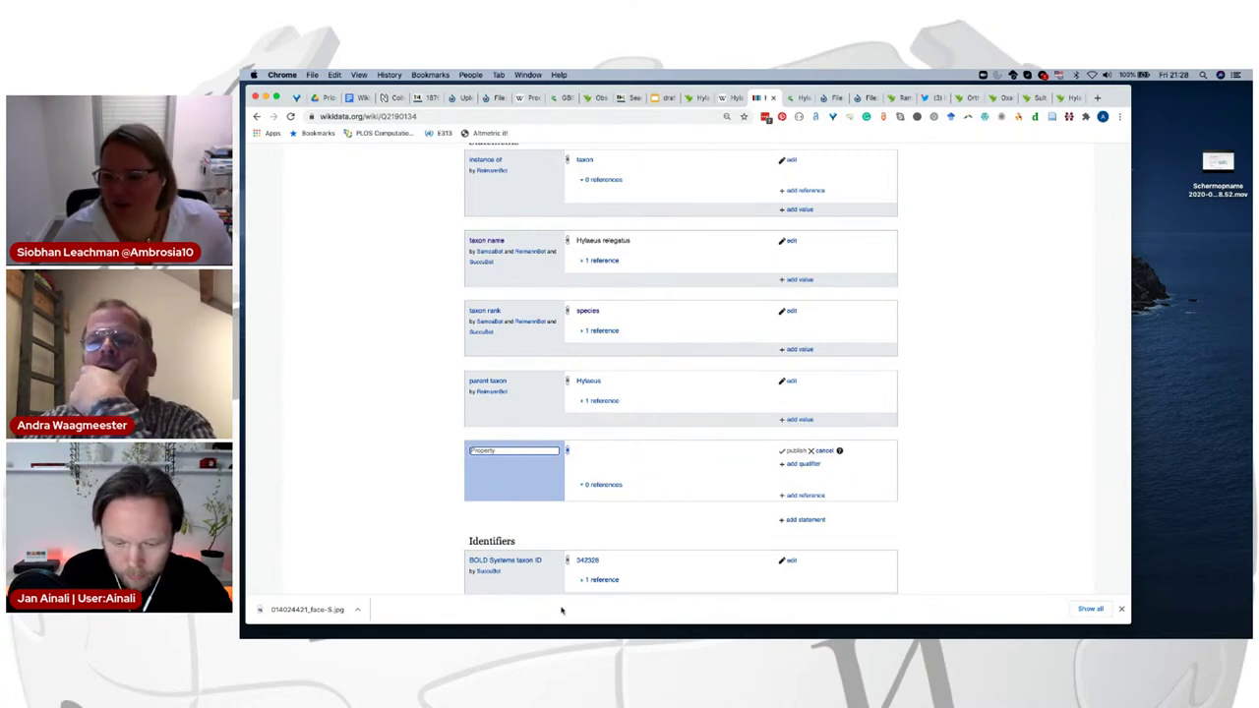
Step: Set the new statement's property to "publication in which this taxon name was established"
key(super+Tab)
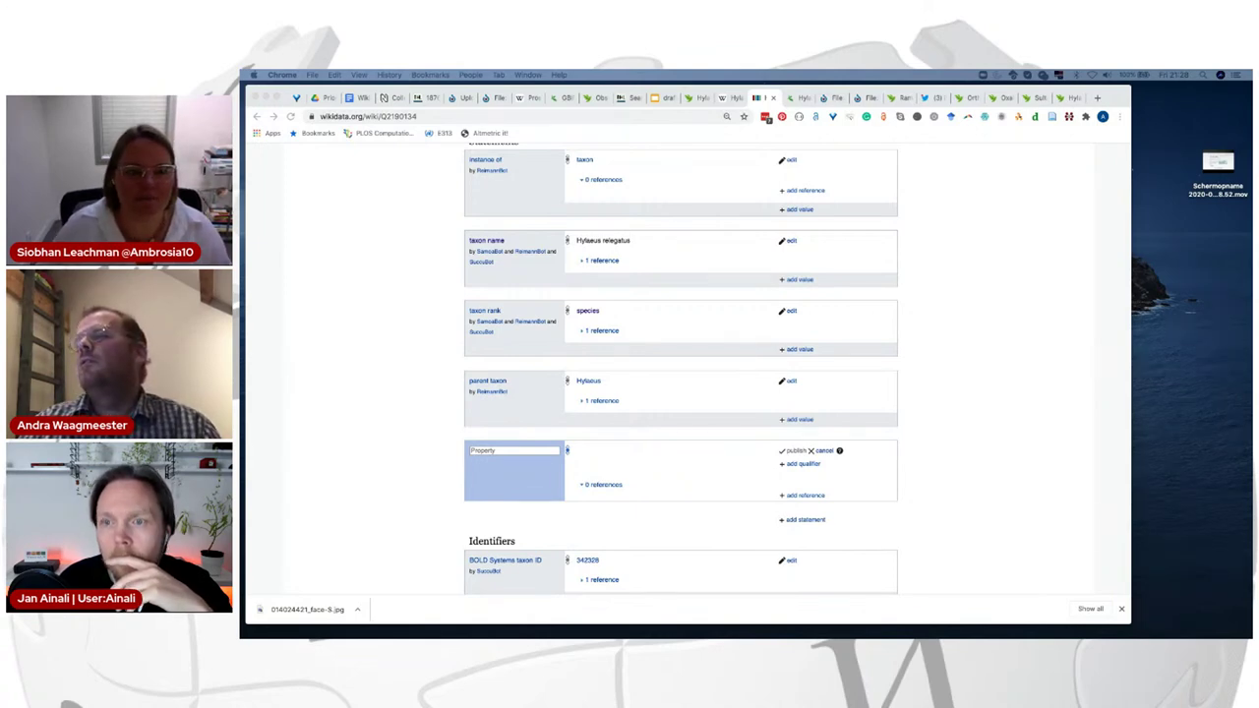
click(482, 454)
text(publication in which this taxon name was established)
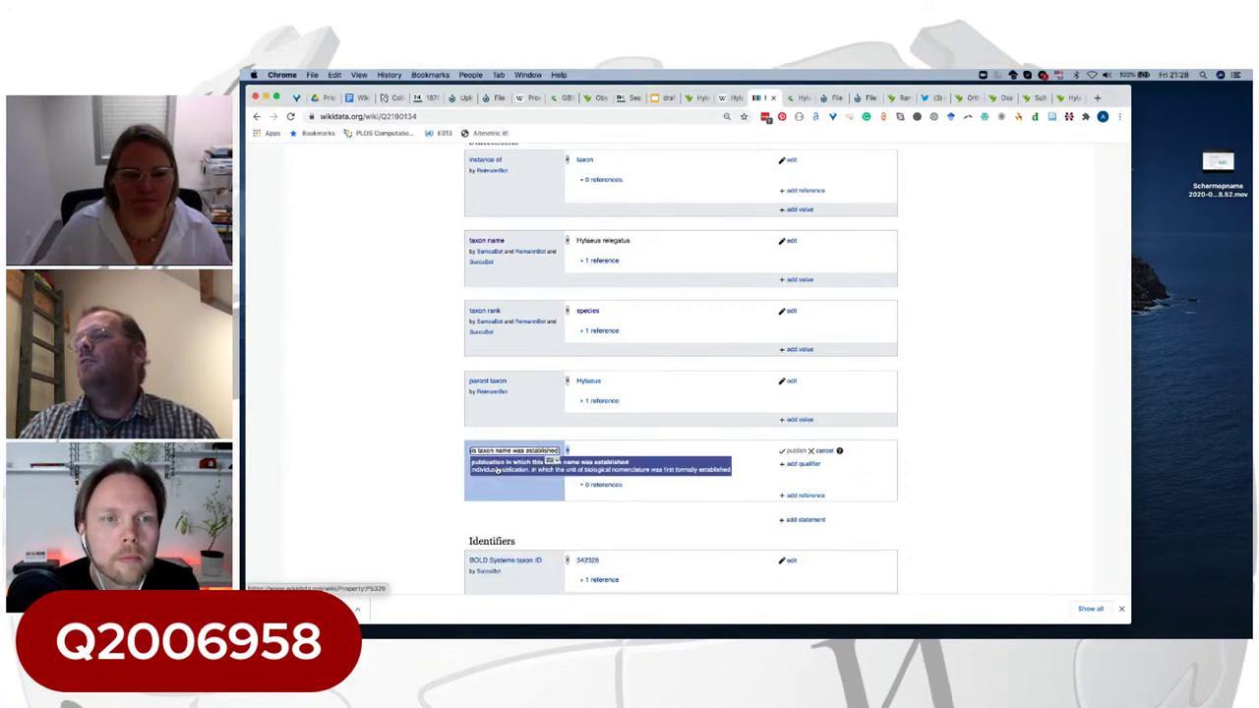
click(498, 469)
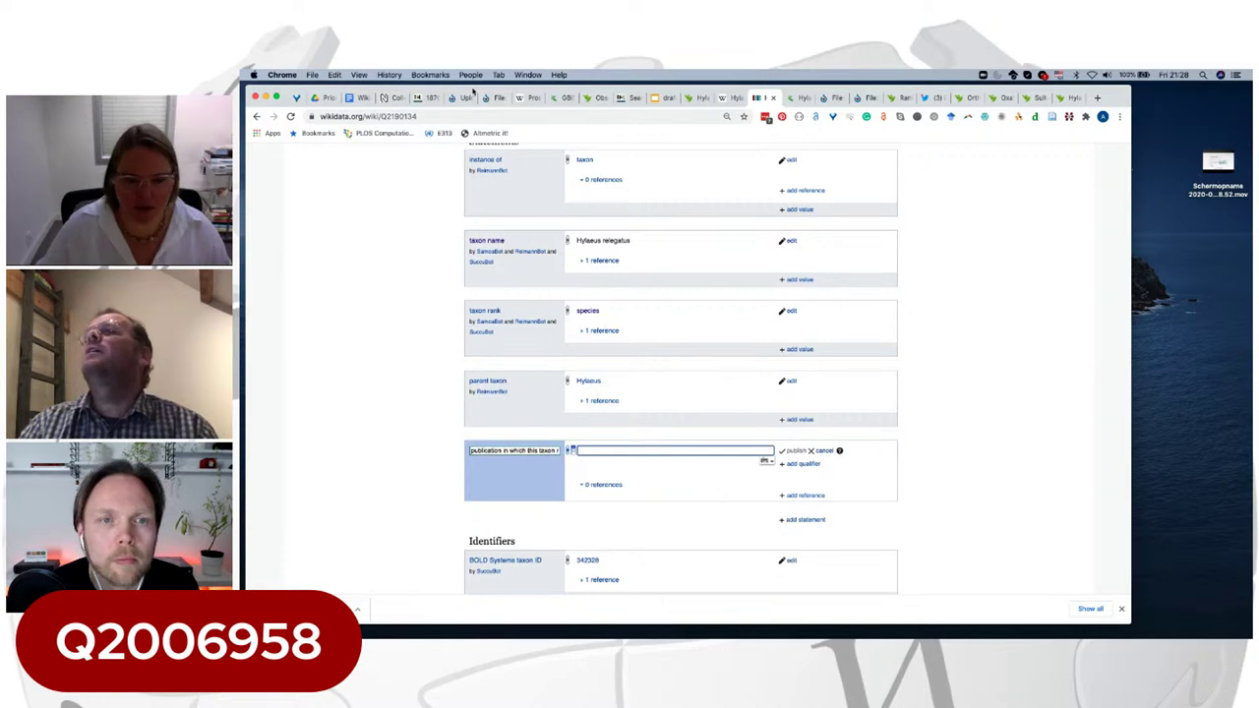
Step: Open the Biodiversity Heritage Library details page for article IX, "Descriptions of new species of Hymenopterous Insects of New Zealand", from the scanned 1876 volume
click(420, 98)
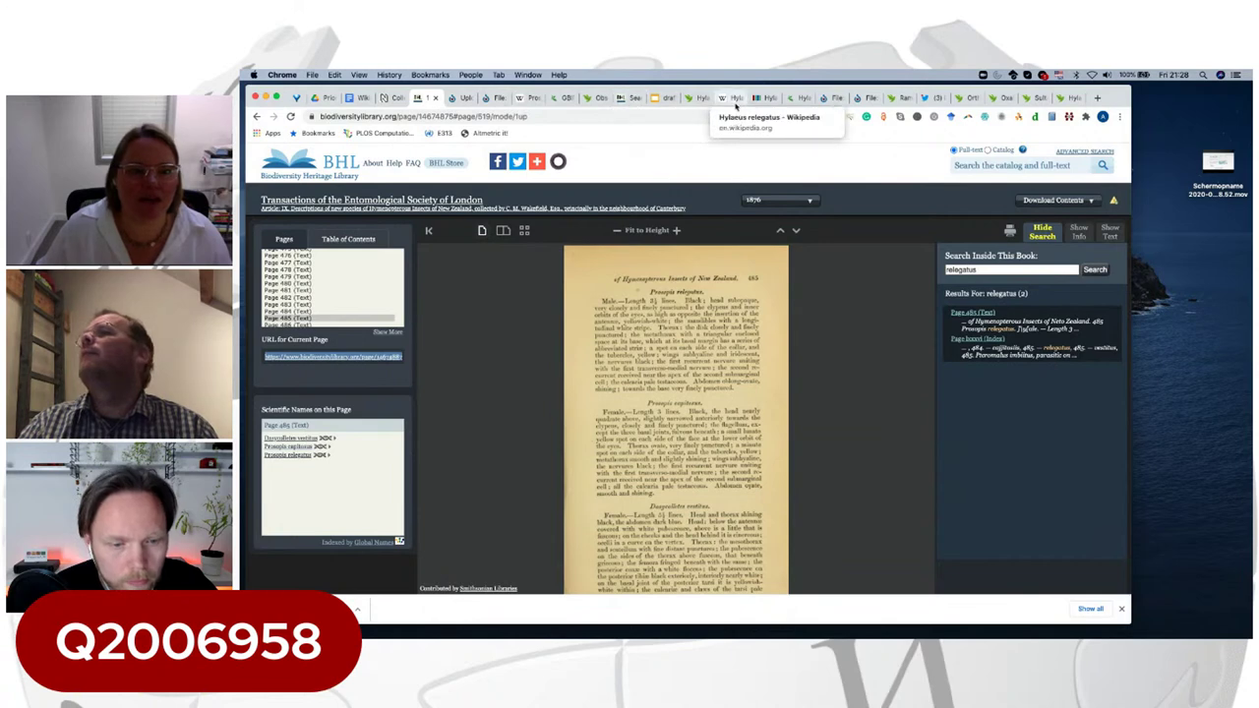
click(758, 99)
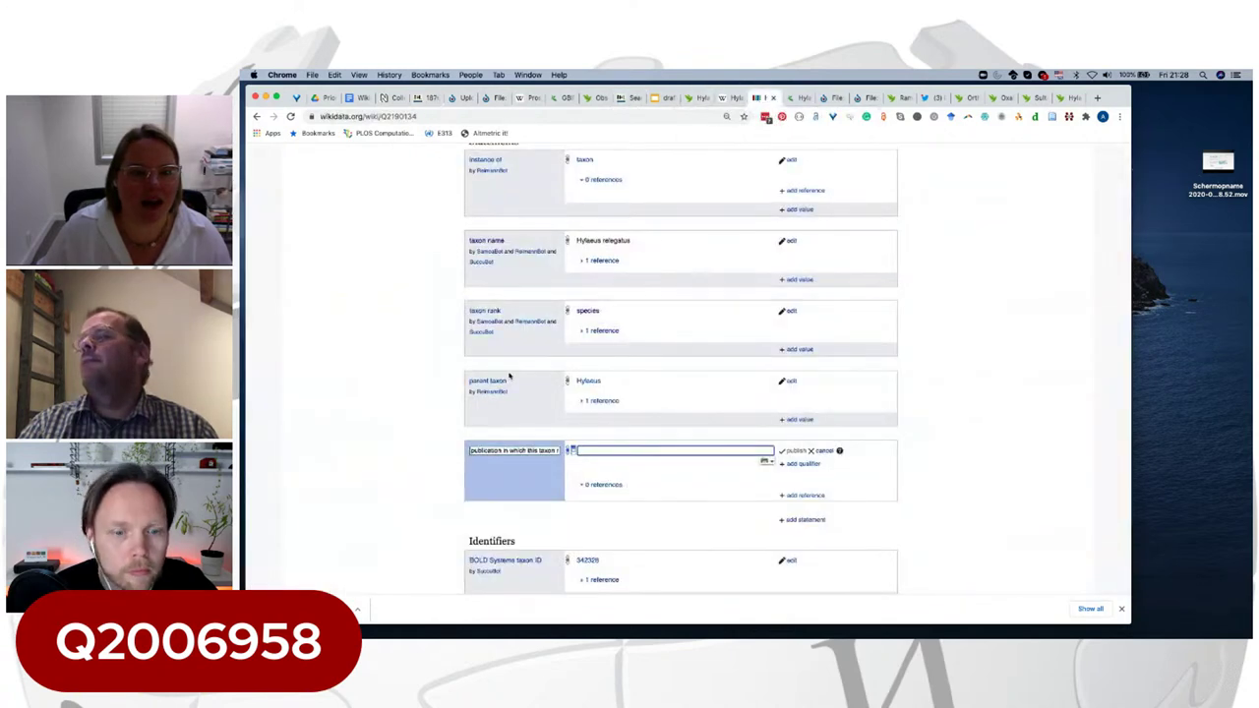
click(397, 98)
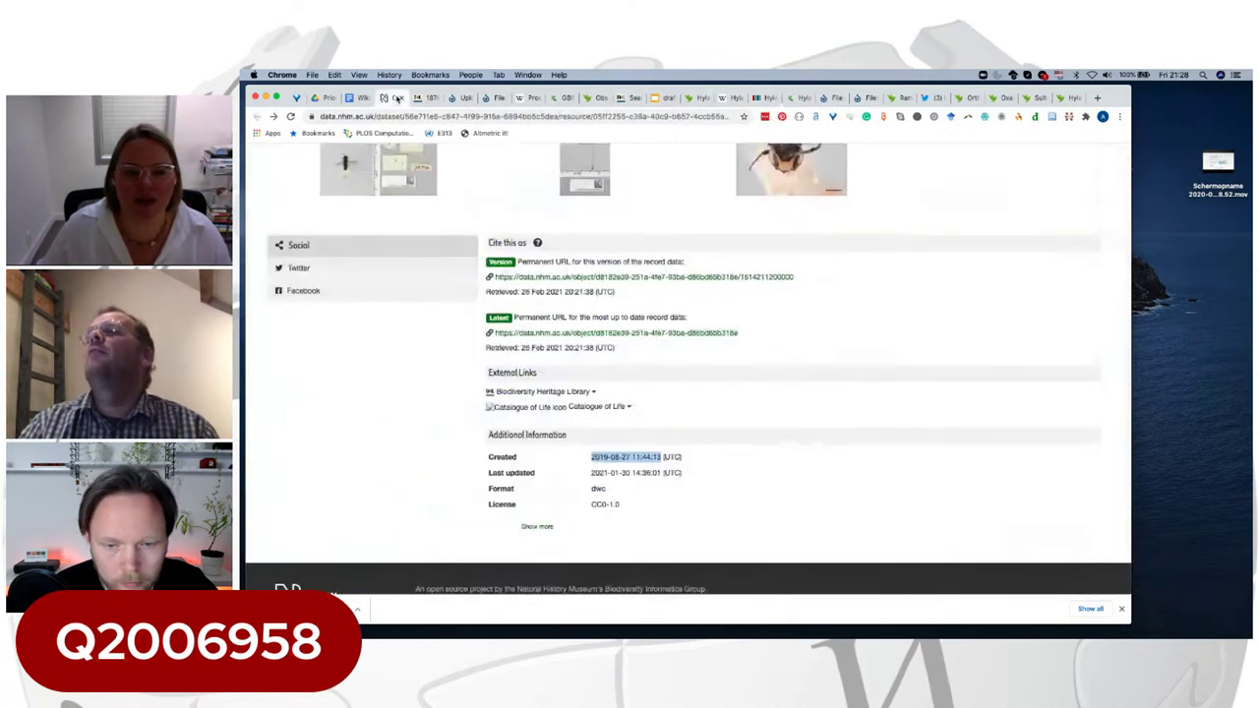
click(429, 99)
scroll(399, 296, down, 1)
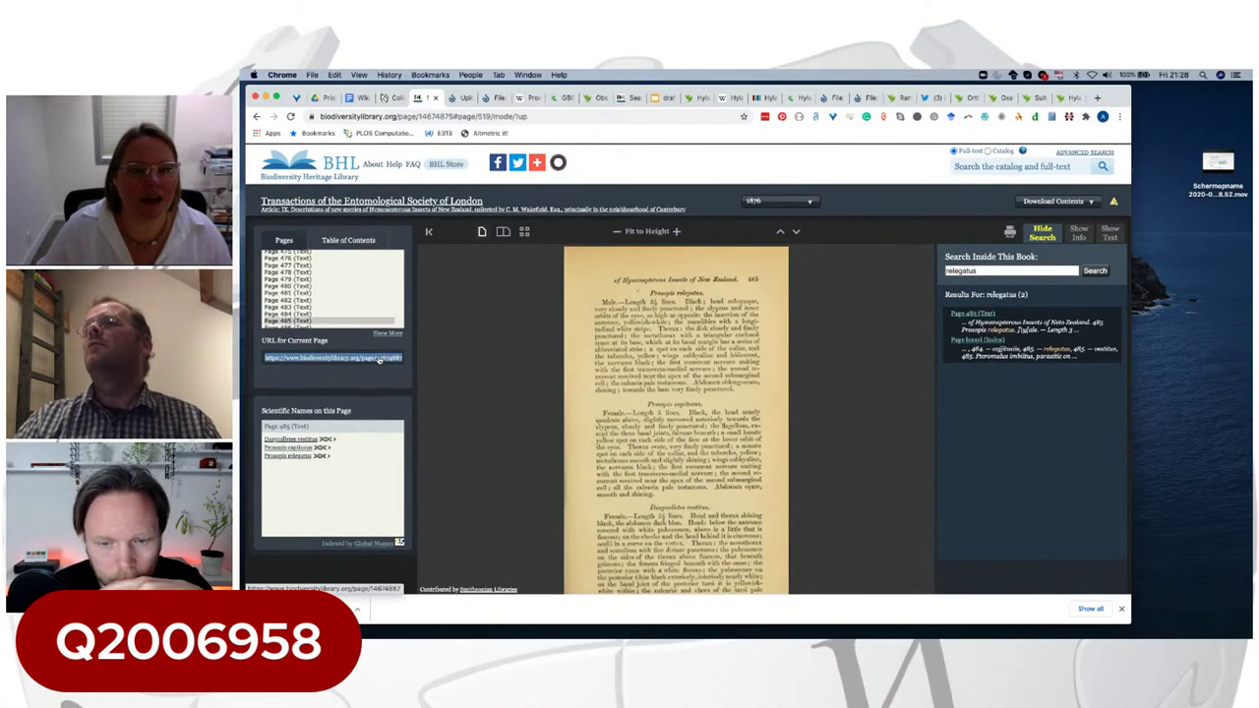
click(259, 209)
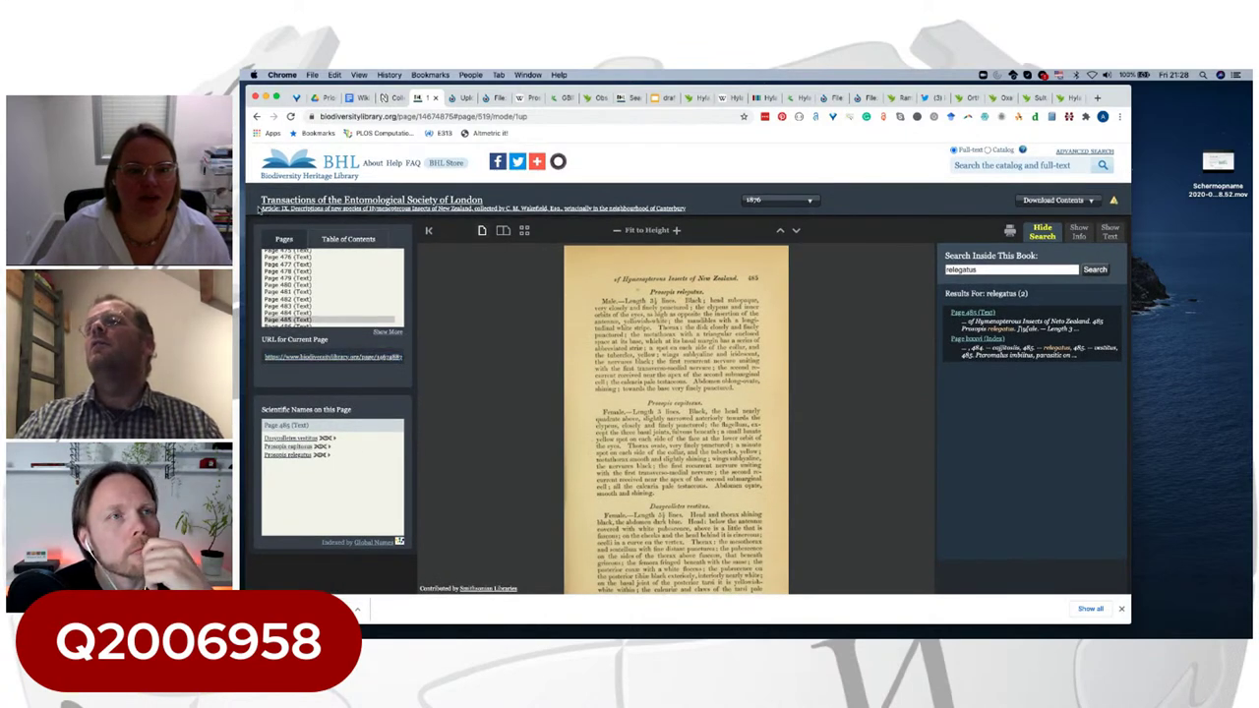
drag(261, 211, 484, 197)
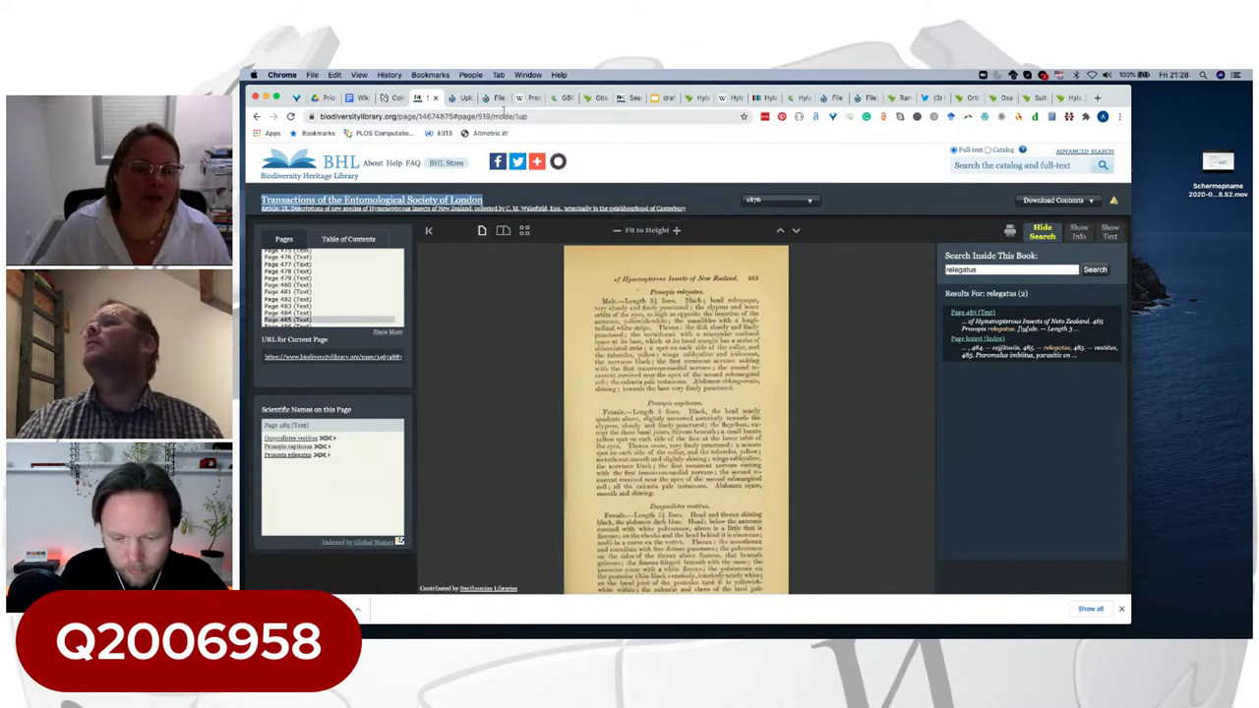
key(super+equal)
key(super+equal)
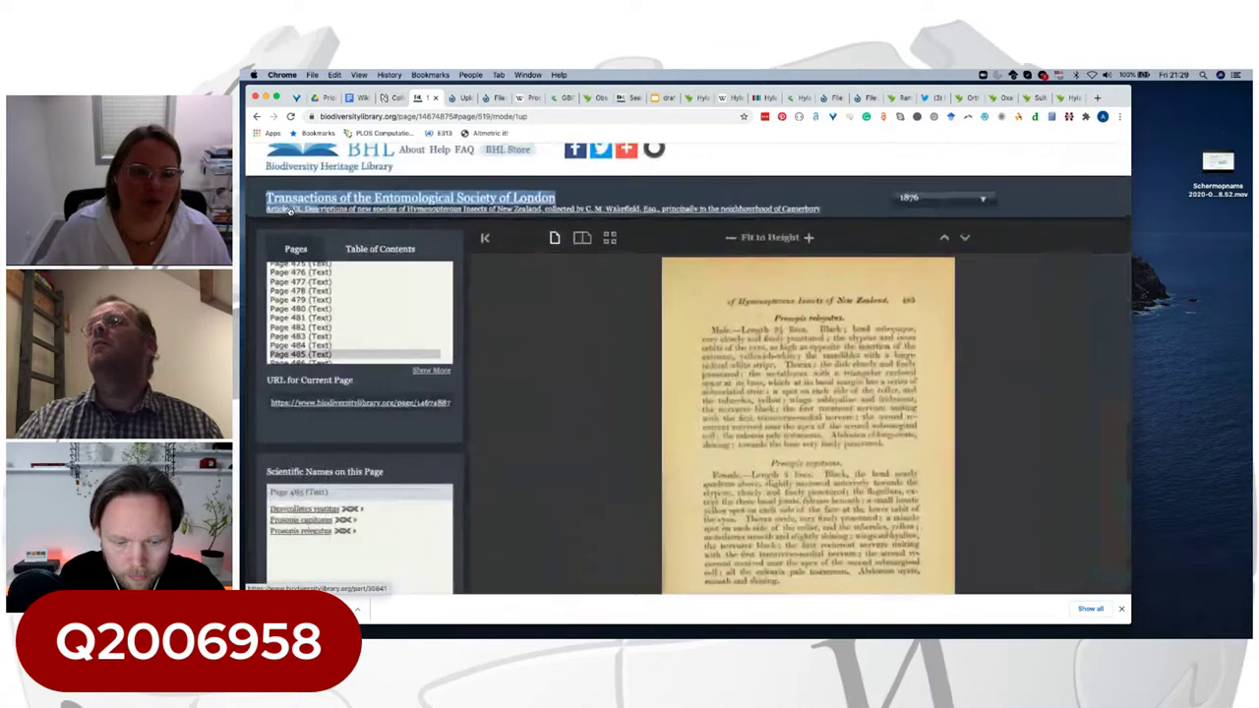
click(271, 216)
triple_click(272, 214)
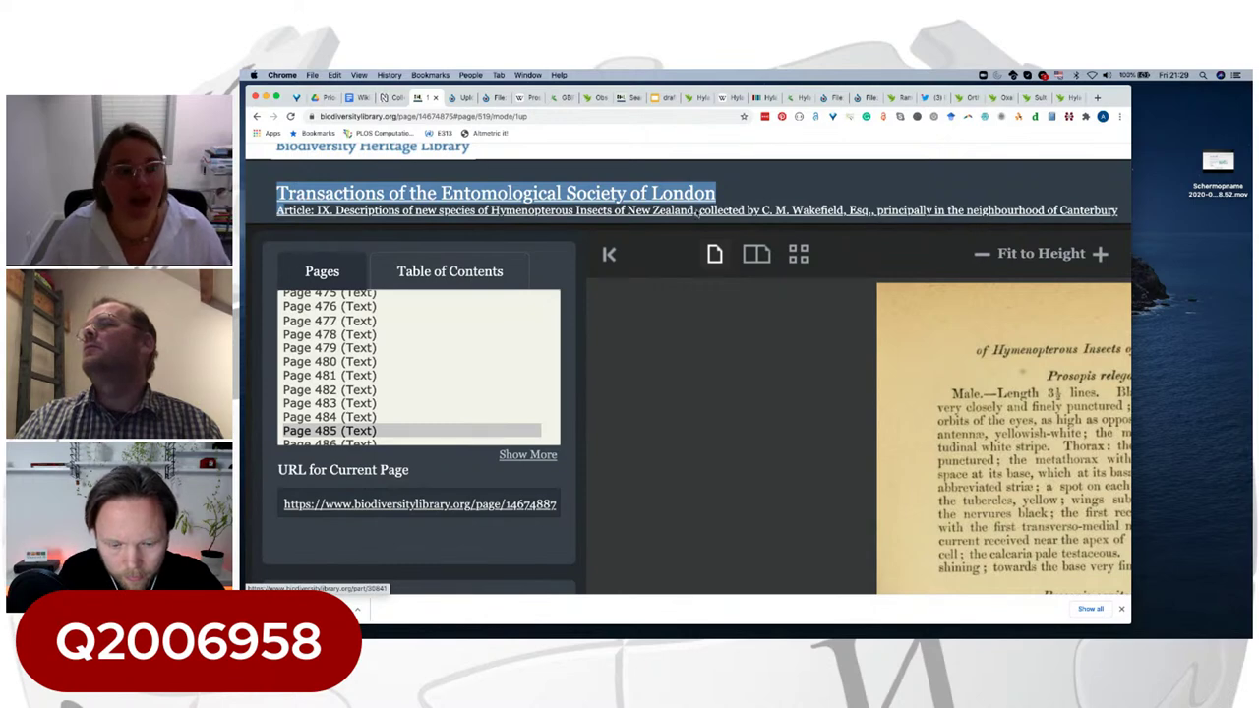
click(697, 211)
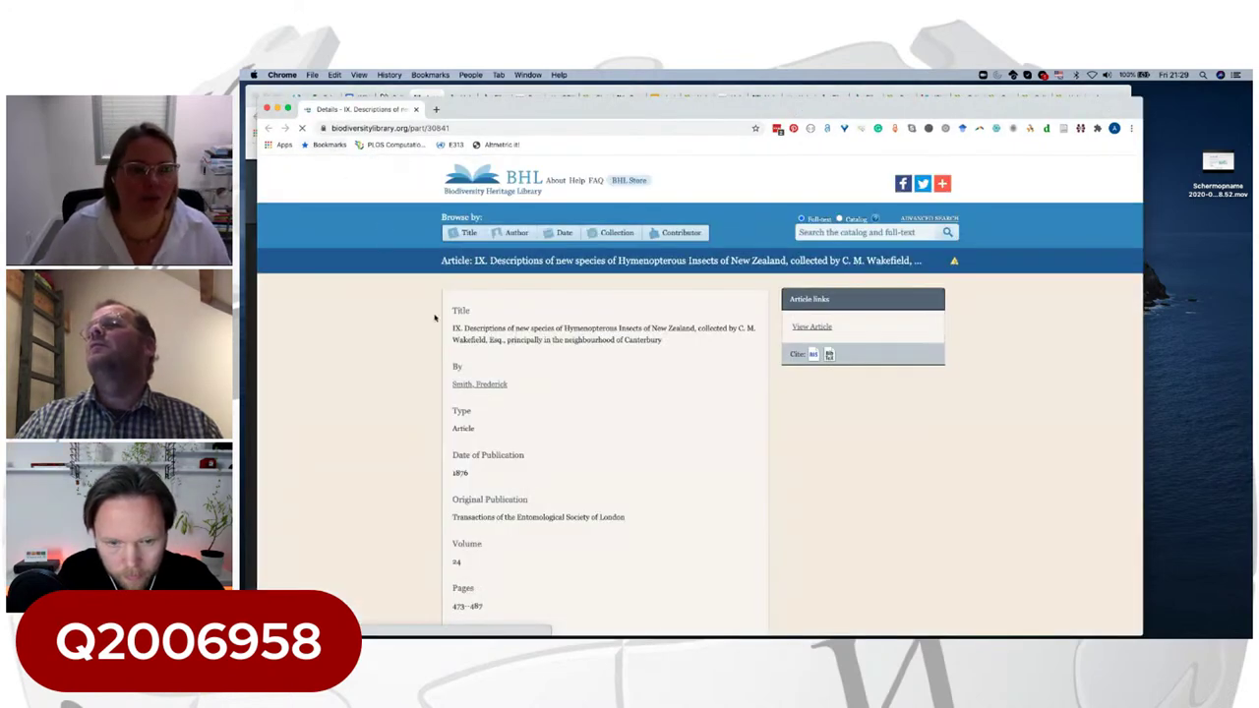
Step: Copy the article's full title, choose the matching scientific article as the new Wikidata statement's value, and publish the statement
drag(451, 328, 677, 339)
key(super+c)
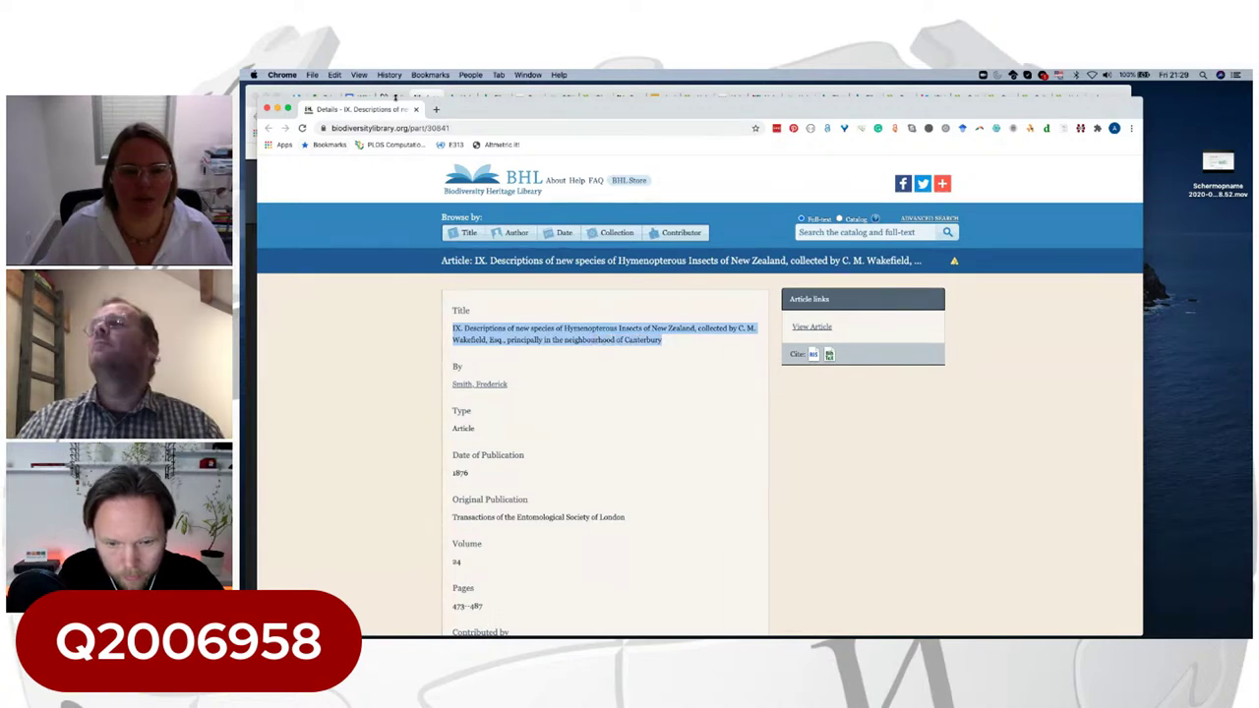
click(266, 108)
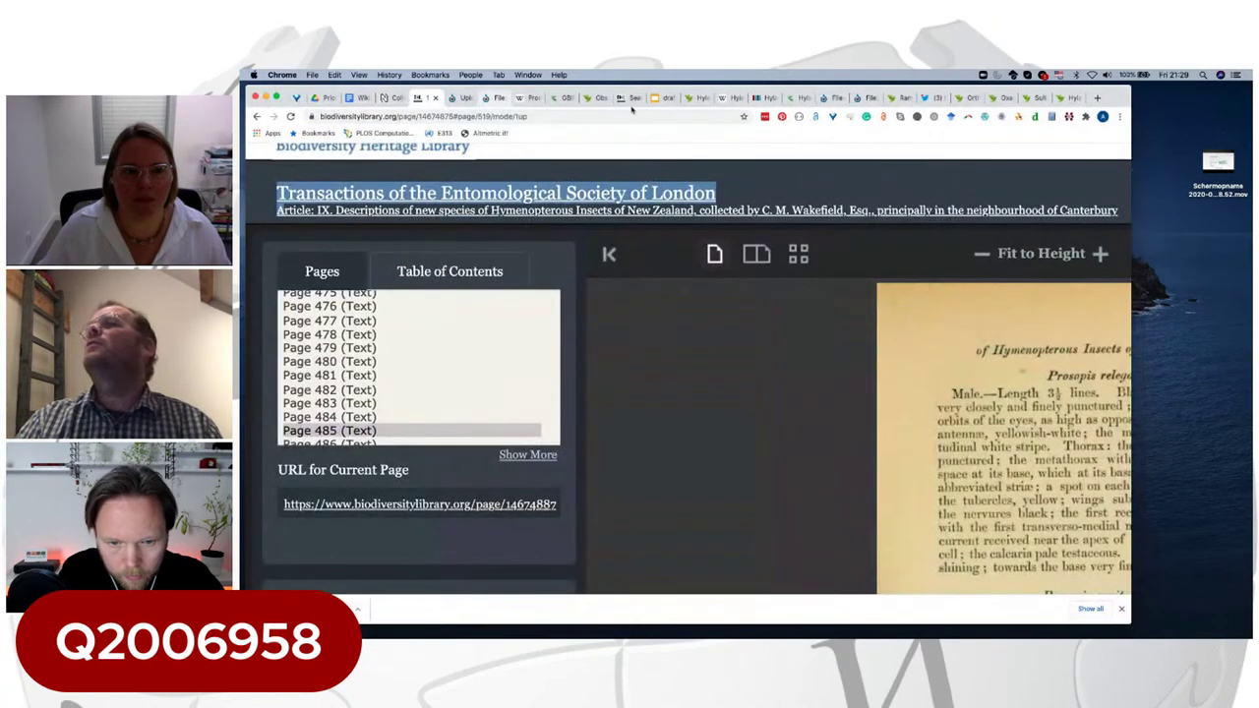
click(761, 99)
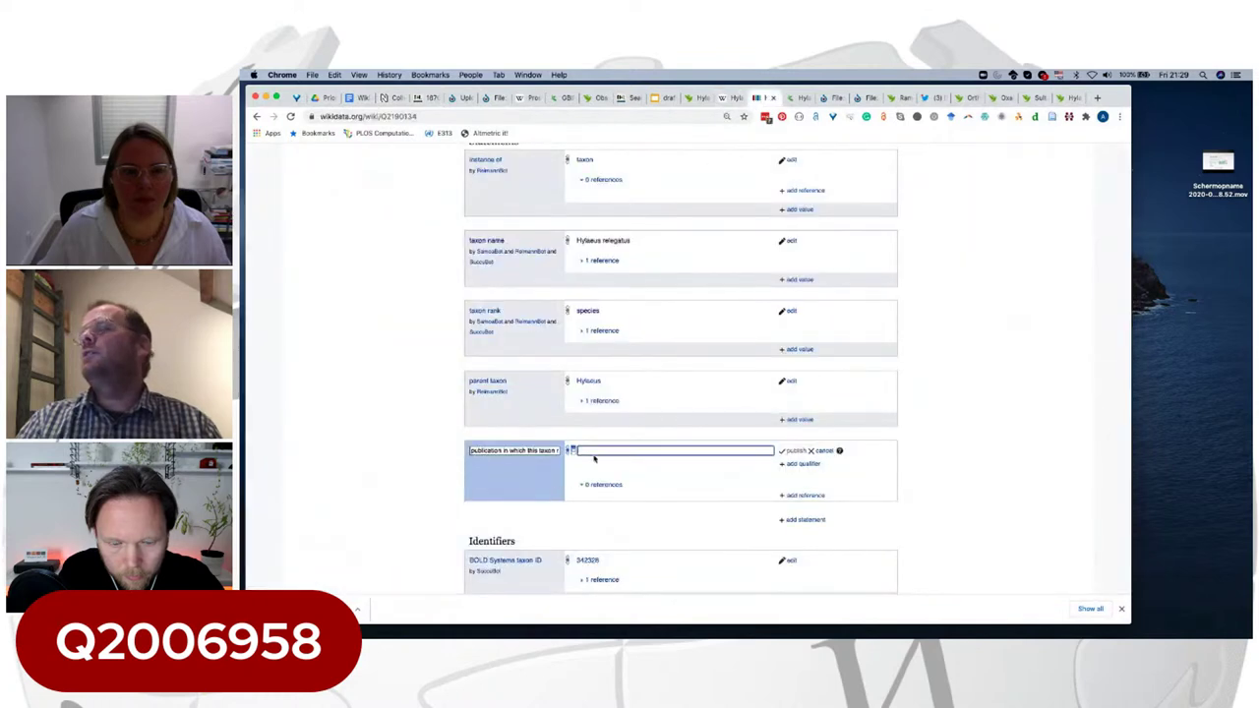
key(super+v)
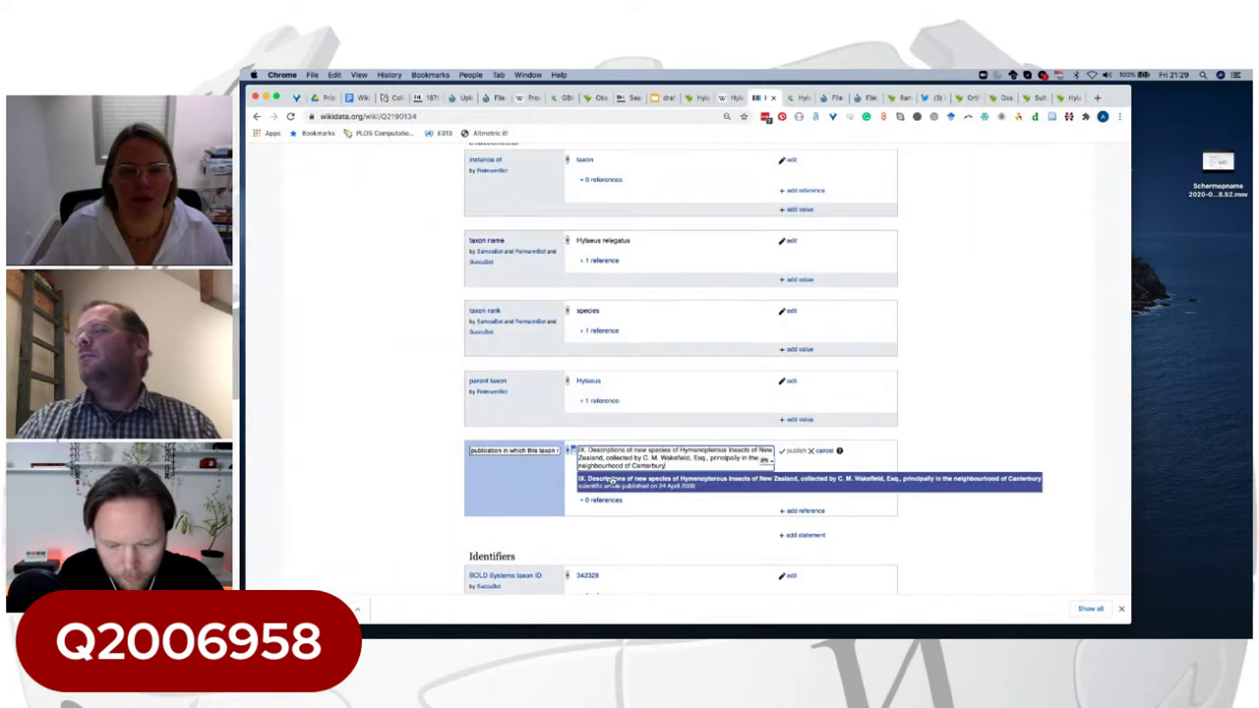
click(612, 481)
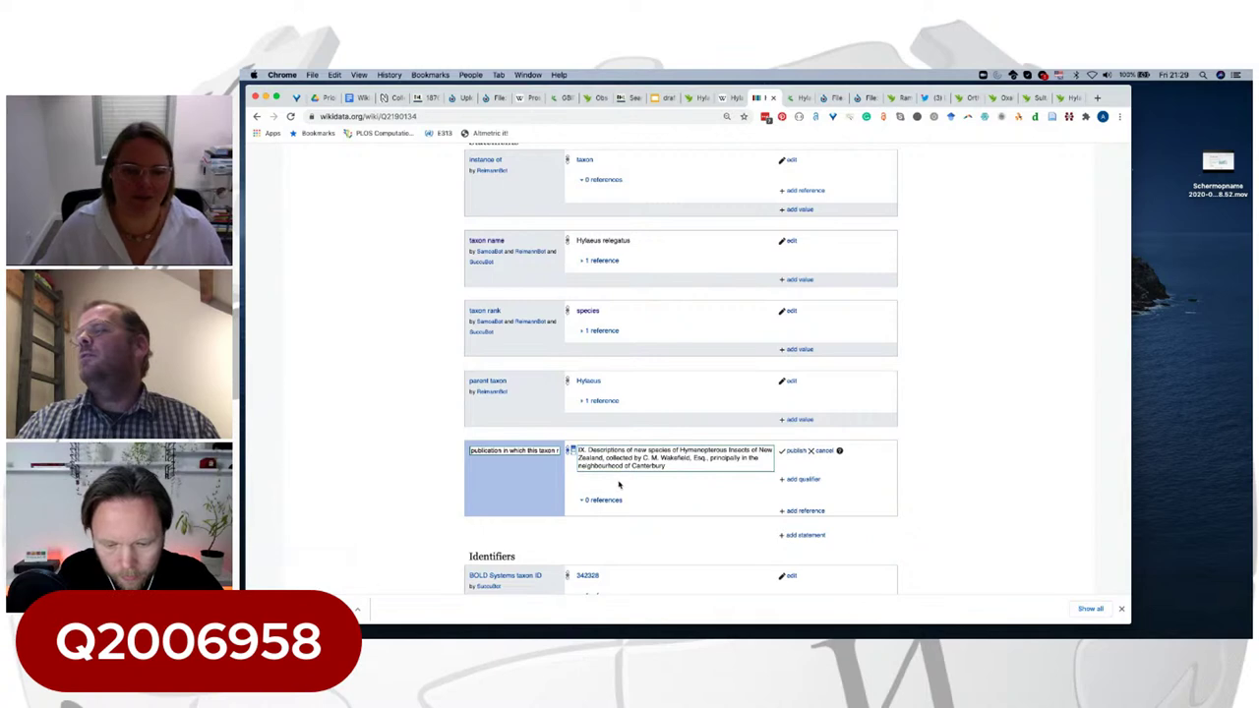
click(793, 451)
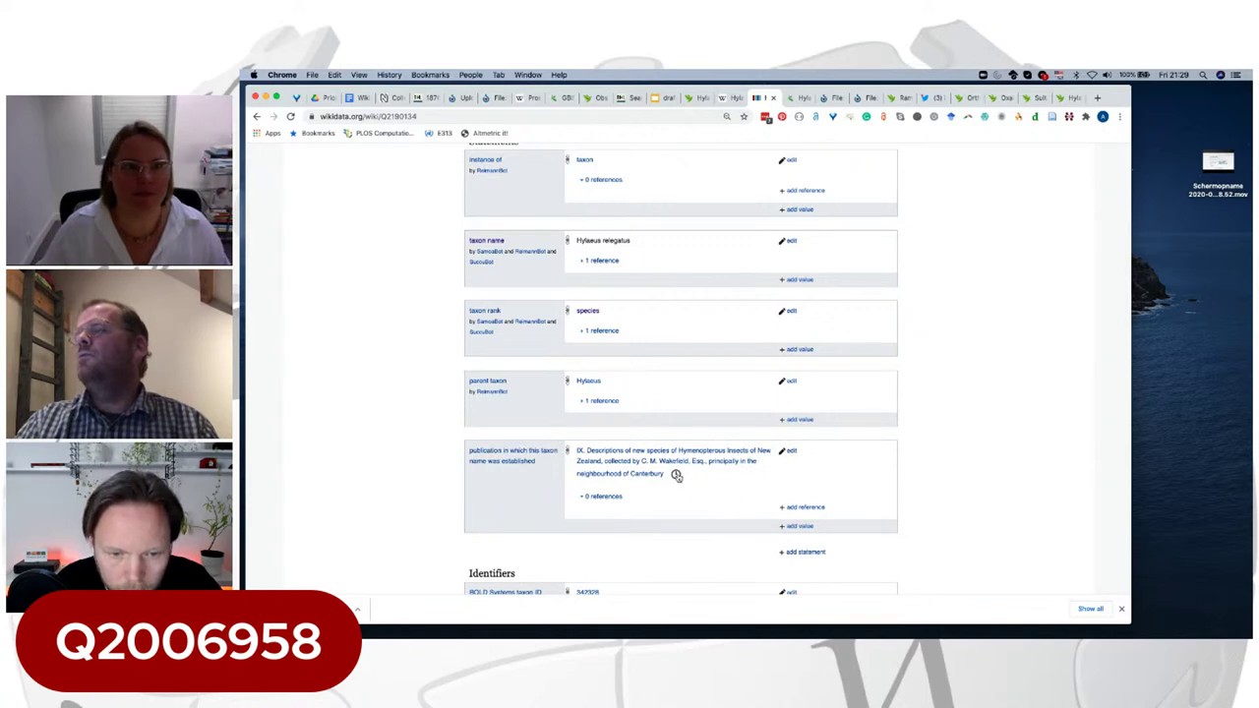
Step: Review the potential issues flagged on the new publication statement, and check the item's other taxon statements
click(677, 475)
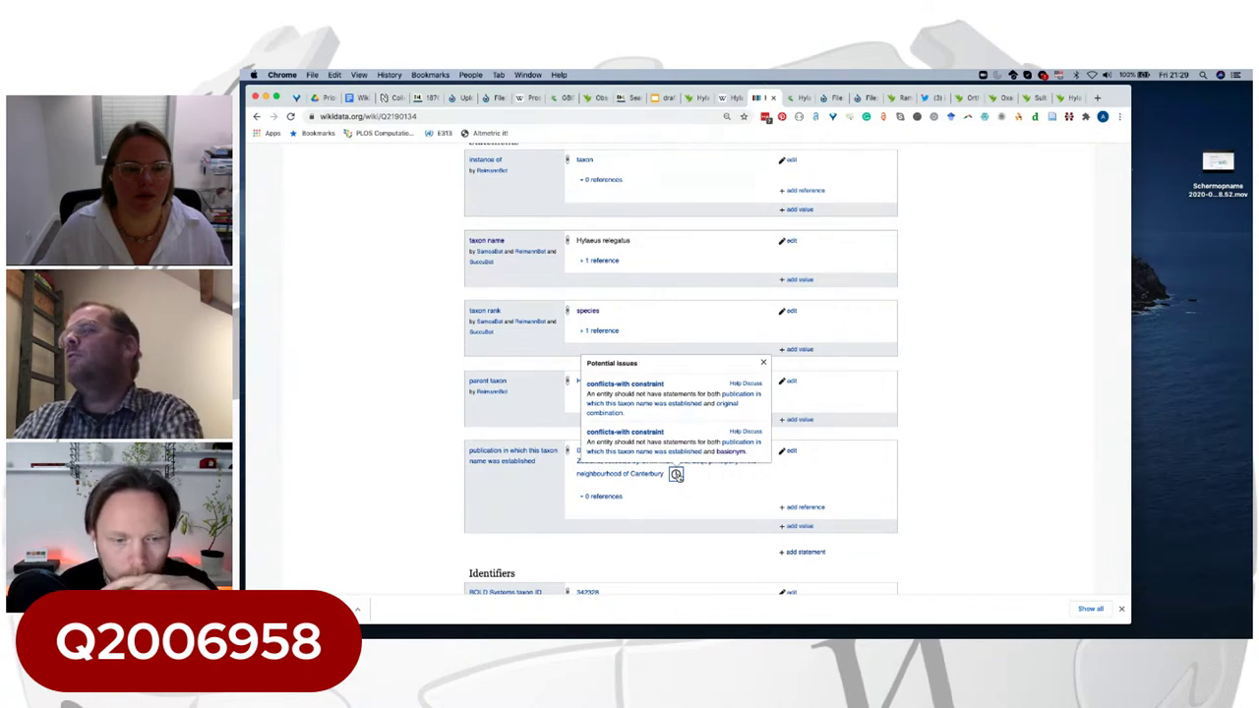
scroll(677, 475, up, 5)
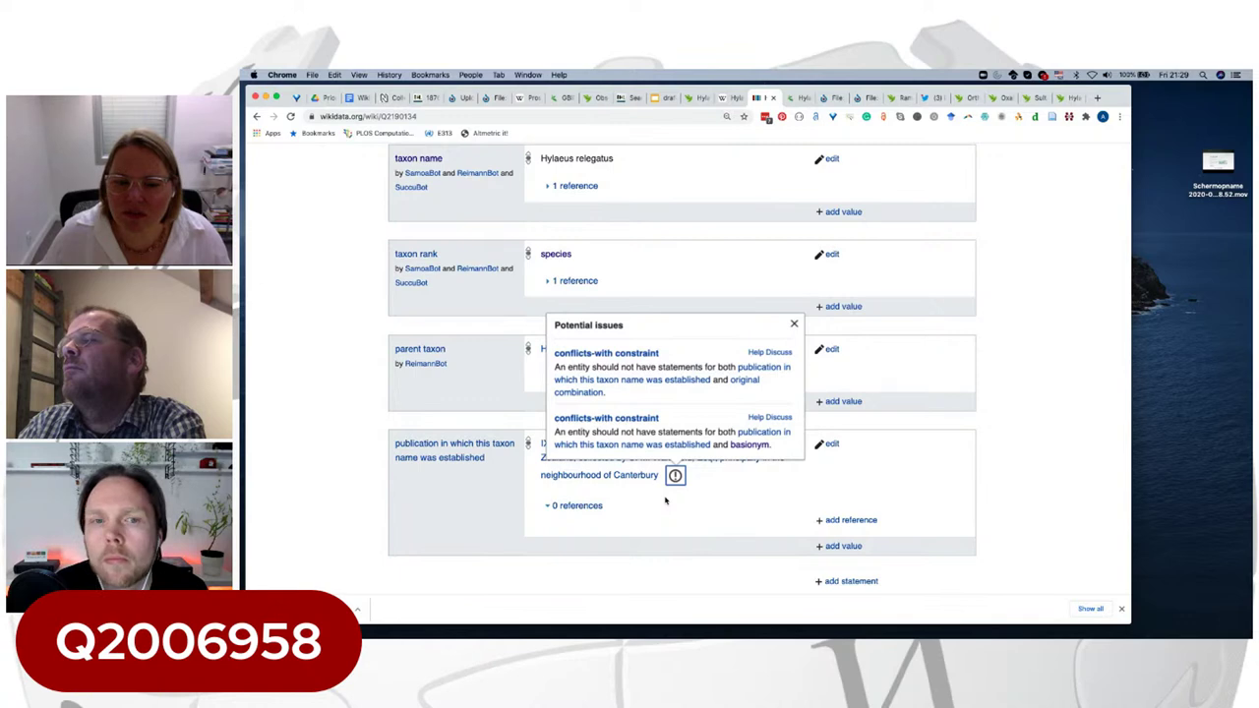
key(super+minus)
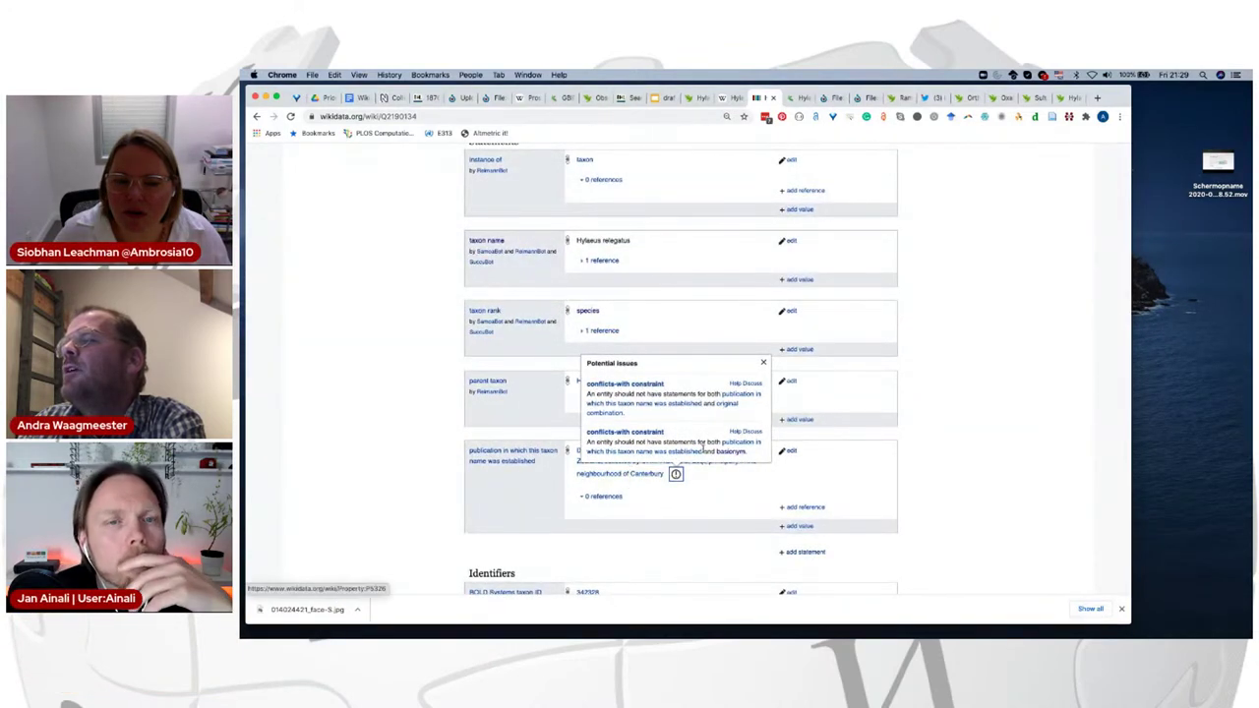
click(541, 497)
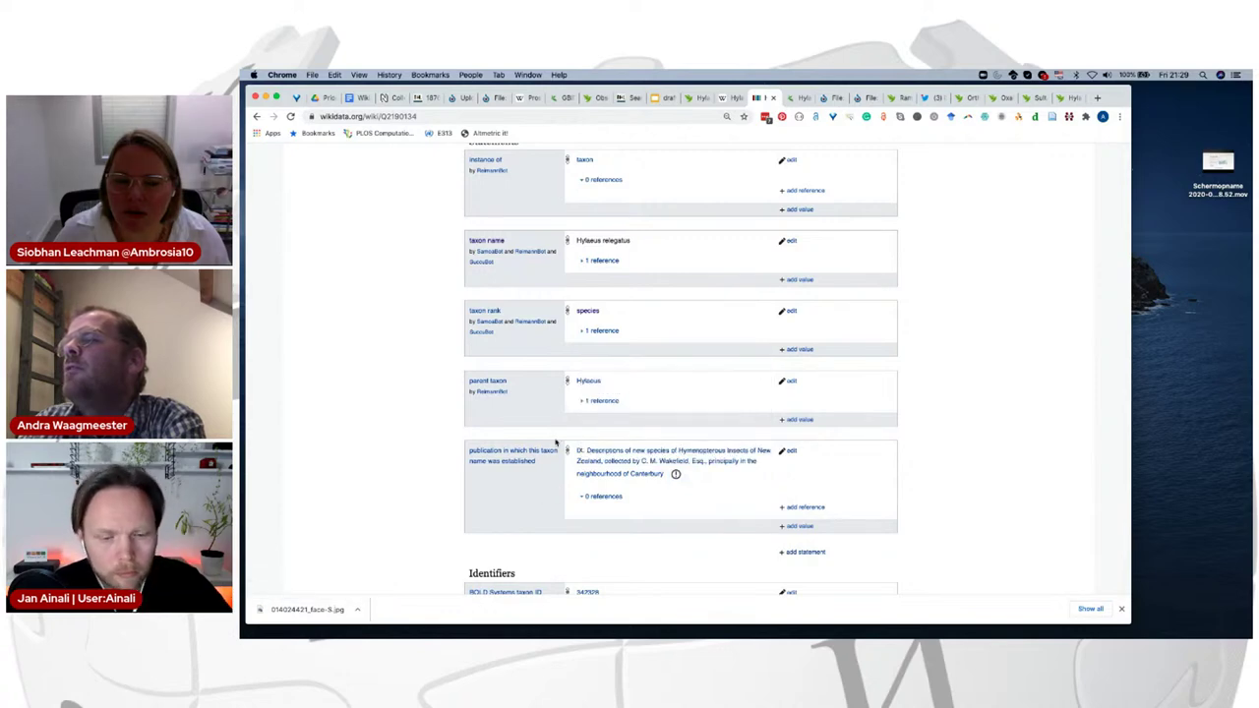
scroll(555, 443, up, 3)
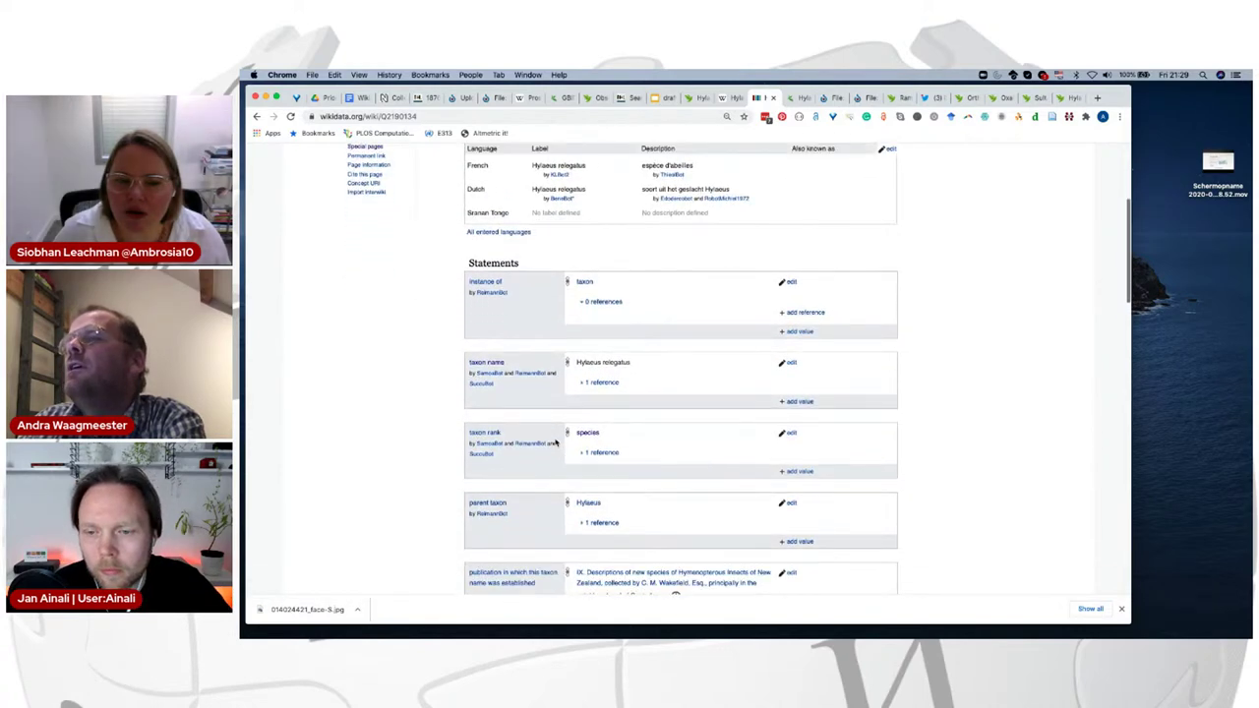
Step: Look through the Hylaeus relegatus item's statements, identifiers and Wikipedia links, returning to the new publication statement
scroll(556, 442, down, 8)
scroll(556, 443, down, 8)
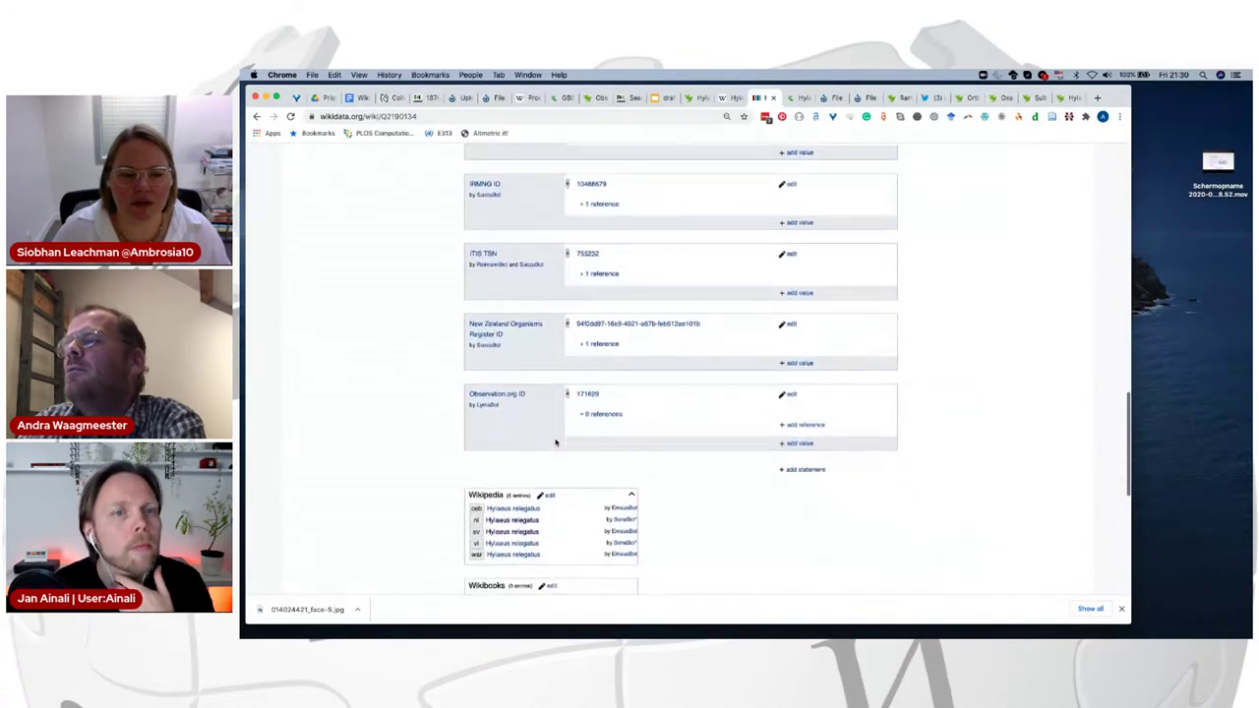
scroll(556, 443, up, 10)
scroll(556, 443, up, 2)
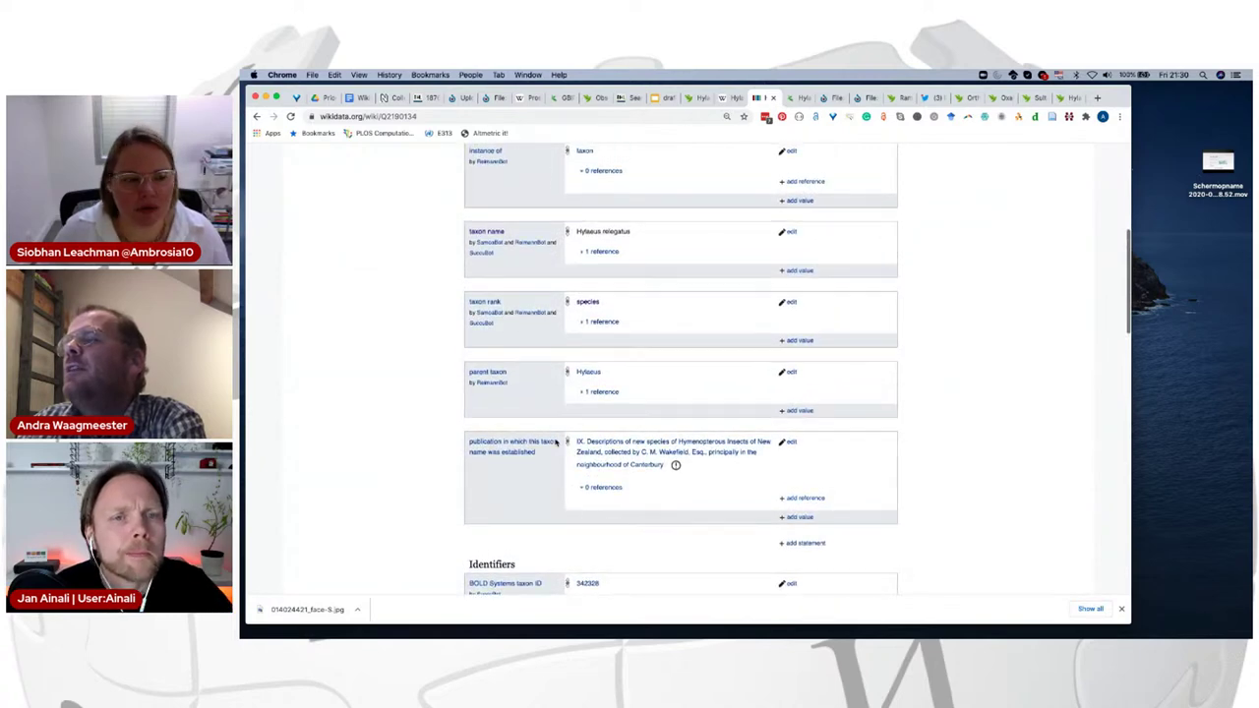
scroll(556, 442, down, 1)
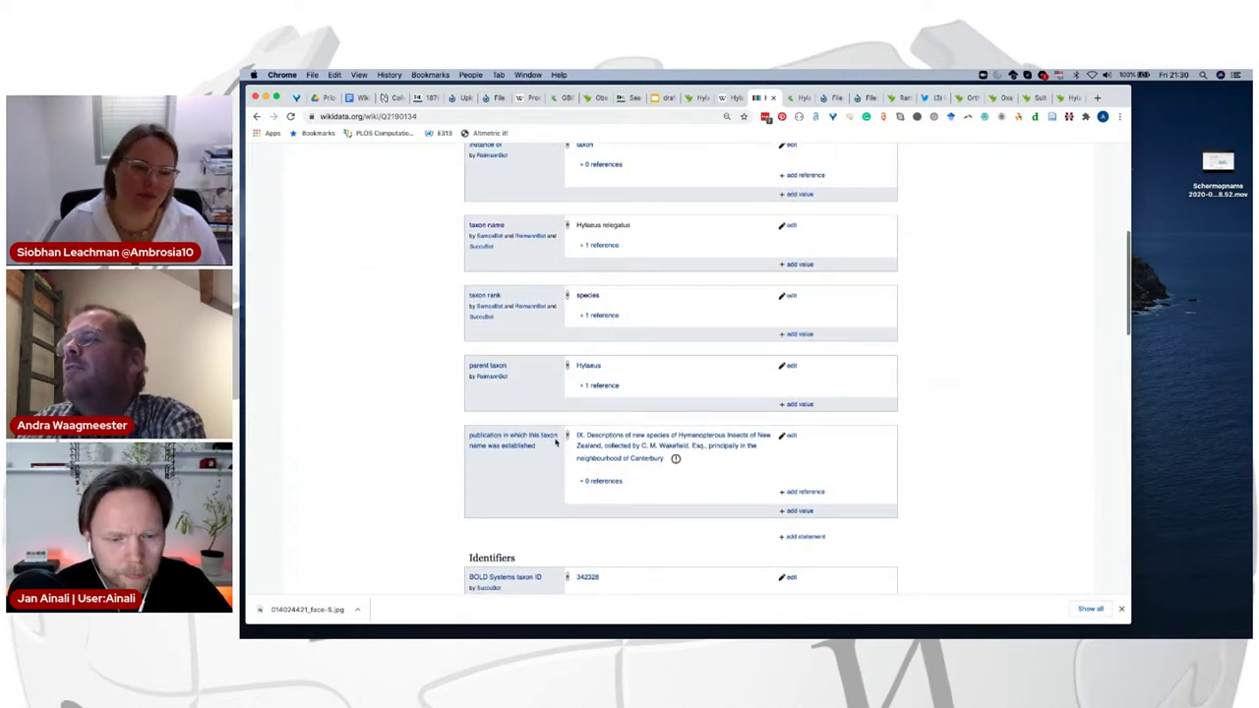
scroll(555, 442, up, 5)
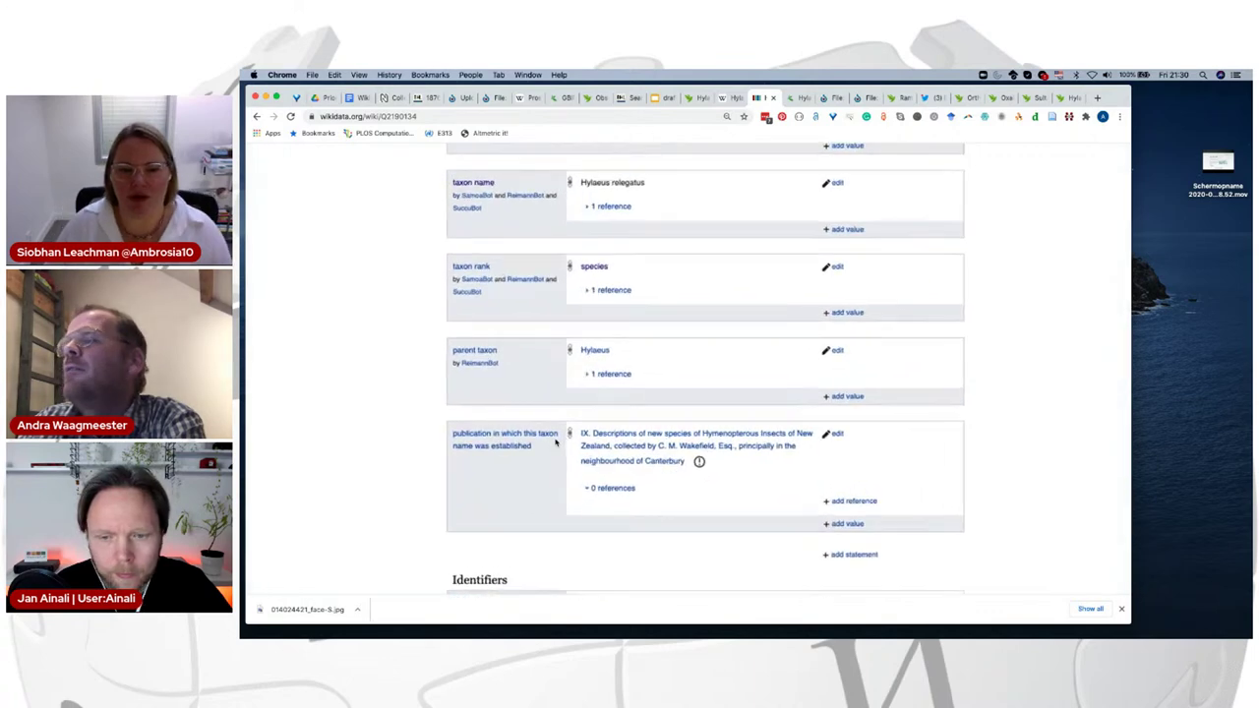
scroll(555, 442, down, 3)
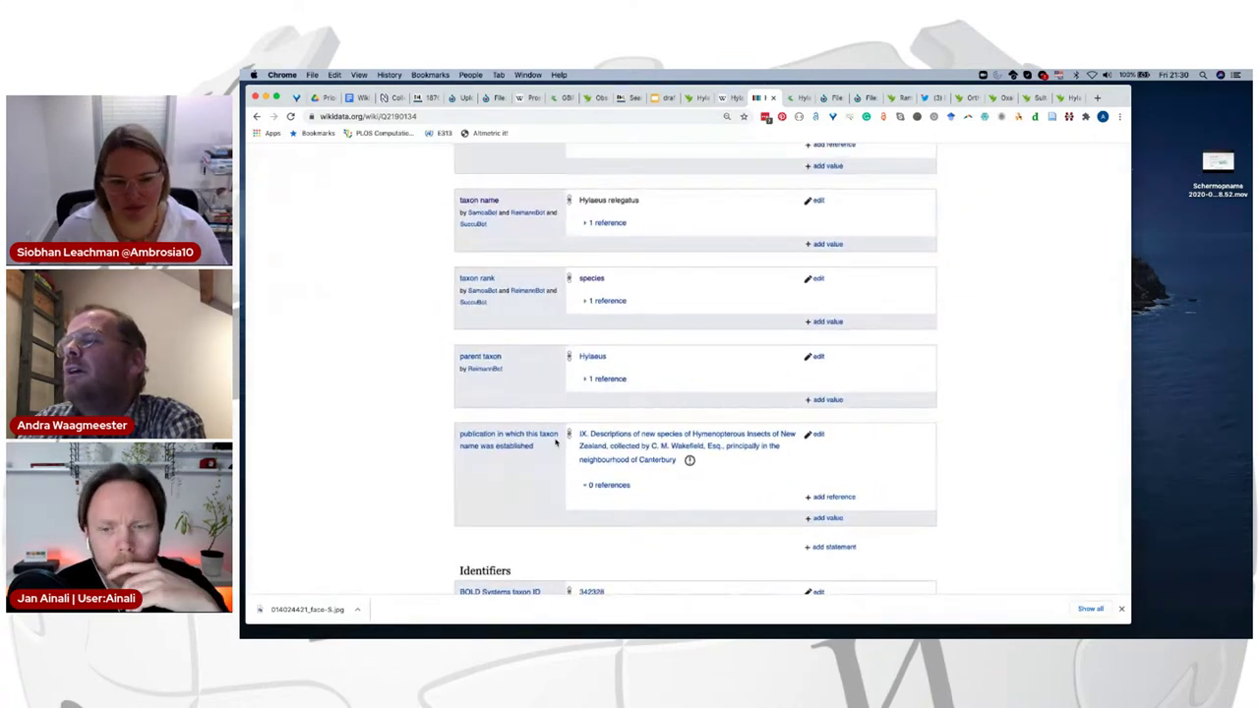
scroll(551, 450, up, 1)
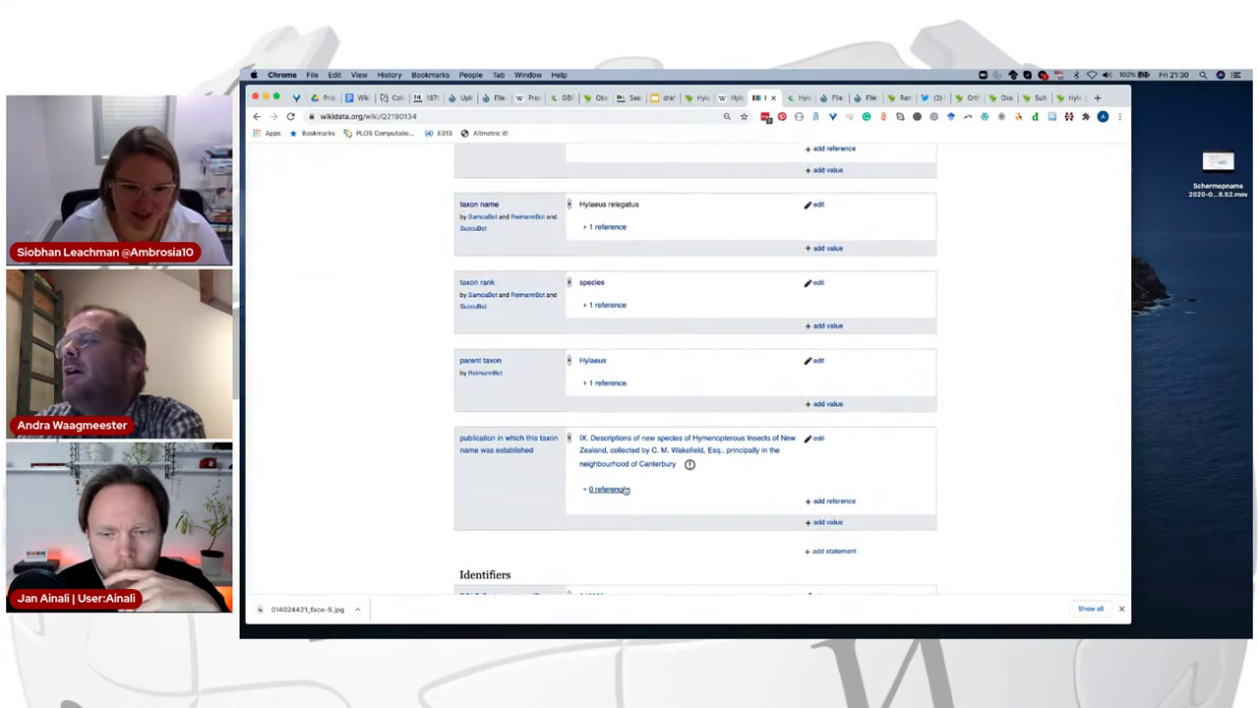
Step: Add a "stated in" reference with the value Biodiversity Heritage Library to the new publication statement and publish it
click(830, 501)
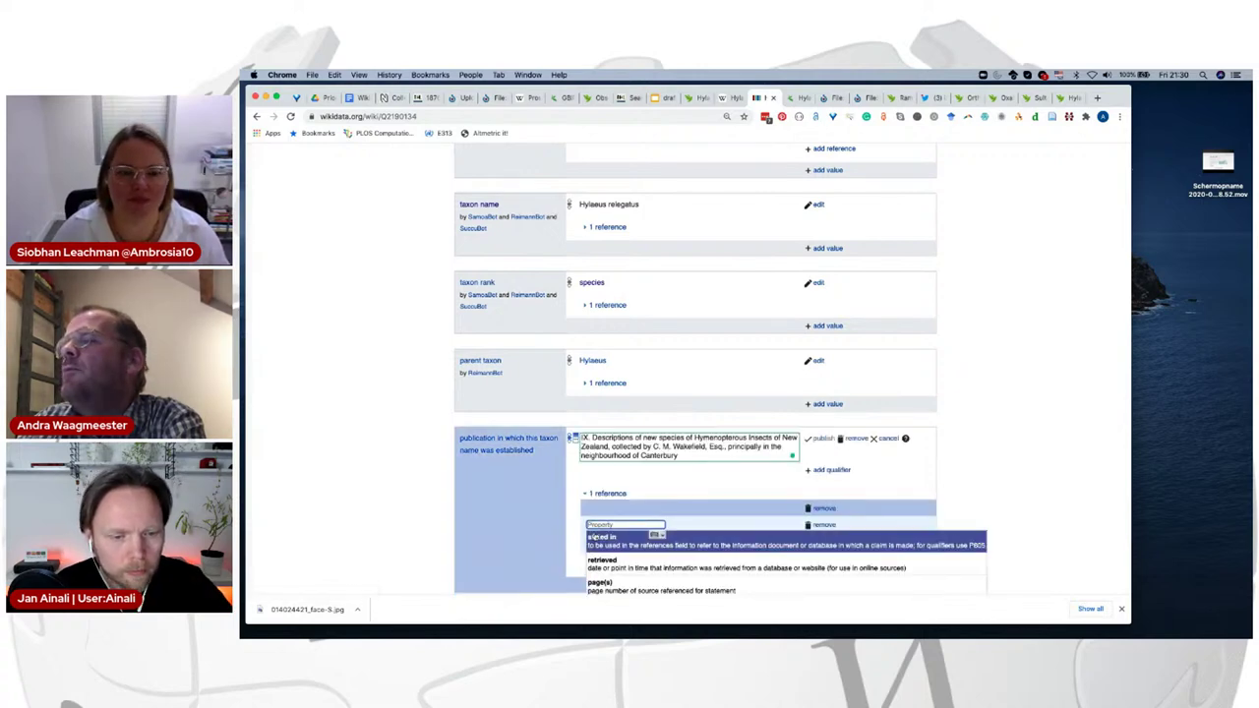
click(594, 537)
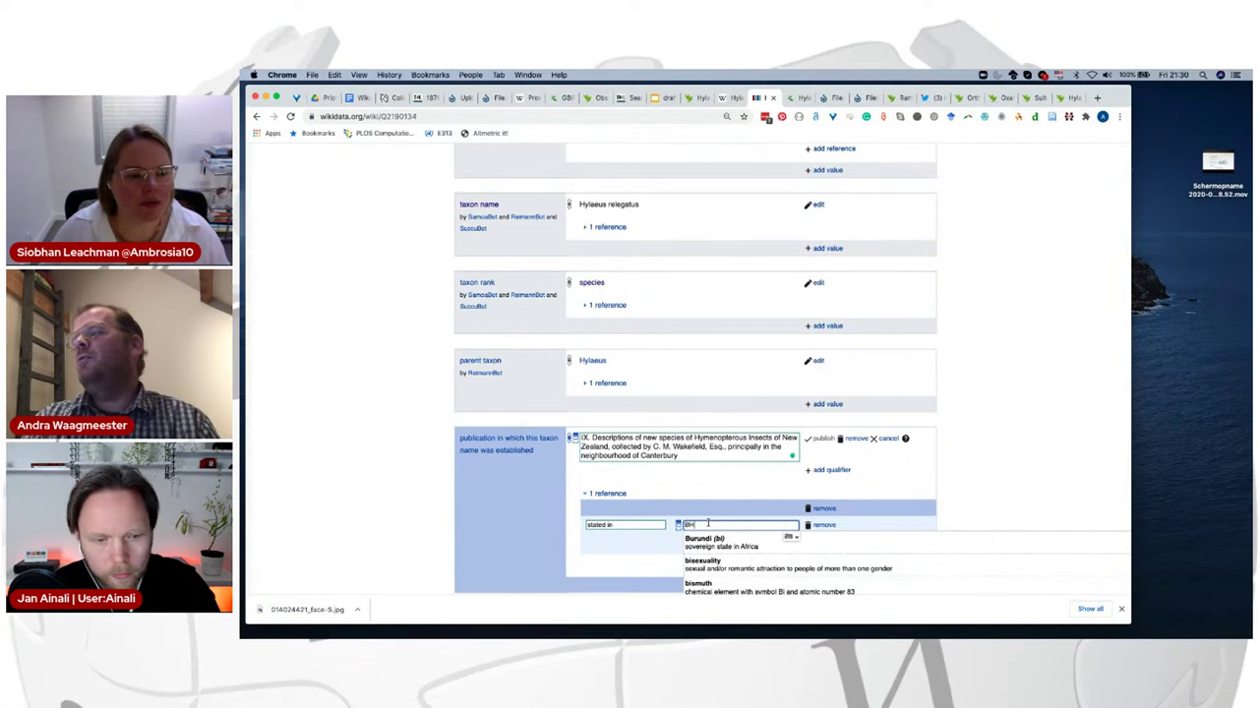
key(Down)
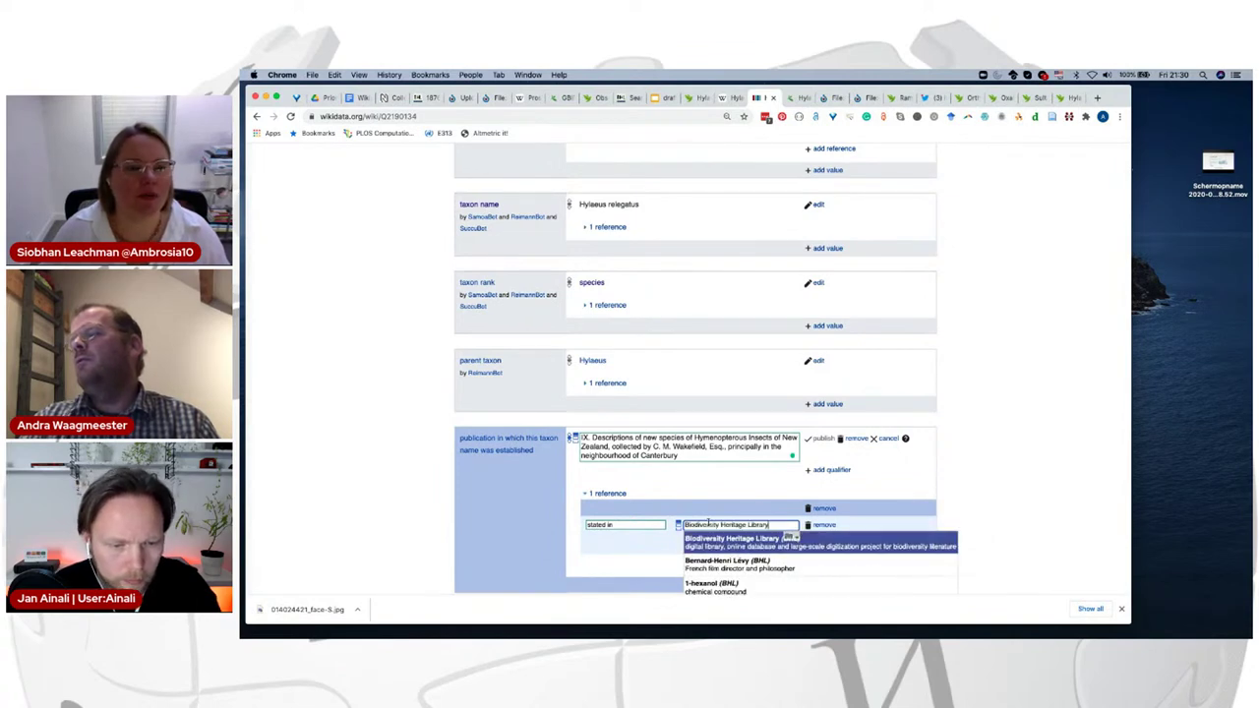
click(705, 540)
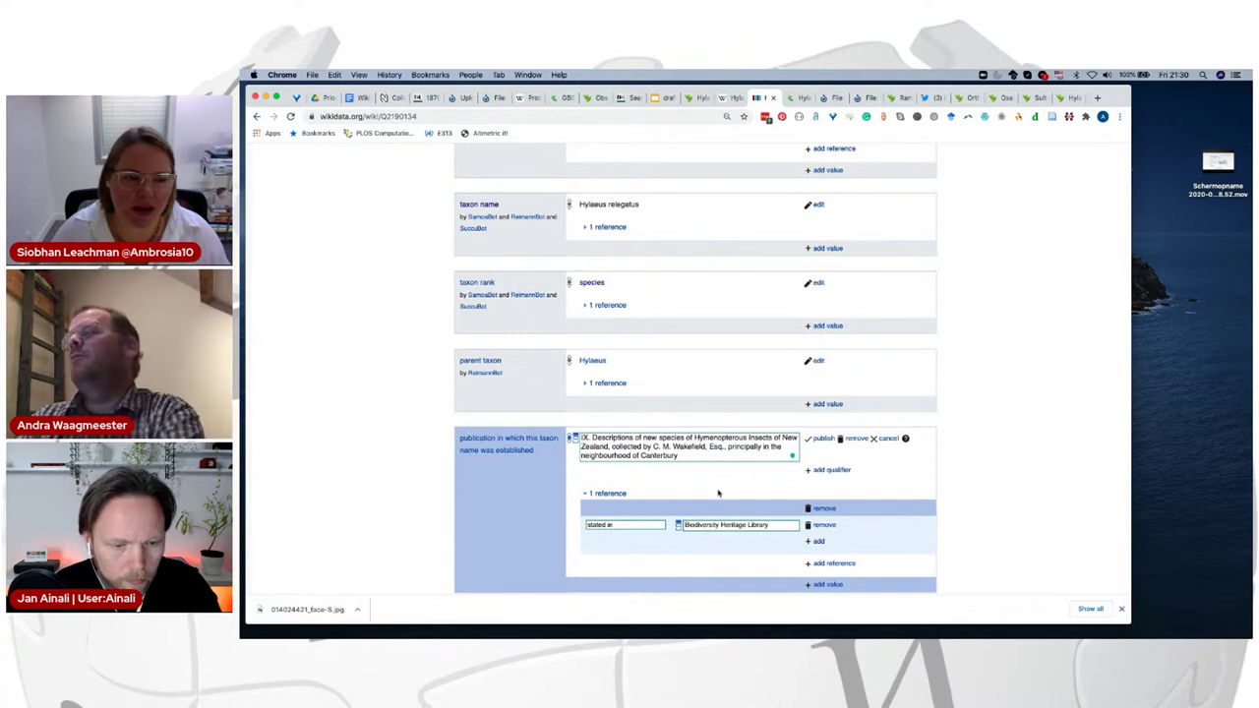
click(822, 439)
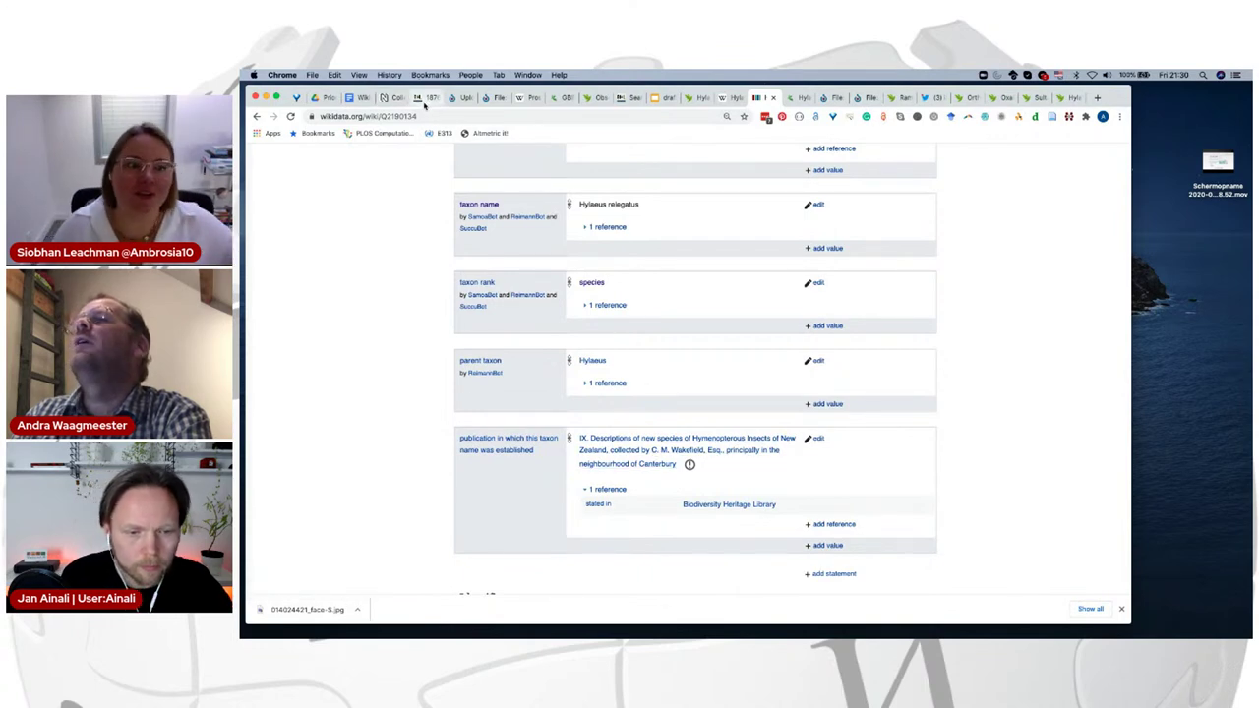
Step: Open the biotaxa.org link listed under "Most recent treatment" in the "Wikipedia Weekly Youtube Show 27 Feb 2021" document
click(350, 97)
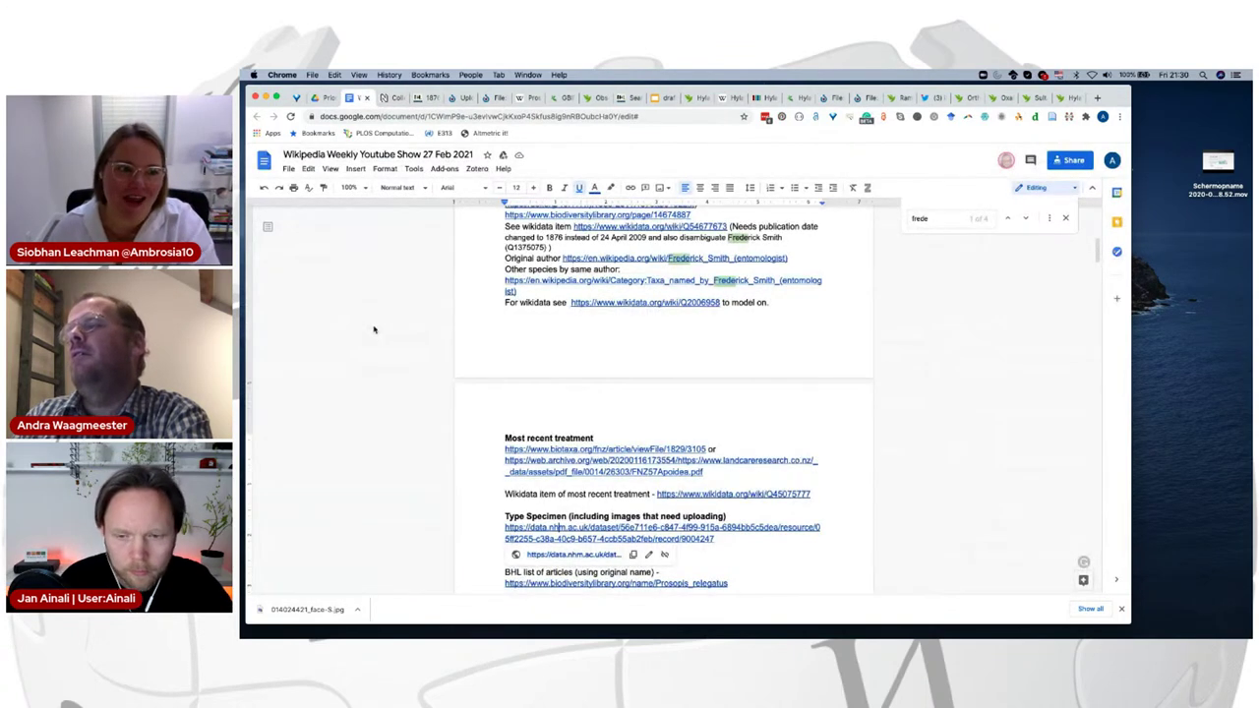
scroll(469, 445, down, 3)
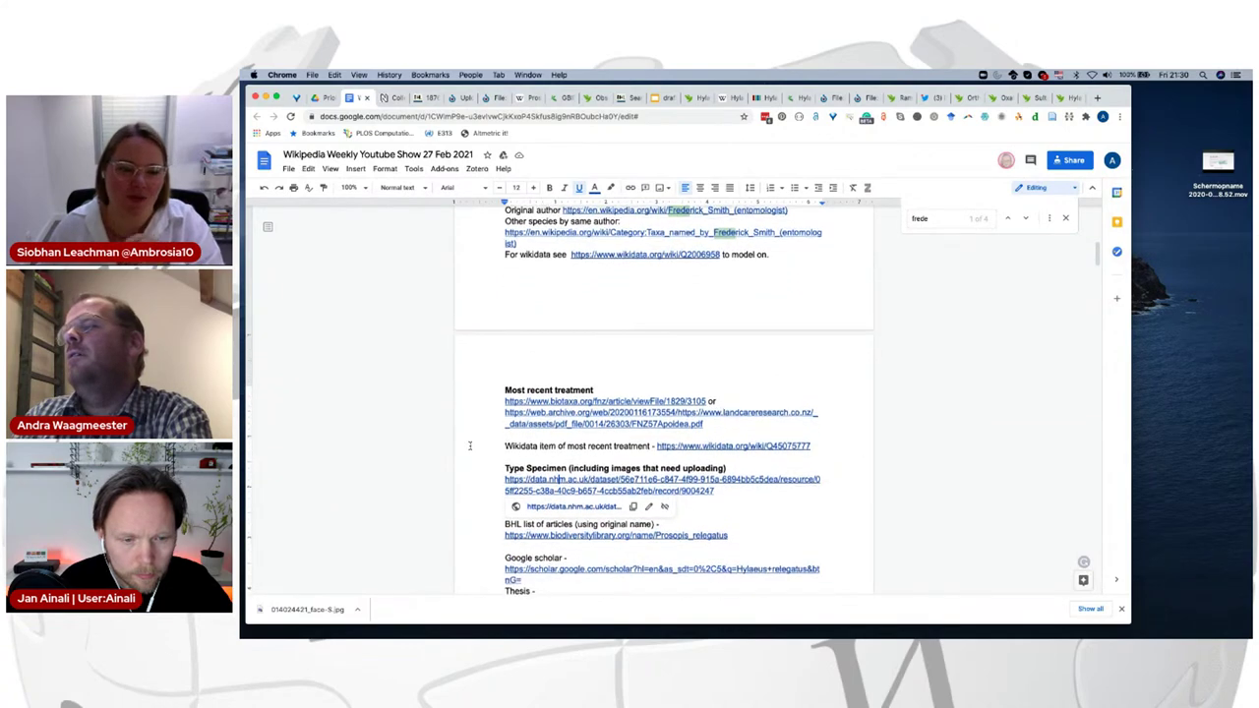
click(542, 392)
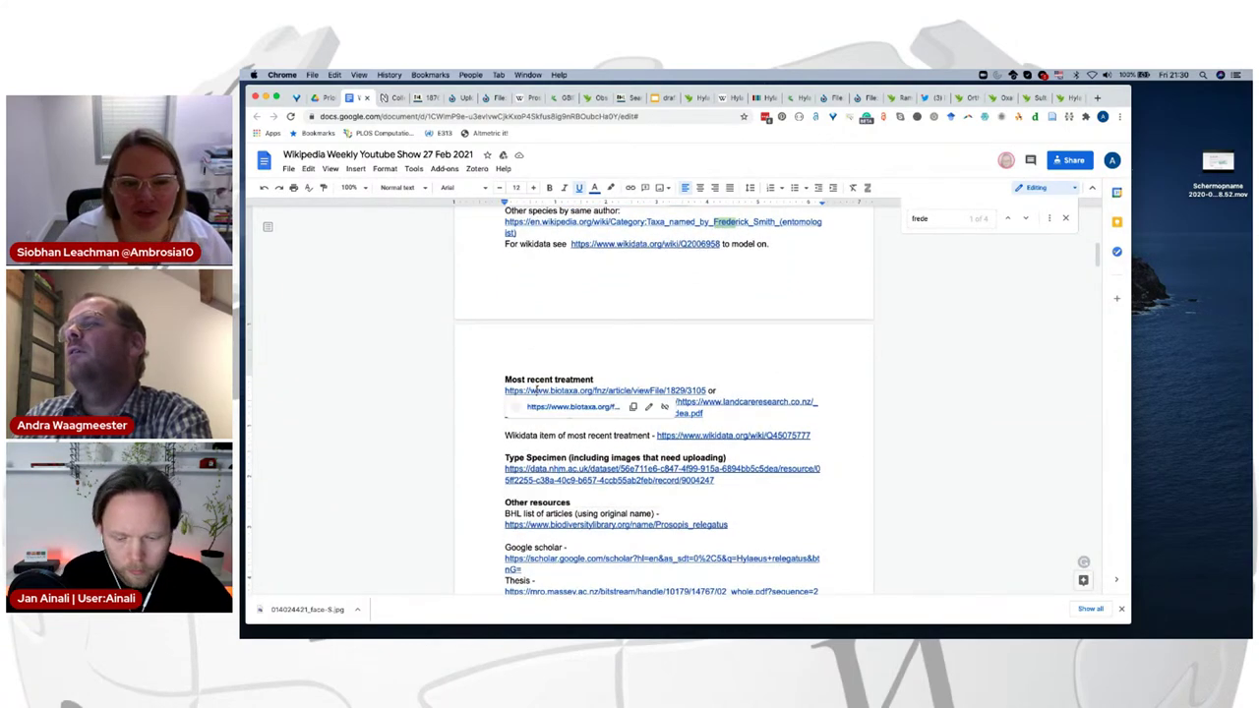
click(551, 408)
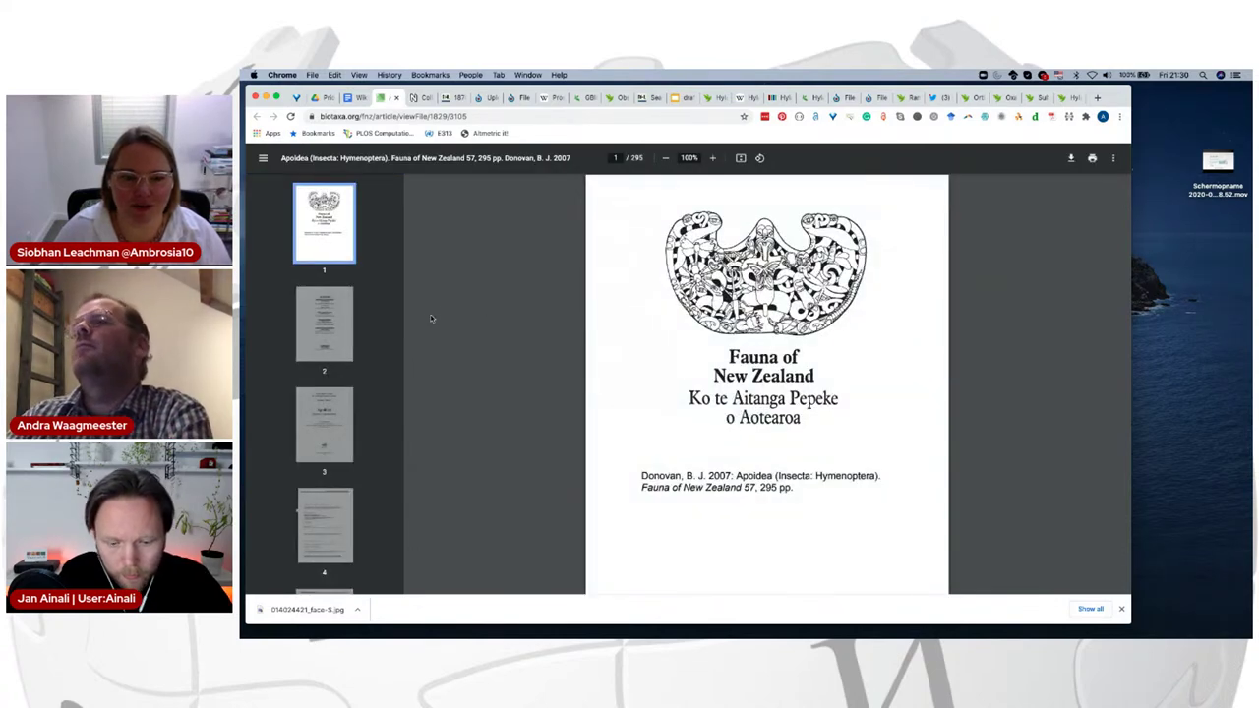
Step: Skim the Fauna of New Zealand 57 PDF from page 2 to the specimen photo plates, checking page 194 on the way
click(337, 357)
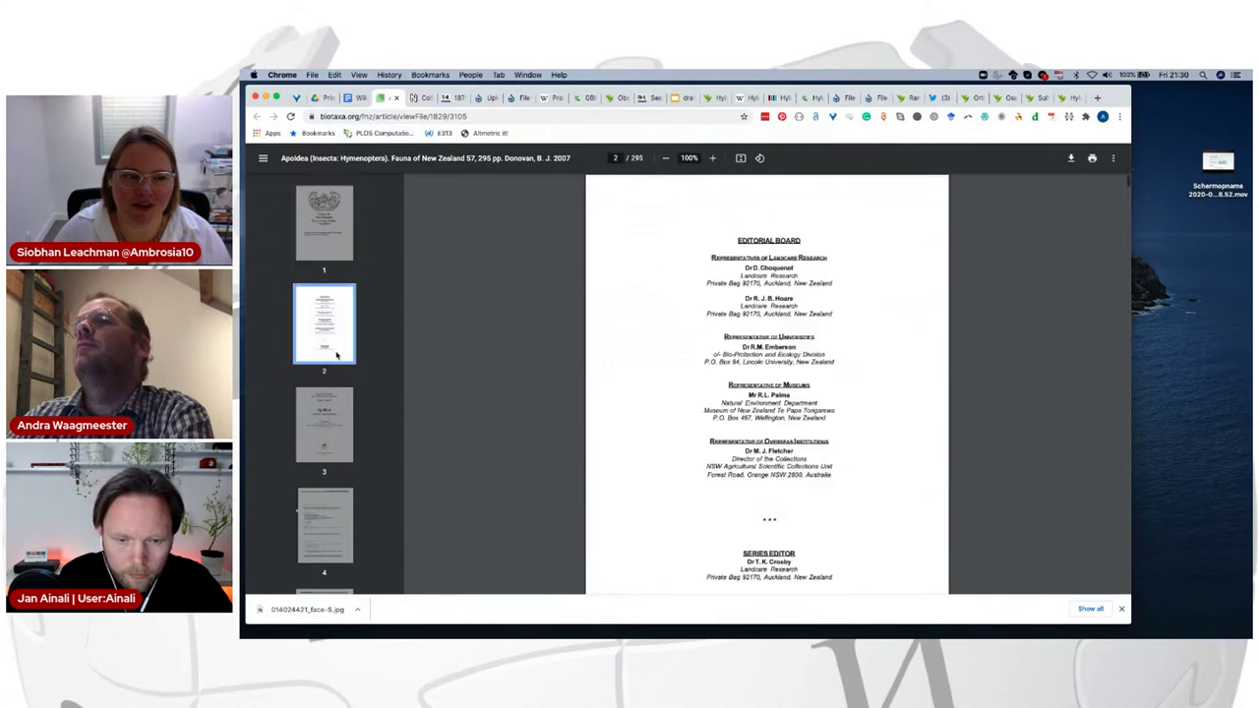
scroll(337, 344, down, 20)
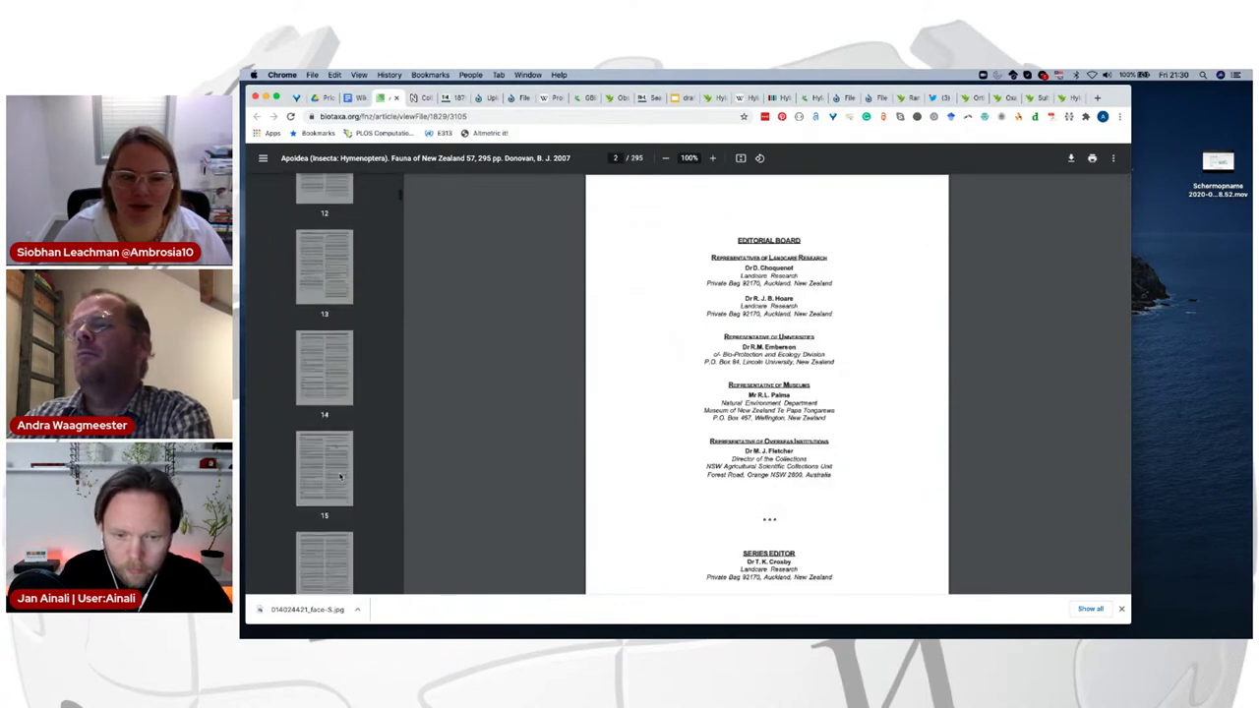
scroll(340, 476, down, 20)
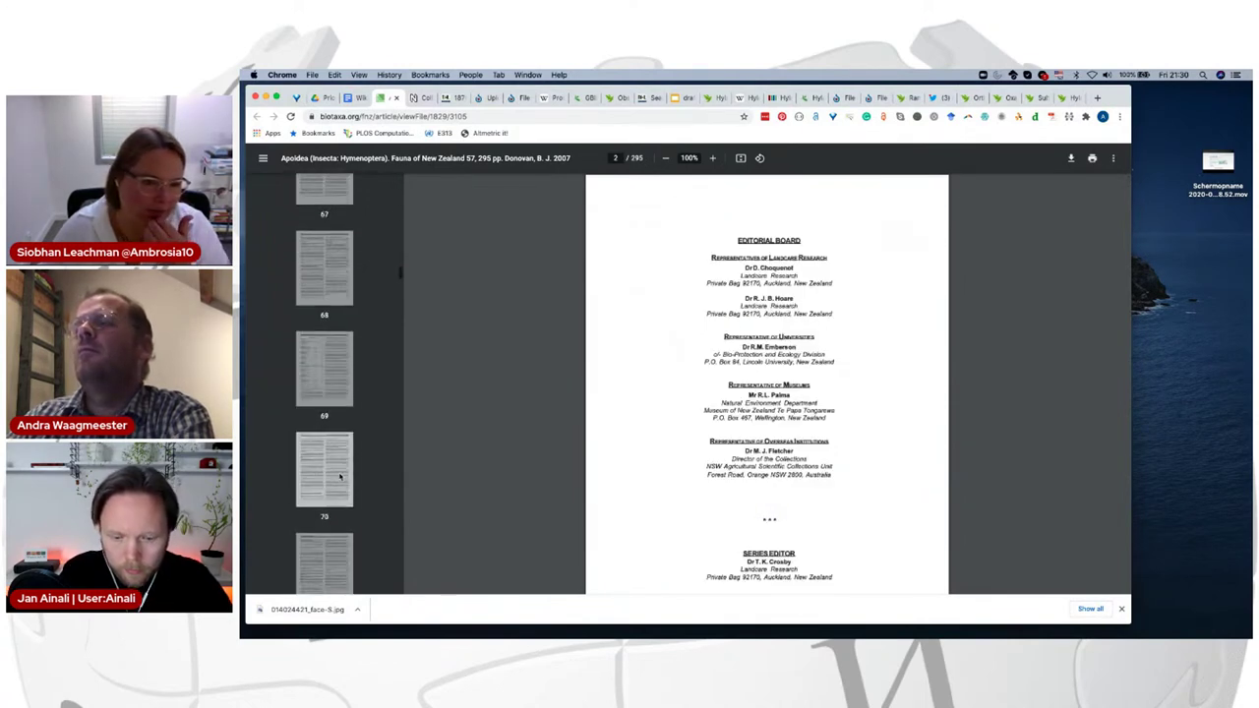
scroll(340, 476, down, 20)
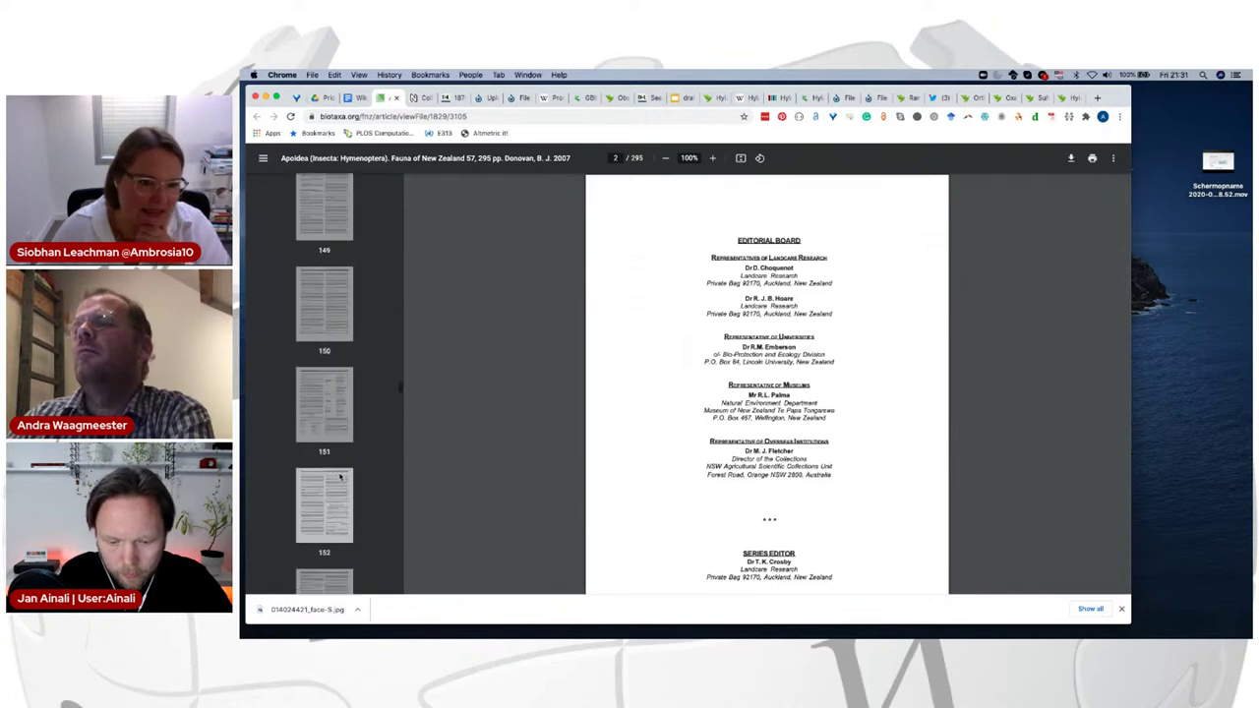
scroll(340, 476, down, 5)
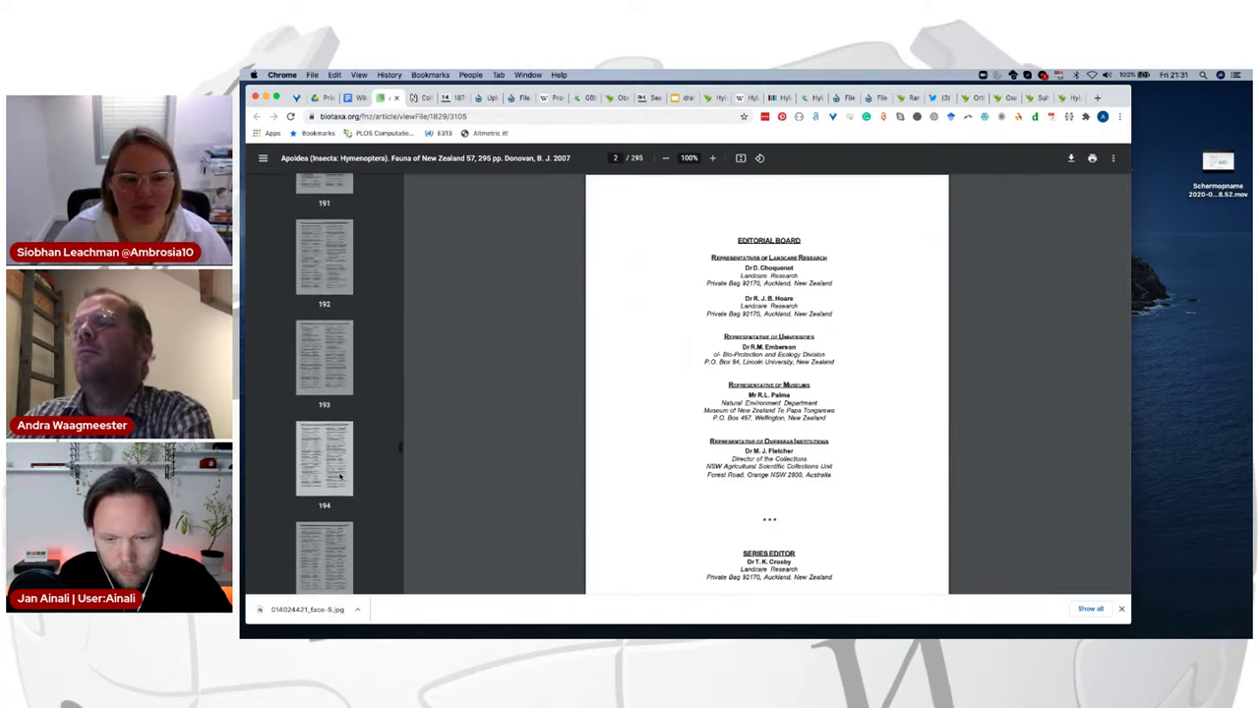
click(339, 476)
scroll(339, 476, down, 7)
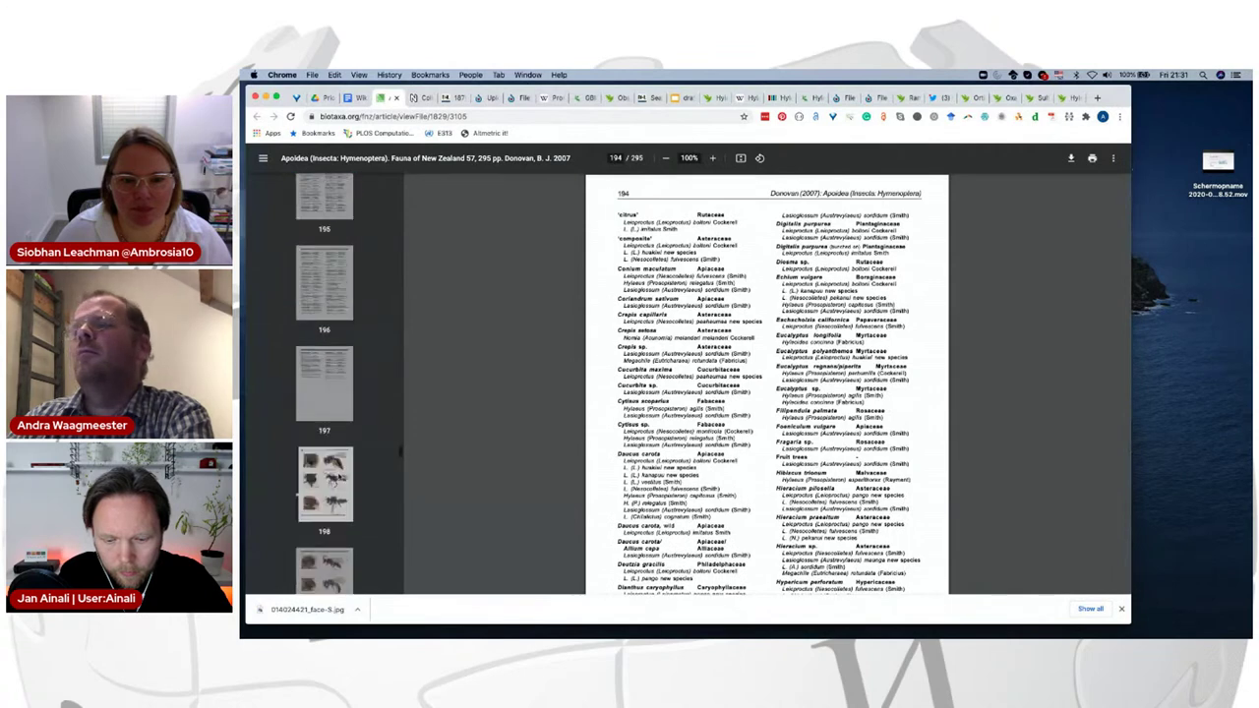
scroll(342, 469, down, 3)
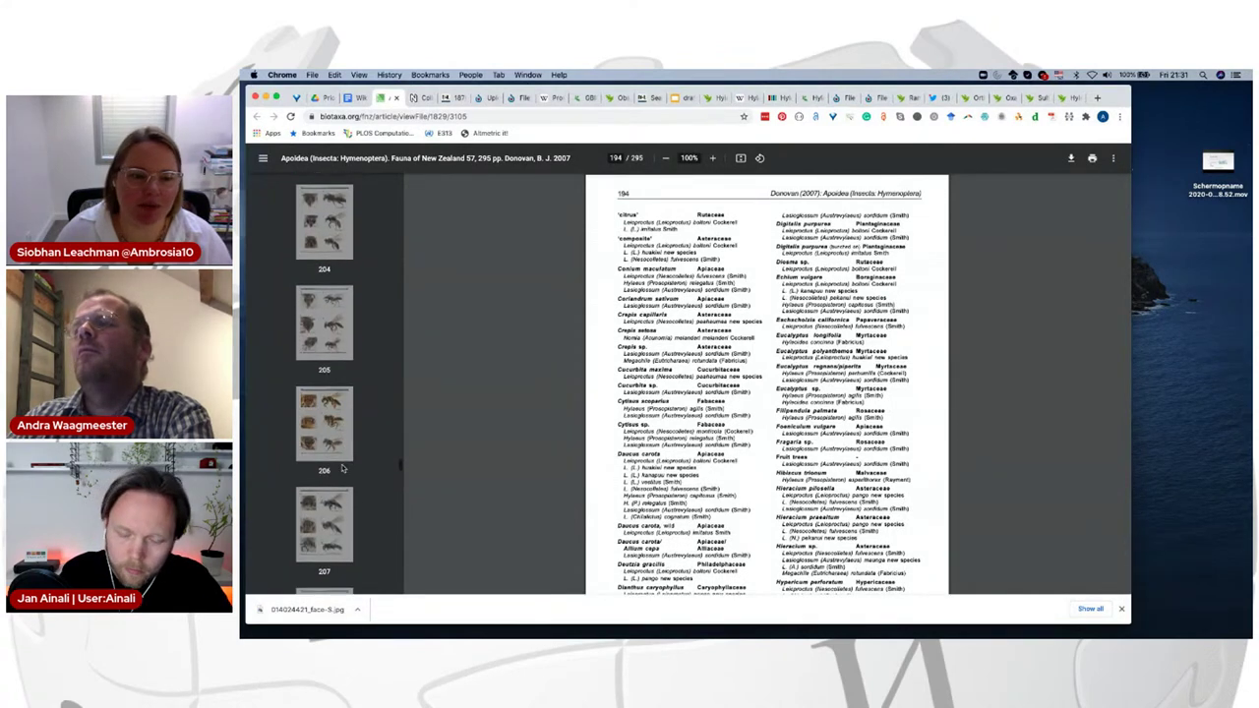
scroll(343, 470, up, 9)
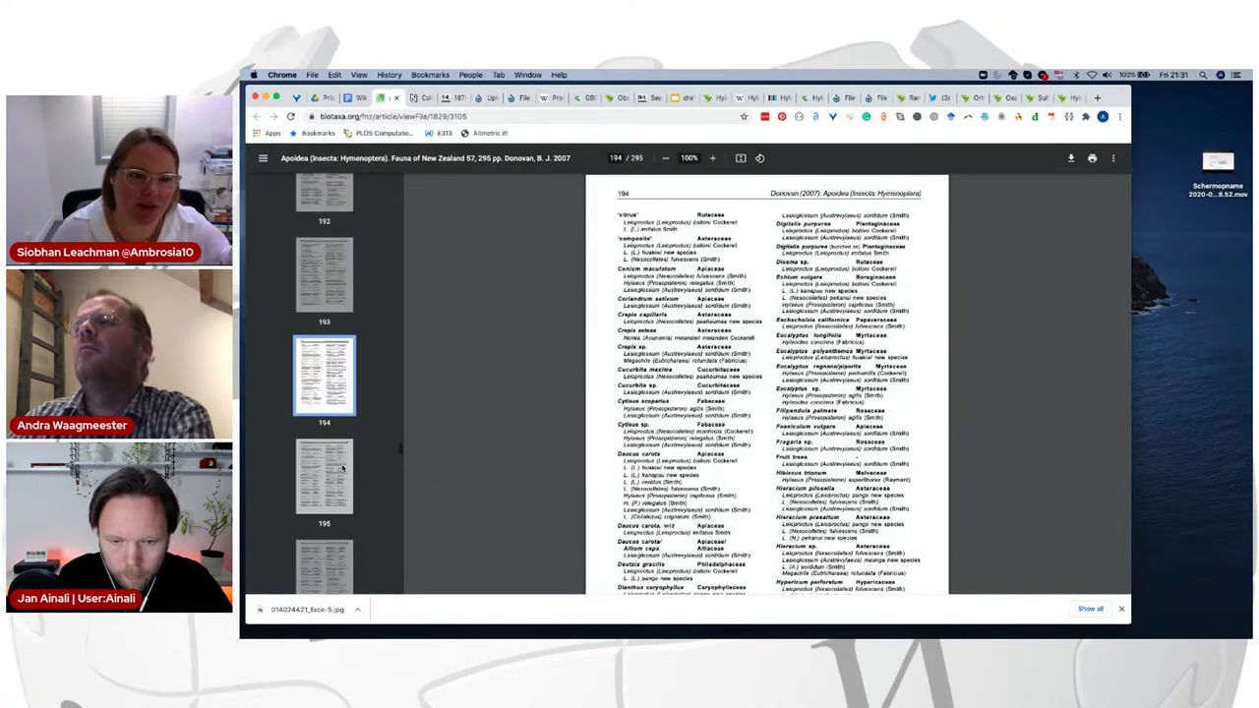
scroll(342, 469, down, 1)
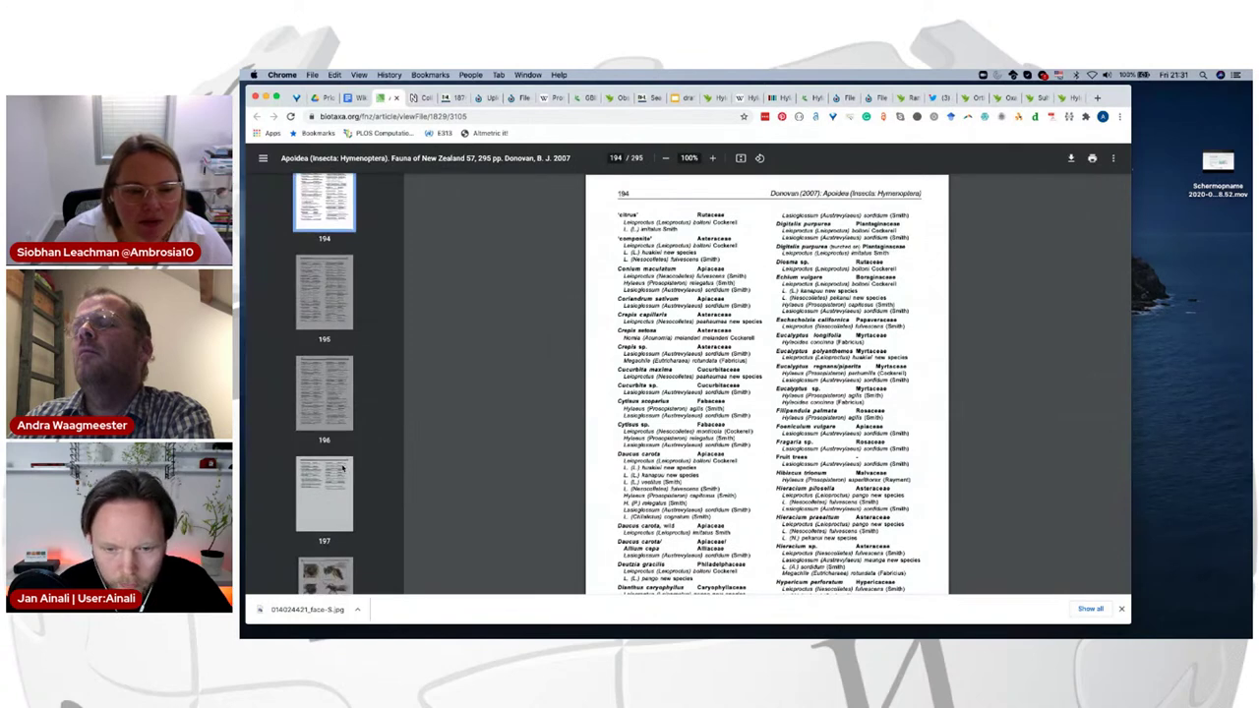
Step: Check the pages before the photo plates, working back from page 197 through the plant lists to the appendices on page 177
click(343, 469)
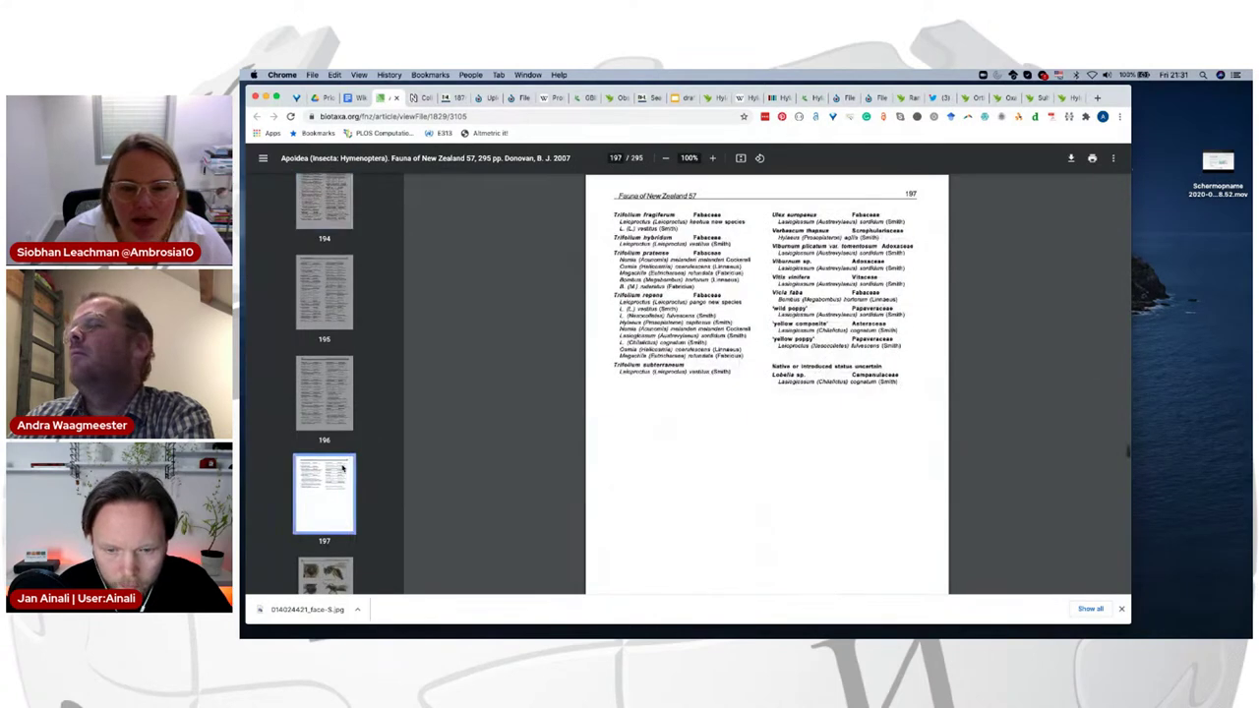
click(335, 416)
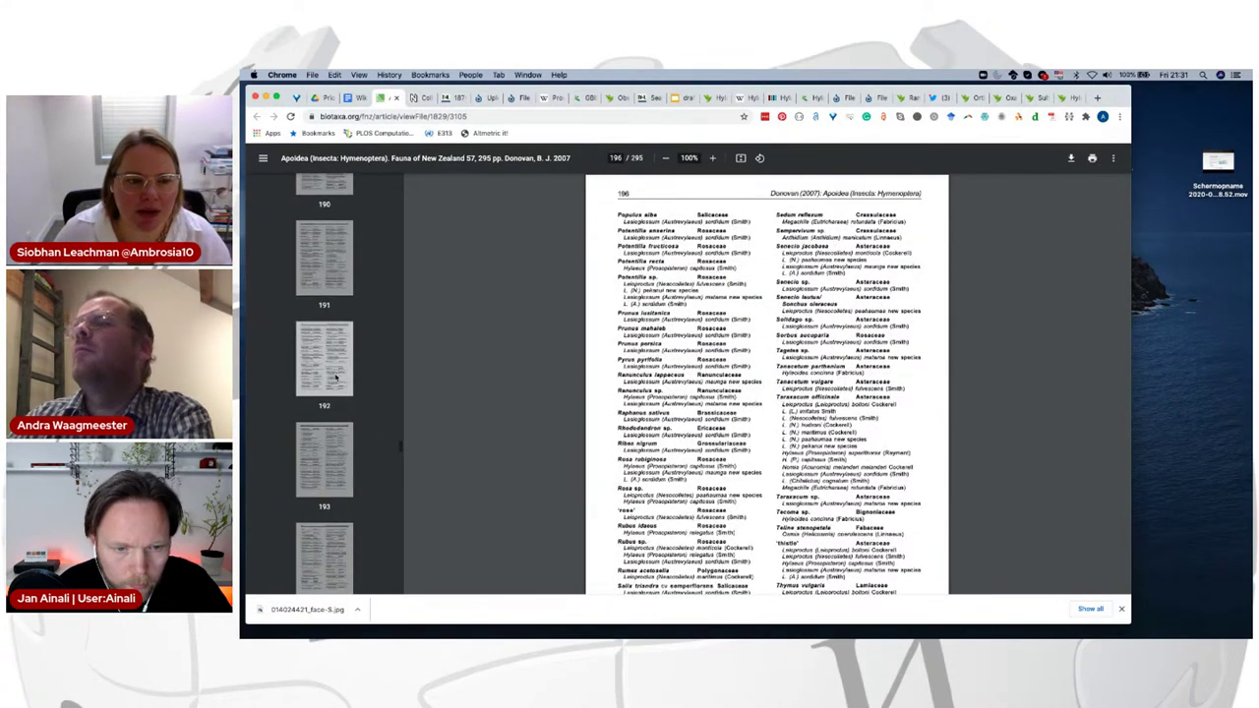
click(335, 378)
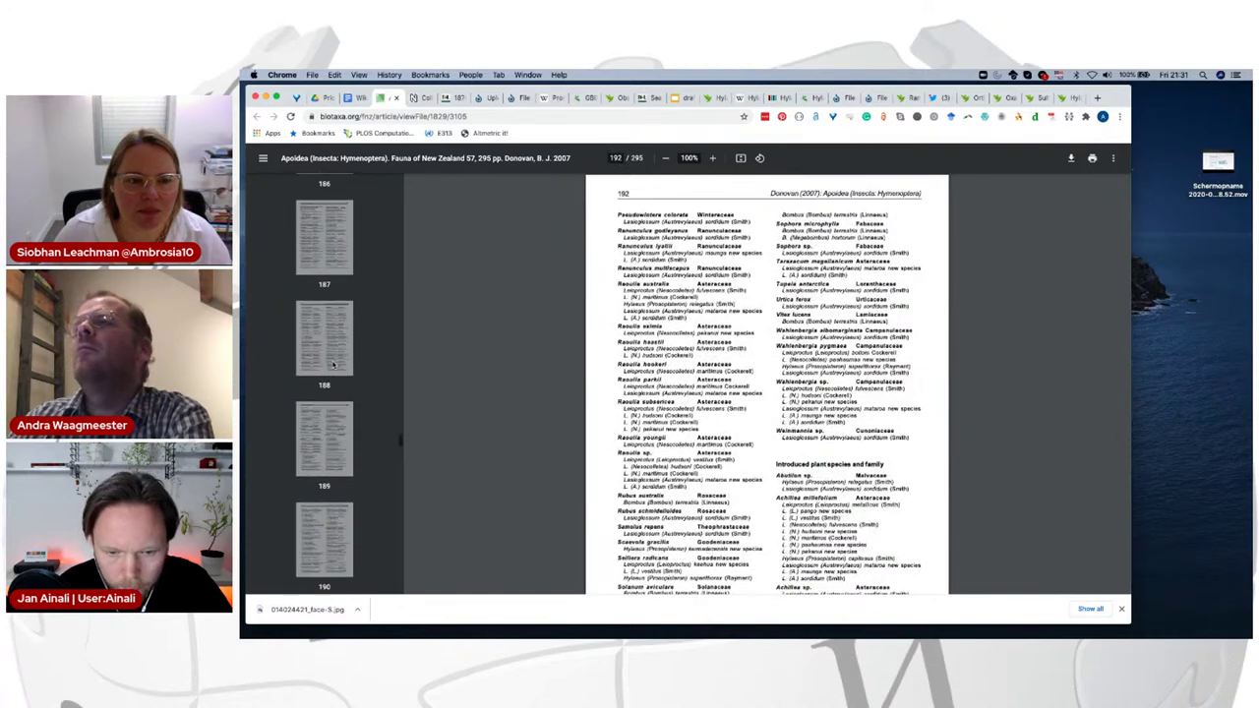
click(325, 380)
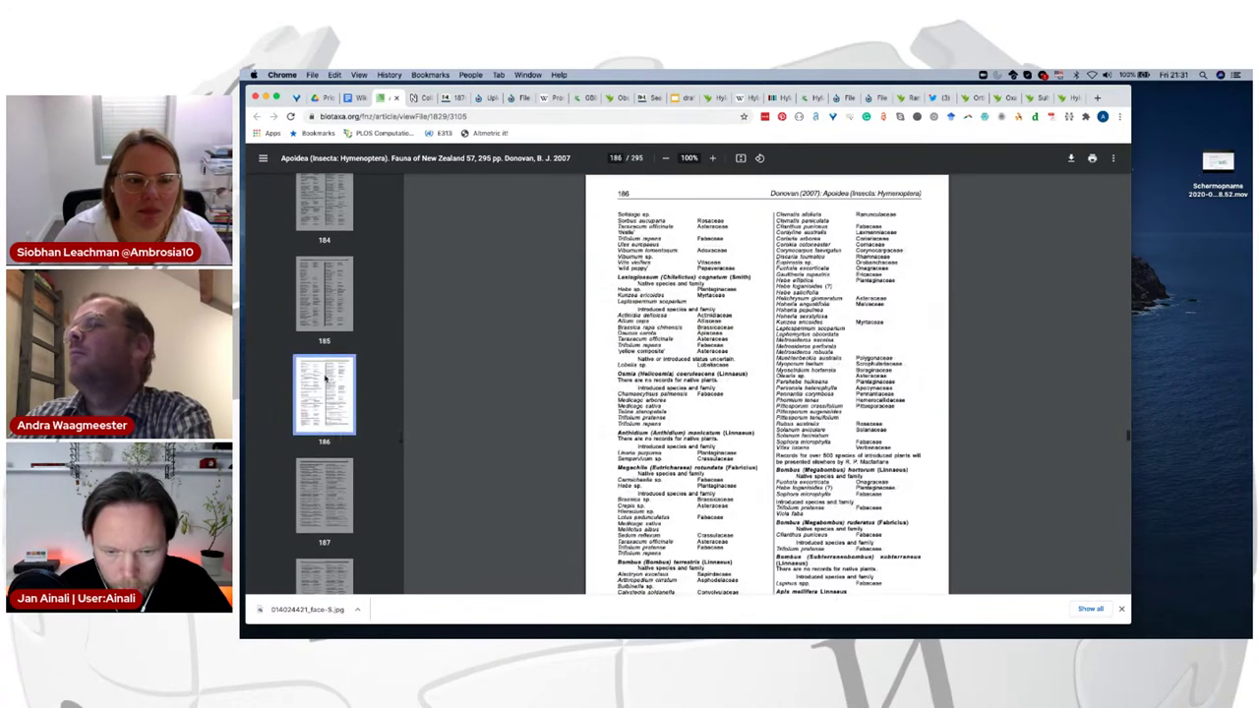
scroll(326, 380, up, 5)
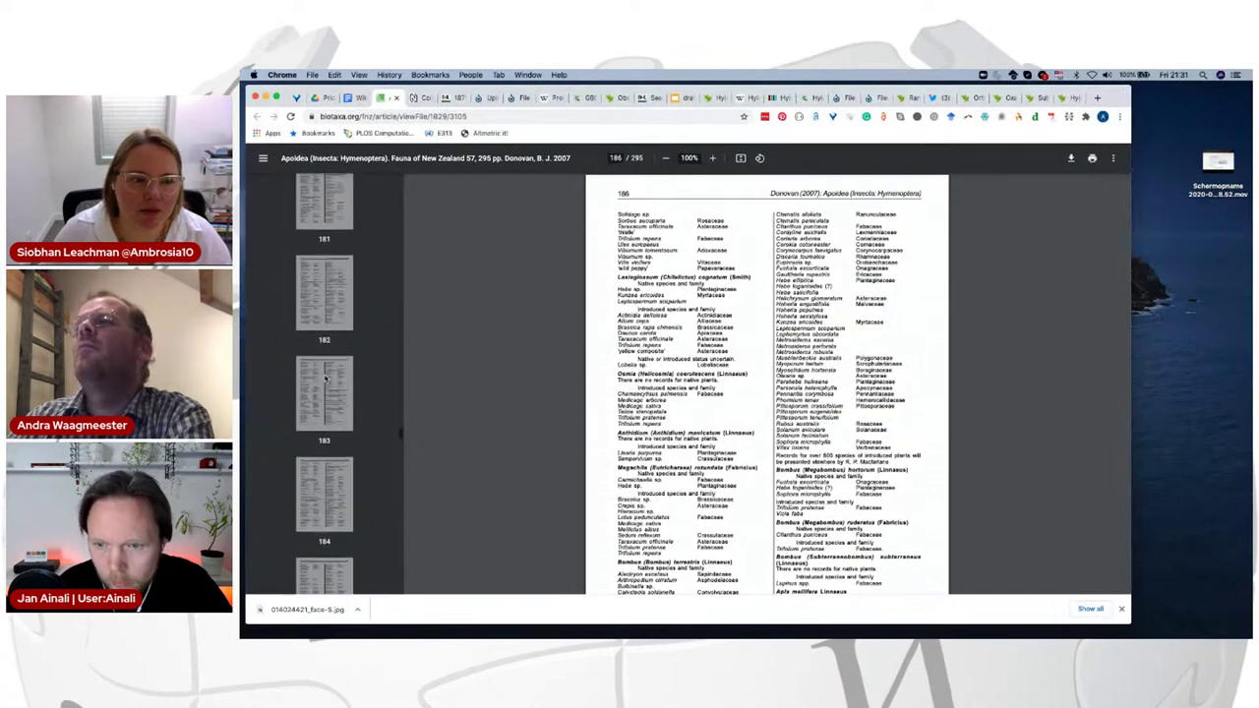
click(326, 380)
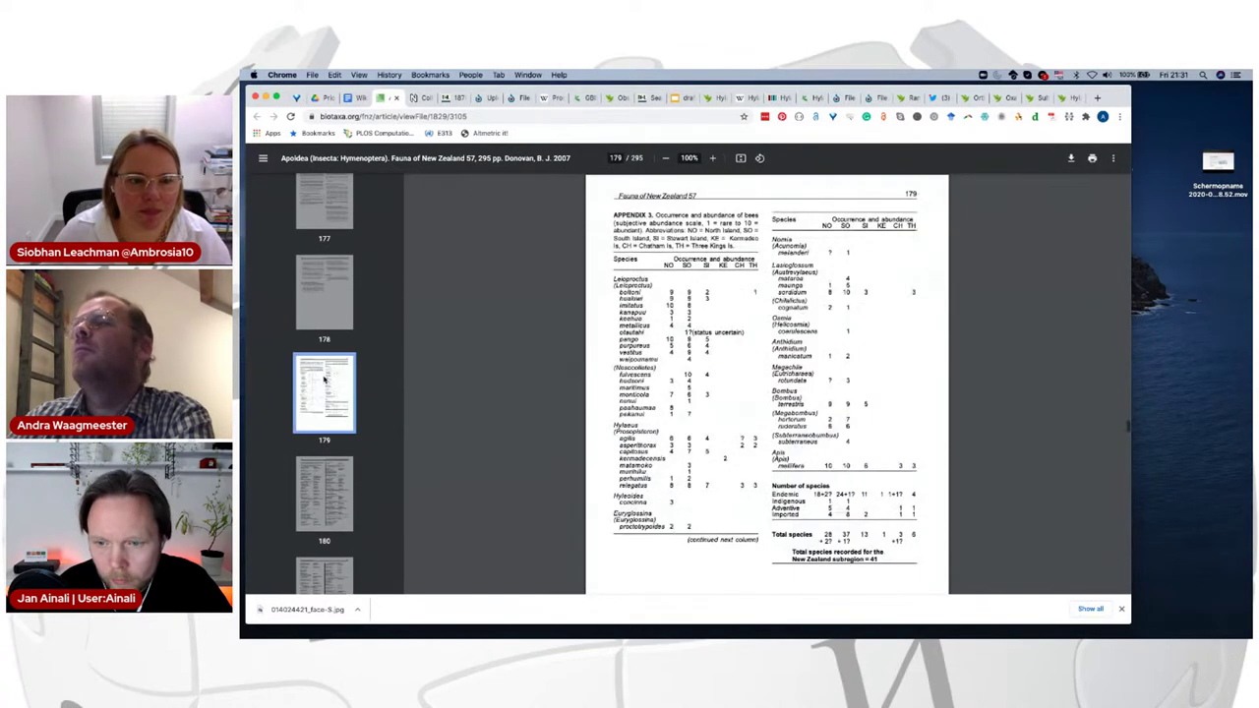
click(332, 289)
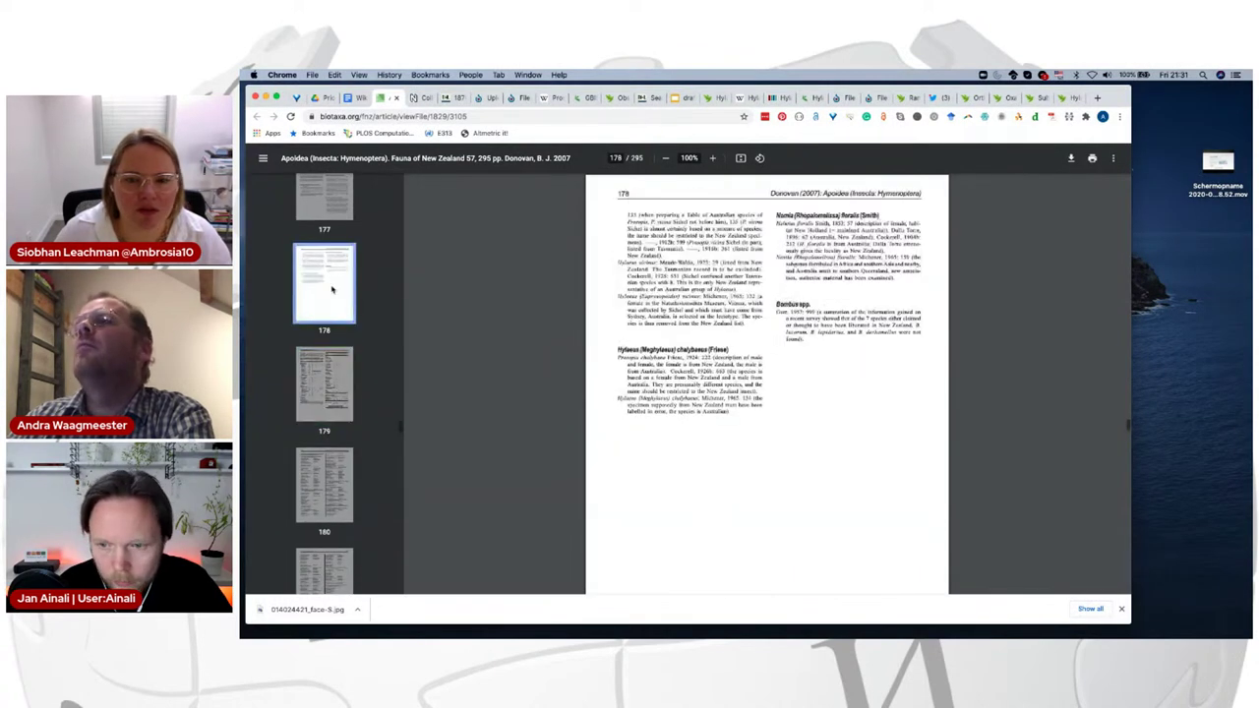
scroll(332, 287, up, 1)
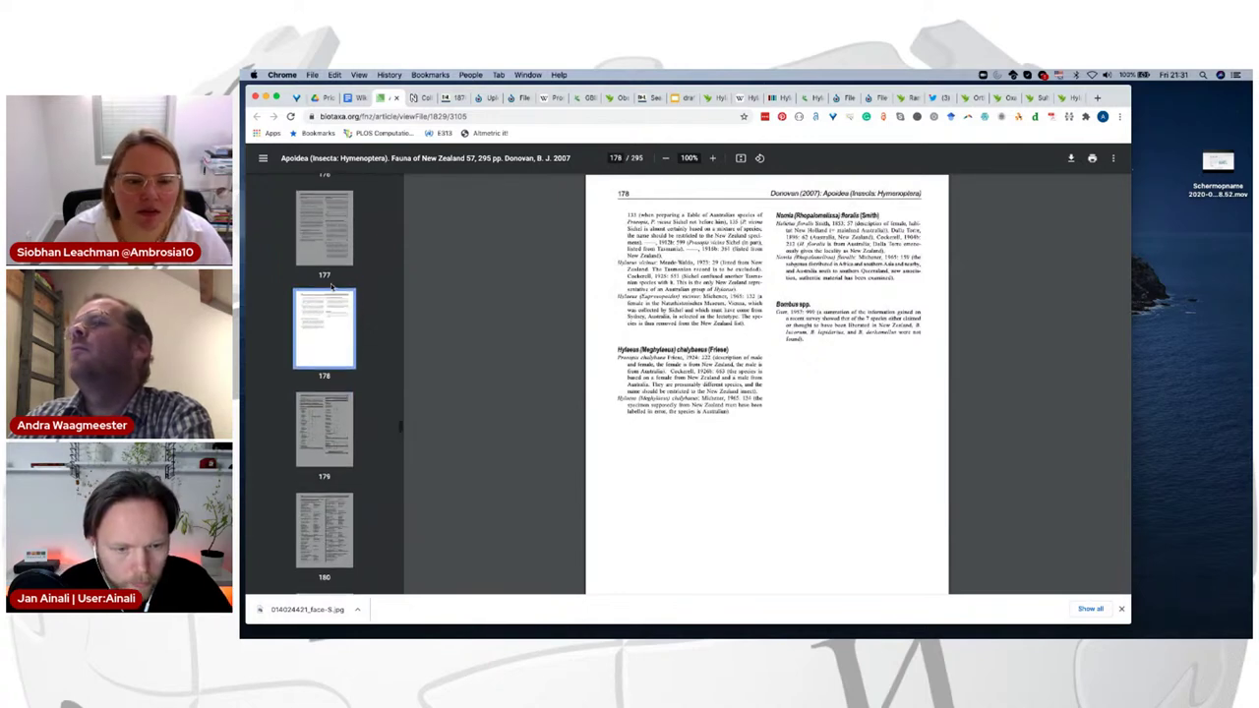
click(330, 230)
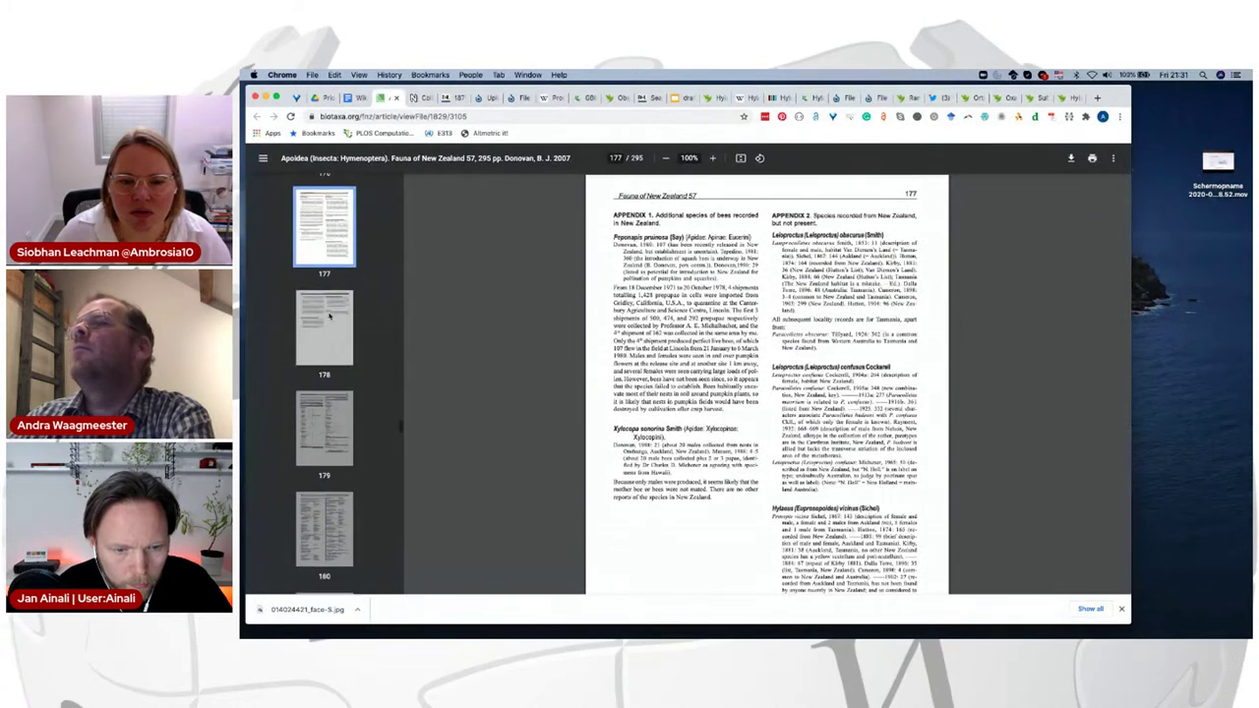
Step: Search the Fauna of New Zealand 57 PDF for the word "reference" and check the first occurrence on page 9
key(ctrl+f)
text(refernce)
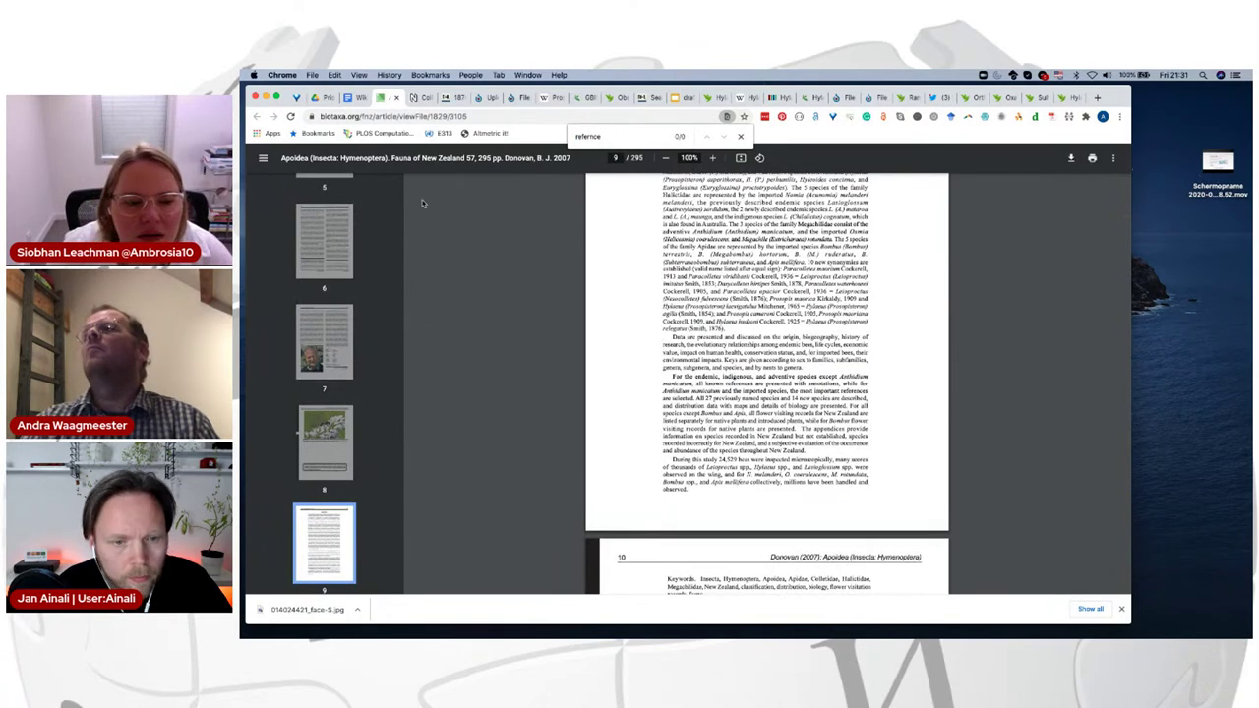
key(BackSpace)
key(BackSpace)
key(BackSpace)
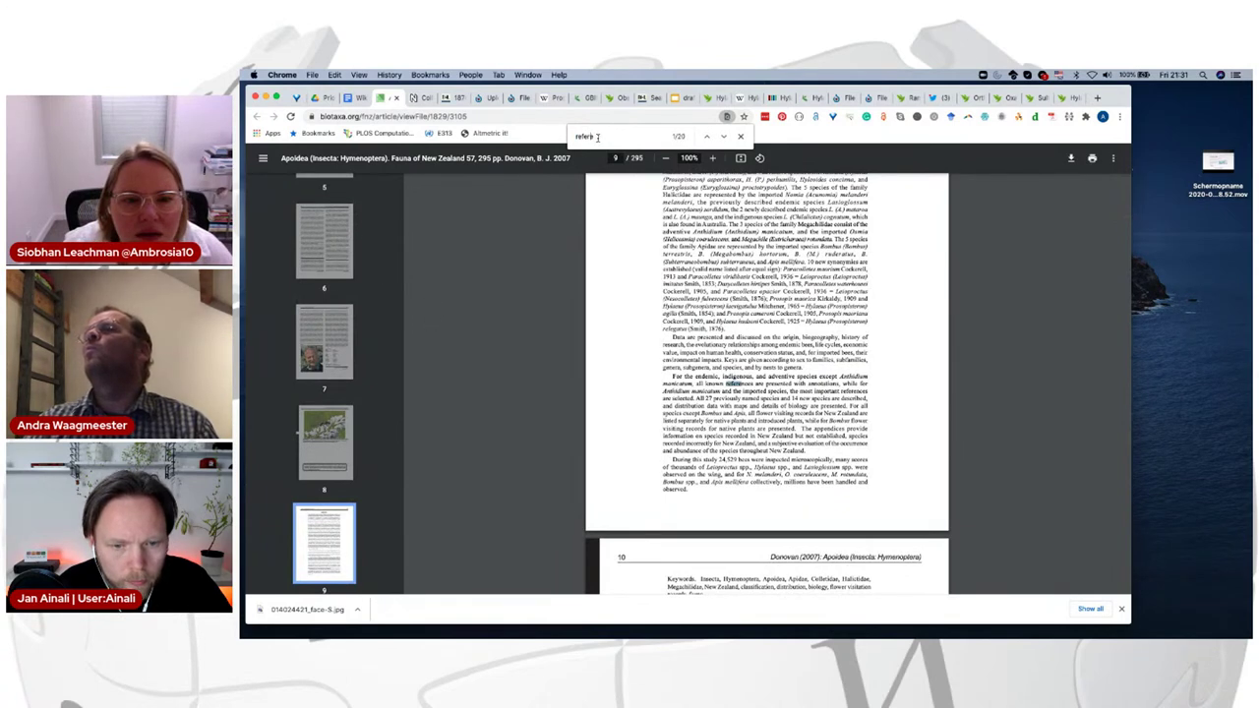
text(nce)
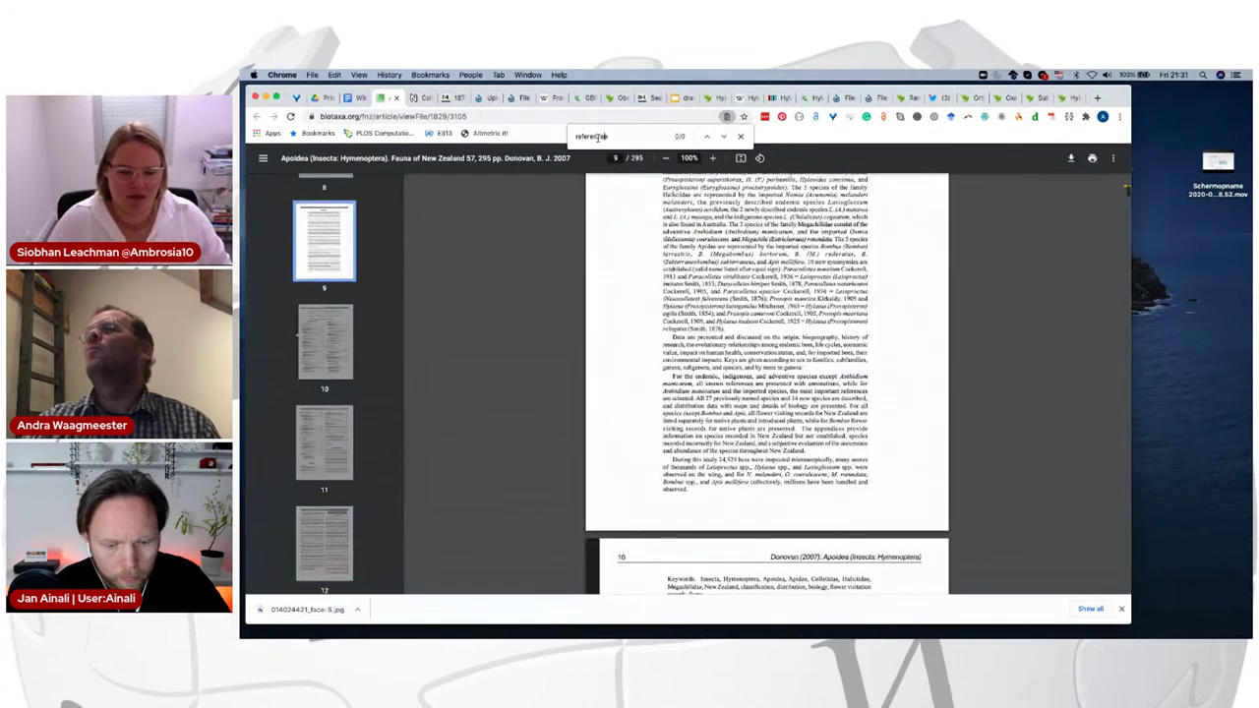
key(BackSpace)
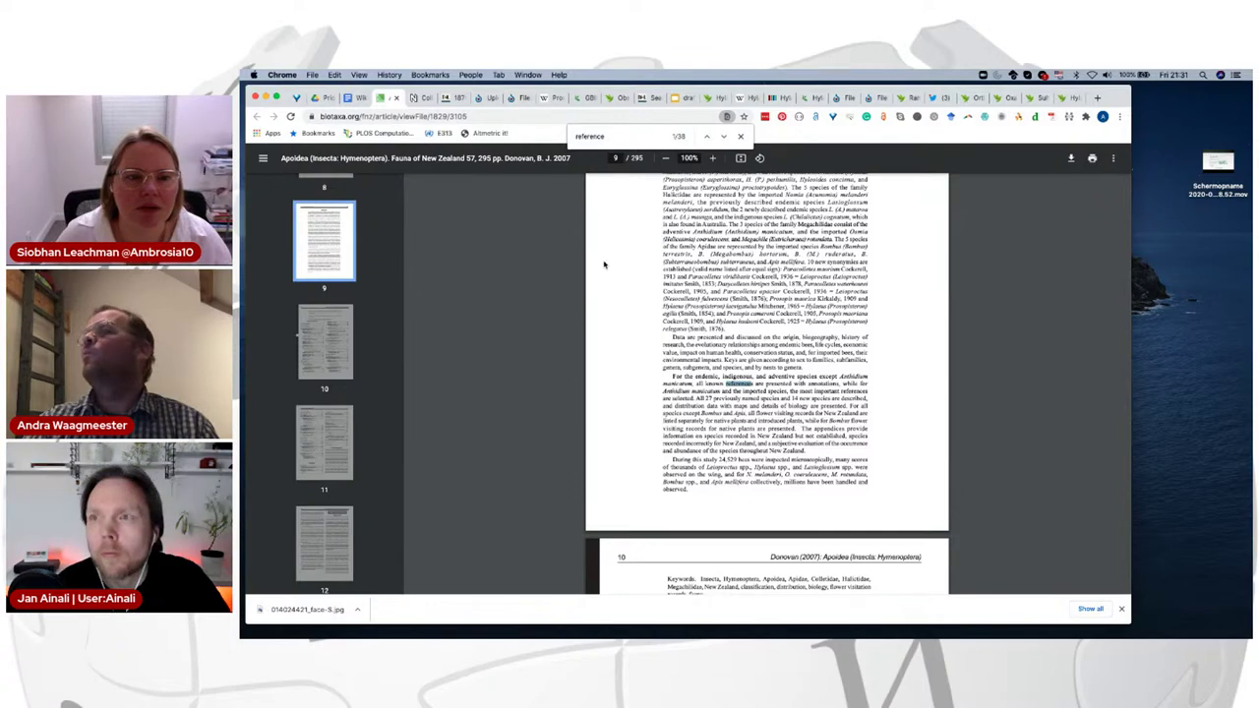
scroll(702, 354, up, 5)
scroll(702, 354, down, 5)
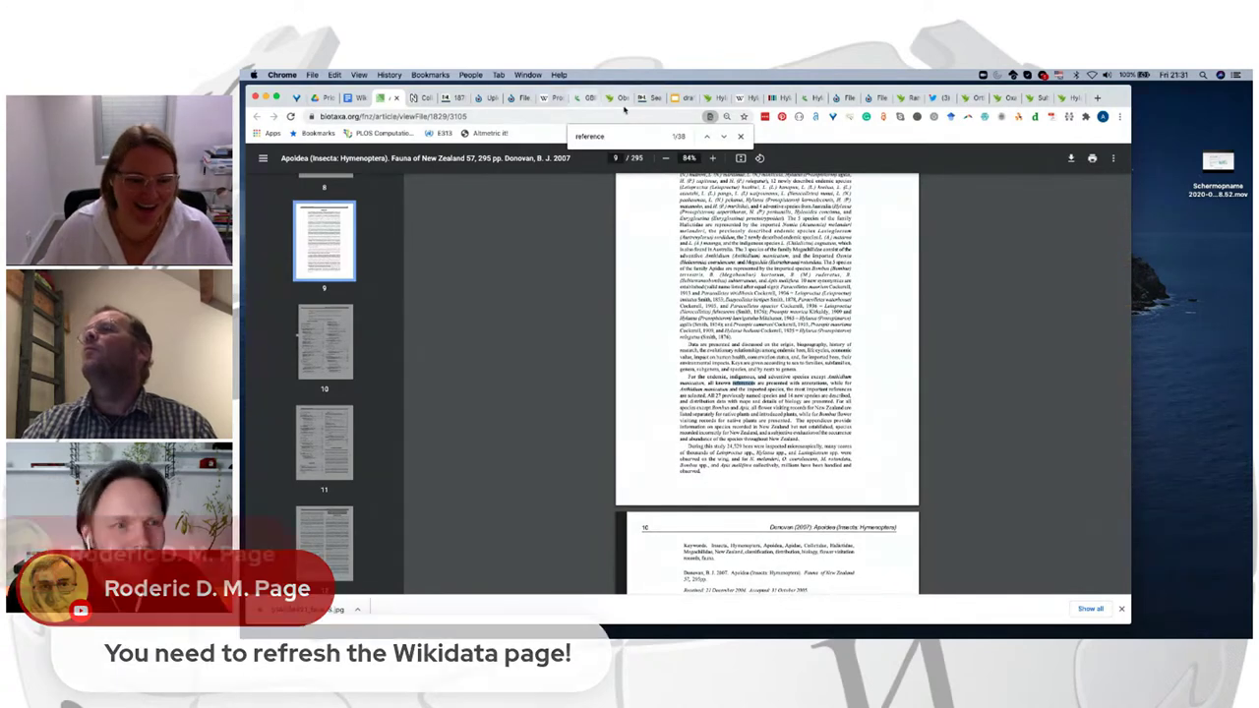
Step: Switch to the Hylaeus relegatus Wikidata item and reload it to get its latest statements
click(774, 97)
click(290, 116)
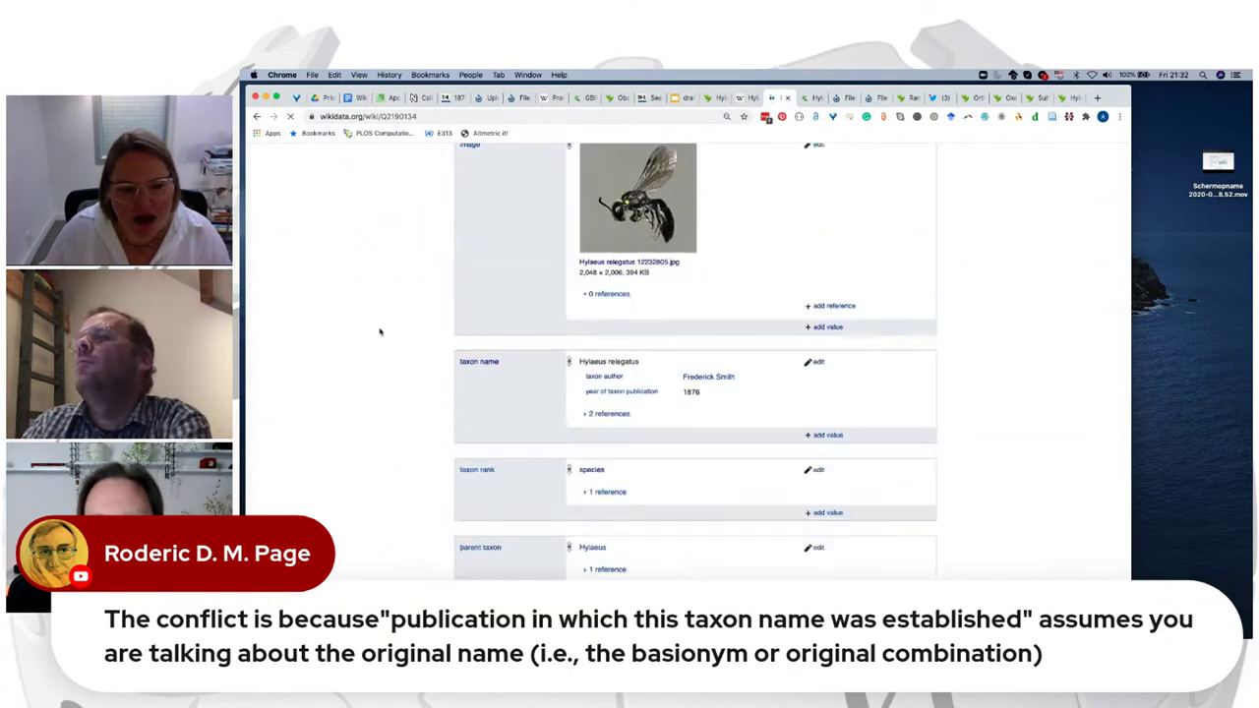
scroll(378, 339, down, 2)
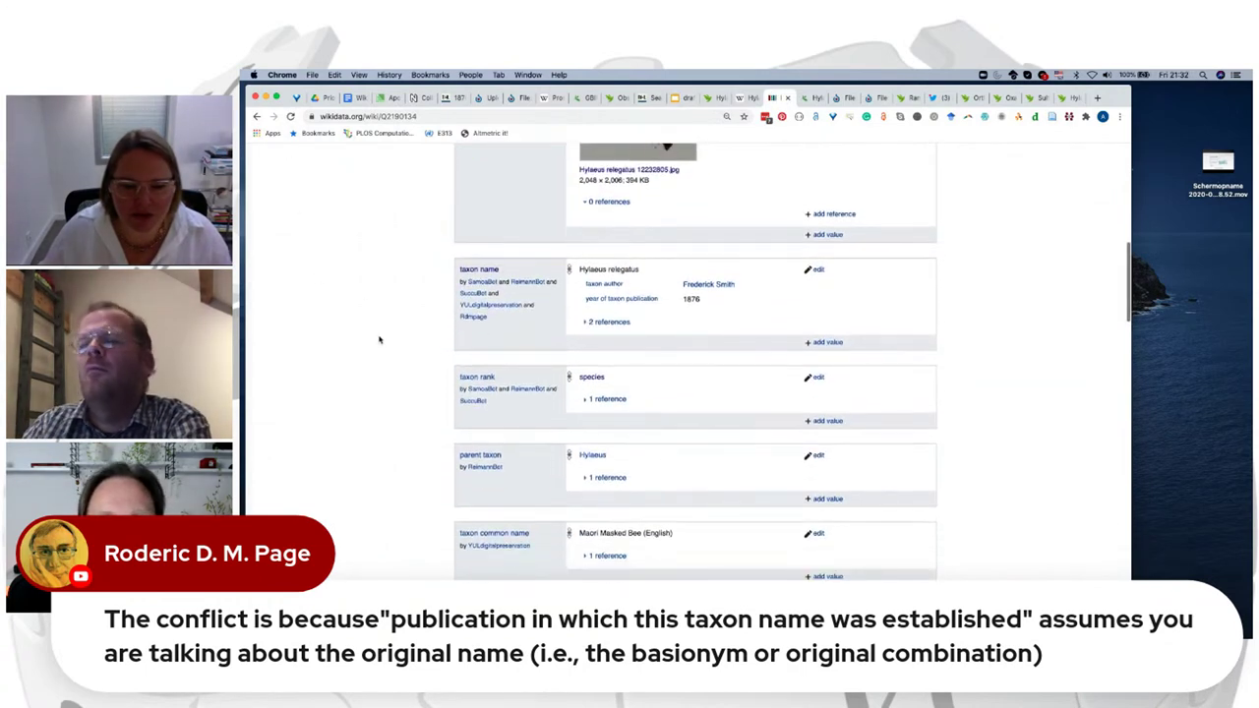
scroll(379, 339, up, 10)
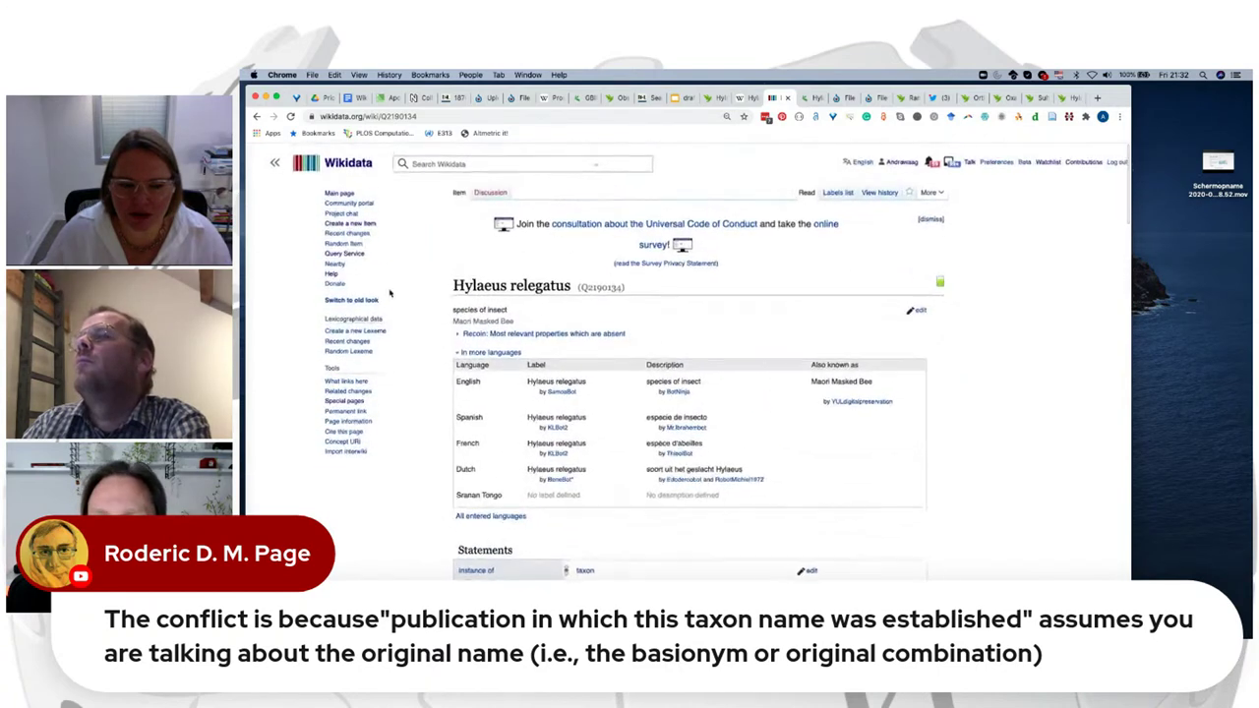
key(super+minus)
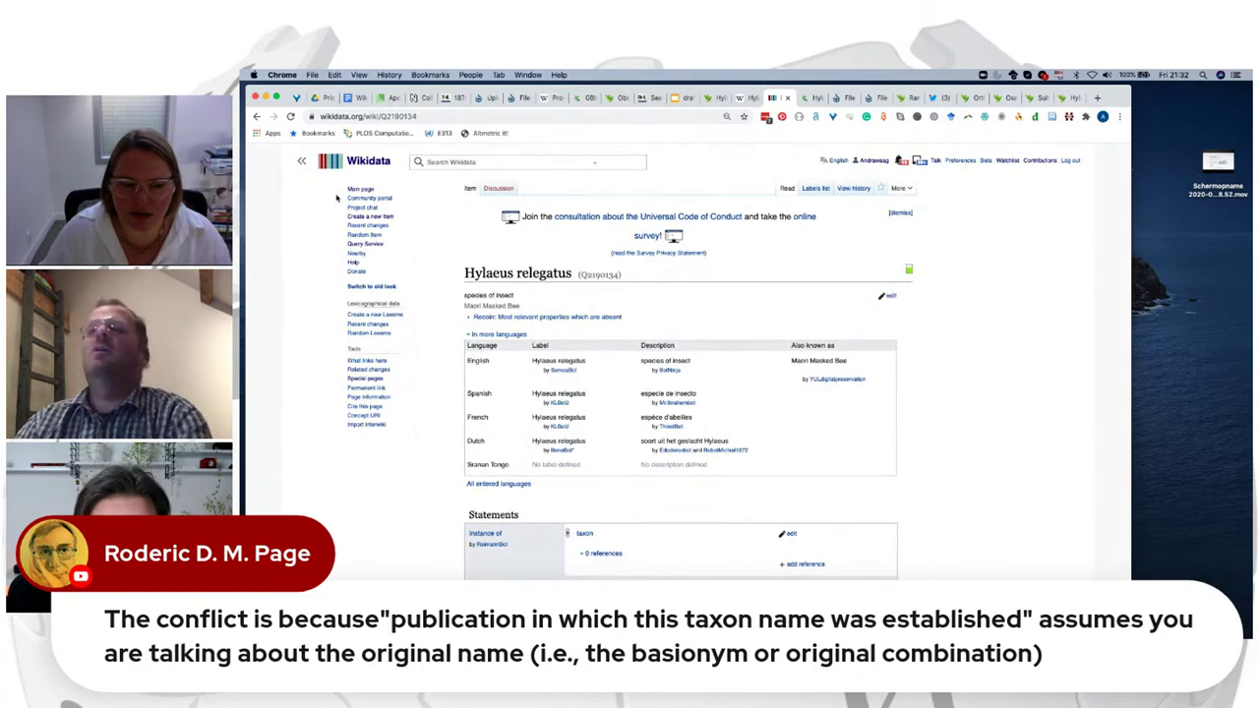
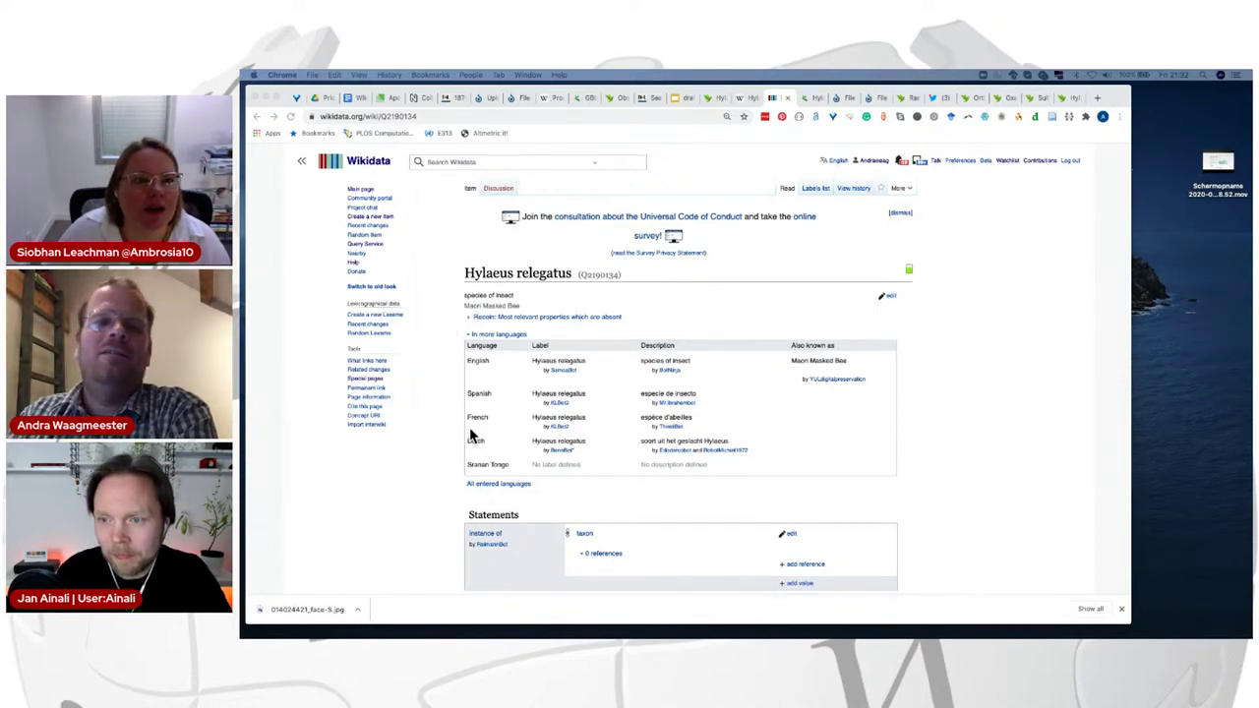
Step: Review the item's statements, including "original combination", and highlight the title given under "publication in which this taxon name was established"
scroll(469, 427, down, 10)
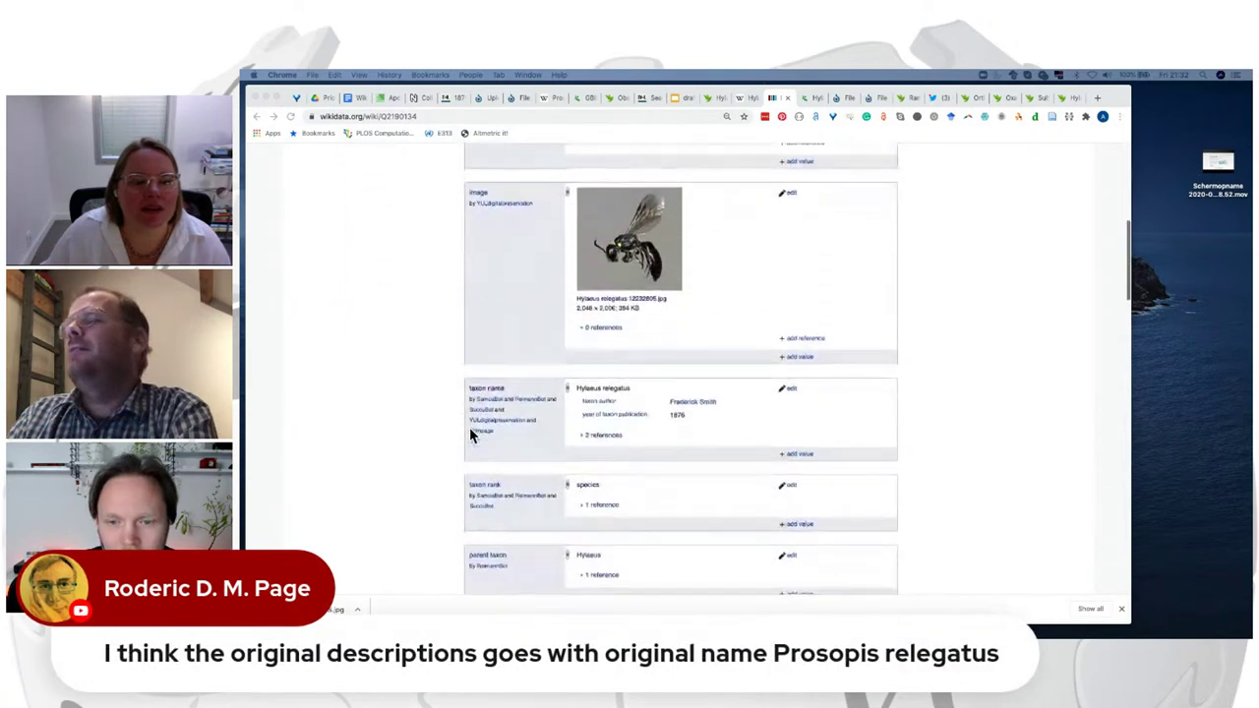
scroll(470, 433, down, 5)
scroll(470, 434, down, 2)
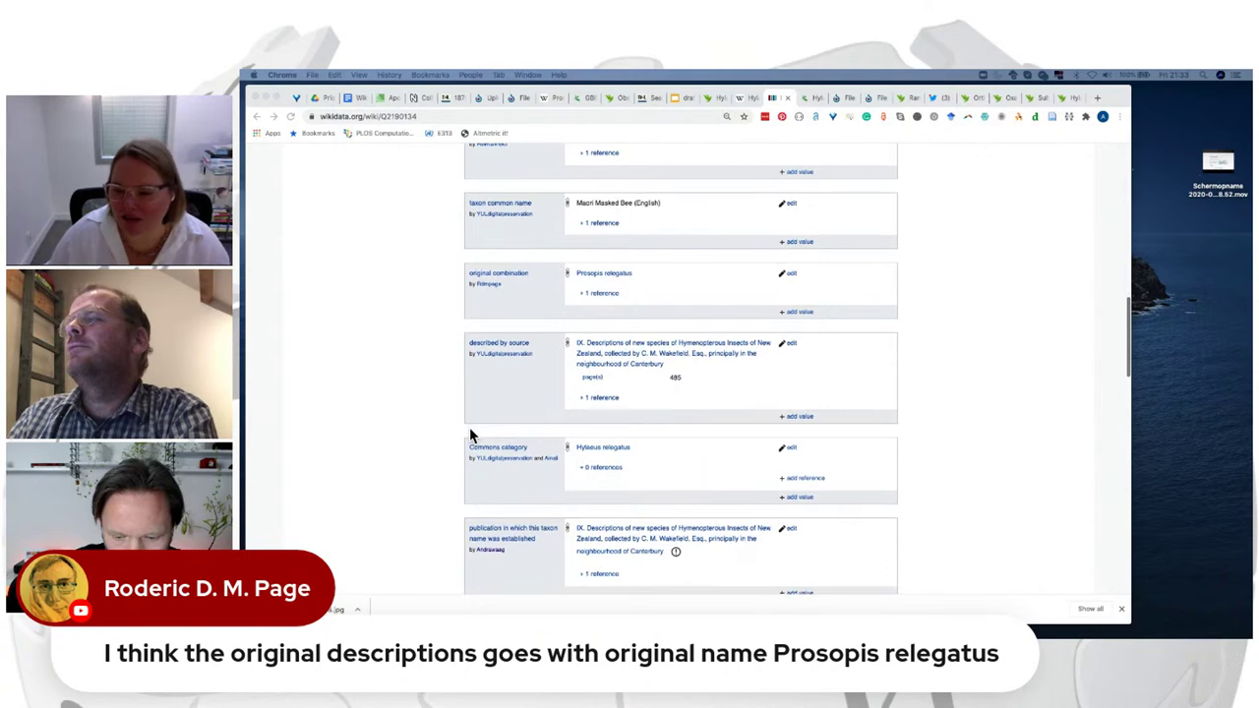
scroll(470, 434, up, 15)
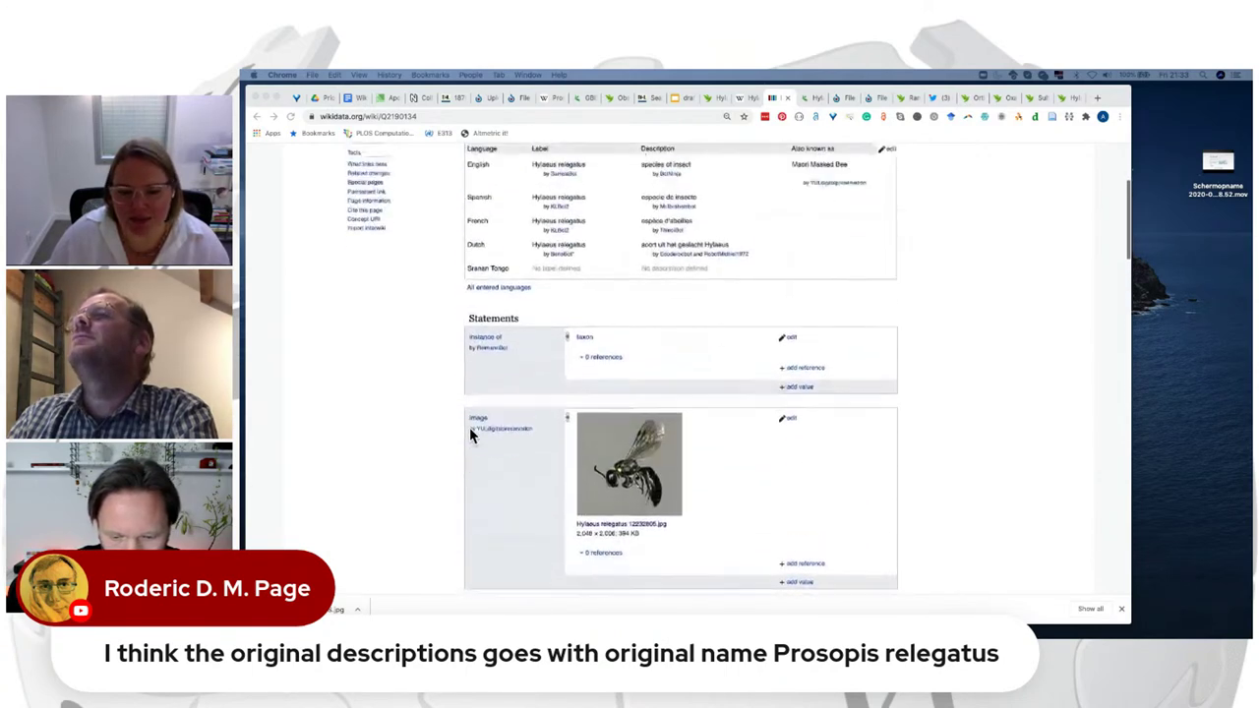
scroll(470, 427, up, 5)
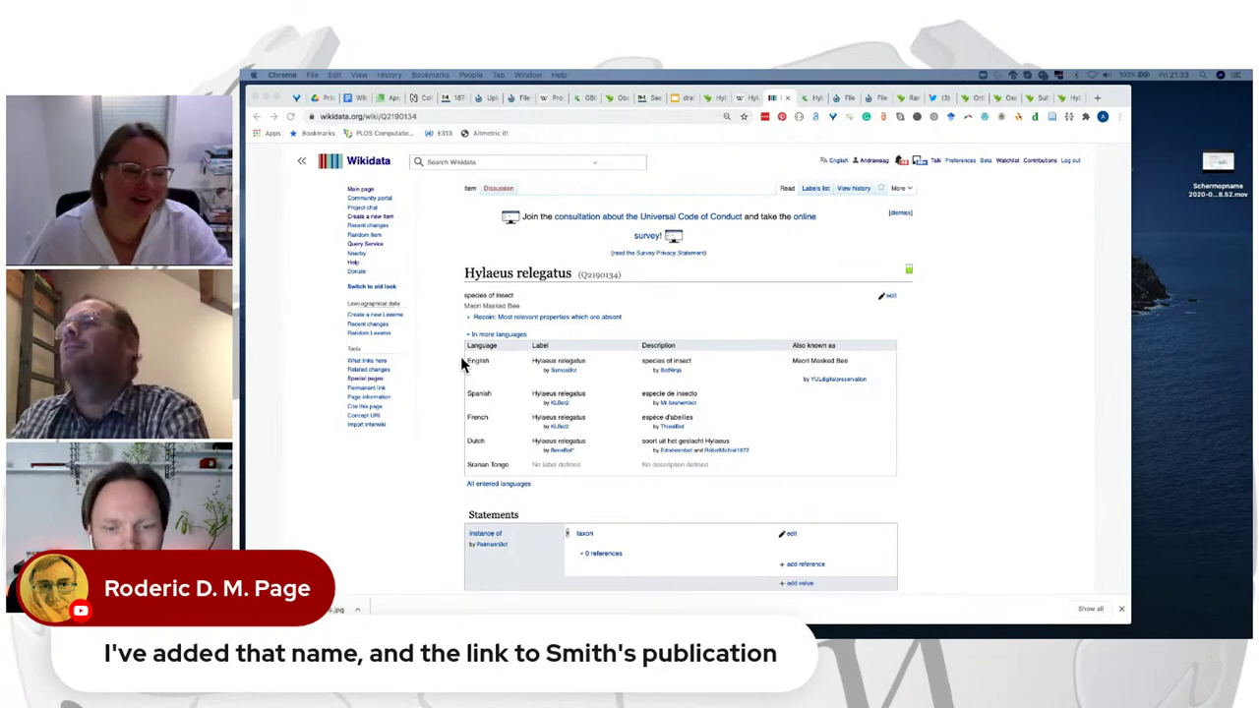
scroll(479, 394, down, 15)
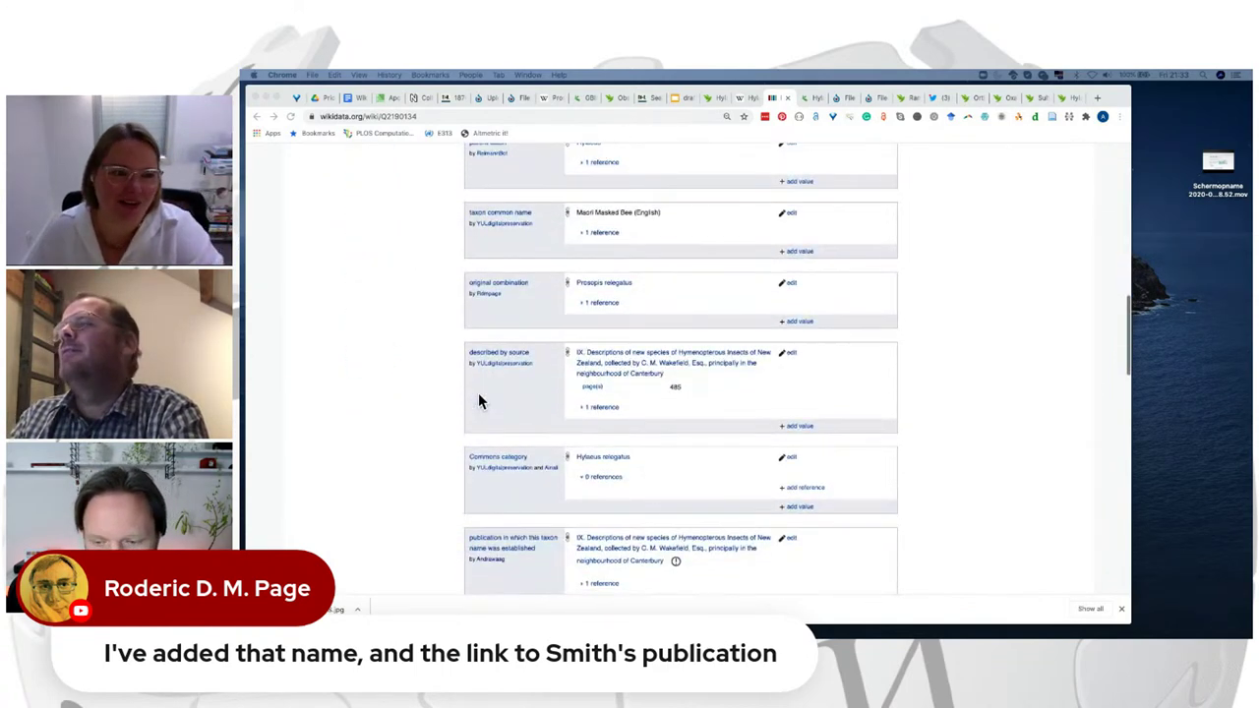
scroll(479, 401, down, 3)
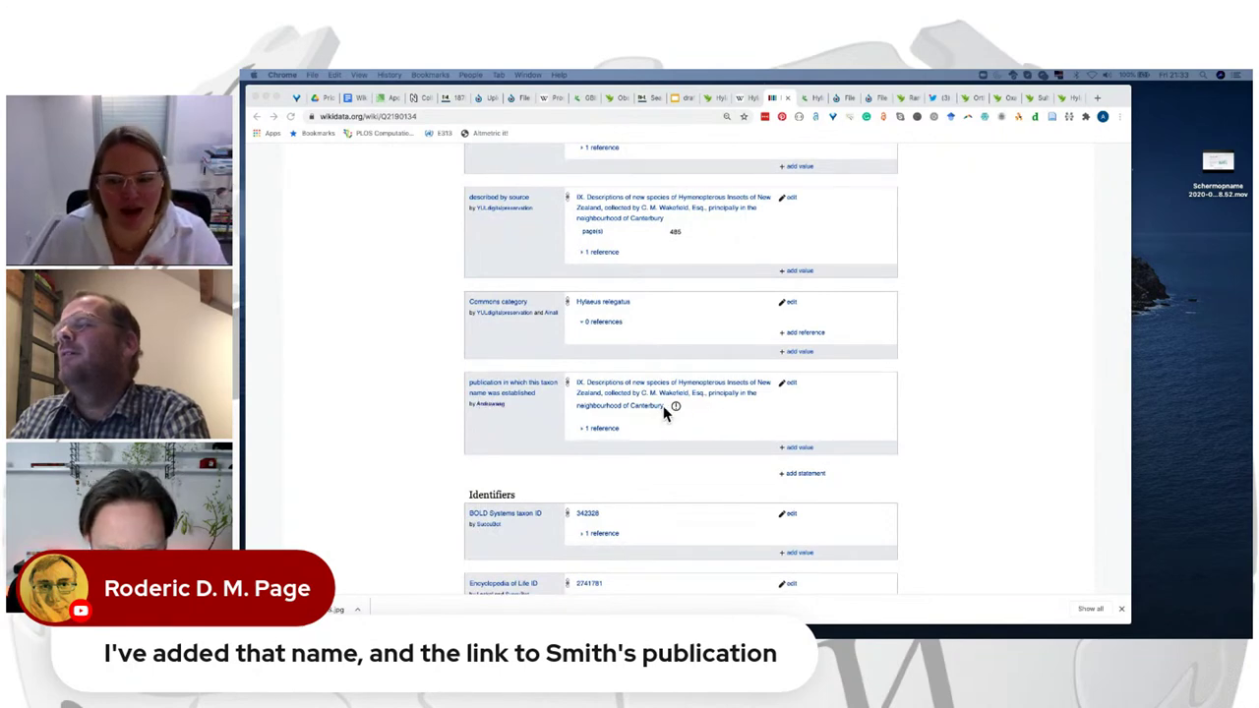
drag(665, 406, 577, 387)
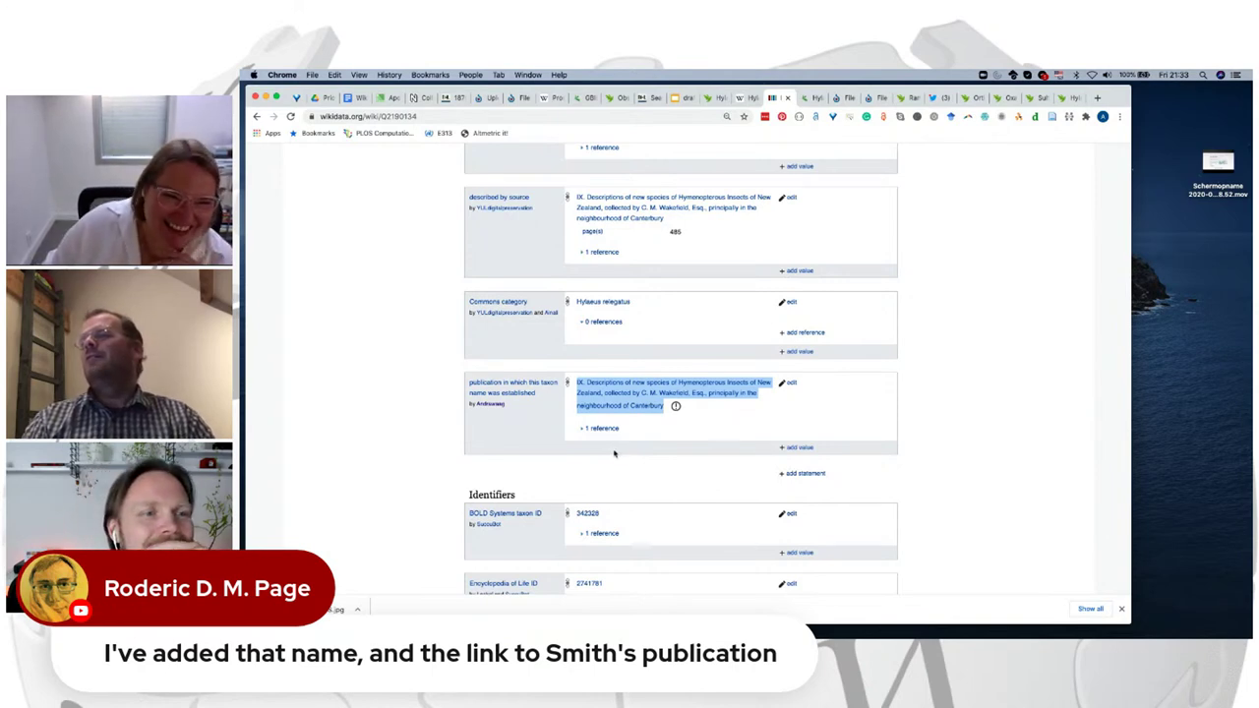
Step: Compare the neighbouring source statements and check the item's identifiers down to its Wikipedia links
scroll(614, 453, up, 2)
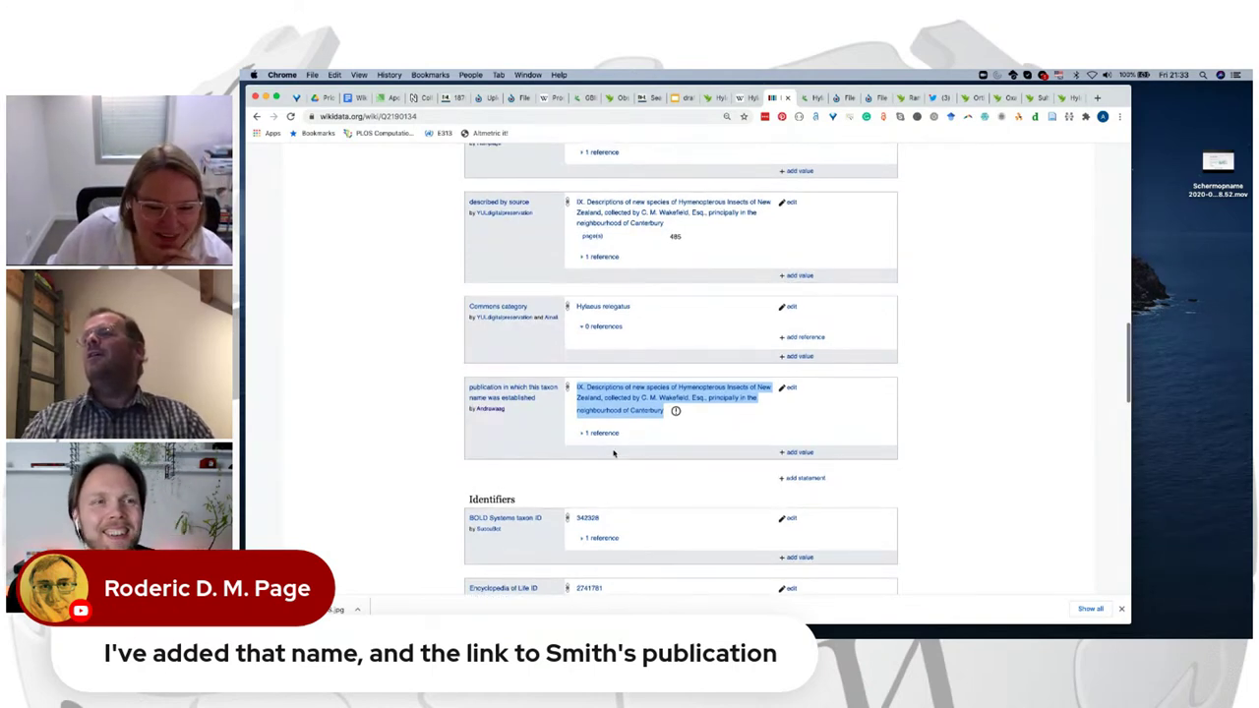
scroll(614, 454, up, 2)
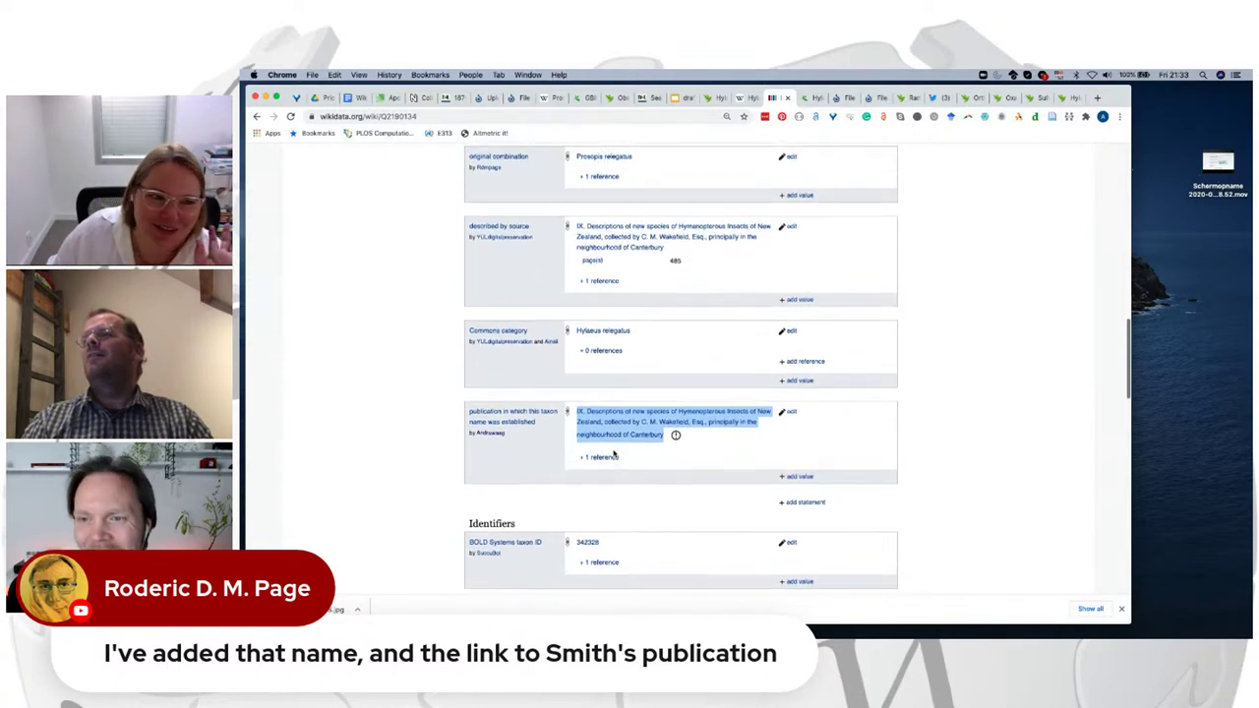
scroll(614, 453, up, 1)
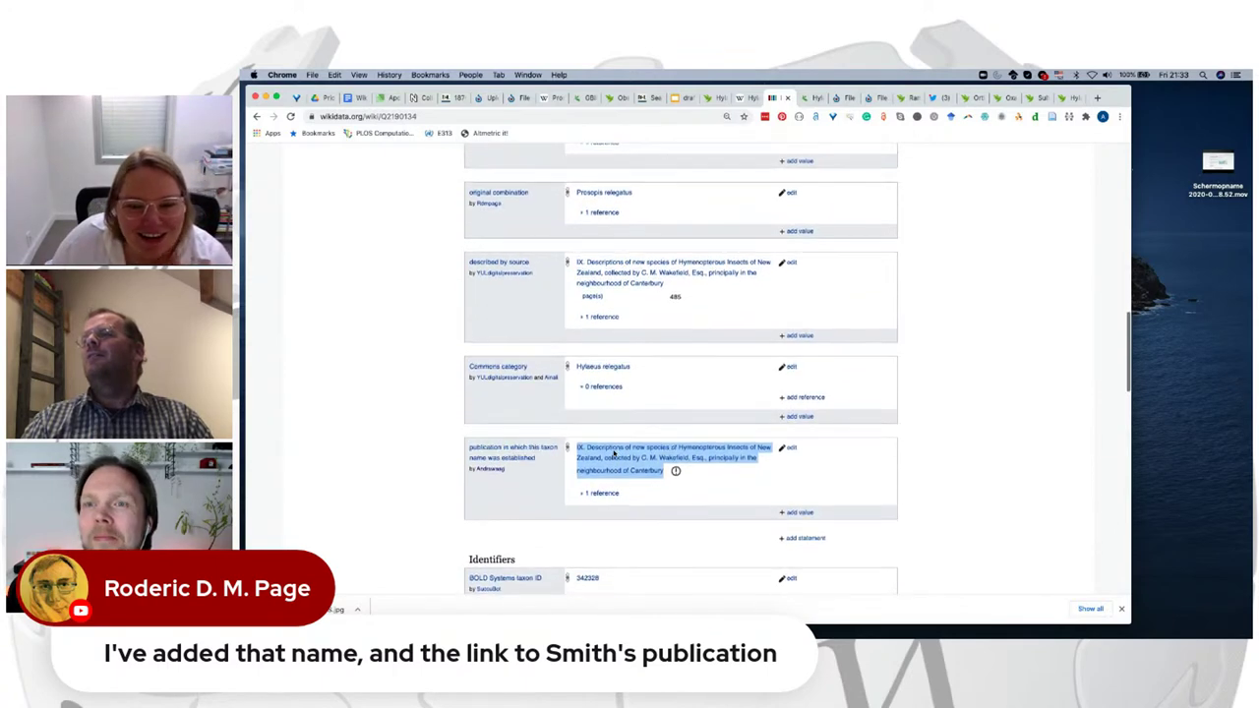
scroll(614, 453, down, 5)
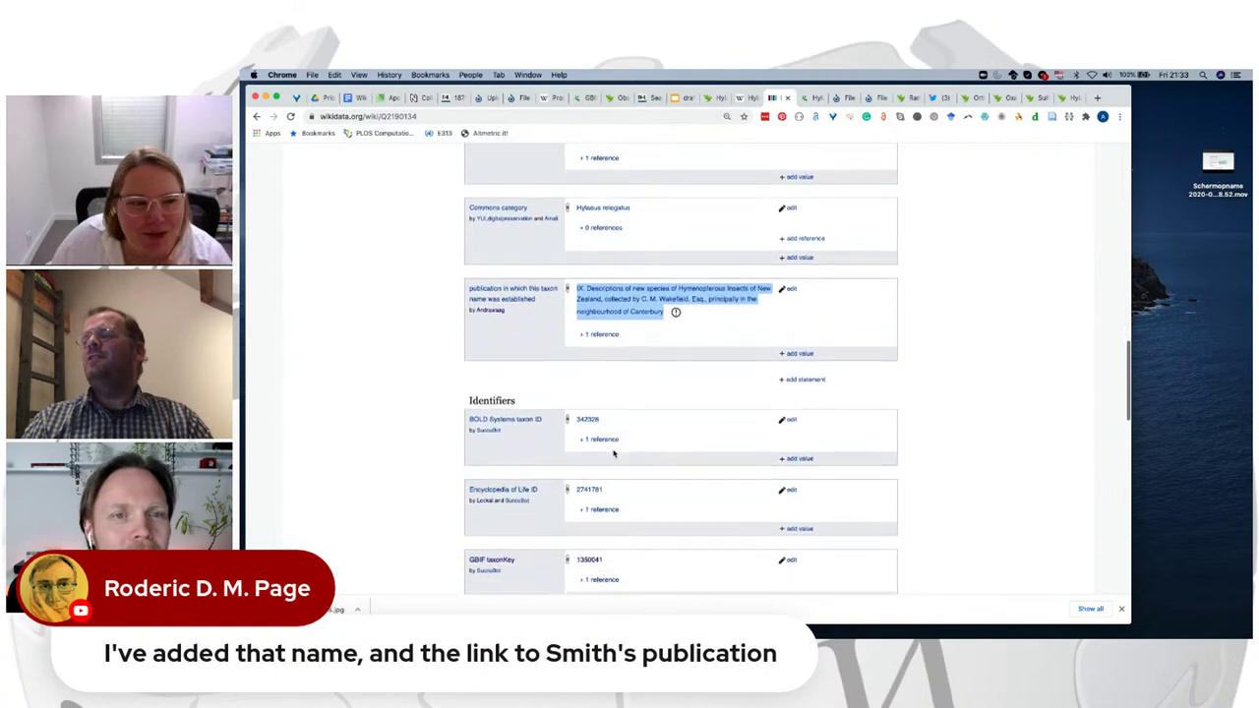
scroll(614, 451, down, 7)
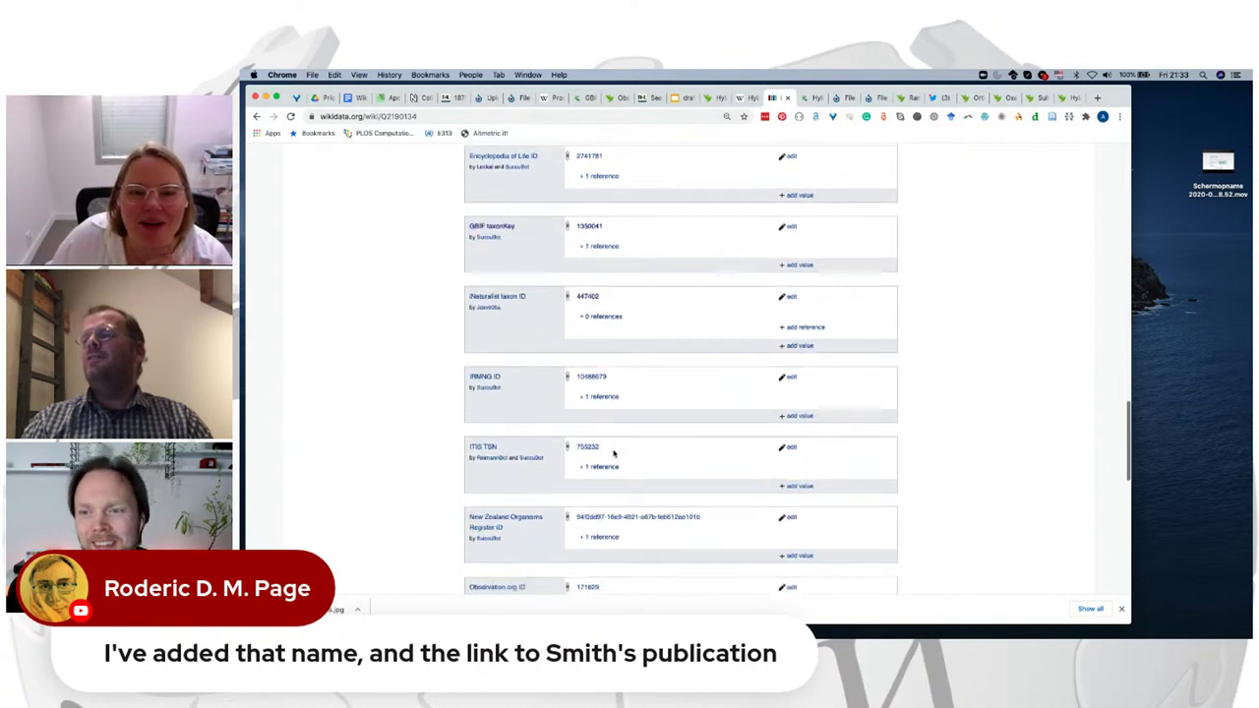
scroll(614, 453, down, 3)
scroll(613, 453, up, 2)
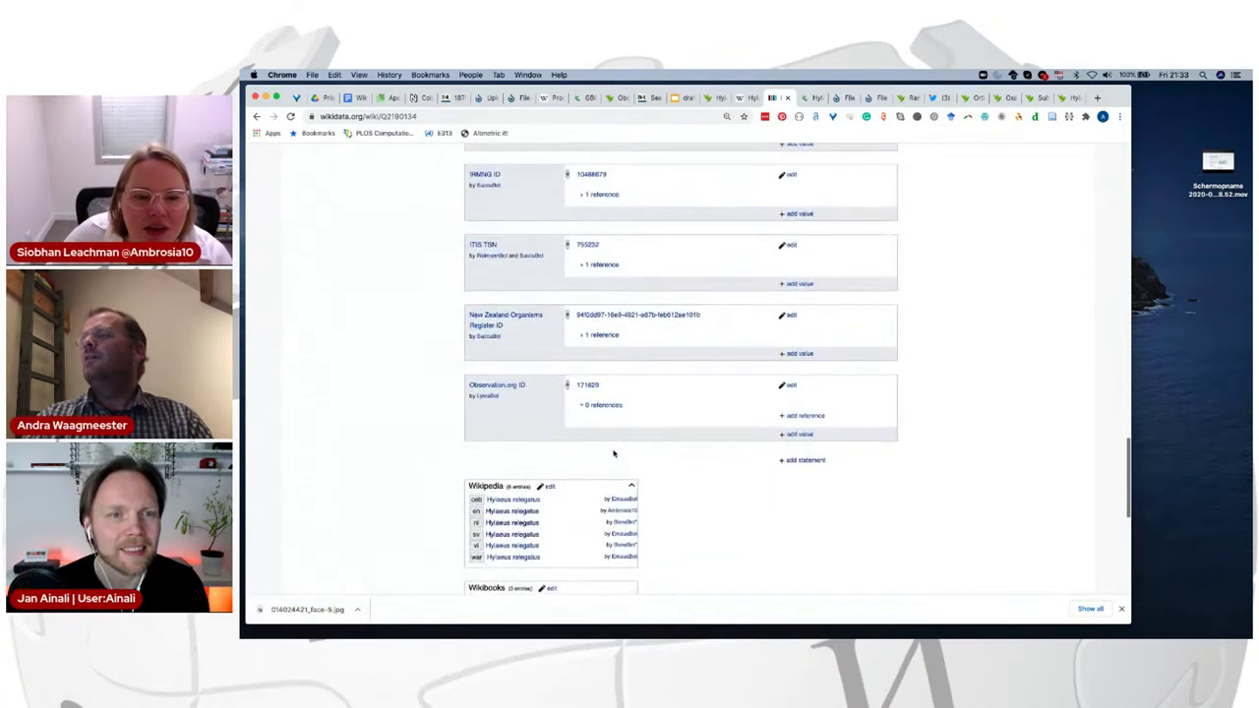
Step: Start a new statement after the publication statement and look up the property "basionym" for it
scroll(795, 464, up, 9)
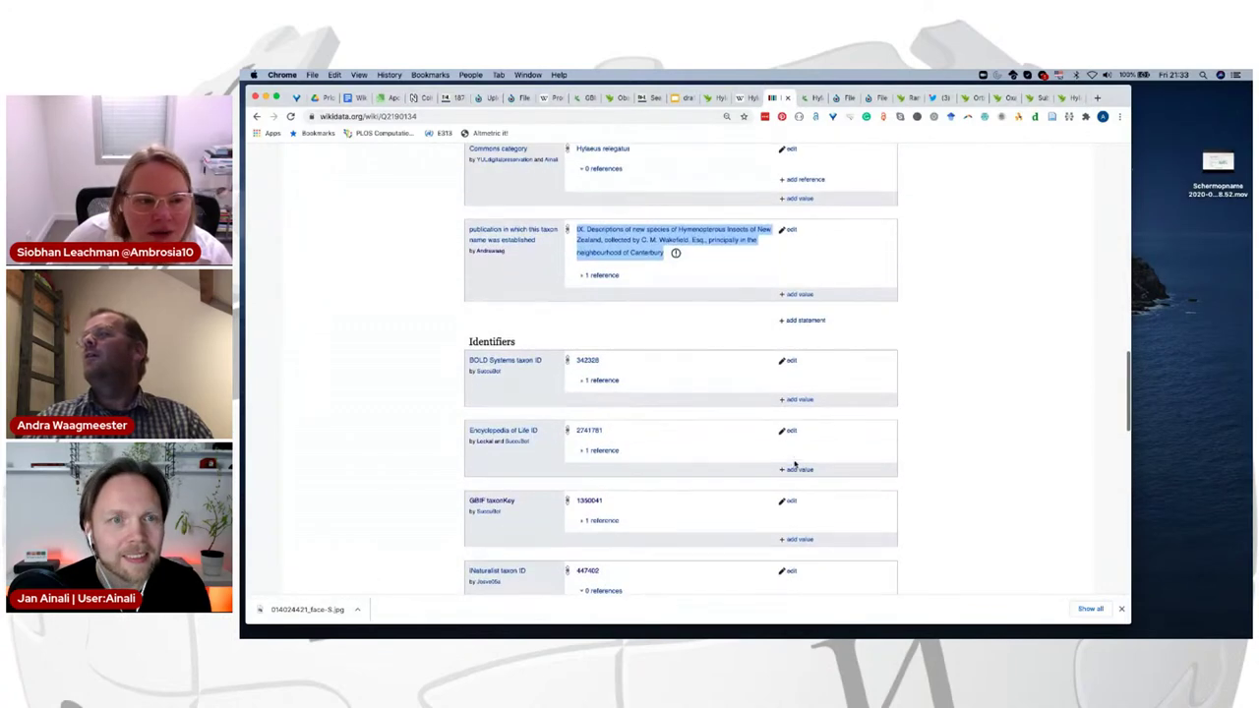
click(801, 321)
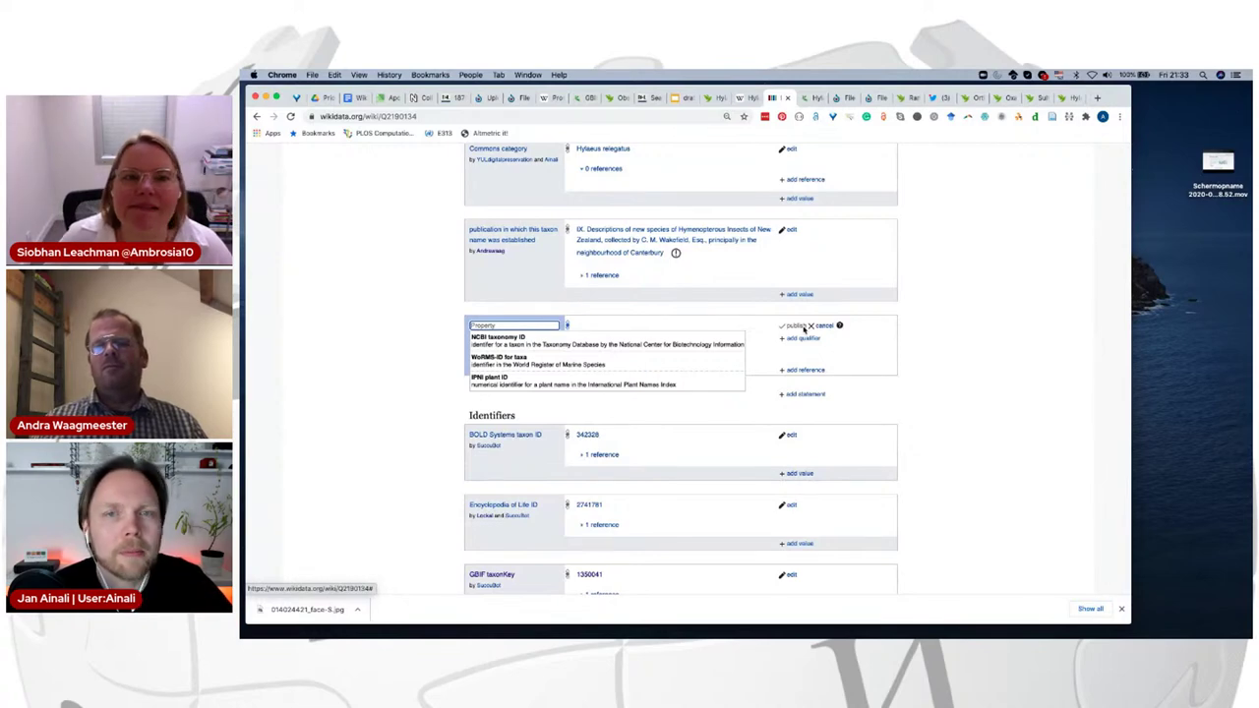
text(bas)
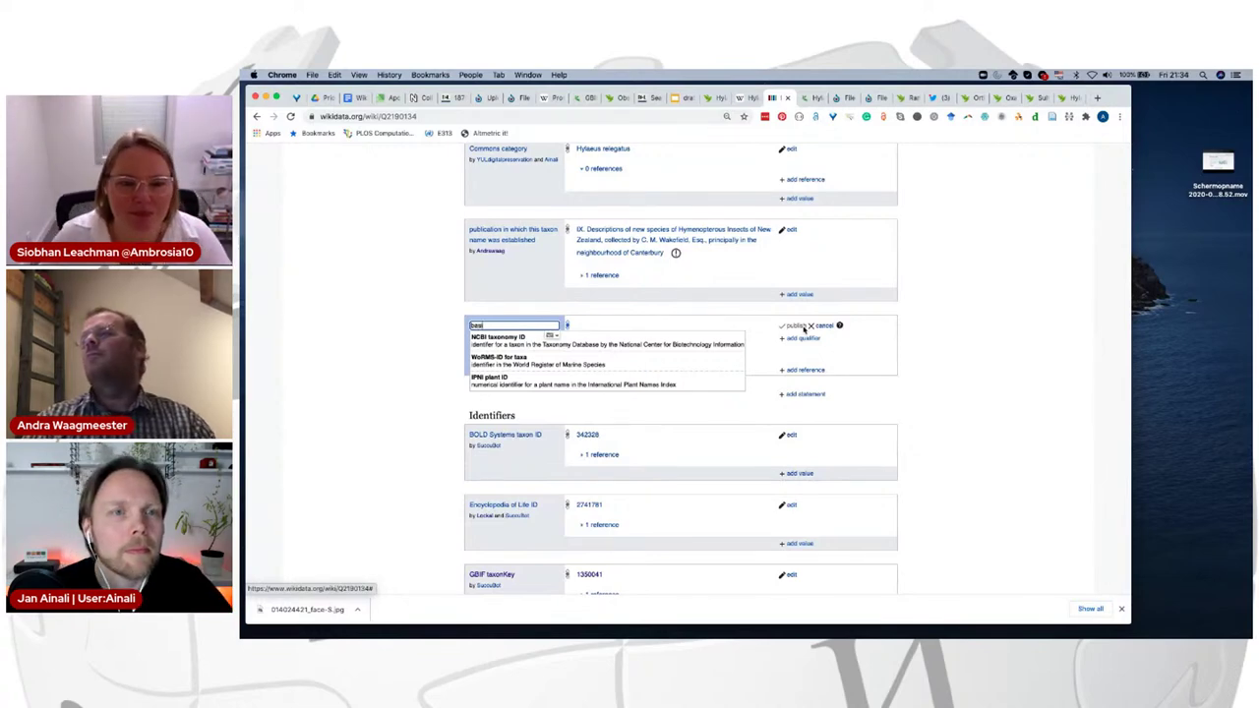
text(io)
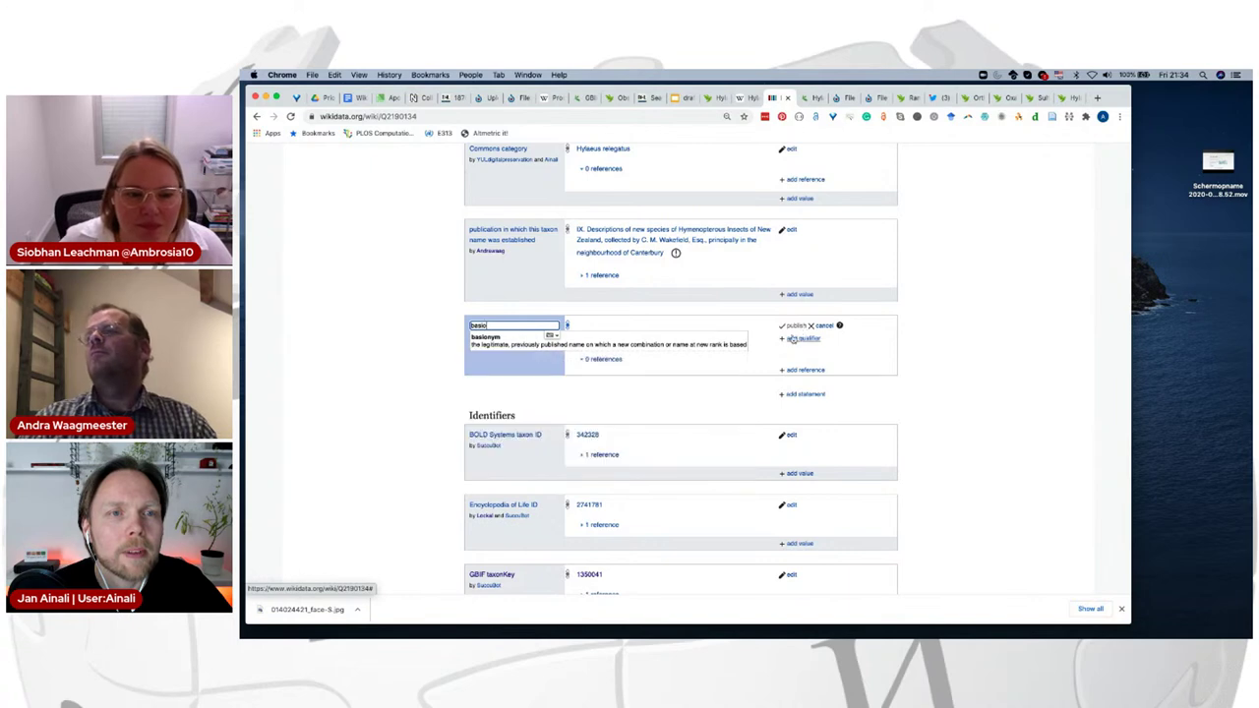
Step: Add a basionym statement with the value Prosopis relegatus to the Hylaeus relegatus item and publish it
click(683, 334)
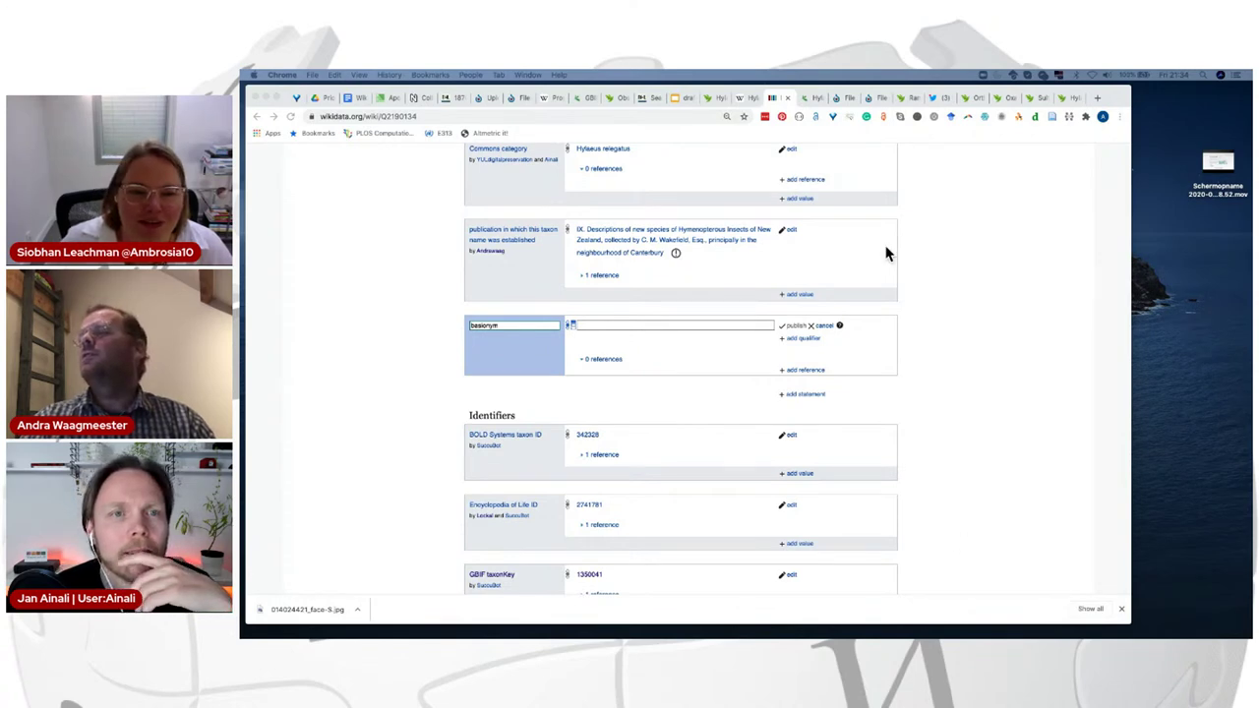
click(603, 326)
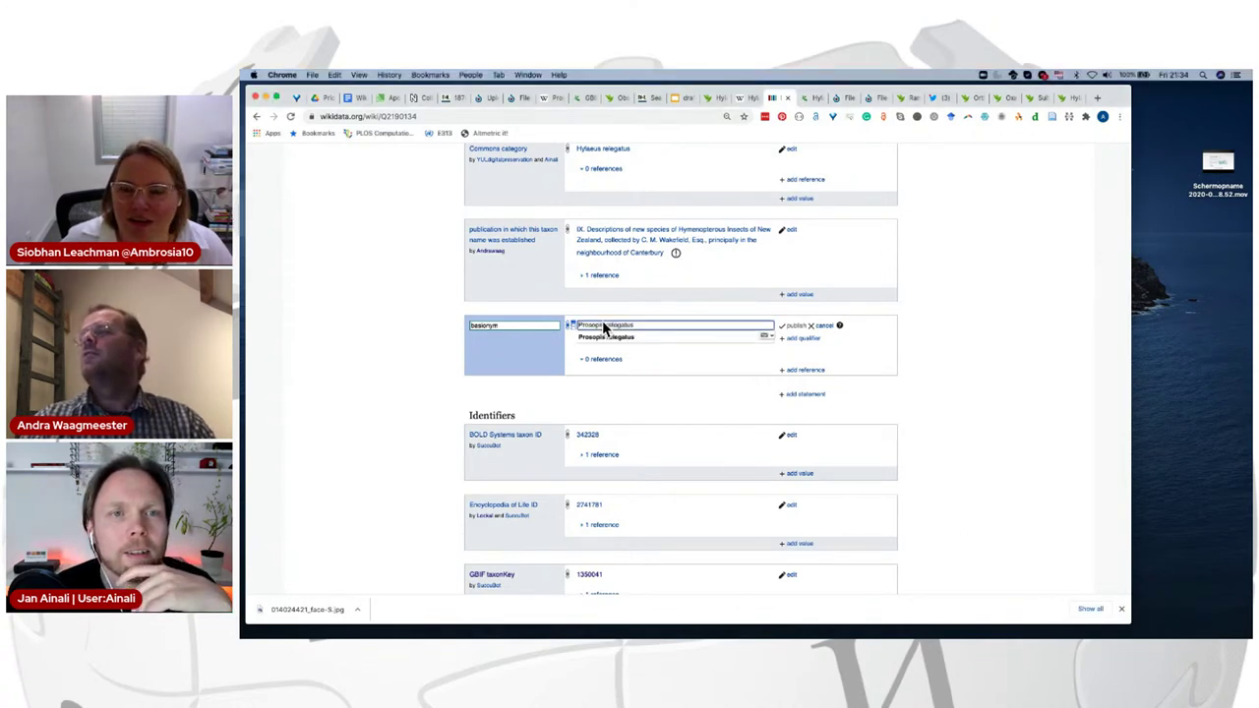
click(615, 341)
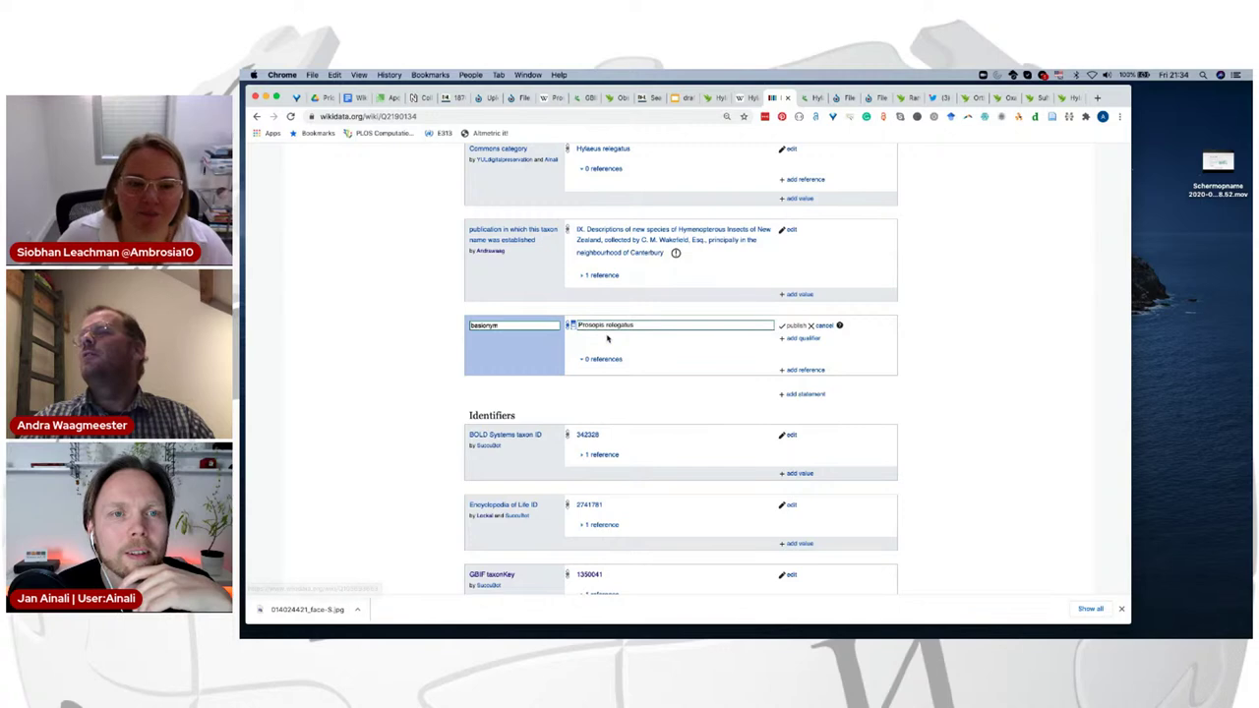
click(792, 326)
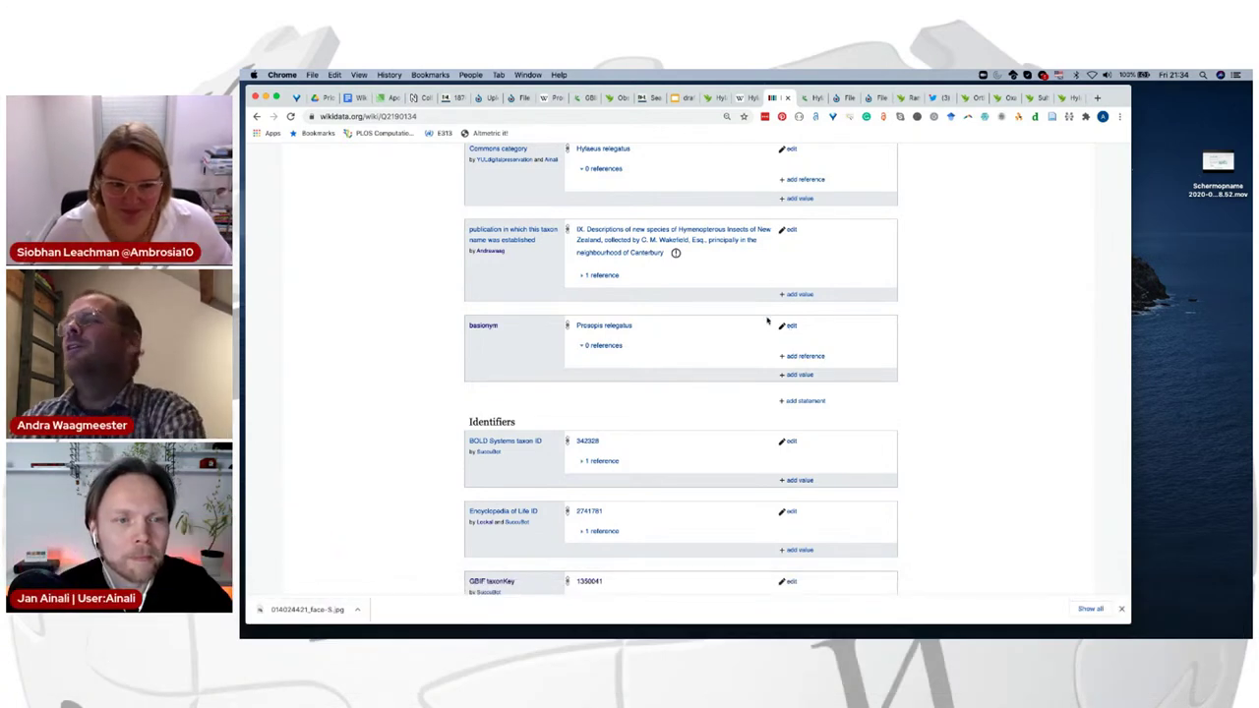
Step: Review the Hylaeus relegatus statements, then open the Prosopis relegatus item linked as basionym and examine its statements
scroll(769, 321, up, 10)
scroll(767, 321, up, 10)
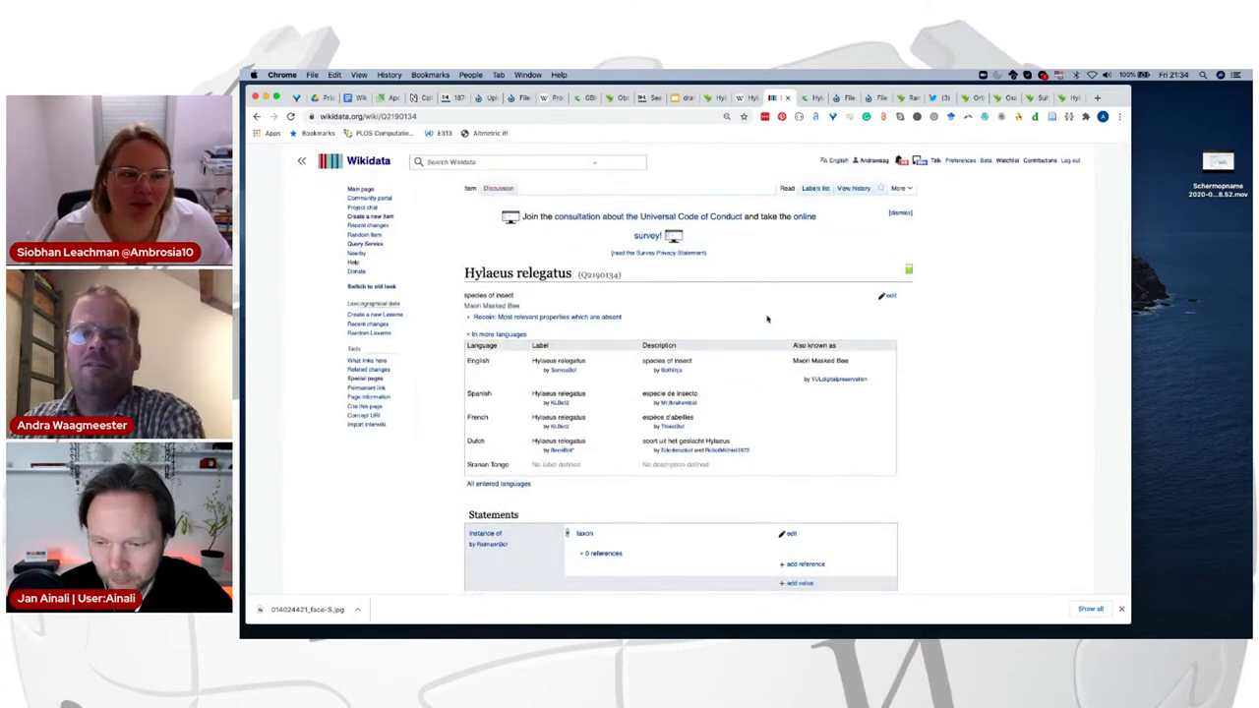
scroll(767, 324, down, 10)
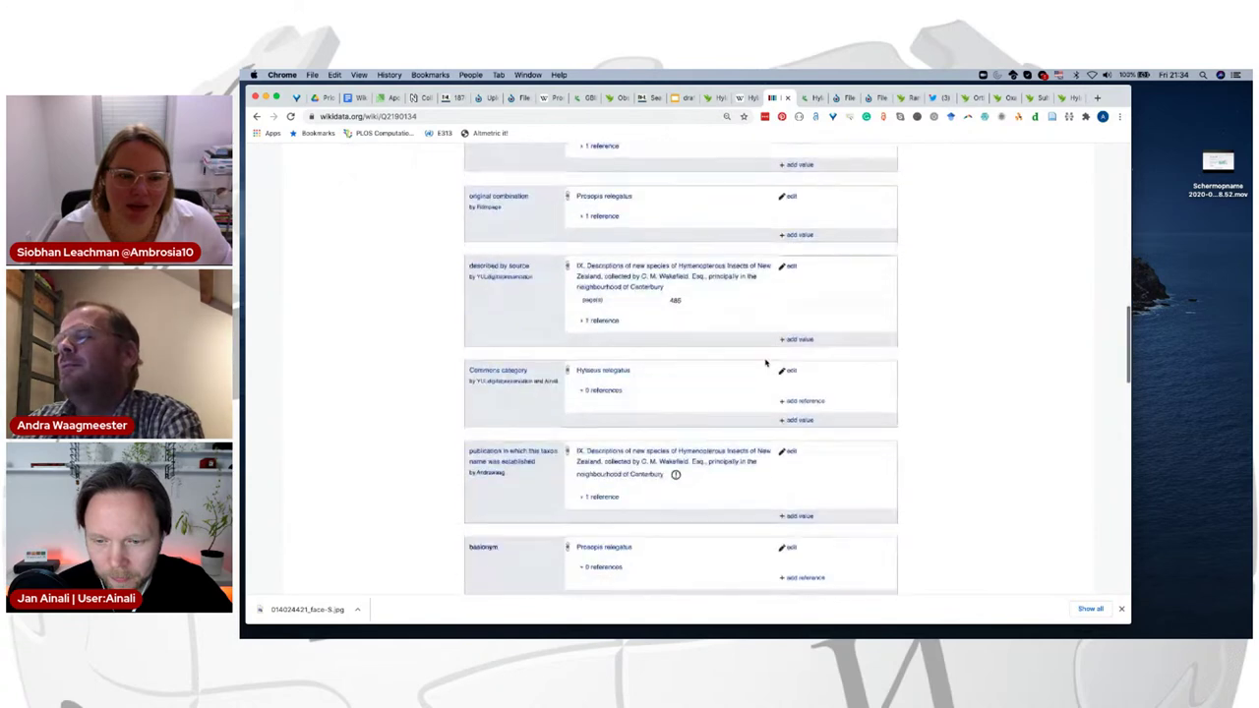
scroll(766, 363, down, 2)
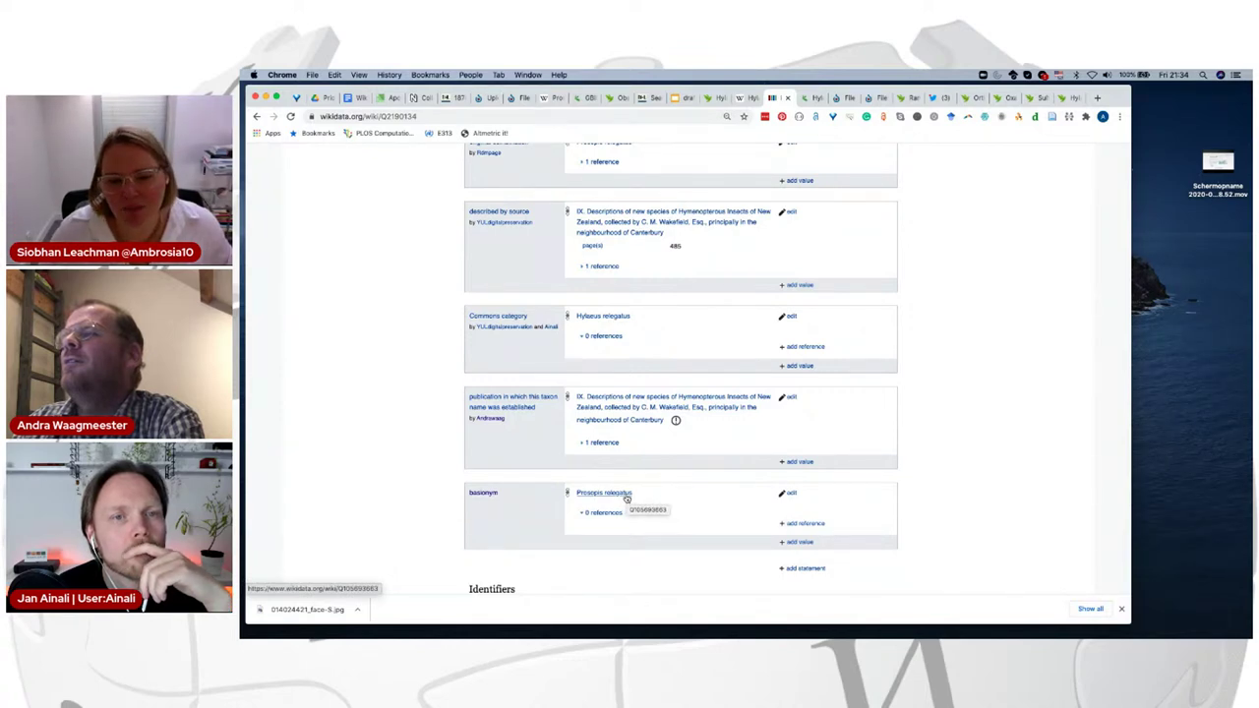
drag(665, 420, 576, 398)
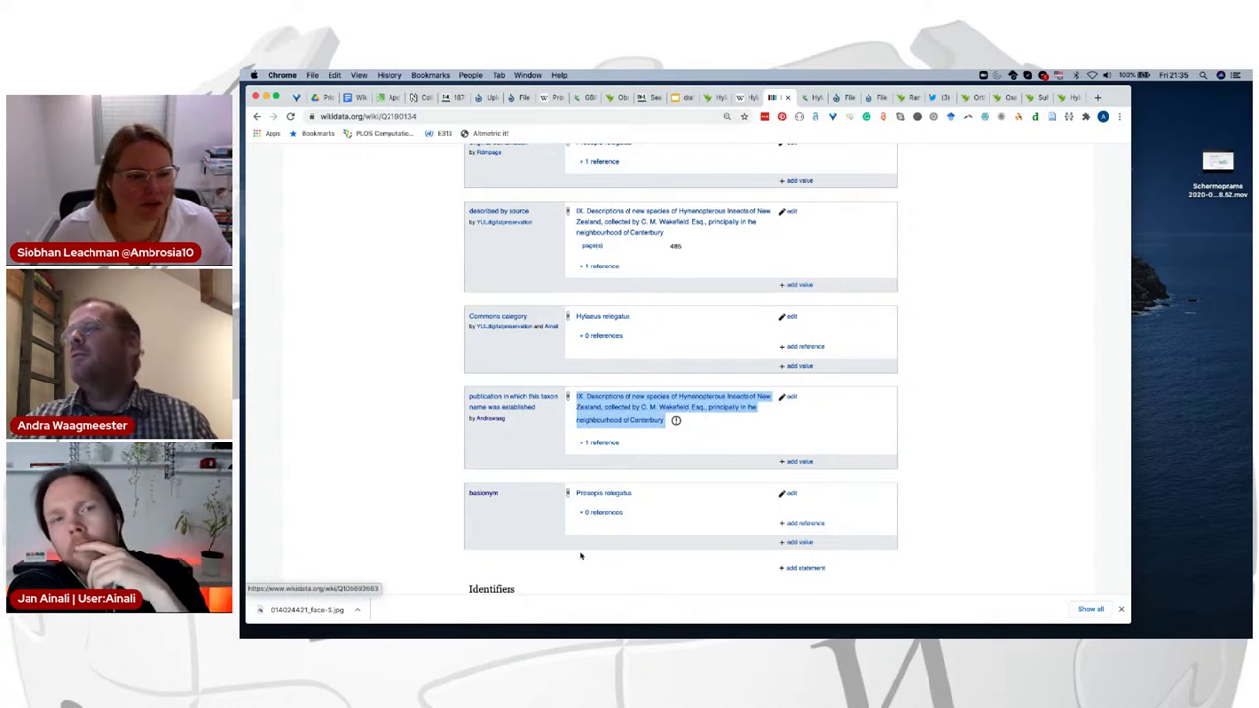
click(603, 493)
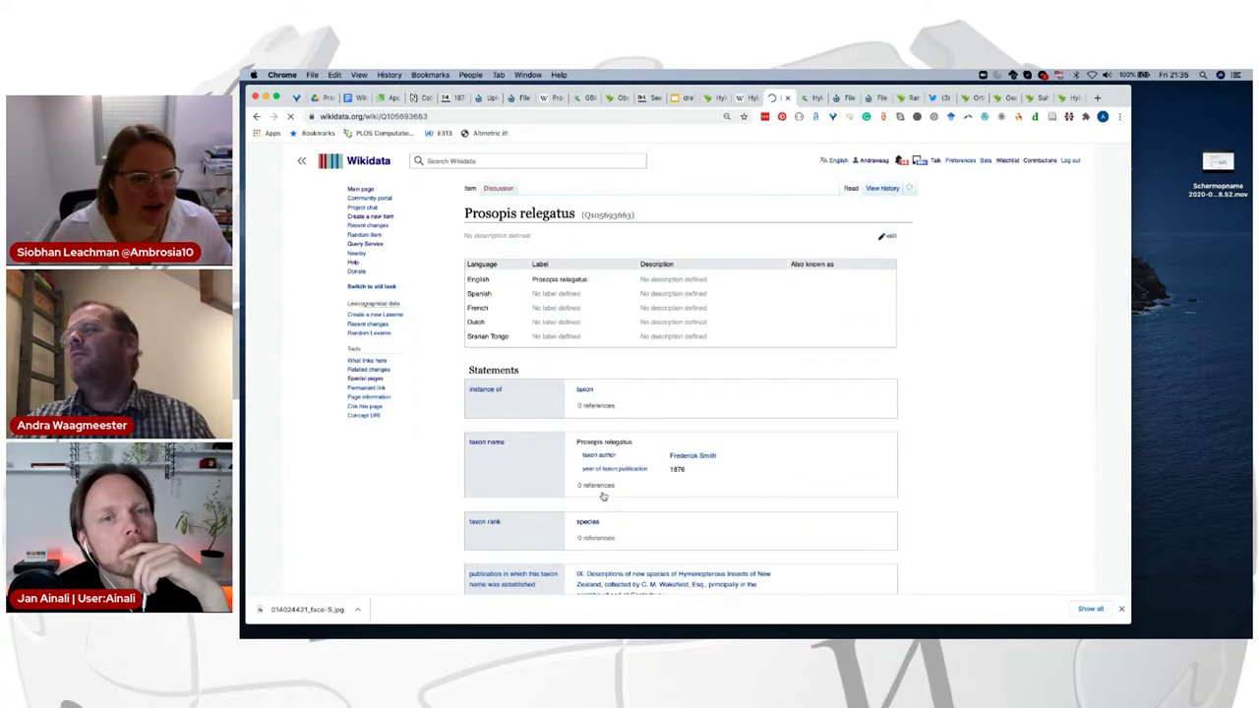
scroll(620, 512, down, 10)
scroll(636, 529, up, 1)
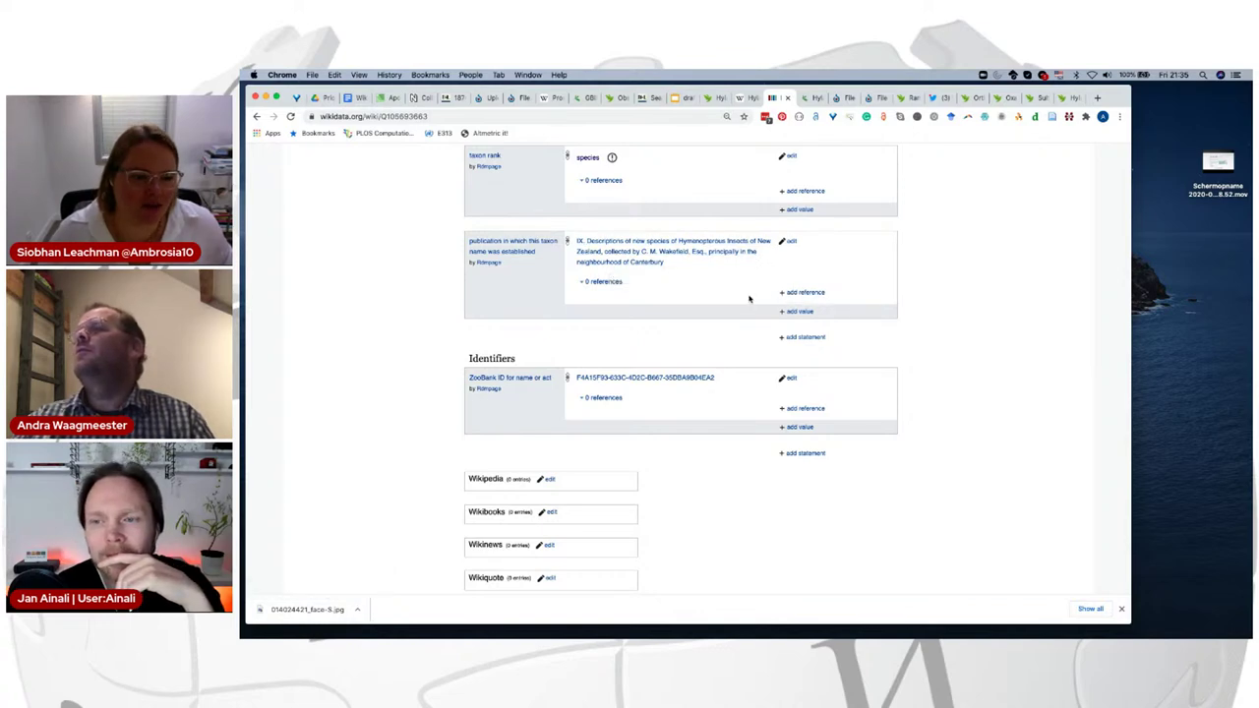
click(800, 292)
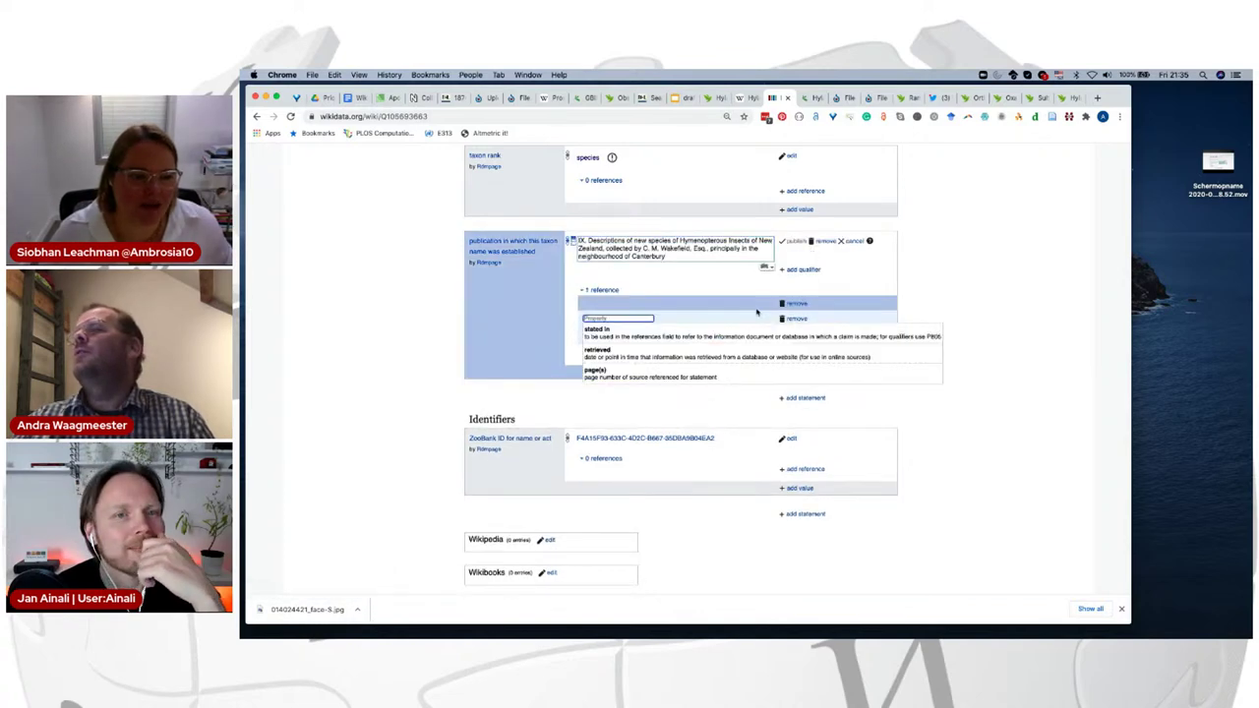
click(665, 336)
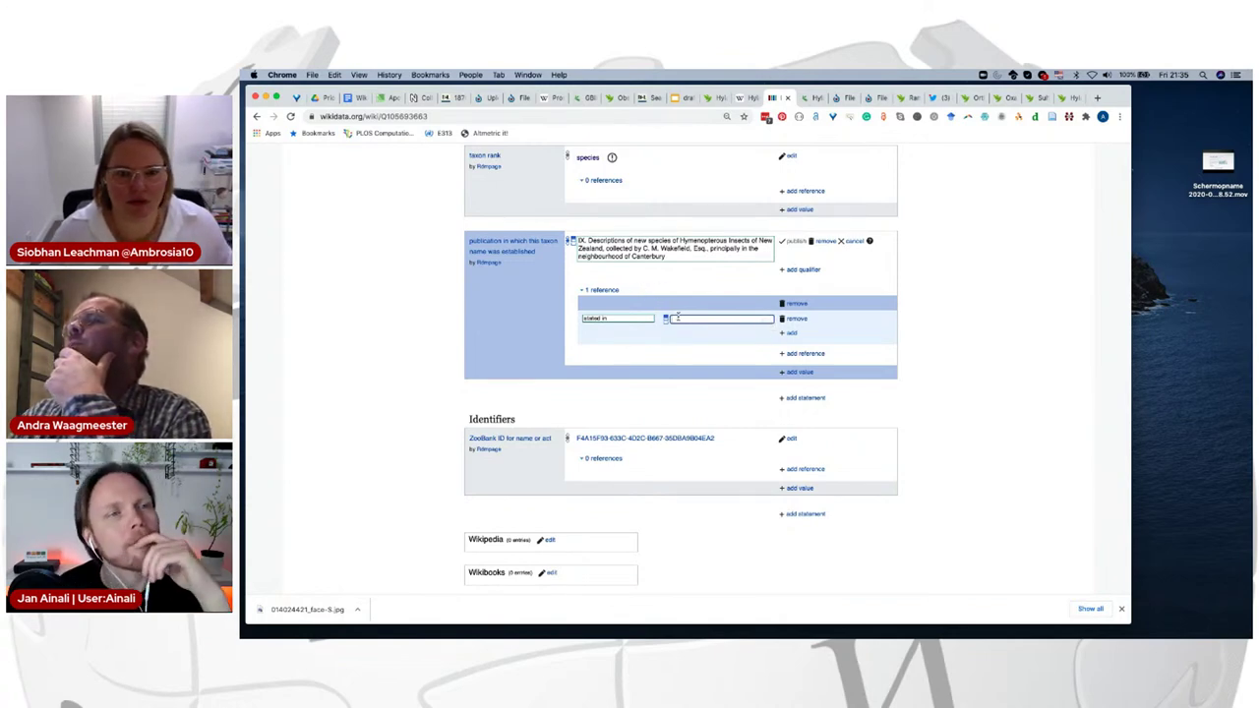
click(610, 320)
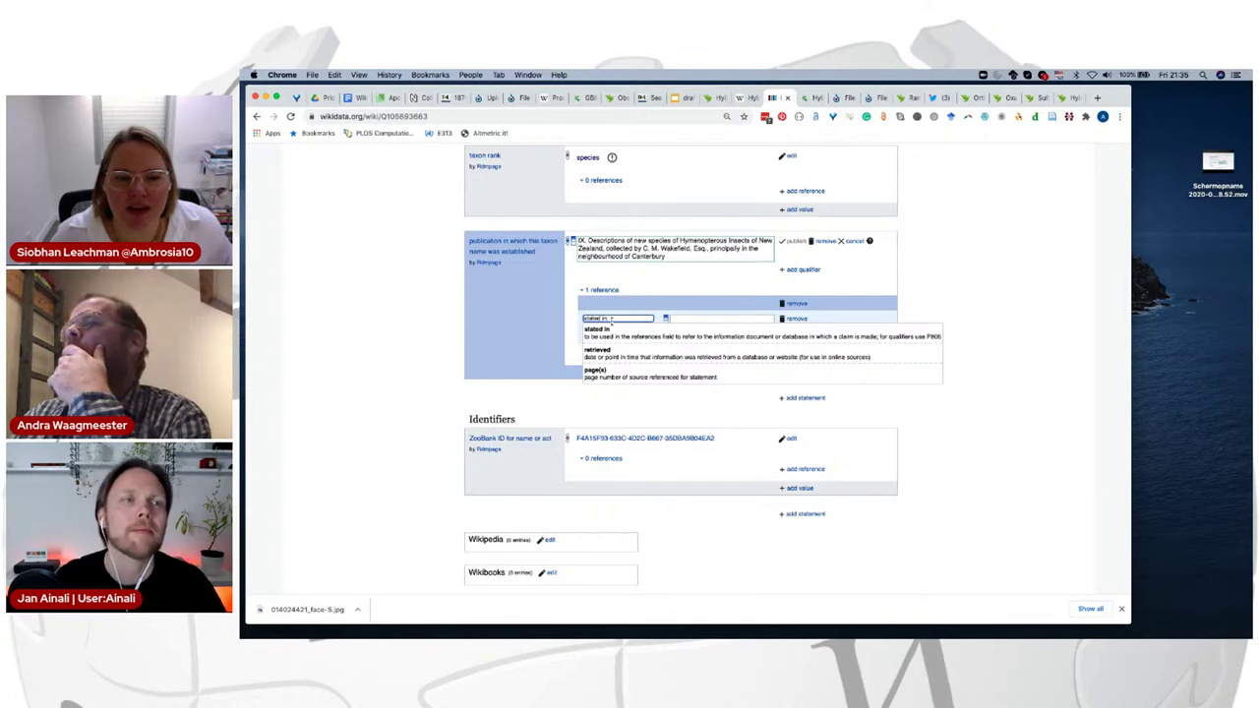
click(794, 304)
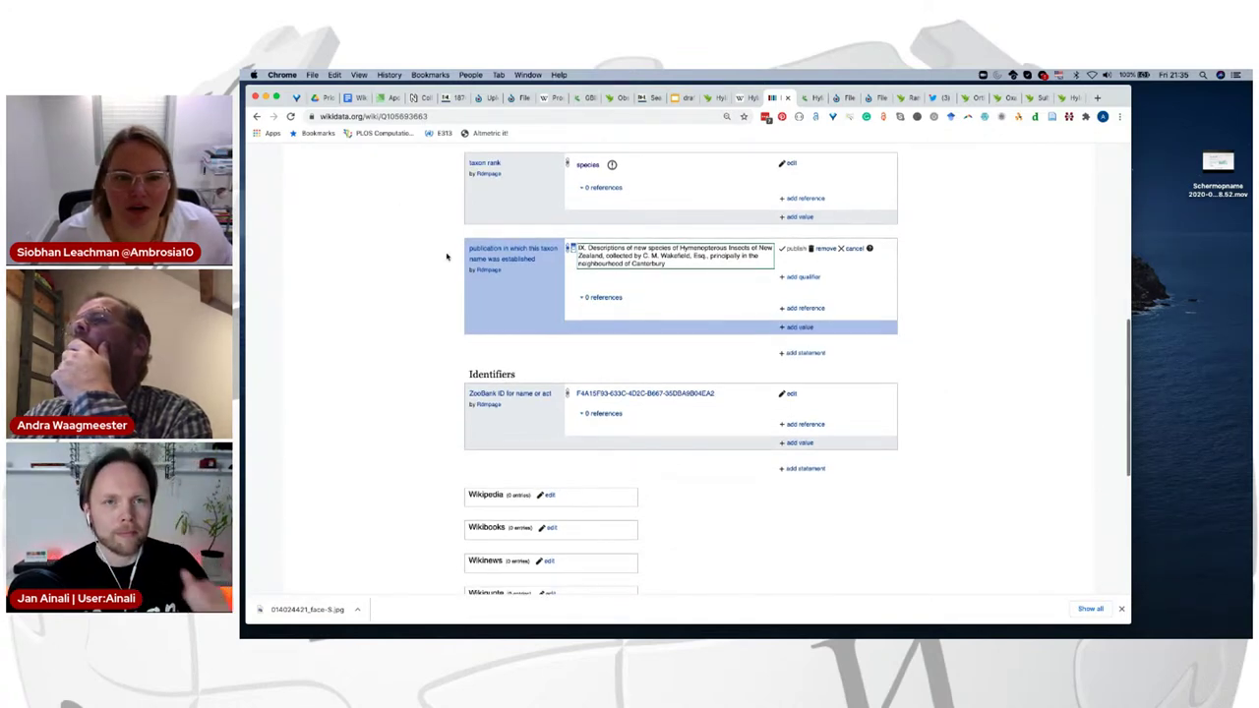
click(257, 116)
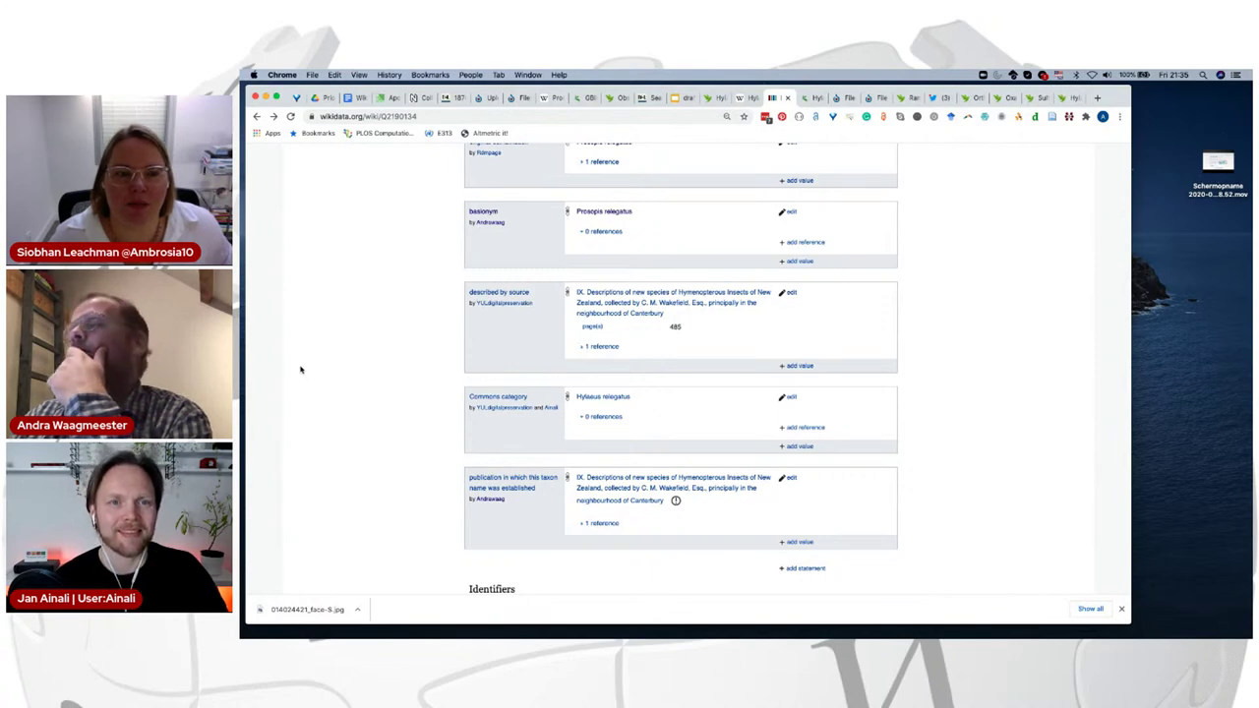
Step: Reference the basionym statement as "stated in" the publication on new Hymenopterous Insects of New Zealand, copied from "described by source", and publish it
scroll(307, 387, up, 3)
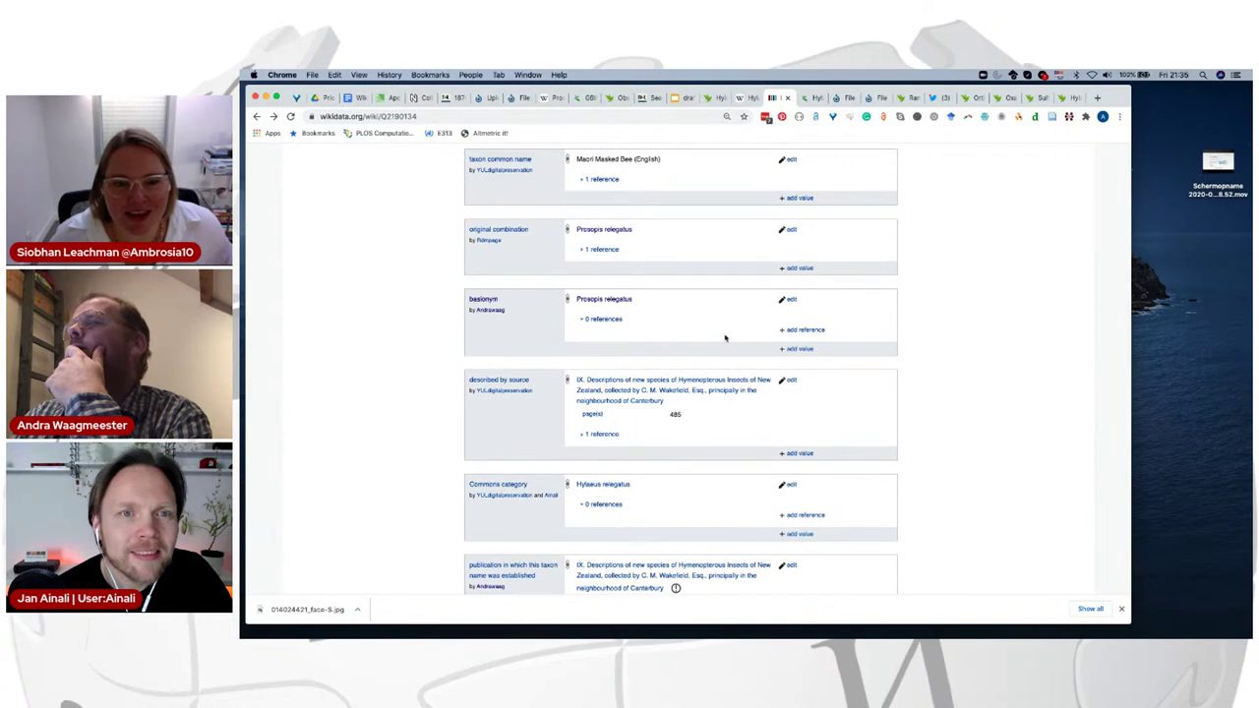
click(805, 330)
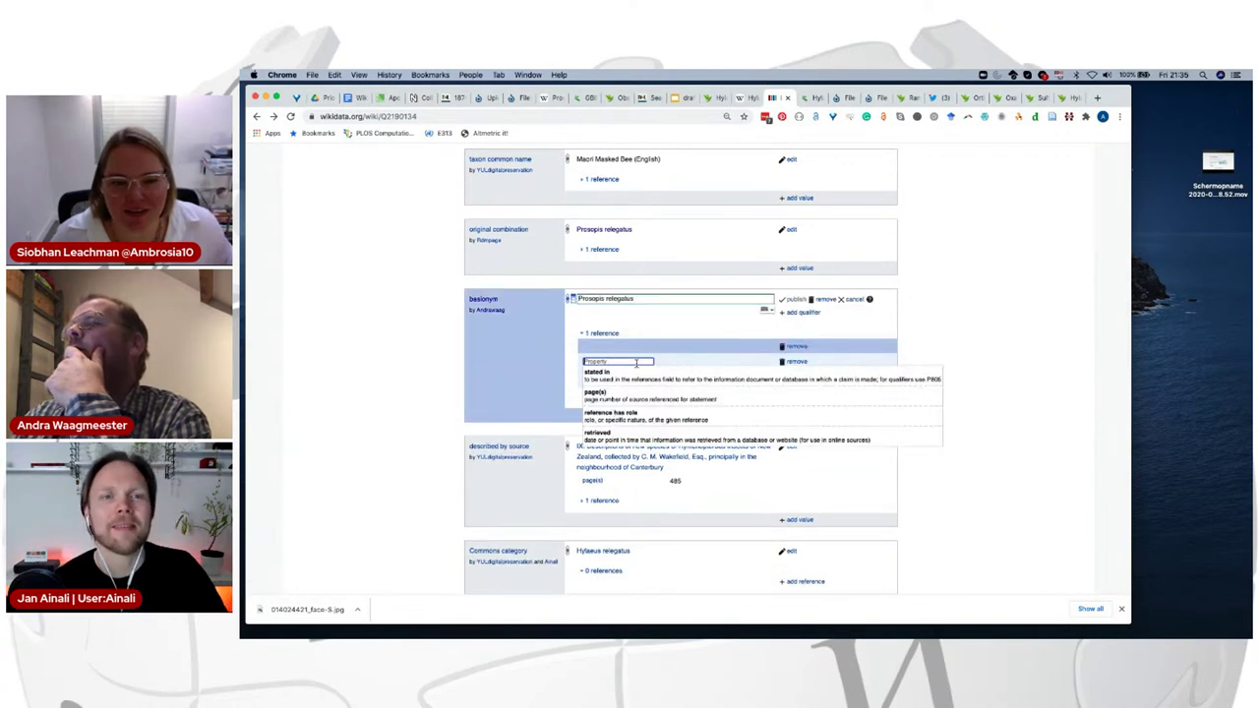
click(641, 373)
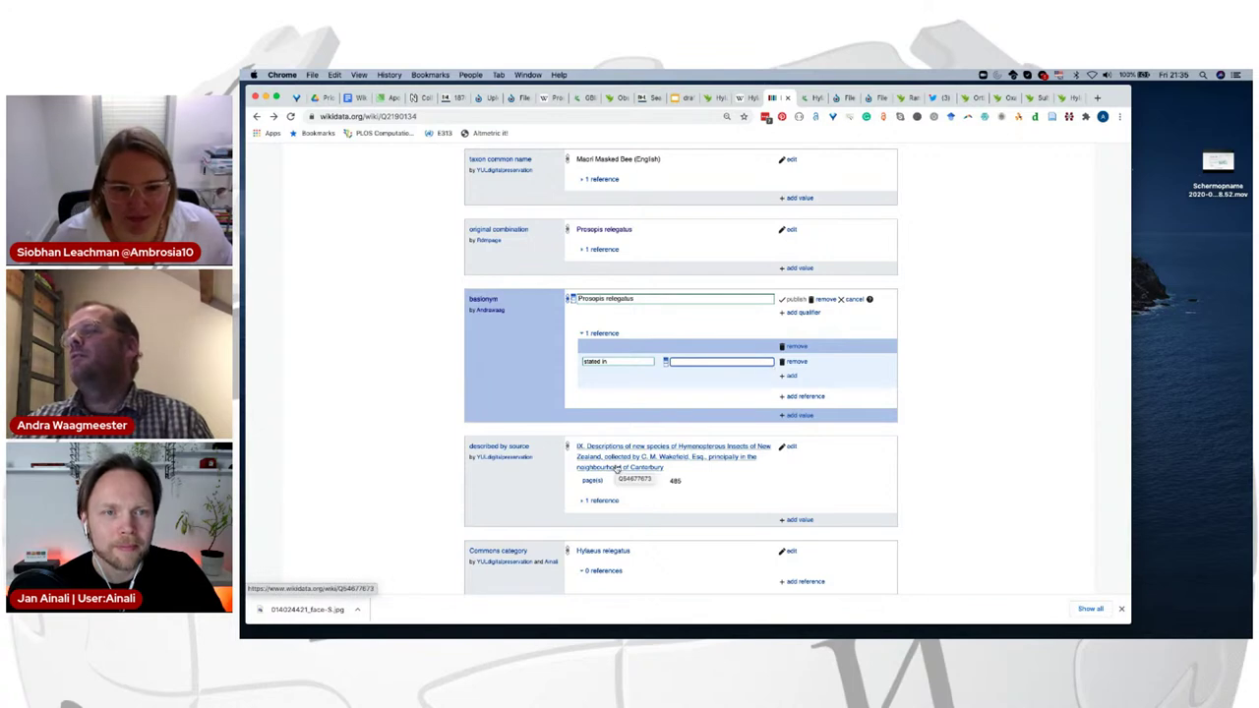
drag(666, 469, 576, 447)
key(super+c)
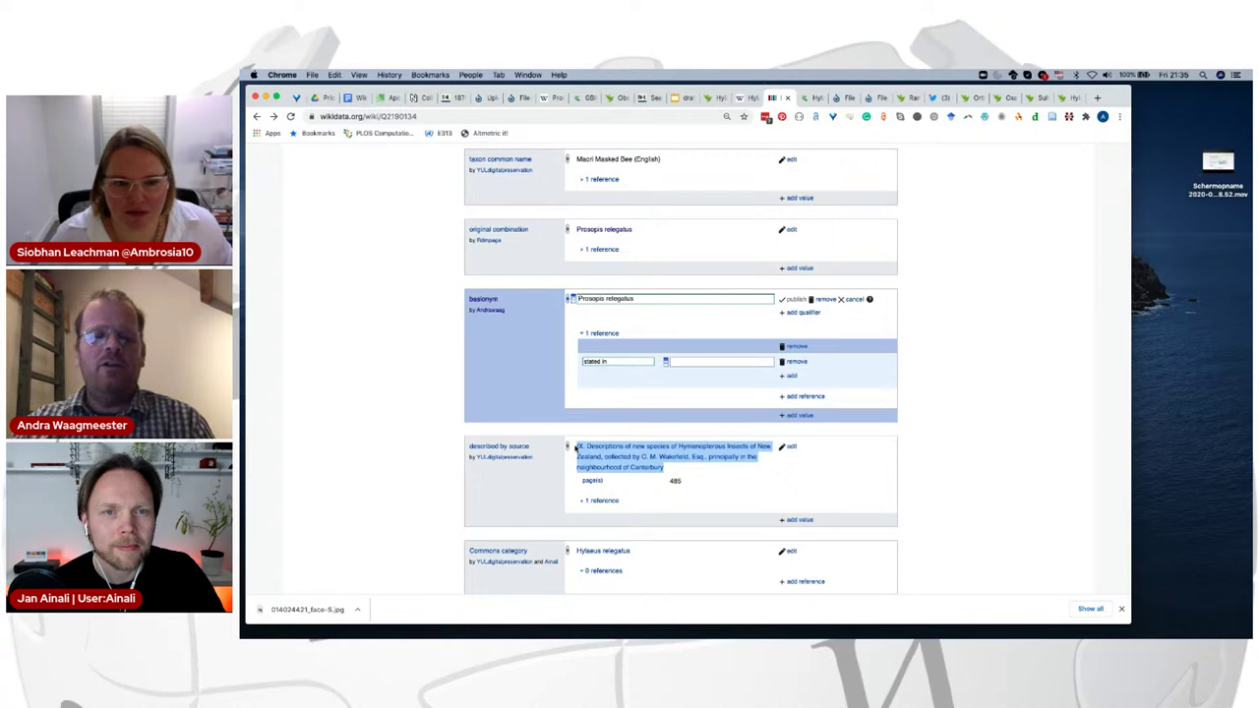
click(682, 362)
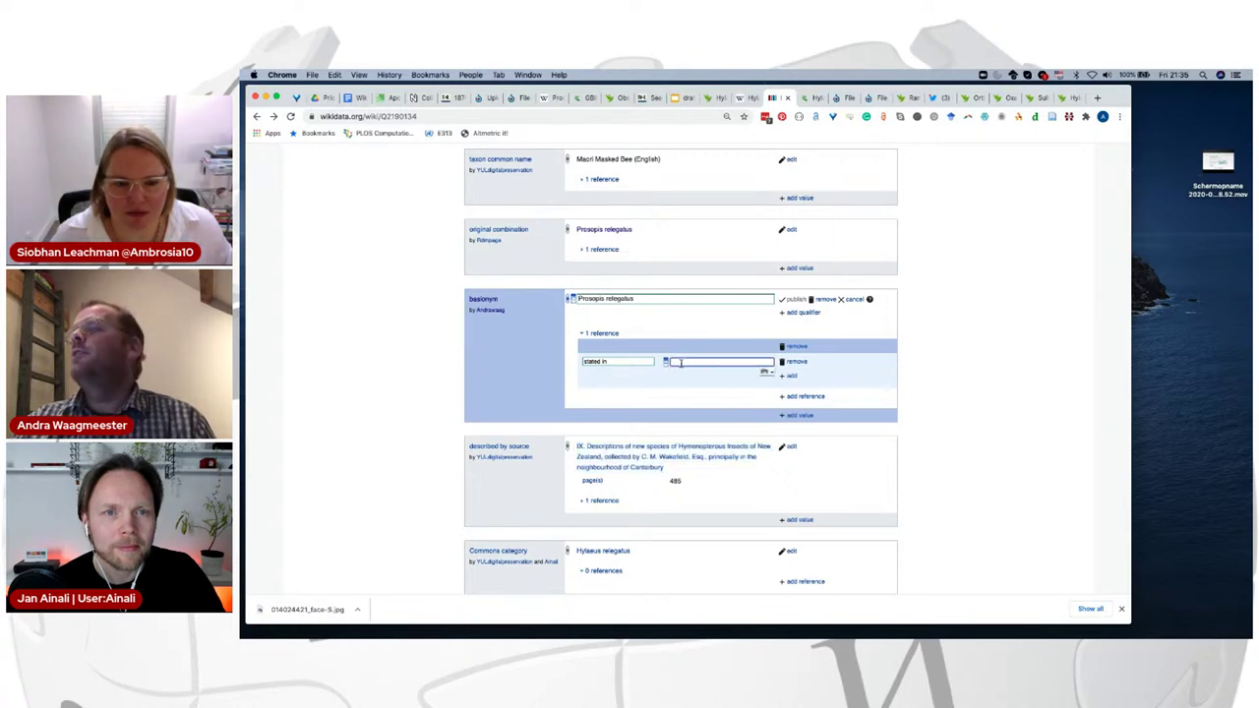
click(616, 362)
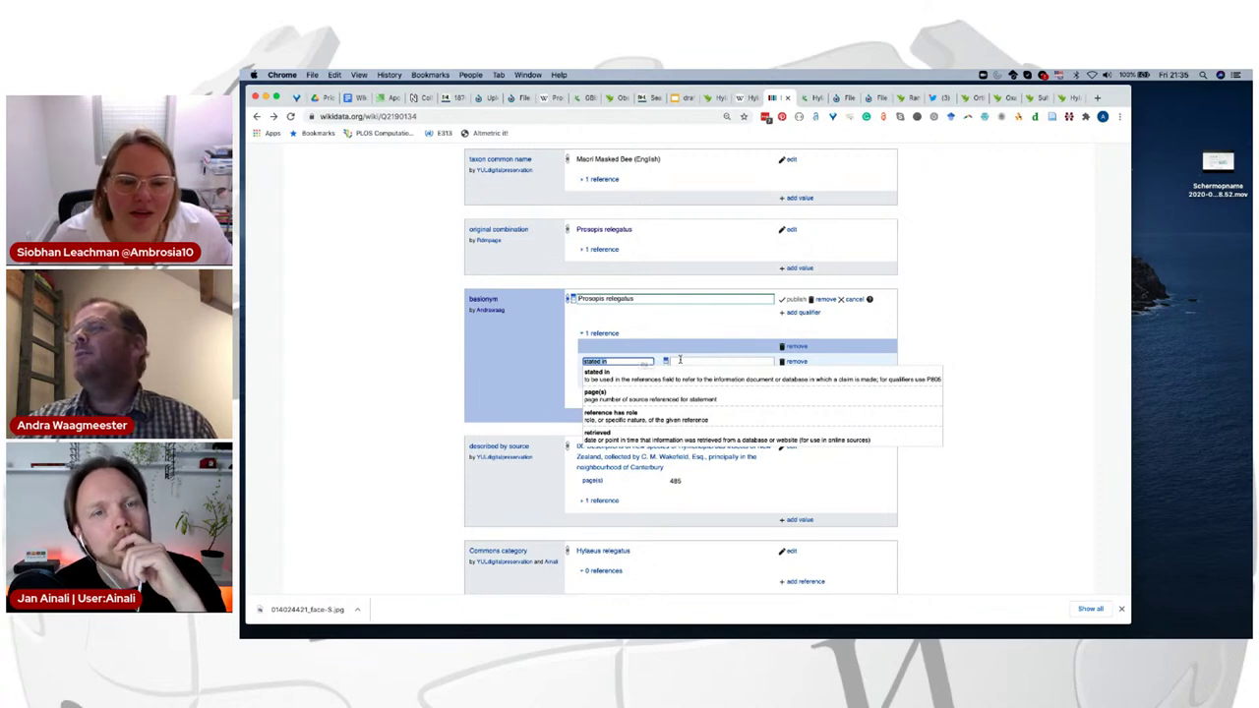
click(681, 362)
key(super+v)
click(705, 404)
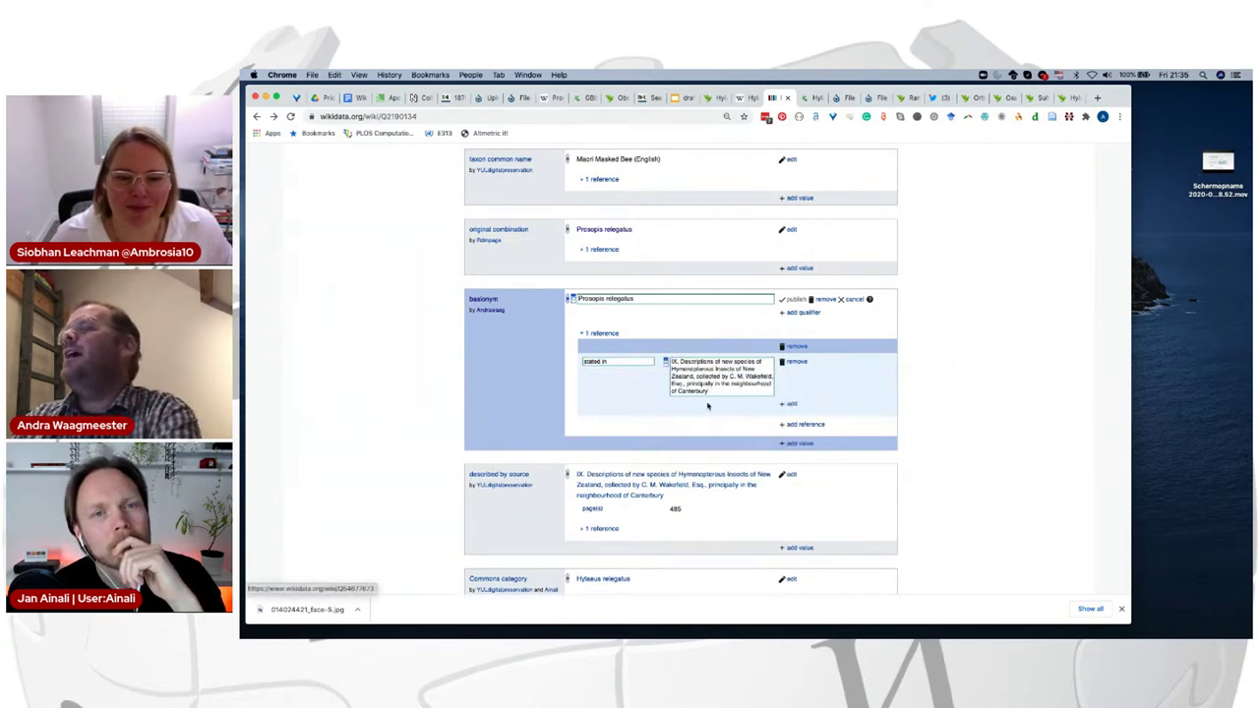
click(793, 299)
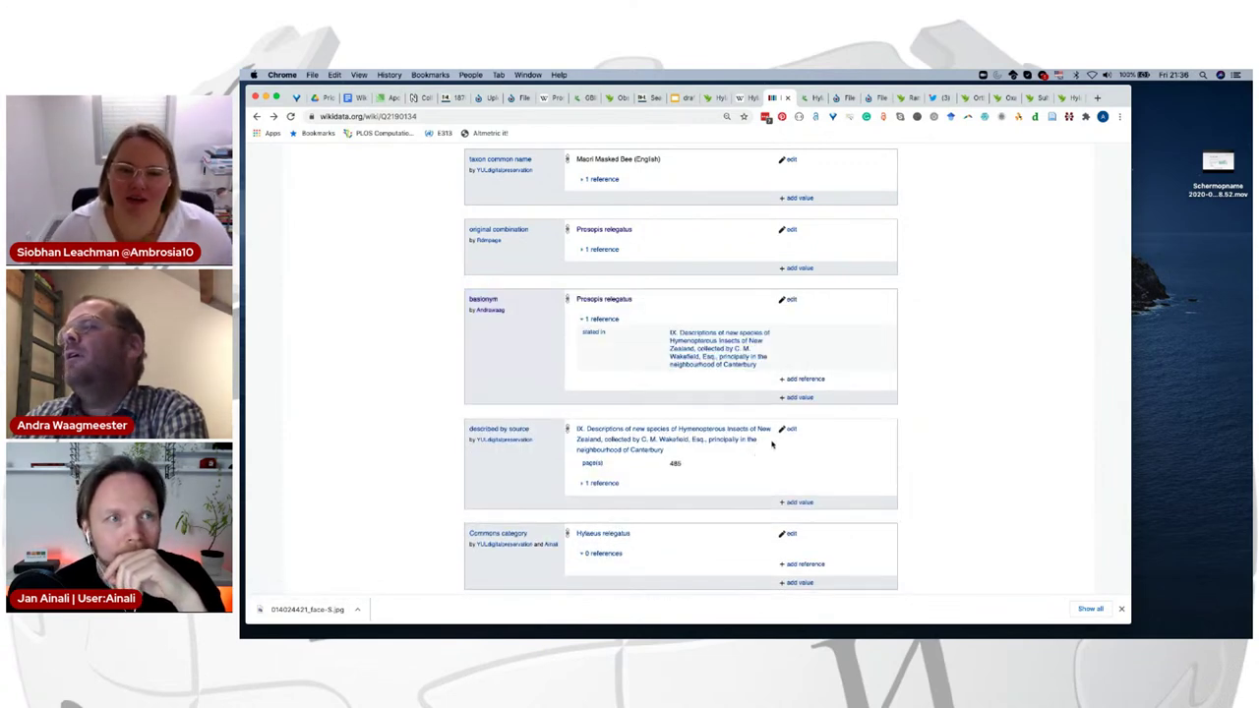
Step: Reopen the basionym statement for editing and try to add a "reference has role" qualifier
click(789, 299)
click(802, 312)
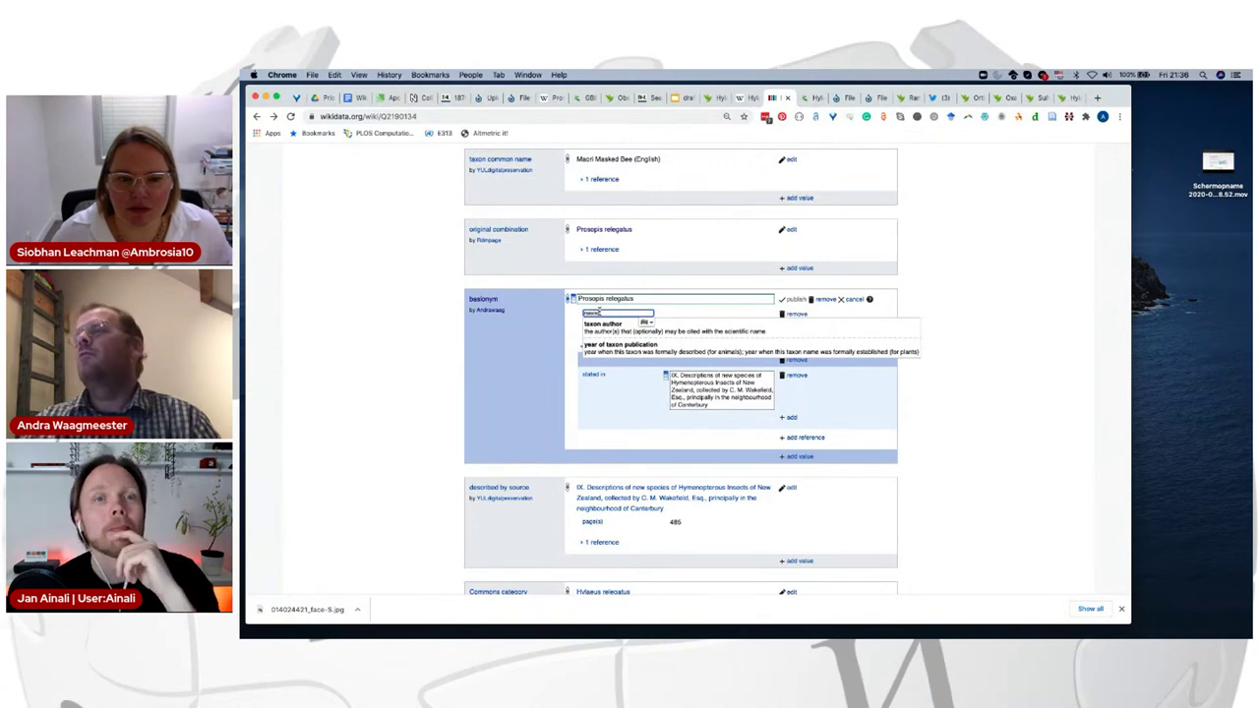
text(reference has)
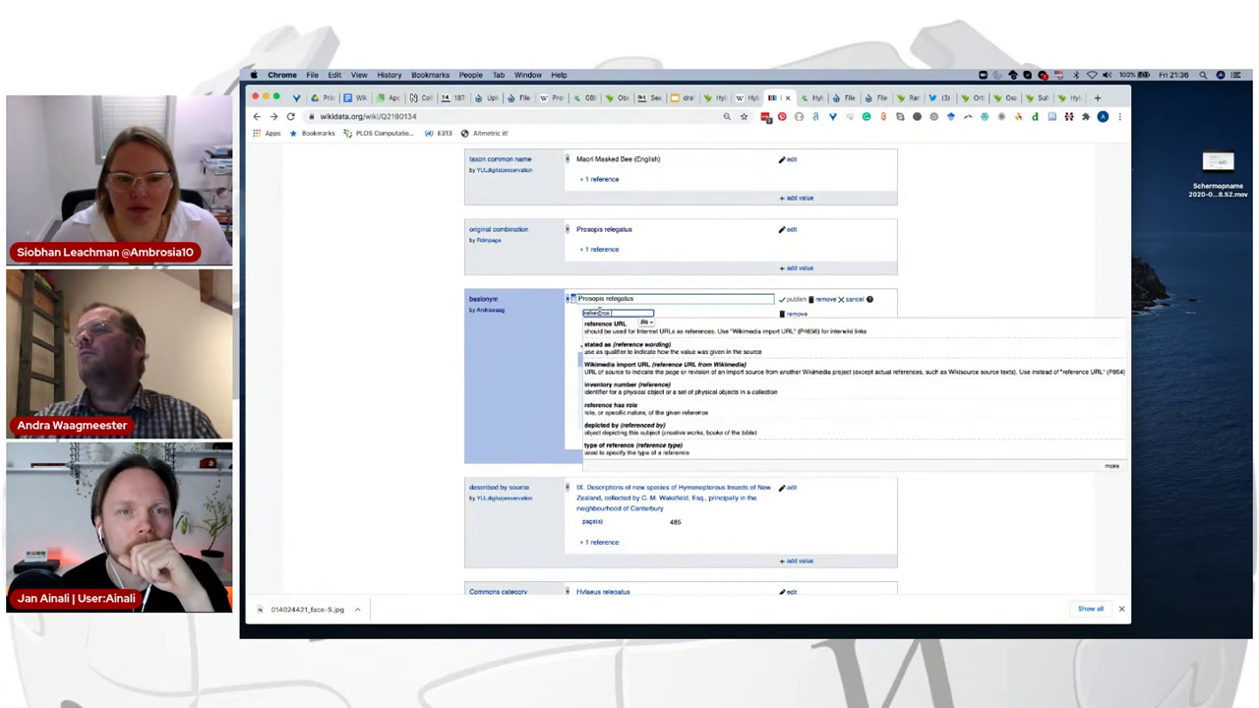
click(629, 326)
text(ba)
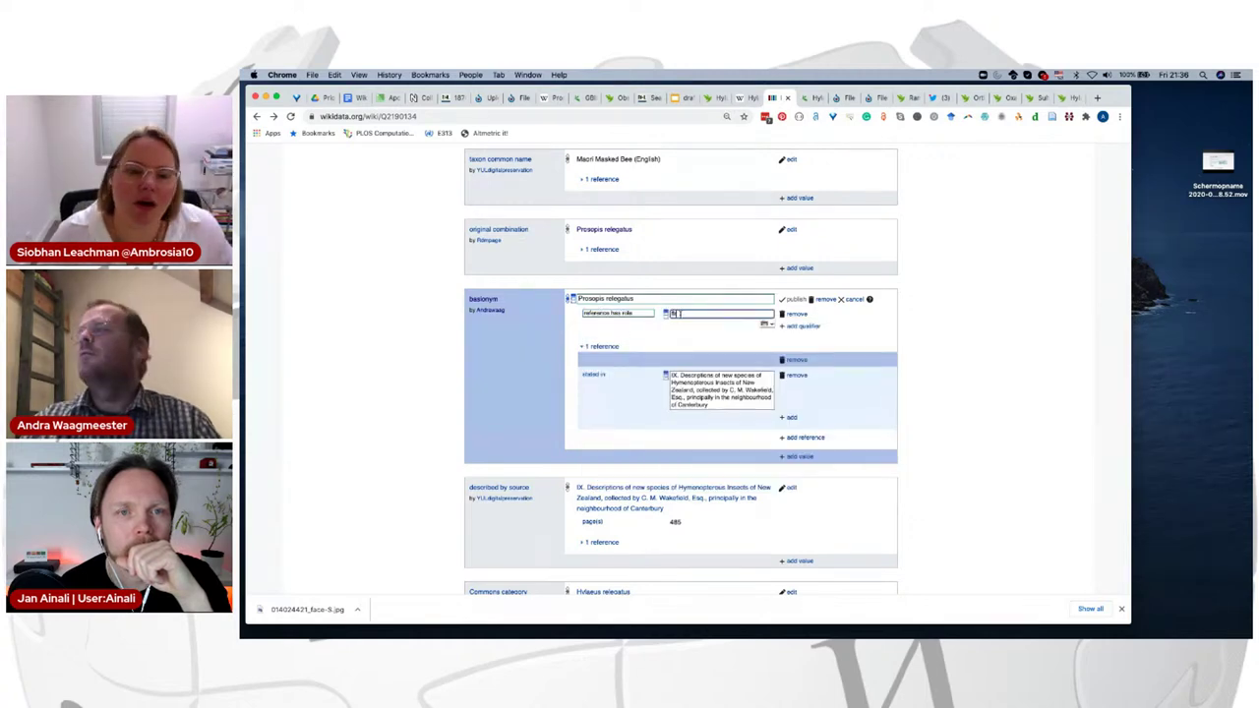
key(BackSpace)
key(BackSpace)
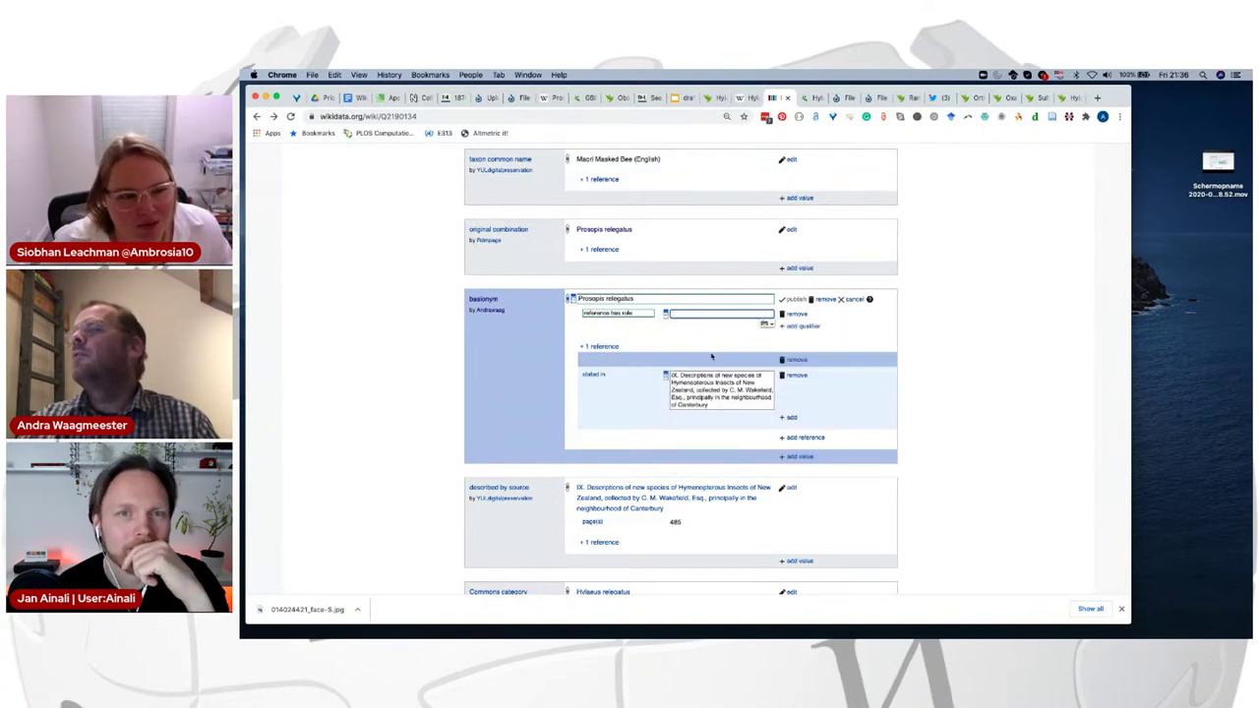
Step: Add "reference has role" with the value first description to the basionym reference, remove the empty qualifier, and publish
click(791, 417)
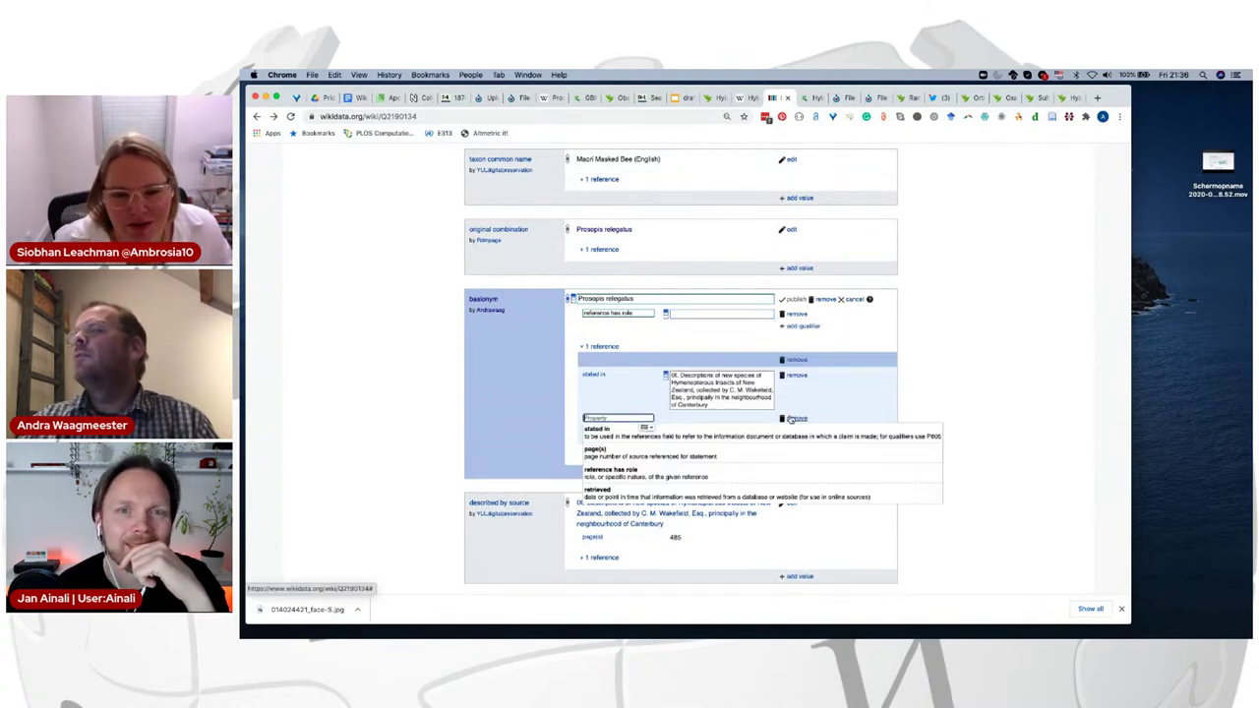
text(referenc)
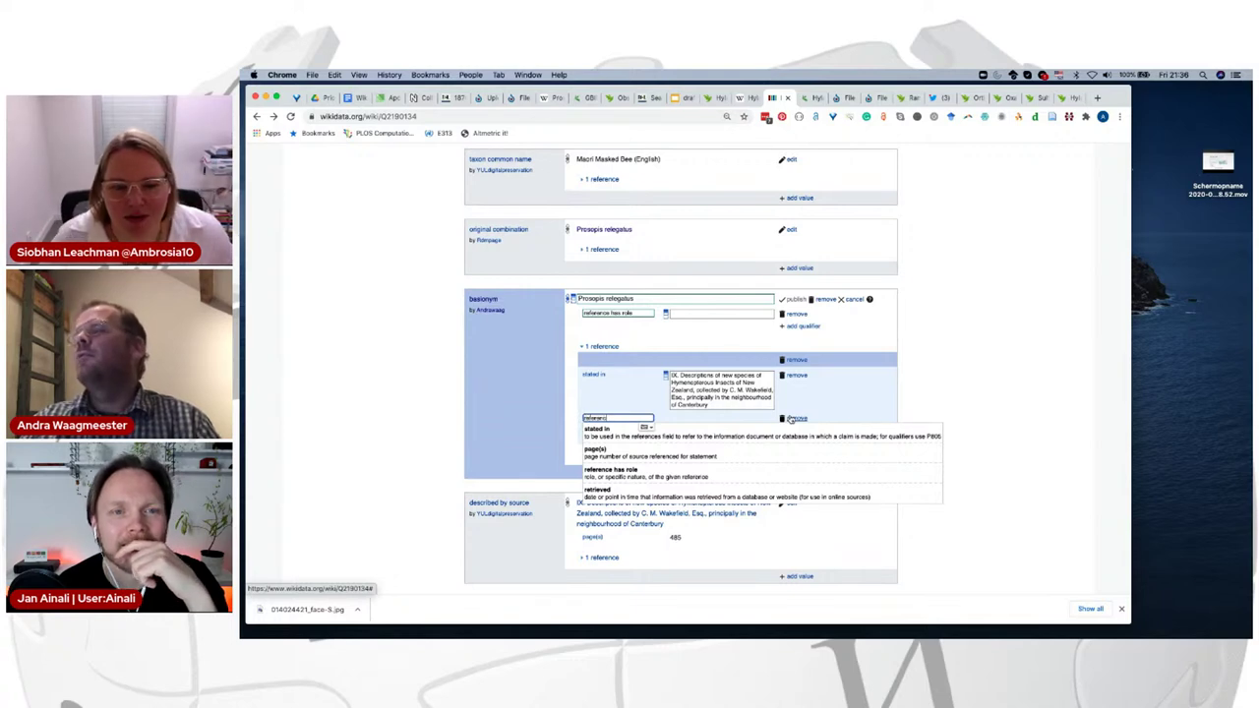
text(e has role)
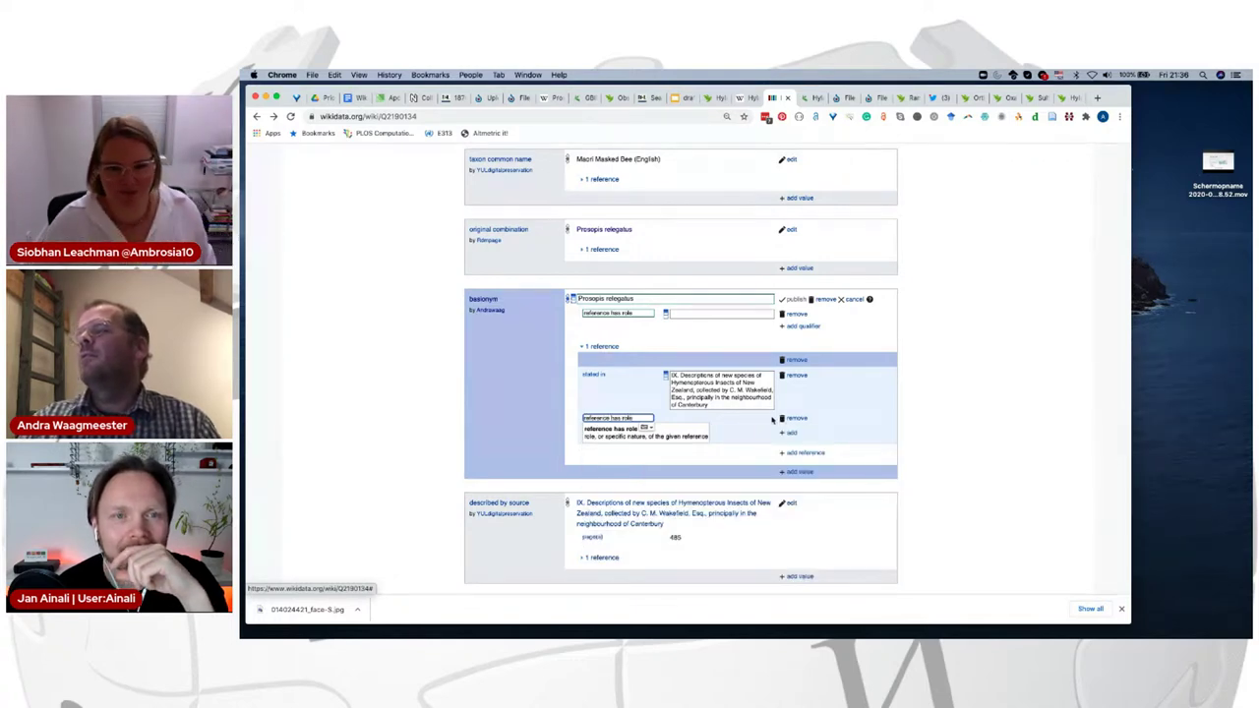
click(704, 437)
text(first desc)
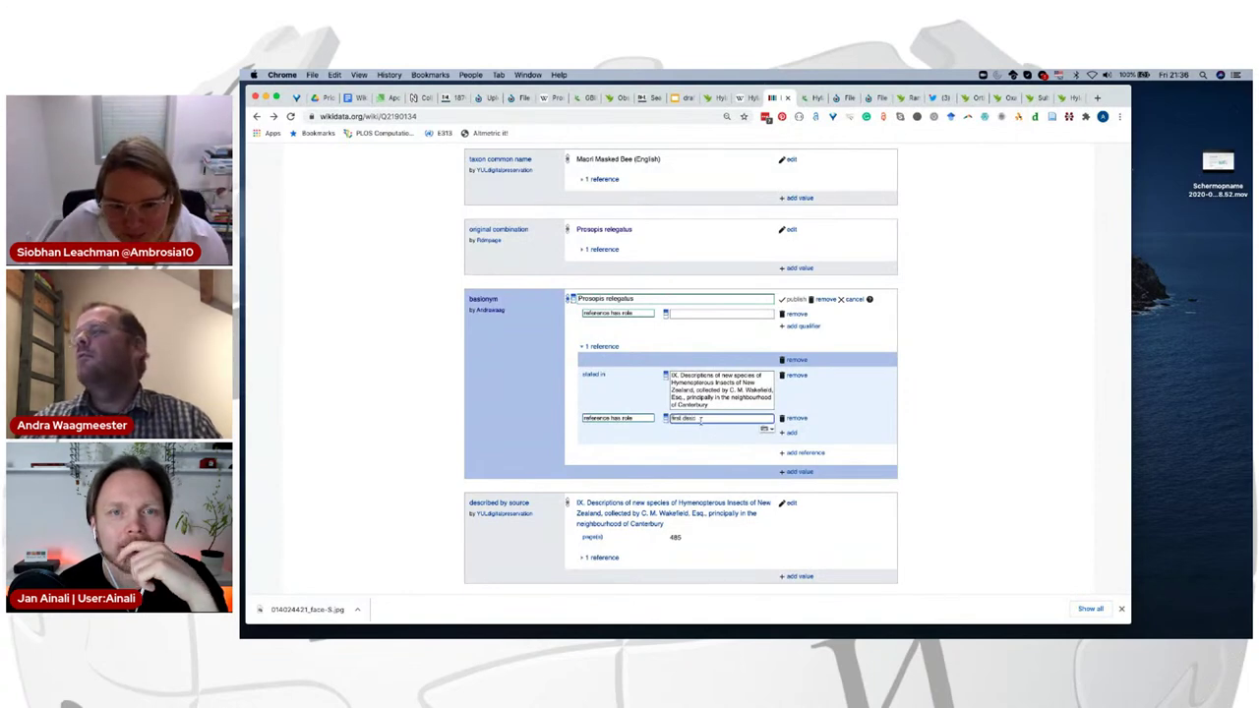
text(ri)
click(698, 433)
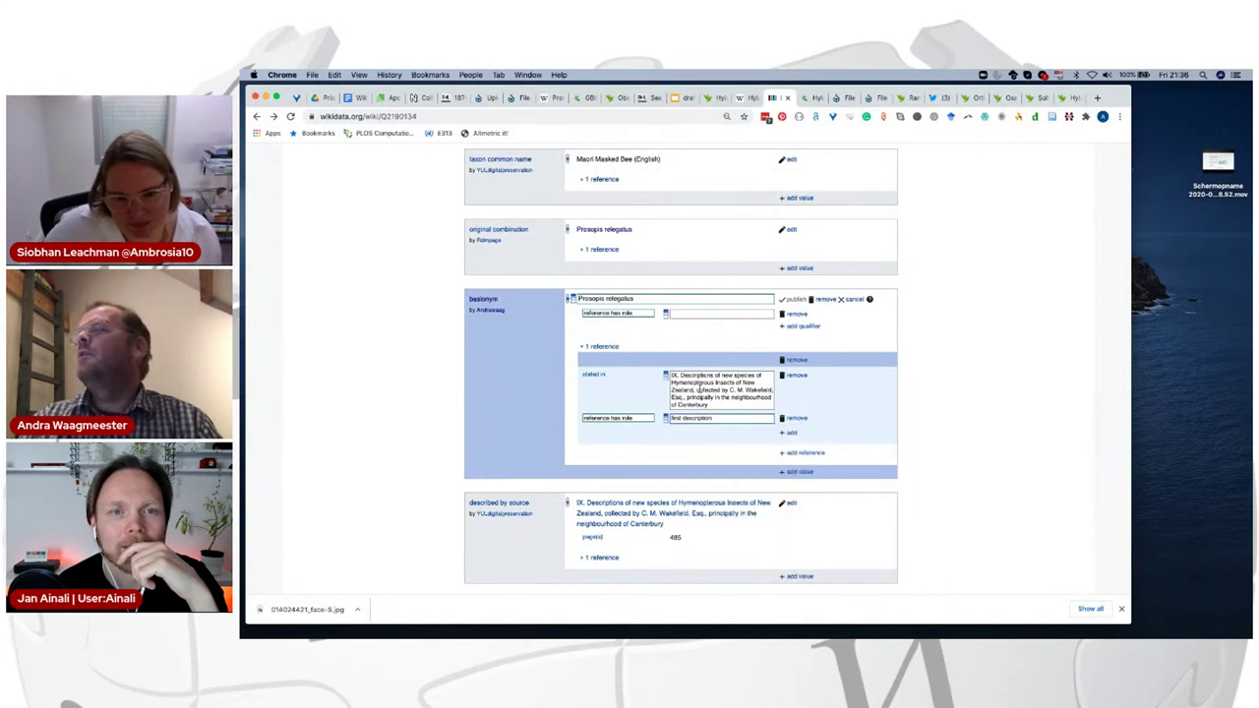
click(795, 314)
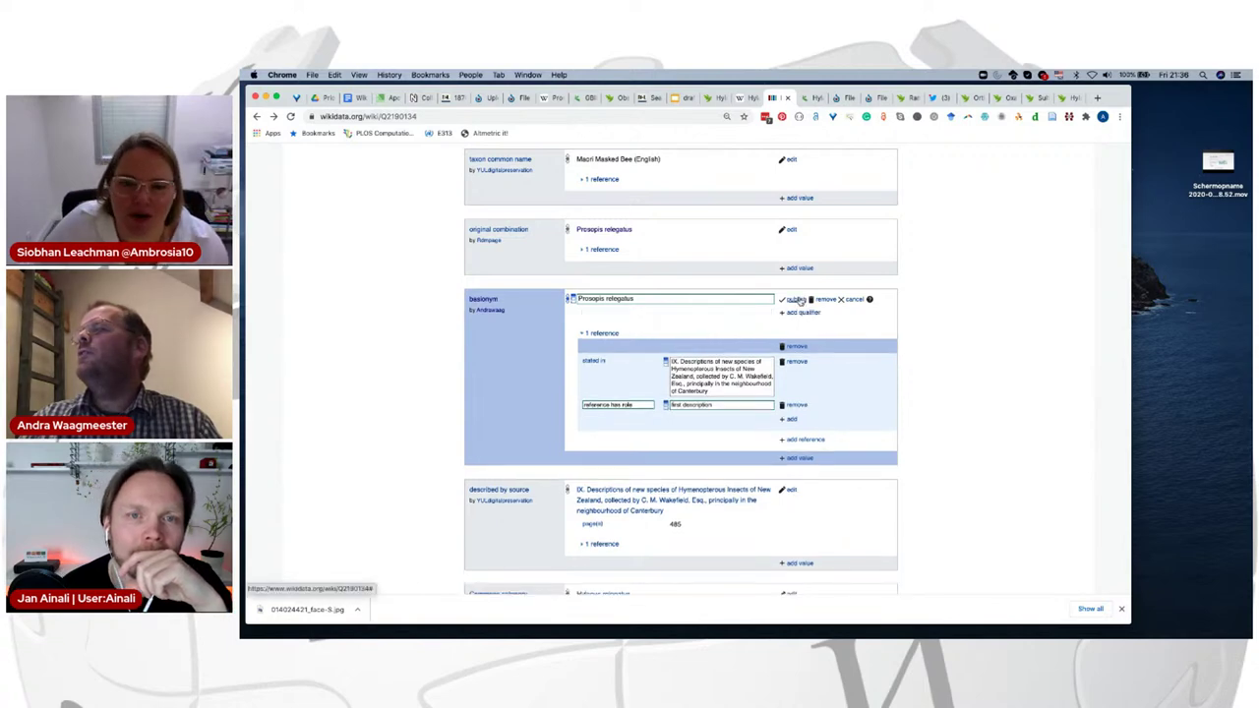
click(796, 299)
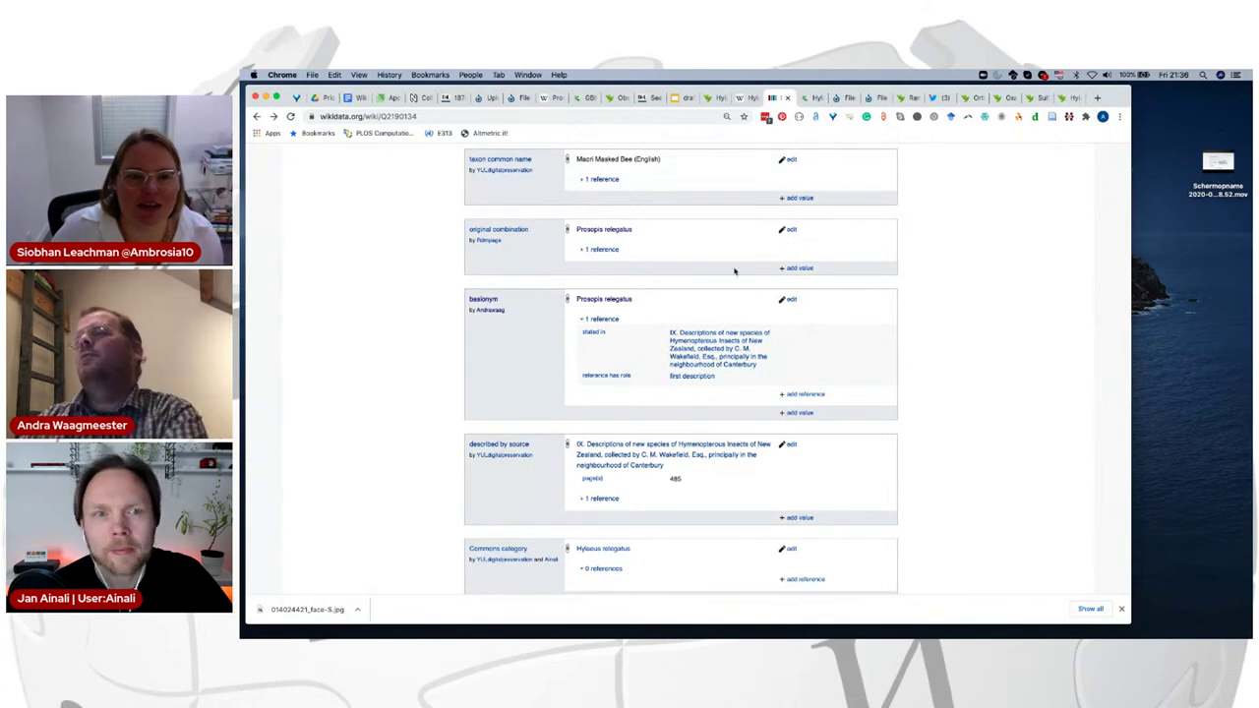
Step: Expand the reference of the "described by source" statement and examine its reference URL and retrieved date
click(602, 500)
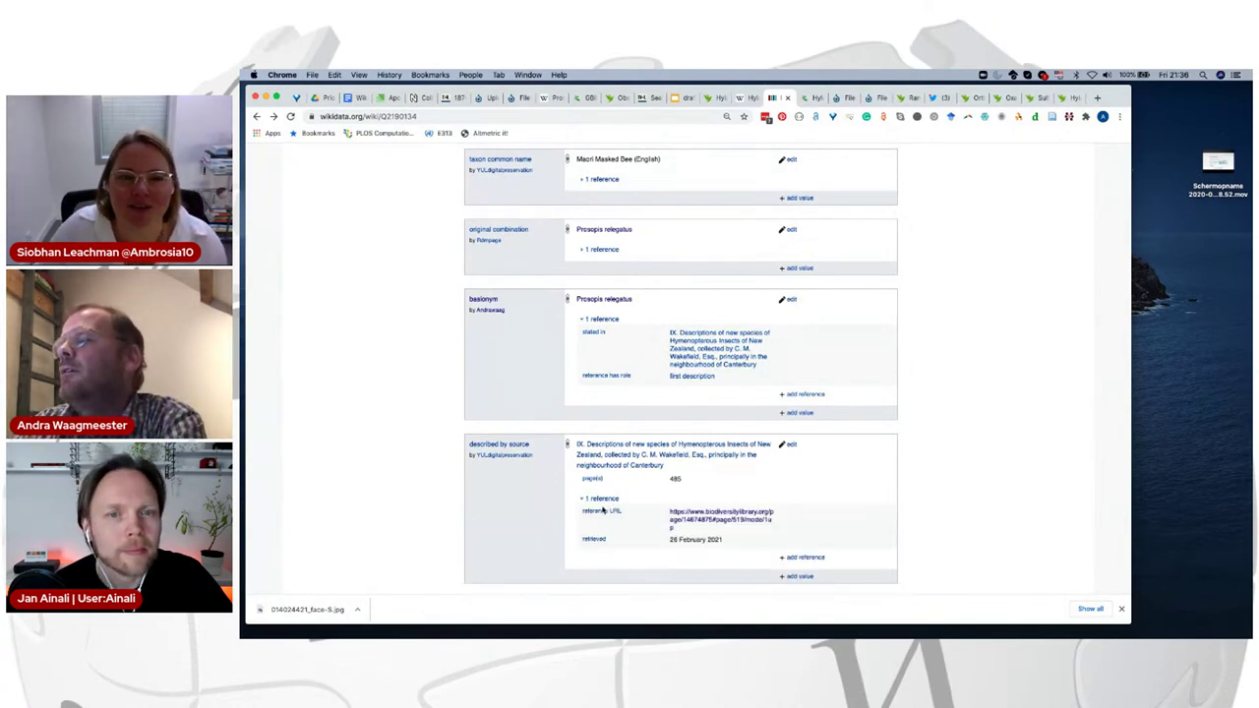
scroll(603, 509, down, 1)
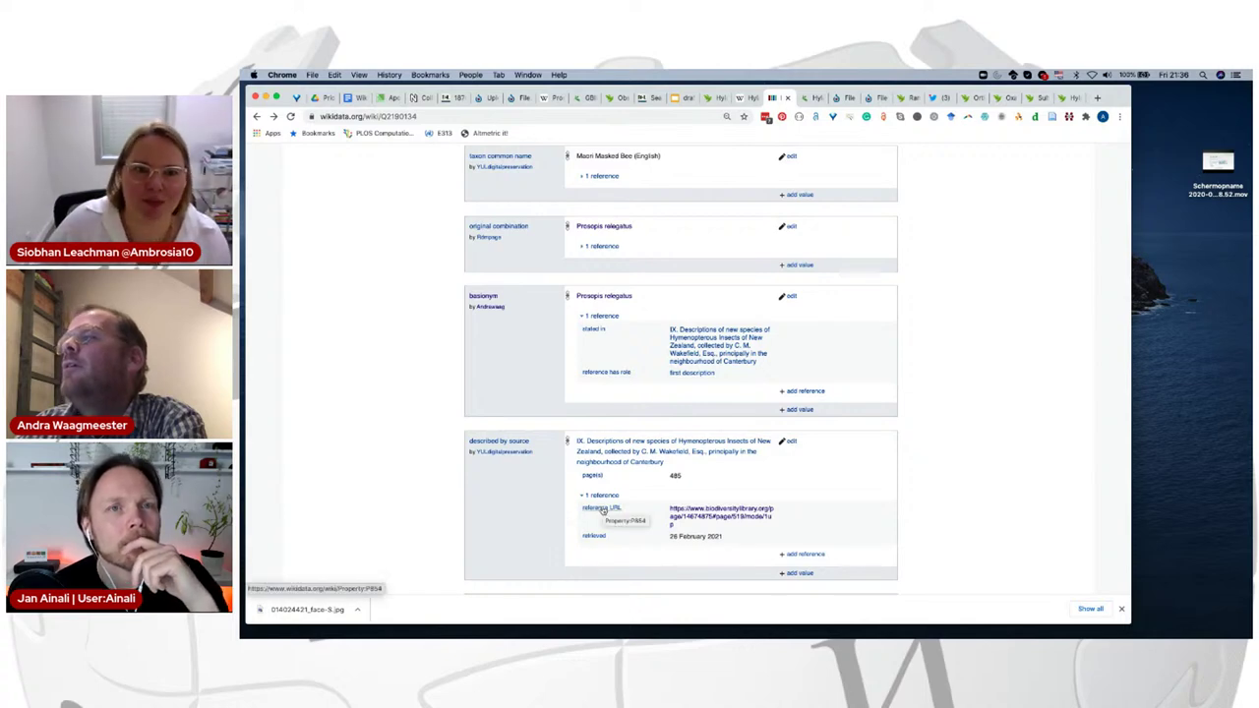
scroll(603, 510, up, 1)
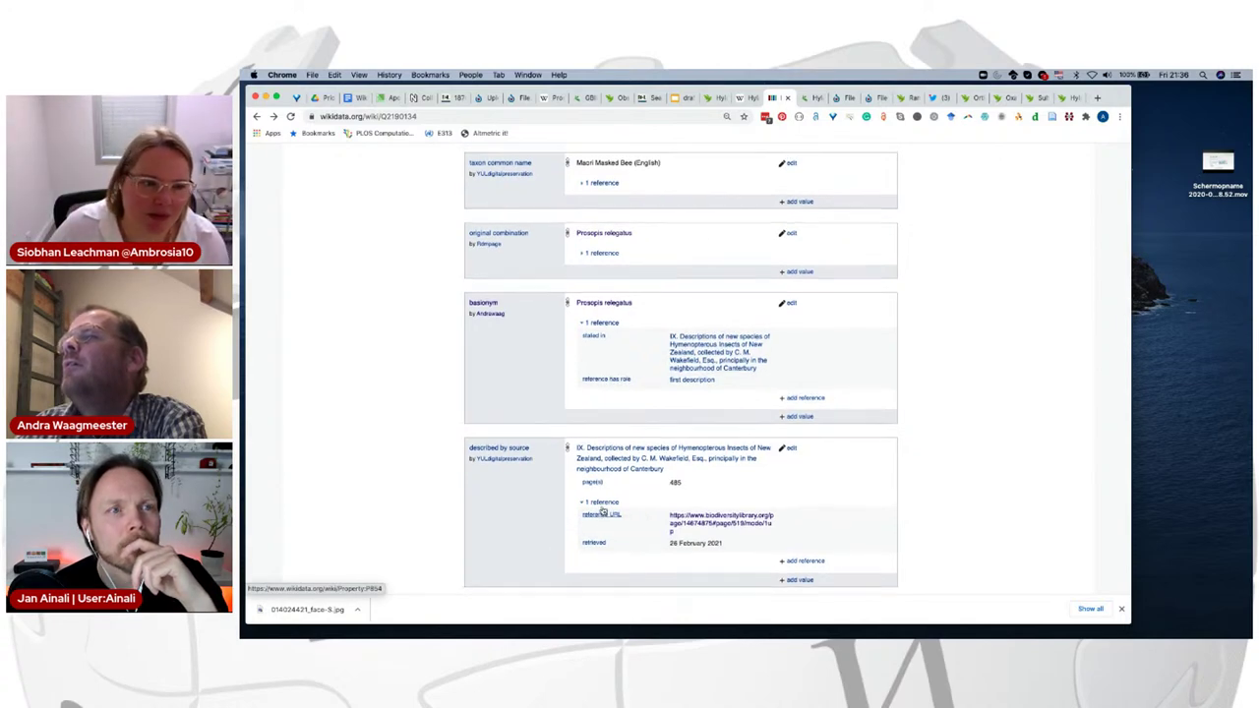
scroll(603, 509, up, 1)
scroll(603, 509, up, 5)
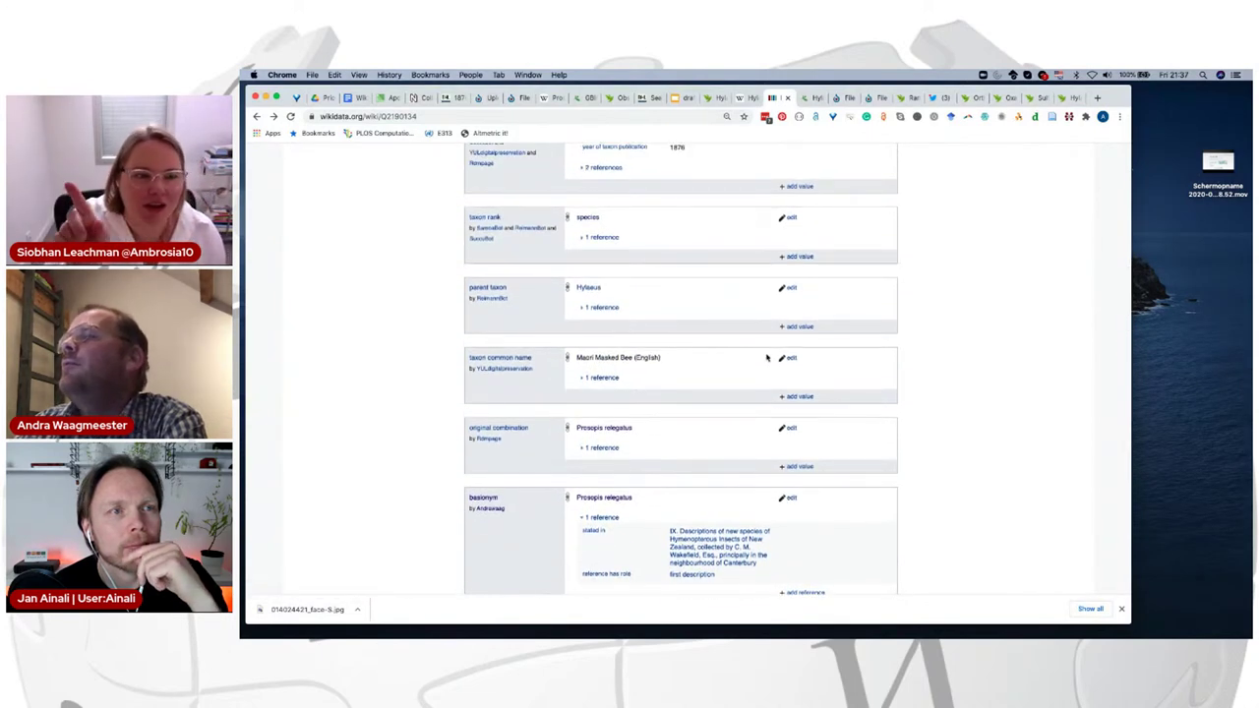
click(793, 360)
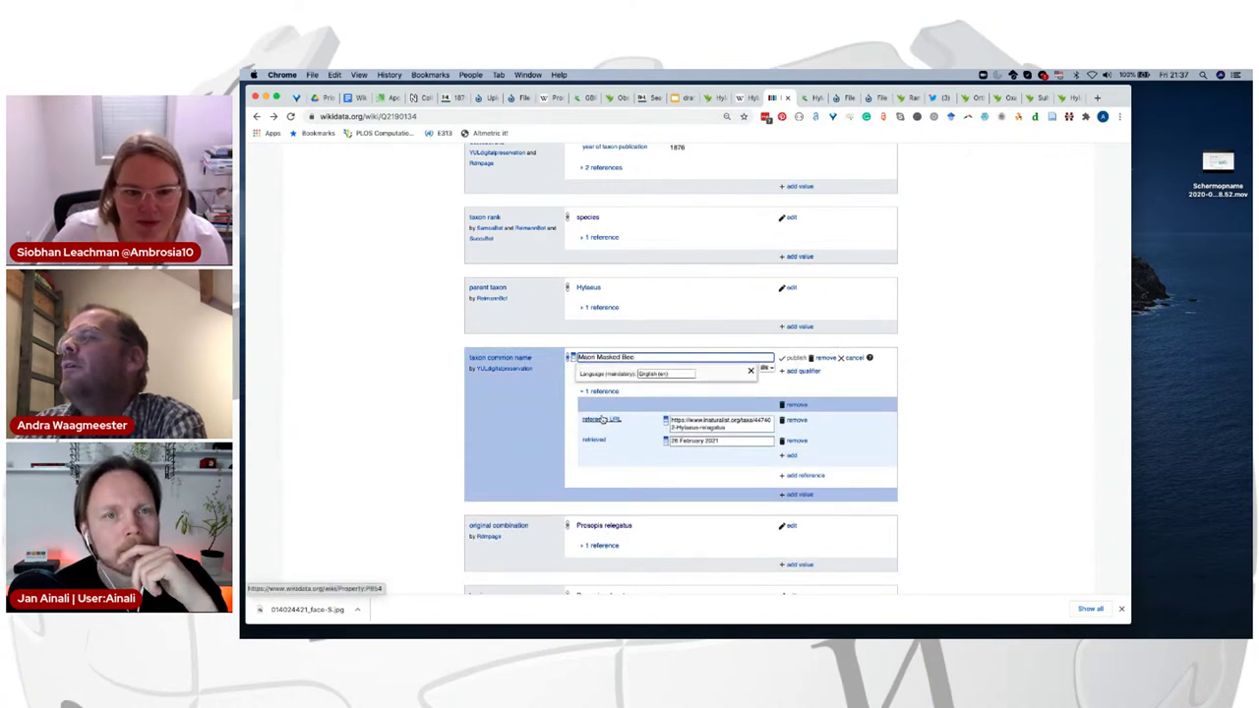
click(770, 370)
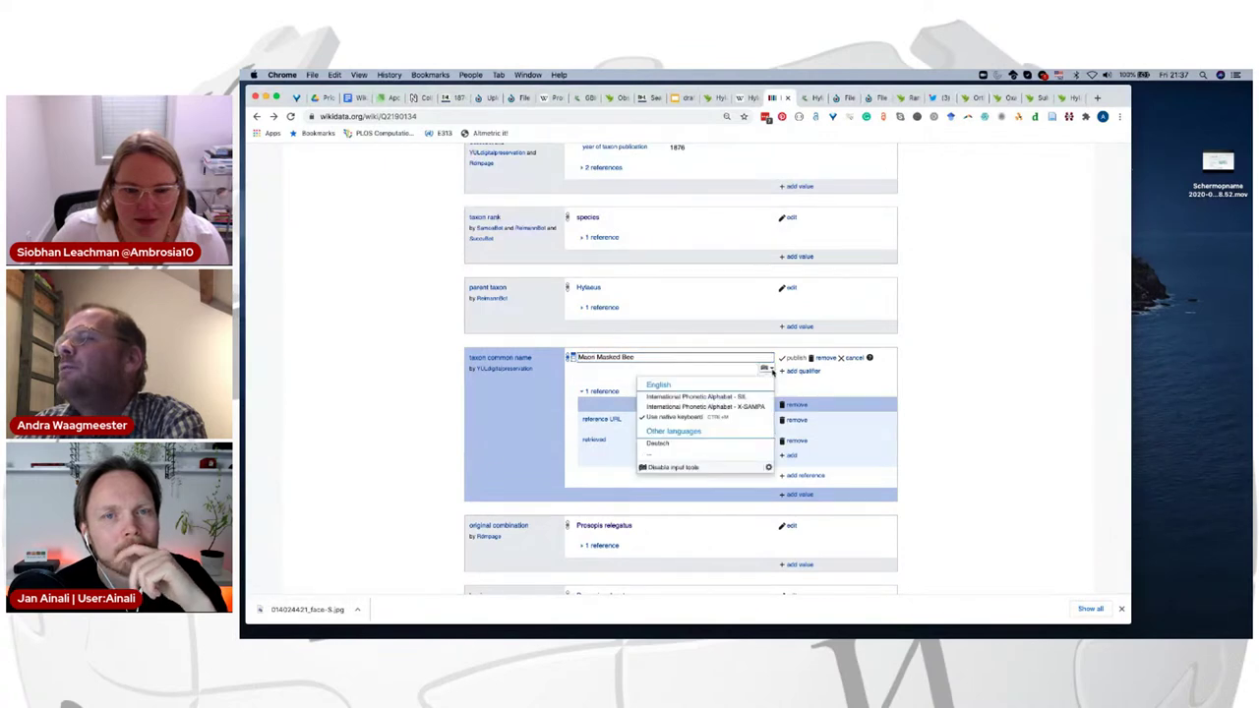
click(773, 372)
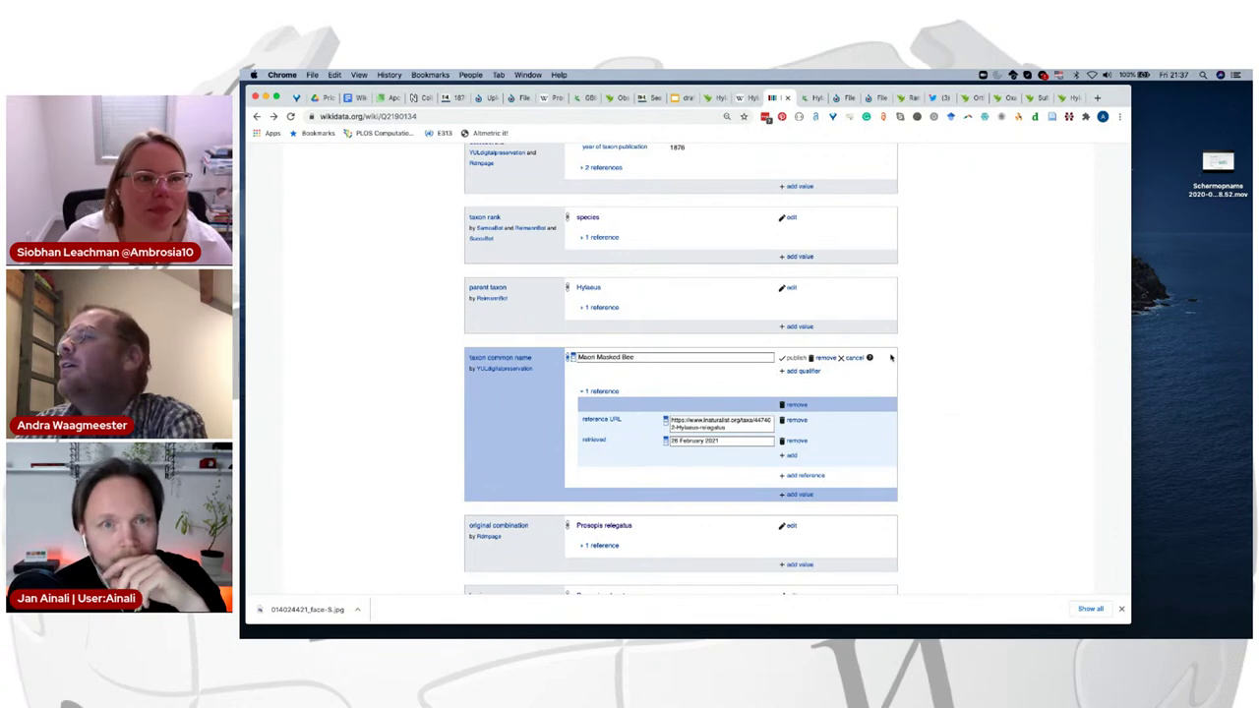
click(858, 358)
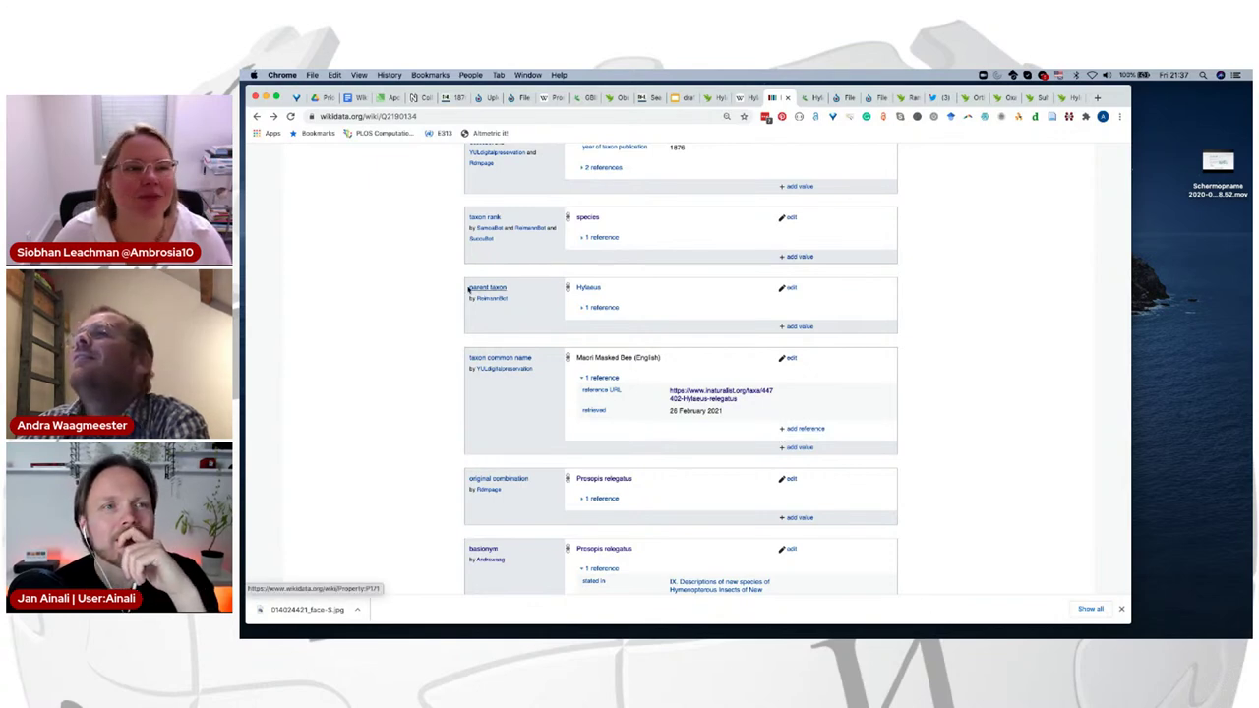
Step: Reload the Hylaeus relegatus item and check its statements from taxon name to basionym
click(340, 118)
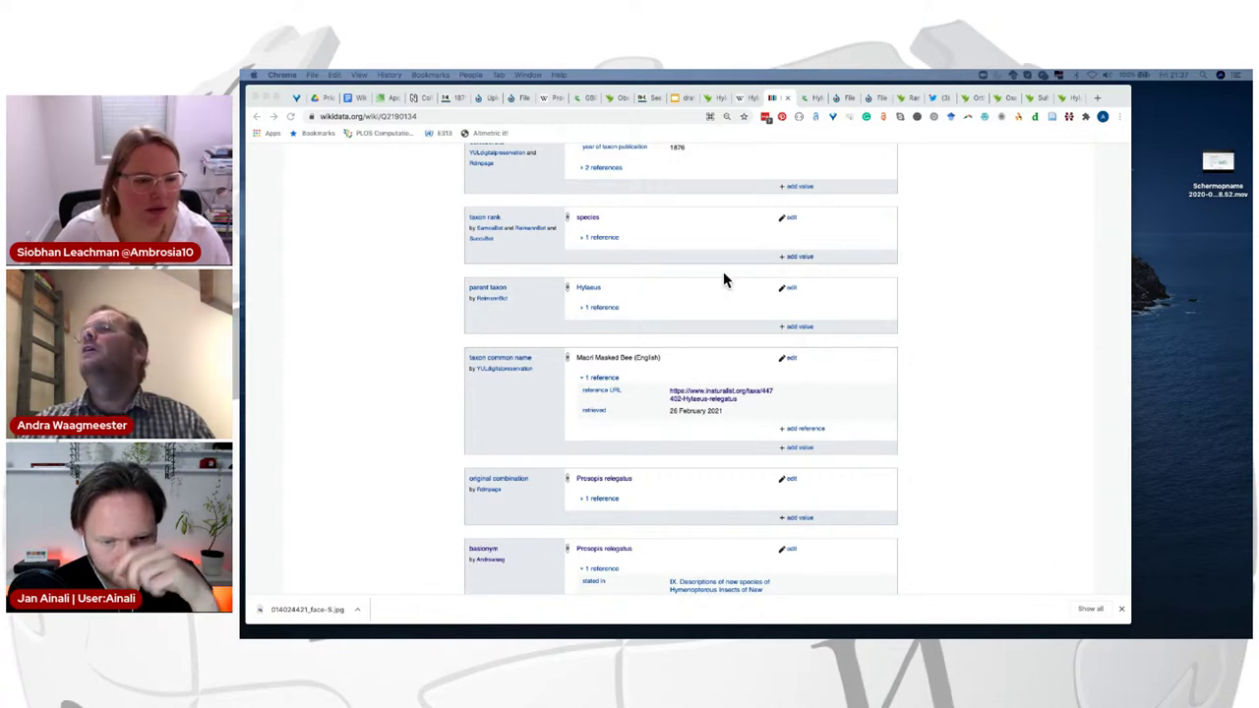
scroll(489, 258, up, 5)
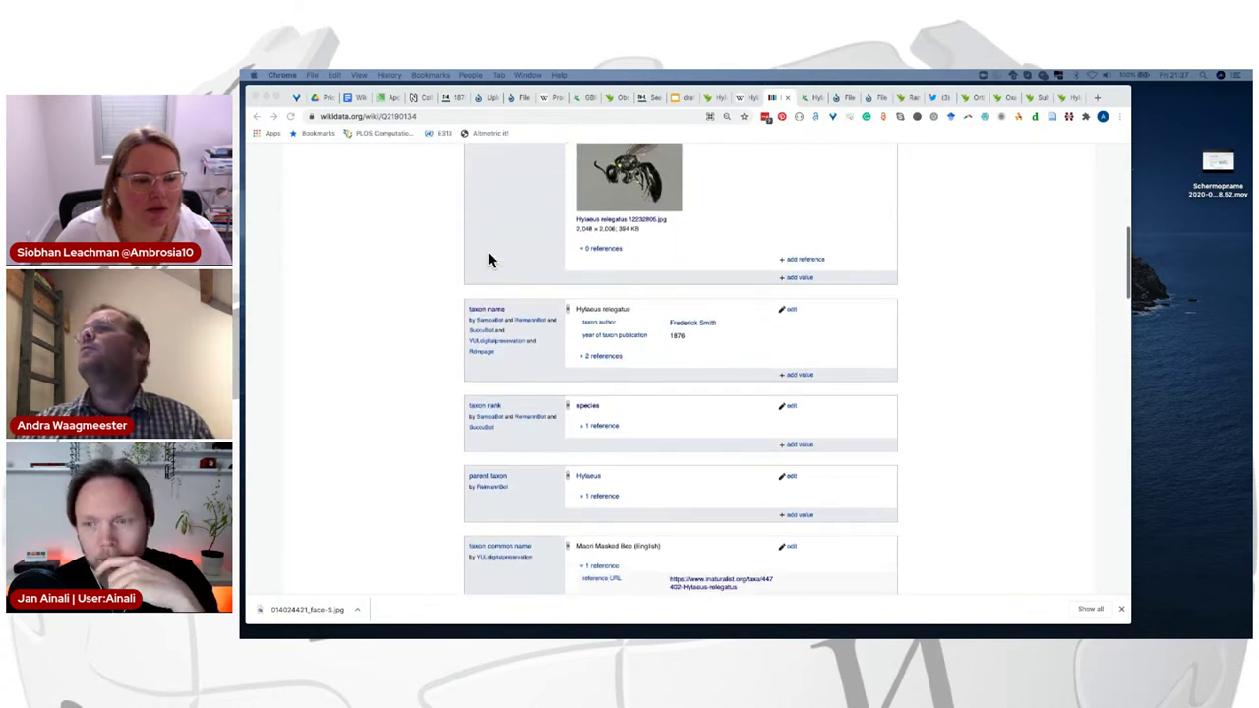
scroll(489, 258, down, 10)
scroll(489, 259, up, 15)
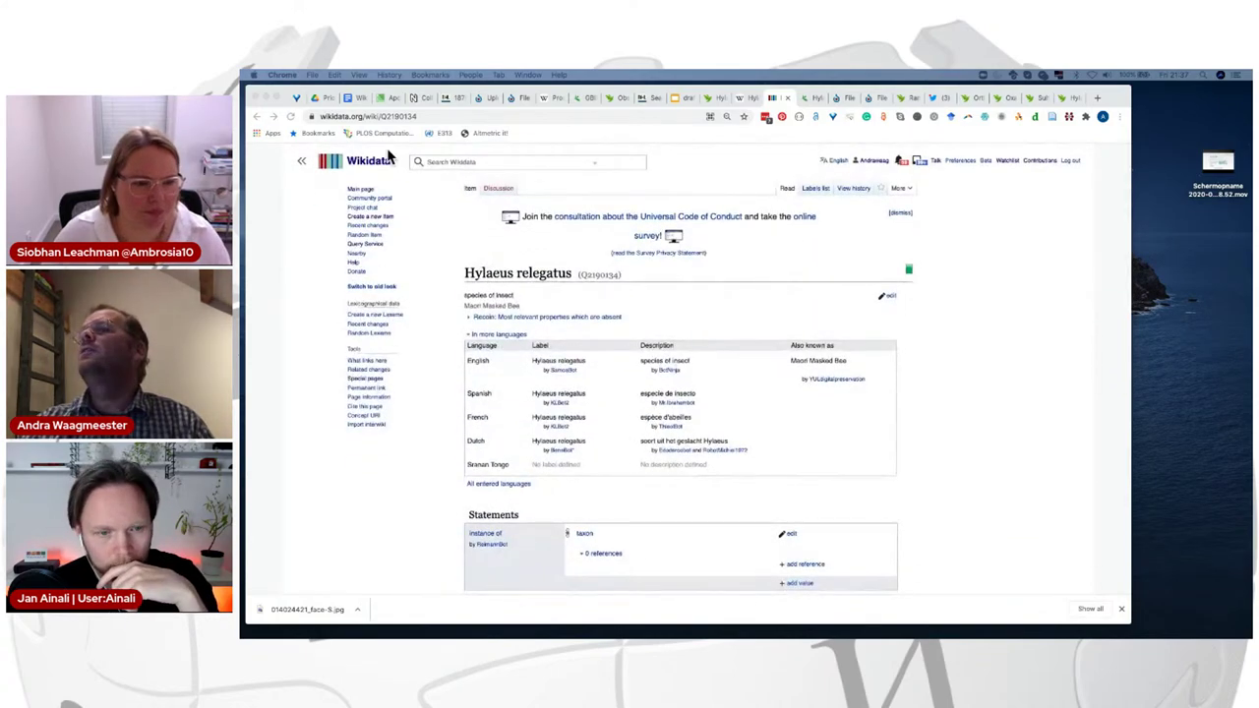
click(291, 116)
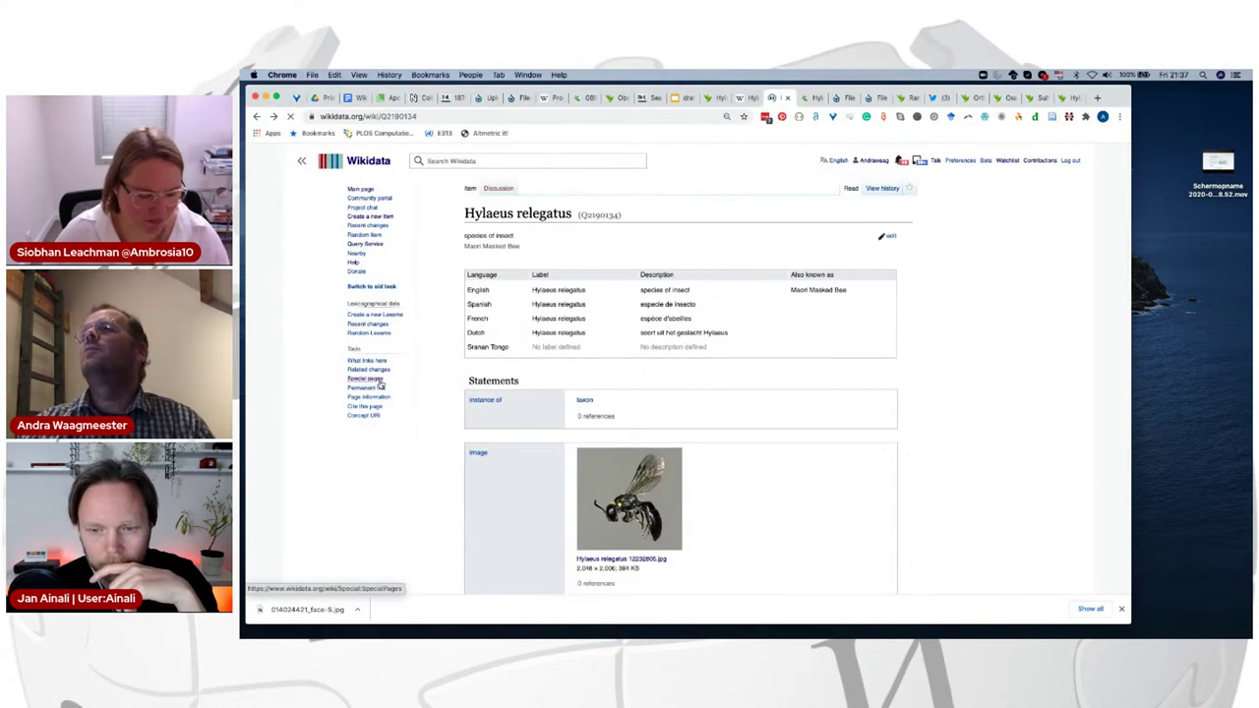
scroll(396, 449, down, 10)
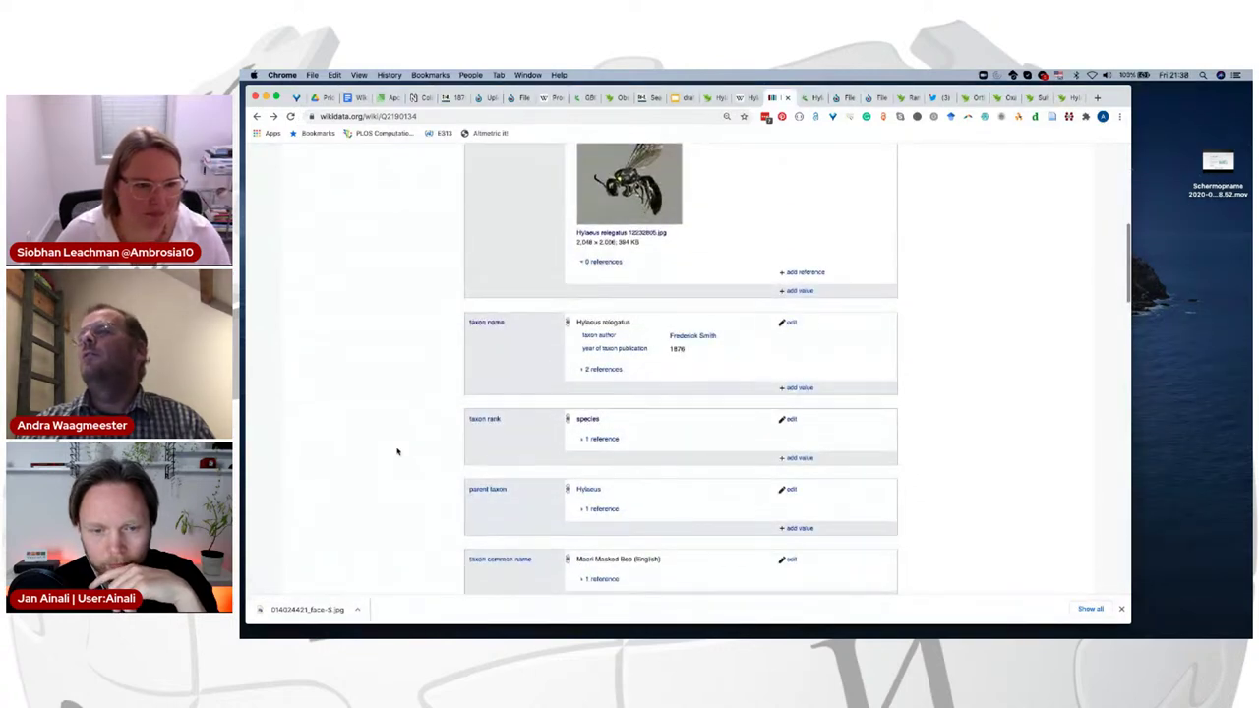
scroll(397, 451, down, 1)
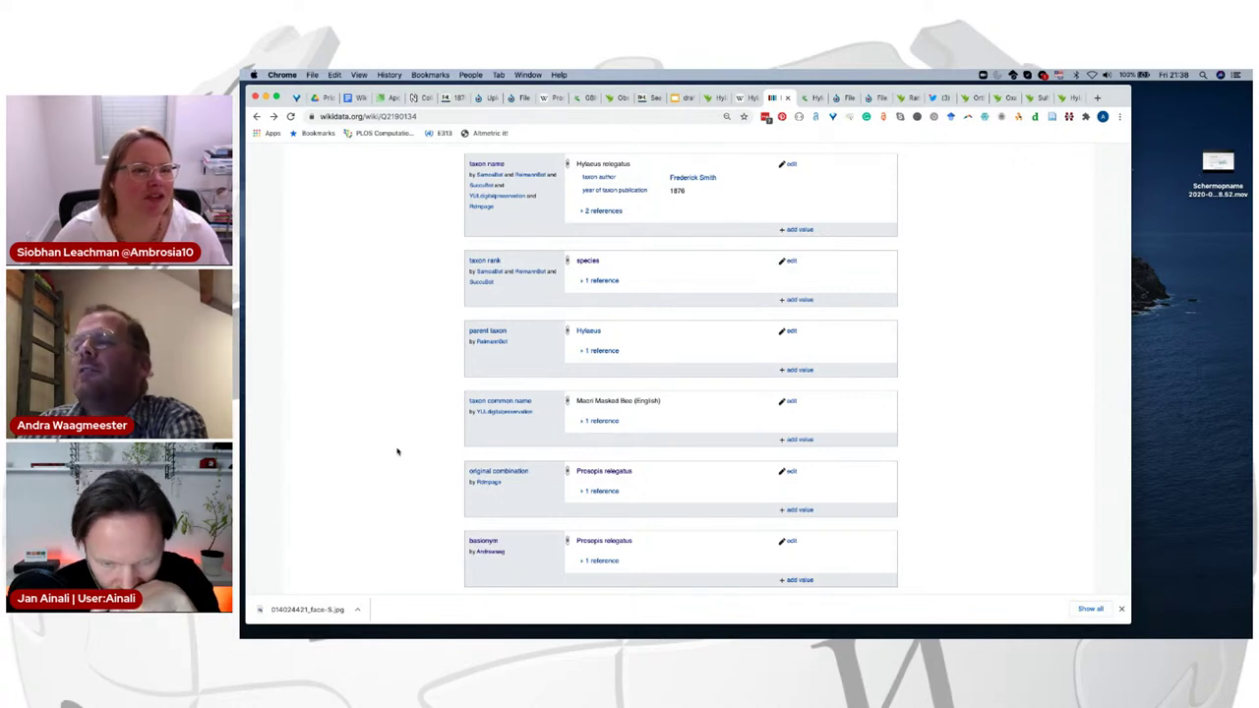
Step: Reload the item once more and examine the spelling and contributors of the taxon common name statement up close
key(super+r)
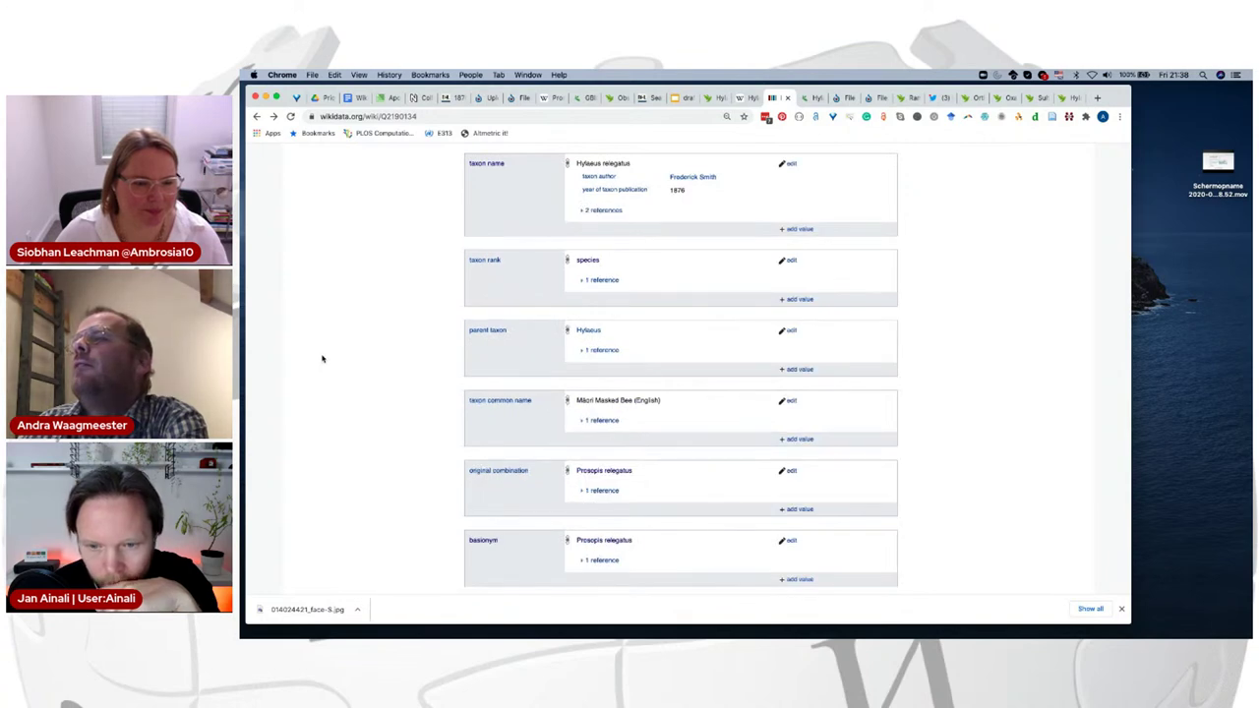
scroll(547, 400, up, 3)
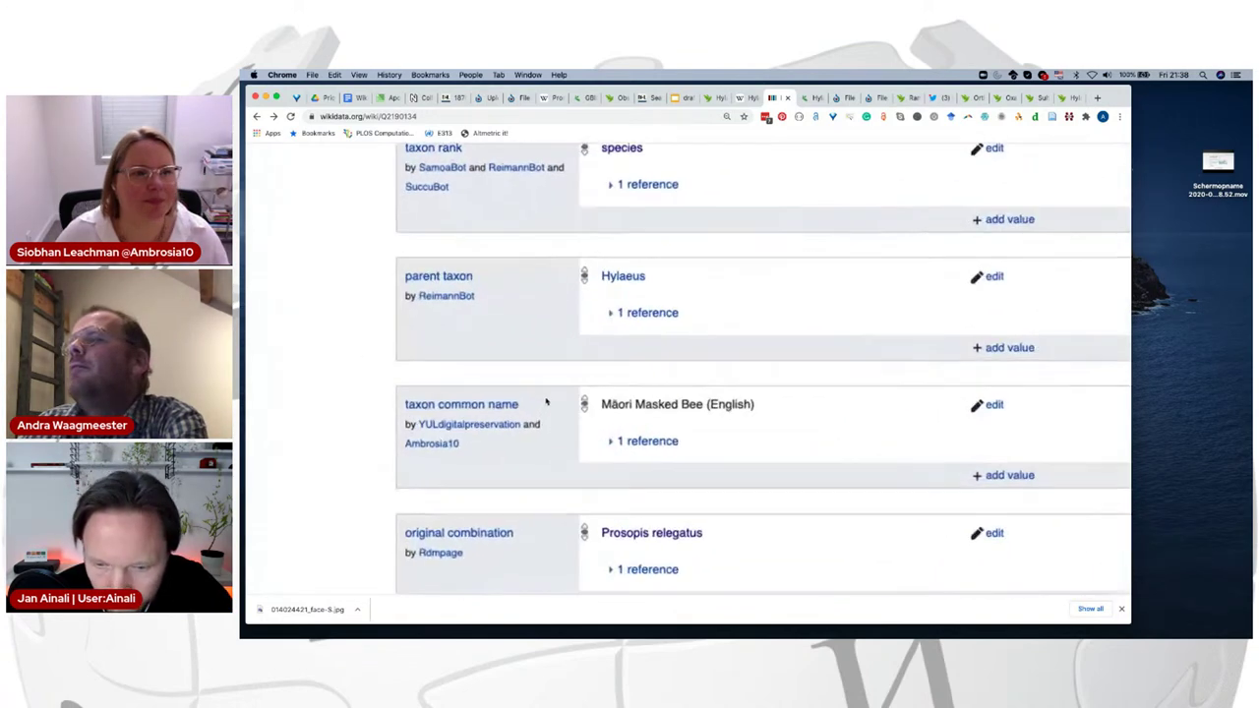
scroll(542, 404, down, 3)
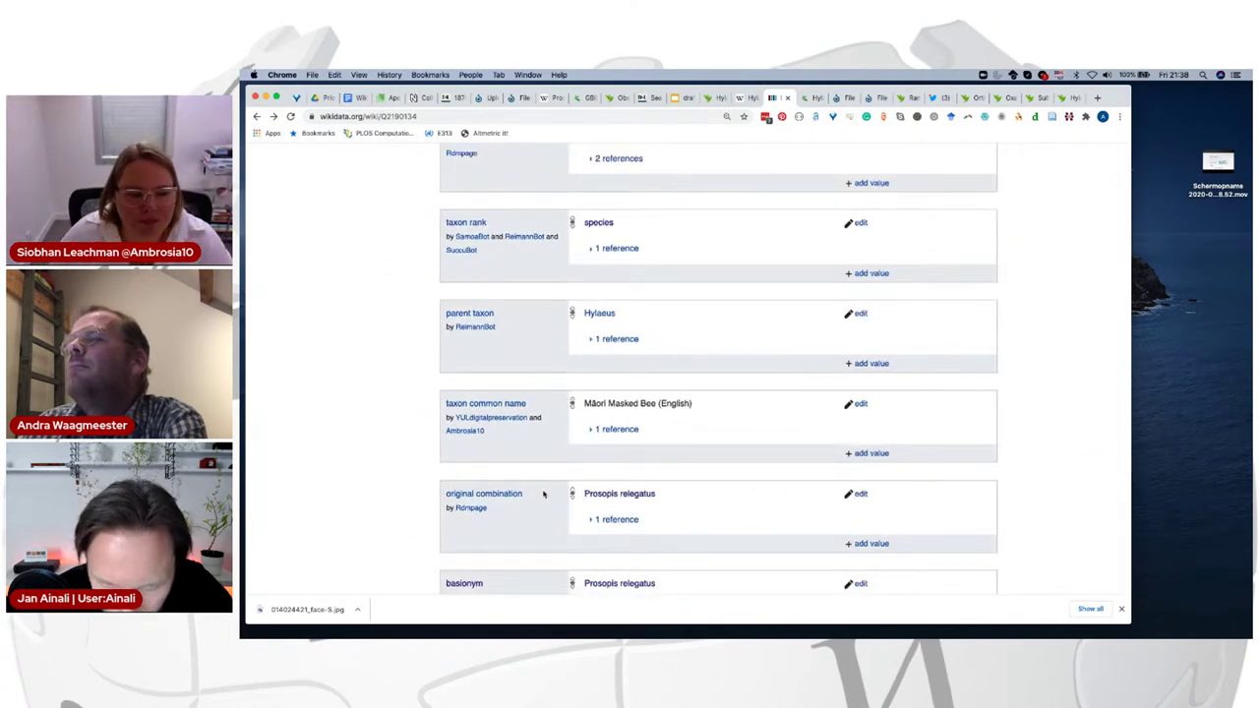
scroll(543, 494, down, 2)
scroll(543, 493, up, 10)
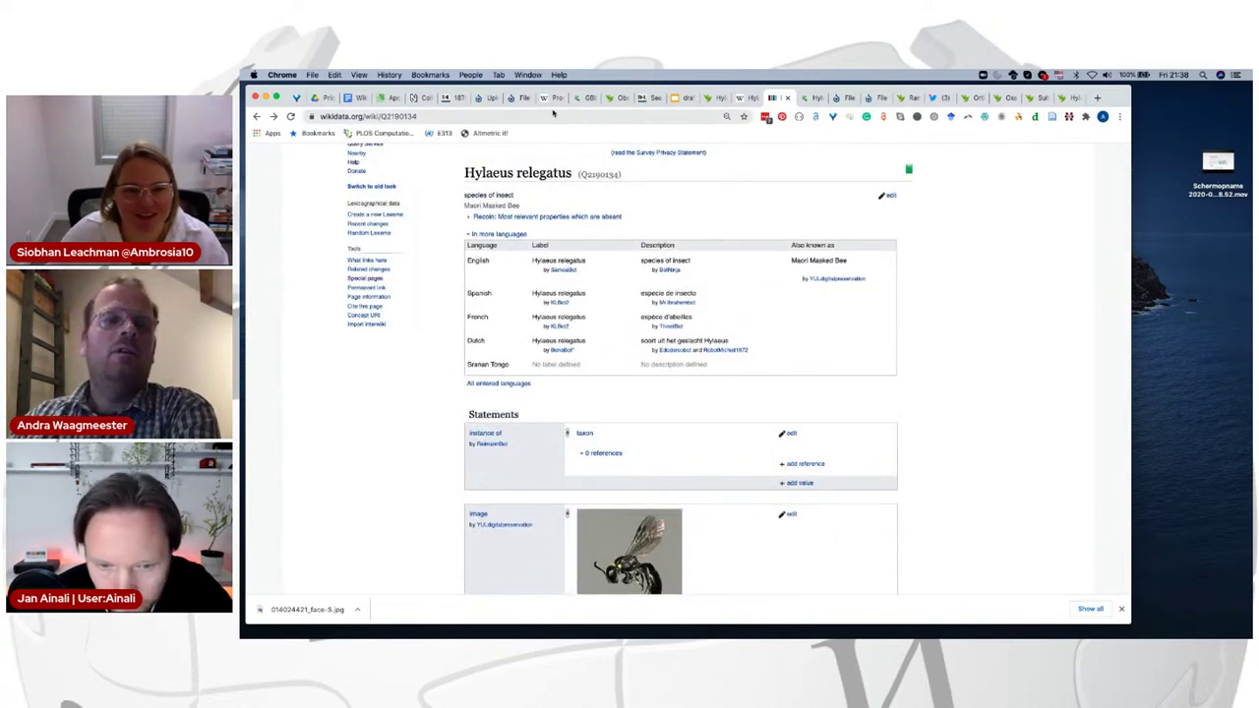
Step: Switch to the Hylaeus relegatus article on Wikipedia and examine its introduction, references, and taxon identifiers
click(742, 97)
scroll(582, 278, up, 5)
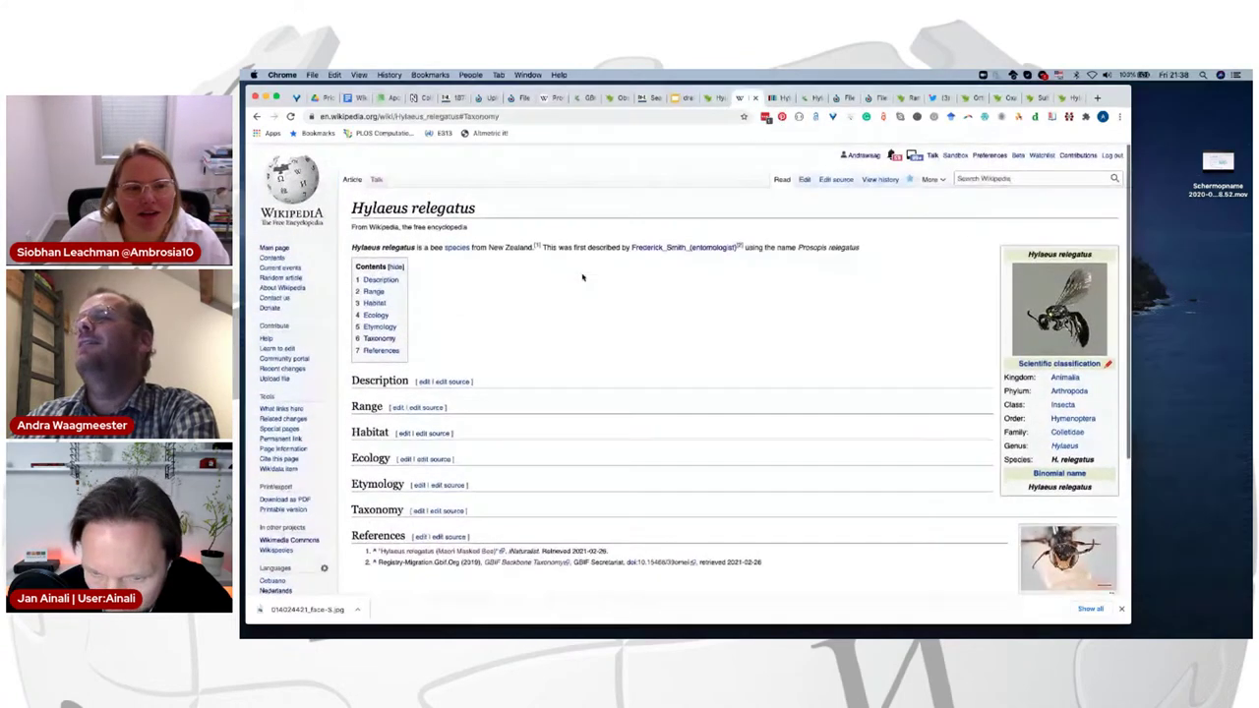
scroll(555, 445, down, 1)
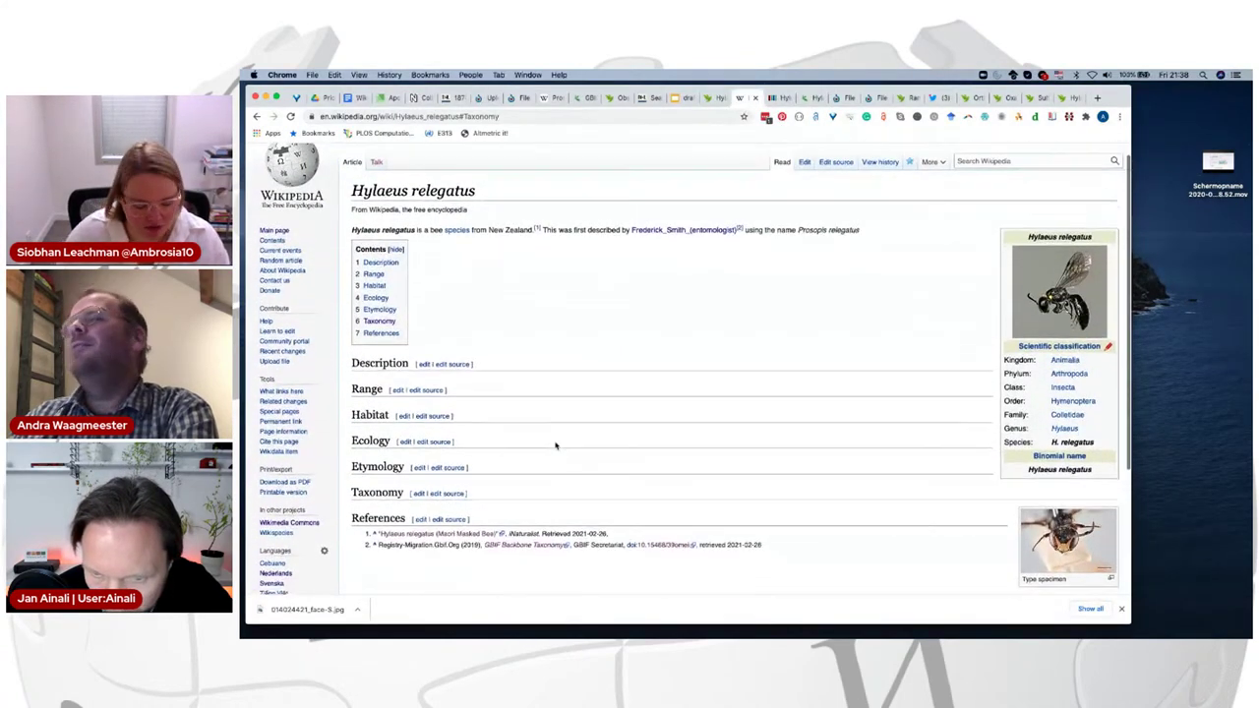
scroll(557, 442, up, 1)
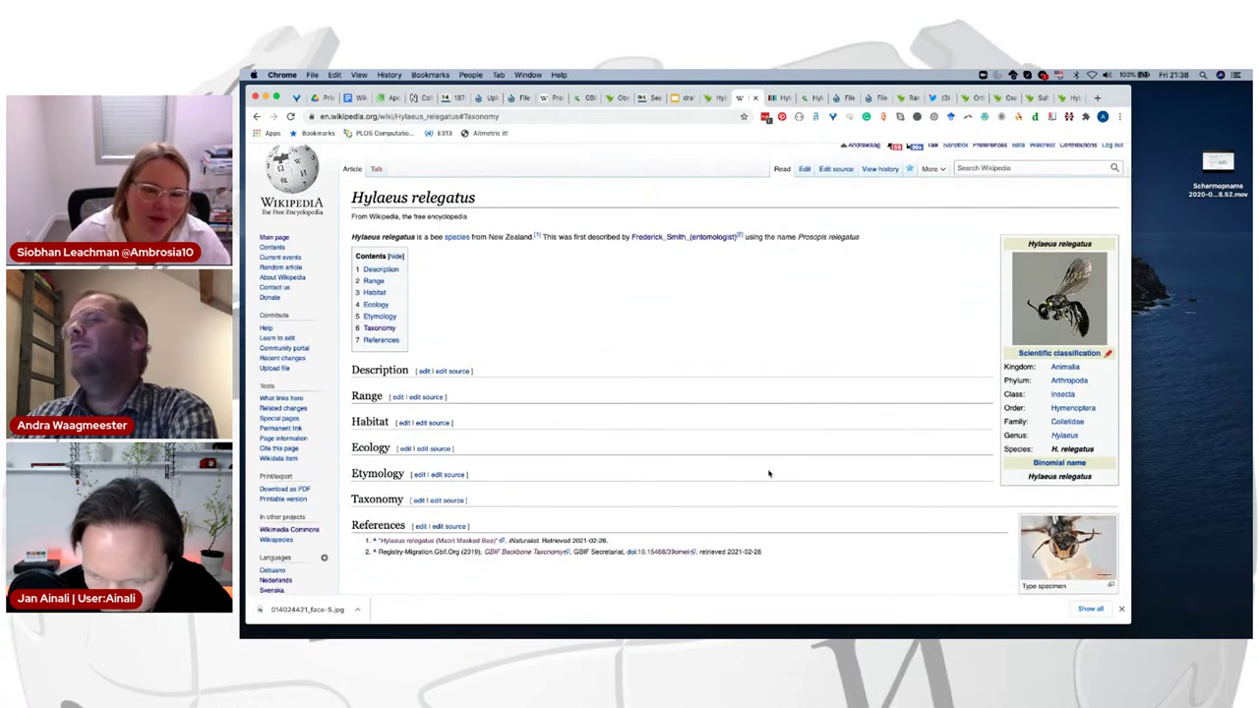
scroll(770, 473, down, 3)
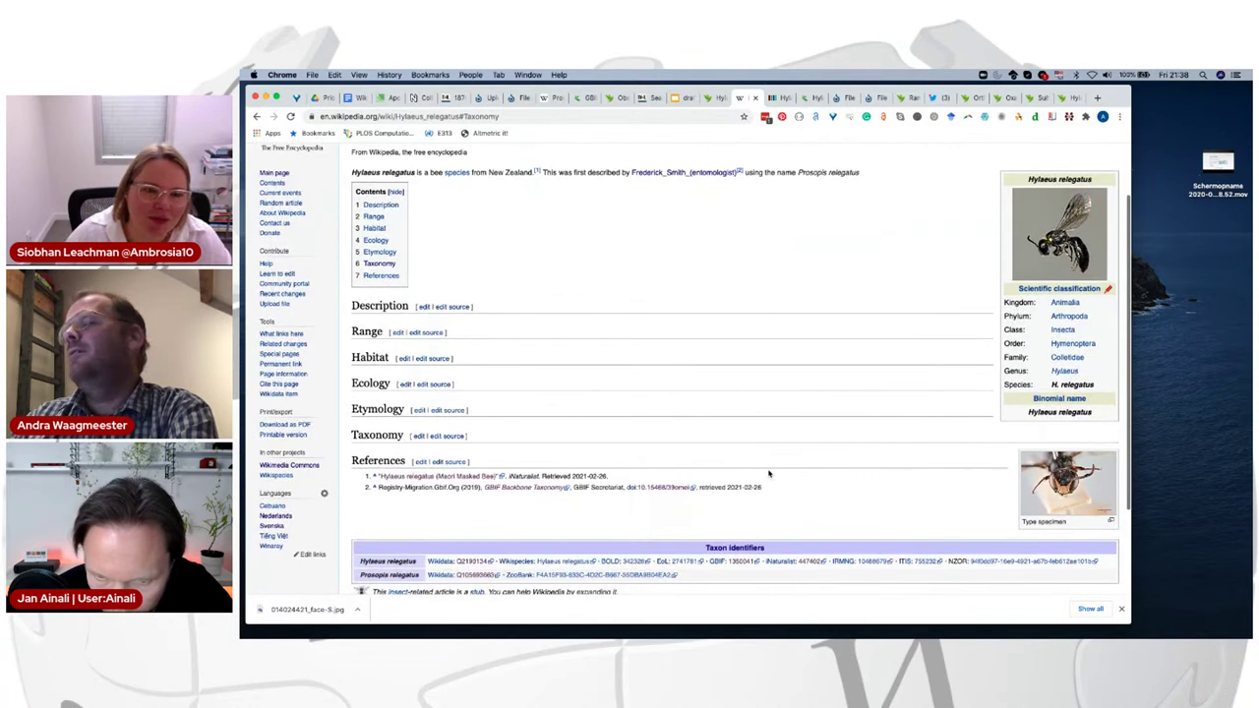
scroll(770, 473, up, 1)
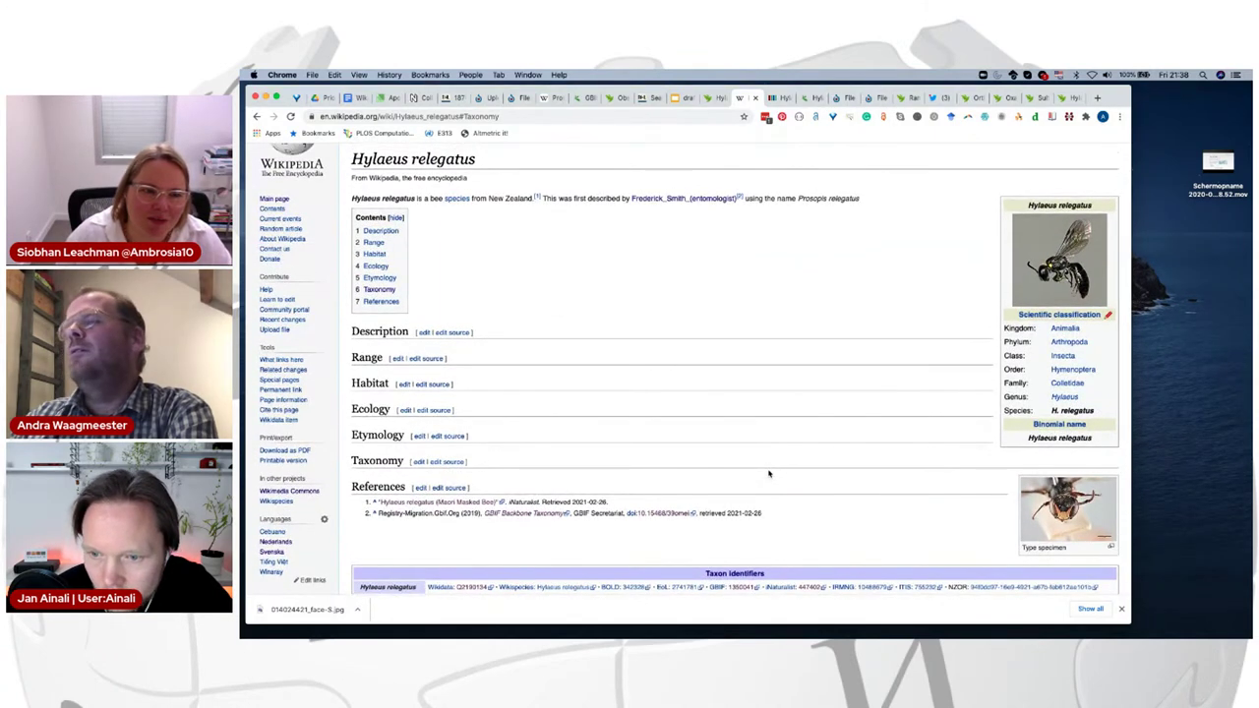
scroll(770, 473, down, 1)
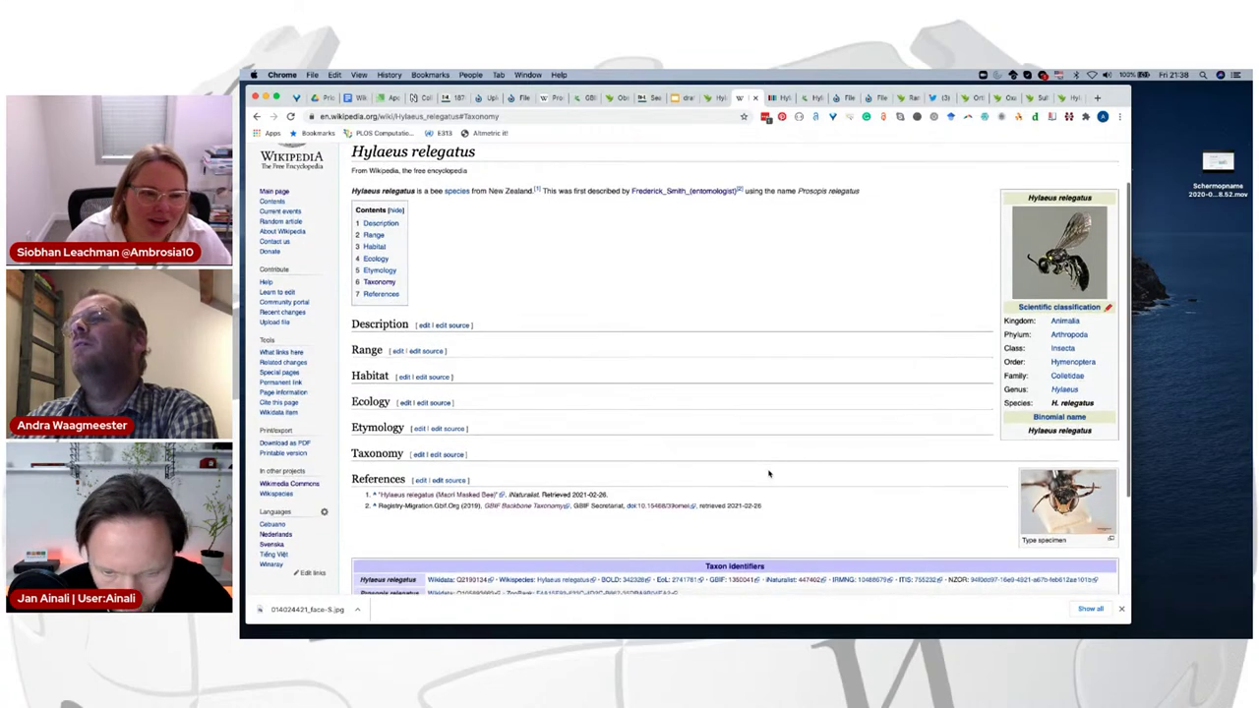
scroll(769, 473, up, 1)
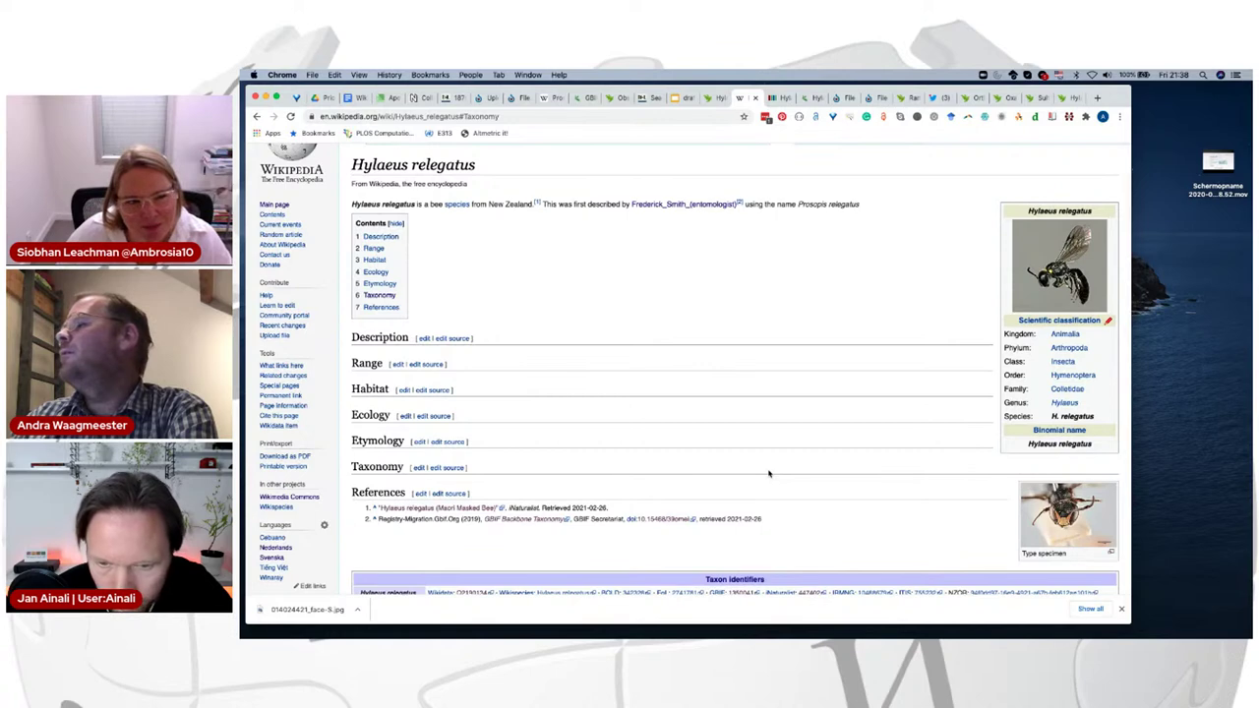
scroll(739, 436, down, 2)
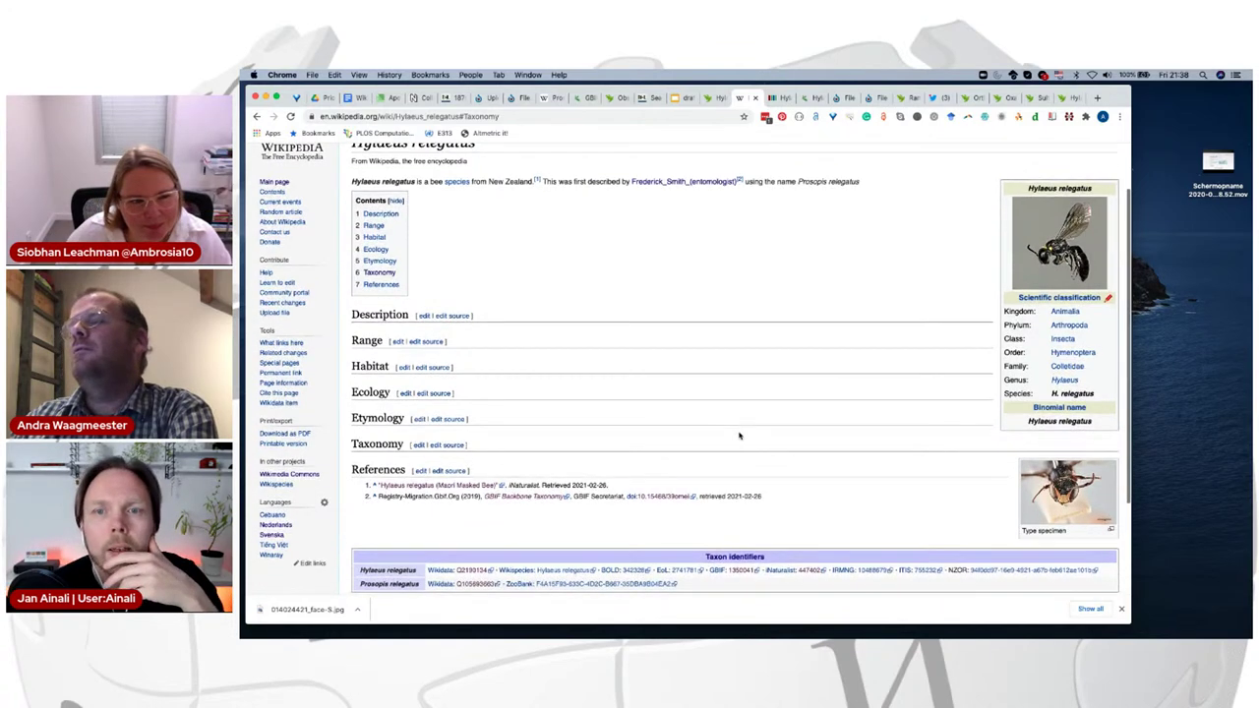
scroll(738, 436, up, 3)
Step: Look over the labels and first statements of the Wikidata item, then return to the Wikipedia article and review its sections
click(775, 97)
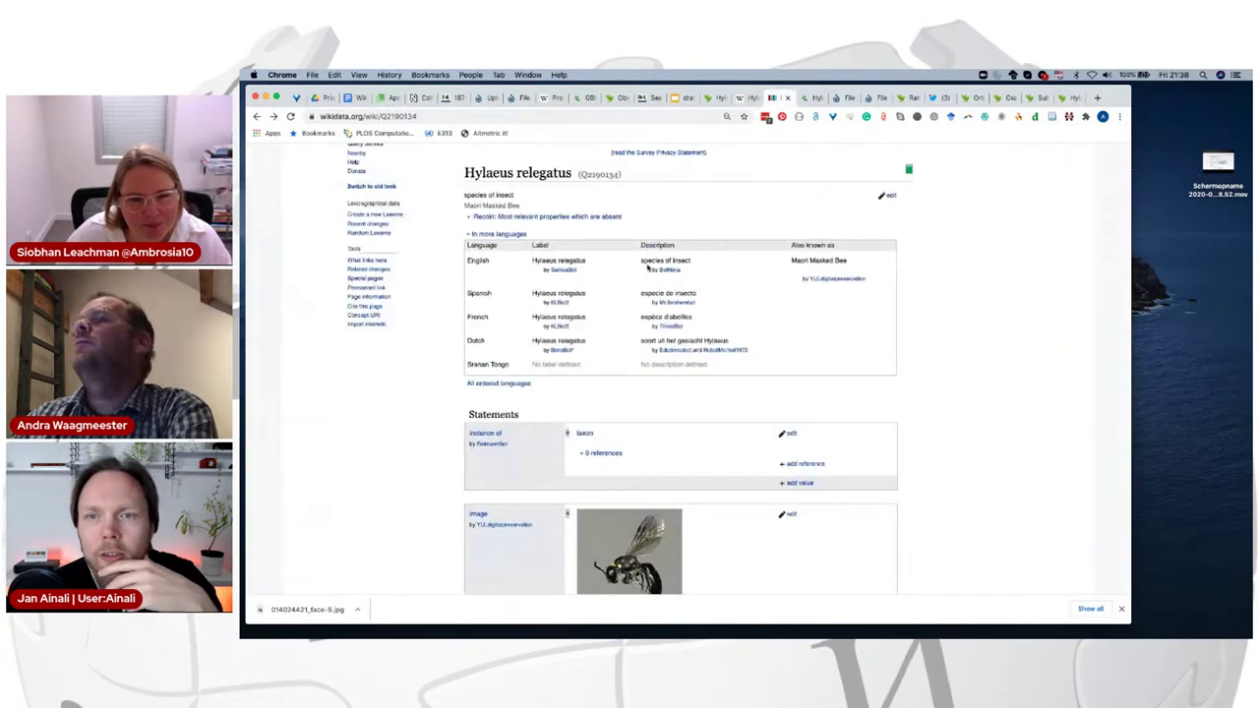
scroll(649, 279, down, 2)
scroll(674, 220, up, 3)
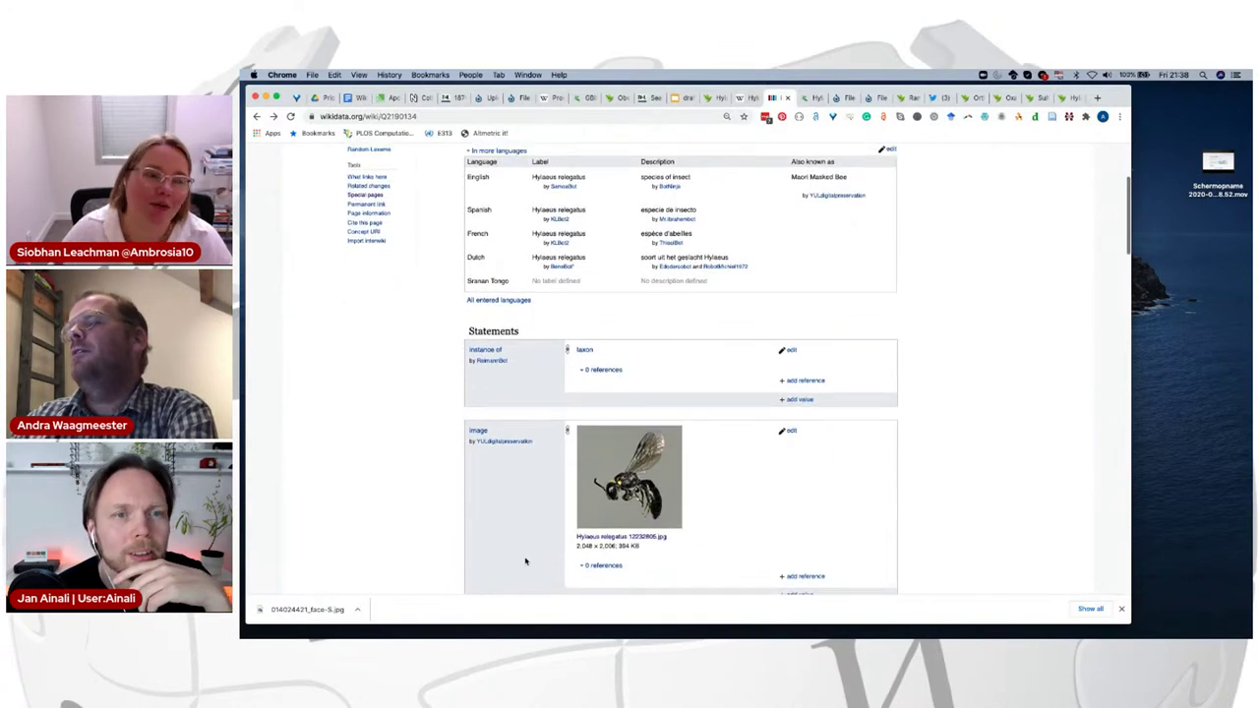
click(745, 97)
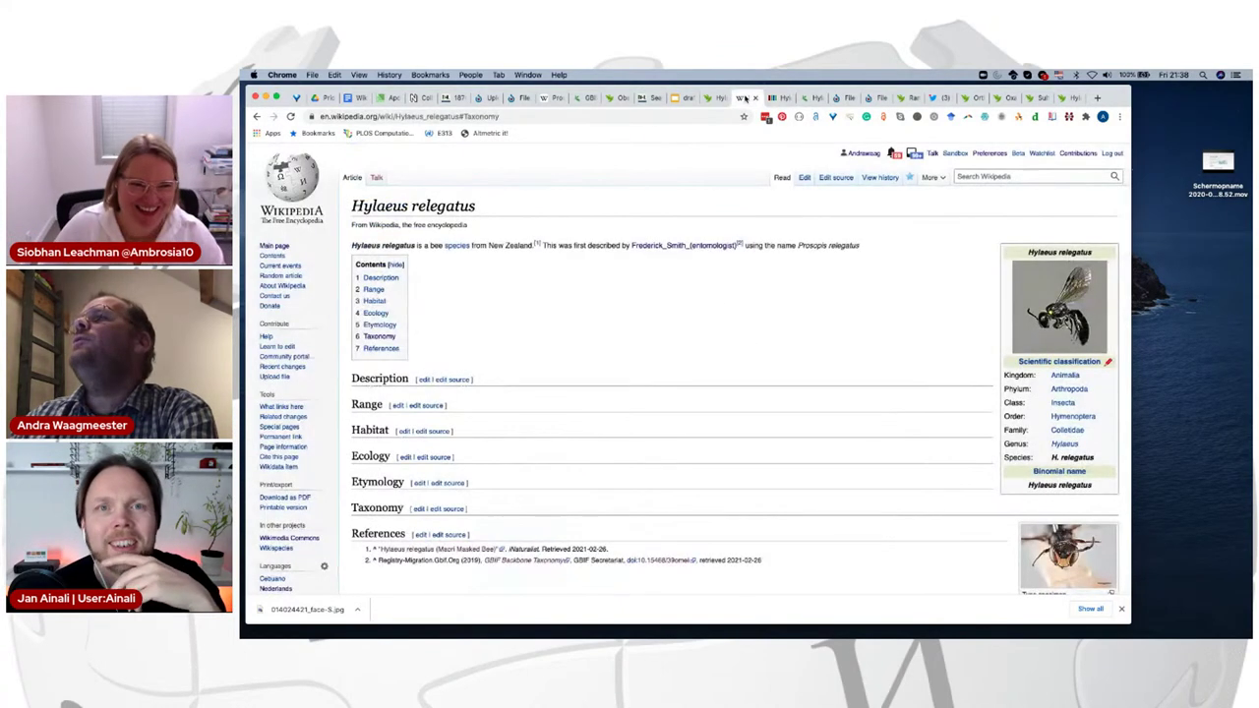
scroll(544, 325, down, 2)
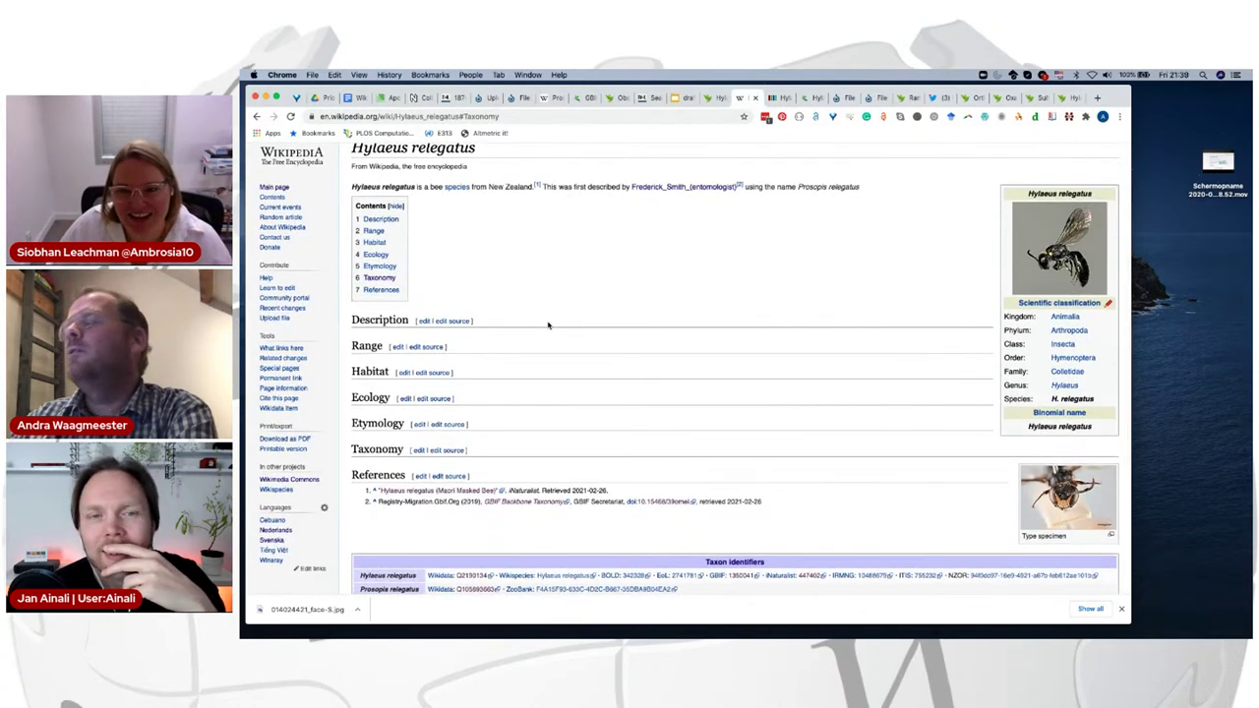
scroll(546, 335, down, 1)
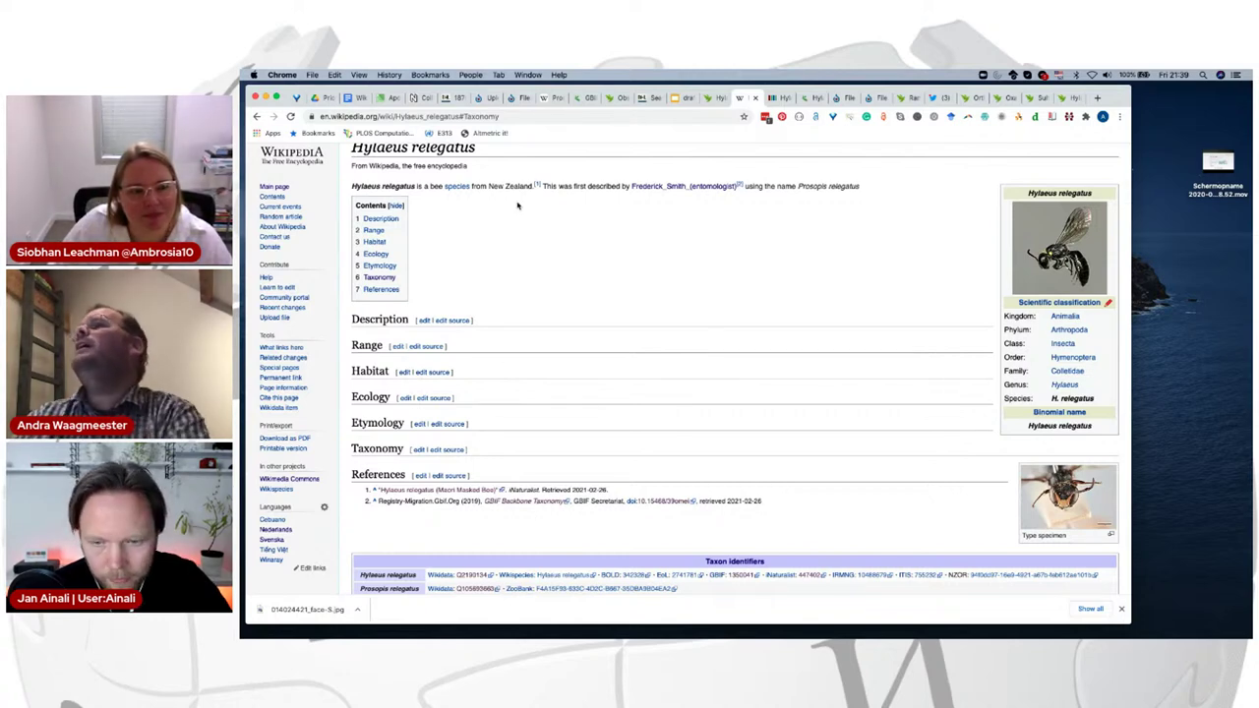
Step: Switch to the Commons page of the type specimen face image, dismiss the wiki embedding dialog, and review its summary, licensing, and file usage
click(519, 97)
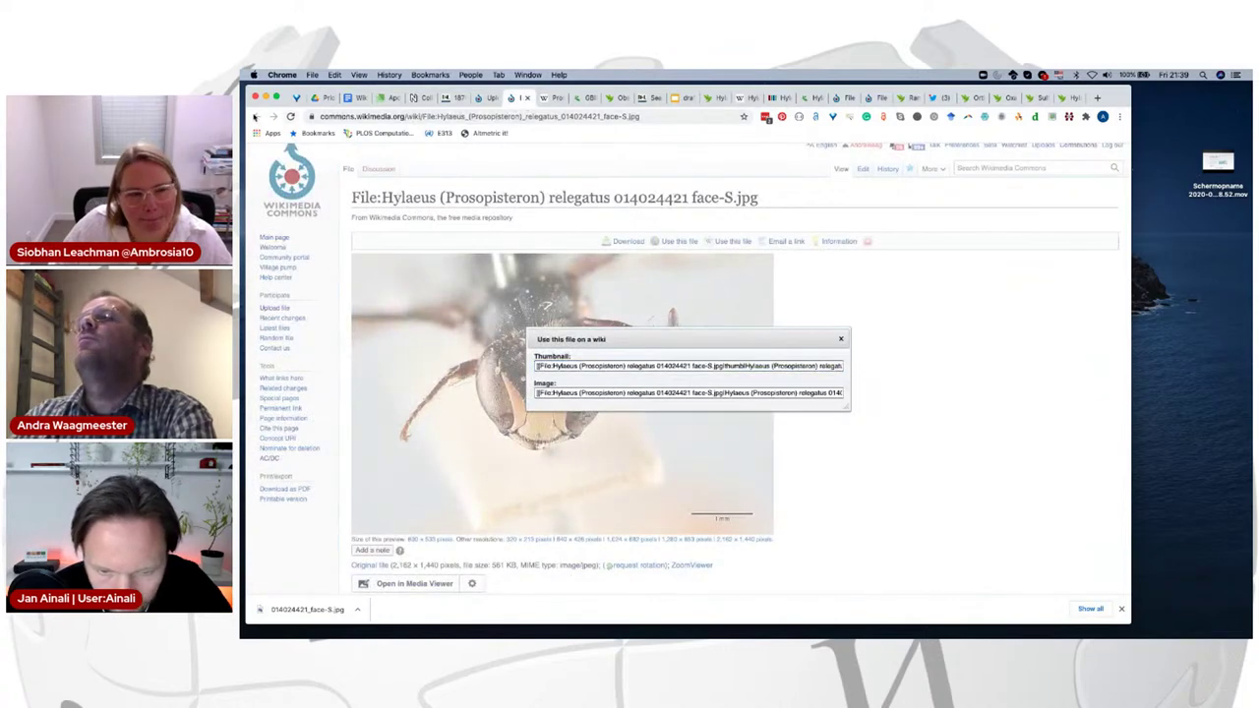
scroll(390, 527, down, 3)
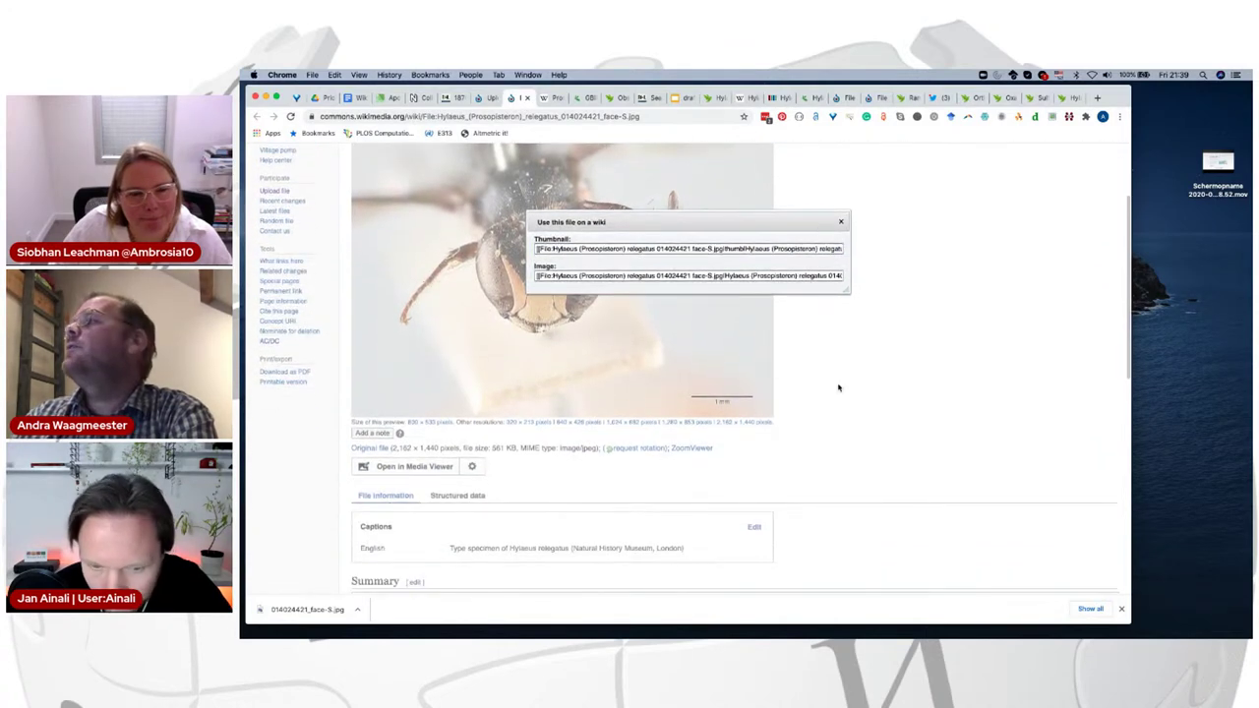
click(838, 221)
scroll(666, 546, down, 10)
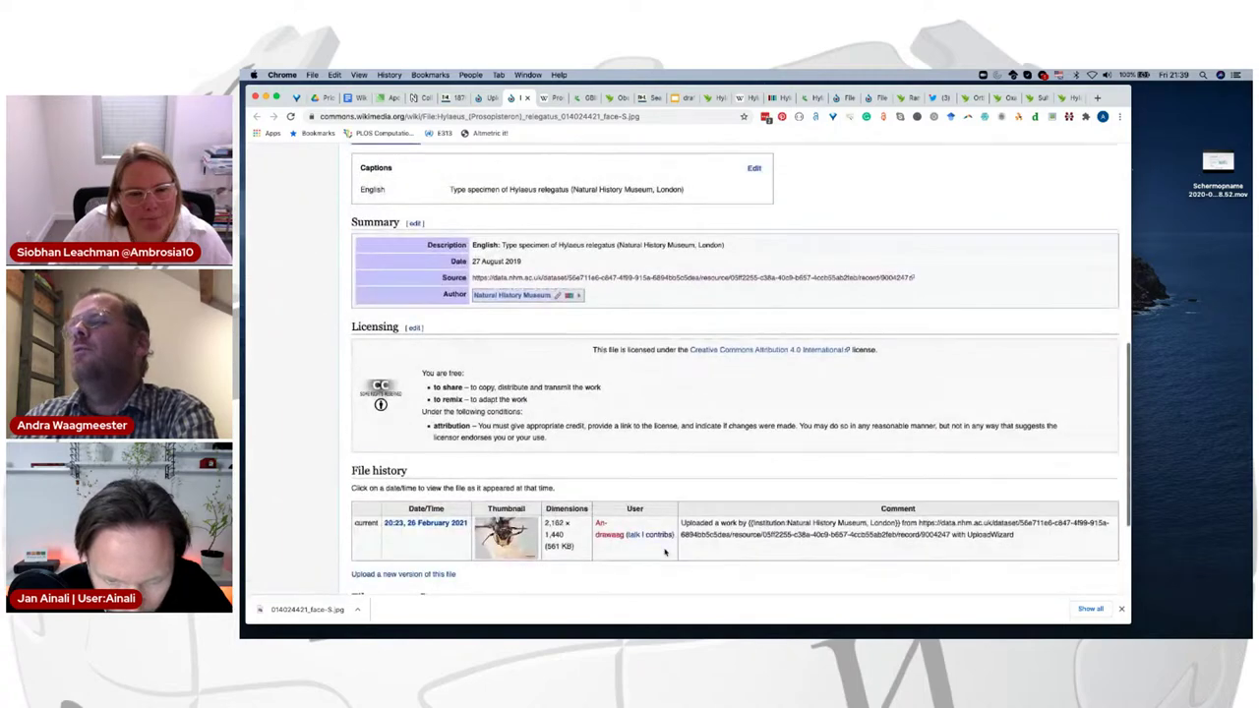
scroll(639, 568, down, 3)
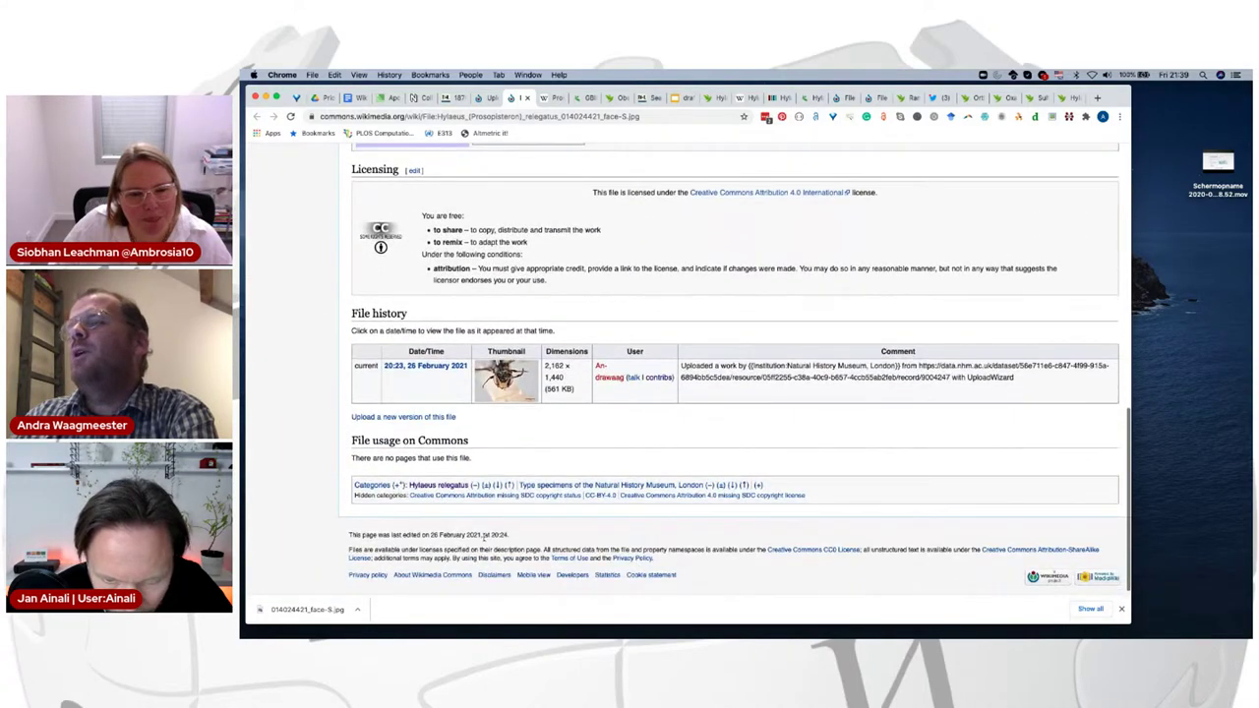
Step: View the Commons category of Hylaeus relegatus, then return to the species' Wikipedia article and look over its section headings
click(444, 481)
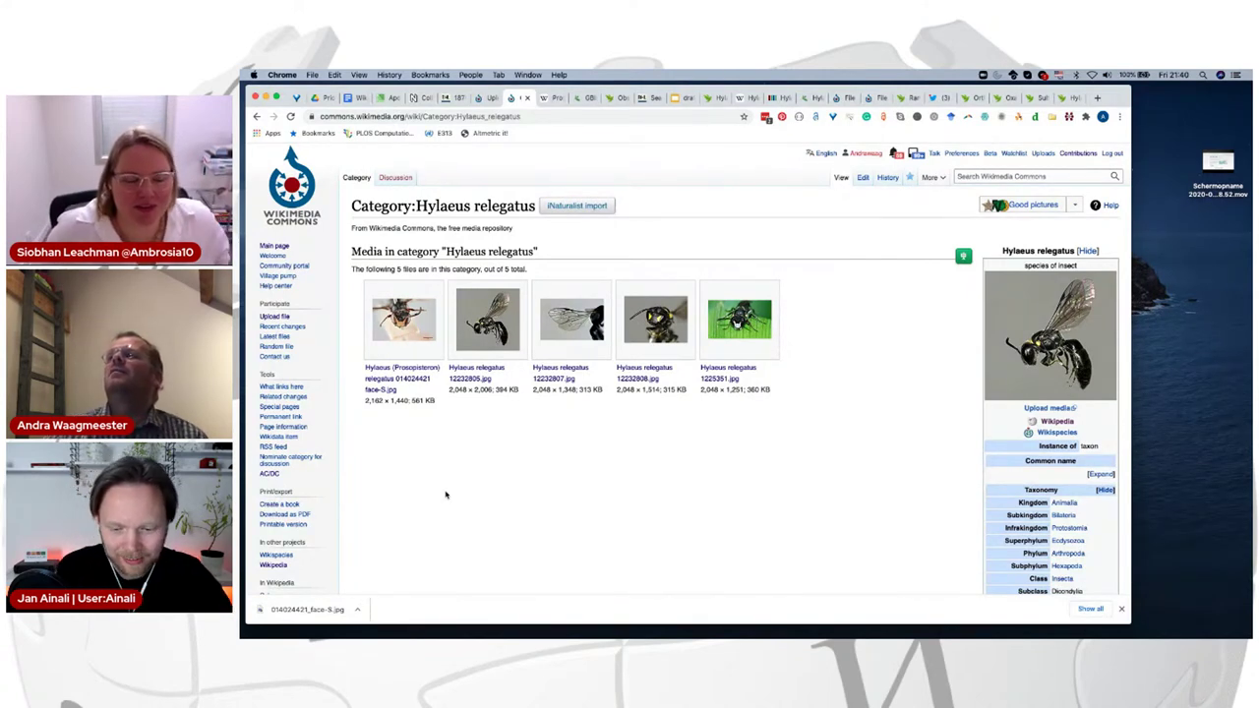
click(547, 99)
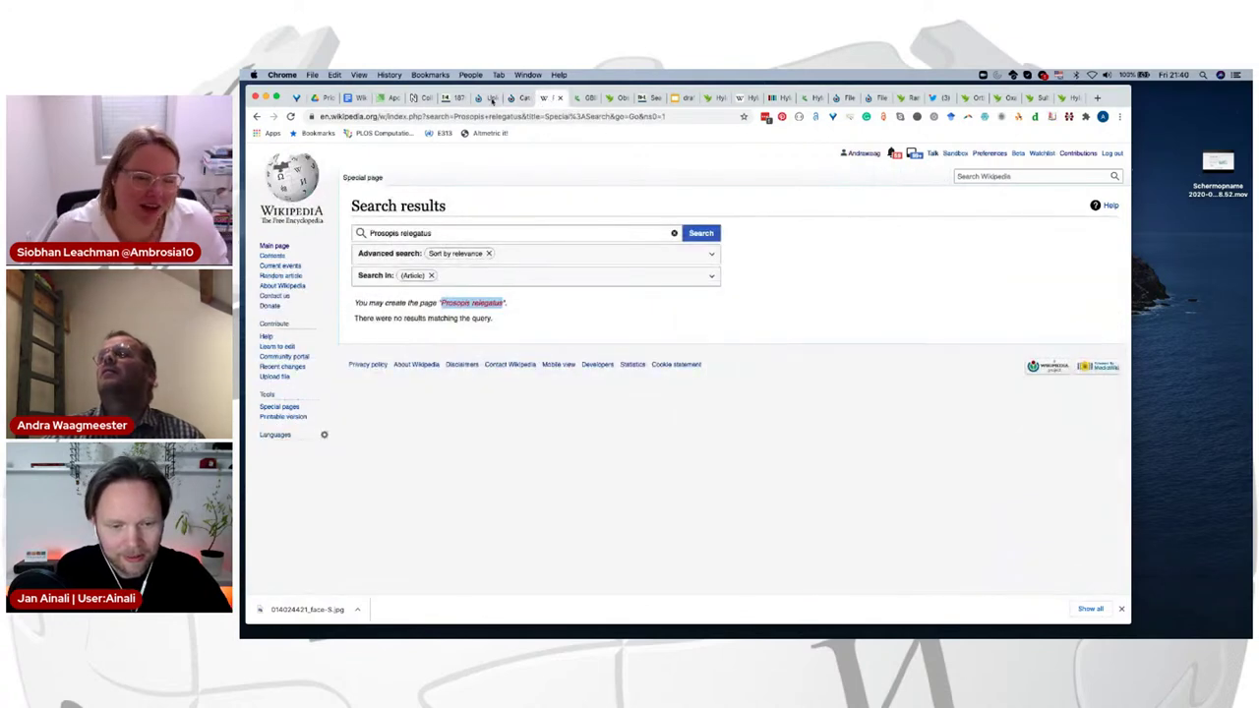
click(753, 98)
scroll(605, 318, up, 1)
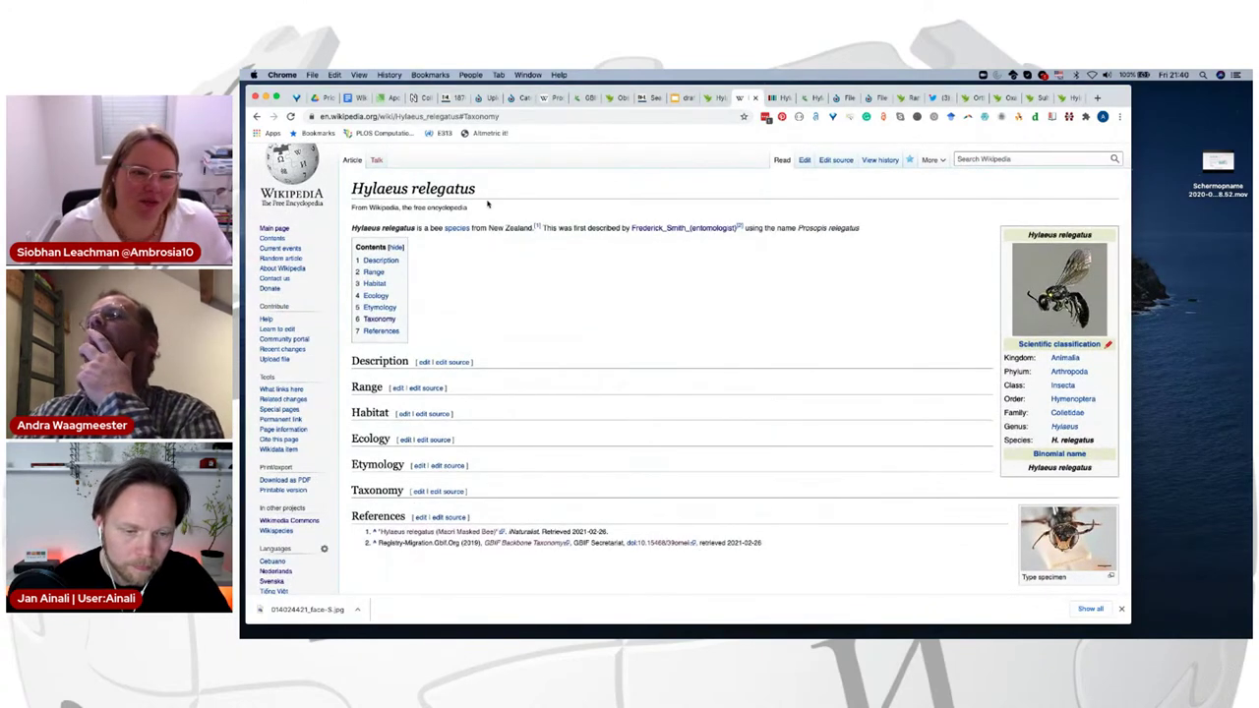
Step: Switch to the Biodiversity Heritage Library scan, read the Prosopis relegatus description on page 485, and show the page as text
click(448, 98)
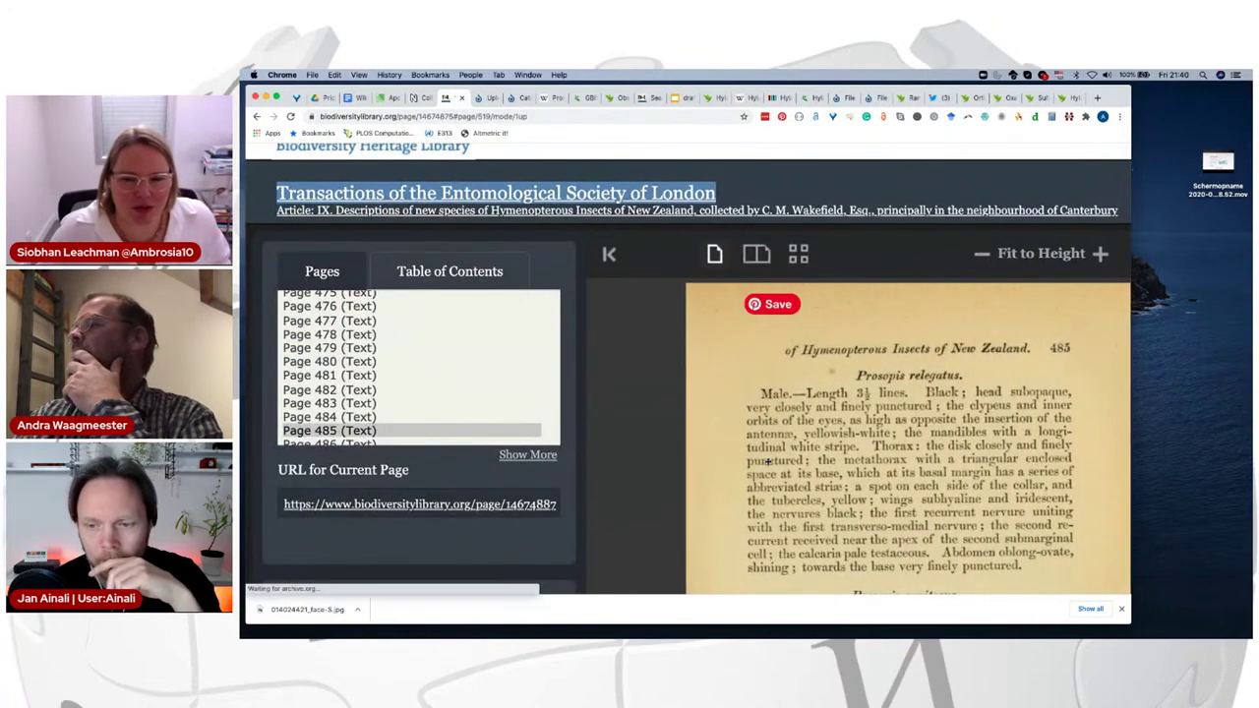
scroll(768, 461, right, 2)
scroll(767, 461, down, 1)
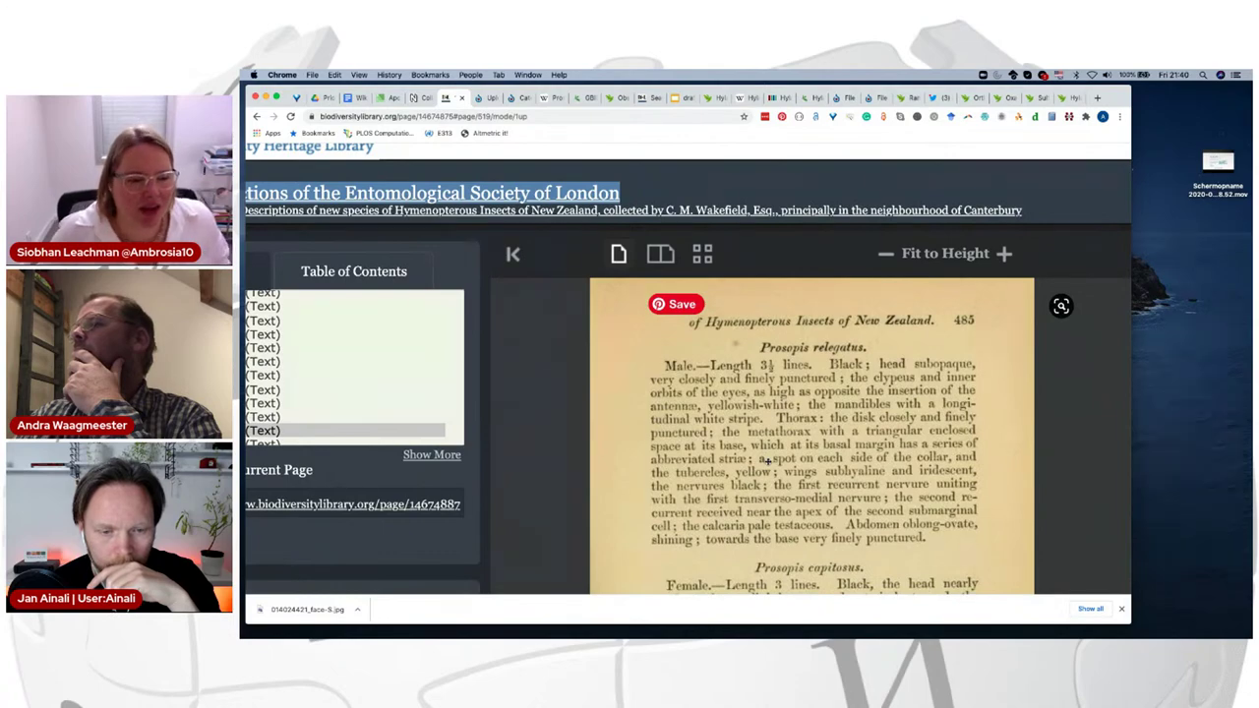
scroll(767, 460, down, 1)
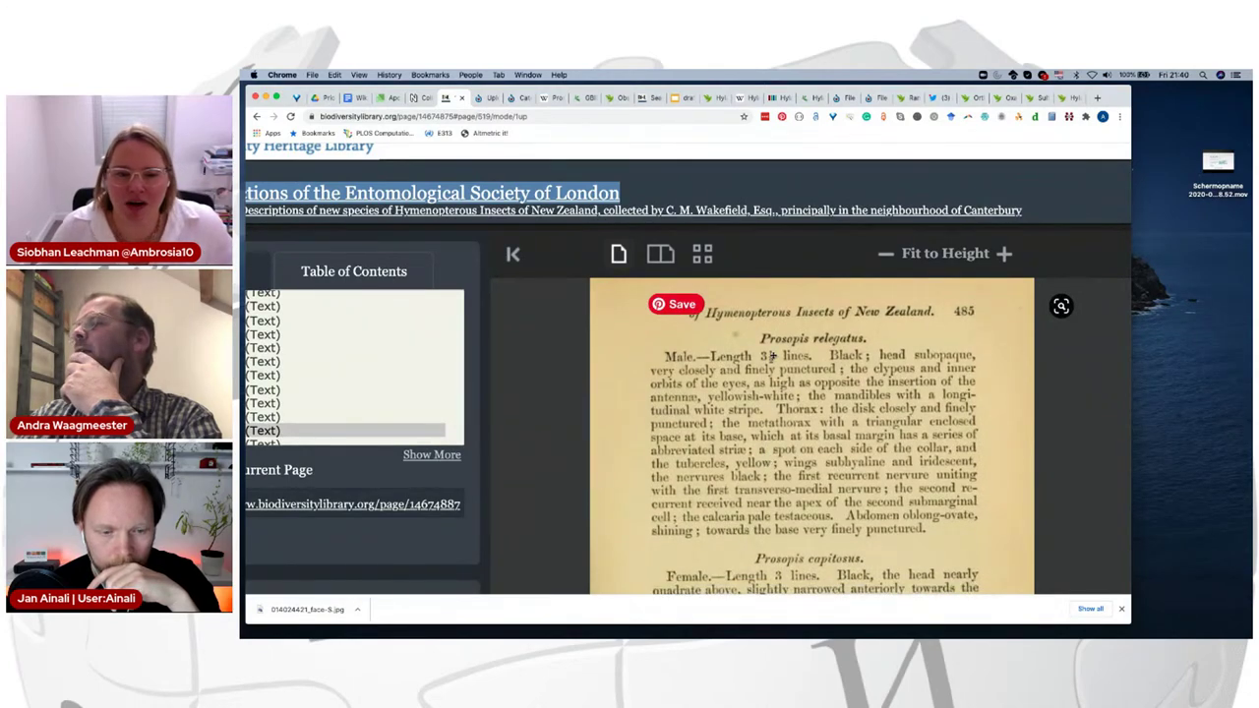
key(super+0)
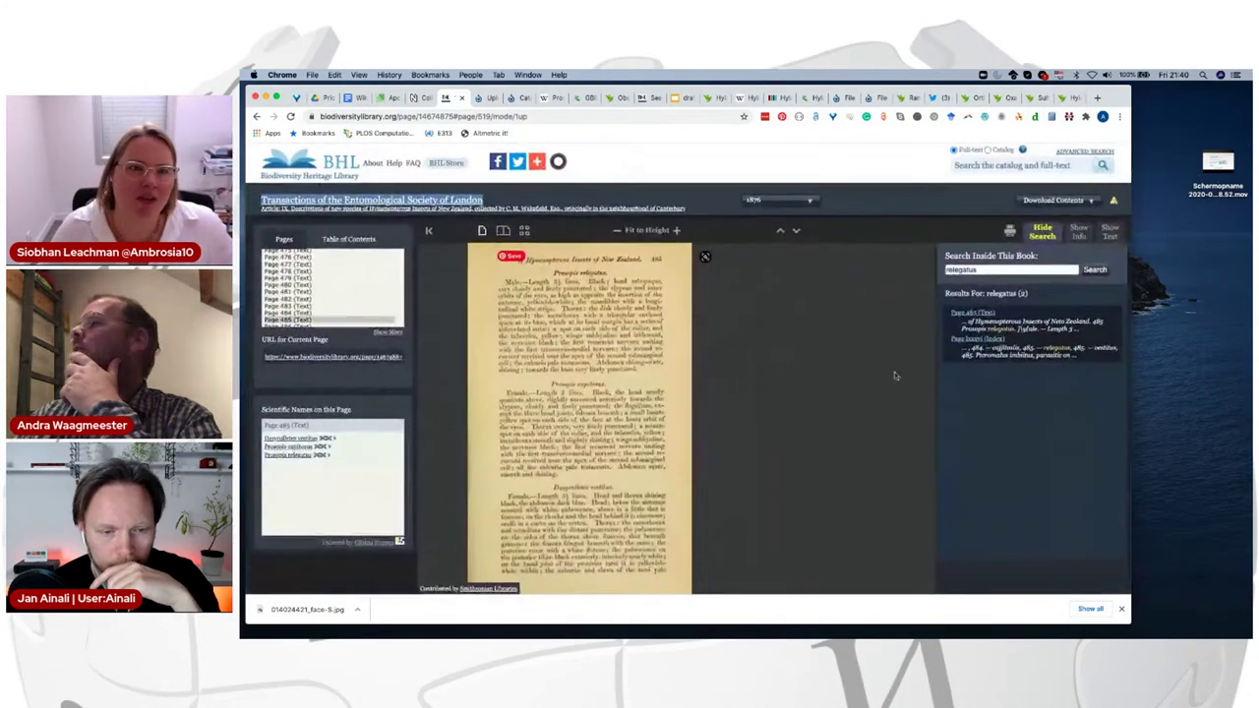
click(1106, 240)
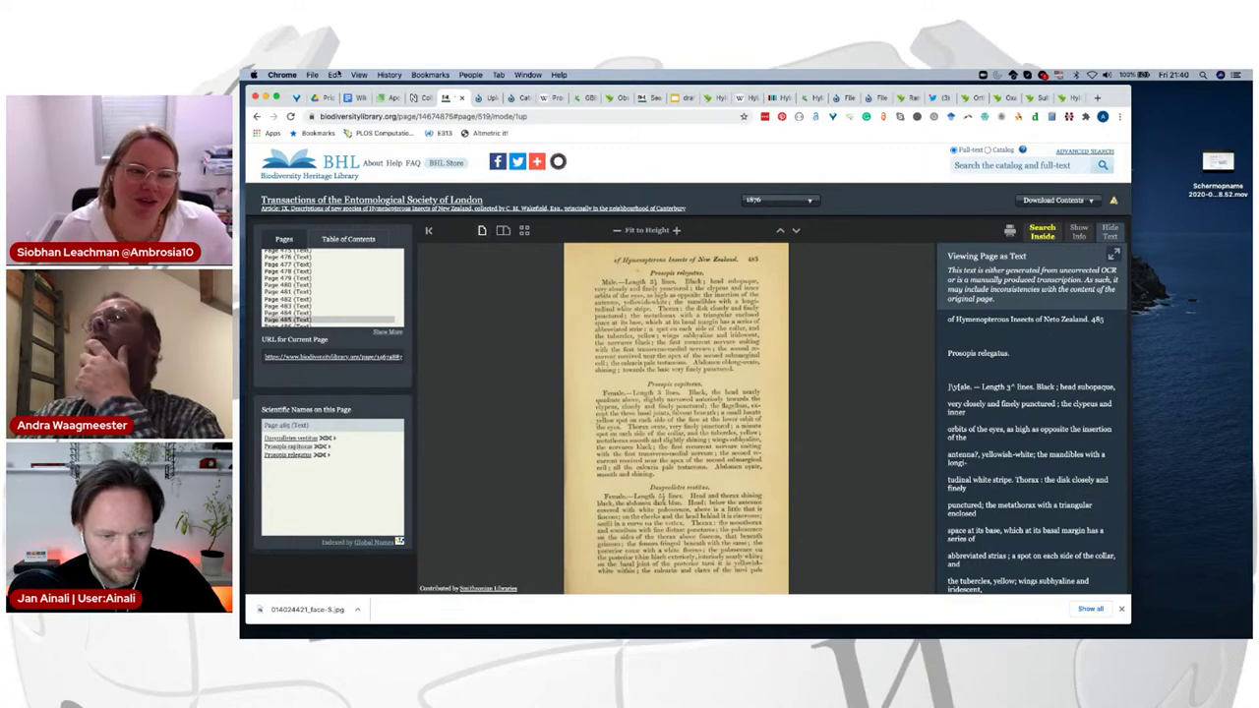
Step: In the Google Docs article draft, copy the original species description under Description and identification, from the introductory line through the quote's closing braces
click(355, 97)
scroll(490, 513, down, 3)
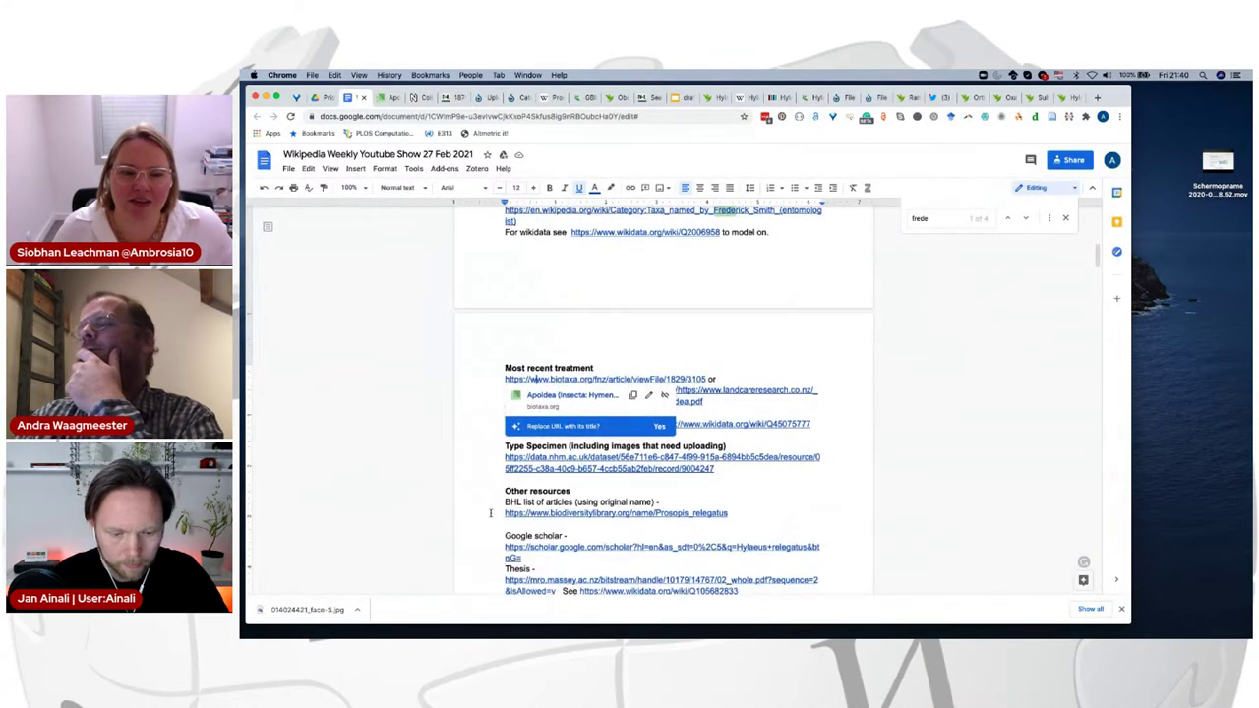
scroll(490, 513, down, 15)
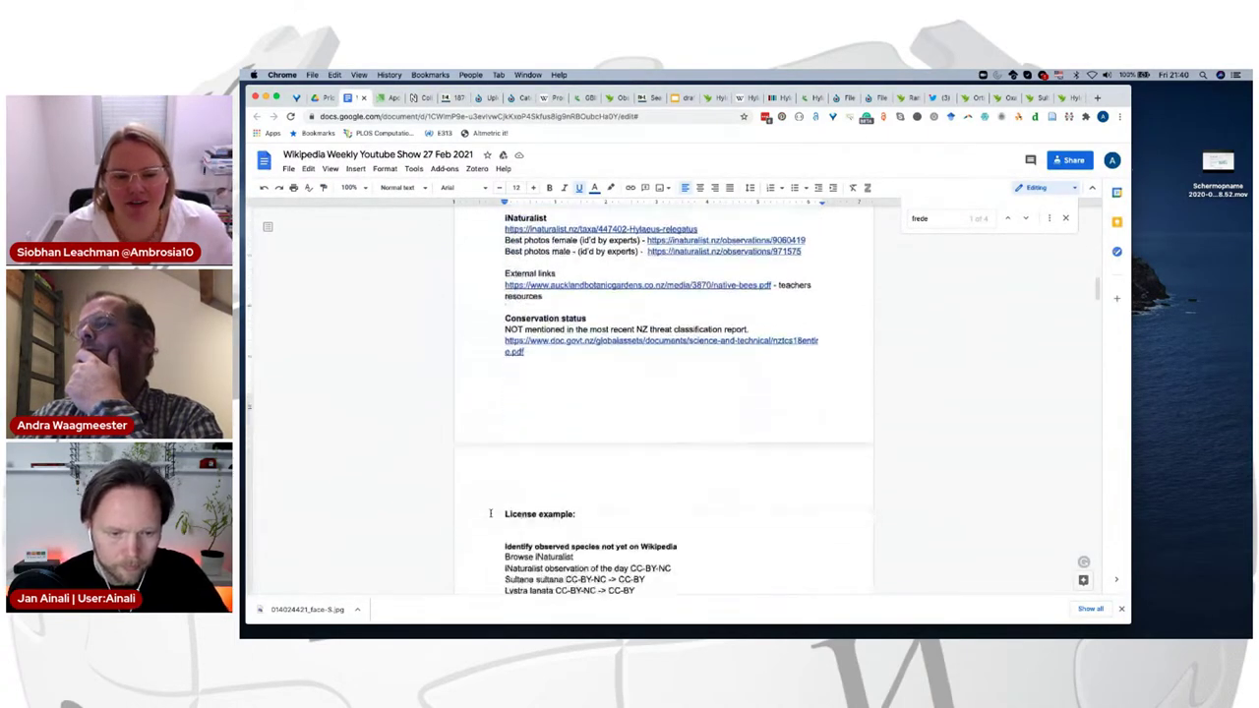
scroll(490, 513, down, 20)
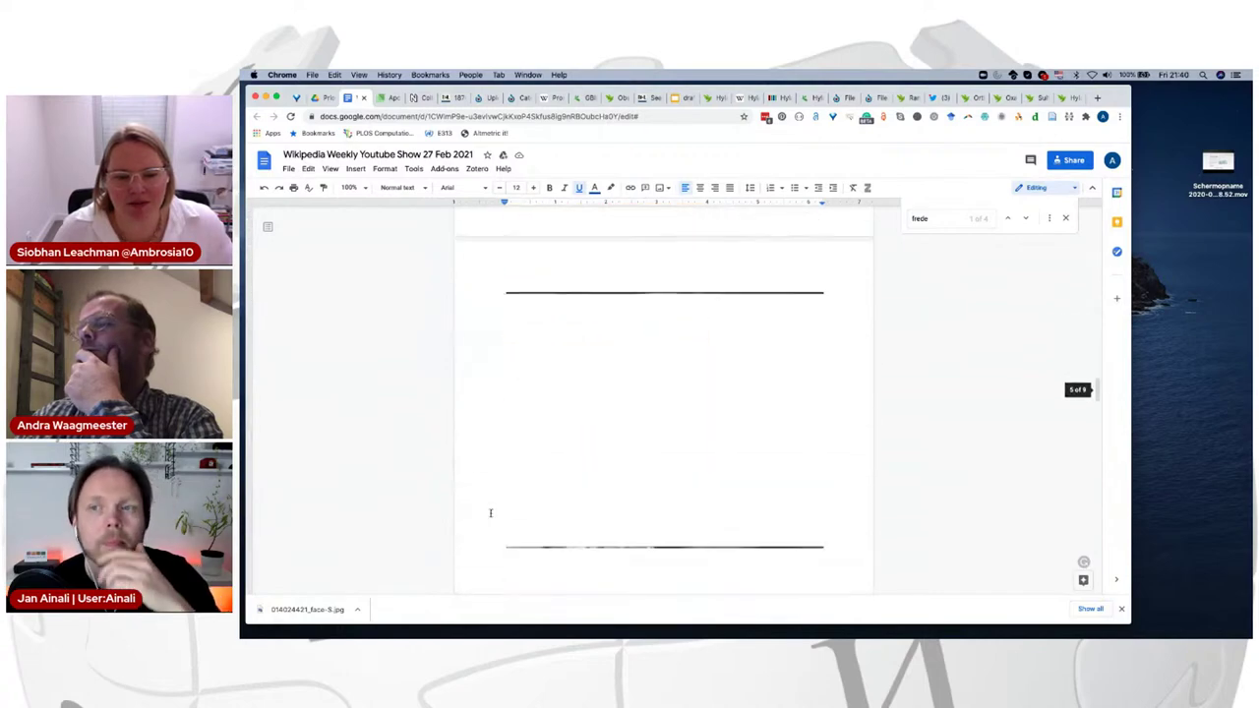
scroll(490, 513, down, 15)
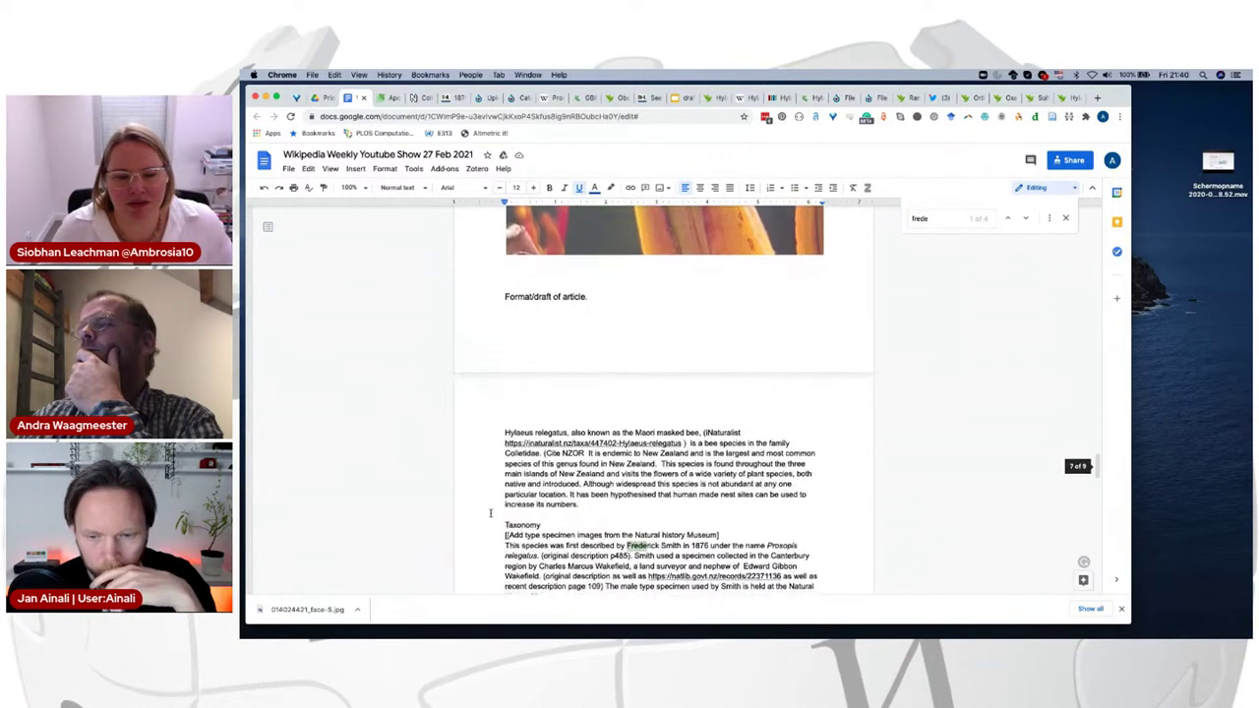
scroll(490, 513, down, 2)
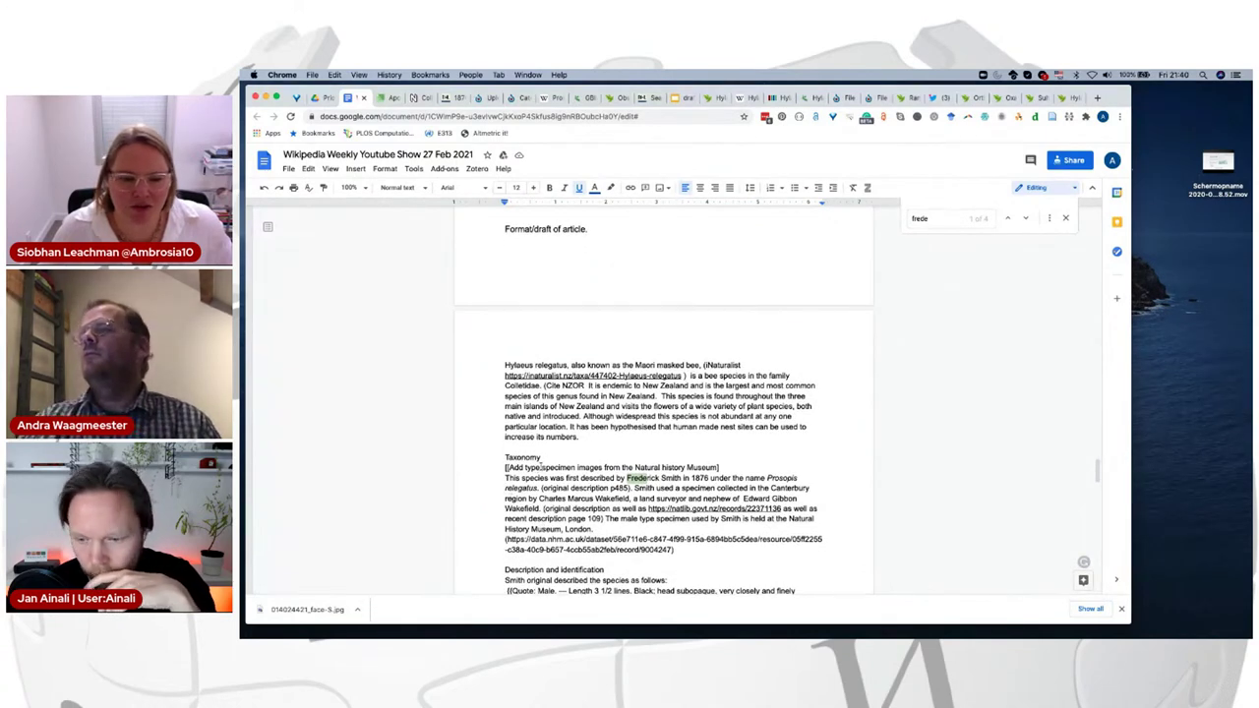
scroll(554, 449, down, 3)
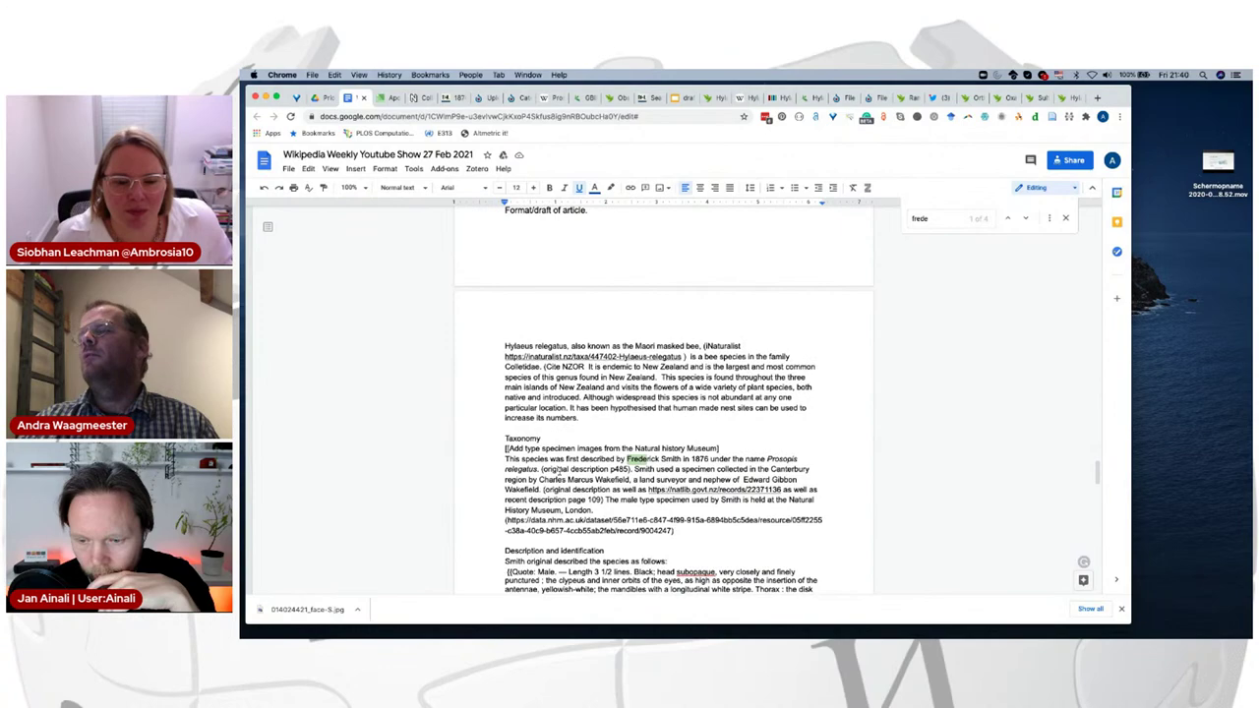
scroll(558, 471, down, 3)
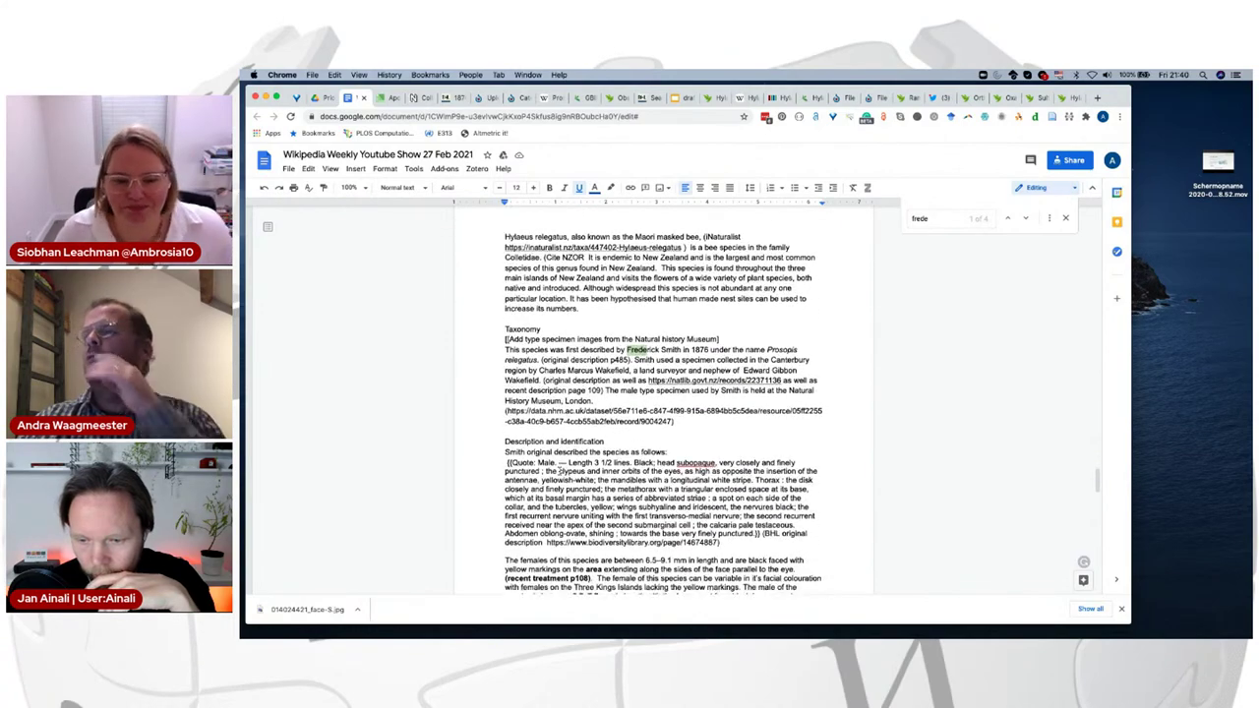
drag(505, 441, 746, 540)
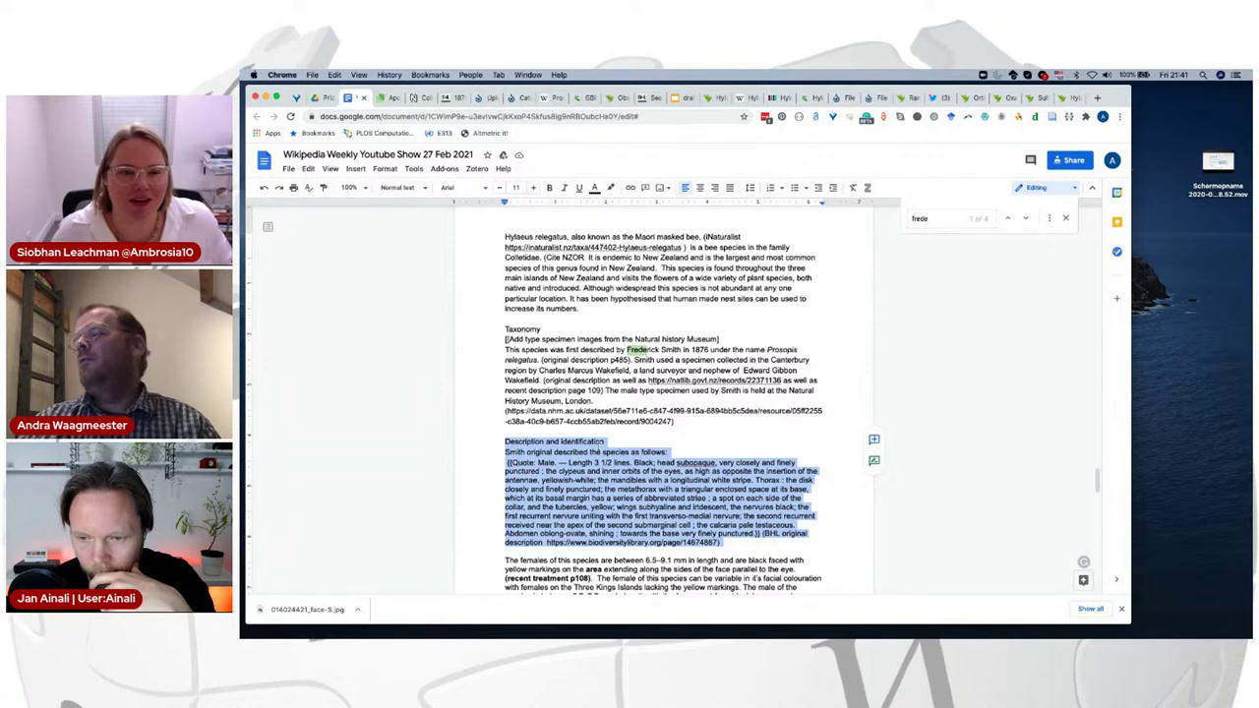
click(600, 443)
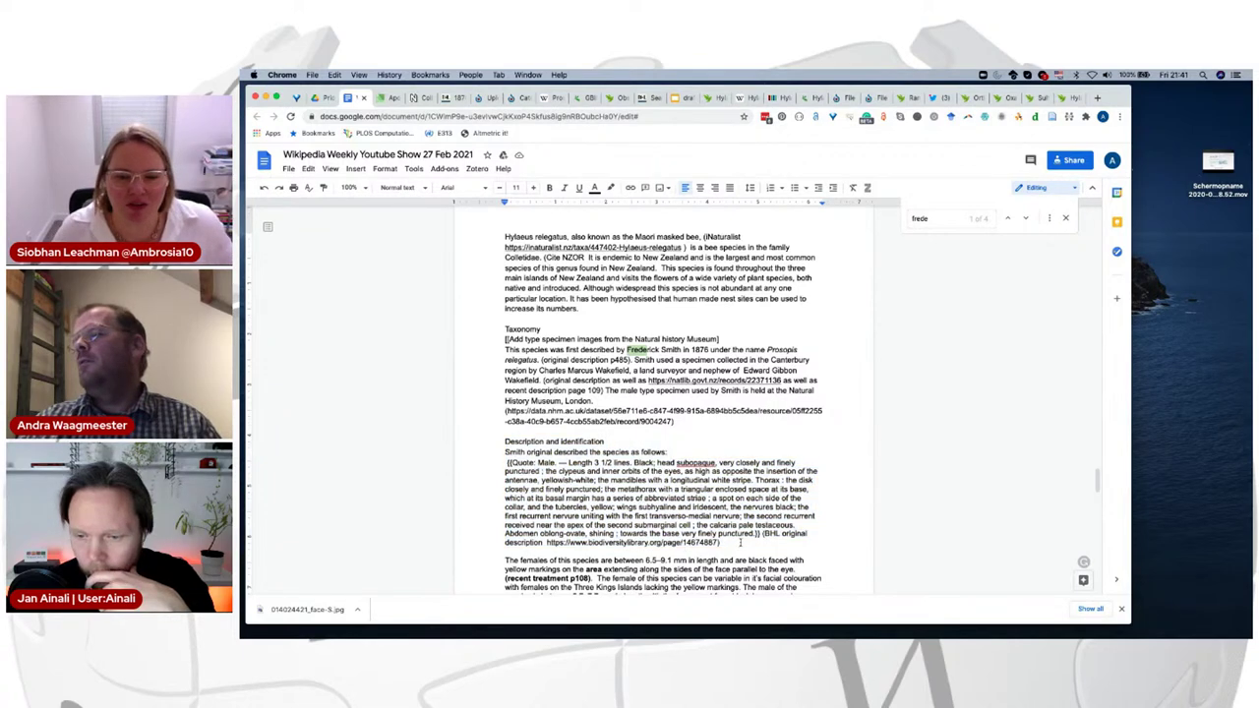
drag(759, 533, 502, 456)
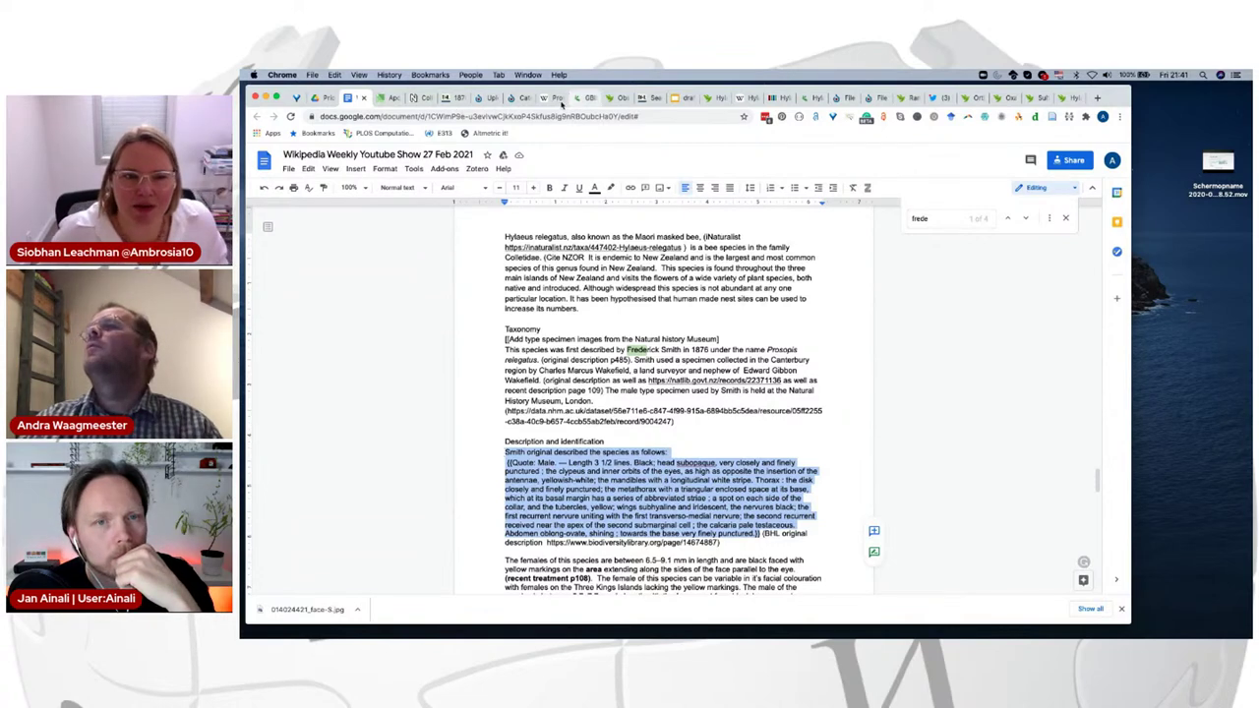
Step: Return to the Hylaeus relegatus article, paste the copied description into the source of the Description section, and preview it
click(547, 97)
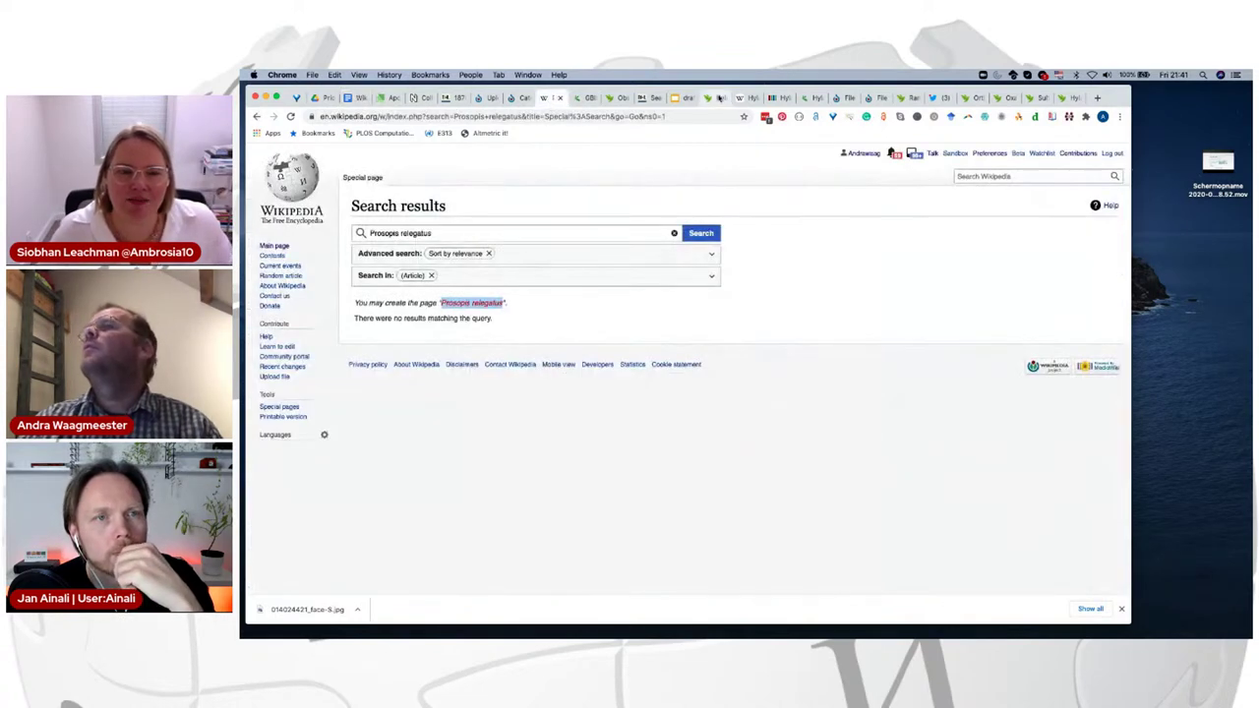
click(740, 98)
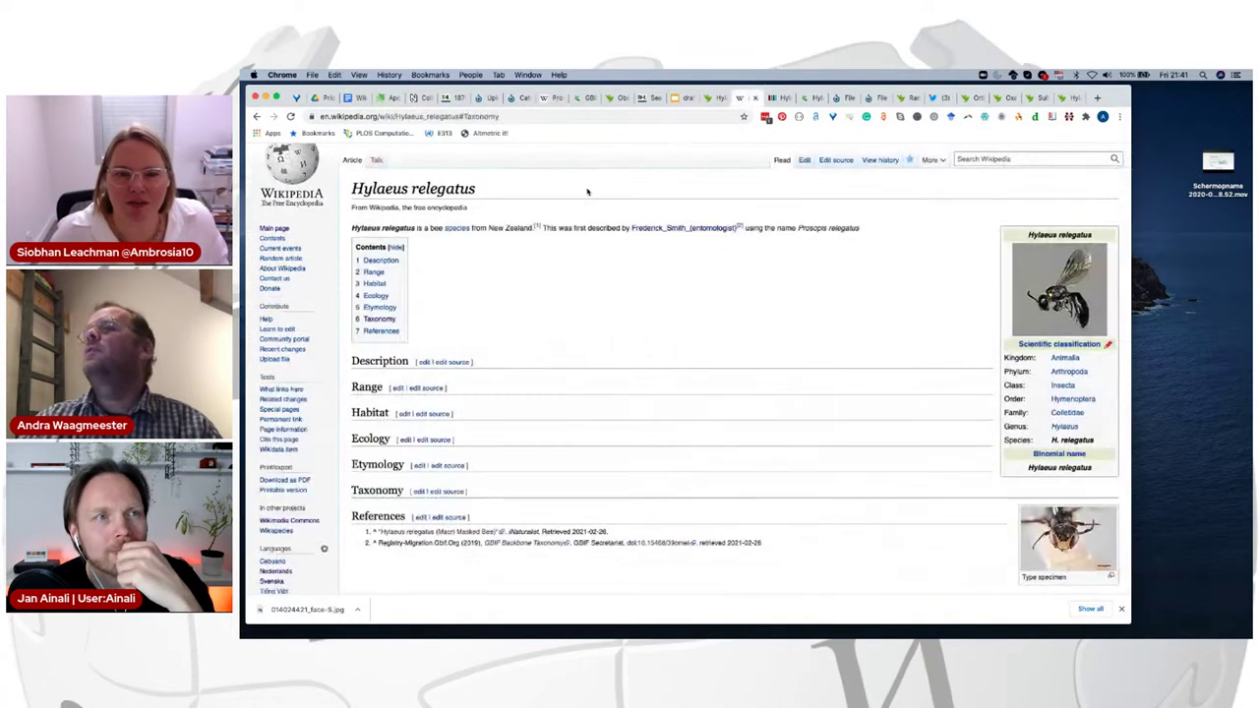
click(452, 364)
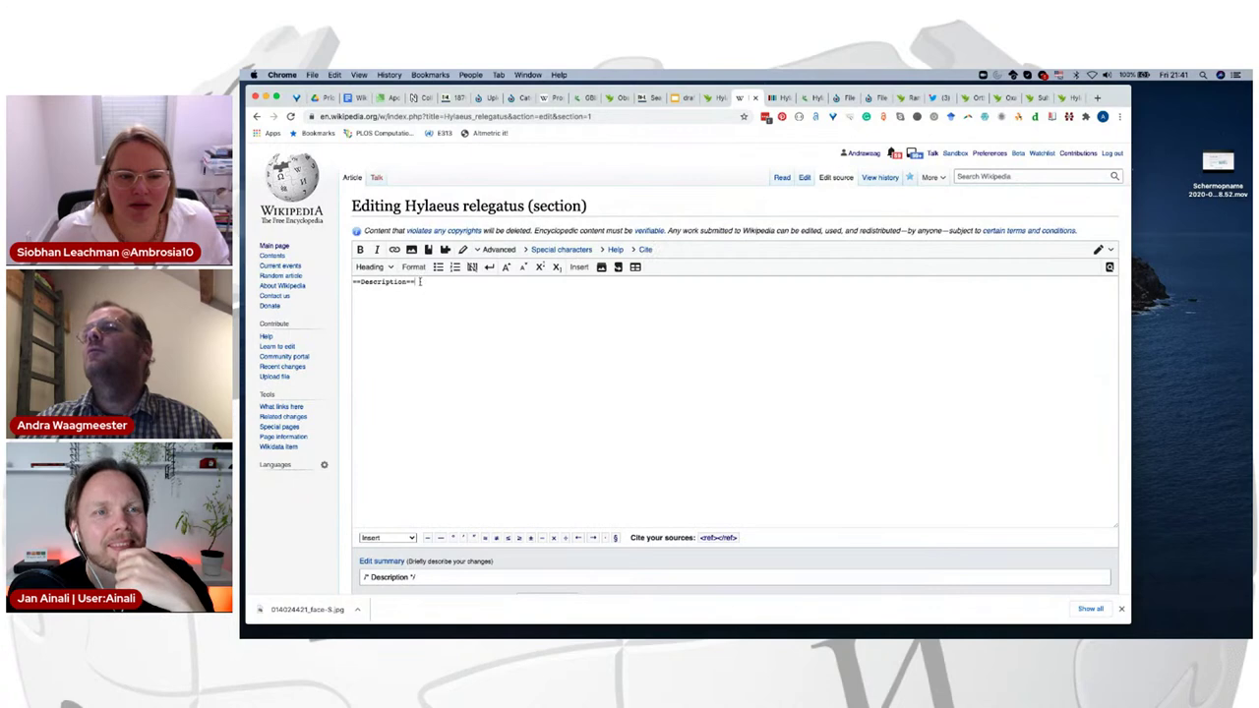
key(super+v)
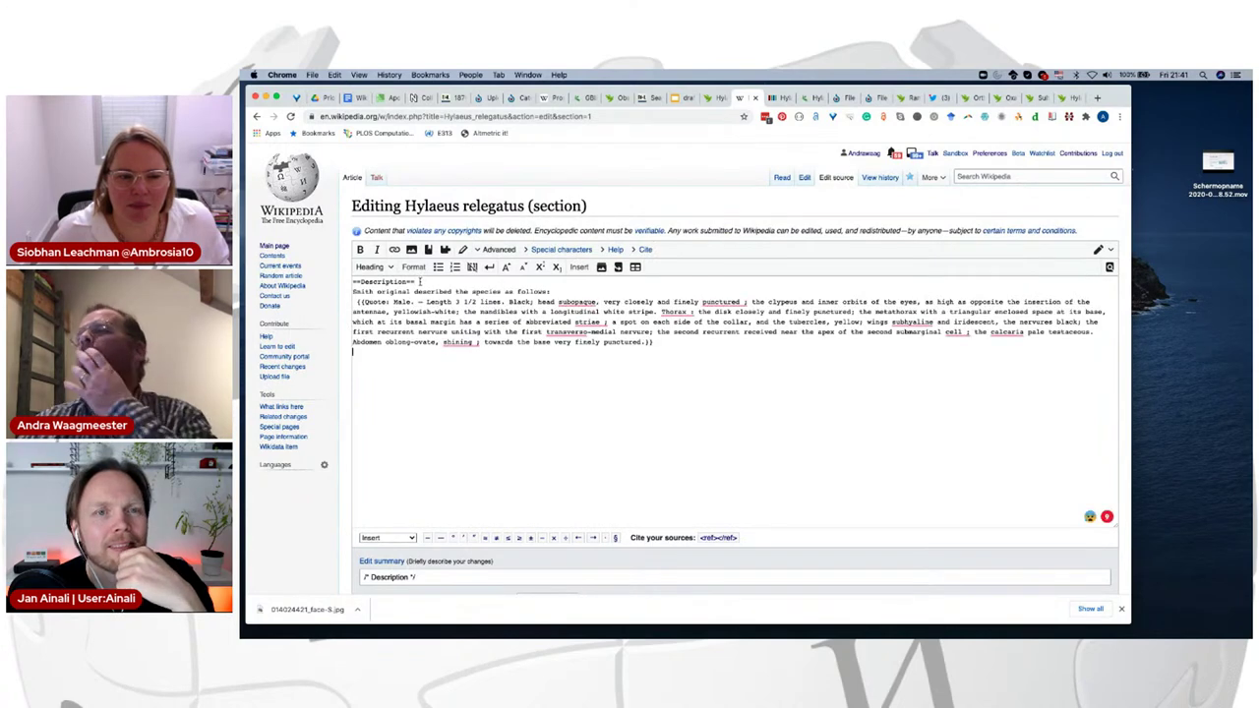
scroll(390, 565, down, 1)
scroll(391, 566, down, 1)
click(456, 573)
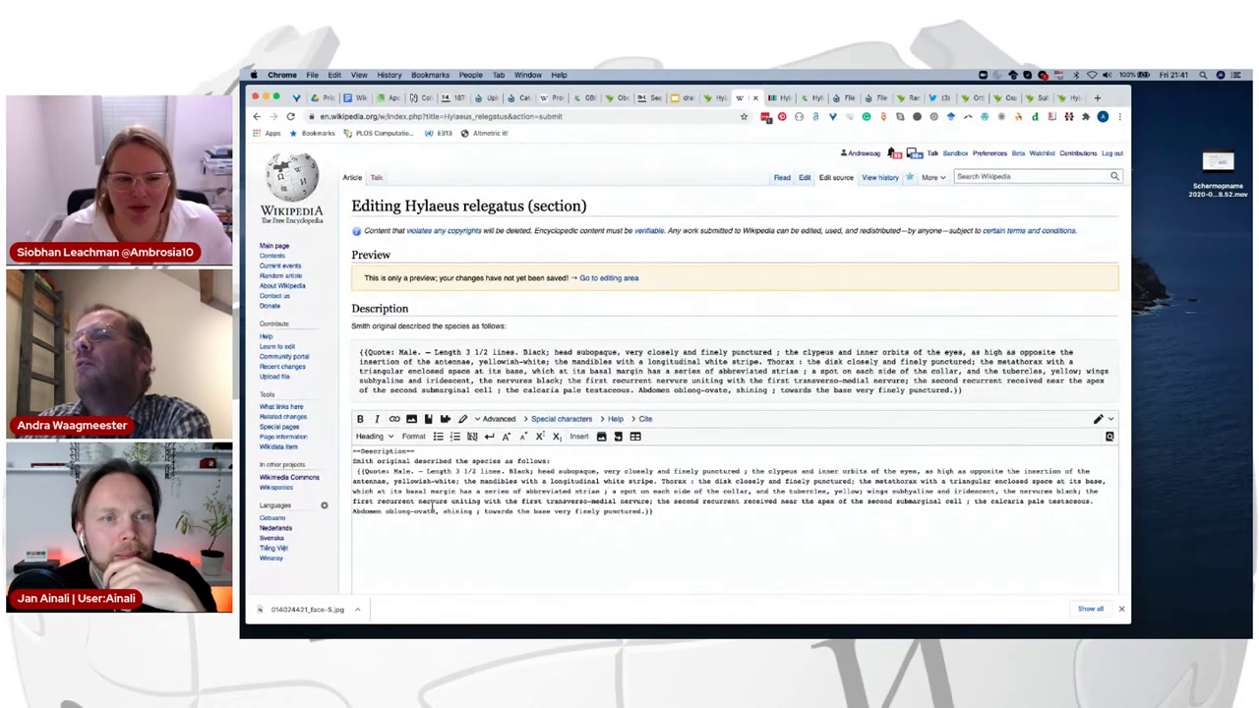
Step: Remove the leading space before the Quote template in the section source and preview the section again
scroll(432, 505, up, 1)
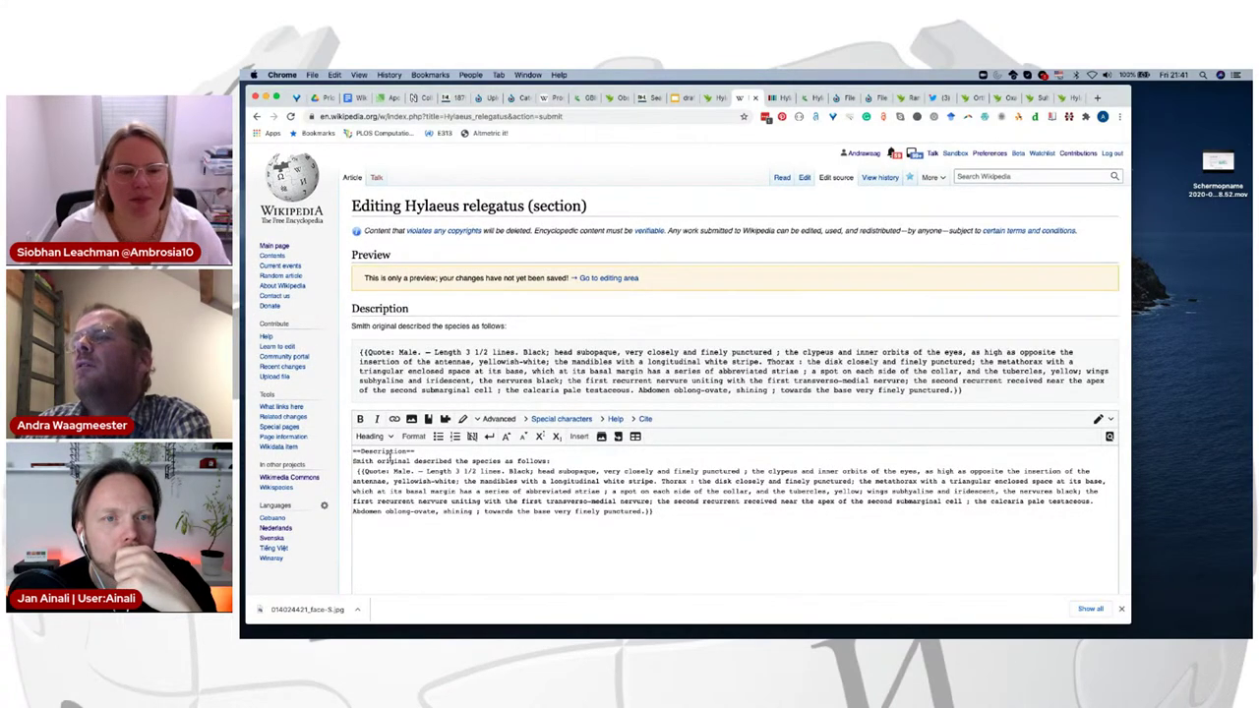
click(393, 527)
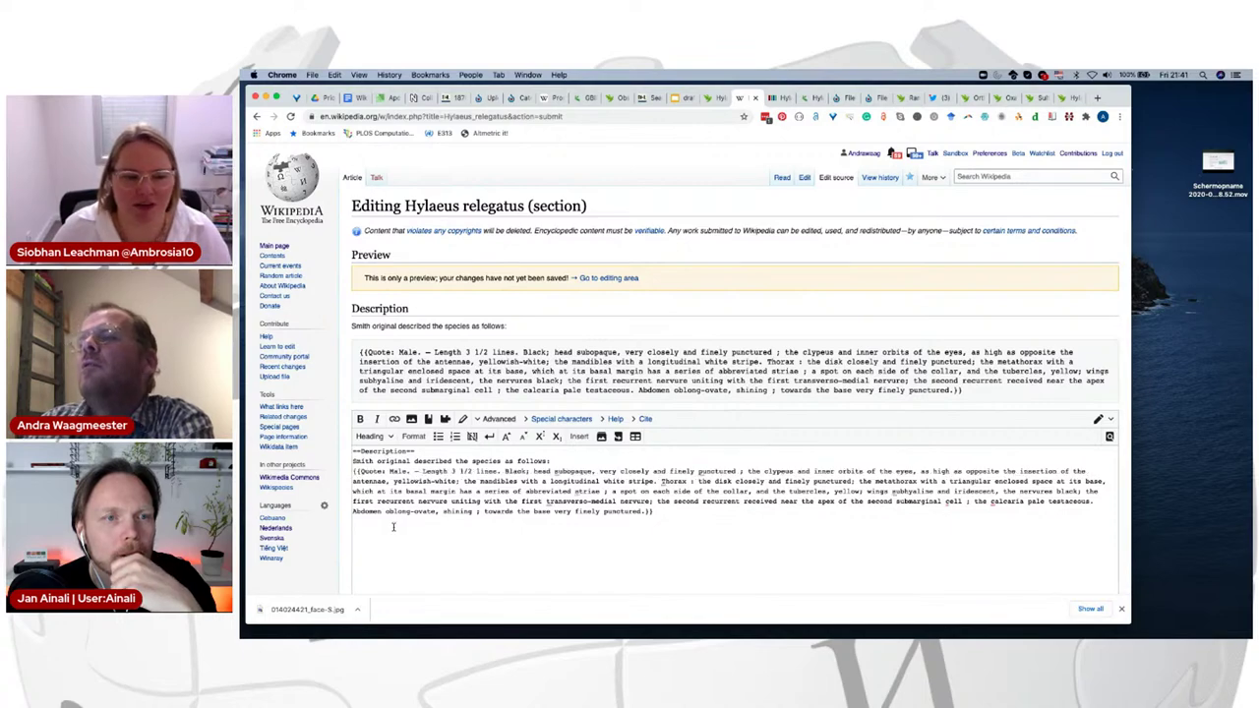
scroll(398, 534, down, 1)
scroll(401, 538, down, 5)
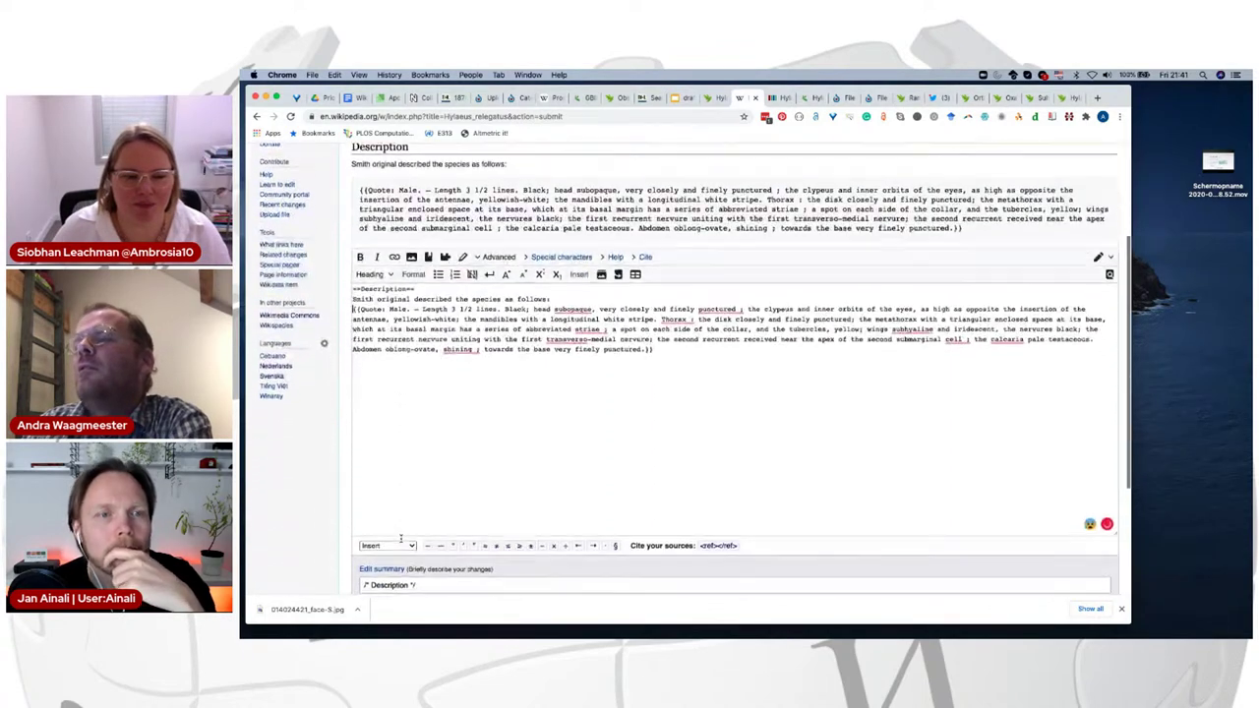
click(467, 576)
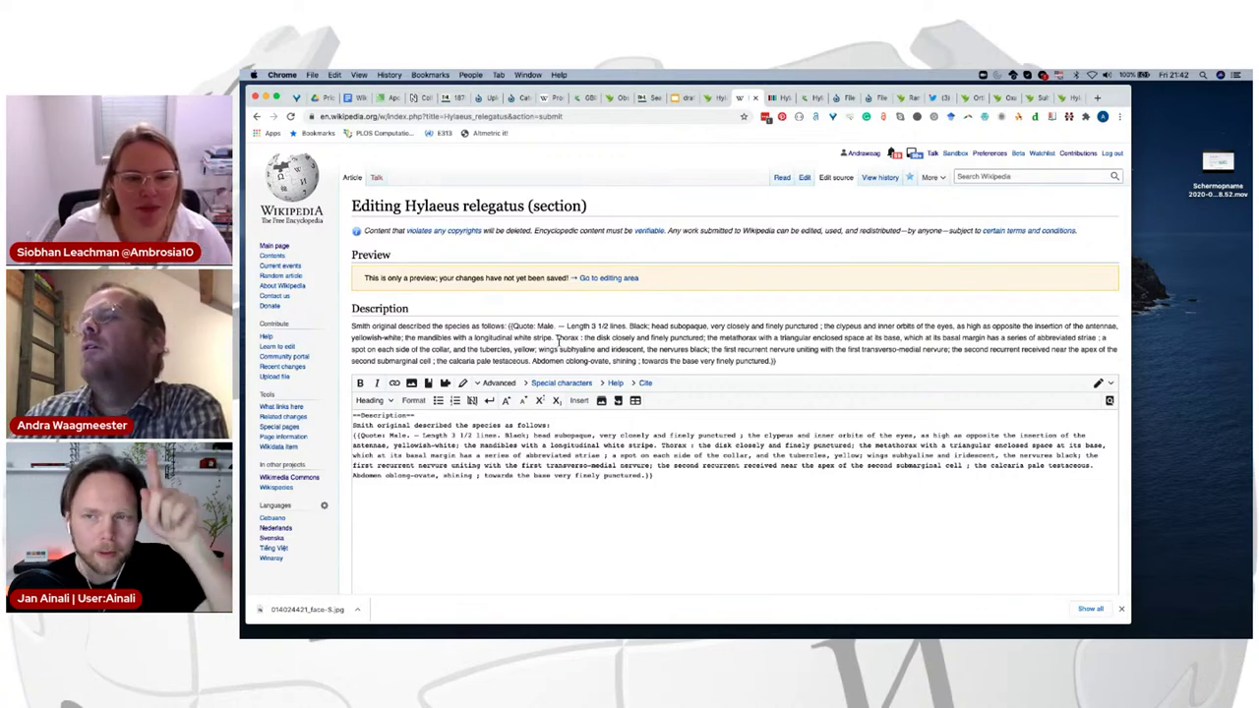
Step: Replace the colon after the Quote template name with a pipe directly before "Male", previewing the section to check the block quote
click(386, 436)
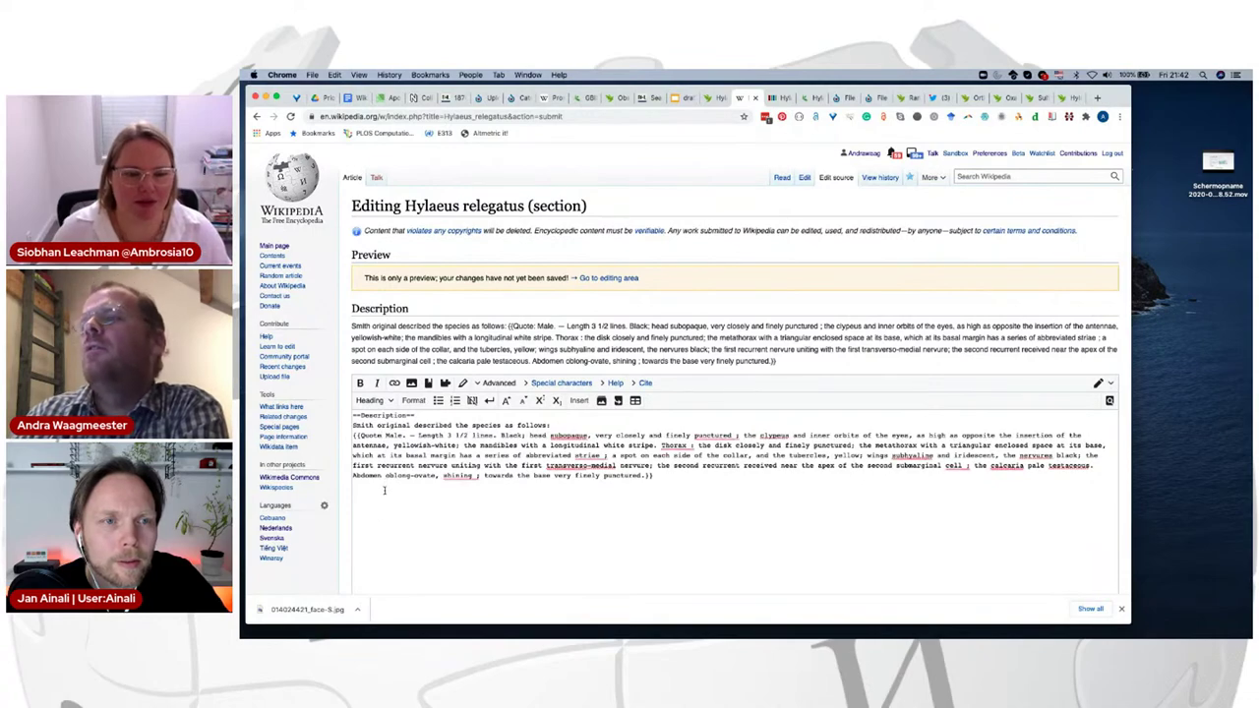
scroll(378, 528, down, 5)
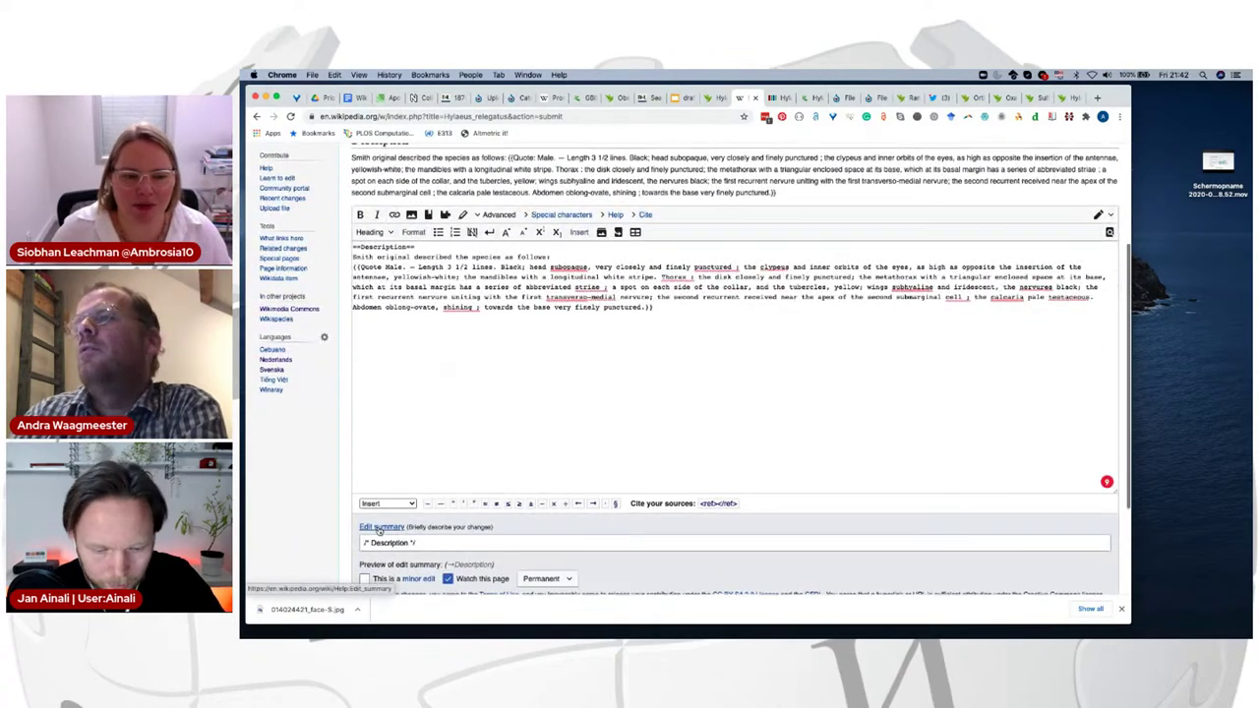
click(469, 570)
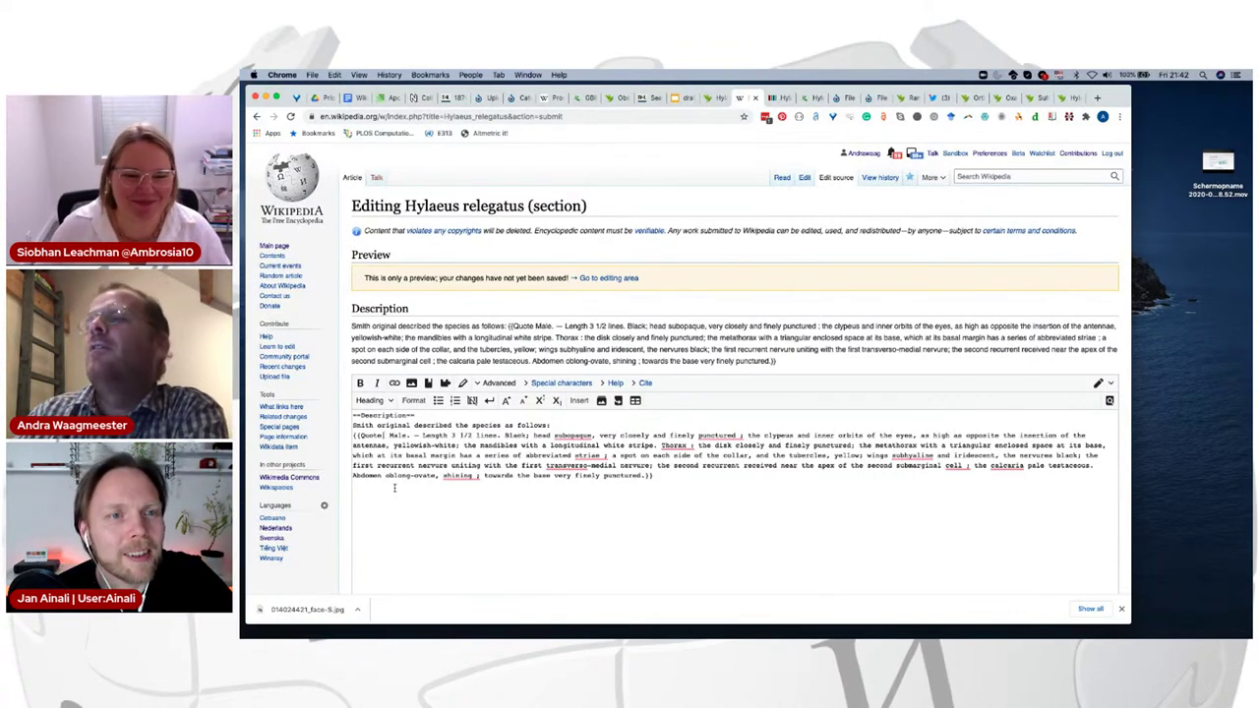
scroll(353, 562, down, 5)
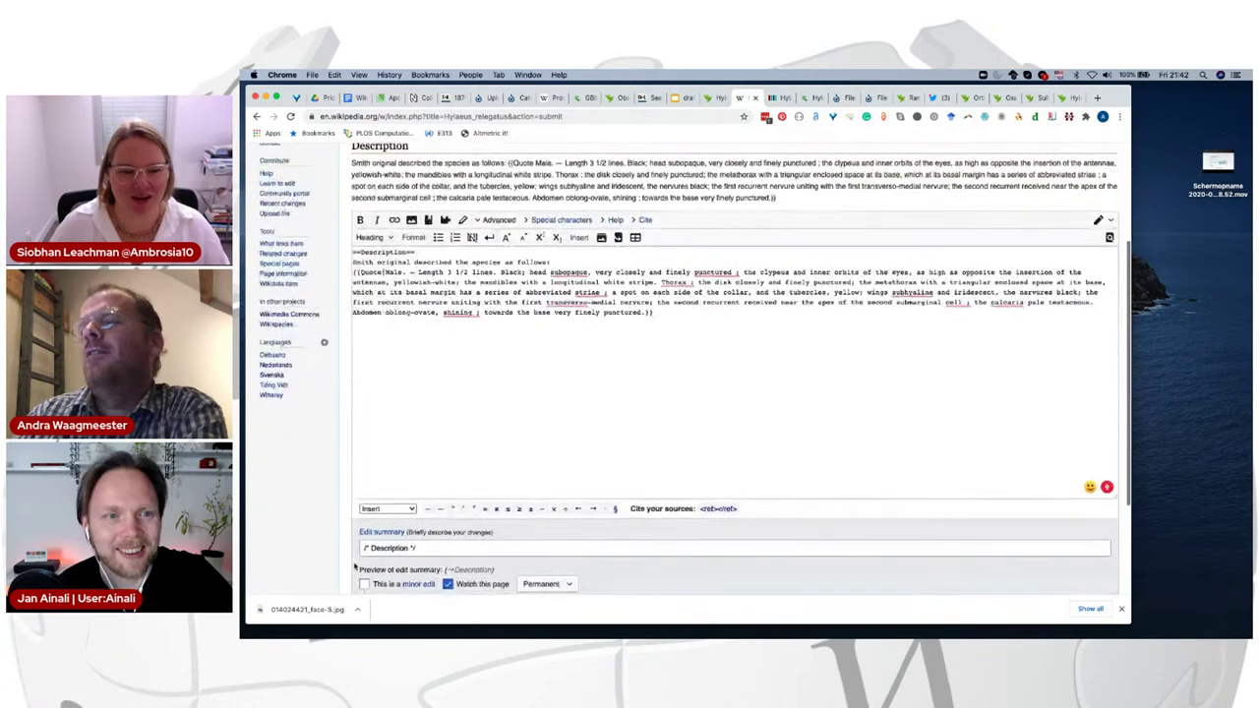
click(468, 554)
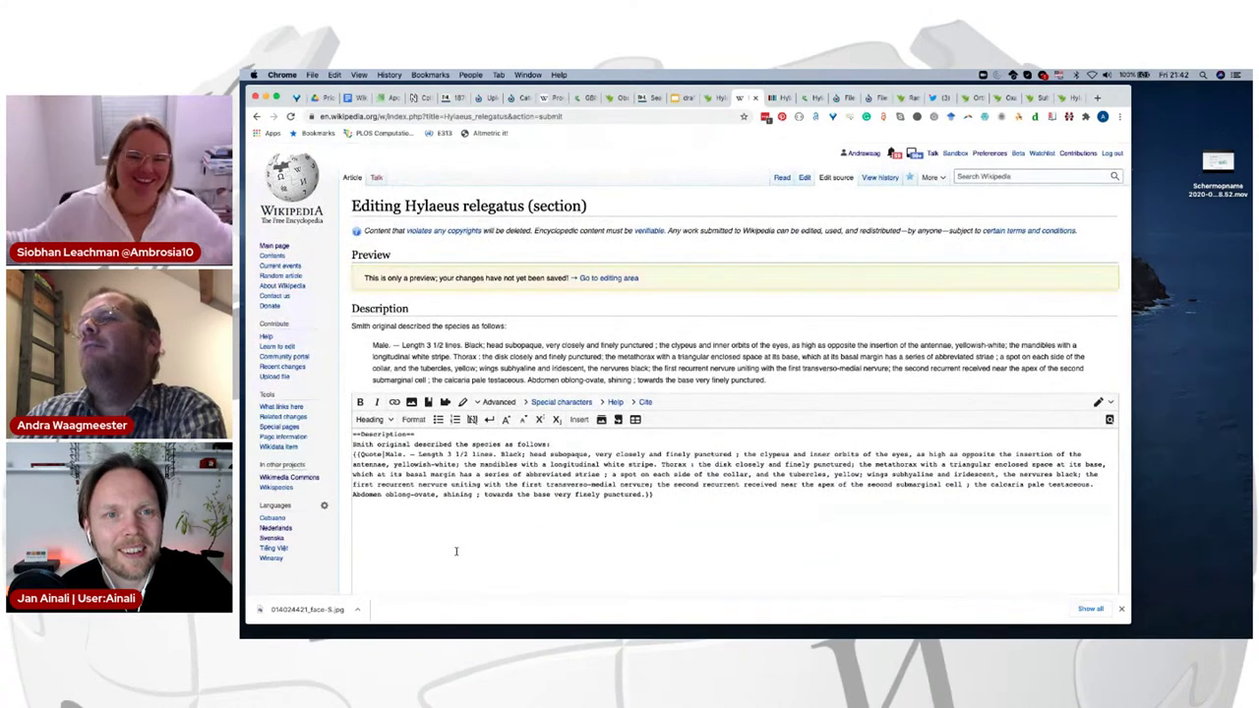
Step: Publish the Description section edit and switch back to the Google Docs article draft
scroll(458, 547, down, 5)
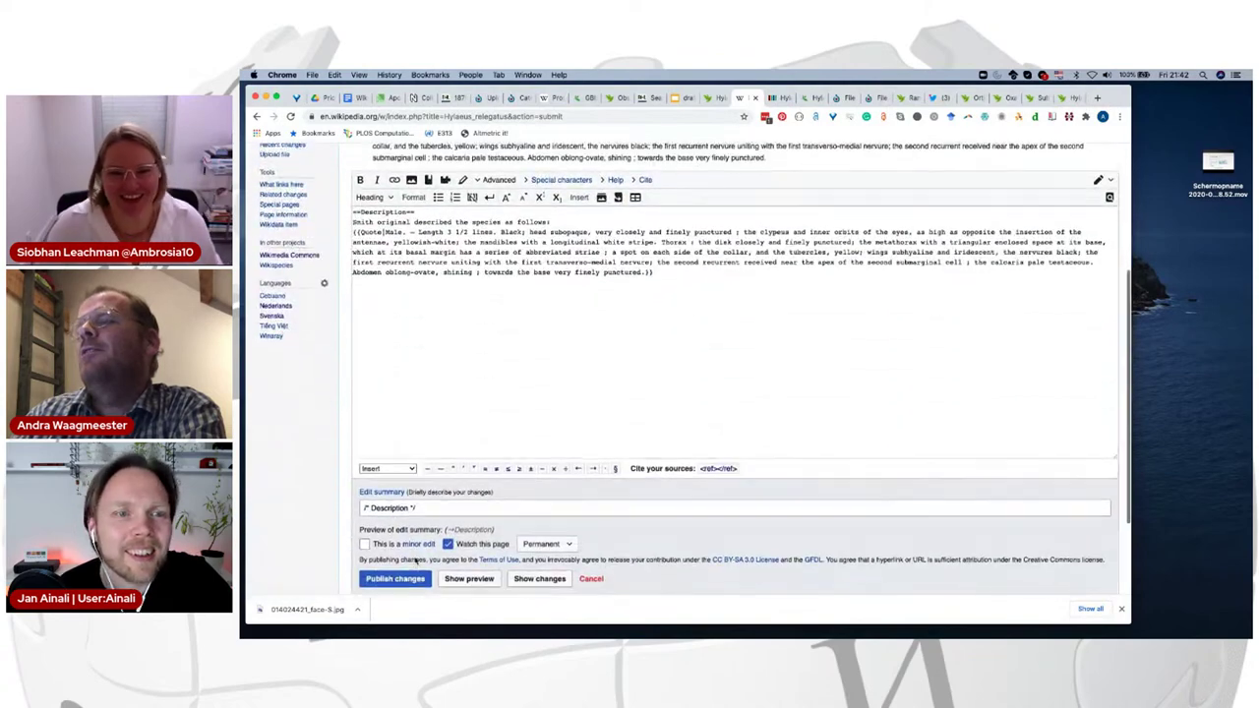
scroll(448, 543, down, 1)
click(412, 558)
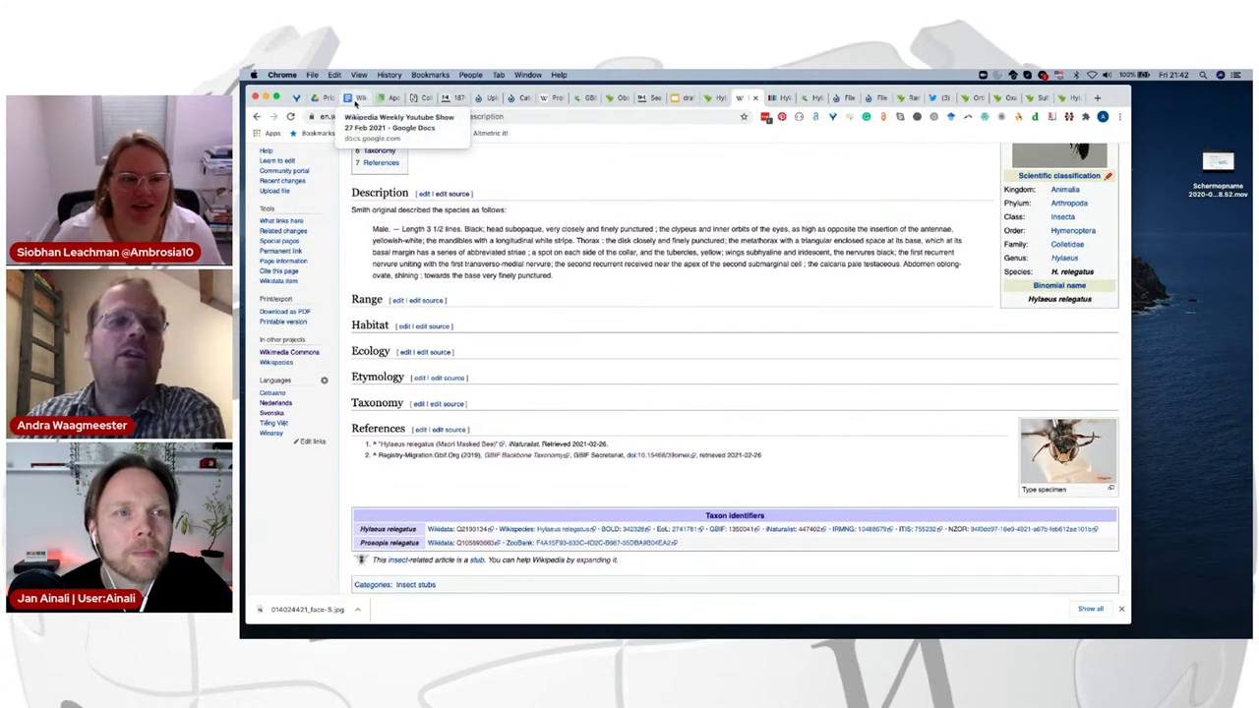
click(354, 99)
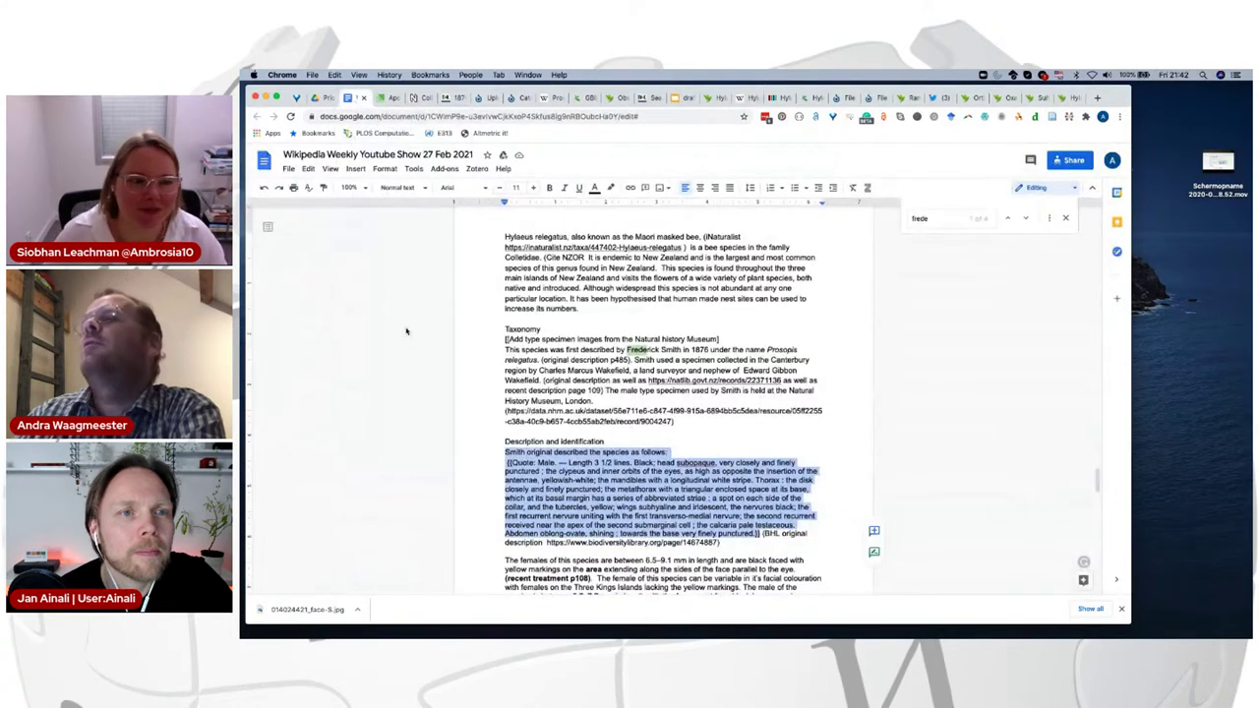
Step: Copy the first two sentences of the draft's Taxonomy section, from "This species was first described" through the mention of the collector's uncle
scroll(462, 407, up, 1)
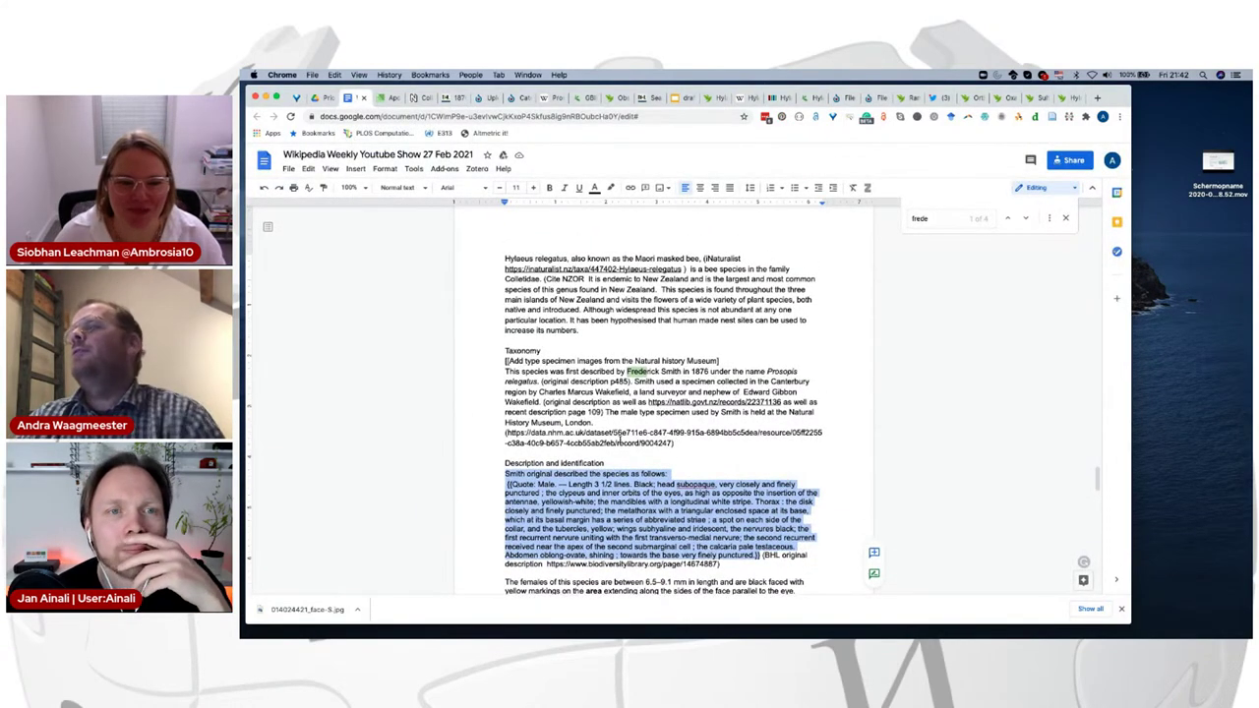
drag(620, 422, 513, 393)
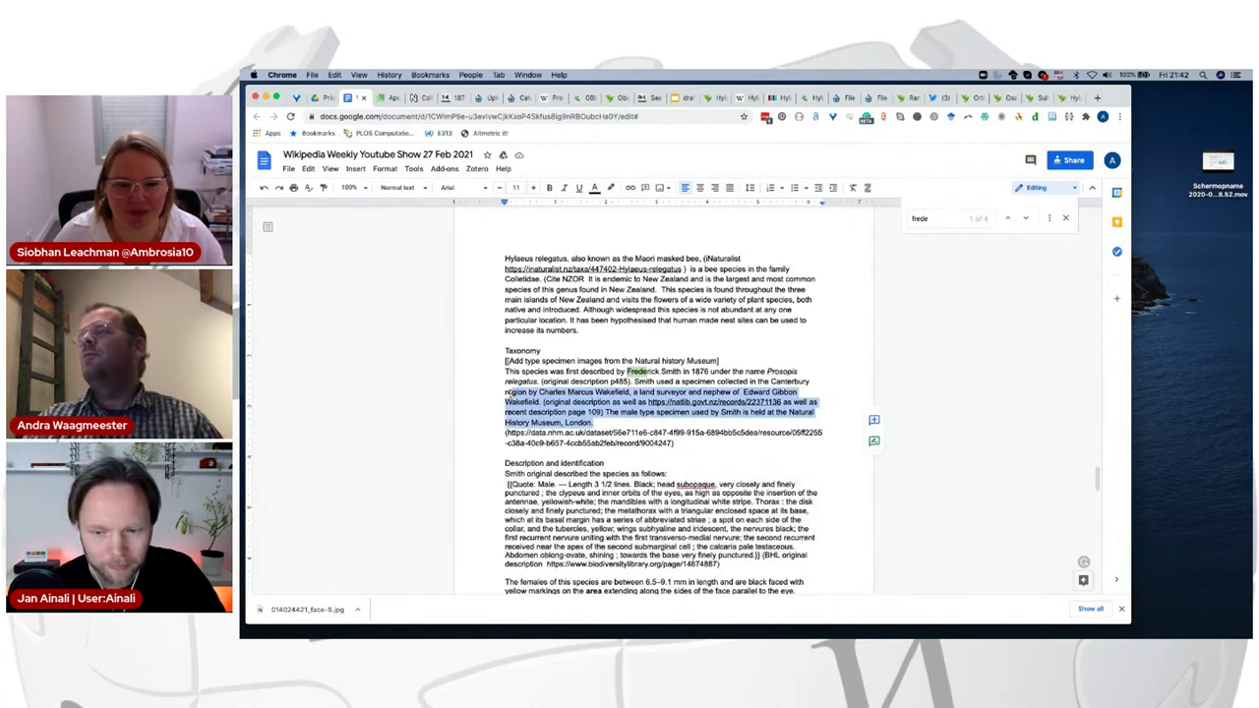
click(508, 391)
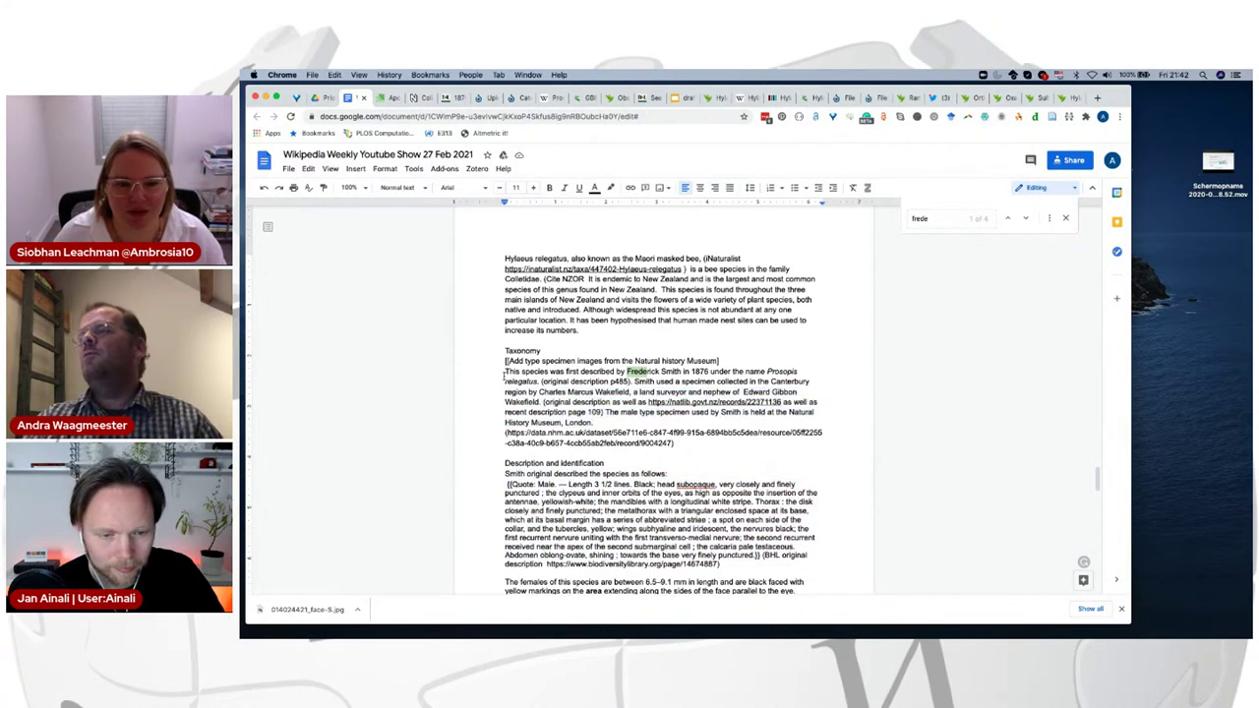
drag(506, 375, 545, 402)
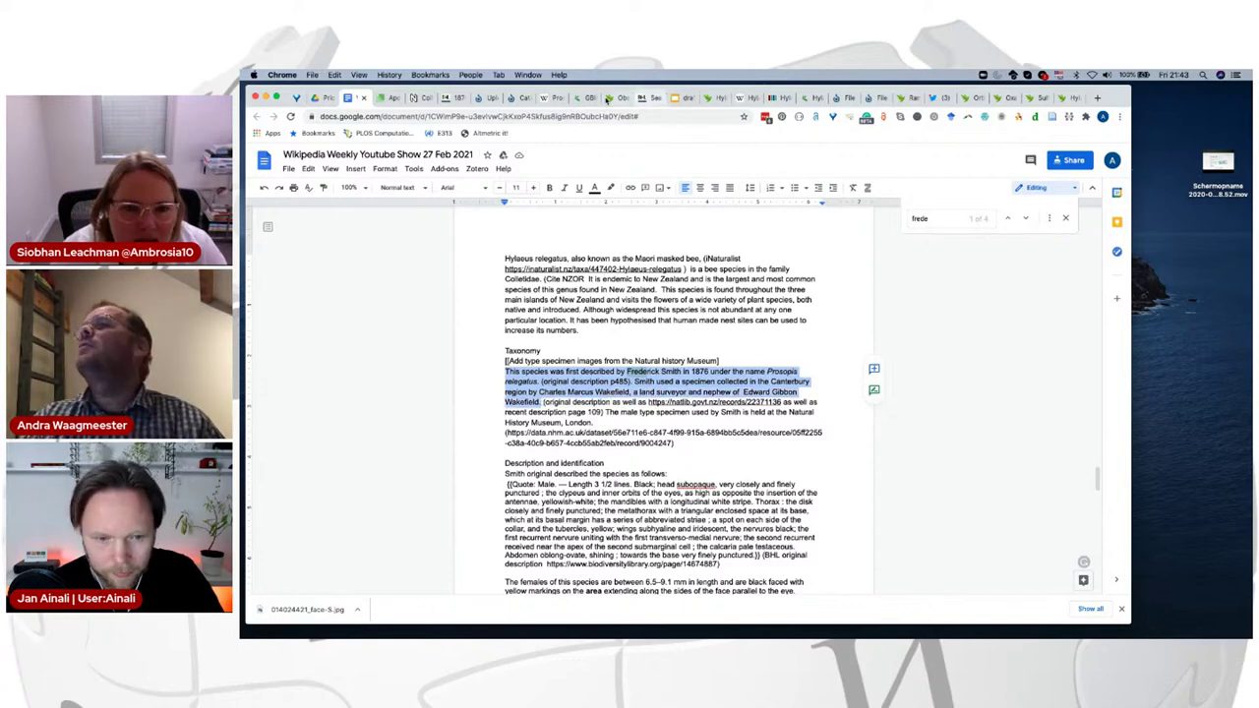
Step: Close the Wikipedia search results for Prosopis relegatus and place the Hylaeus relegatus article beside the draft in the browser
click(397, 99)
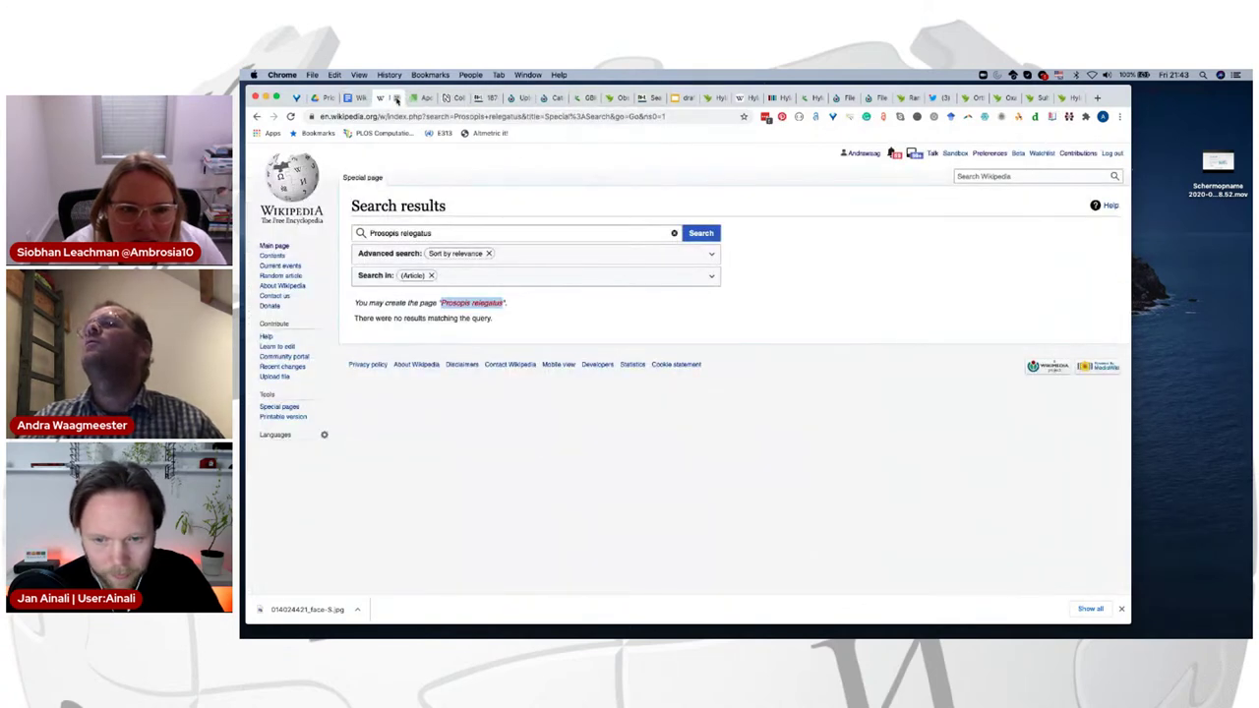
click(397, 98)
click(430, 93)
drag(430, 87, 391, 97)
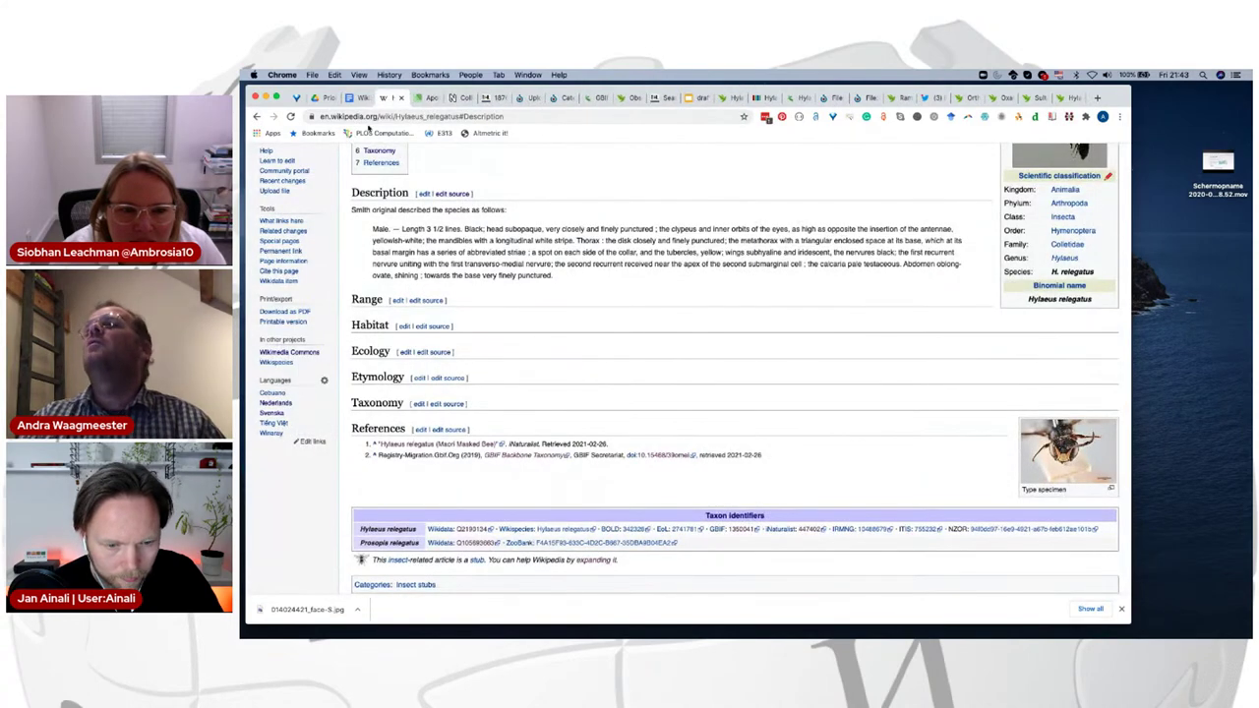
Step: Open the Taxonomy section source of the Hylaeus relegatus article and paste the copied sentences below the type specimen image line
click(354, 97)
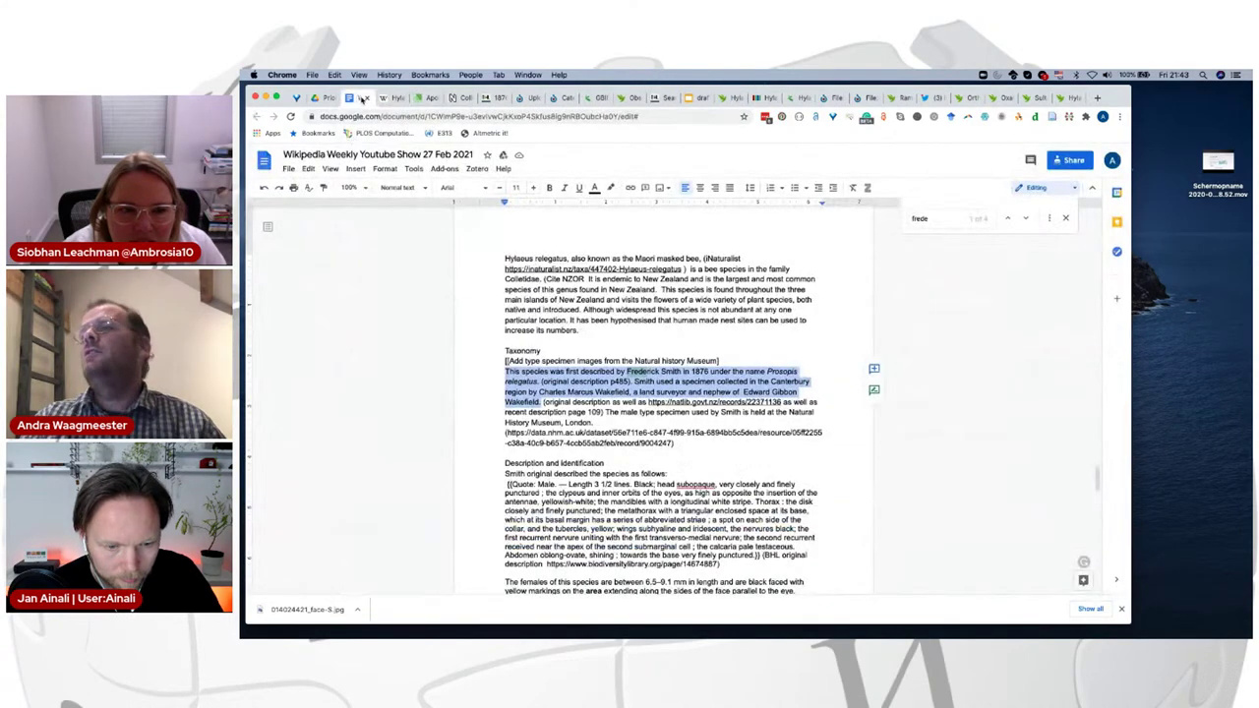
click(388, 97)
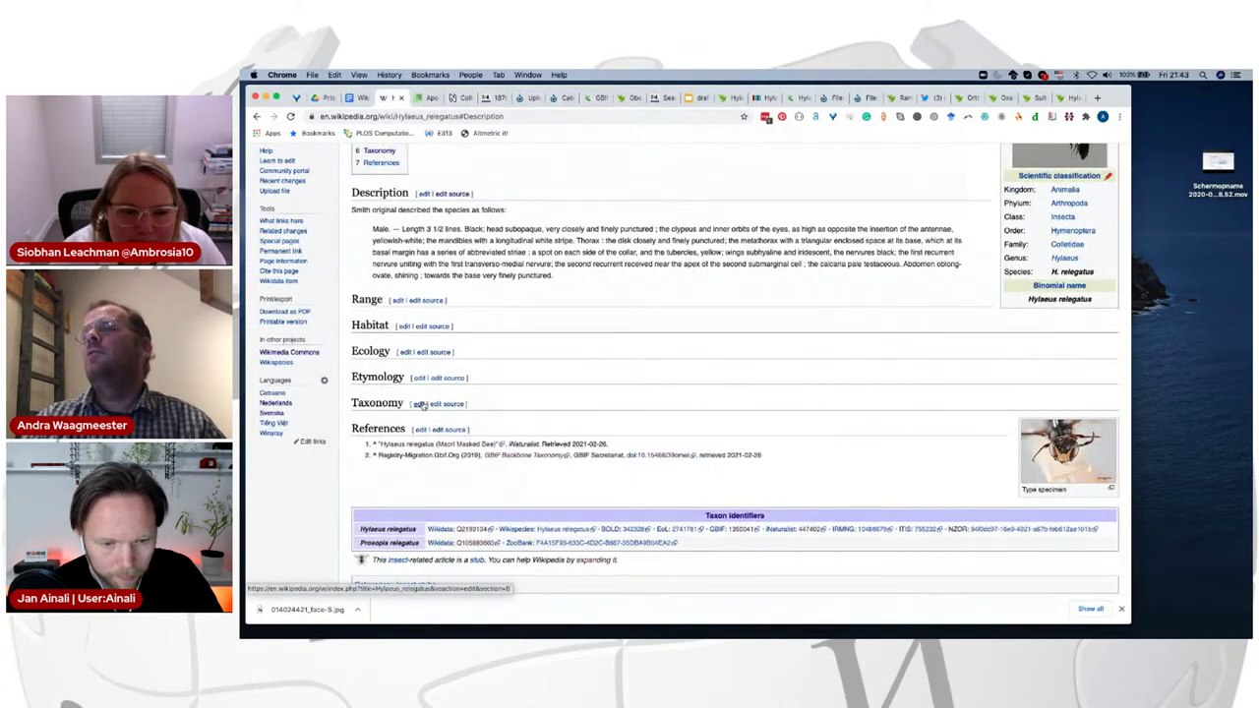
click(445, 407)
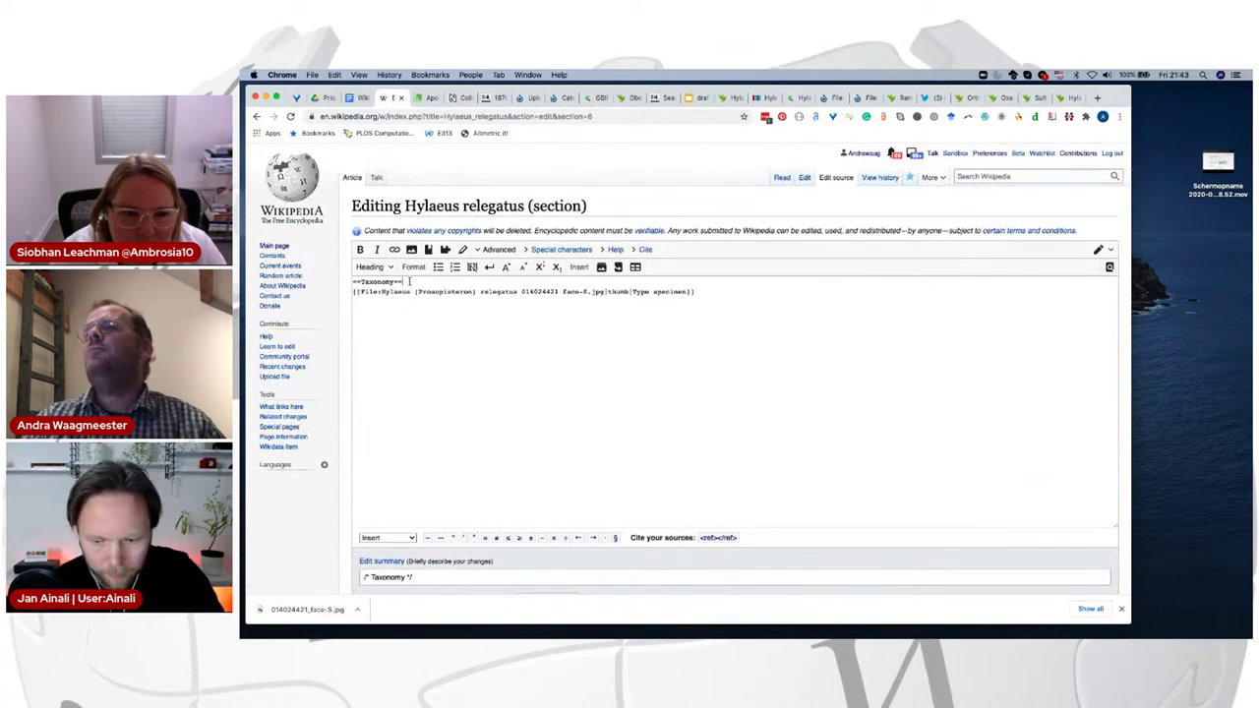
click(410, 281)
key(Return)
key(BackSpace)
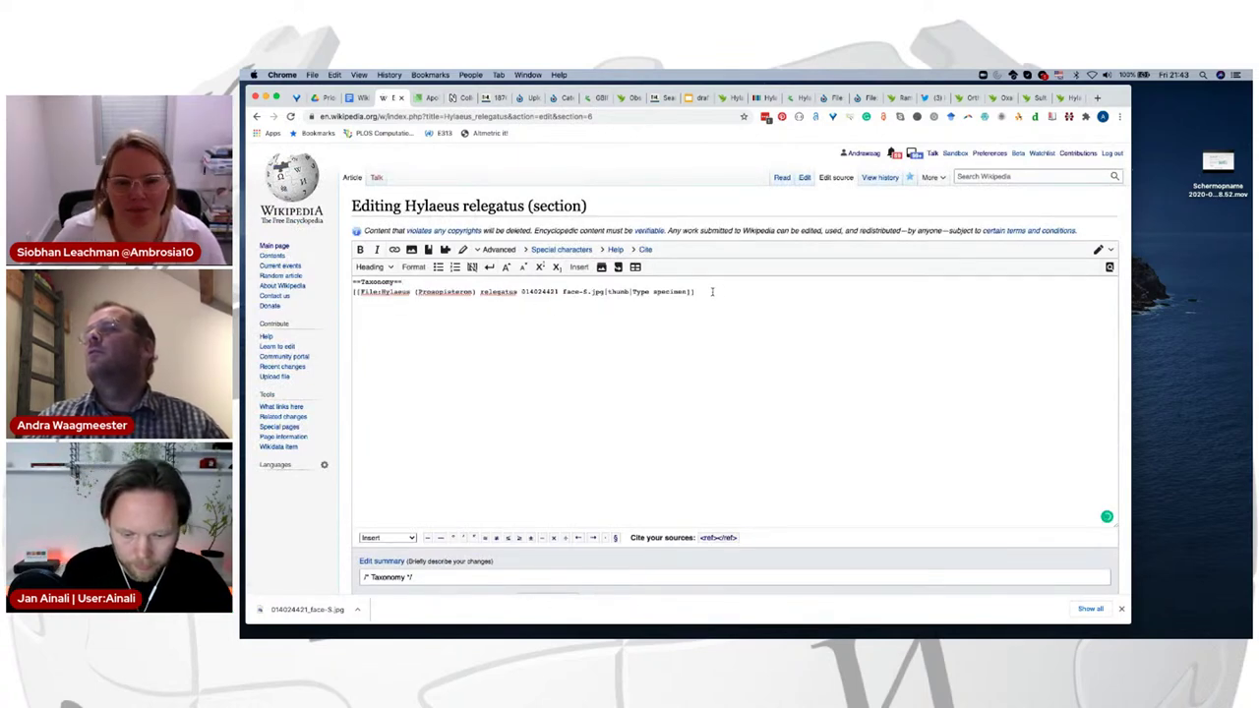
text(This species was first described by Frederick Smith in 1876 under the name Prosopis relegatus. (original description p185). Smith used a specimen collected in the Canterbury region by Charles Marcus Wakefield, a land surveyor and nephew of Edward Gibbon Wakefield.)
scroll(601, 354, down, 1)
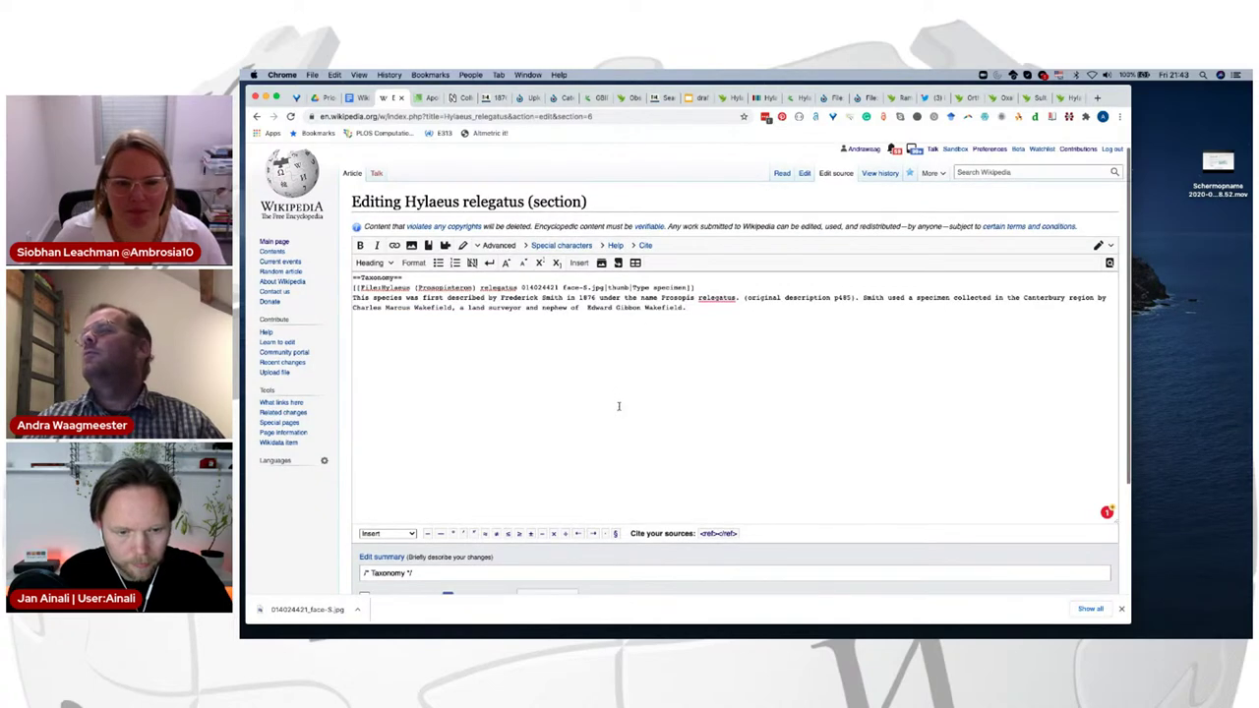
Step: Turn the year 1876 in the Taxonomy source into a wikilink with double square brackets
text([[)
text(]])
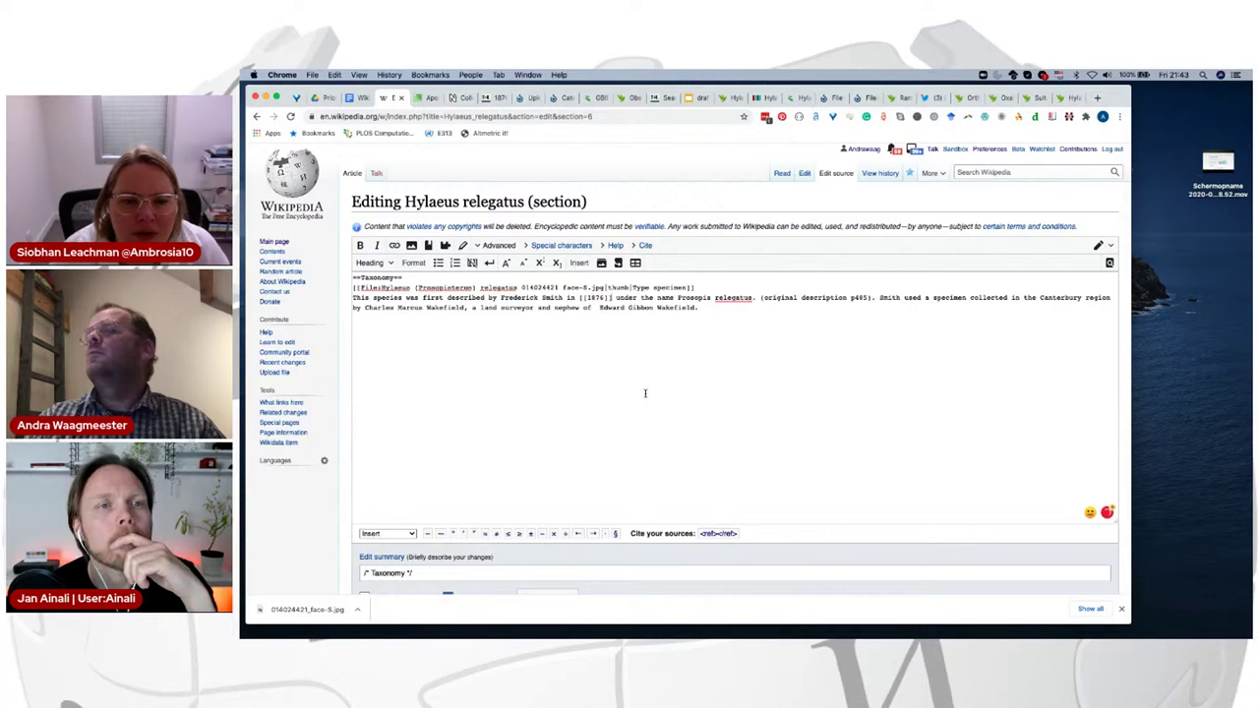
scroll(649, 391, down, 3)
scroll(864, 259, up, 4)
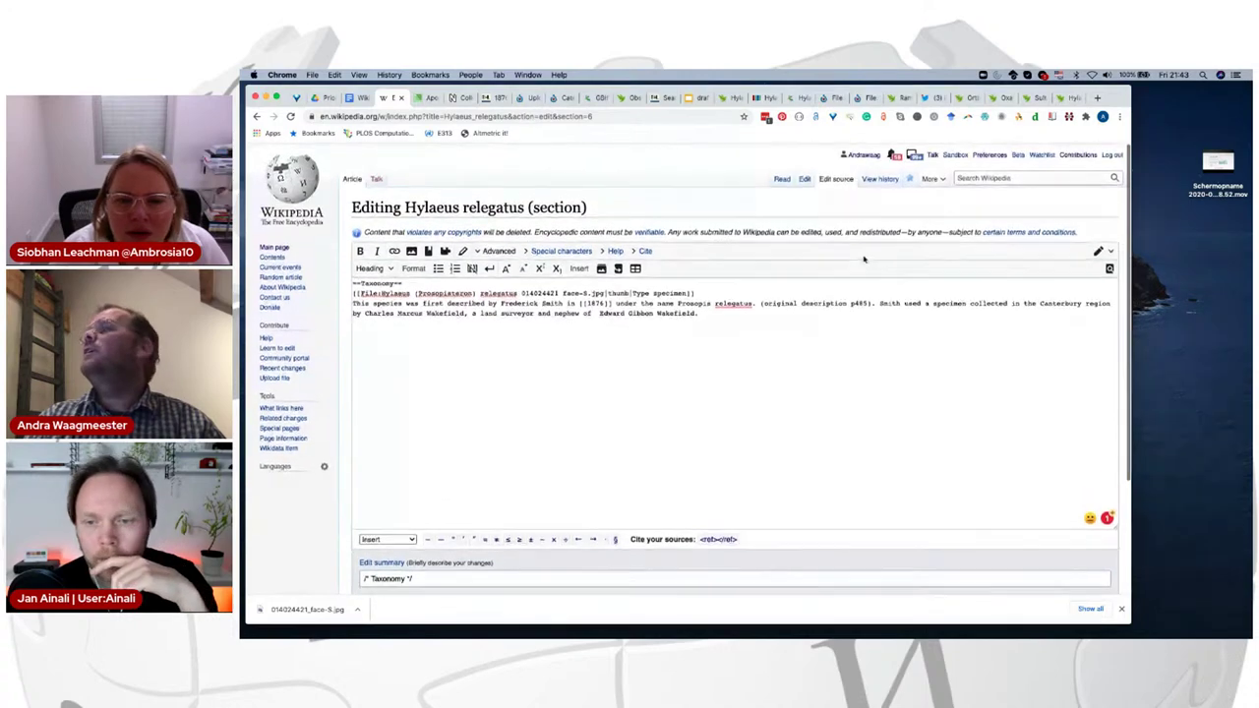
Step: Switch from source to visual editing and italicize "Prosopis relegatus" in the Taxonomy paragraph
click(806, 181)
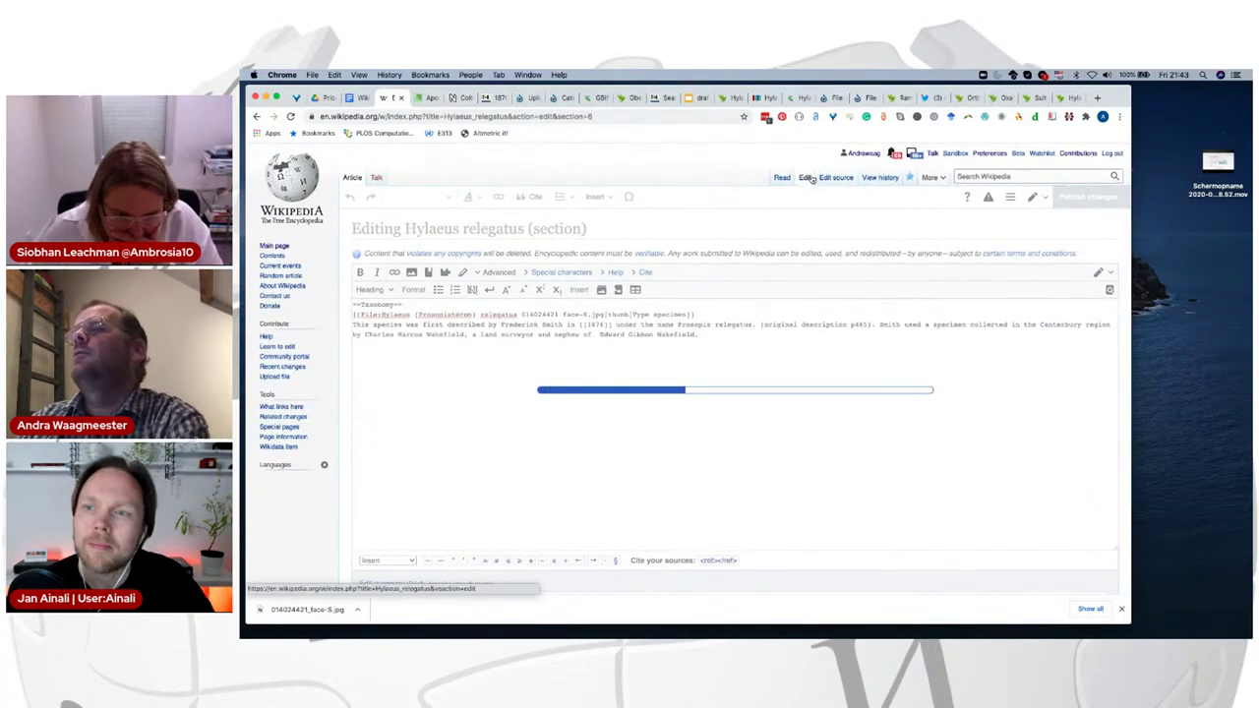
scroll(731, 334, up, 2)
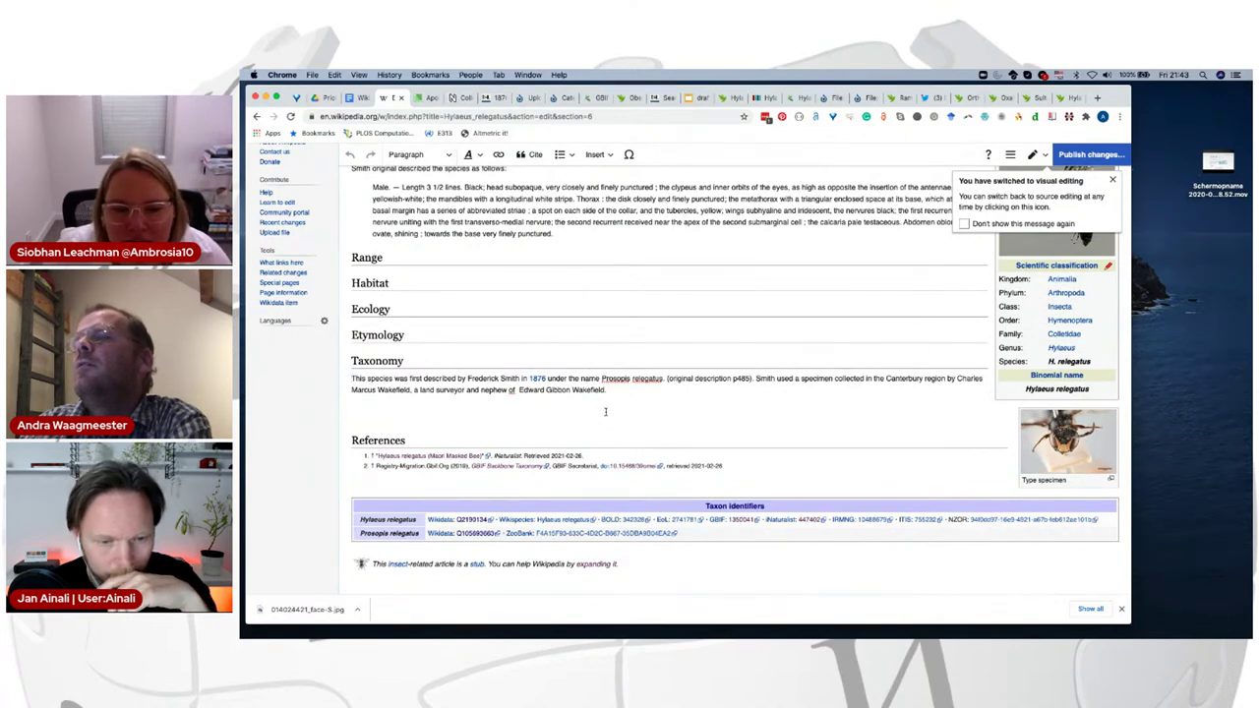
drag(602, 378, 666, 379)
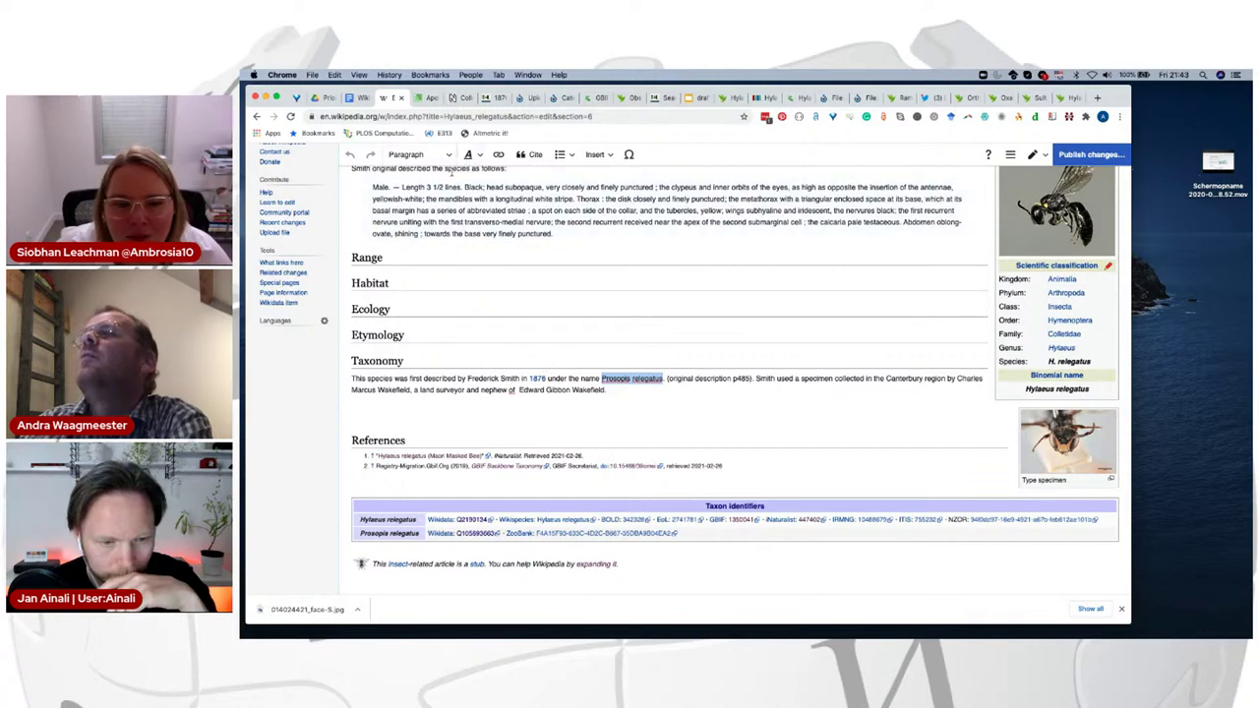
scroll(504, 180, up, 3)
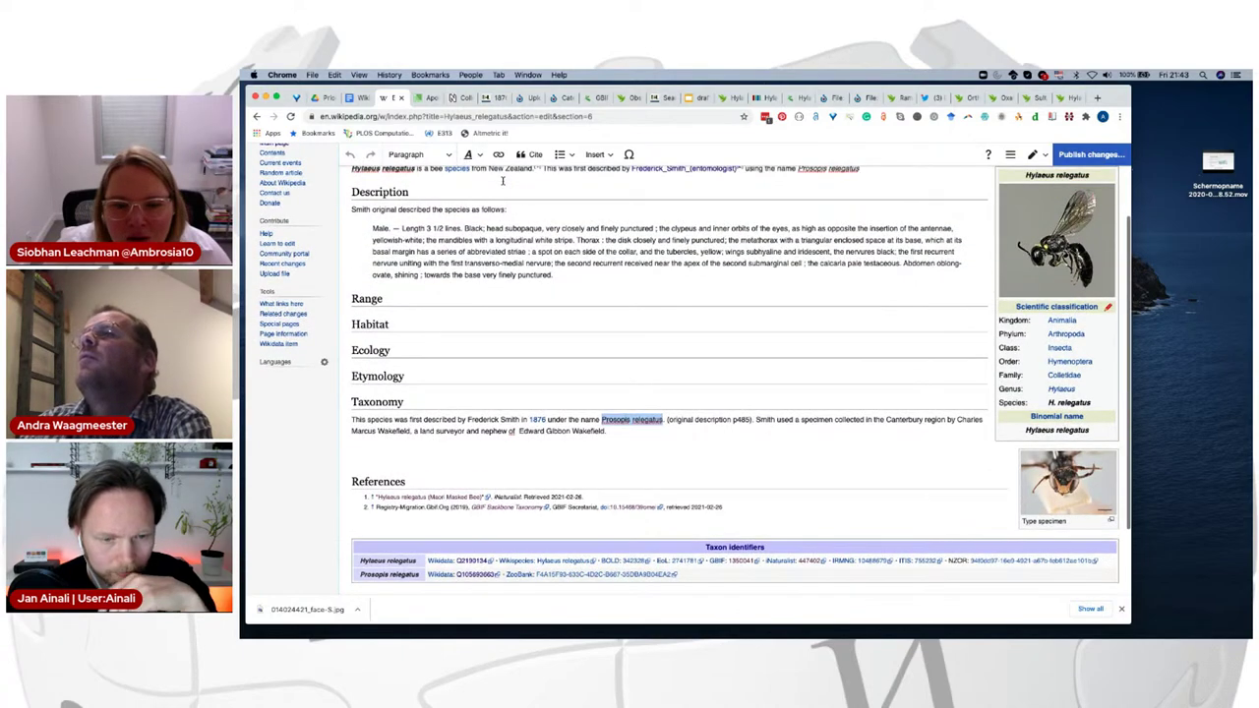
click(472, 154)
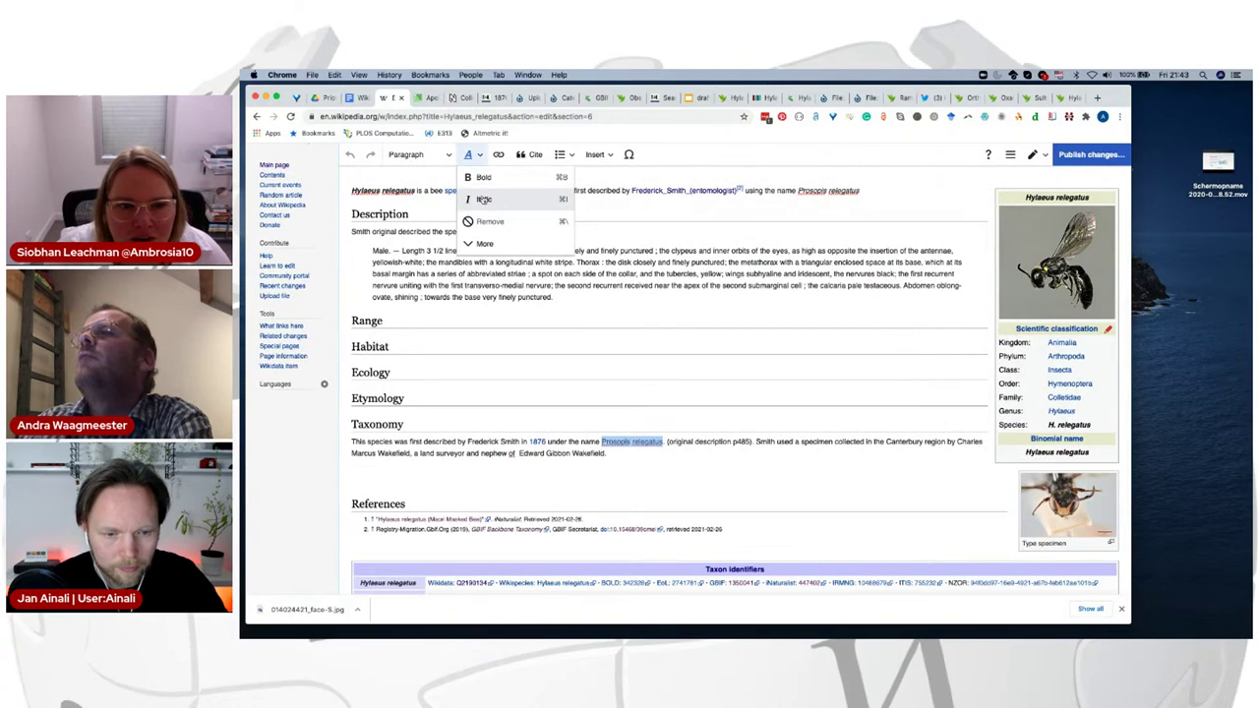
click(484, 200)
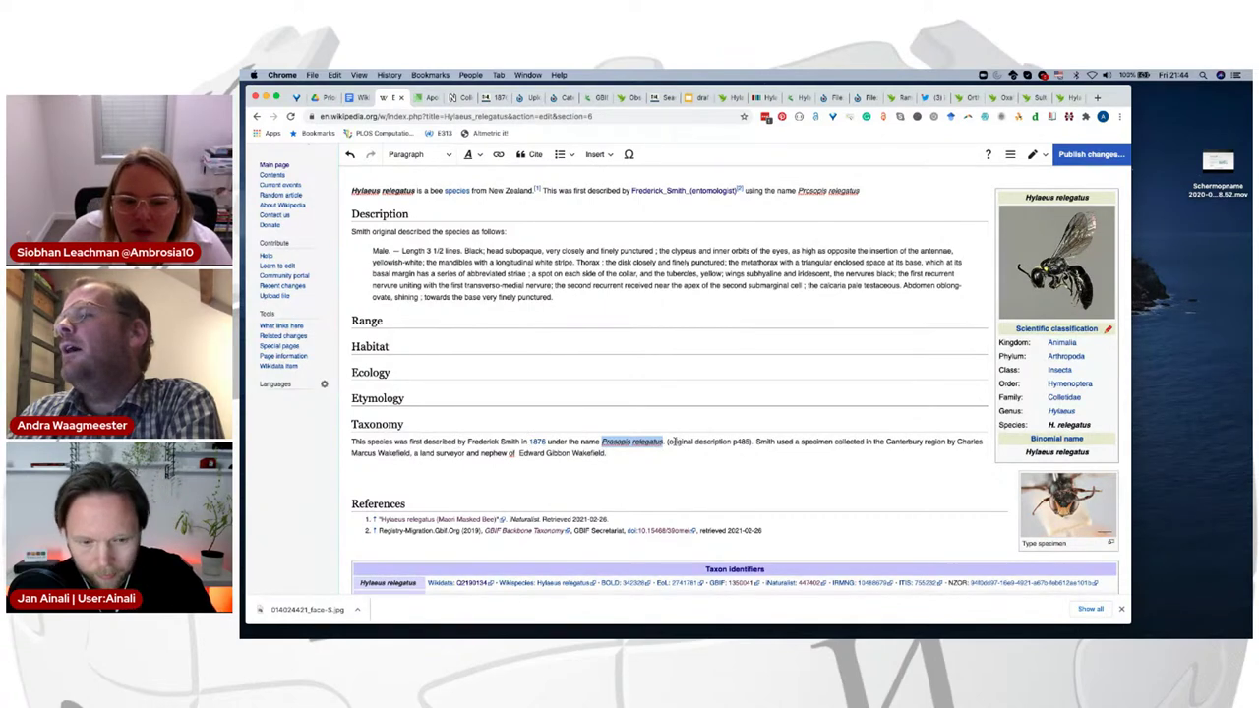
Step: Delete the "(original description p485)." note from the Taxonomy paragraph
drag(666, 442, 753, 441)
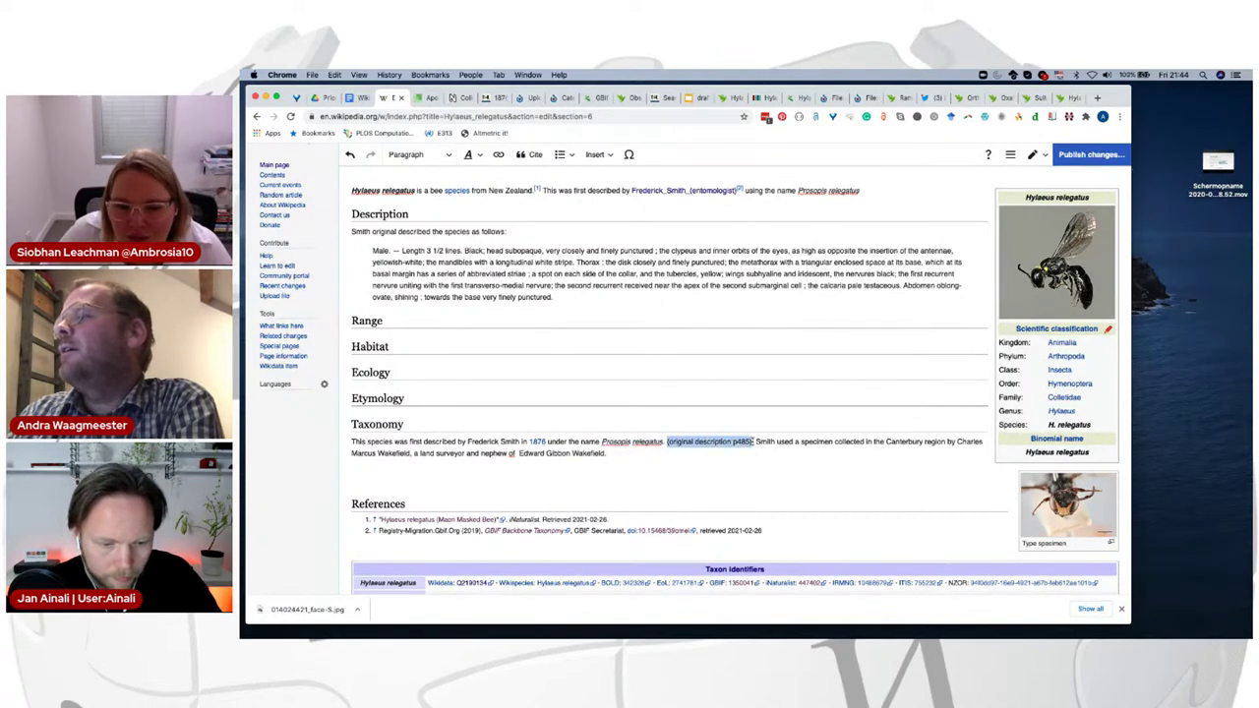
key(BackSpace)
key(BackSpace)
key(BackSpace)
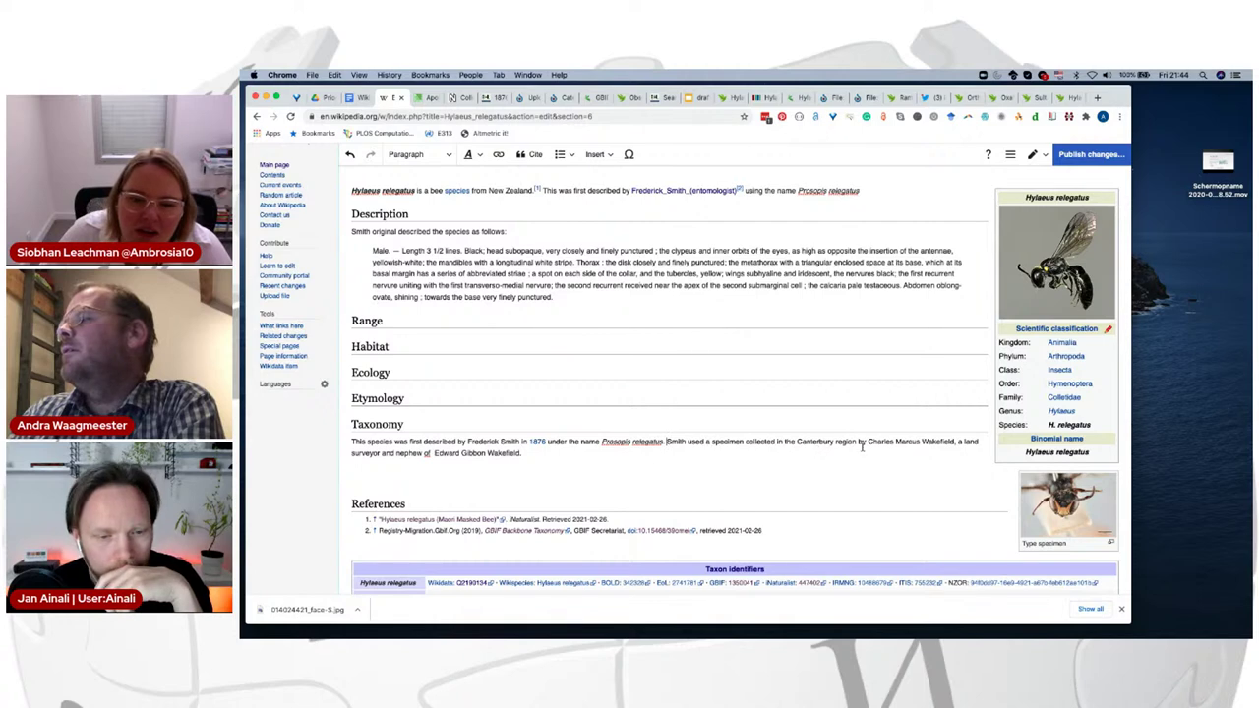
click(797, 442)
key(ctrl+k)
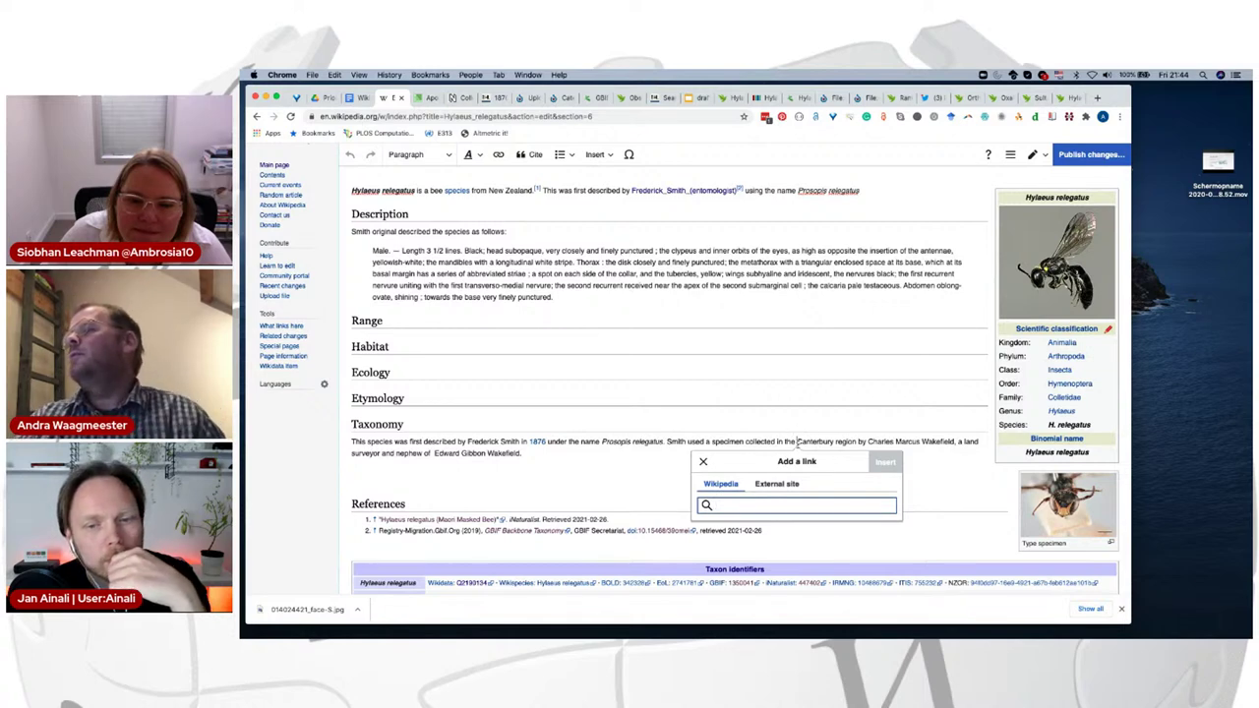
key(Escape)
drag(813, 442, 835, 442)
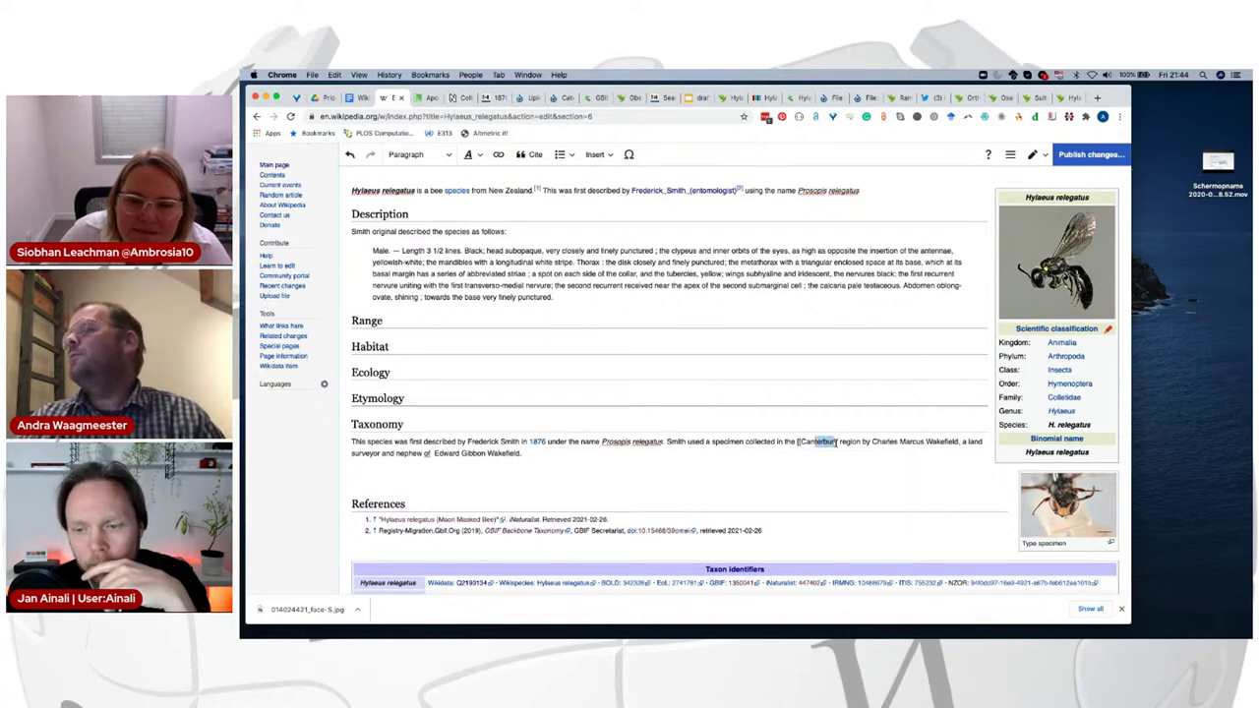
click(836, 442)
text(]])
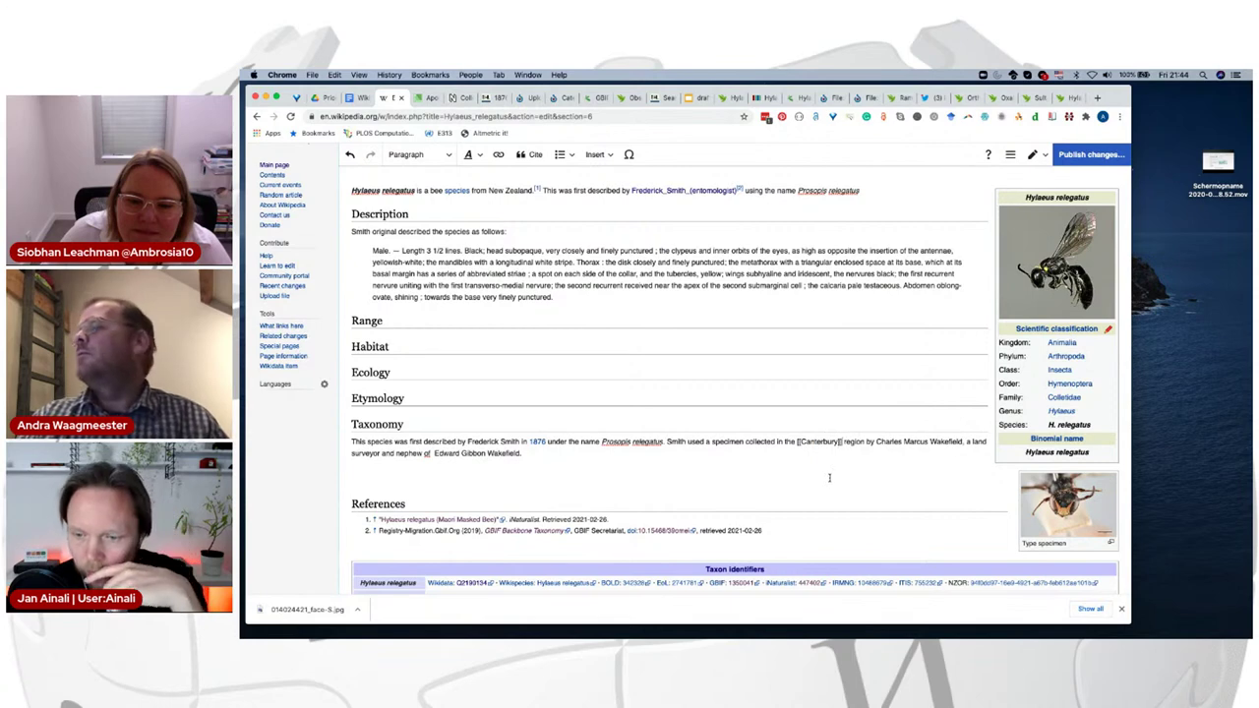
key(BackSpace)
key(BackSpace)
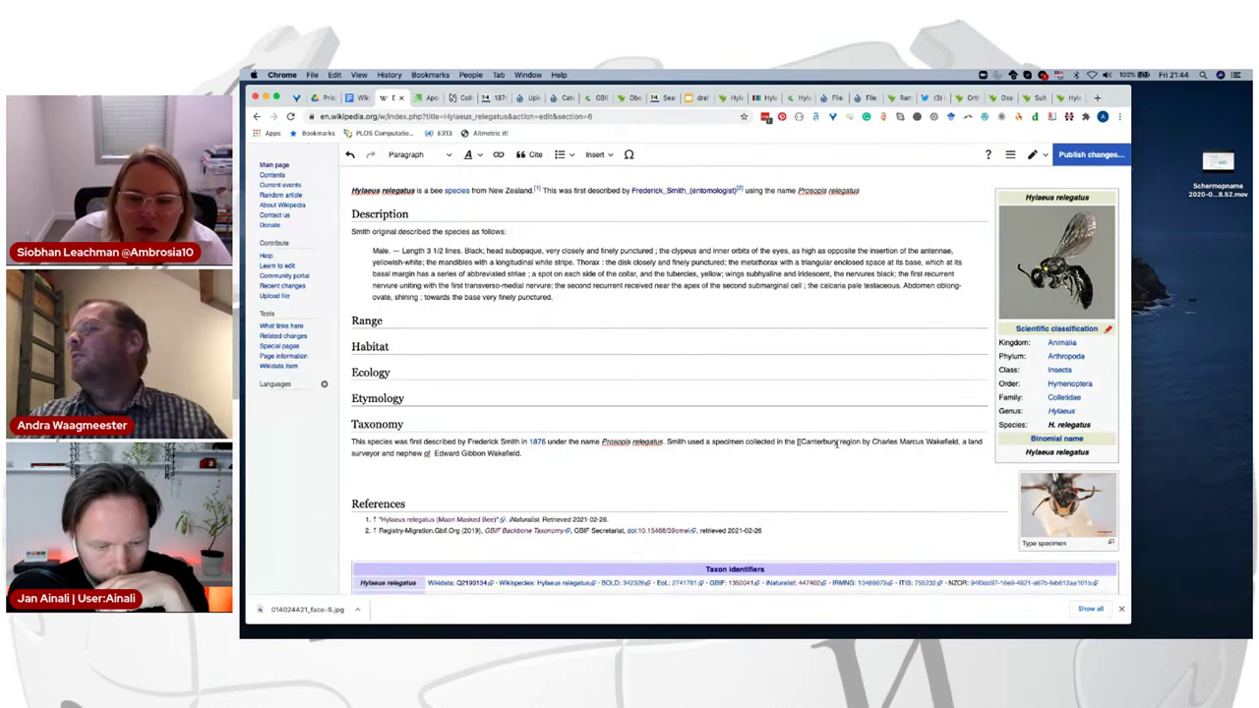
Step: Replace the plain word "Canterbury" and its stray brackets with a link to the article "Canterbury, New Zealand"
drag(838, 442, 801, 441)
key(super+c)
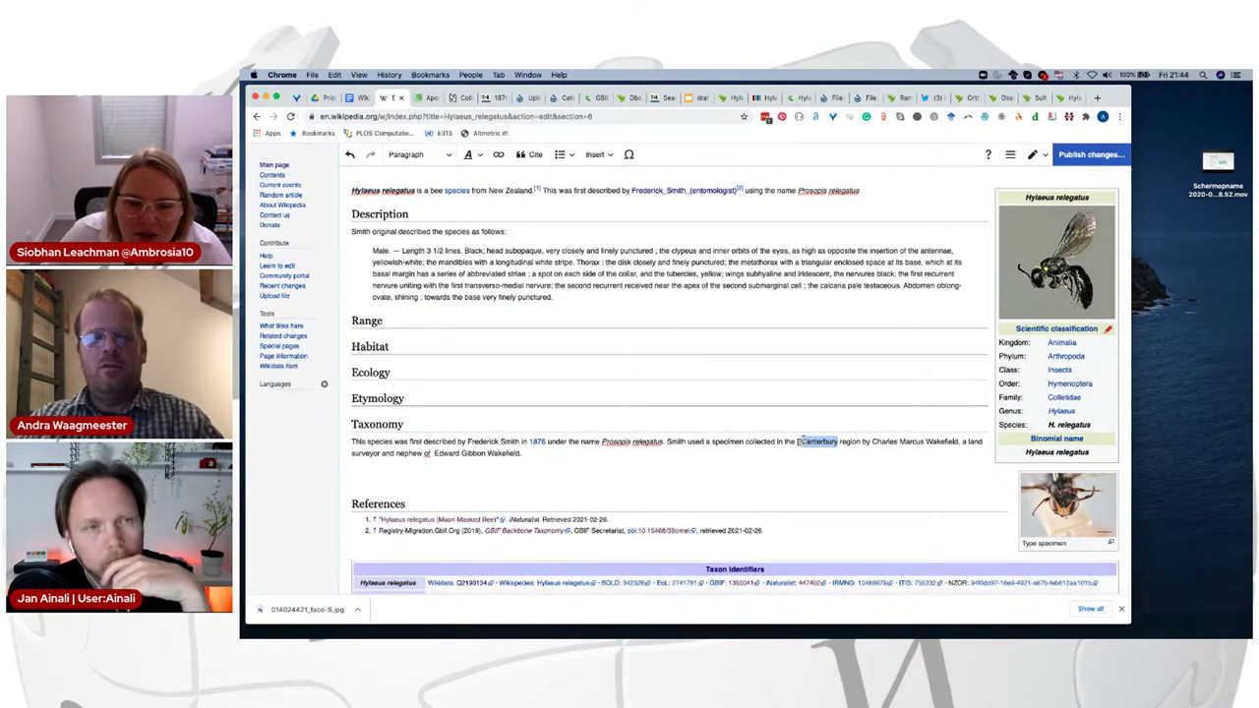
key(BackSpace)
key(BackSpace)
key(BackSpace)
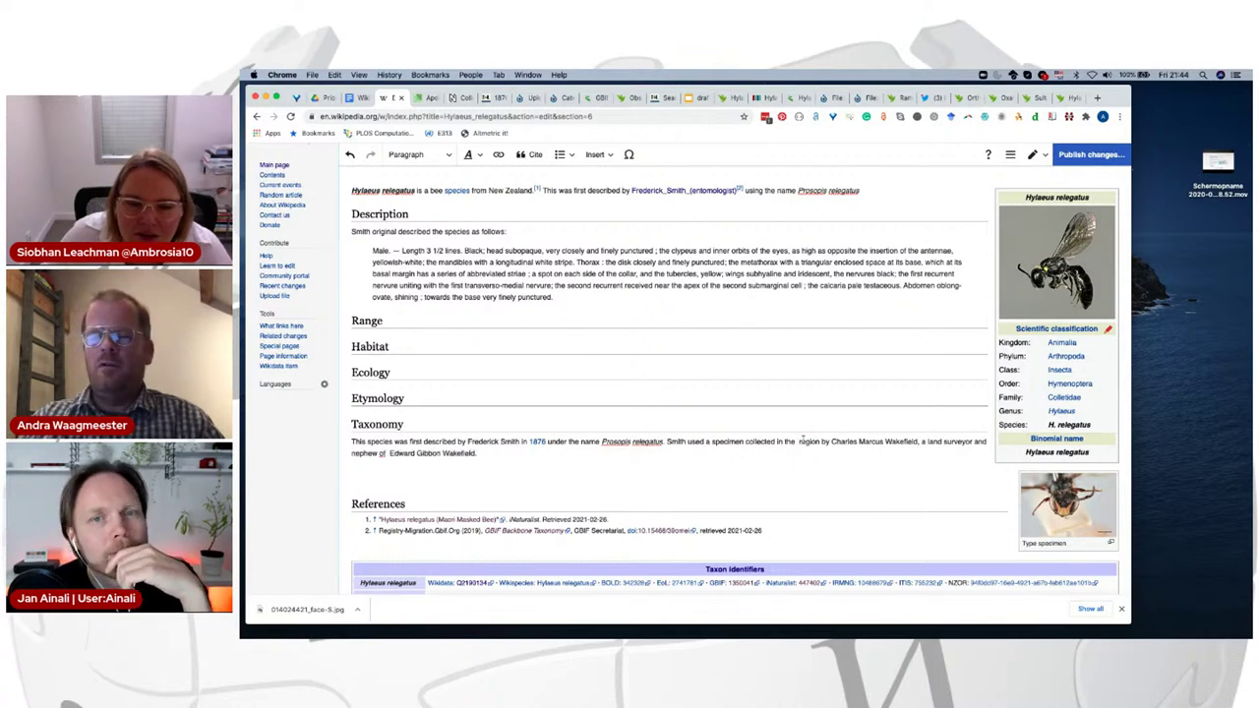
key(super+k)
key(super+v)
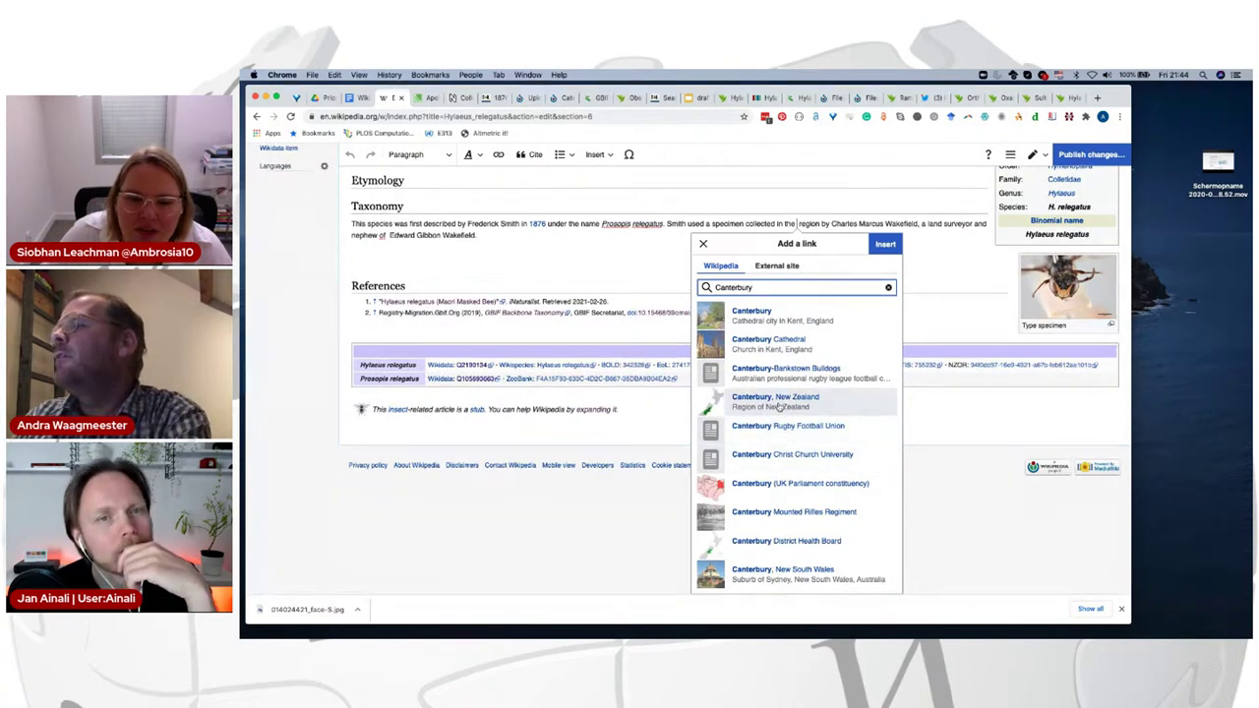
click(779, 403)
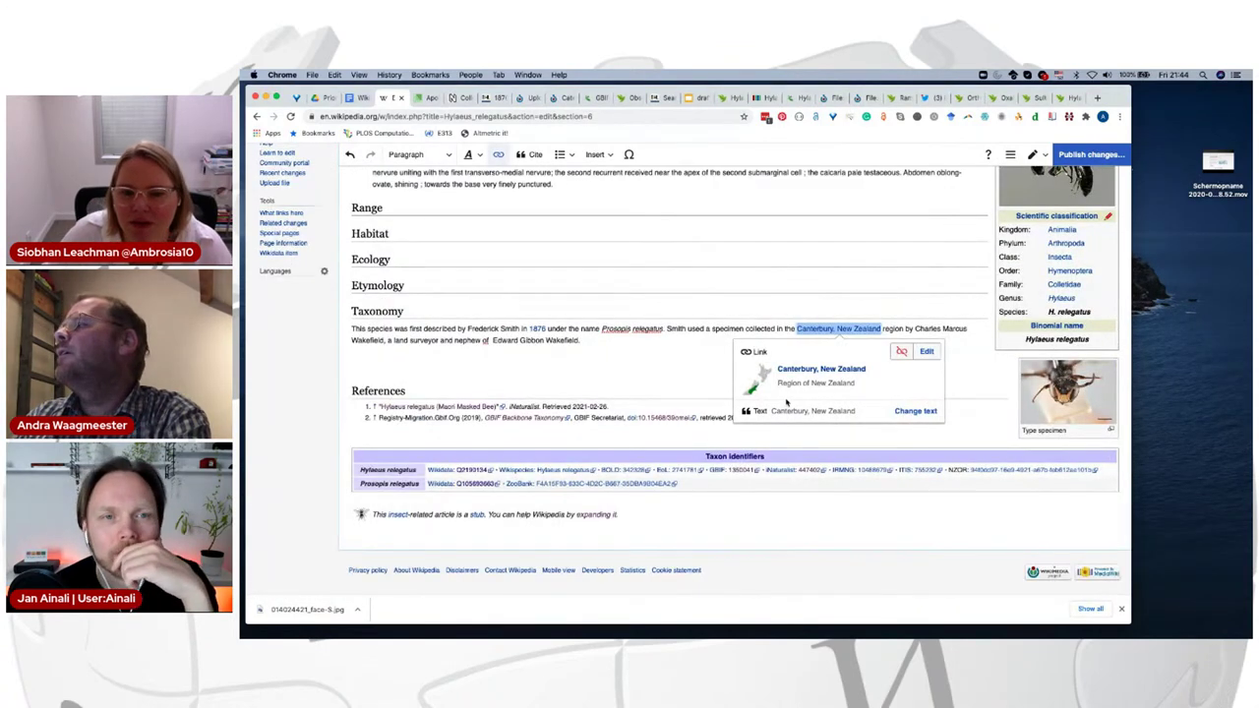
Step: Delete the word "region" after the Canterbury, New Zealand link
click(903, 330)
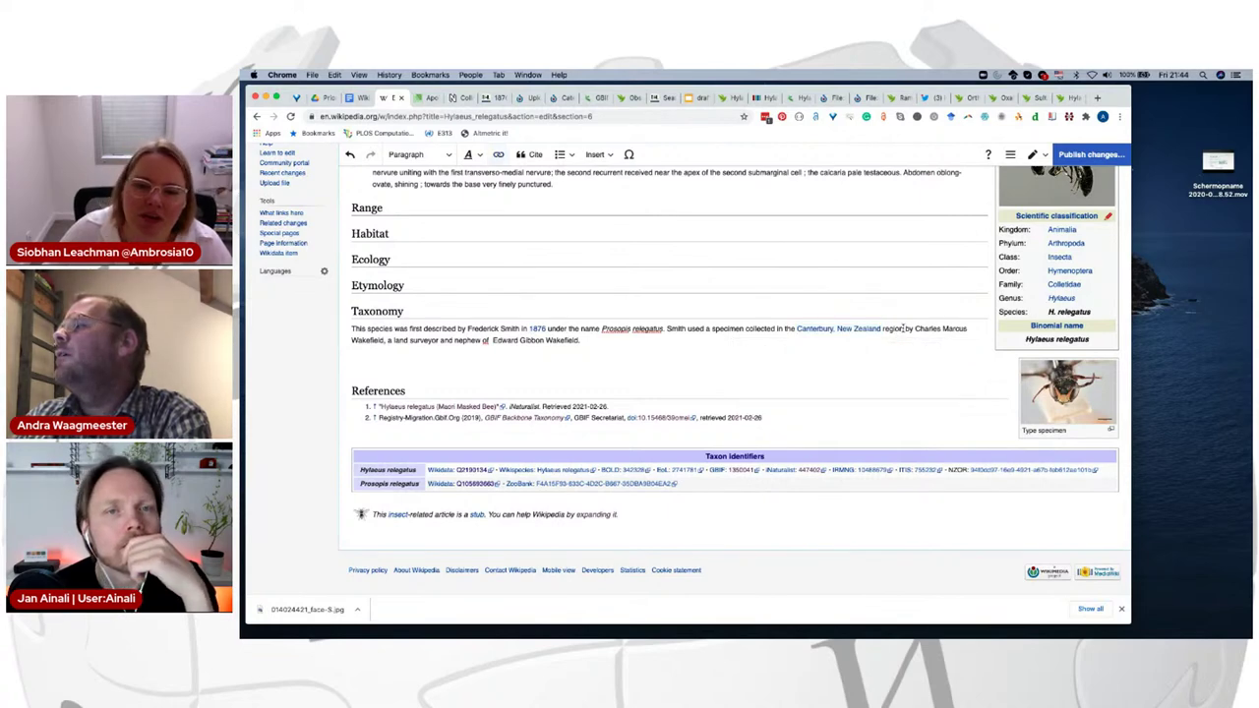
key(BackSpace)
key(BackSpace)
key(BackSpace)
key(BackSpace)
key(BackSpace)
key(BackSpace)
key(BackSpace)
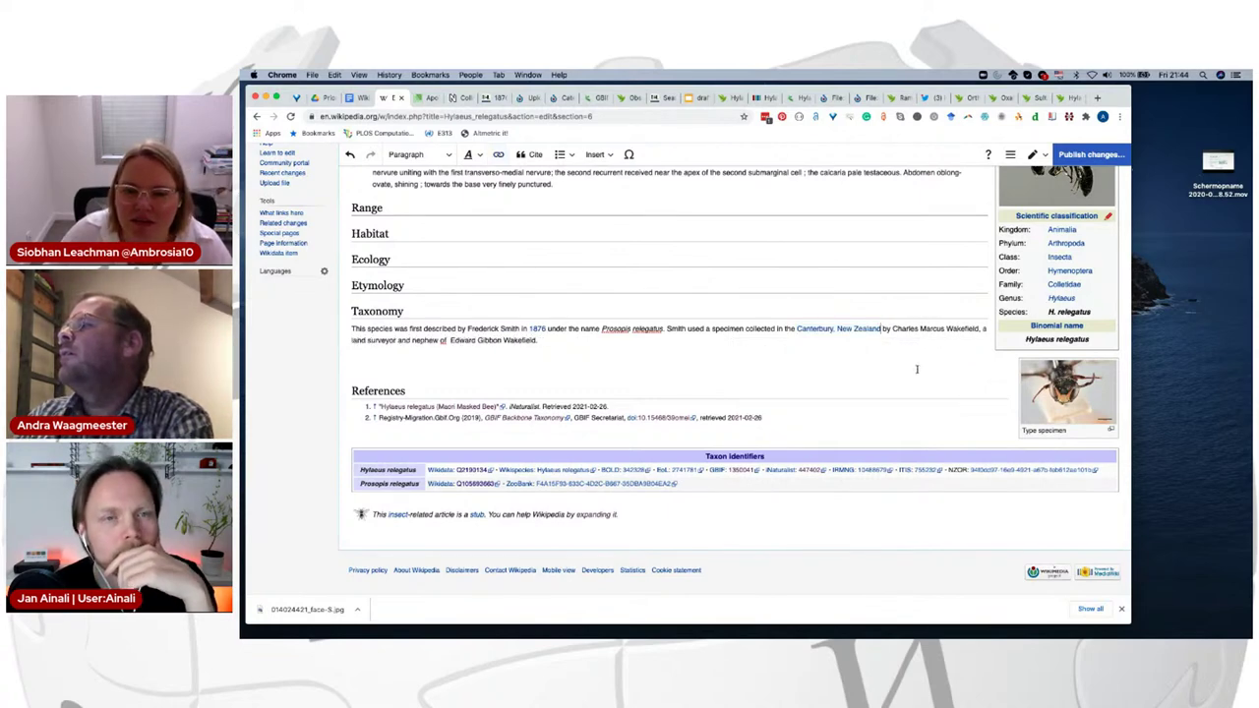
Step: Shorten the displayed text of the Canterbury, New Zealand link to "Canterbury"
key(BackSpace)
key(BackSpace)
key(BackSpace)
key(BackSpace)
key(BackSpace)
key(BackSpace)
key(BackSpace)
key(BackSpace)
key(BackSpace)
key(BackSpace)
key(BackSpace)
key(BackSpace)
key(BackSpace)
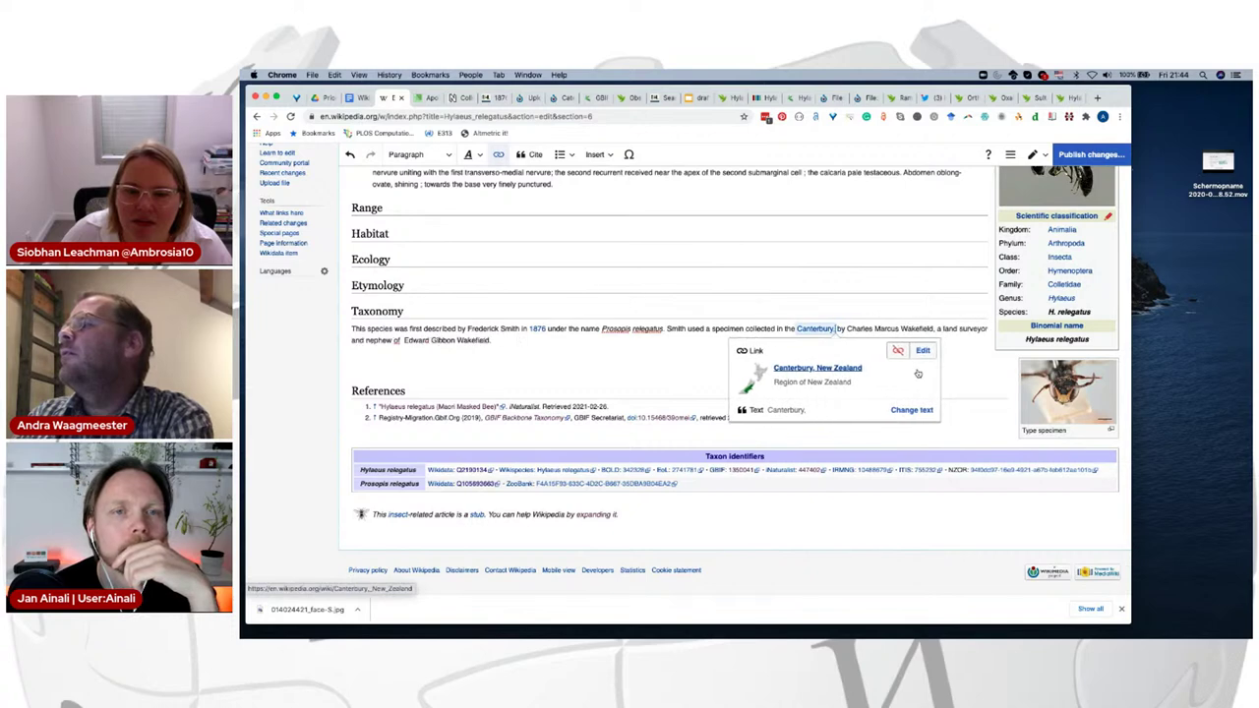
click(848, 329)
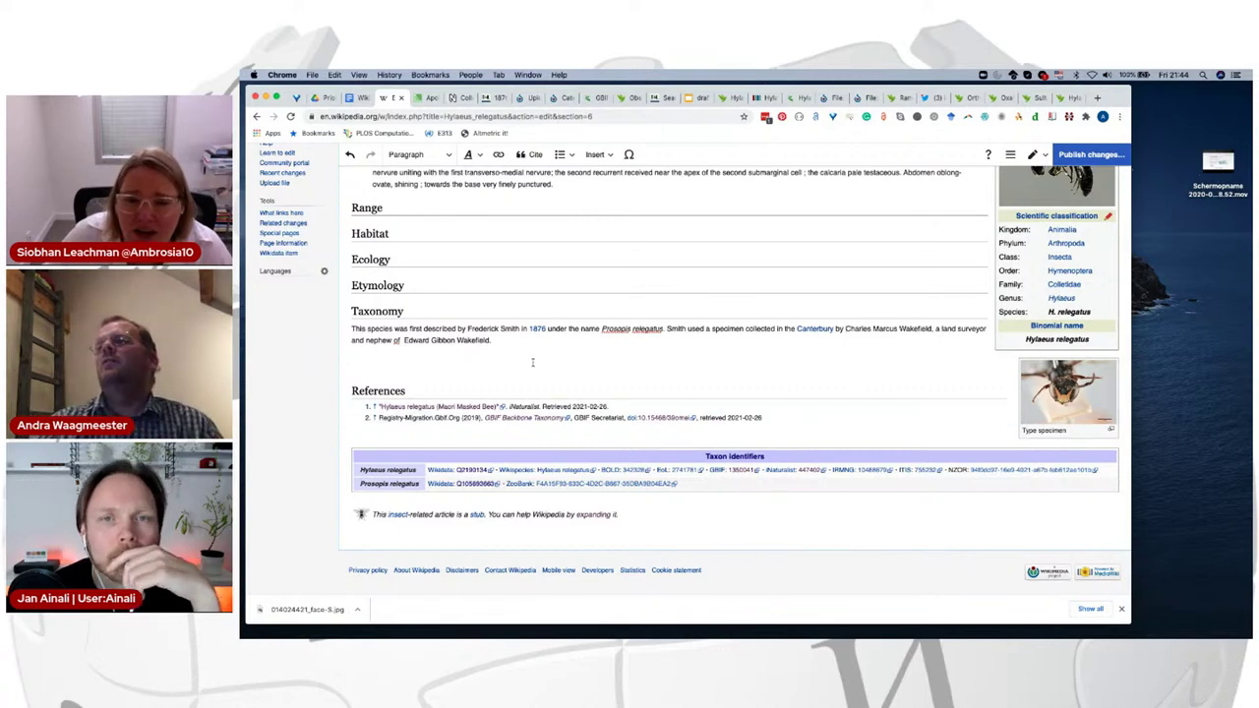
Step: Link Edward Gibbon Wakefield in the Taxonomy paragraph to the matching Wikipedia article and remove the duplicated plain-text name
double_click(394, 341)
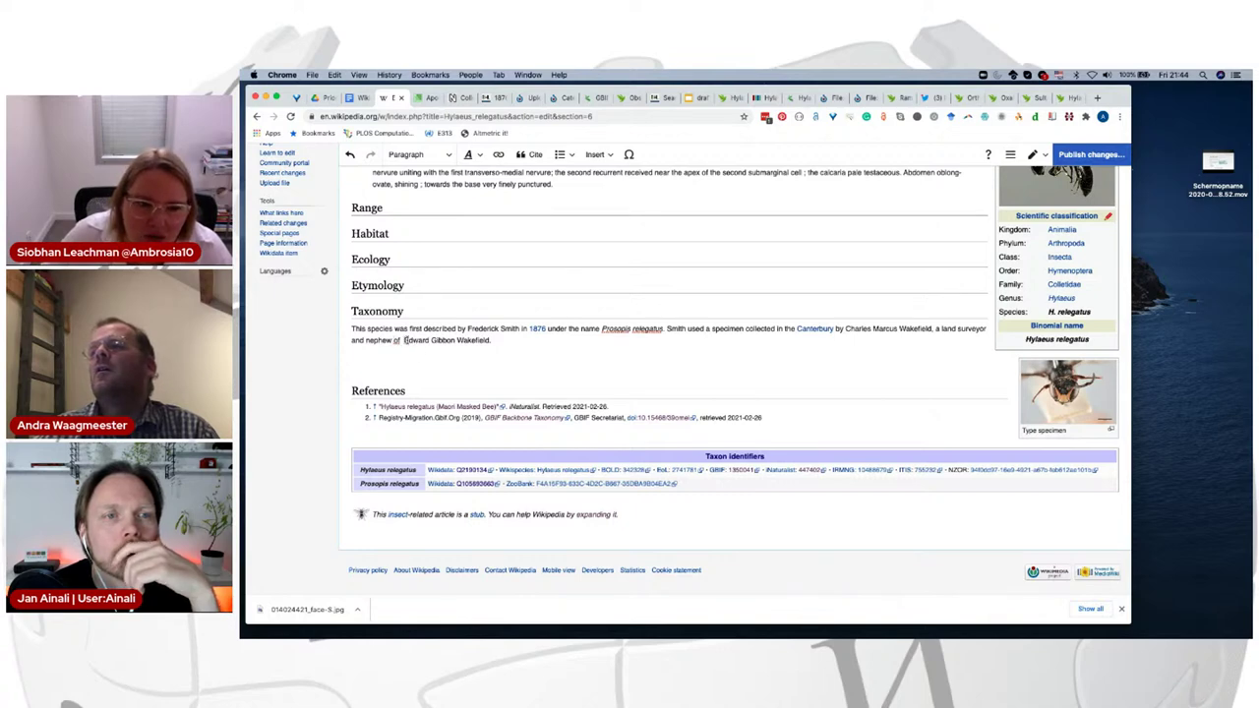
drag(407, 339, 487, 341)
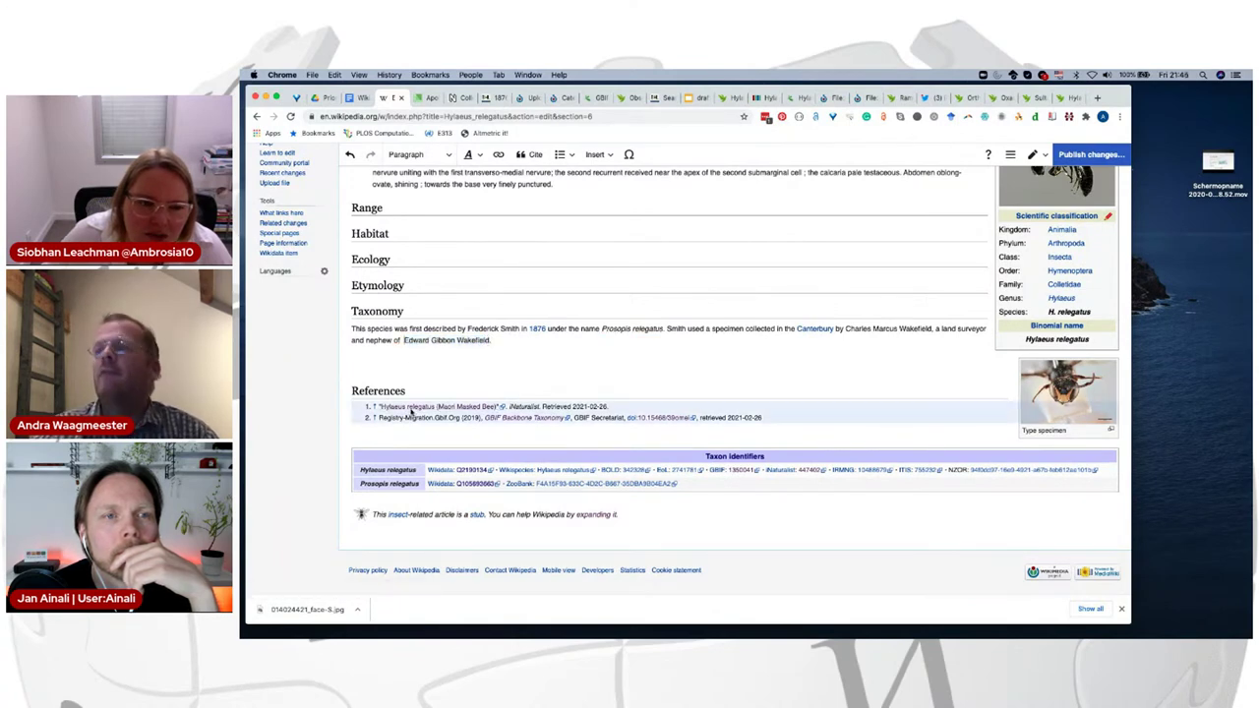
key(super+k)
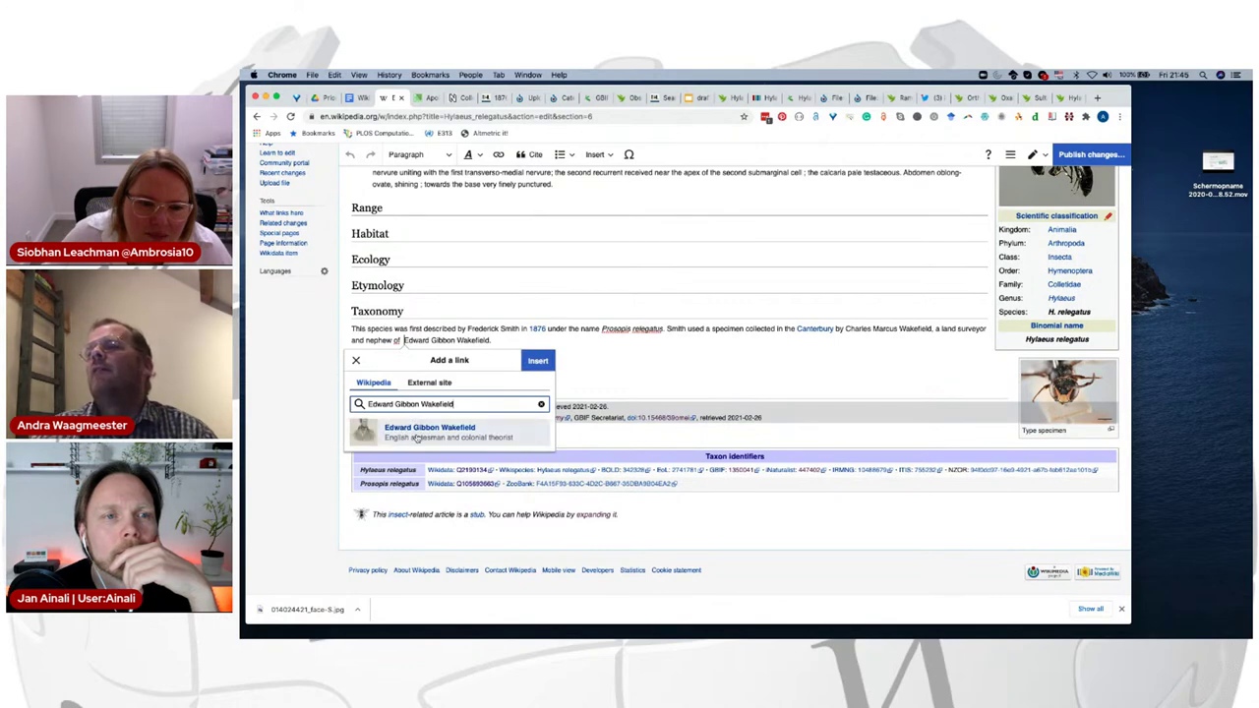
click(425, 423)
shift+click(578, 340)
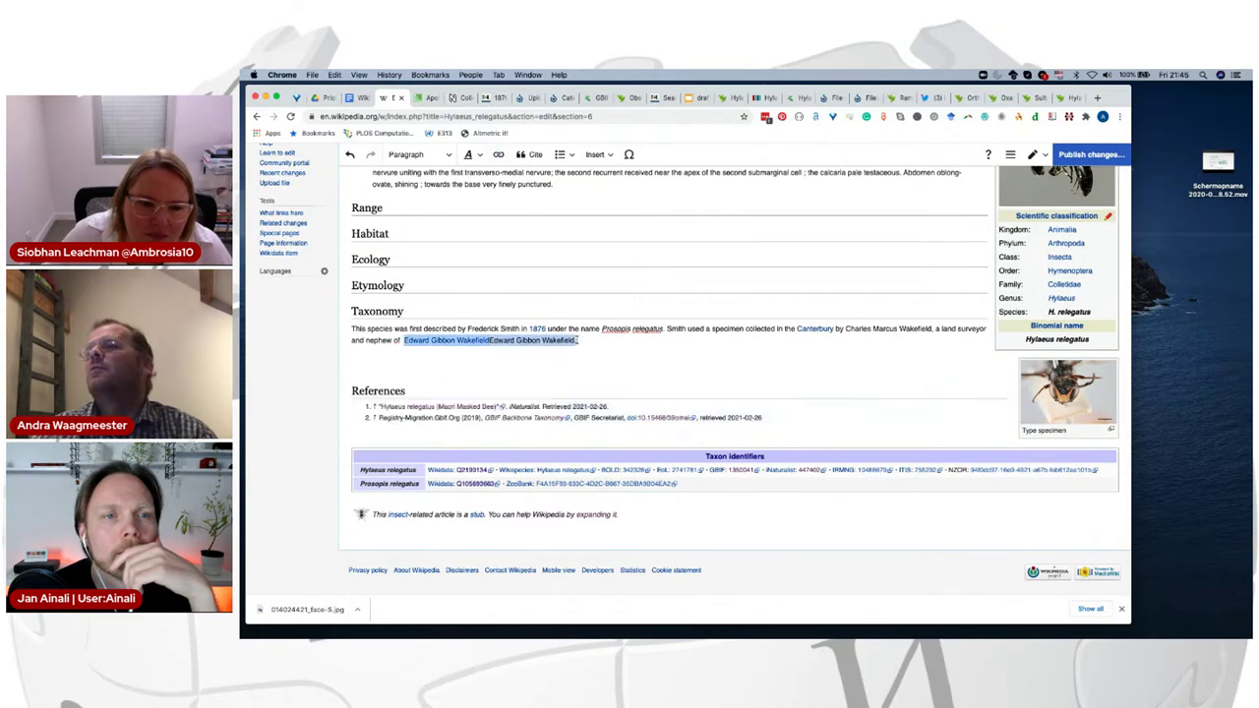
click(578, 340)
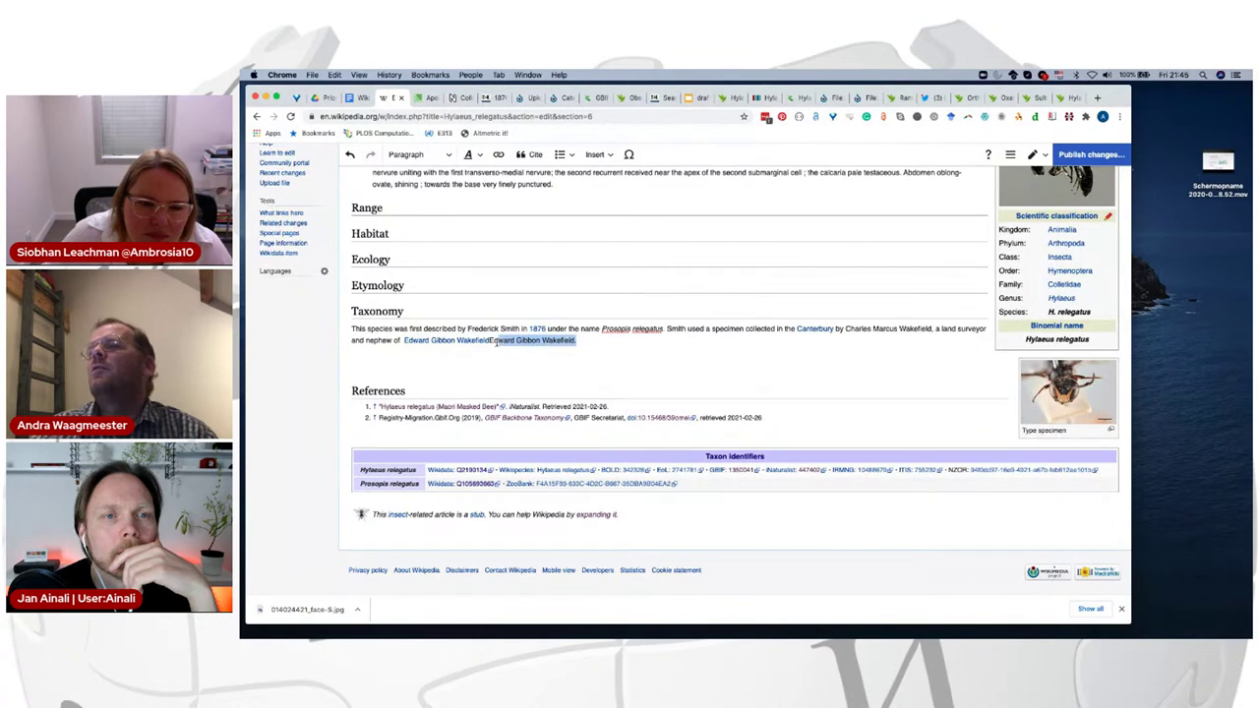
key(BackSpace)
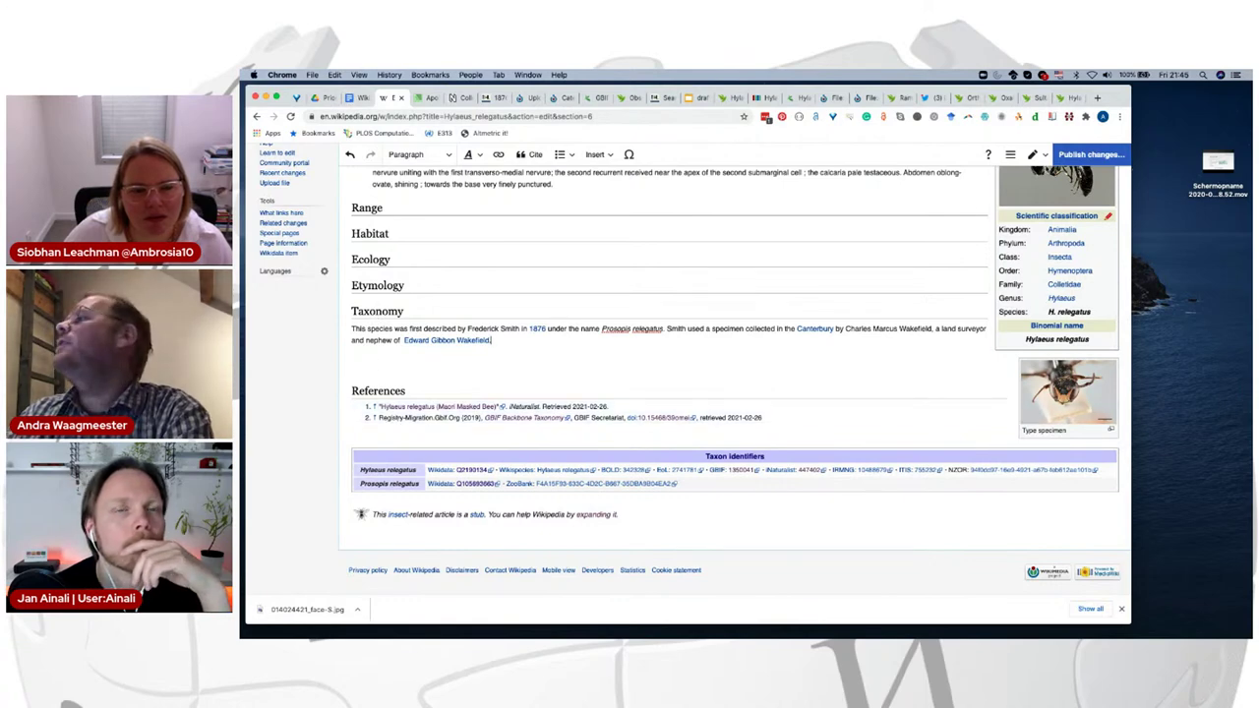
Step: Publish the Taxonomy section edits with the default edit summary and check the saved article
click(1091, 154)
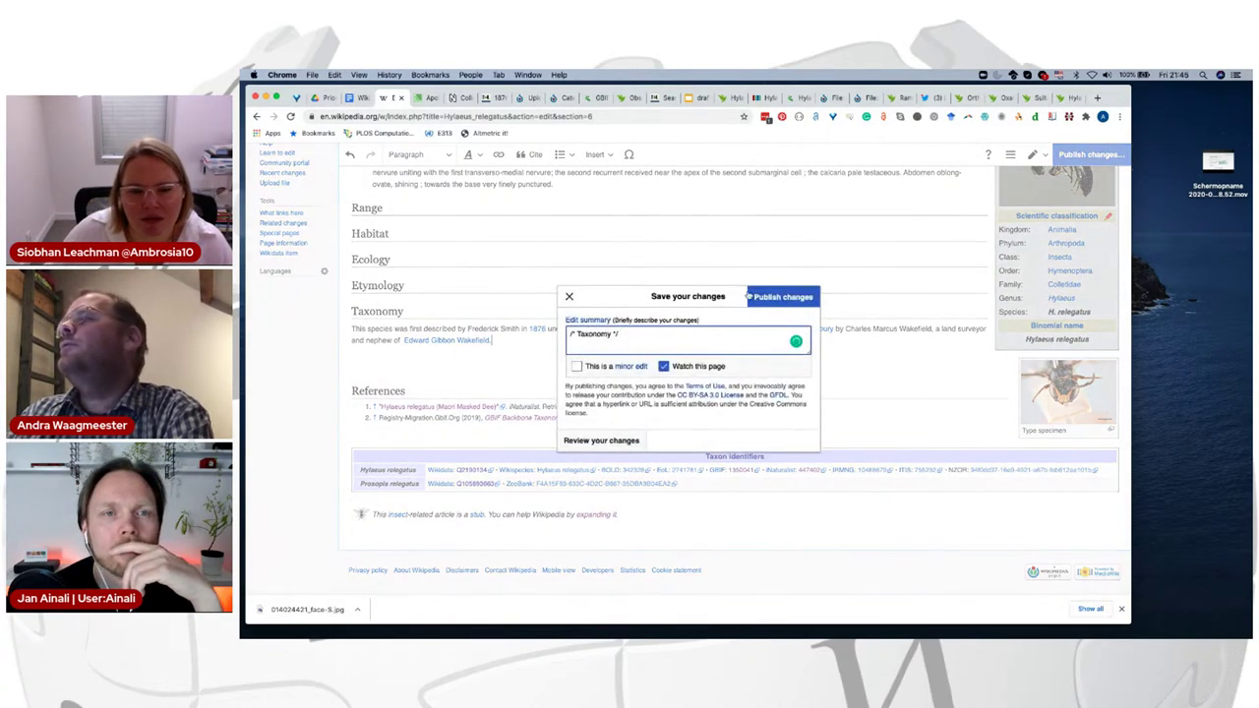
click(753, 297)
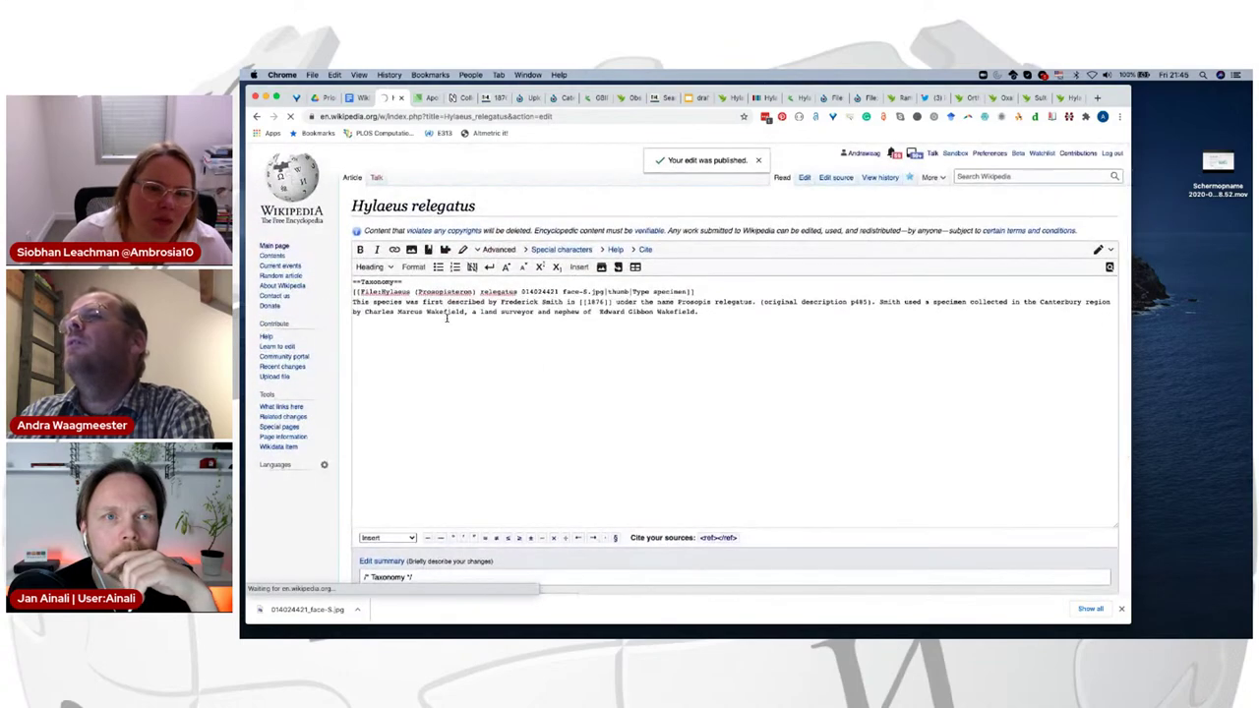
scroll(372, 312, down, 3)
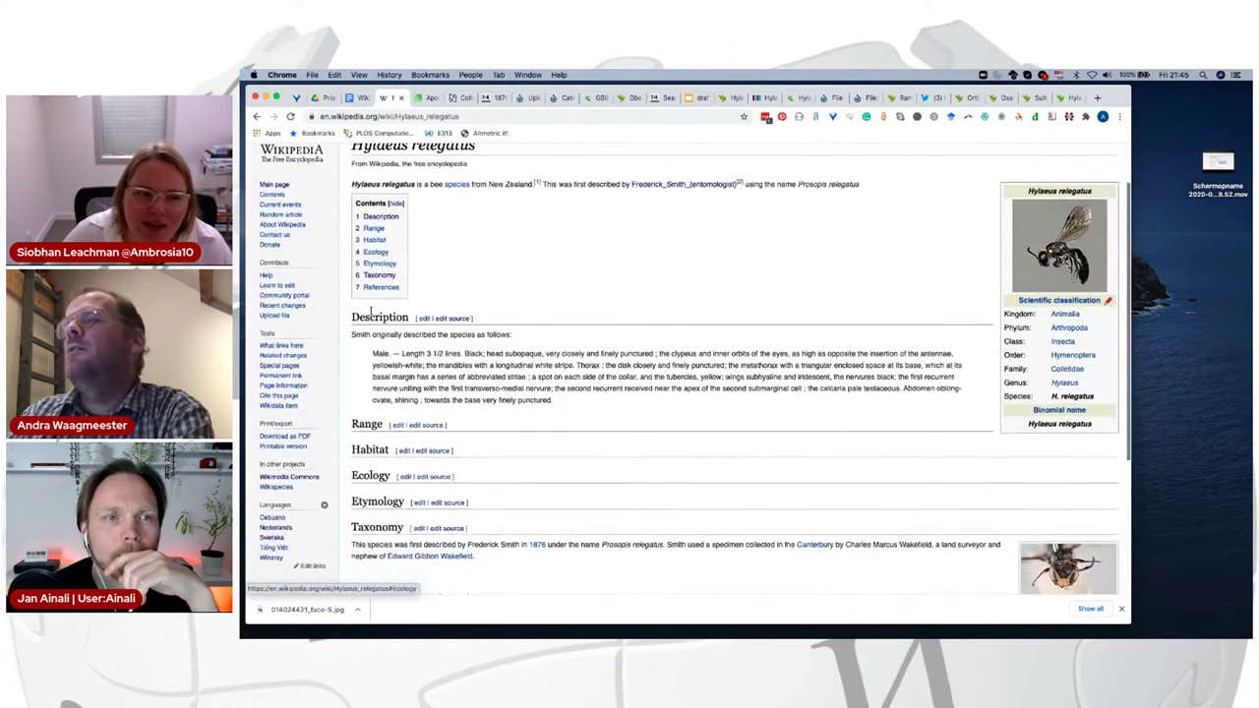
scroll(371, 313, up, 3)
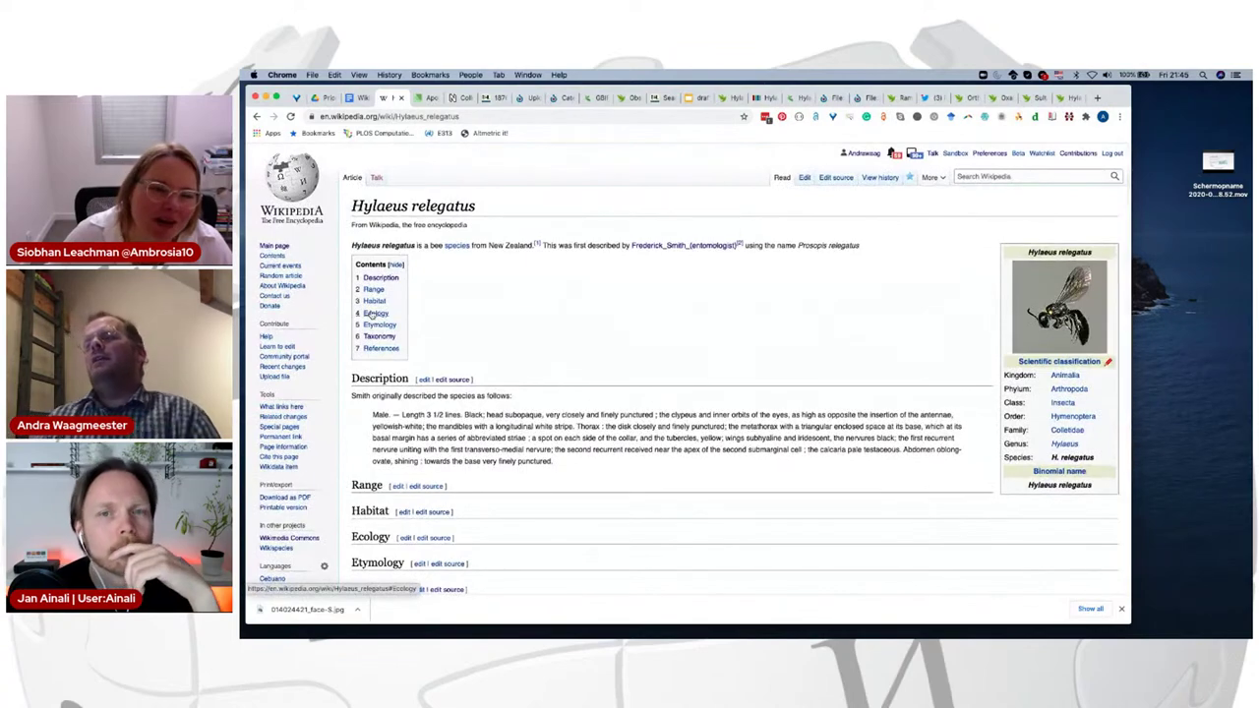
Step: Switch to the Google Docs draft and copy the first sentence under "Distribution and habitat", without its NZOR citation
click(354, 97)
scroll(471, 479, down, 2)
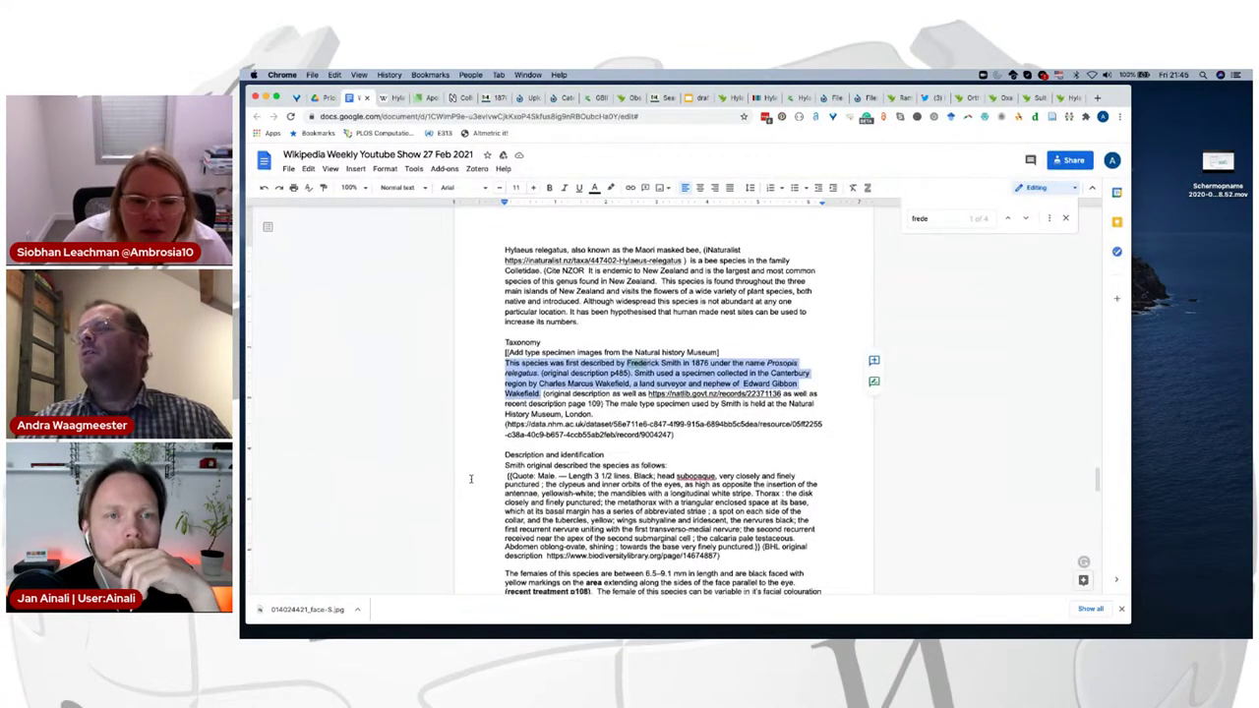
scroll(471, 479, down, 5)
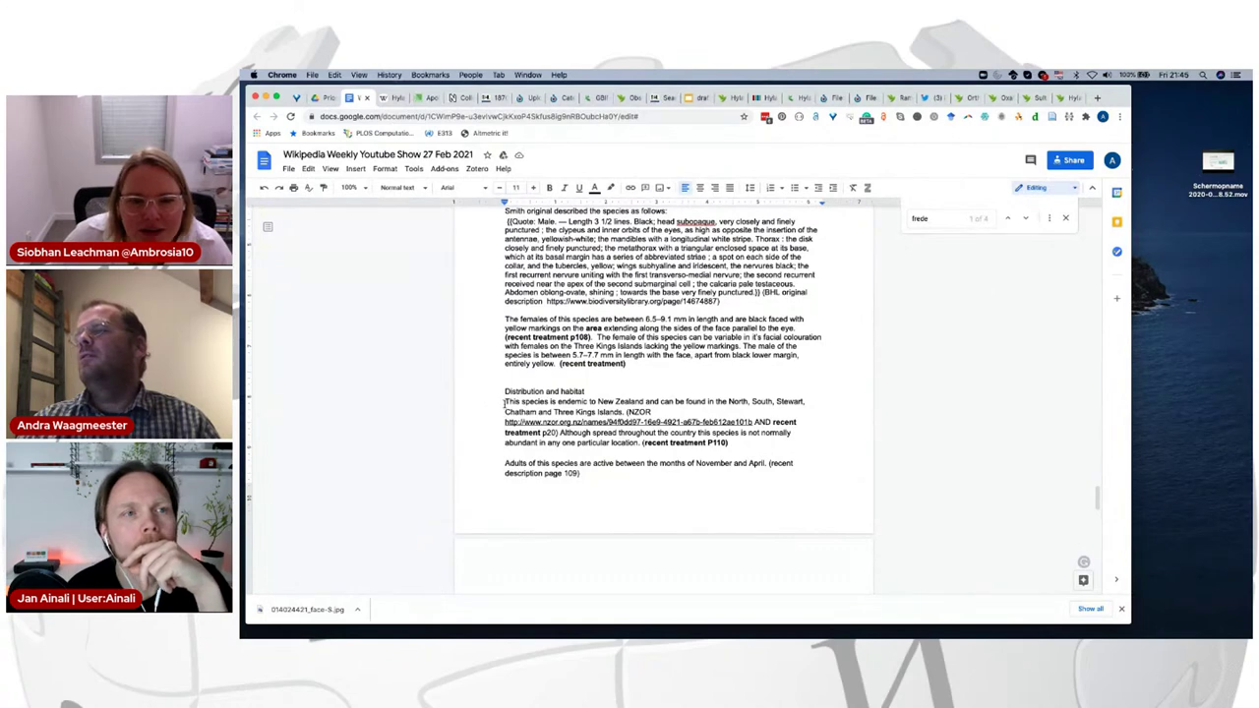
drag(506, 403, 509, 422)
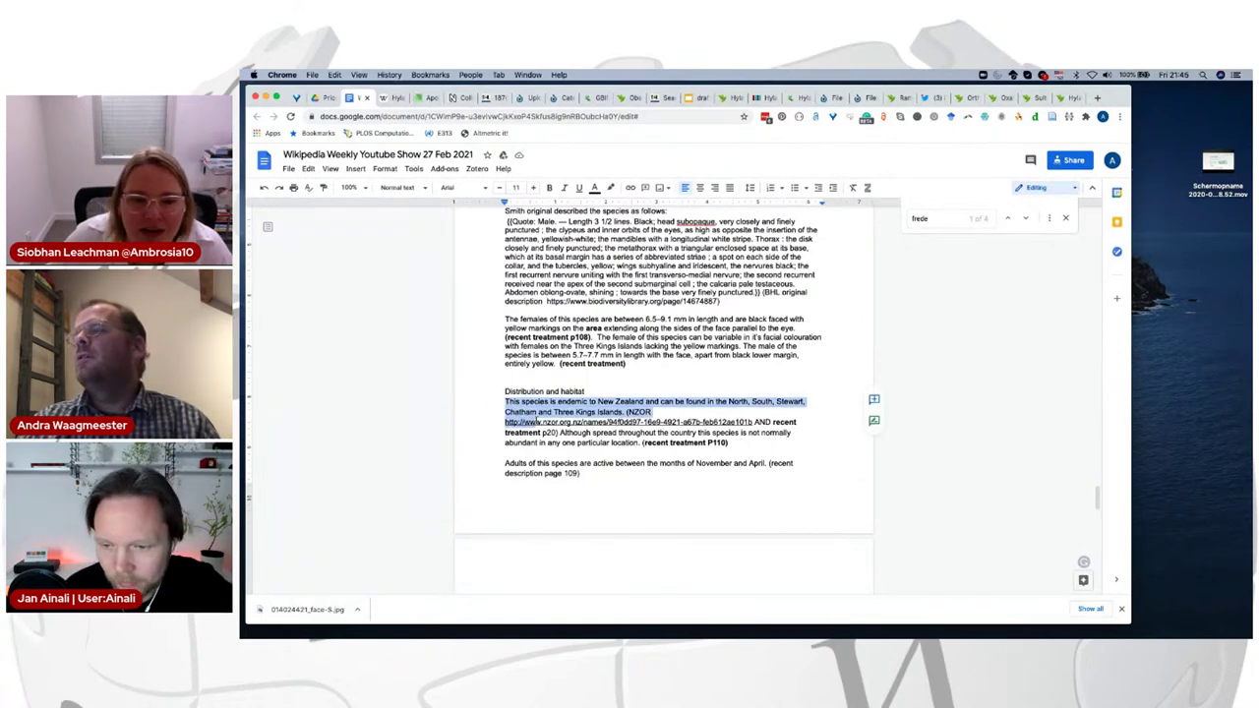
drag(540, 422, 626, 412)
key(super+c)
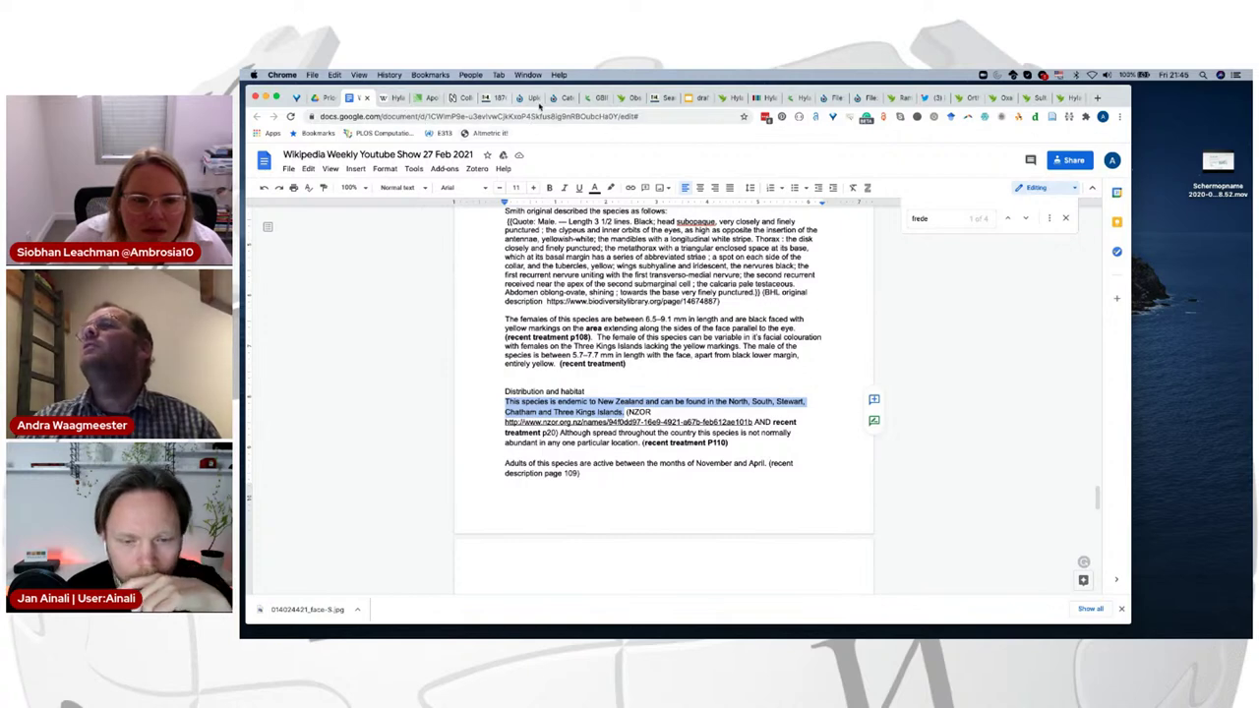
Step: Return to the Wikipedia article, start editing its Habitat section and paste the copied distribution sentence under the Range heading
click(386, 97)
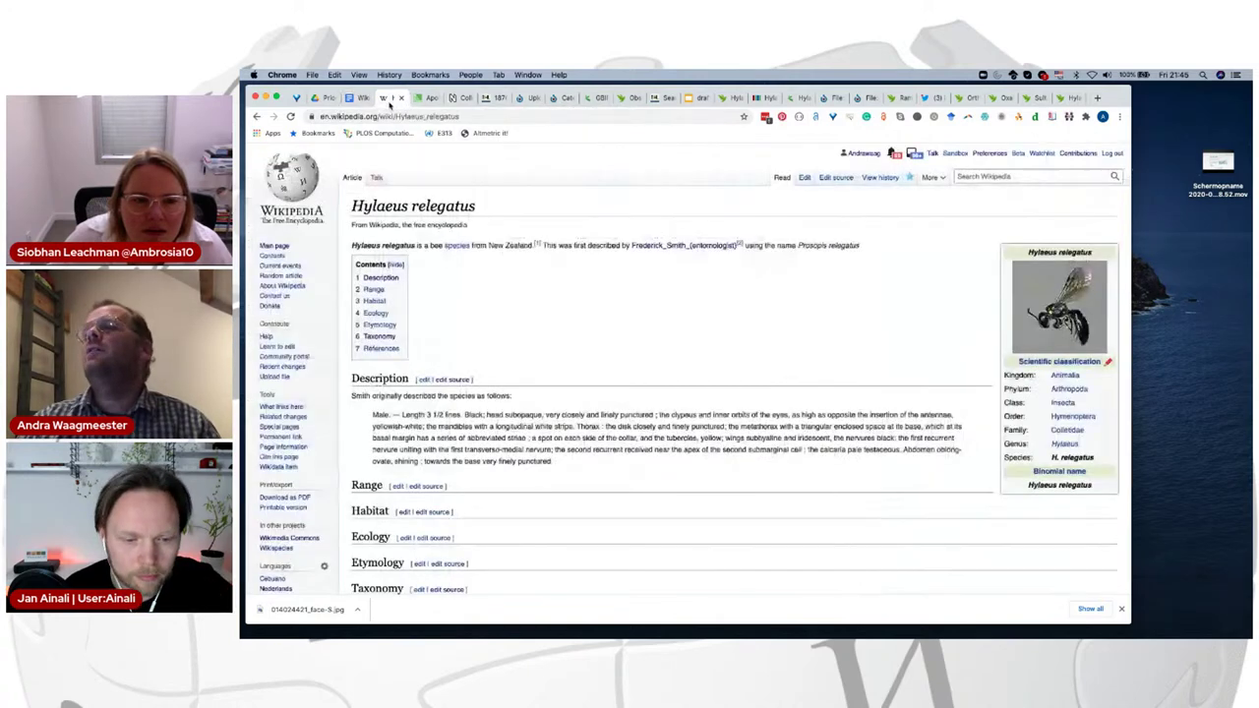
scroll(368, 403, down, 2)
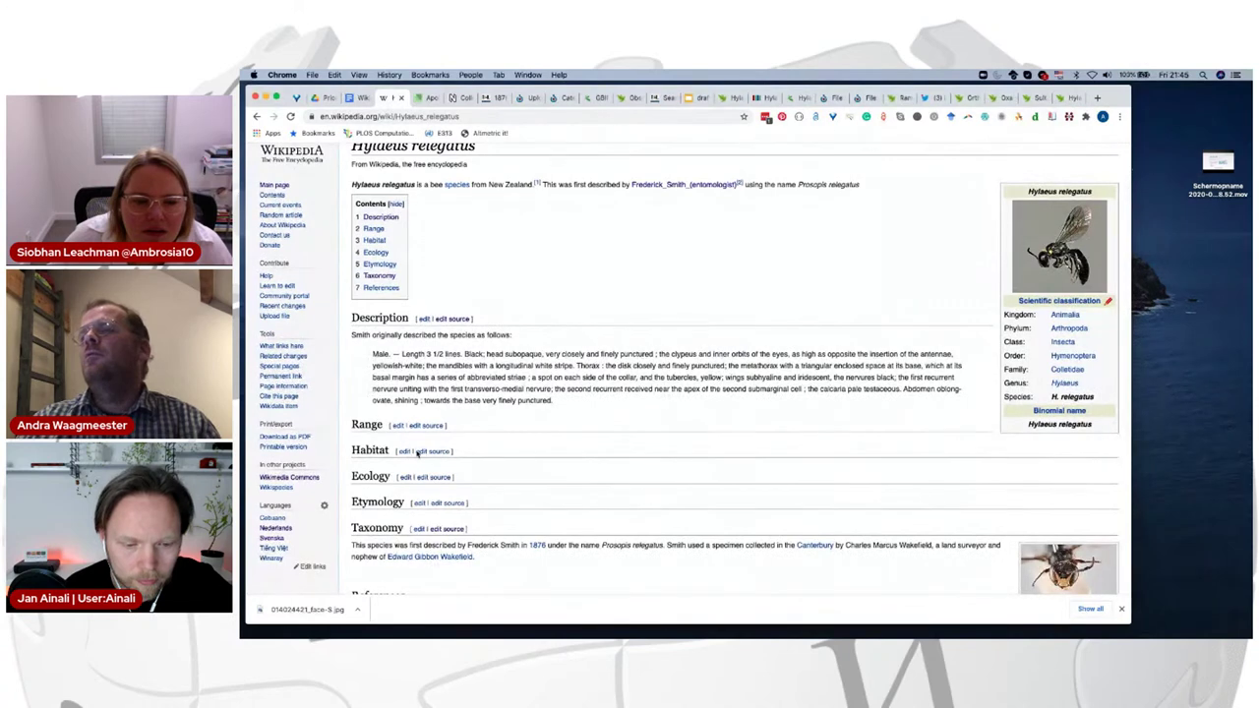
click(405, 452)
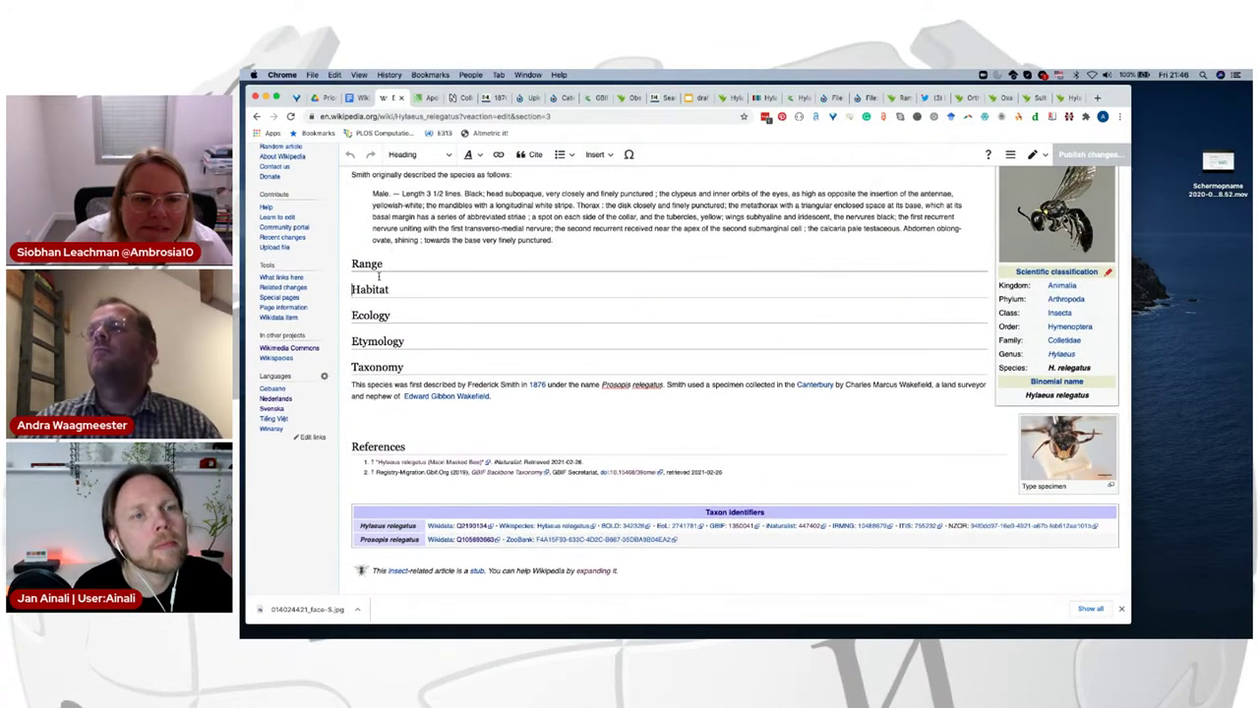
key(Return)
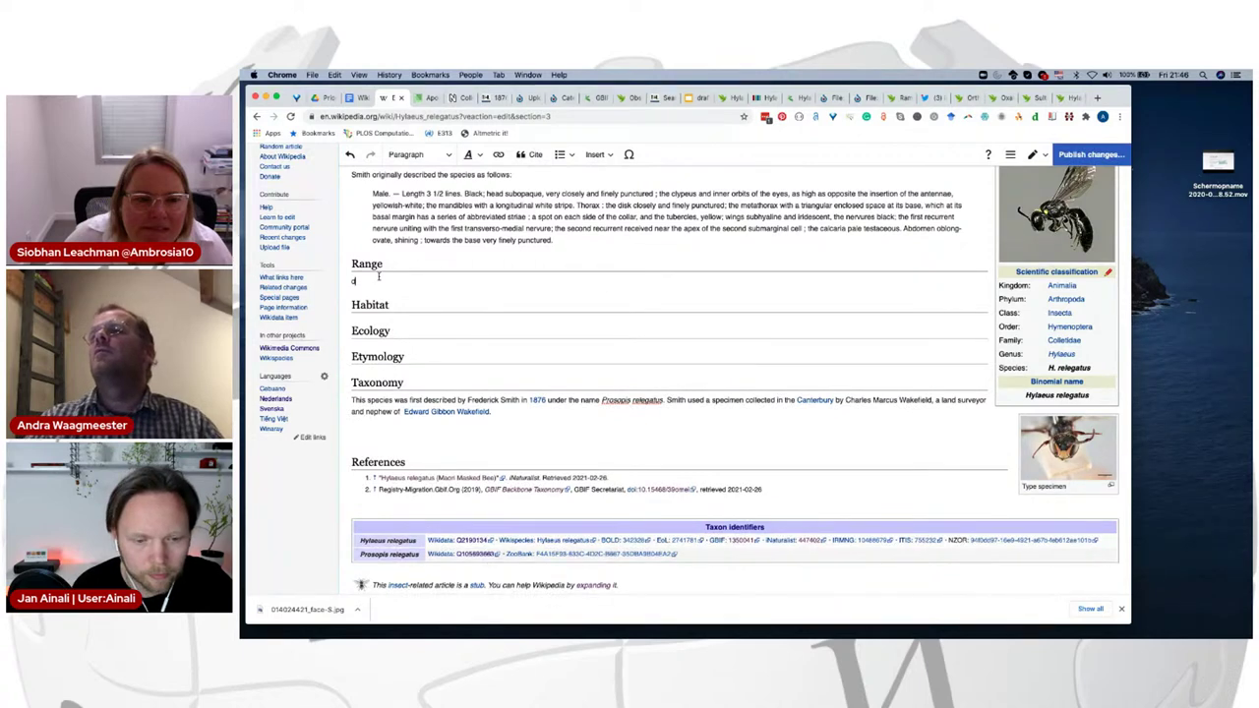
key(super+v)
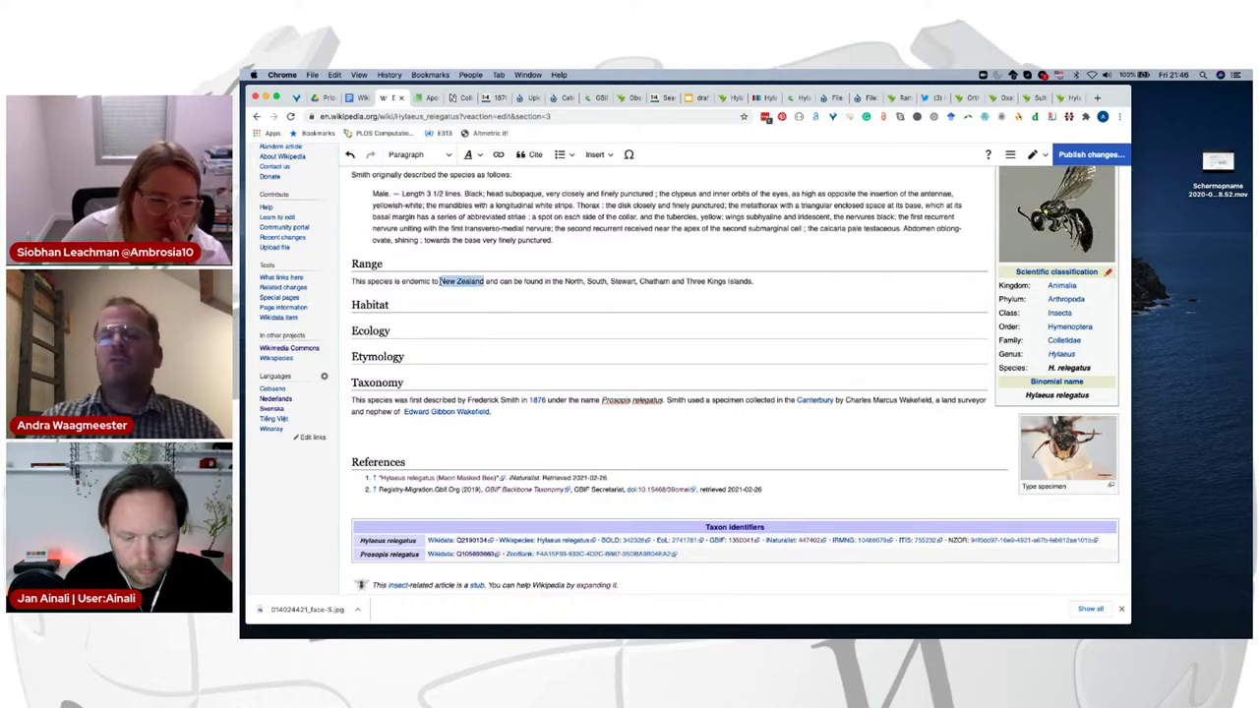
Step: Replace the plain words "New Zealand" in the Range sentence with a link to the New Zealand country article
key(BackSpace)
key(super+k)
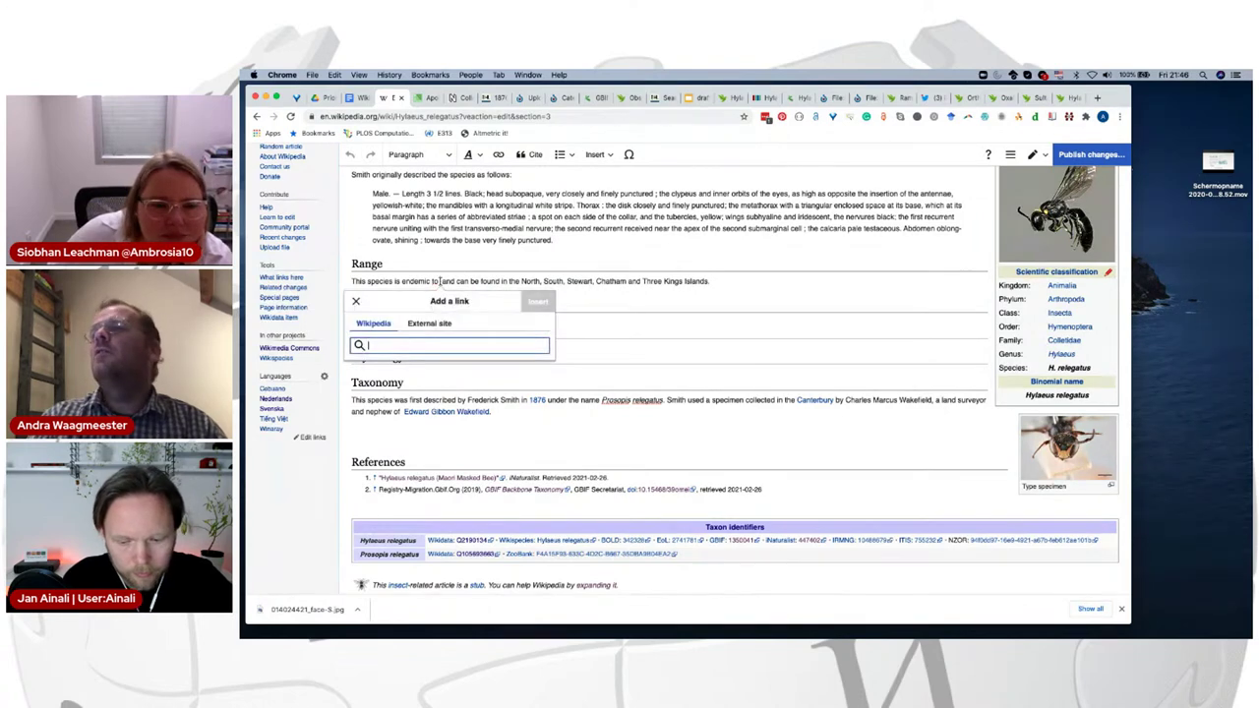
text(New Zealand)
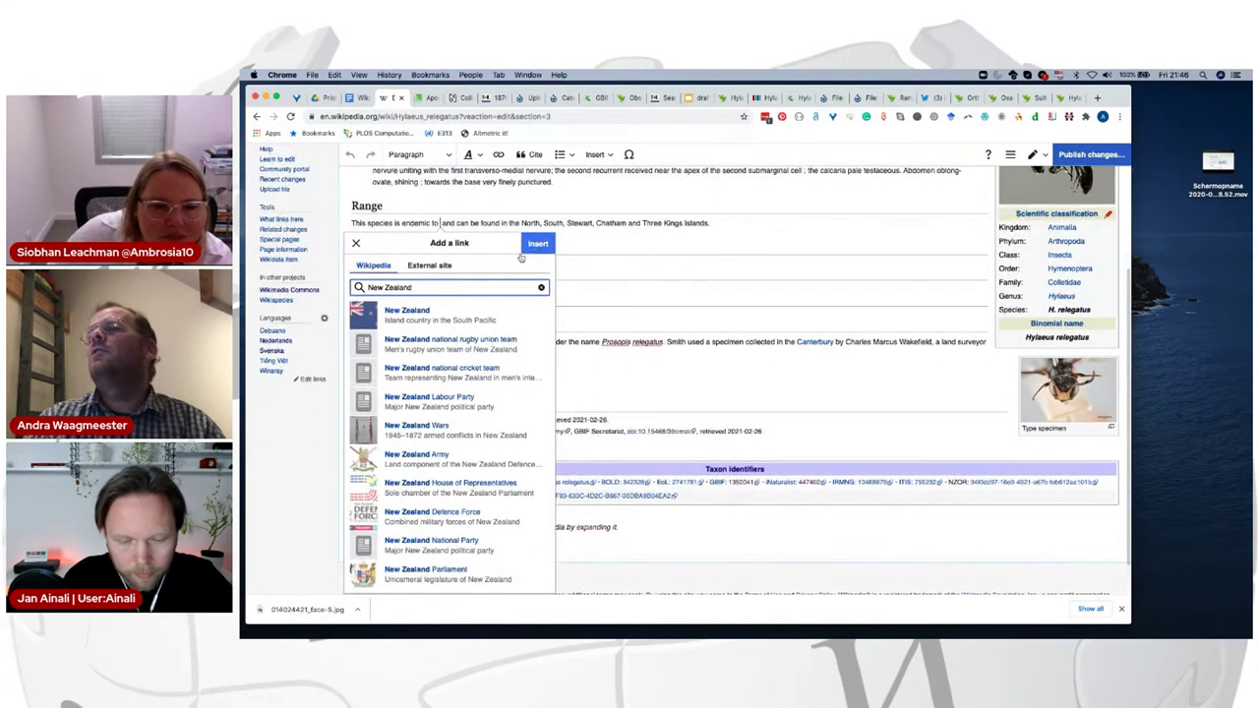
click(420, 317)
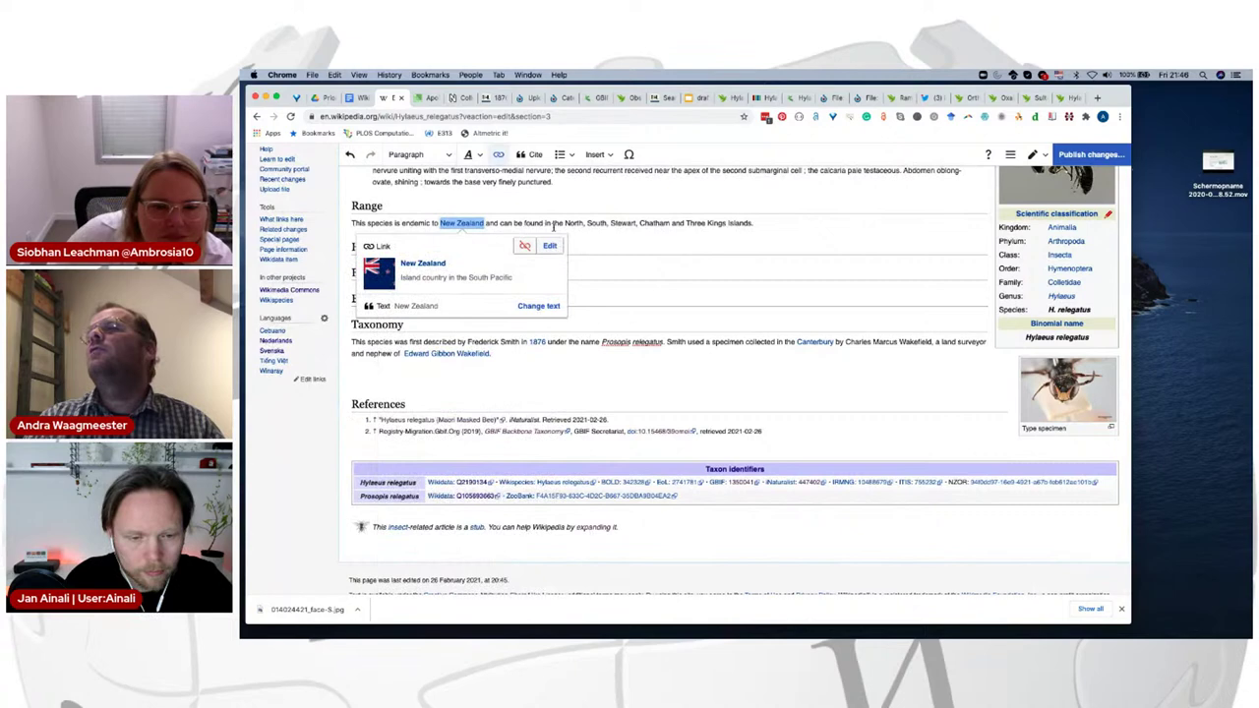
click(697, 237)
scroll(652, 259, up, 1)
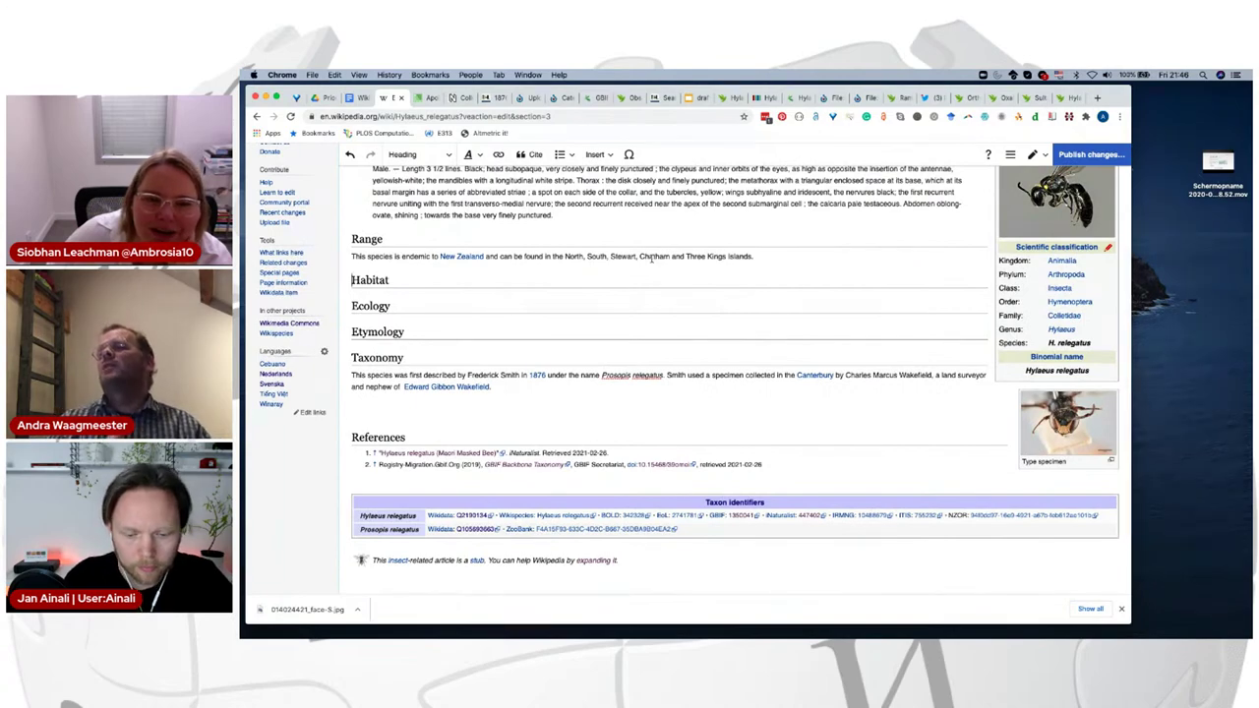
Step: Publish the new Range text with the default edit summary
scroll(670, 289, up, 5)
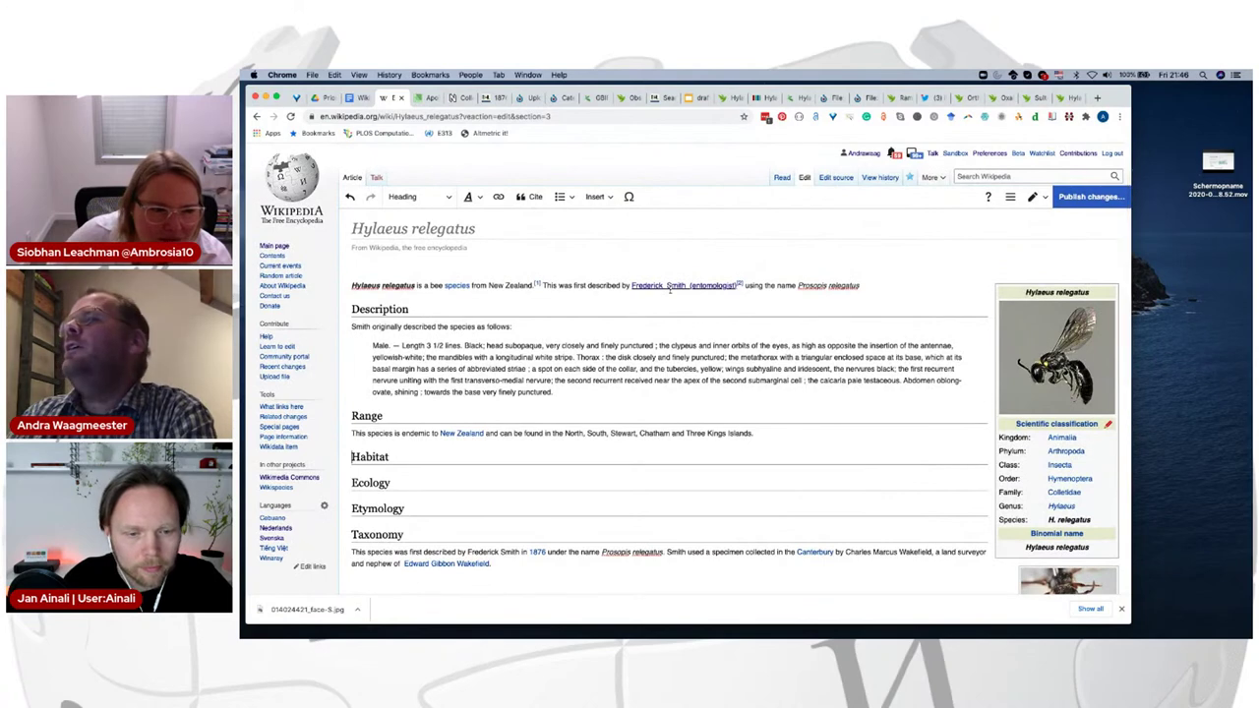
click(1088, 200)
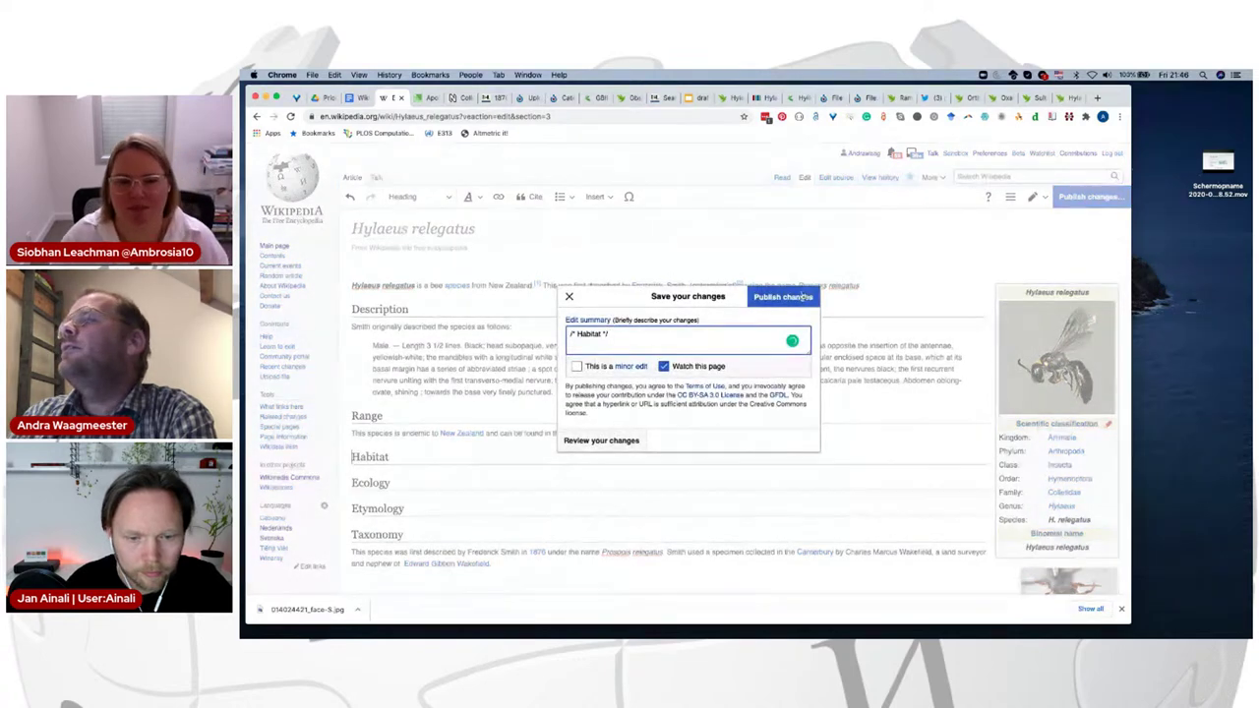
click(795, 297)
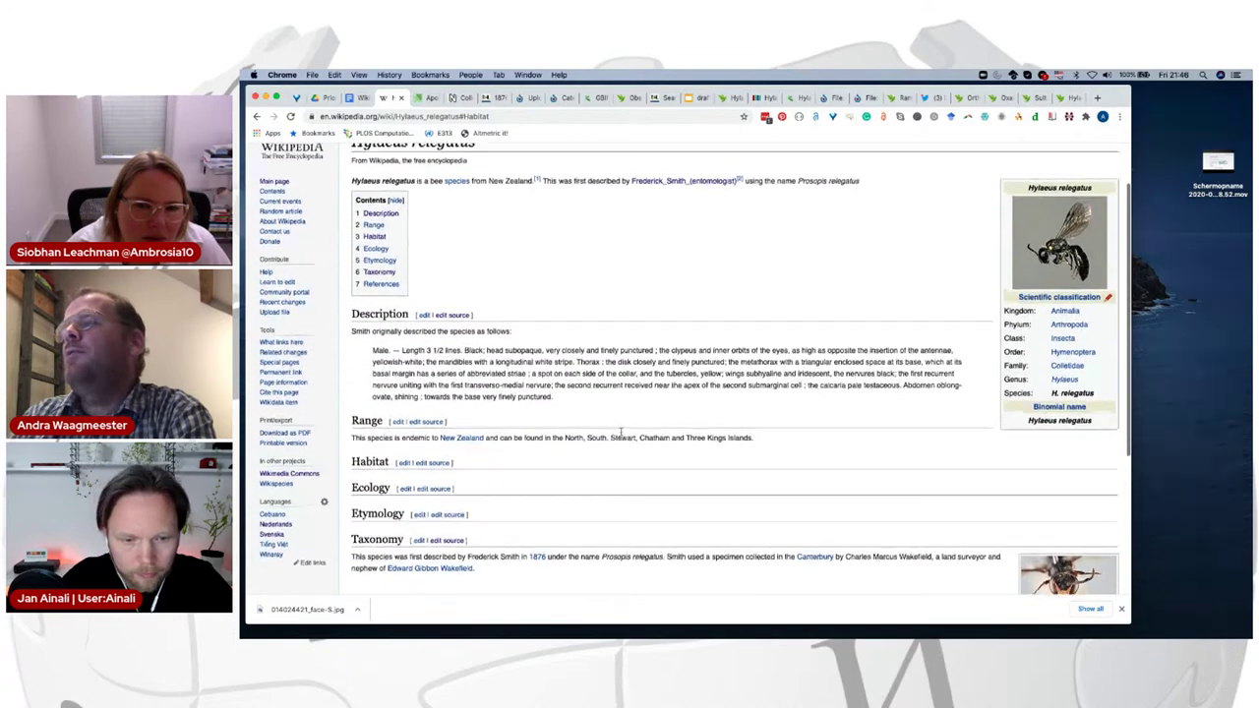
Step: Switch to the Google Docs notes and look through them for the links about the species' original author
scroll(620, 432, up, 2)
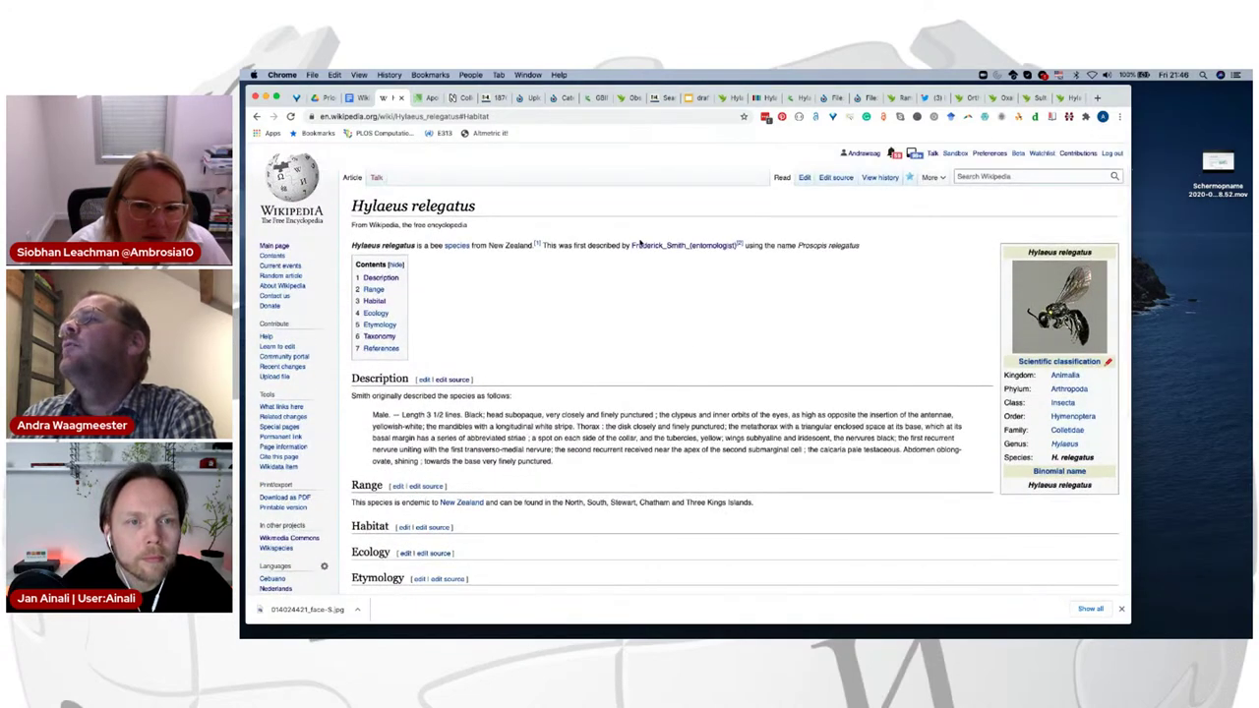
drag(632, 246, 693, 244)
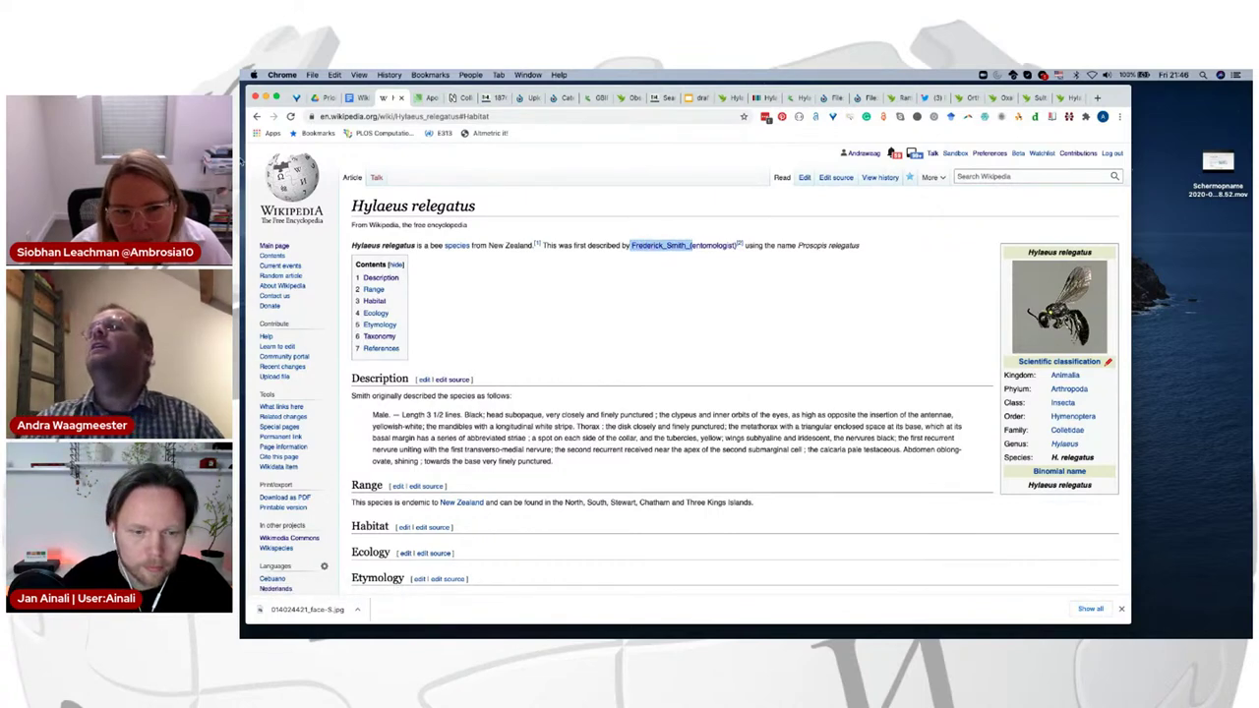
click(360, 98)
scroll(553, 404, down, 5)
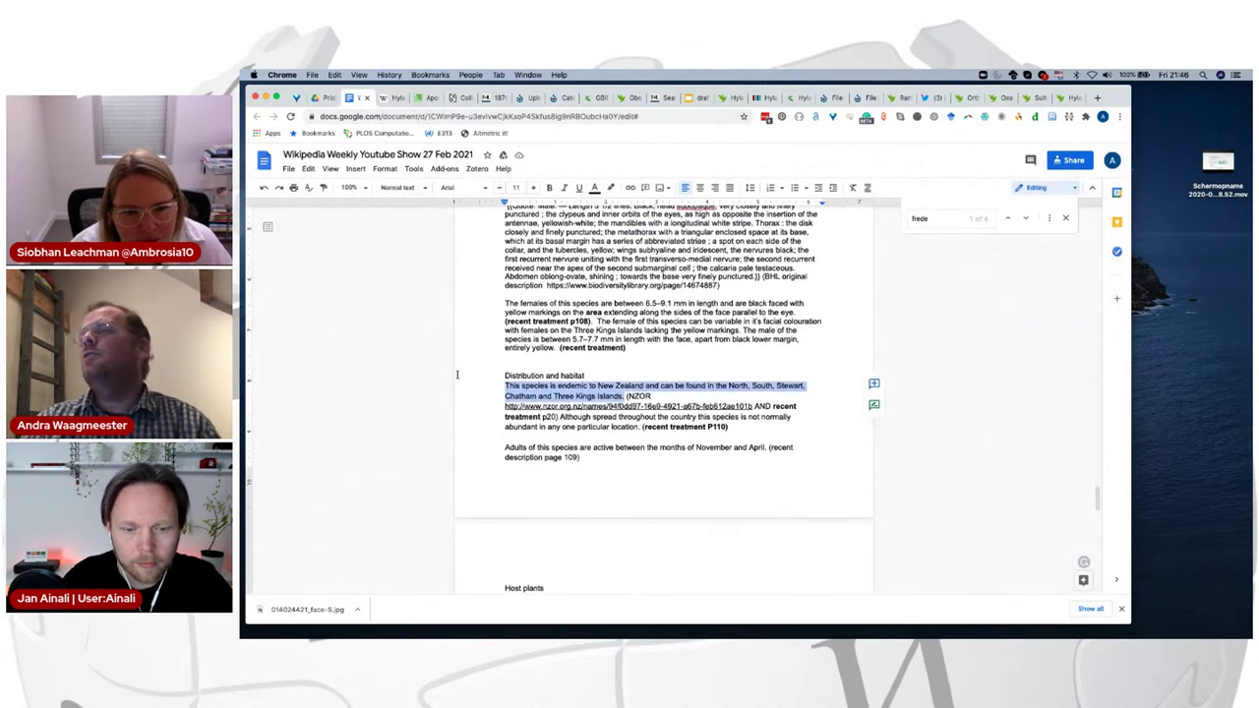
scroll(551, 406, down, 7)
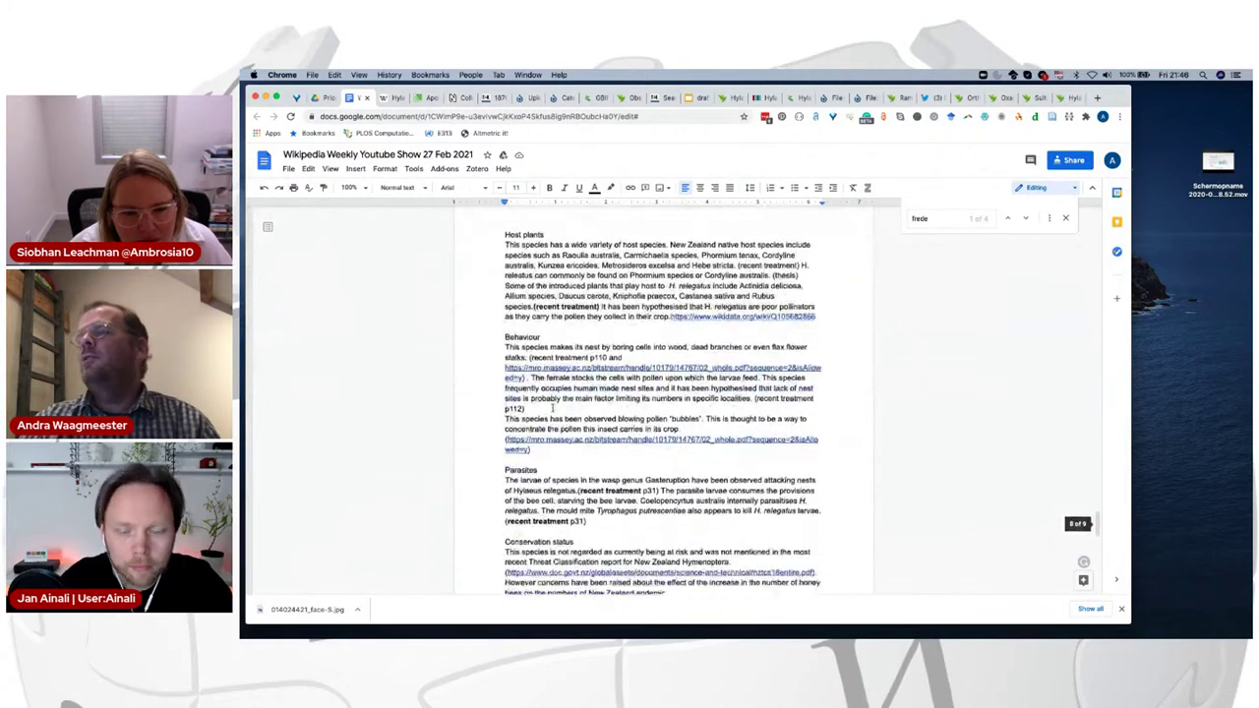
scroll(549, 407, down, 2)
key(Return)
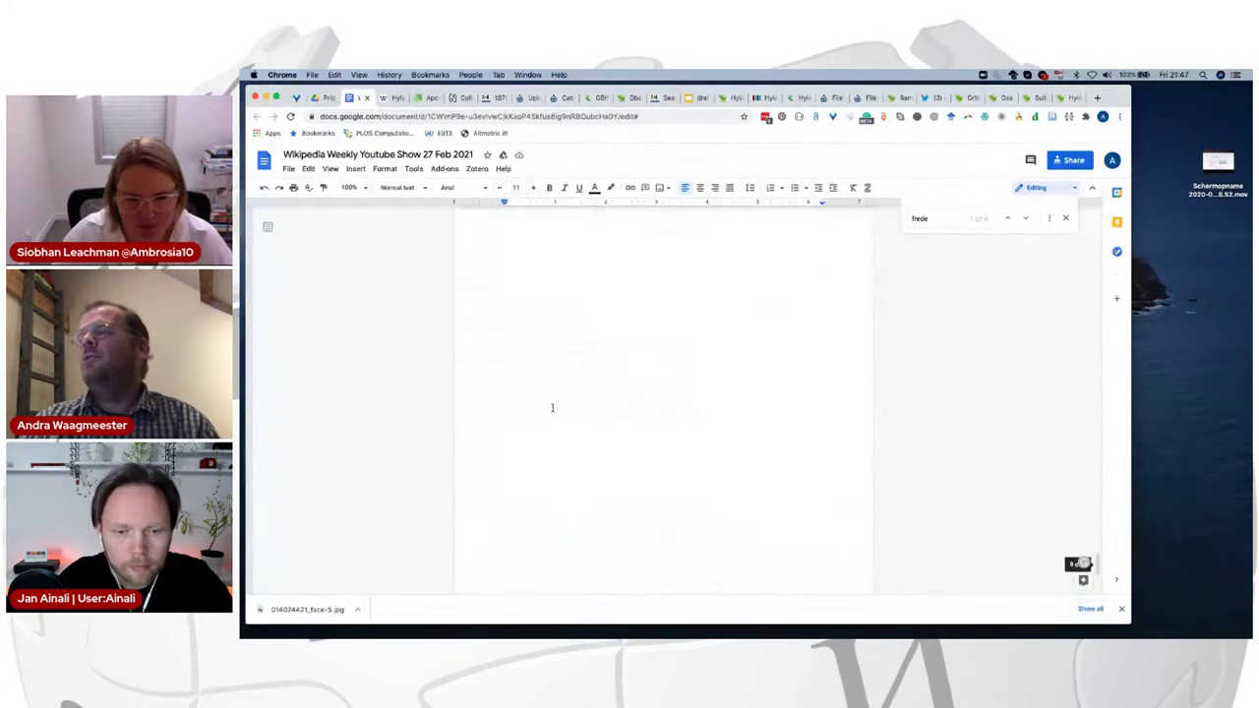
scroll(553, 409, up, 10)
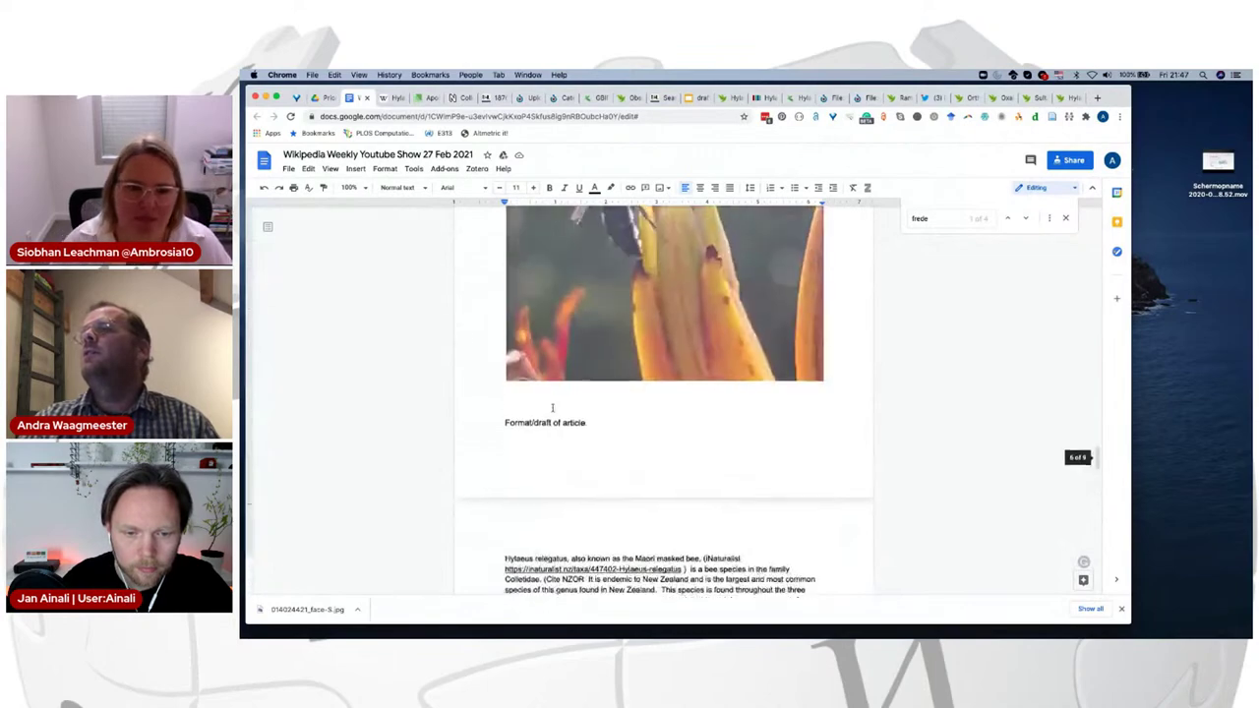
scroll(552, 407, down, 15)
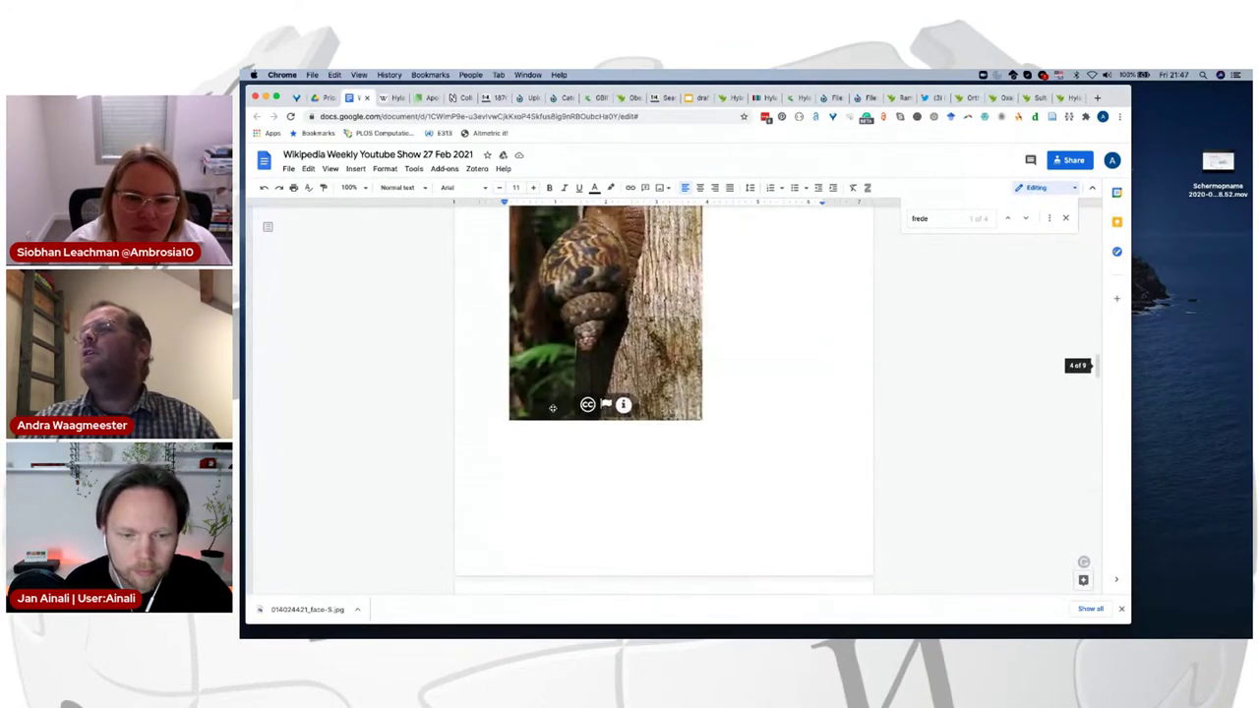
scroll(555, 409, up, 5)
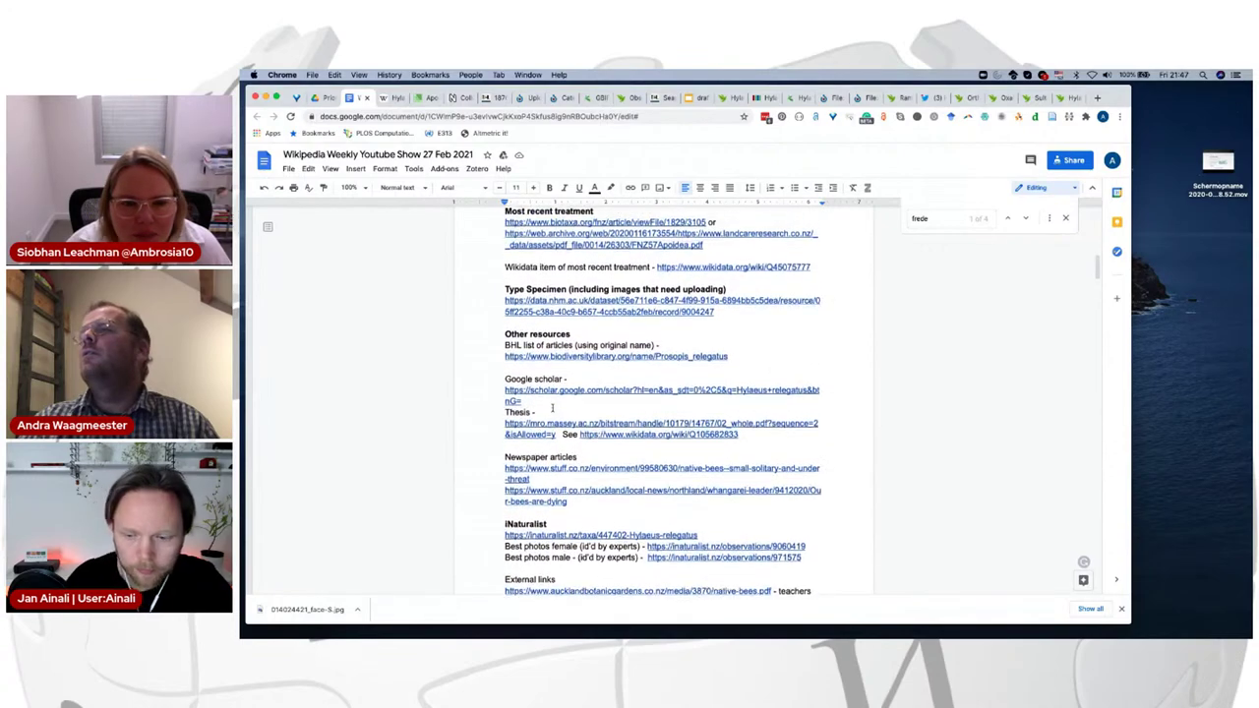
scroll(552, 407, up, 8)
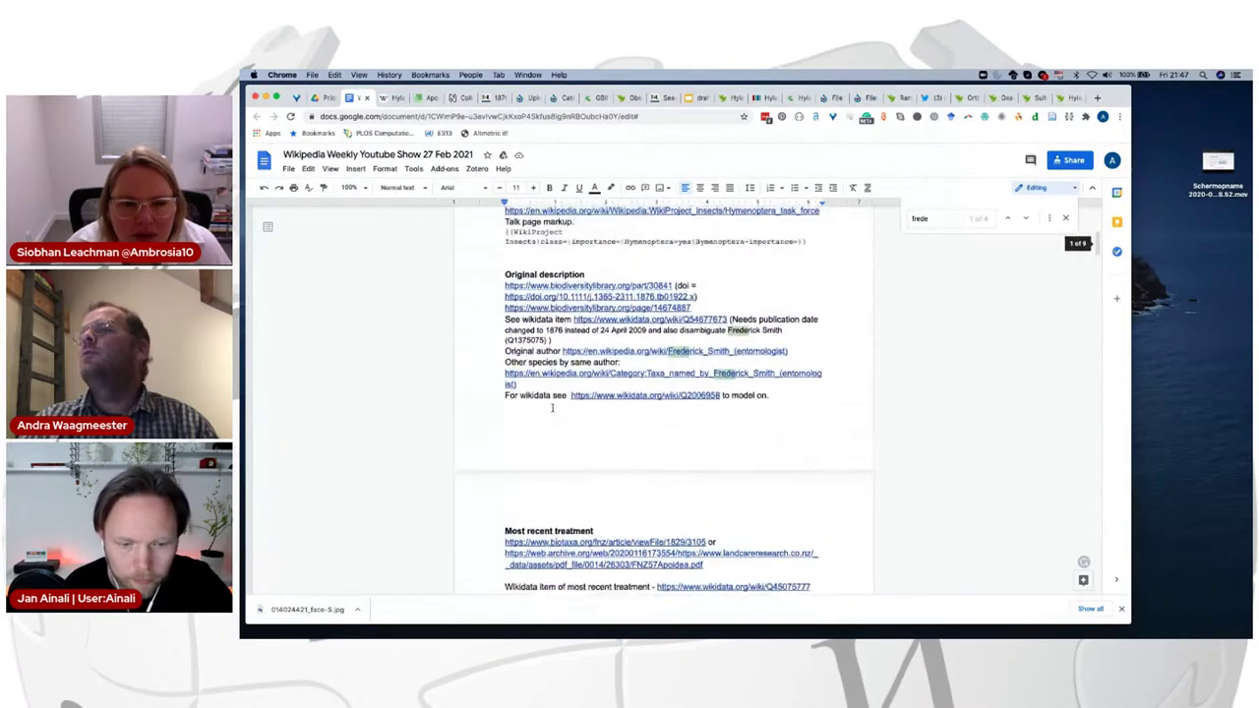
scroll(552, 407, up, 3)
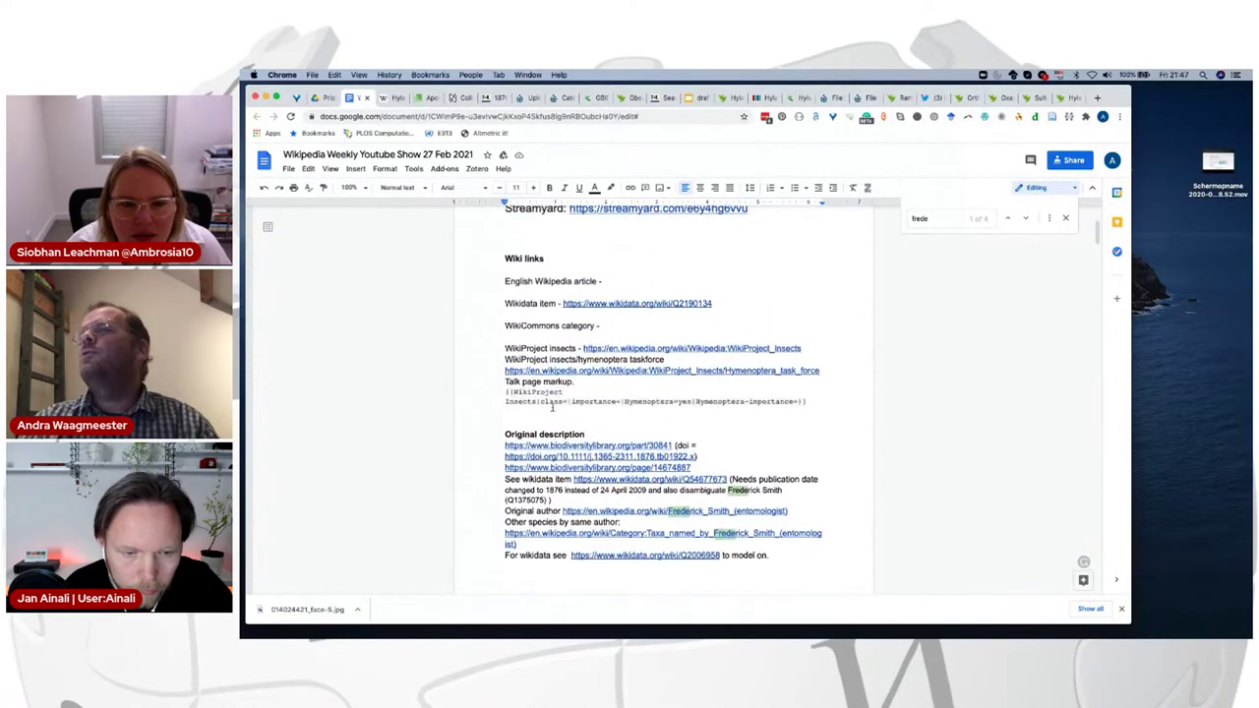
scroll(552, 406, up, 1)
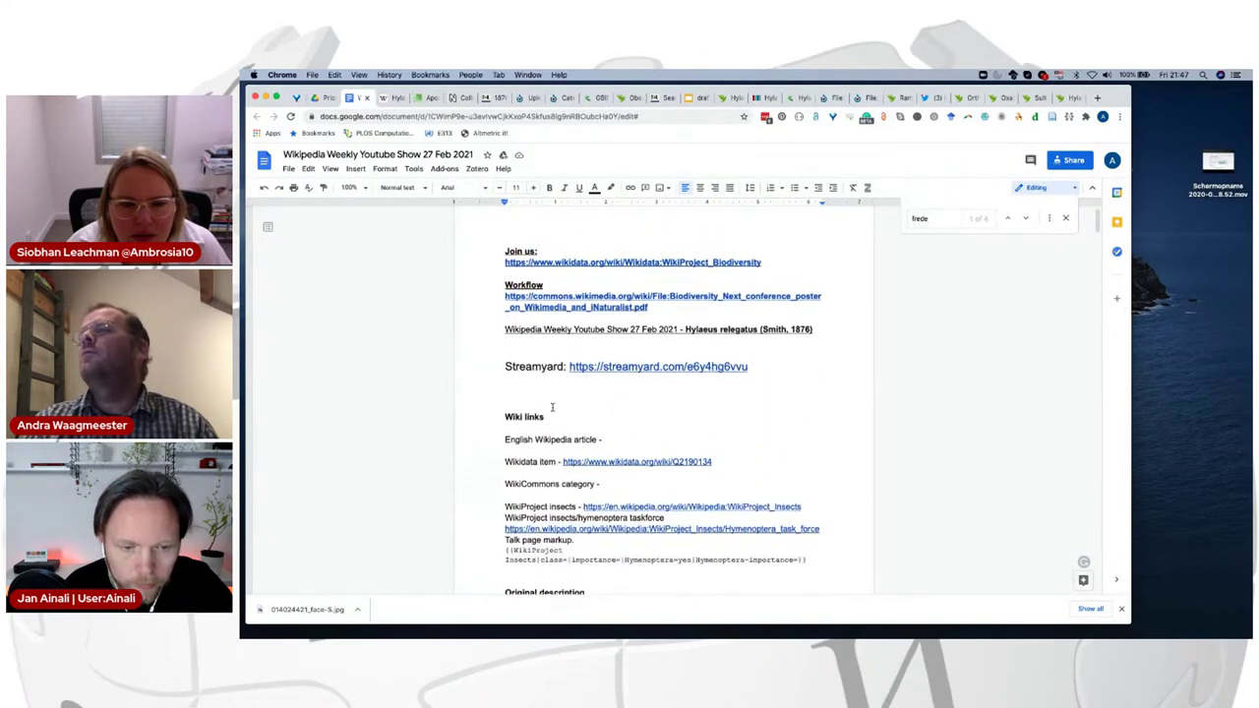
Step: Search the Google Docs notes for "taxon" and compare with the Wikipedia article's mention of the original author
key(super+f)
text(taxon)
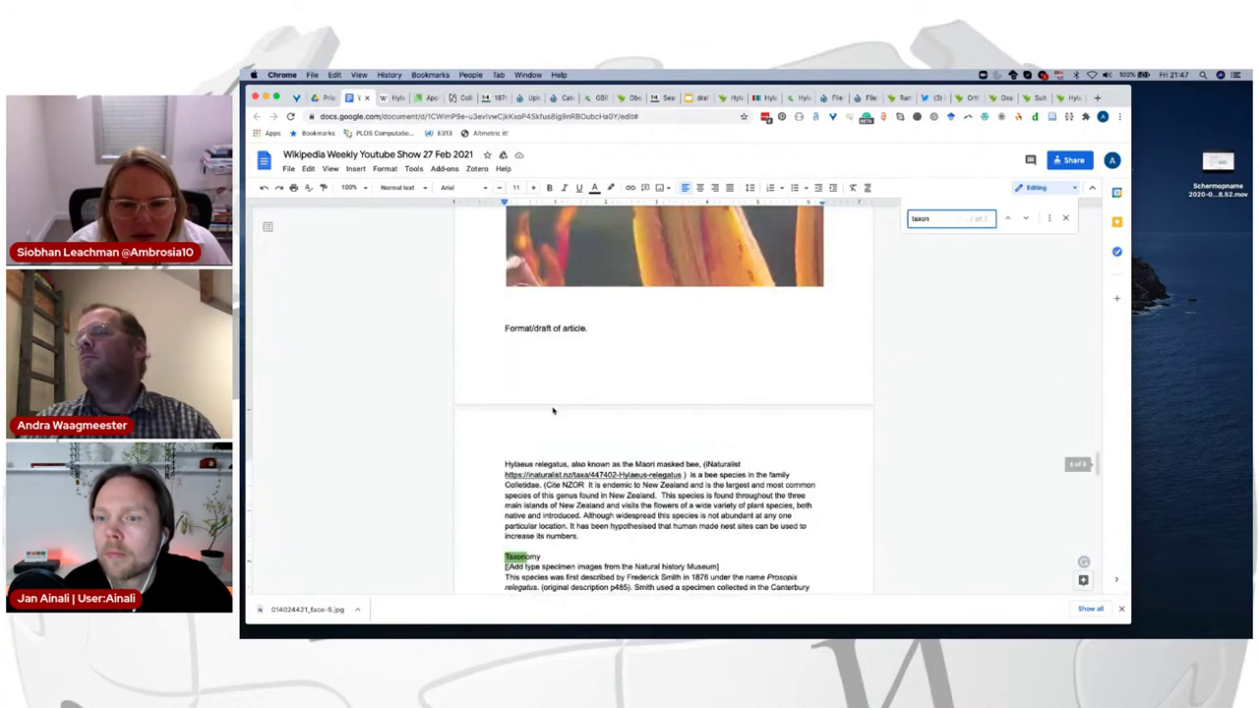
scroll(653, 243, up, 1)
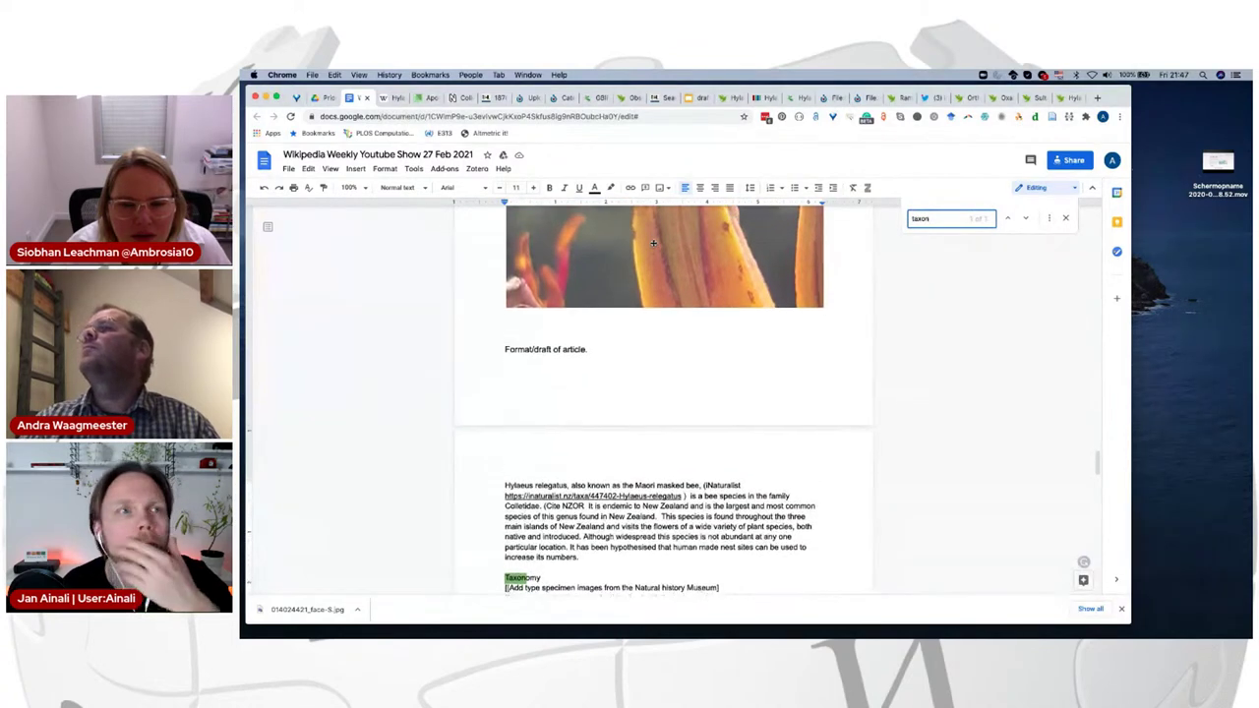
click(386, 99)
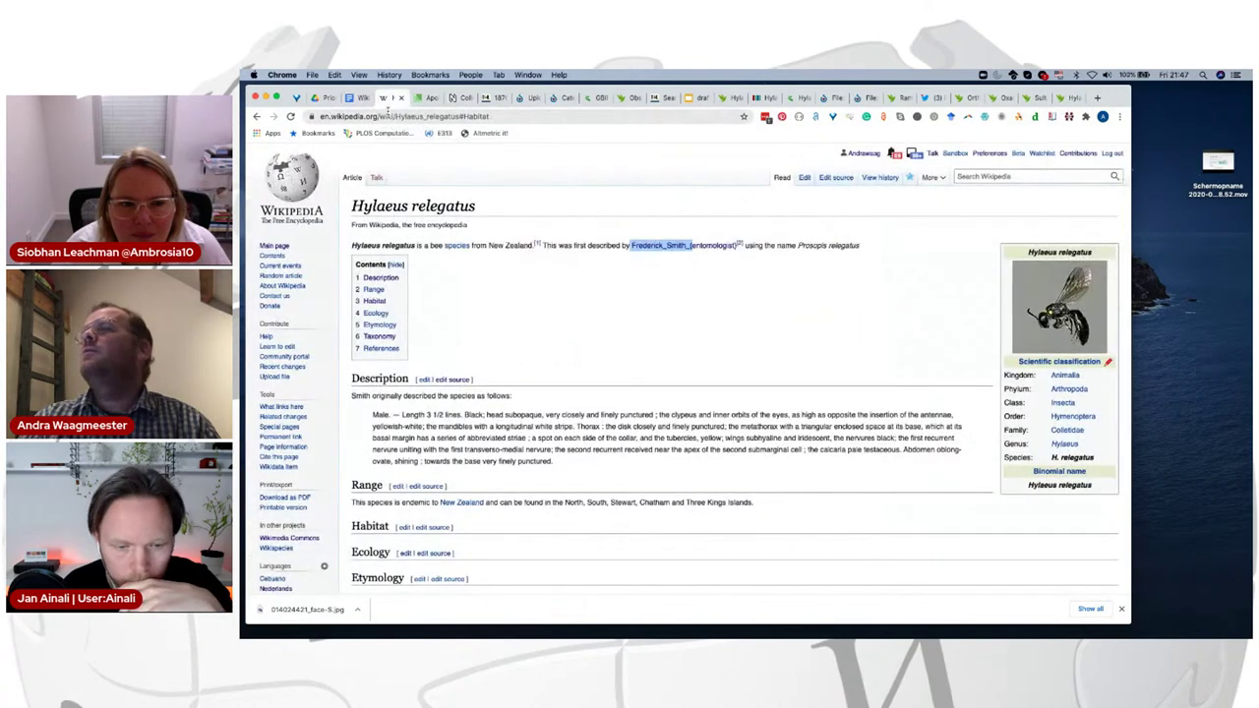
click(357, 98)
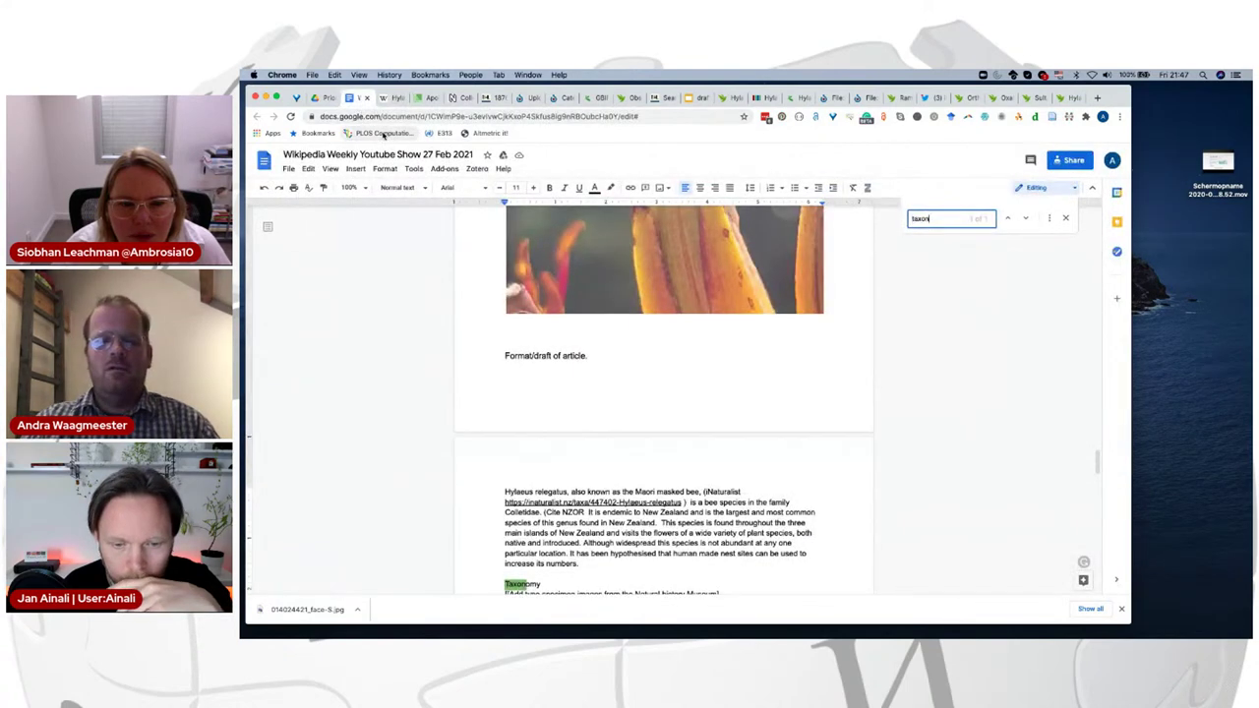
Step: Search the notes for "freder" and open the linked Wikipedia category under "Other species by same author"
text(freder)
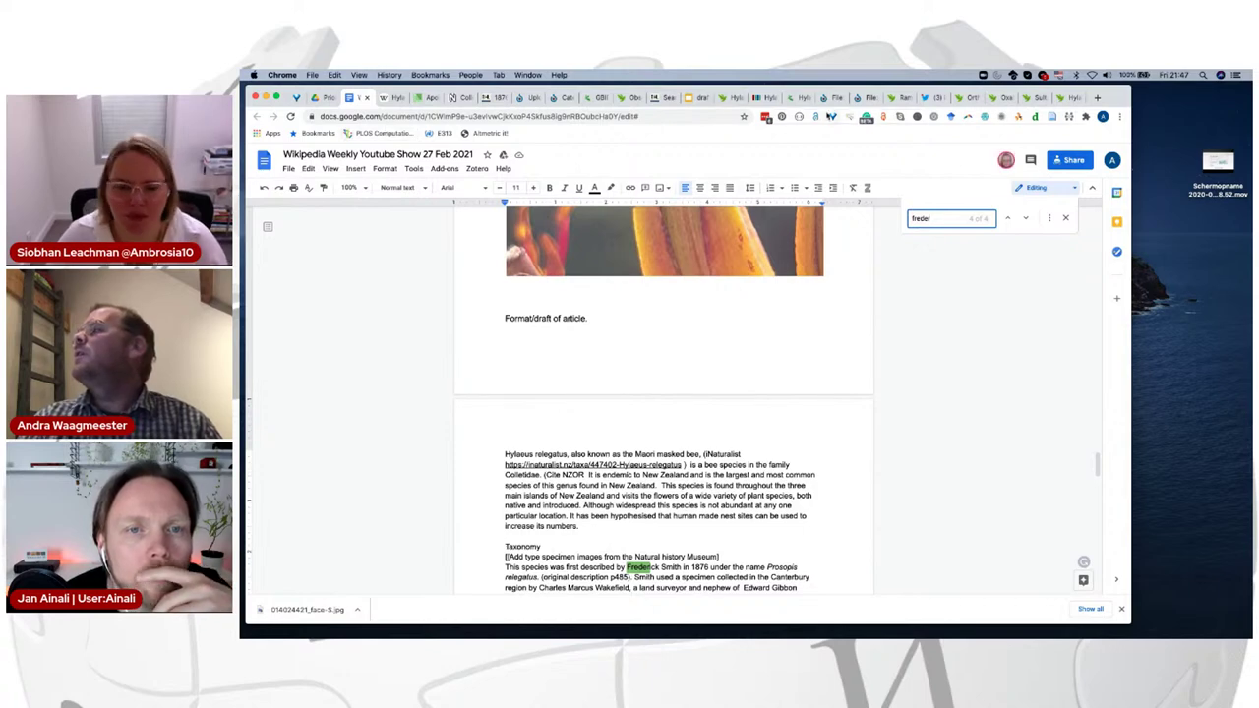
click(1007, 219)
click(1006, 220)
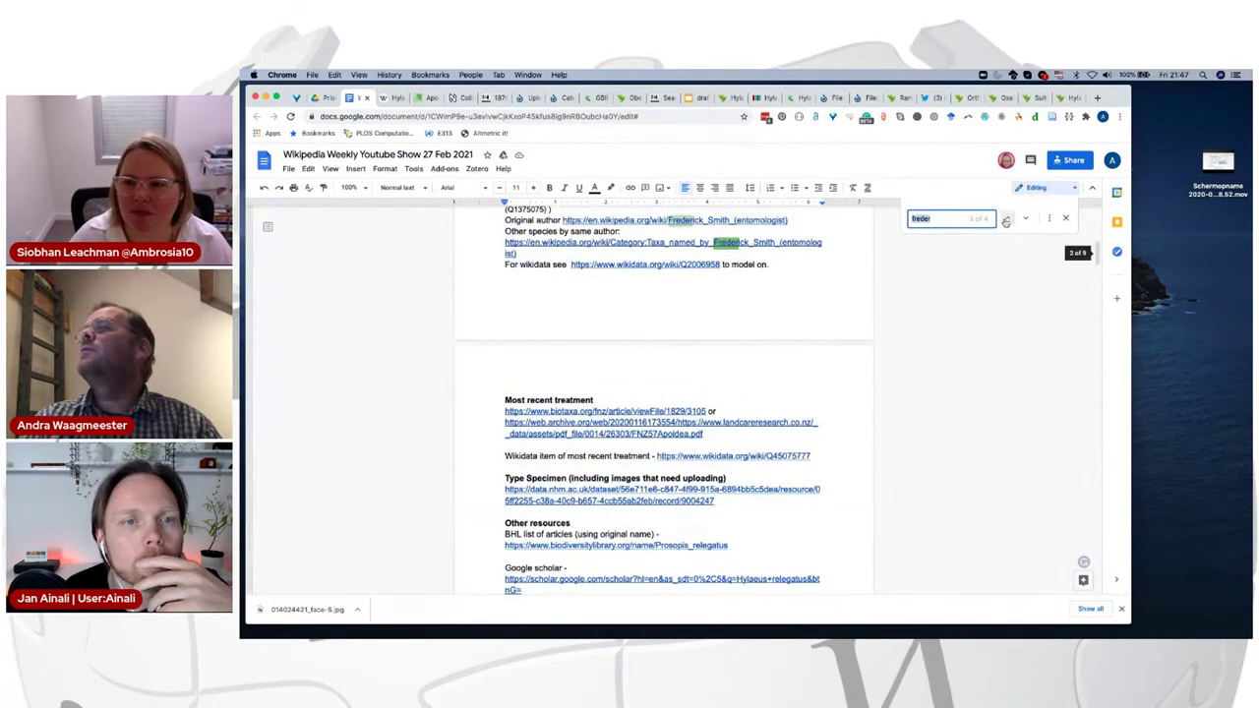
right_click(517, 244)
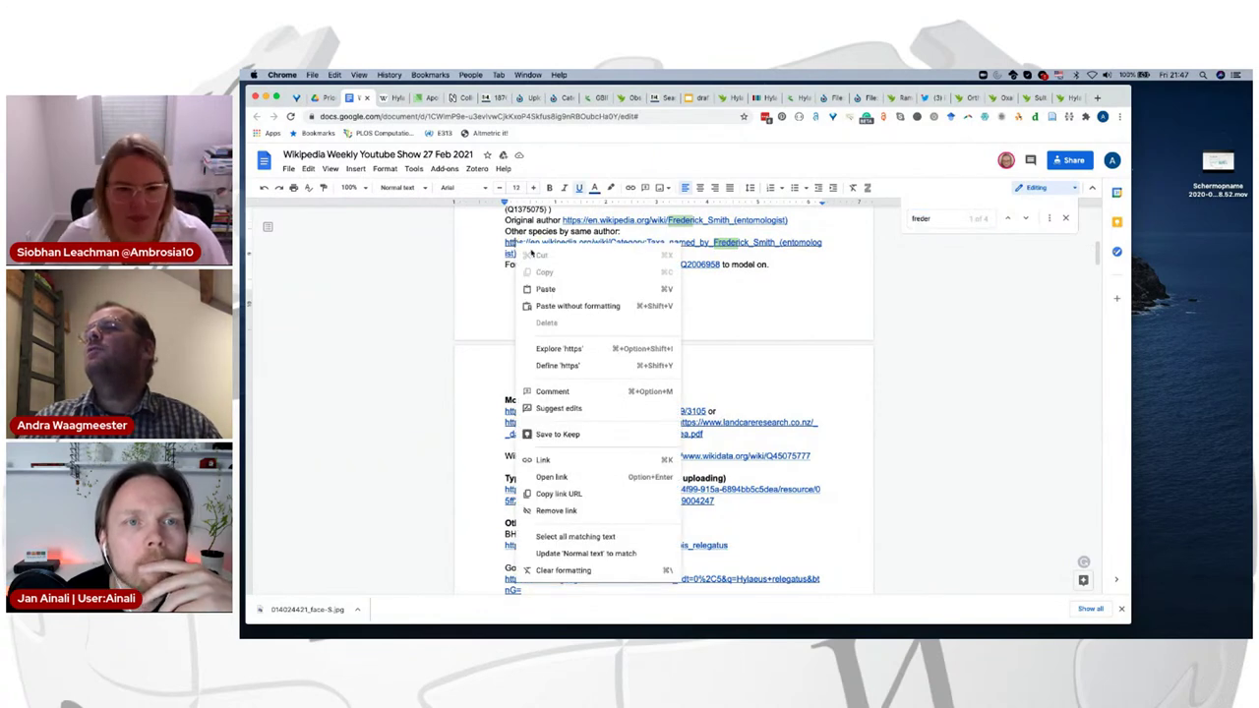
click(578, 244)
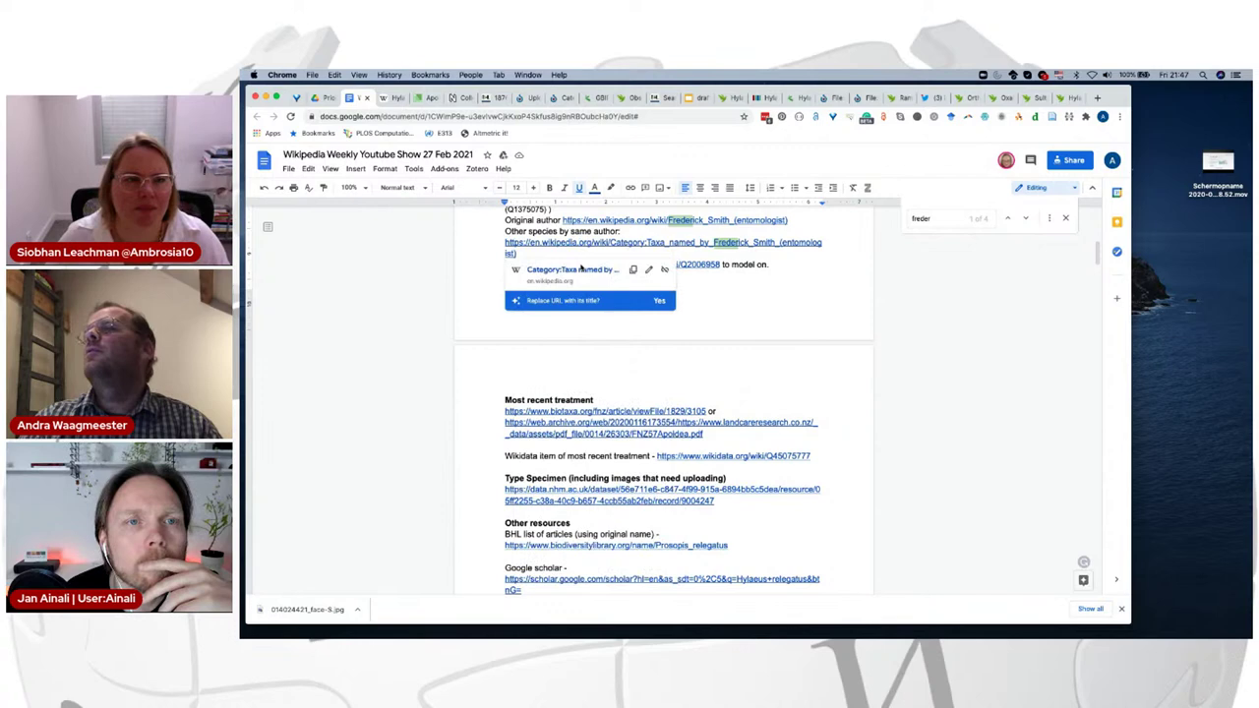
click(579, 271)
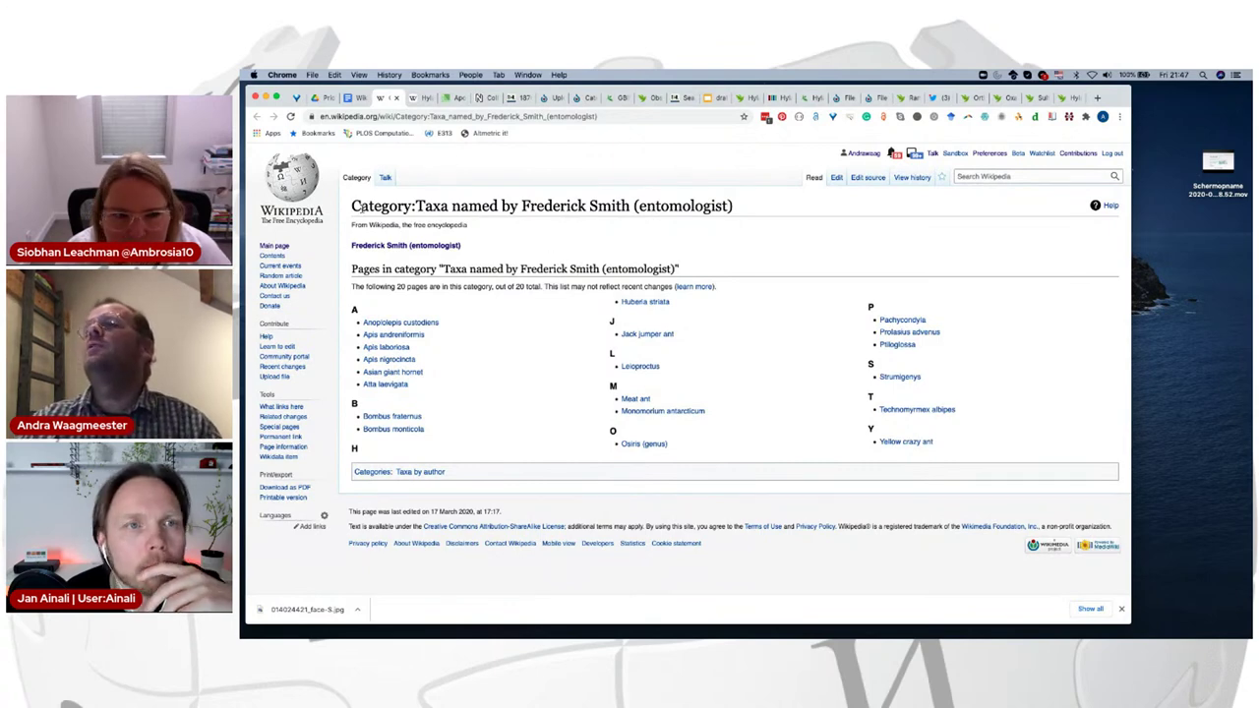
Step: Copy the full title of the category page and open the whole Hylaeus relegatus article for source editing
drag(351, 206, 752, 219)
key(super+c)
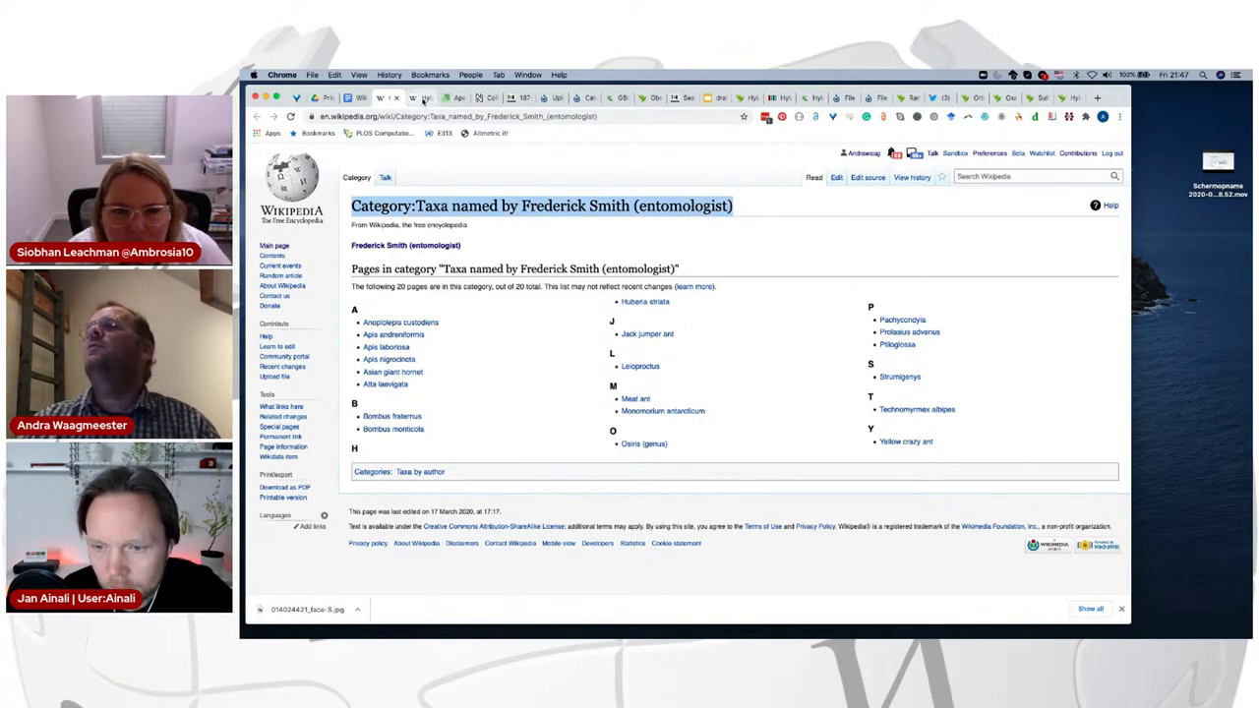
click(415, 97)
scroll(443, 387, down, 10)
scroll(443, 387, up, 10)
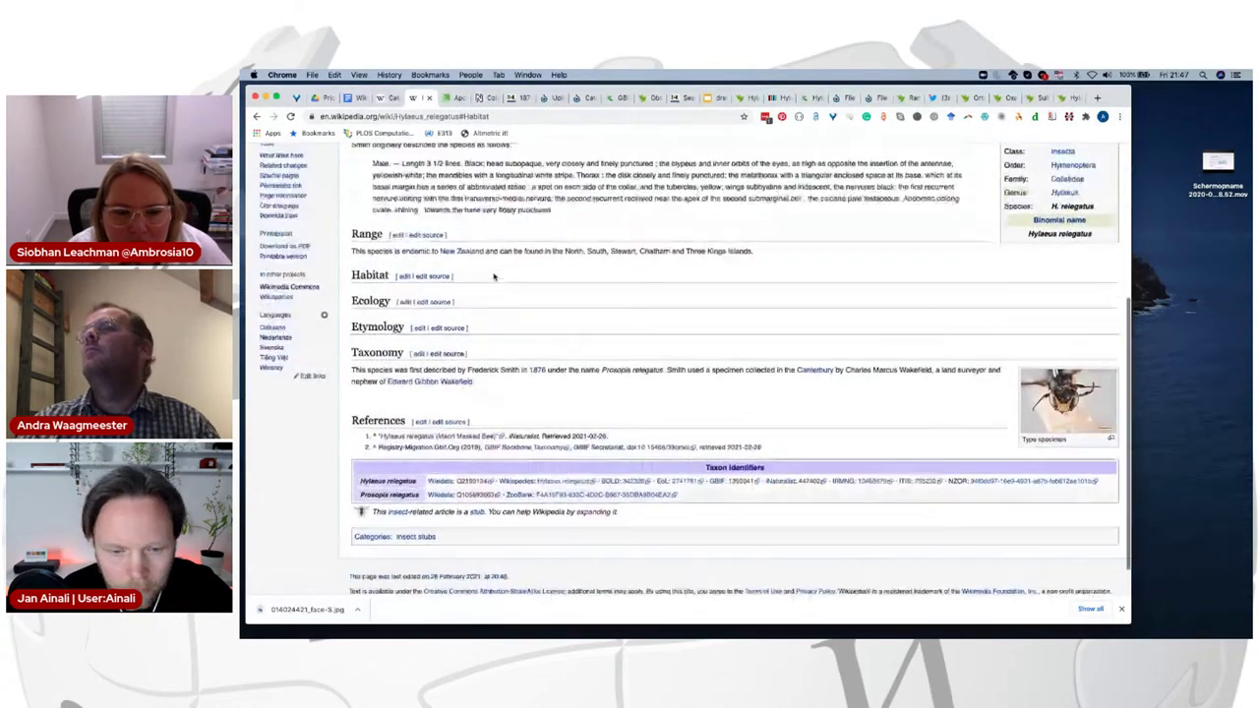
click(837, 181)
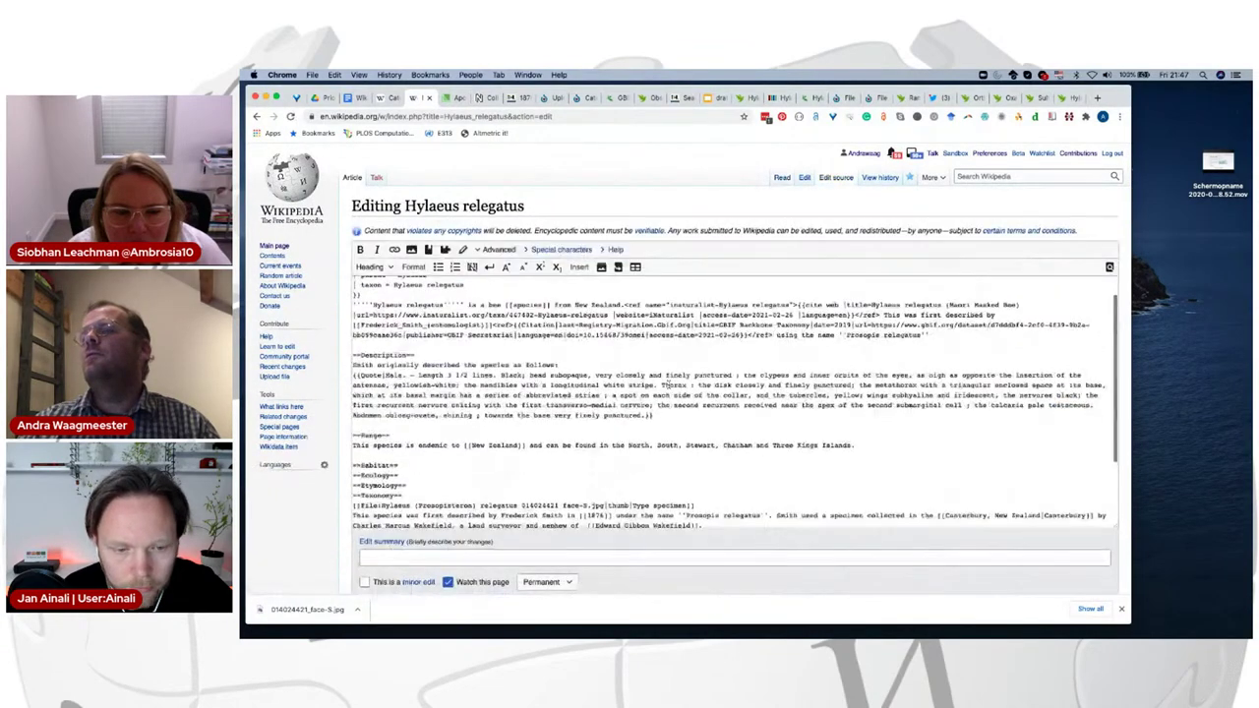
scroll(462, 448, down, 5)
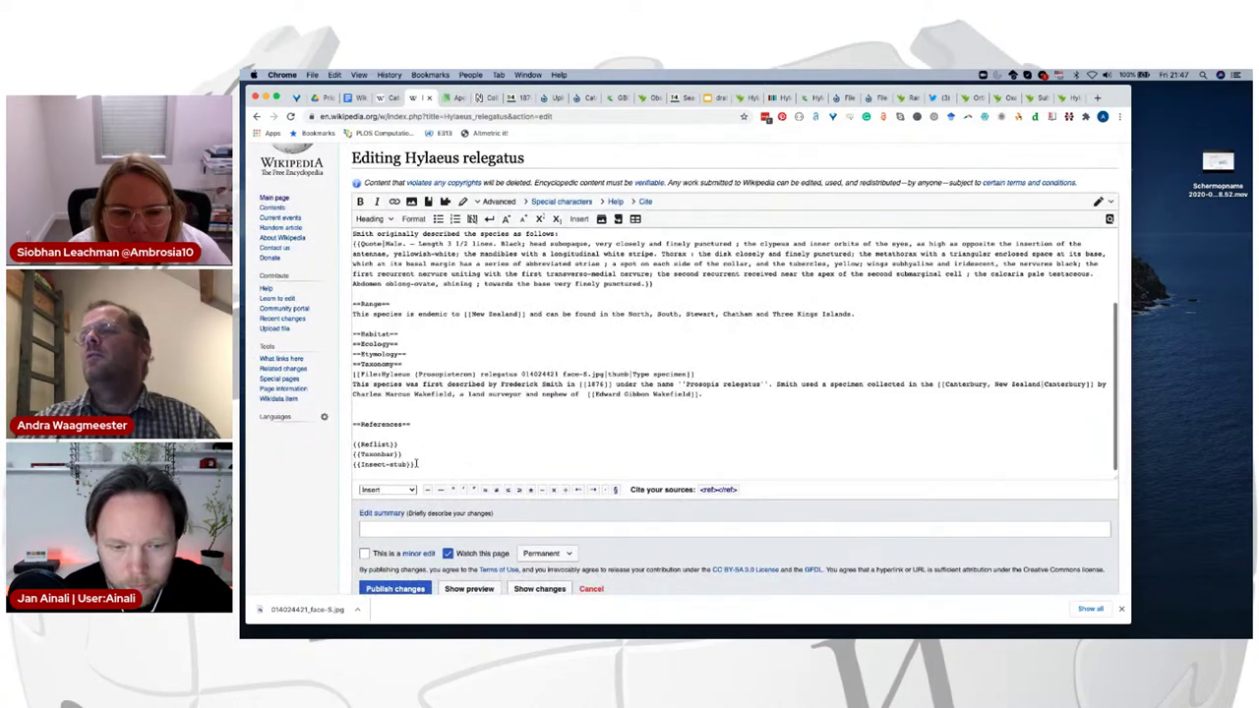
Step: Add a category link below the Insect-stub template using the copied title "Category:Taxa named by Frederick Smith (entomologist)"
click(419, 465)
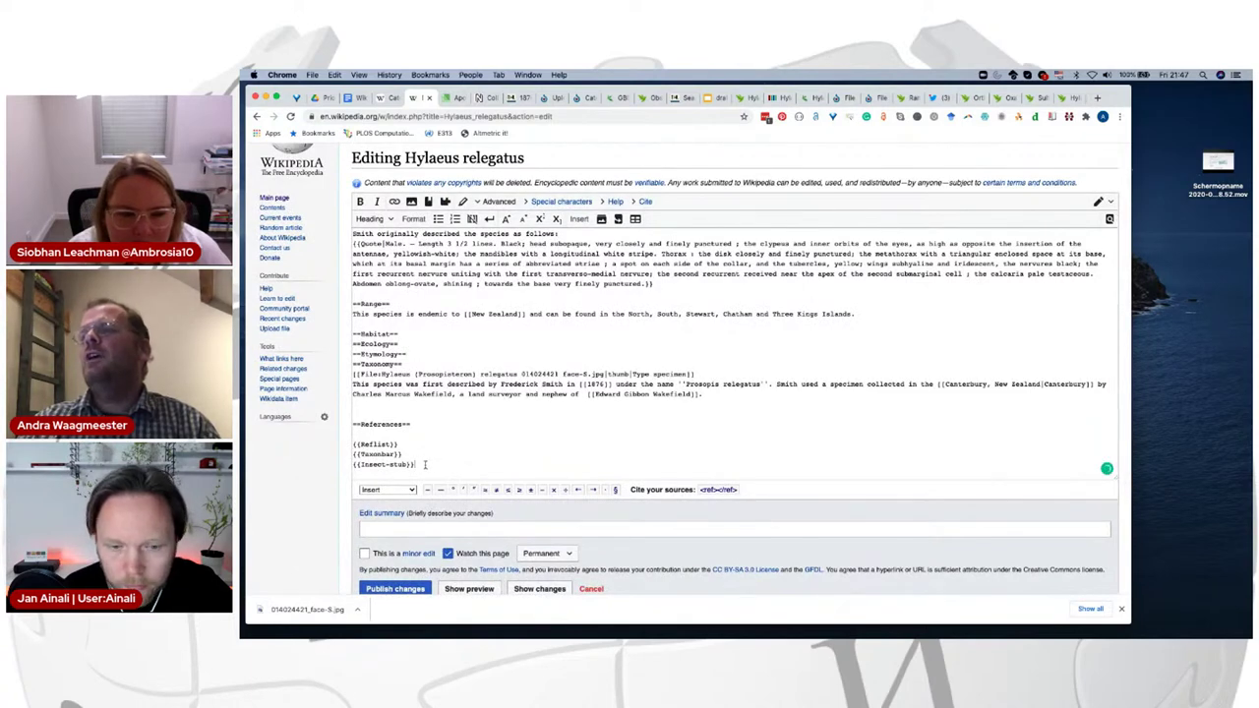
key(Return)
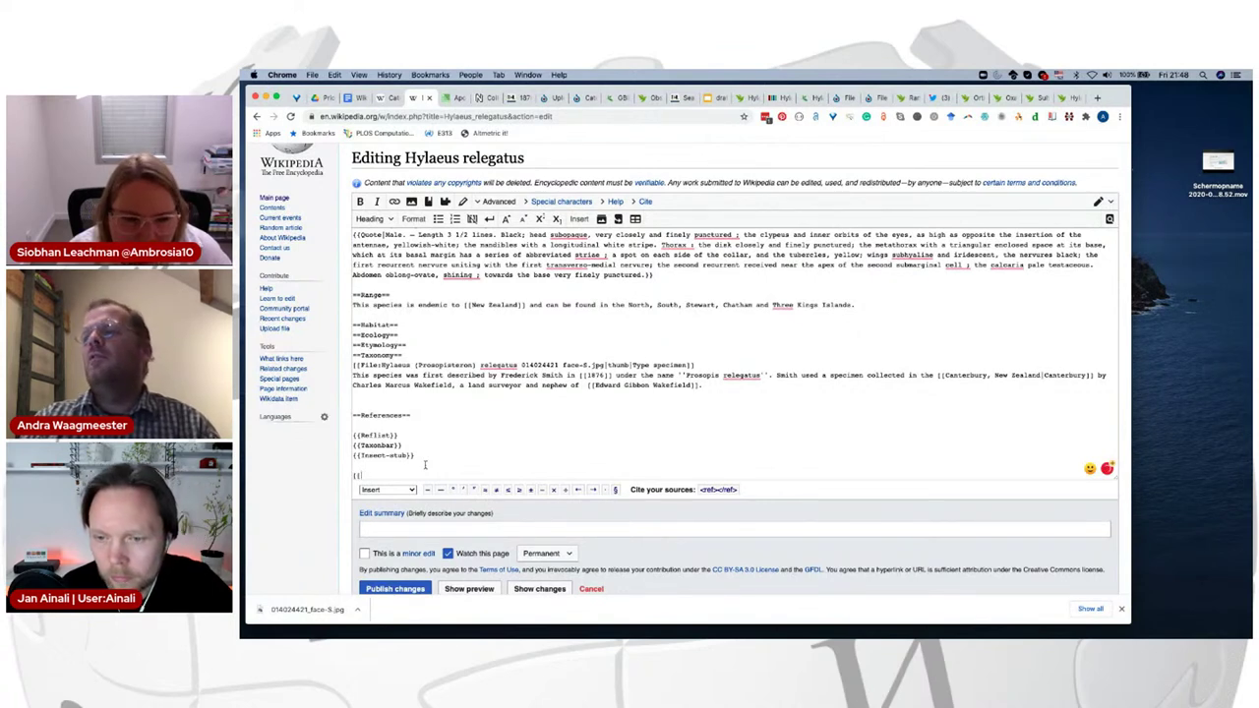
text(a)
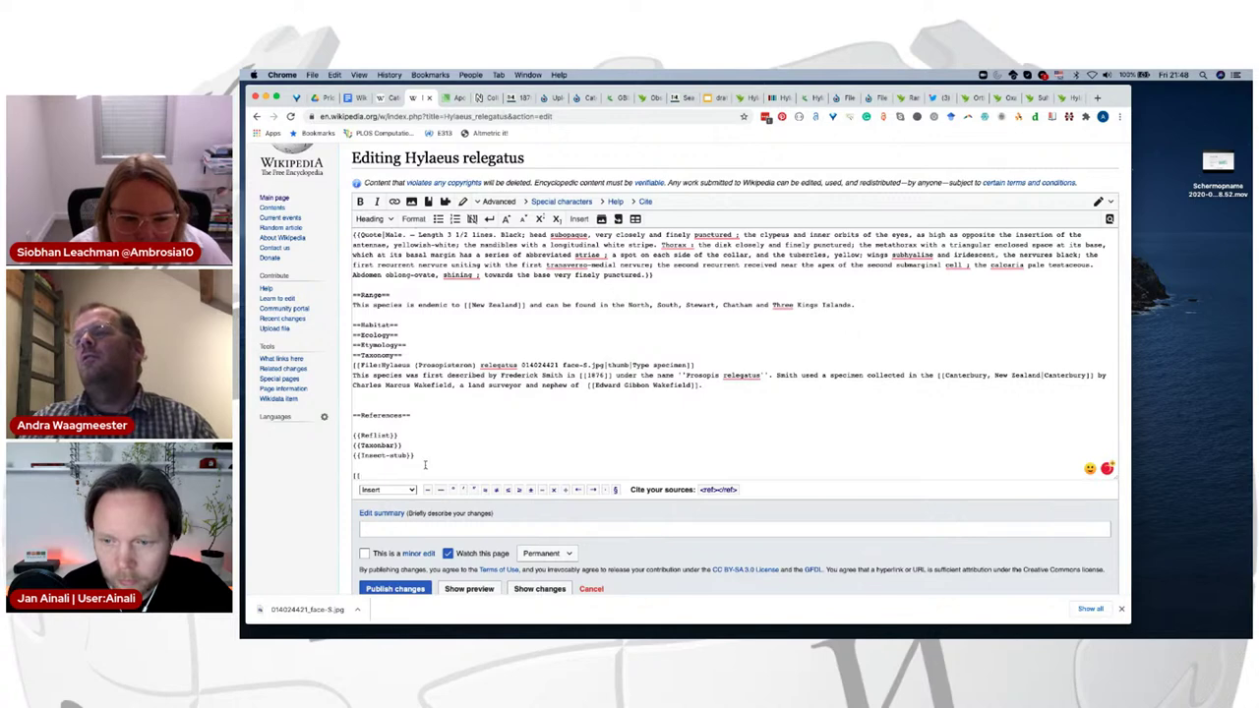
text(tegory:)
key(super+v)
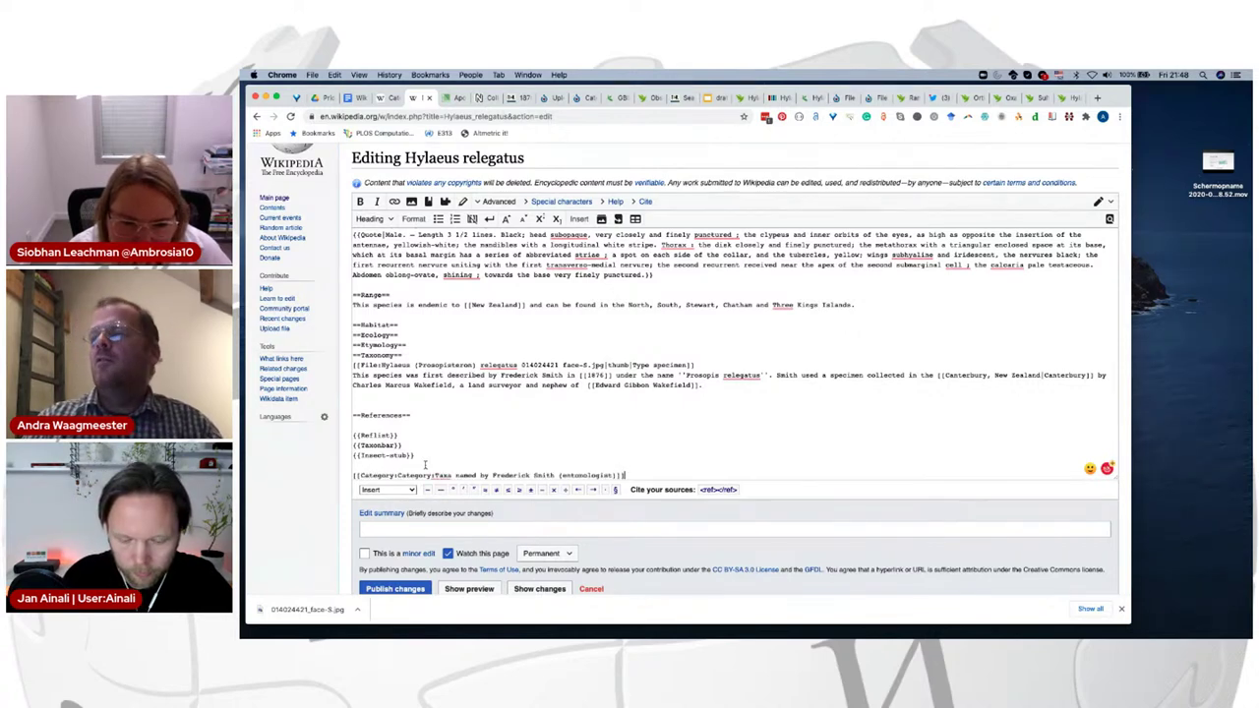
Step: Remove the duplicated "Category:" prefix from the new category link and publish the changes with an empty edit summary
scroll(424, 439, down, 1)
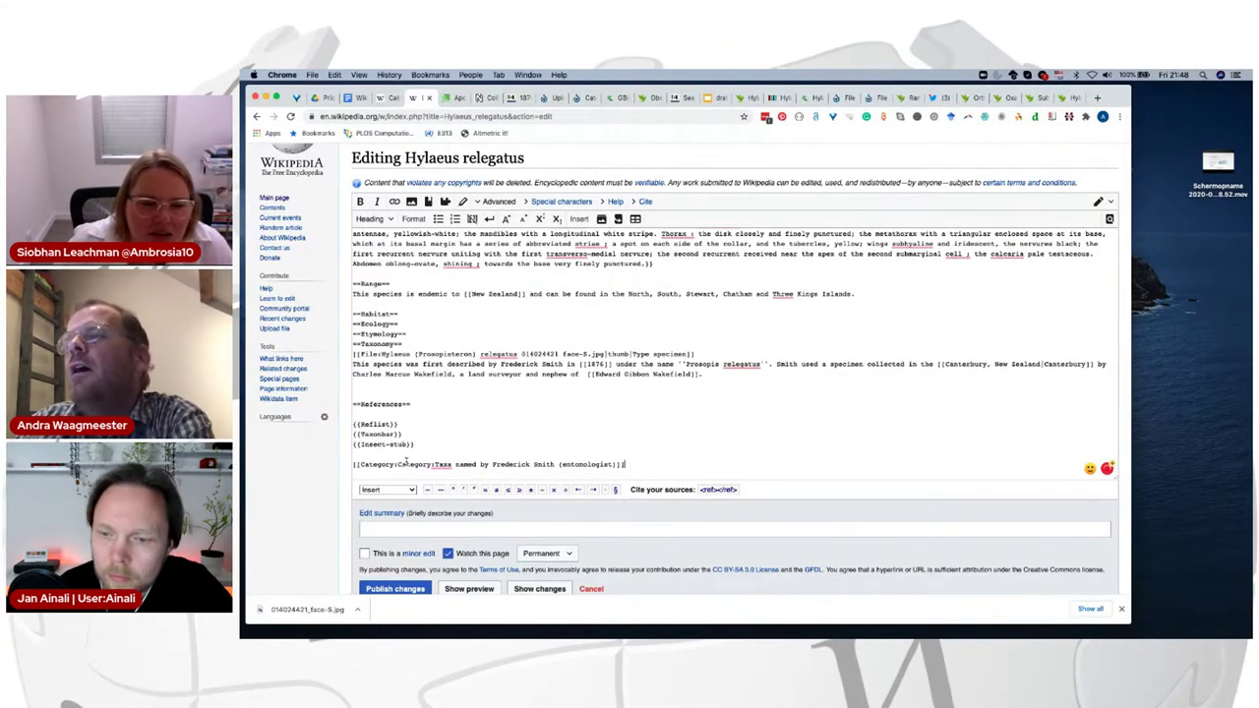
key(BackSpace)
key(BackSpace)
key(BackSpace)
key(BackSpace)
key(BackSpace)
key(BackSpace)
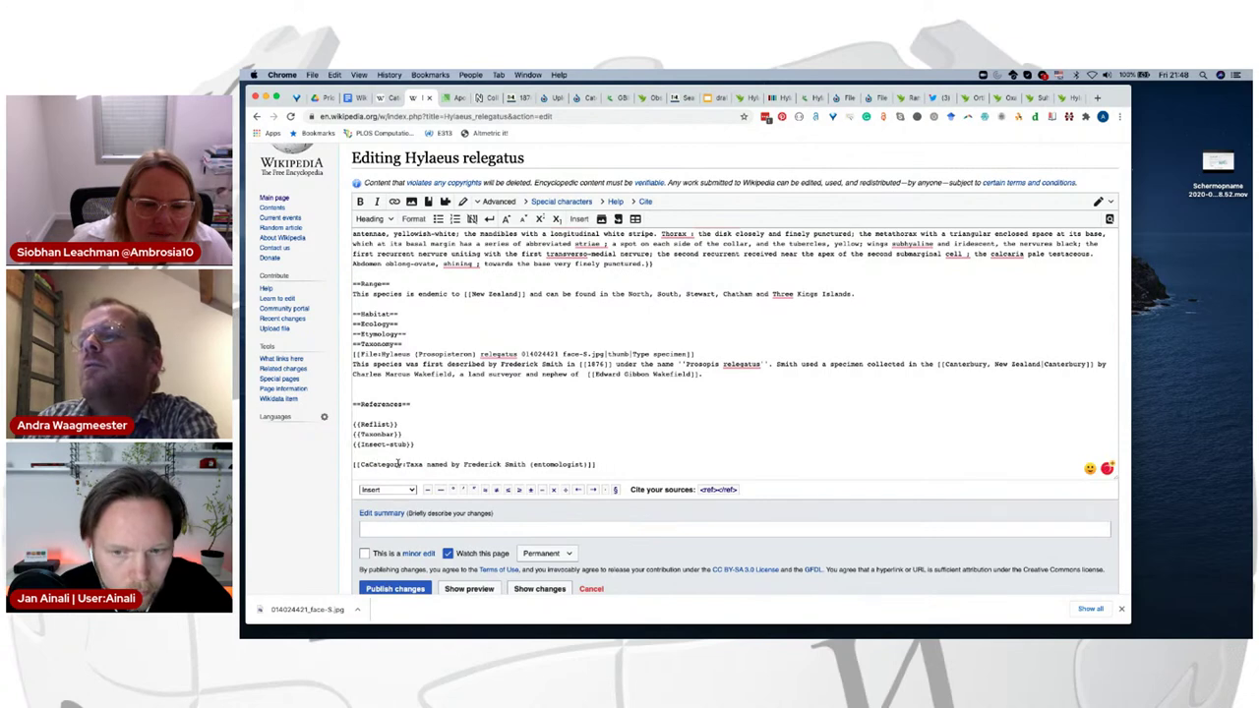
click(386, 589)
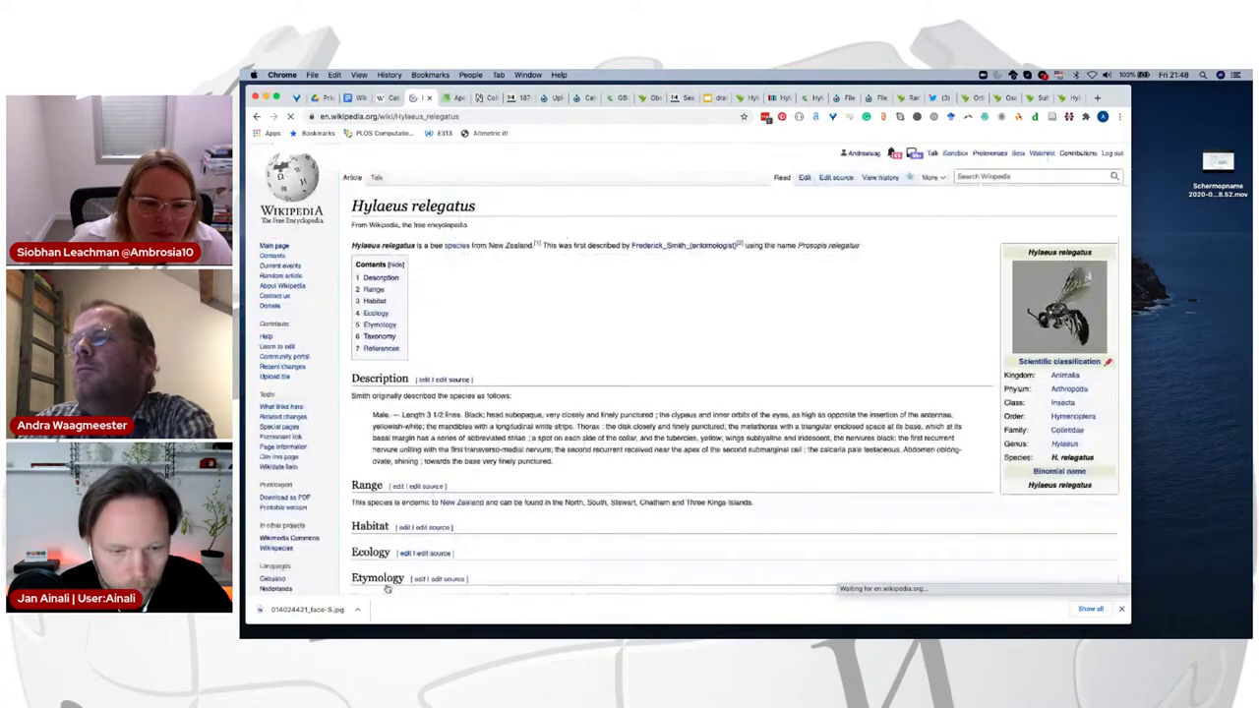
Step: Check the article's category listing, view the Frederick Smith taxa category page, and return to the Hylaeus relegatus article
scroll(394, 571, down, 10)
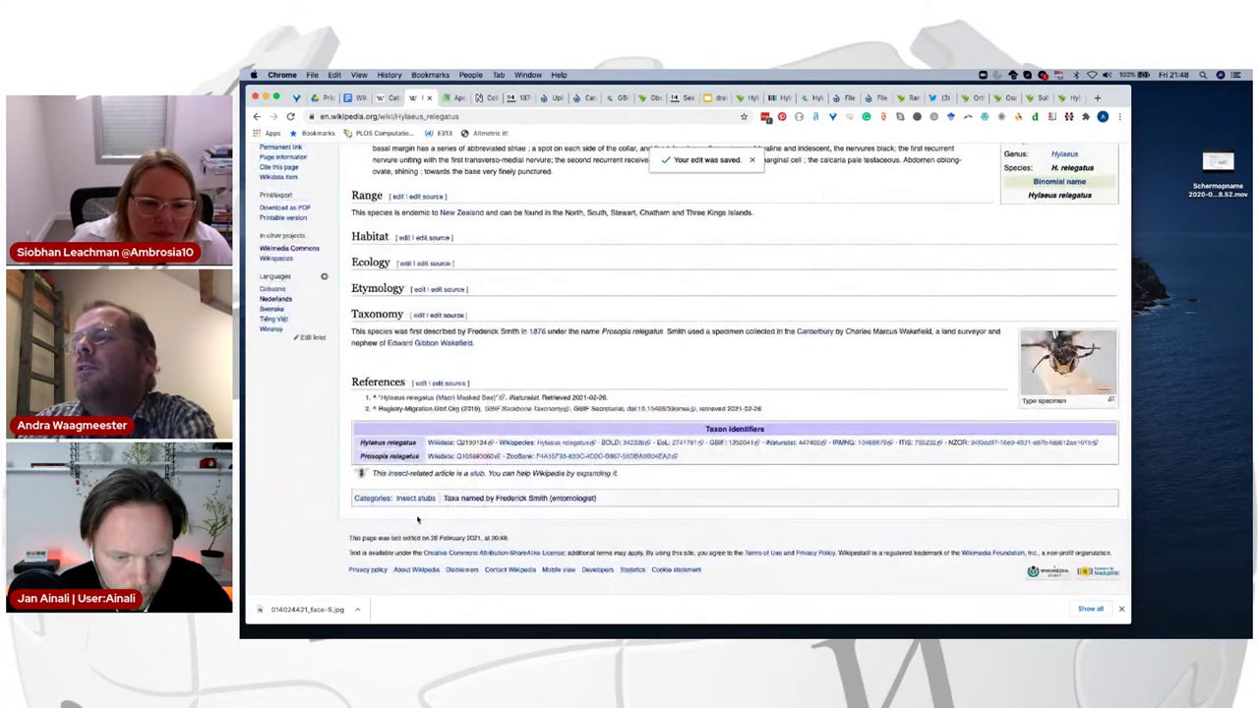
click(470, 500)
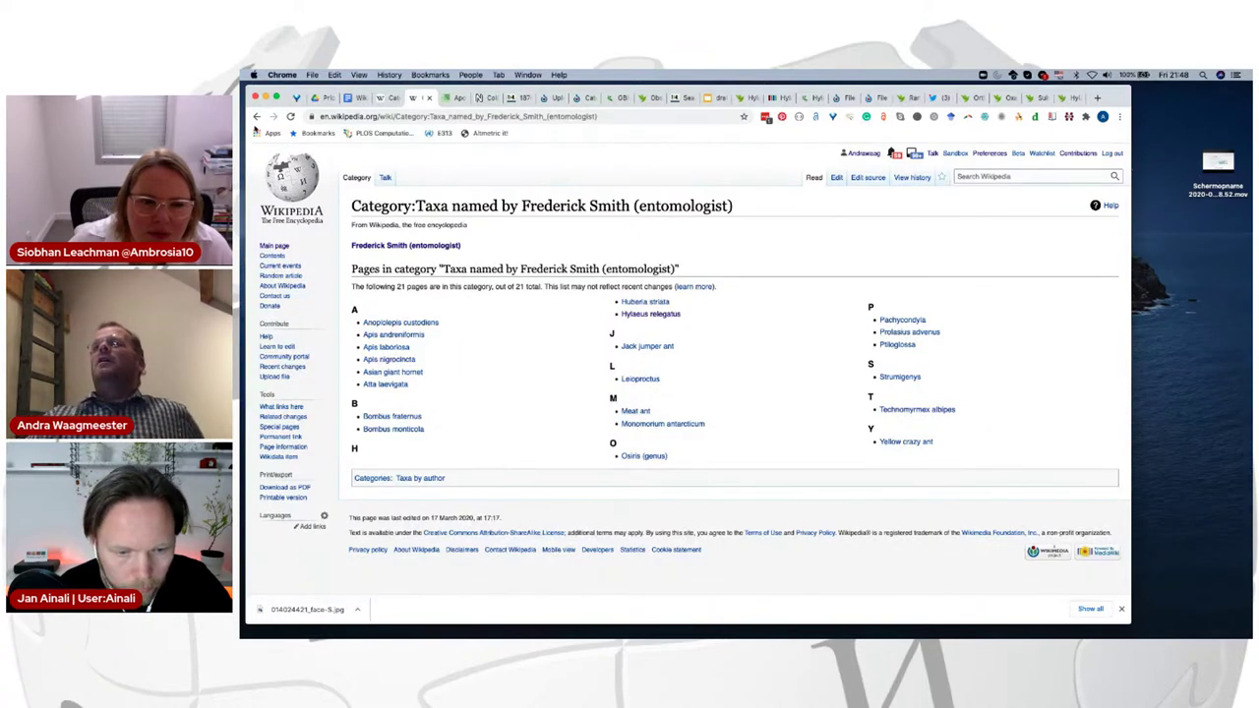
click(257, 117)
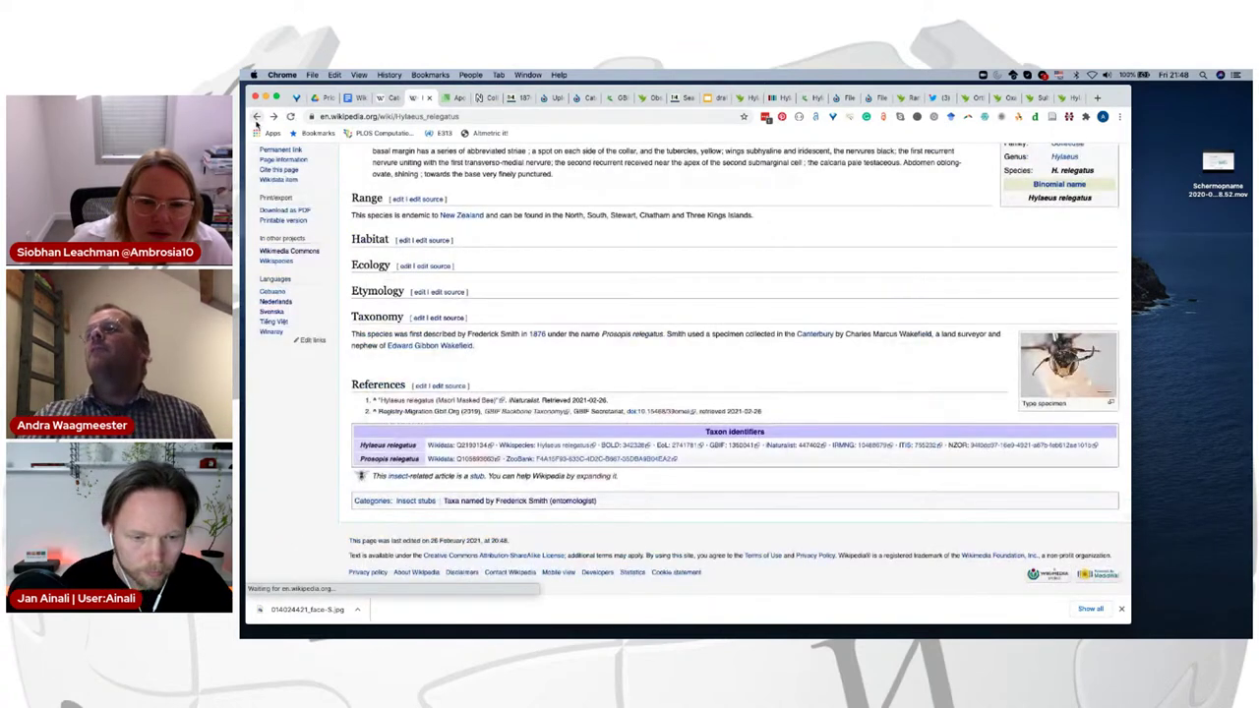
scroll(360, 288, up, 3)
scroll(360, 289, up, 2)
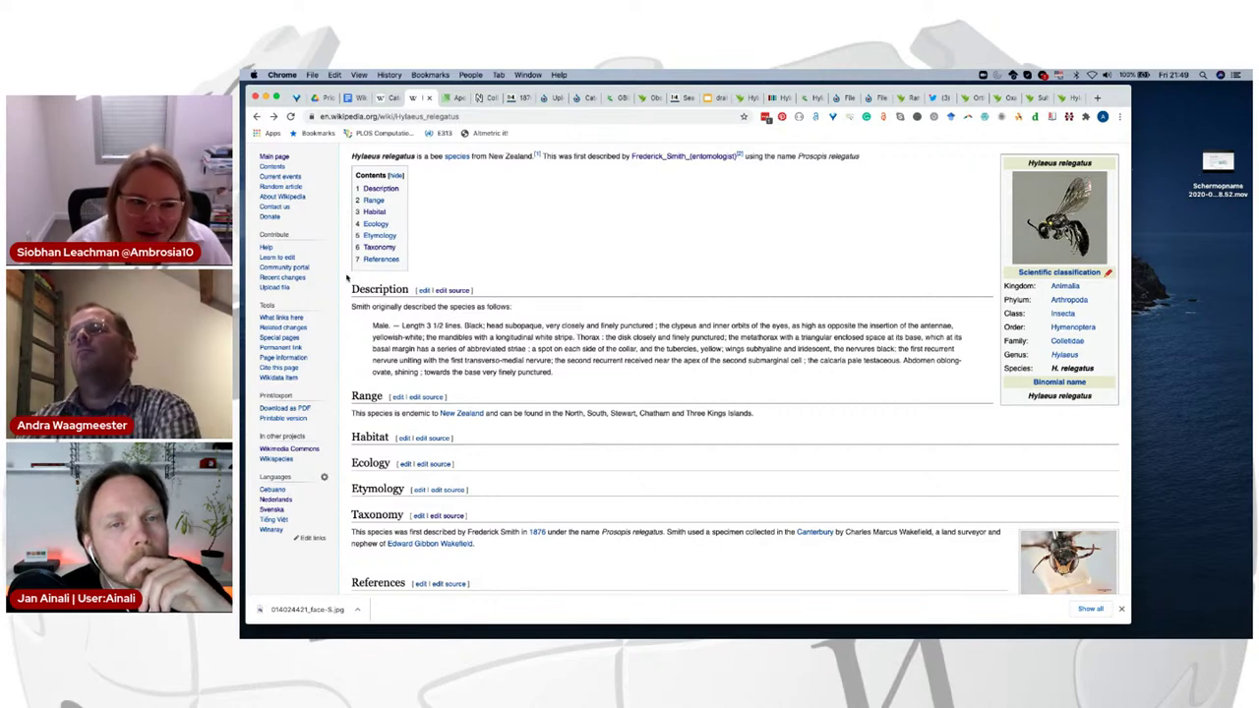
Step: View the Swedish and Dutch versions of the Hylaeus relegatus article and return to the English one
click(271, 510)
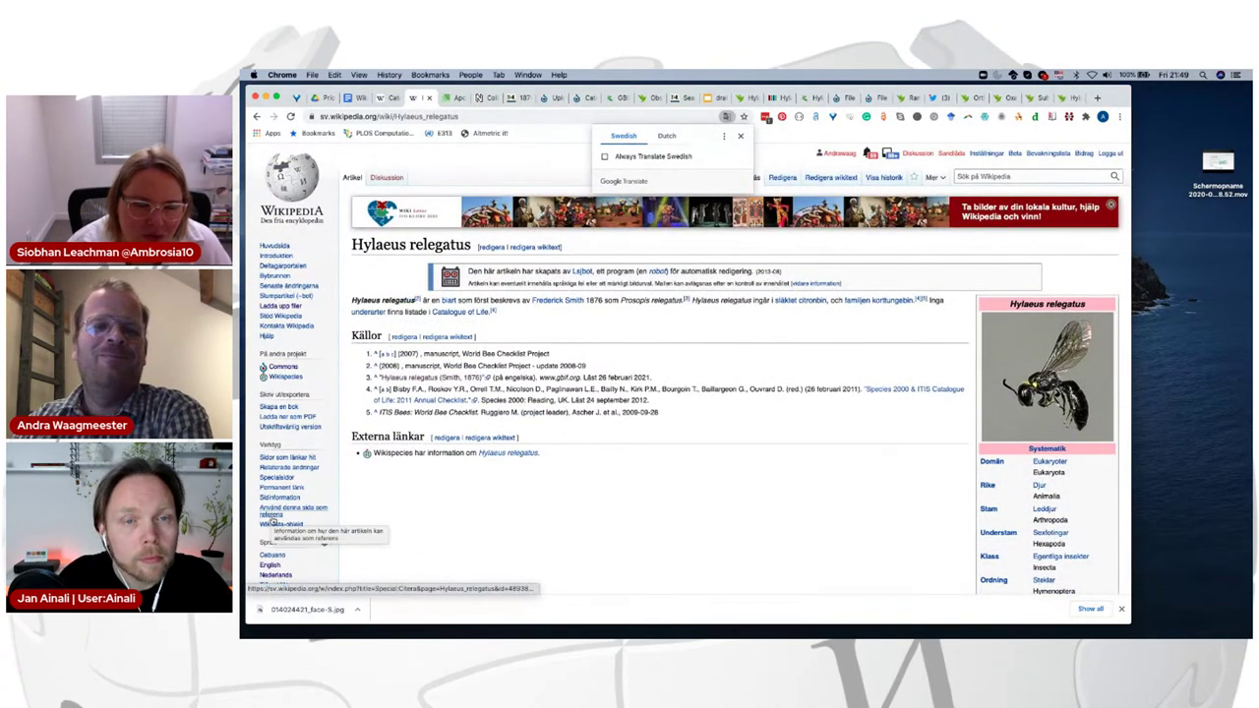
scroll(421, 437, up, 2)
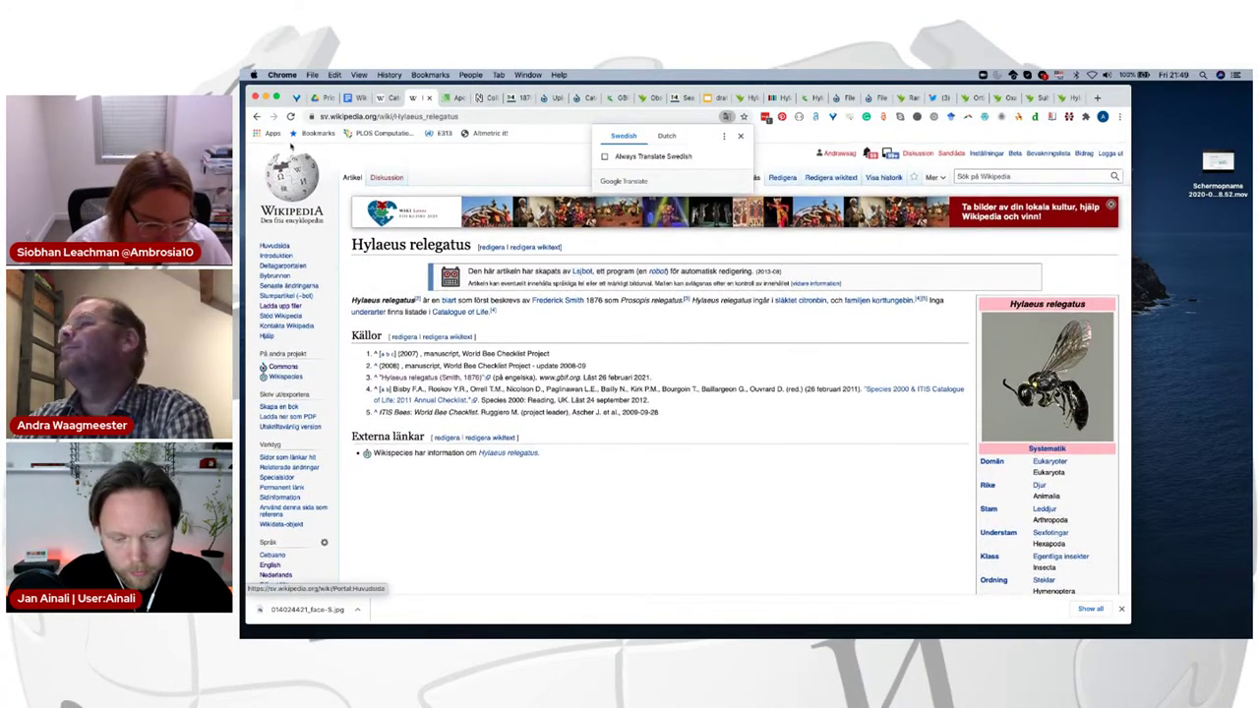
click(257, 117)
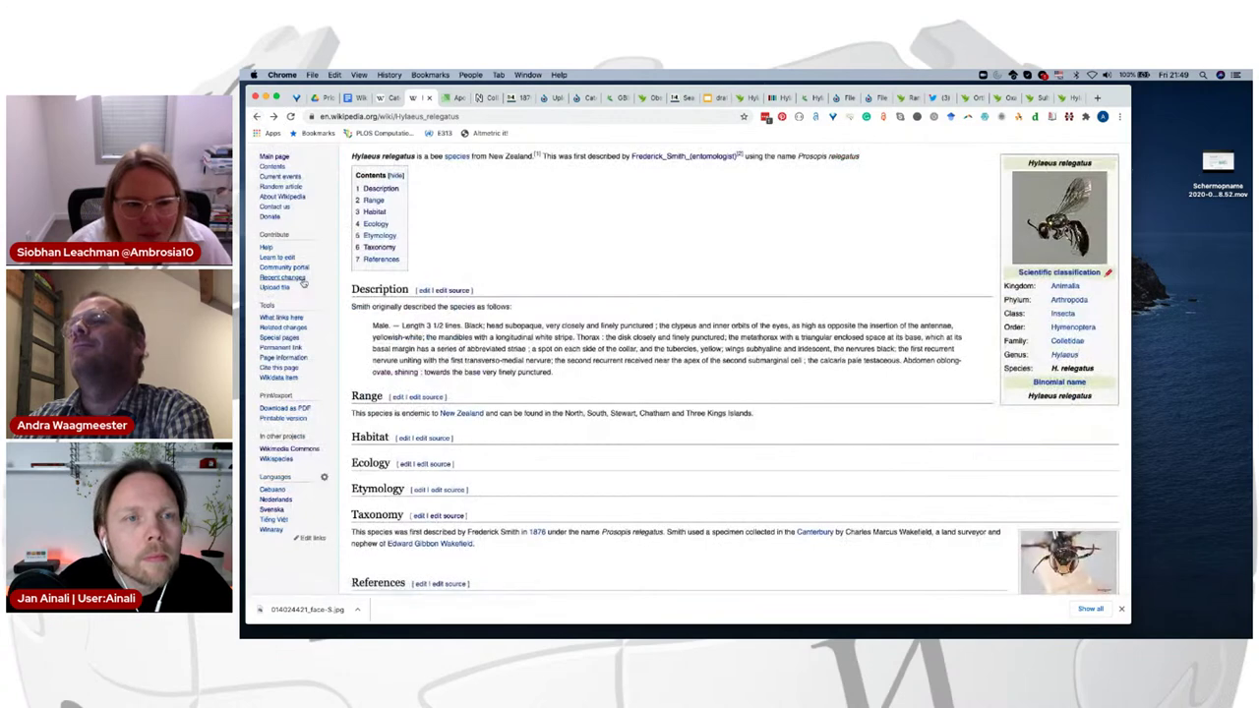
click(275, 499)
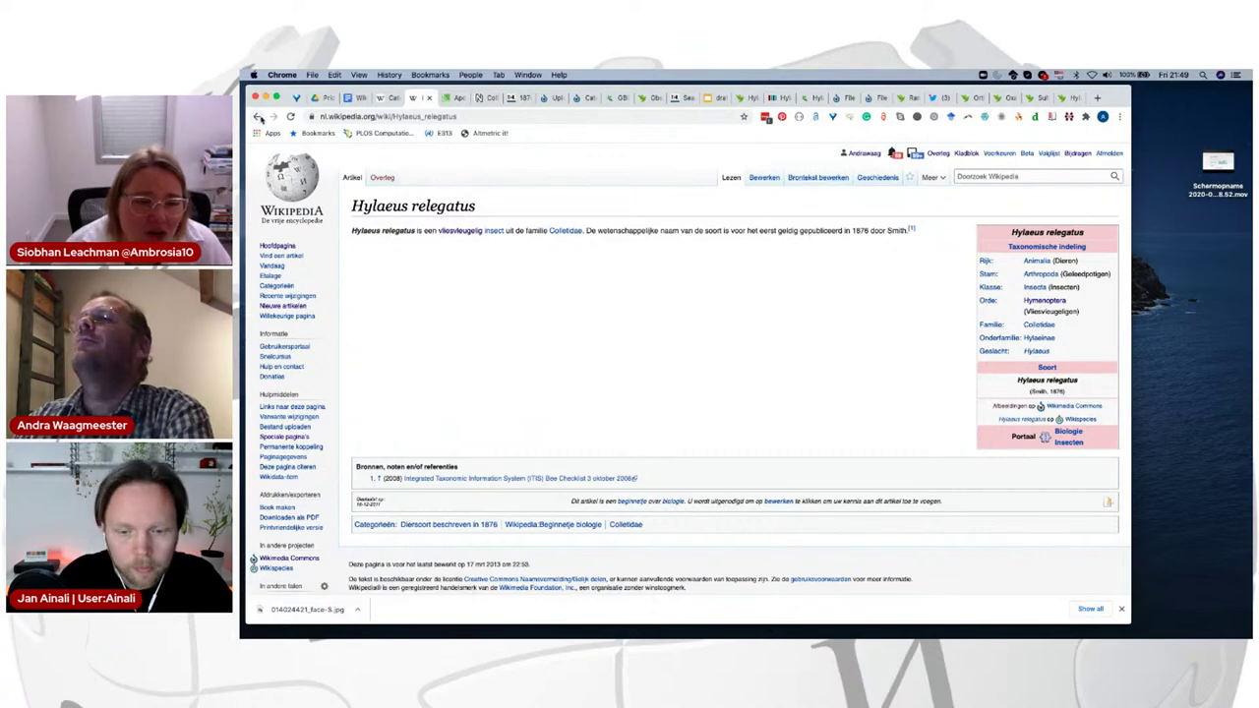
click(258, 116)
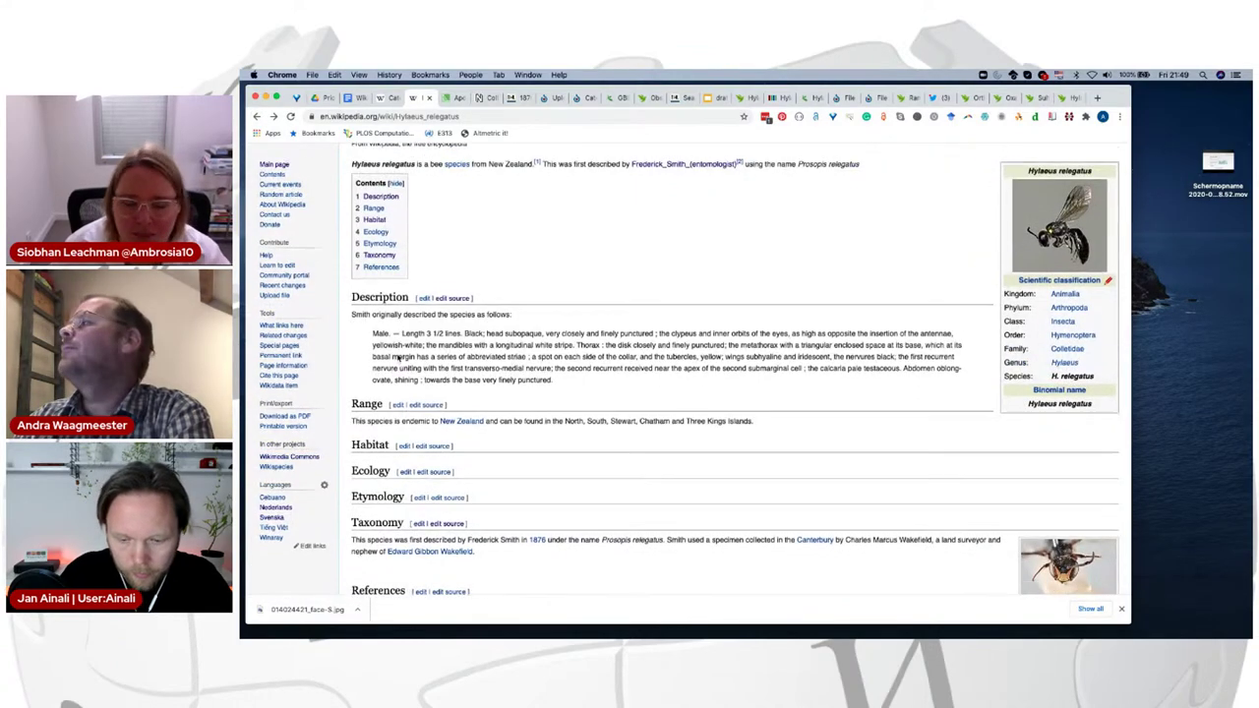
Step: Copy the image file name "Hylaeus relegatus 12232805.jpg" from the English article's Speciesbox source and return to the article without editing
scroll(683, 322, up, 2)
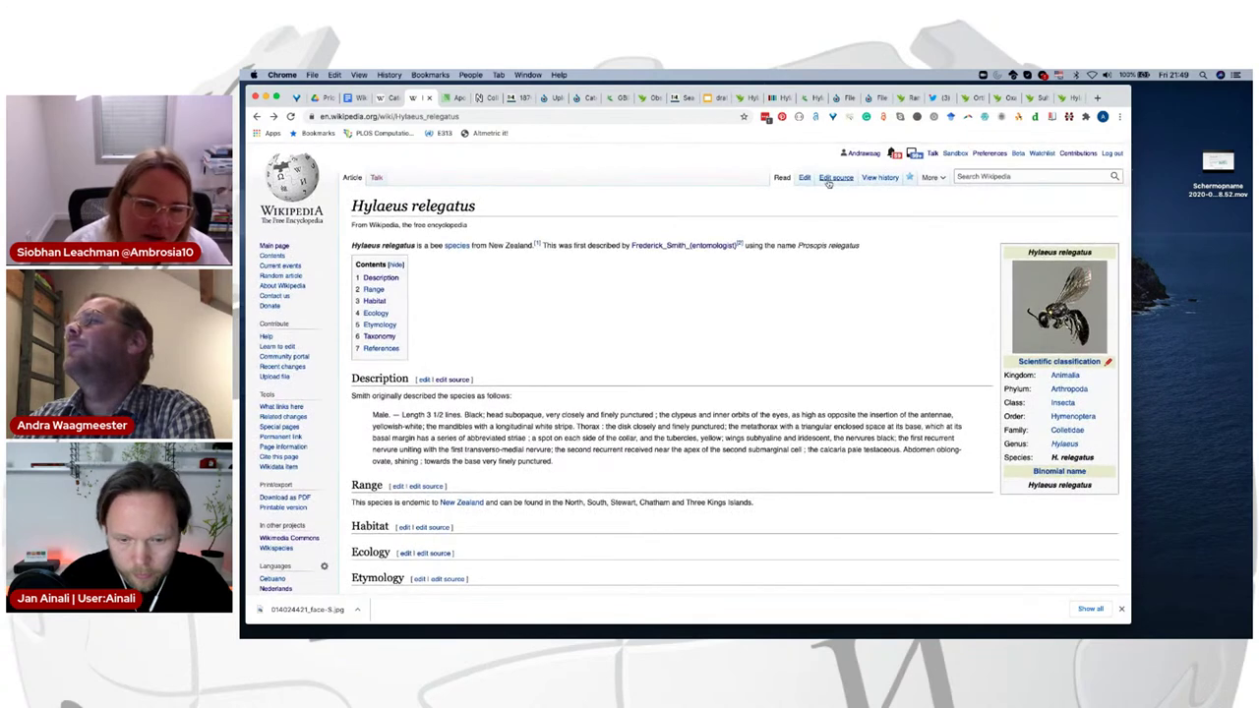
click(834, 178)
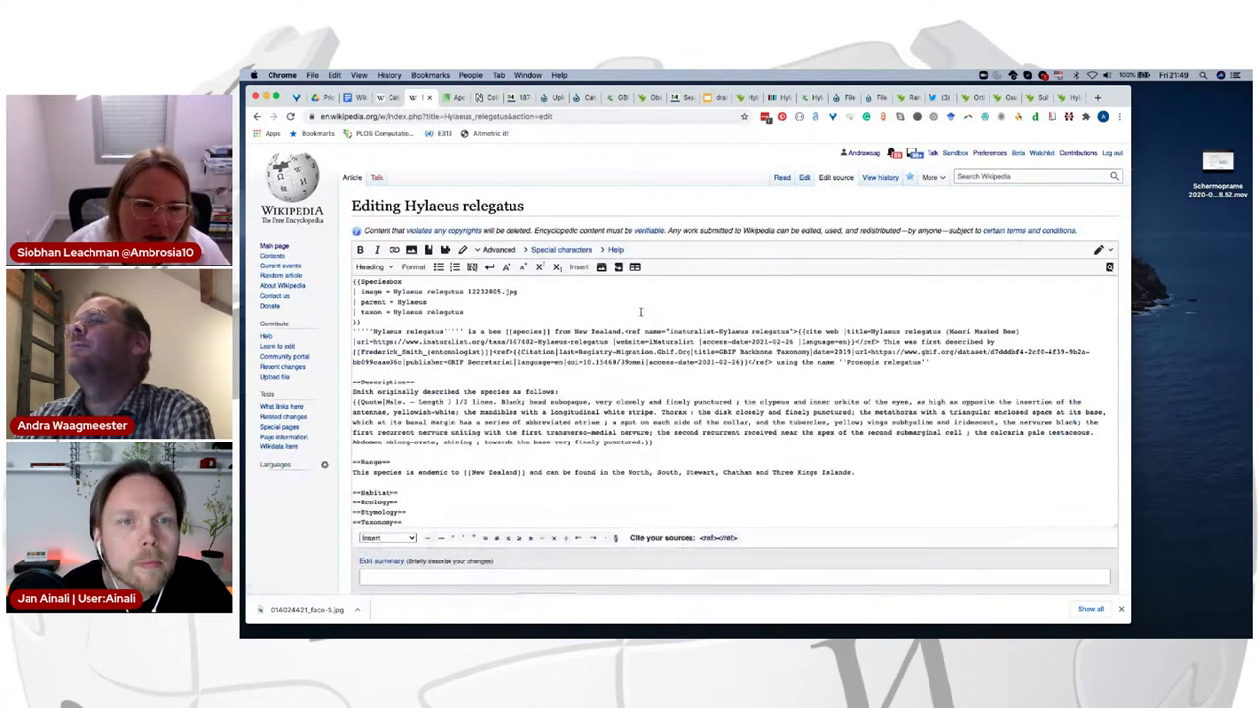
drag(392, 292, 518, 293)
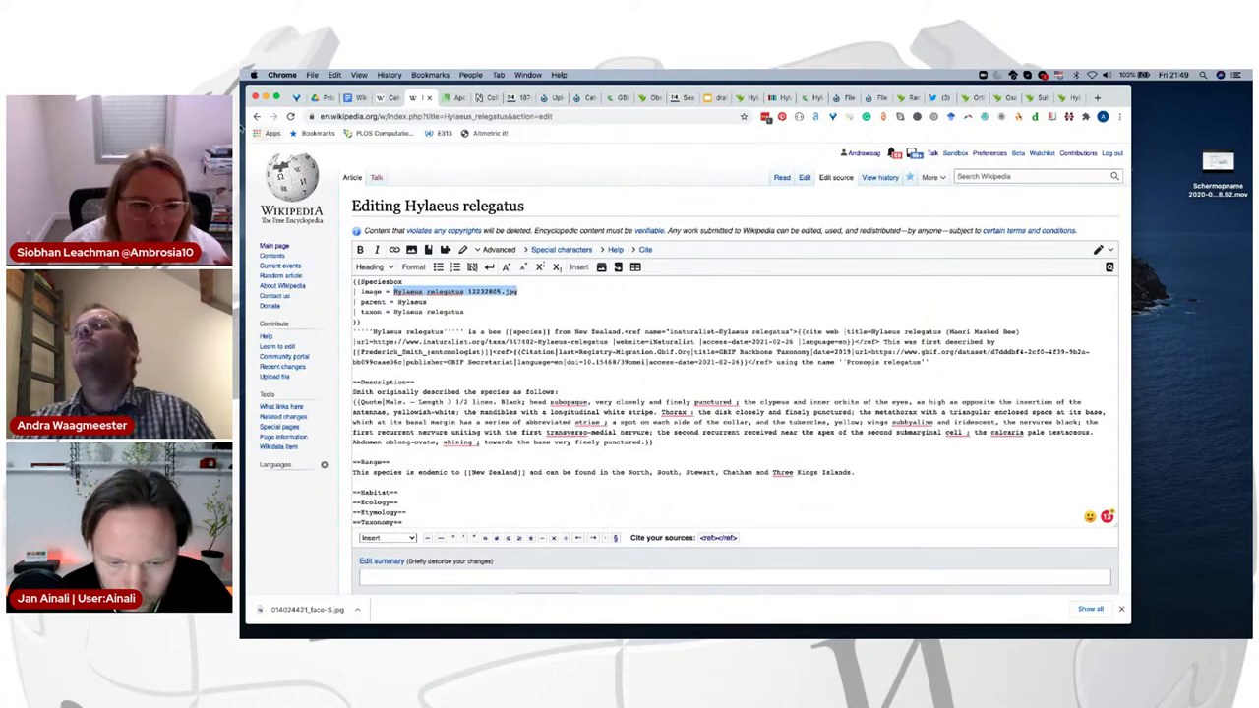
click(257, 117)
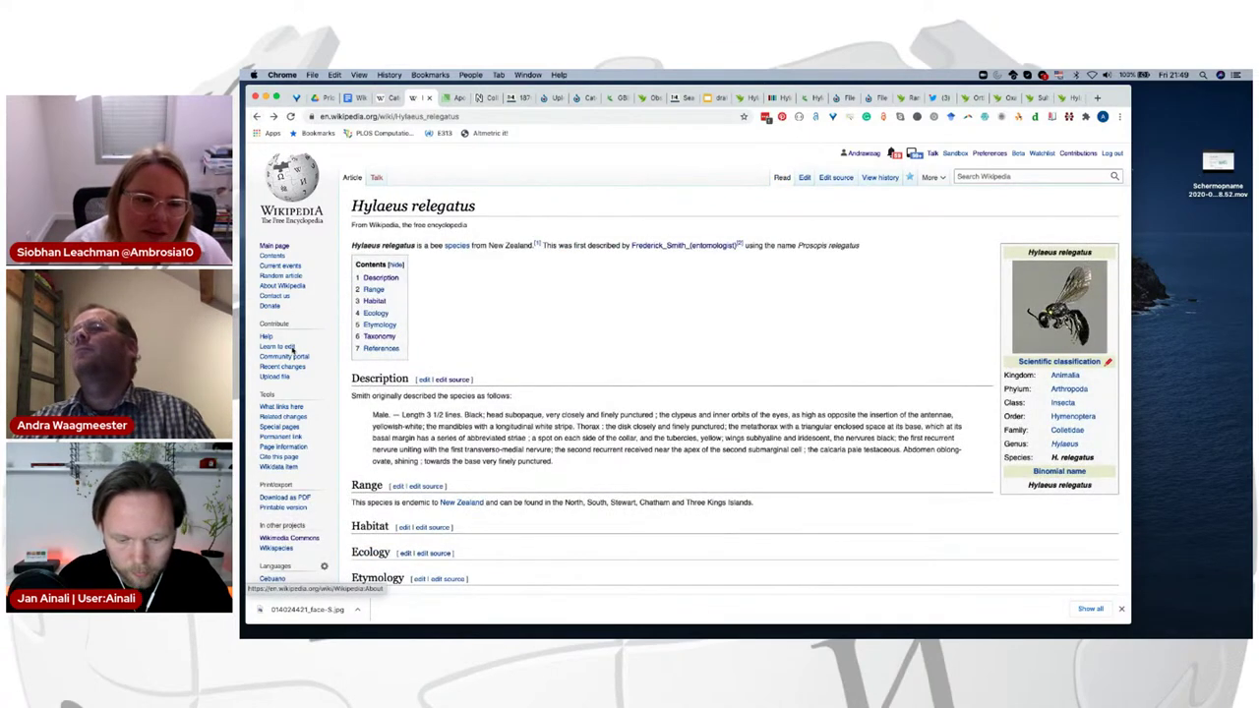
Step: Open the Dutch article's source and set the taxobox "afbeelding" parameter to "Hylaeus relegatus 12232805.jpg"
scroll(291, 355, down, 5)
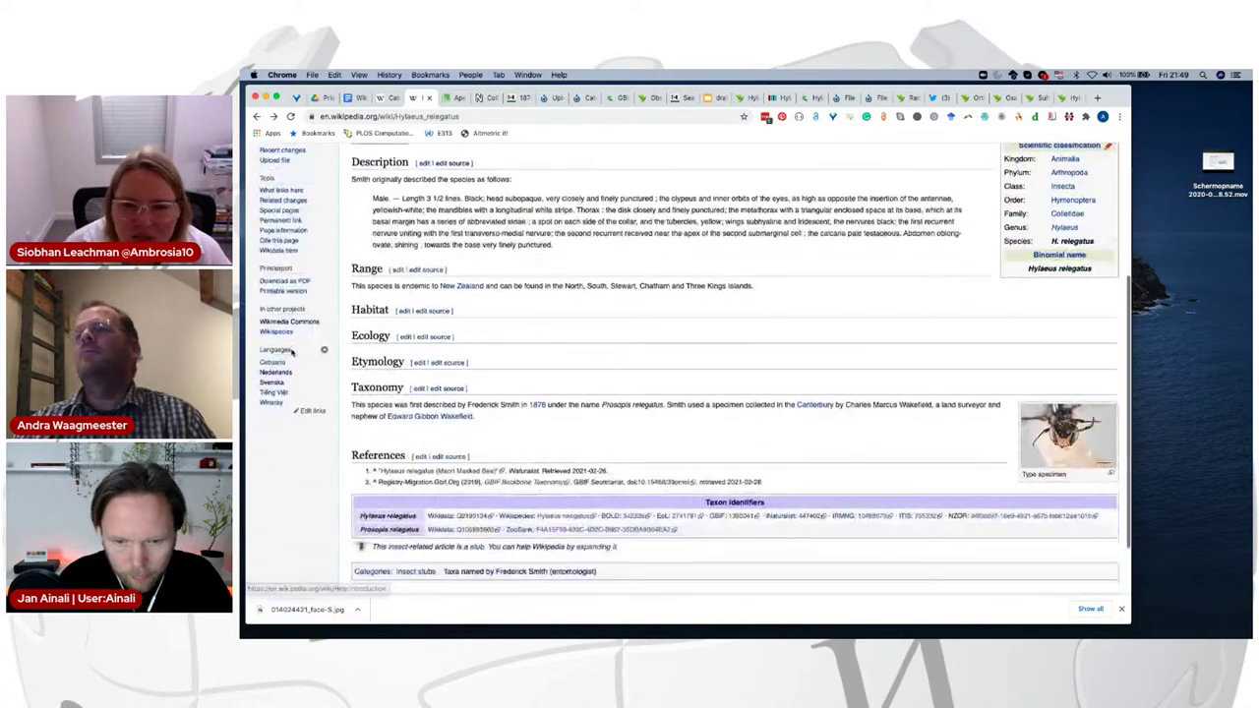
click(277, 373)
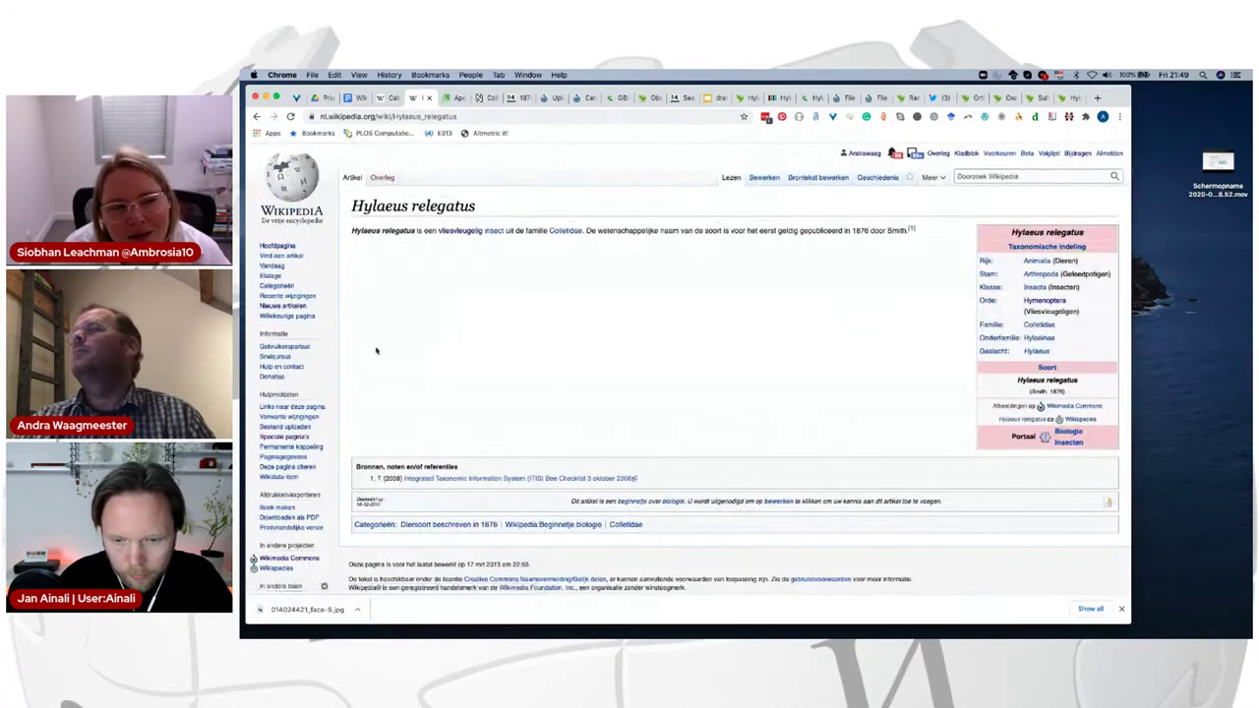
click(817, 178)
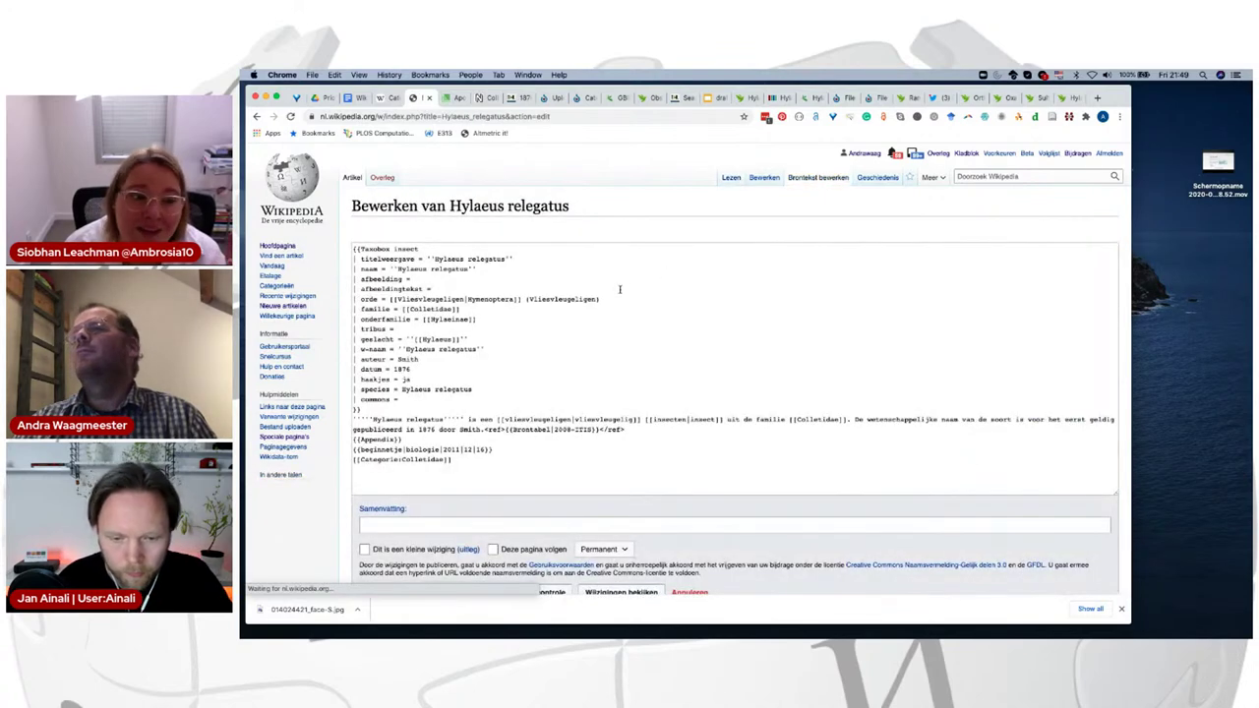
click(430, 286)
text(Hylaeus relegatus 12232803.jpg)
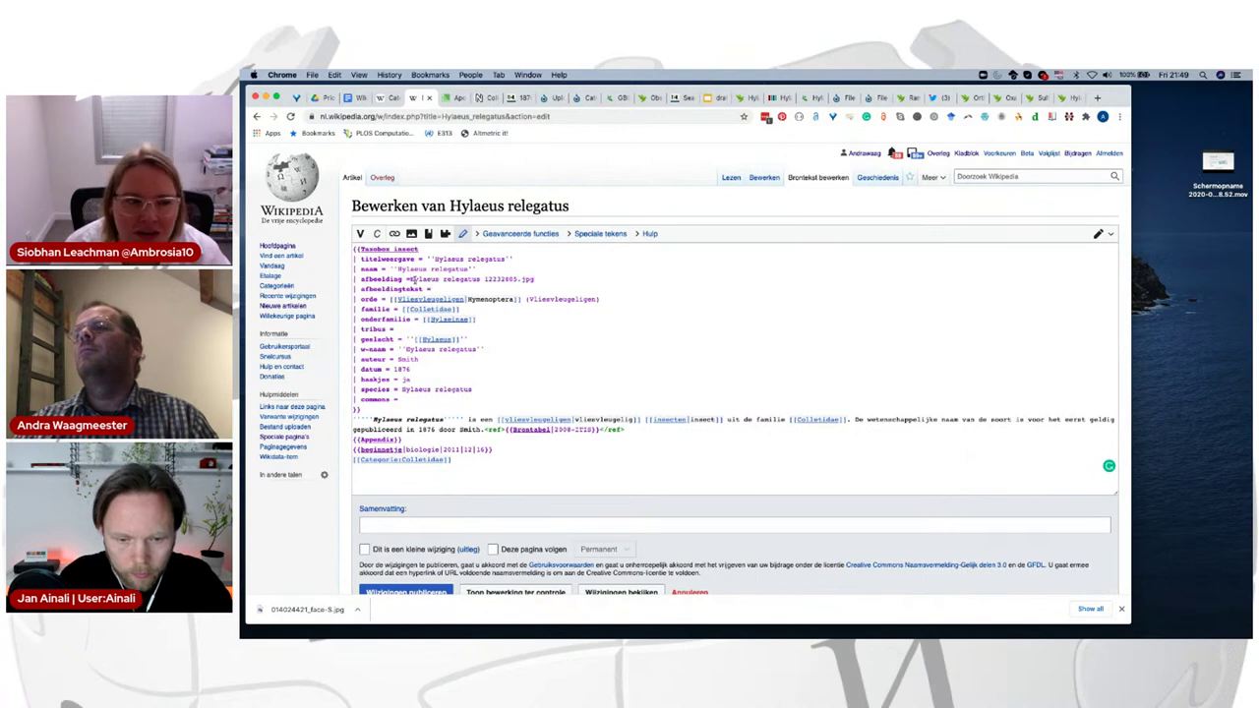
Step: Preview the Dutch article with its taxobox image and publish the changes with an empty edit summary
scroll(482, 438, down, 3)
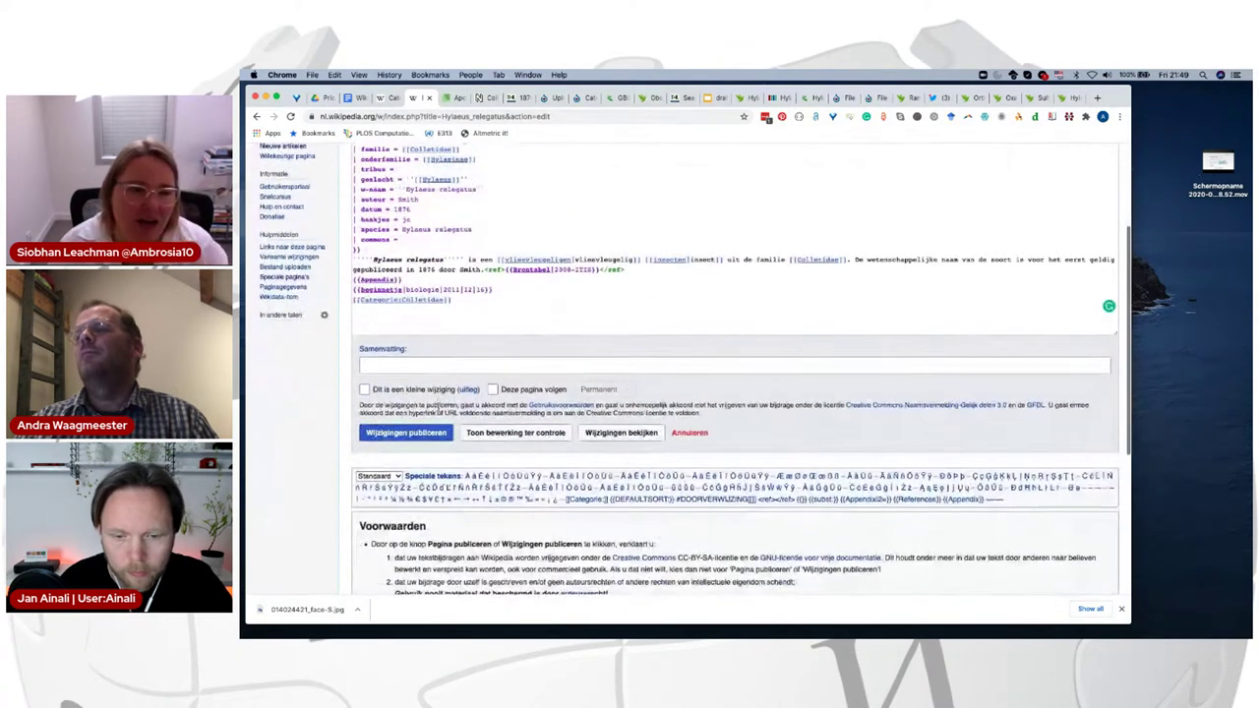
click(484, 434)
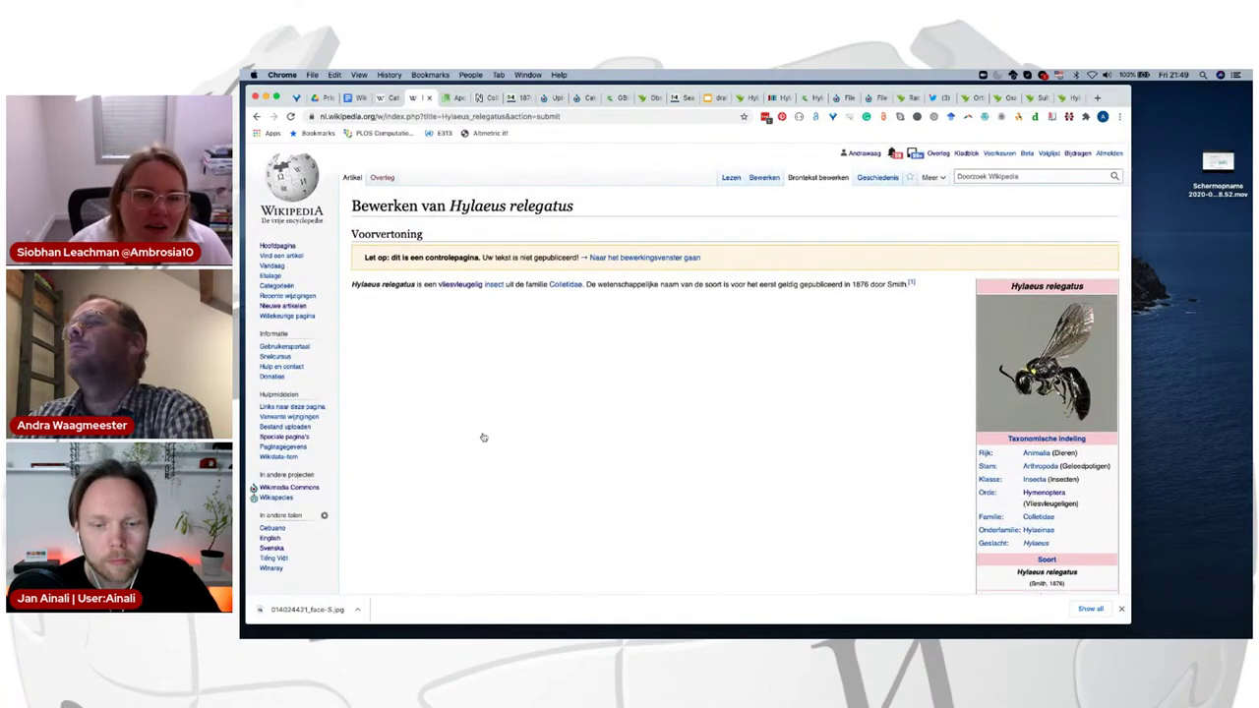
scroll(483, 437, down, 1)
scroll(483, 436, down, 5)
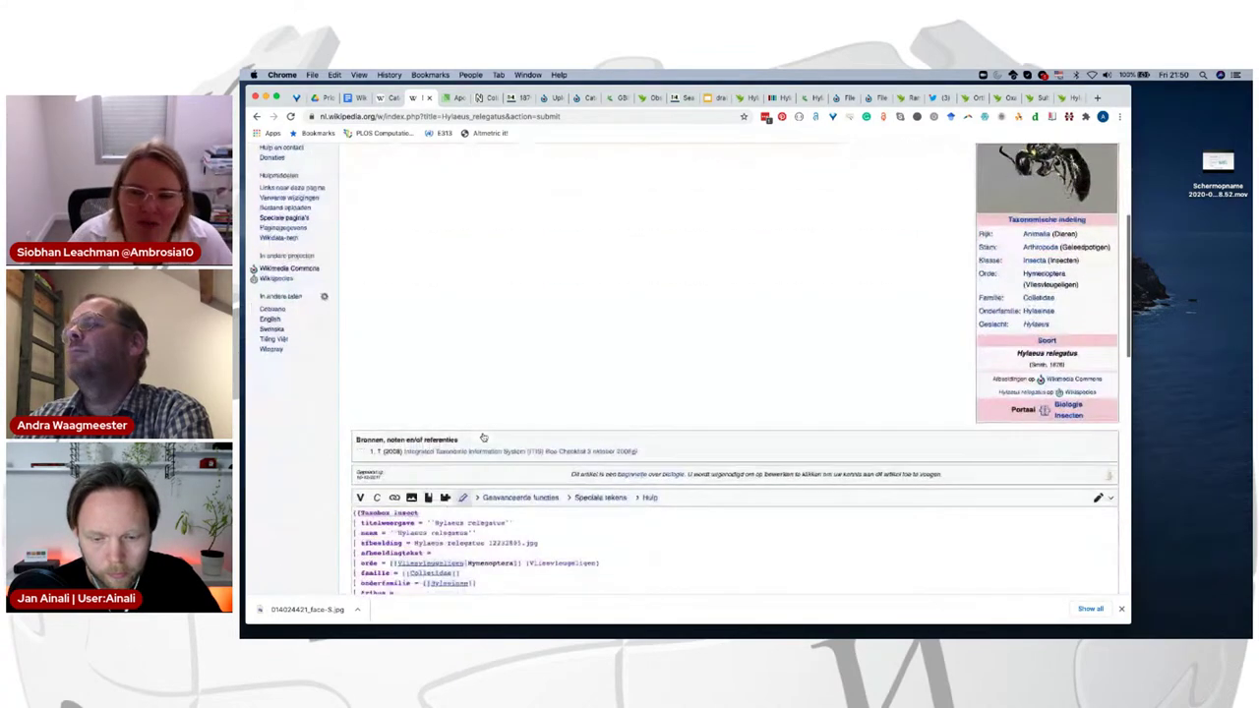
scroll(483, 436, down, 8)
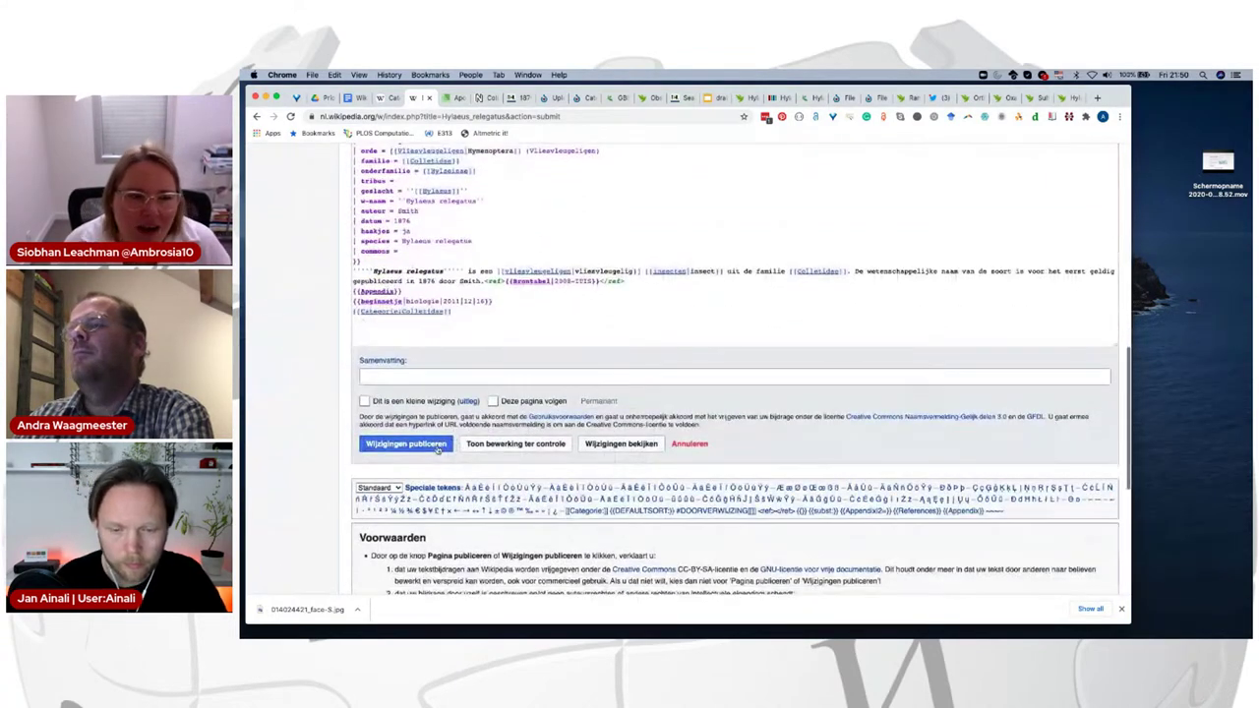
click(436, 445)
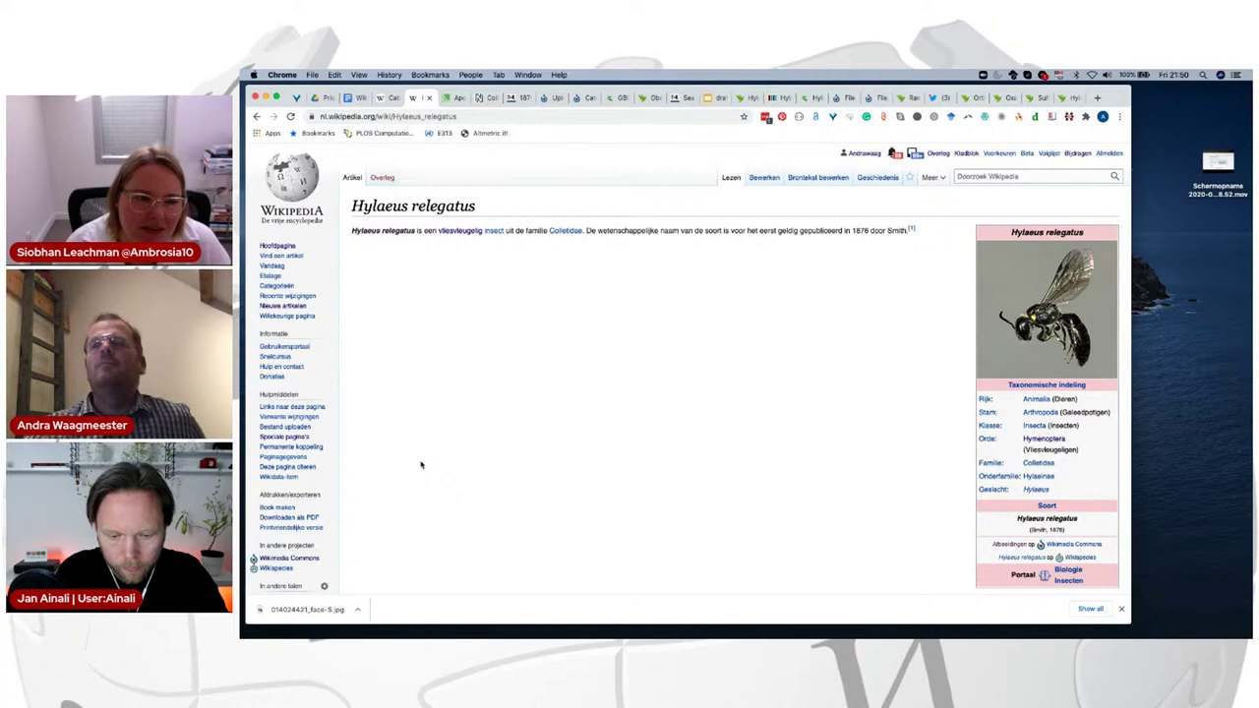
Step: Reload the English "Taxa named by Frederick Smith (entomologist)" category page and open Hylaeus relegatus from its page list
click(257, 116)
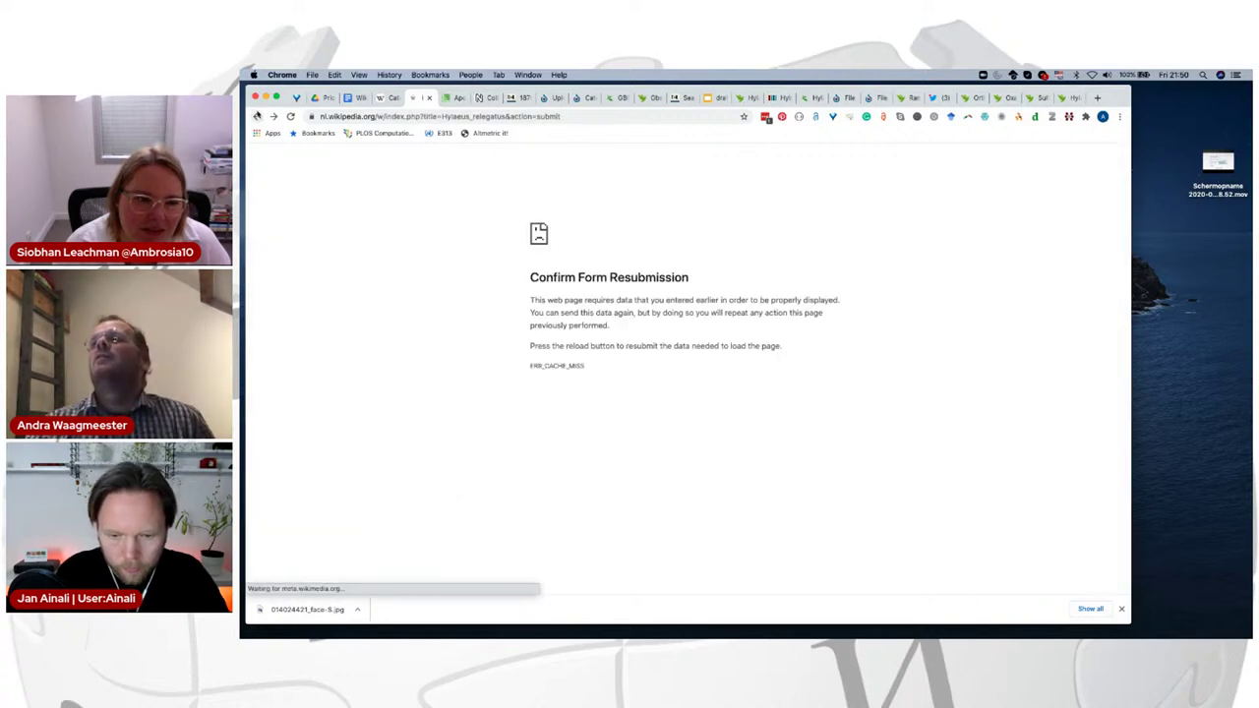
click(256, 116)
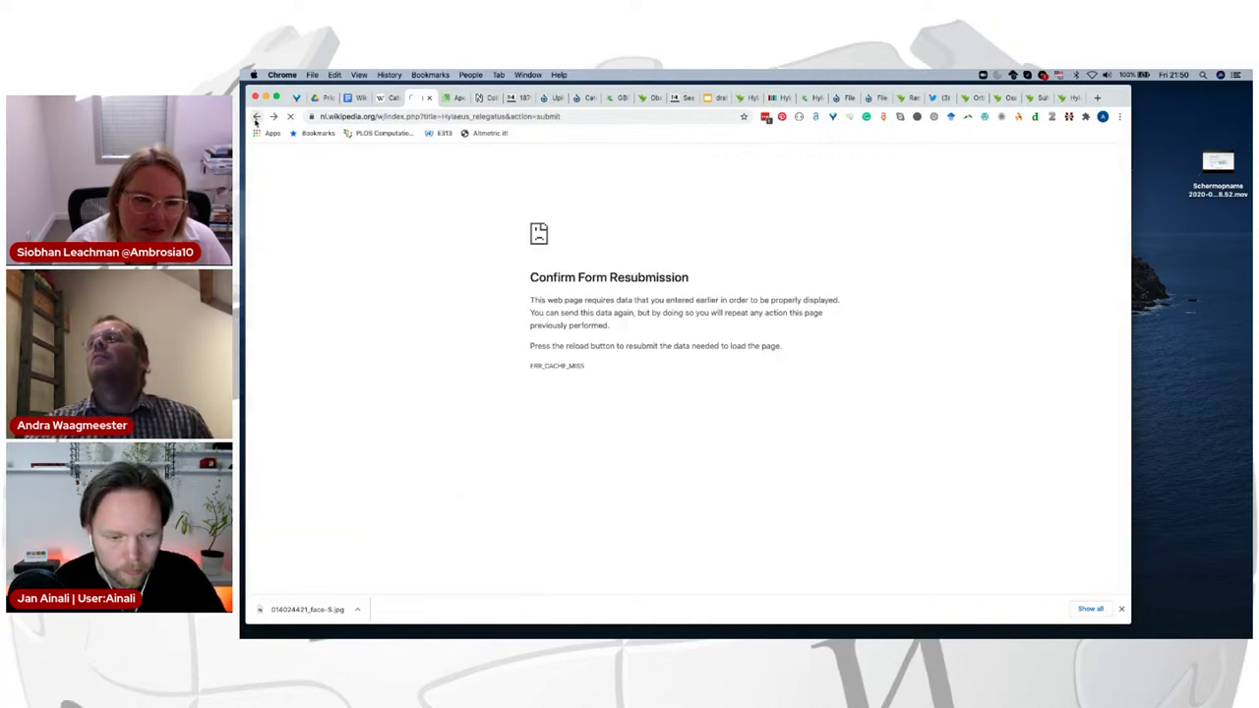
key(super+bracketleft)
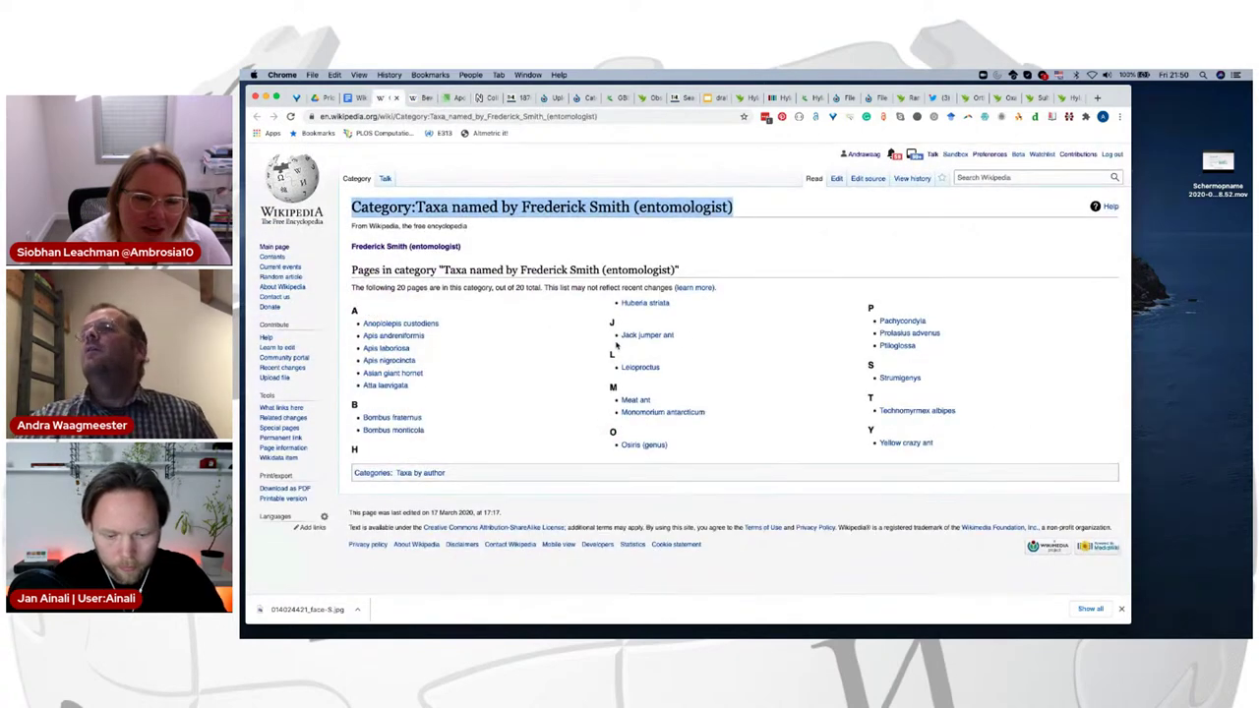
click(290, 116)
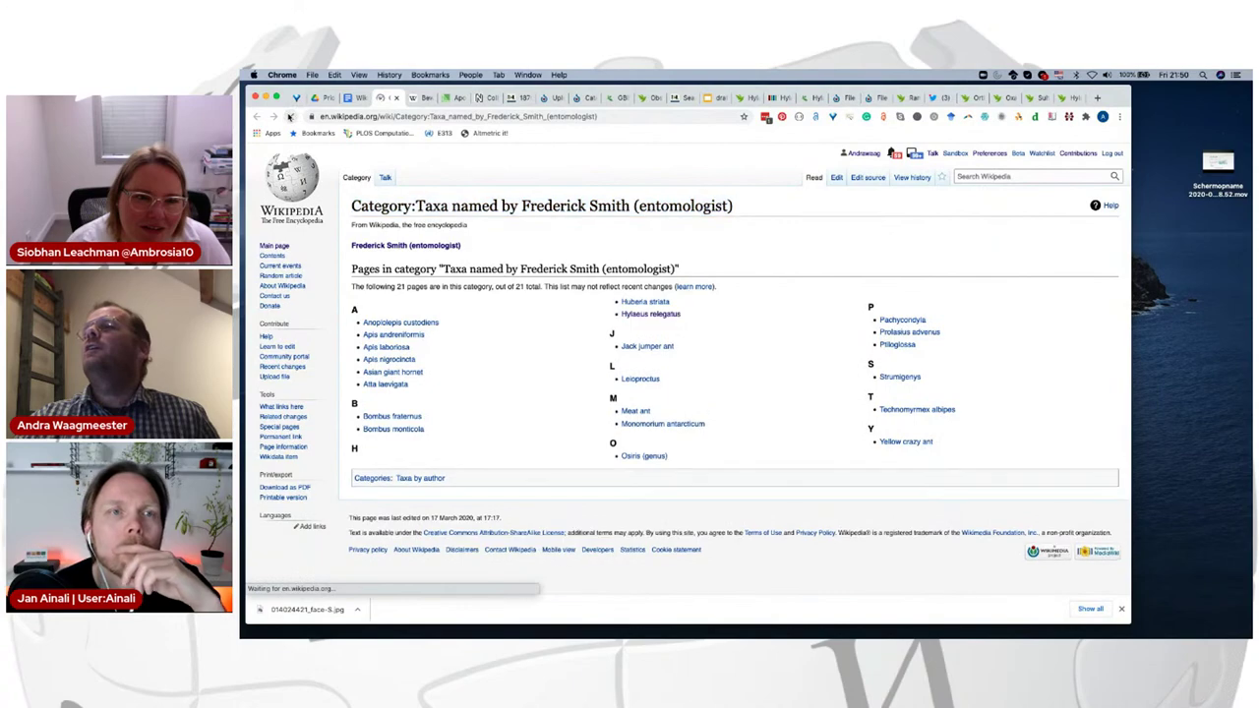
click(647, 315)
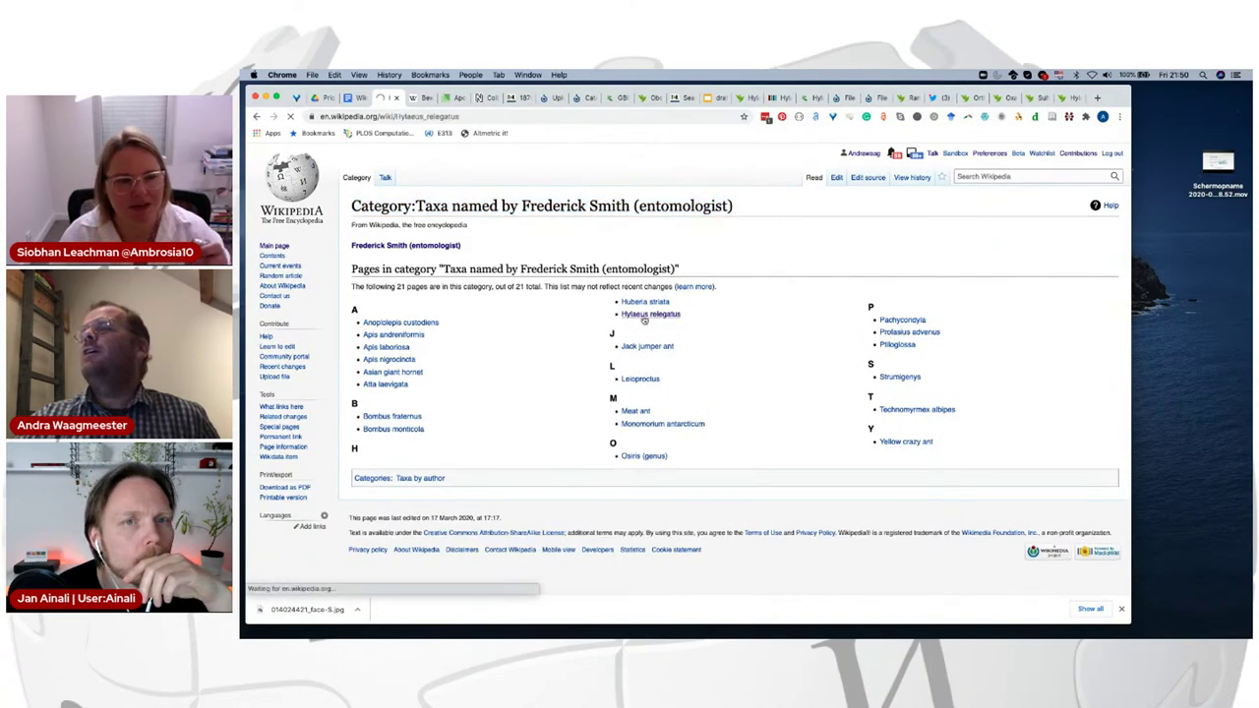
scroll(531, 408, down, 2)
scroll(529, 413, down, 1)
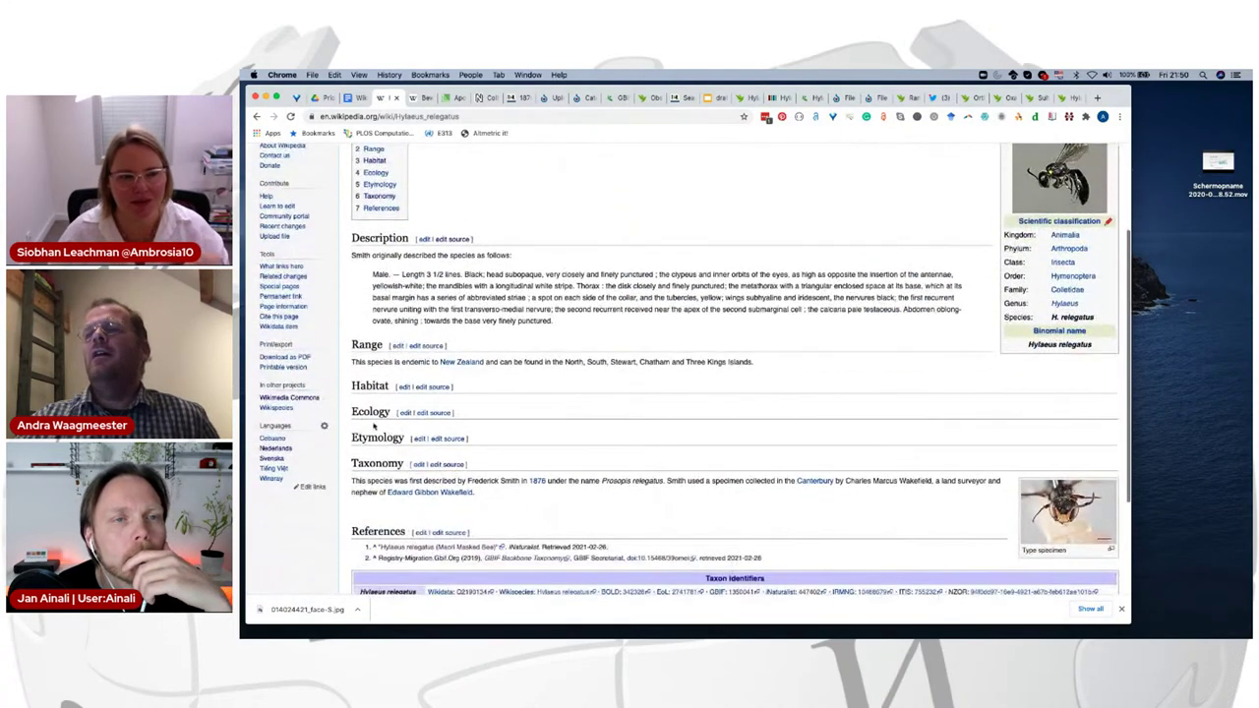
Step: View the Swedish and Dutch articles, inspect the Dutch taxobox source without editing, and return to the Swedish article
click(280, 459)
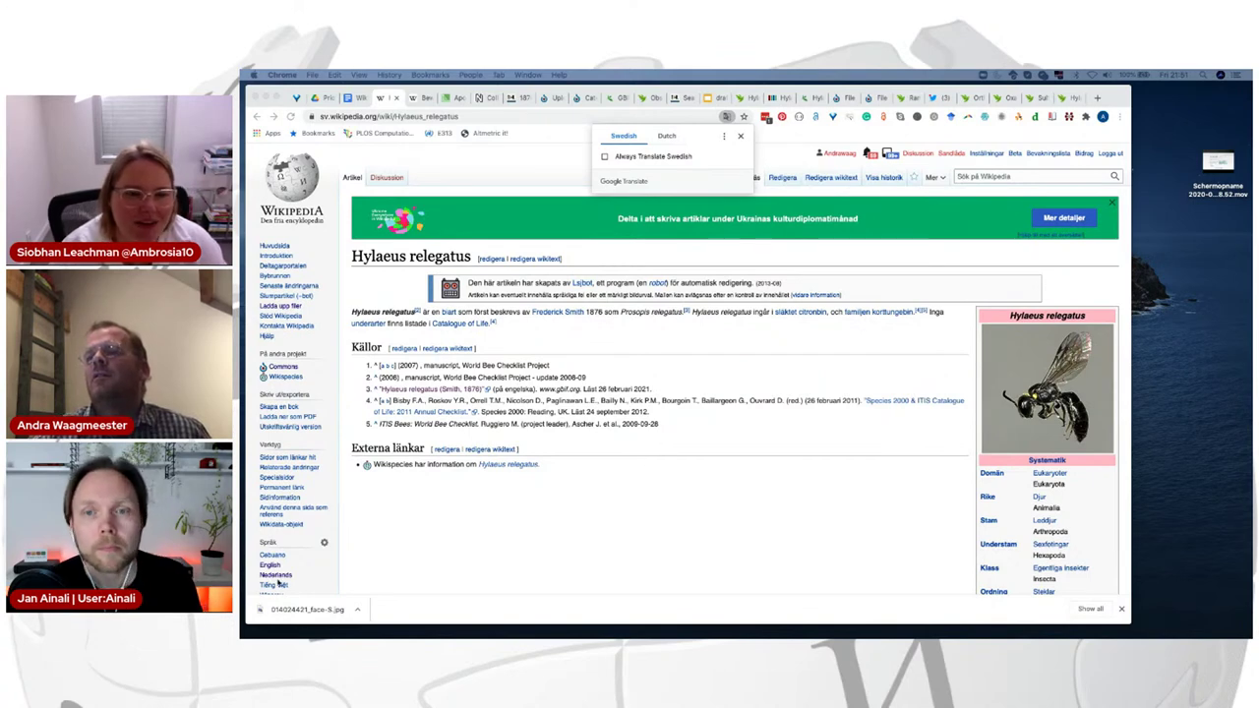
click(280, 580)
click(280, 577)
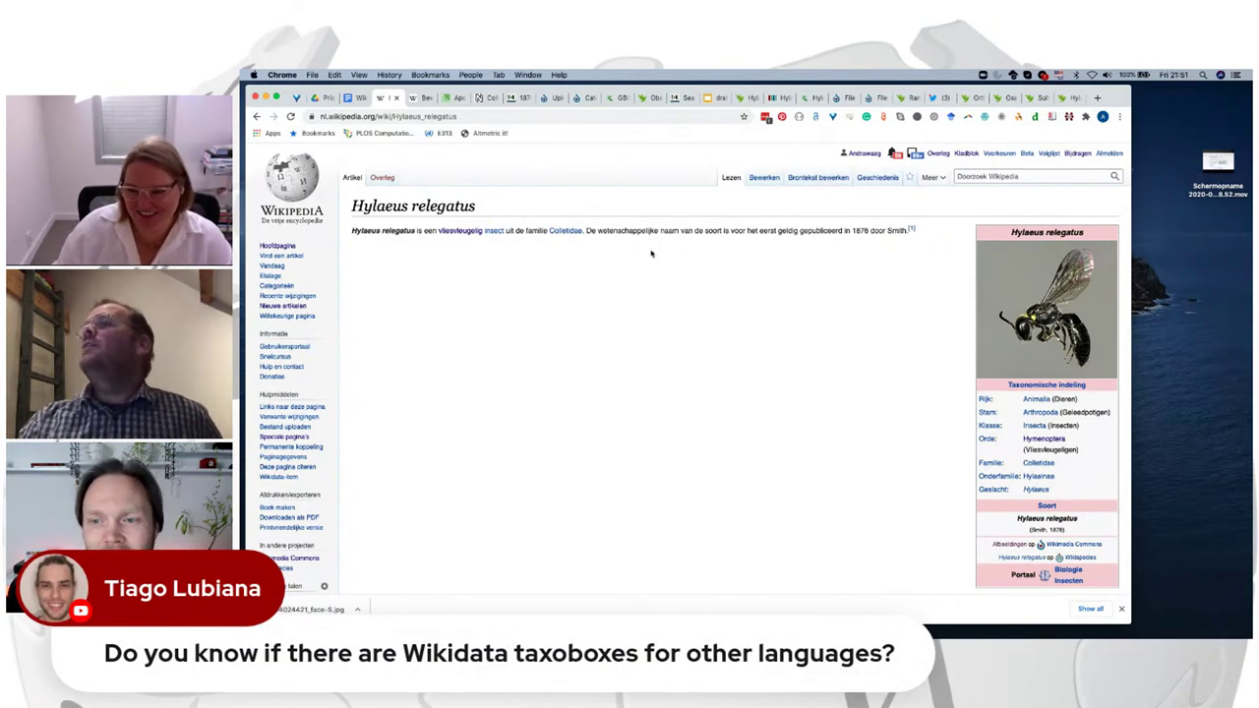
click(796, 178)
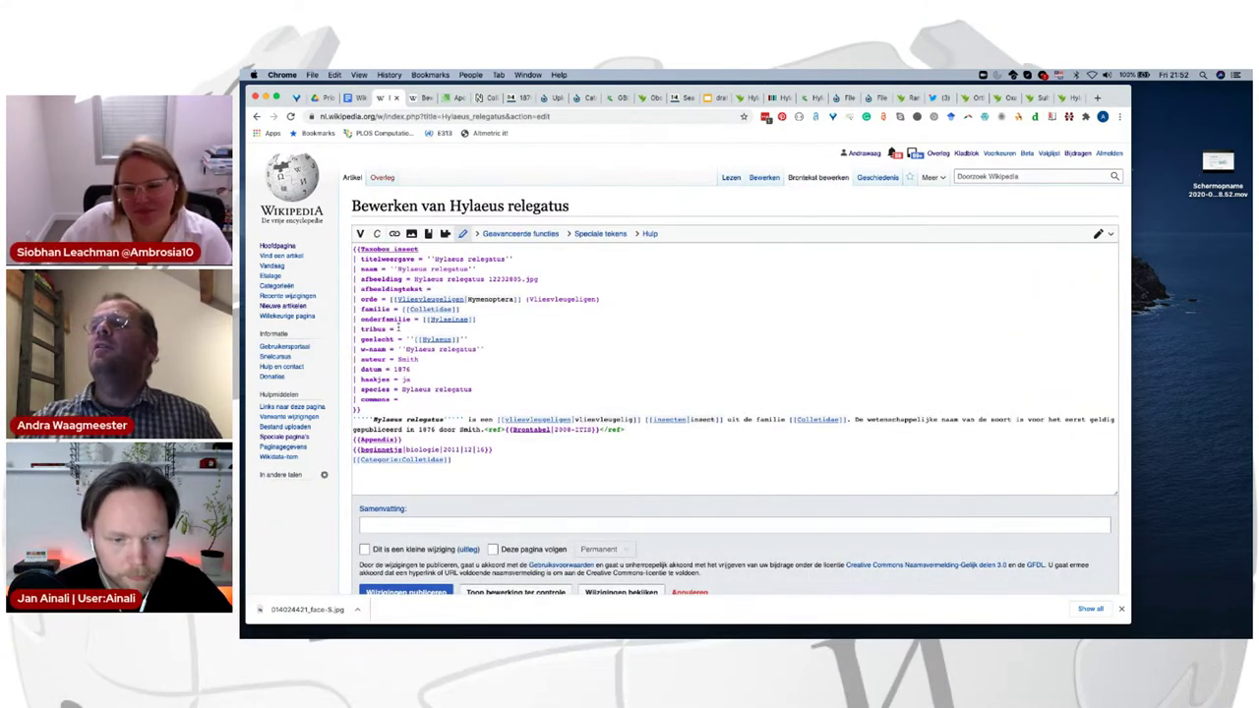
click(256, 117)
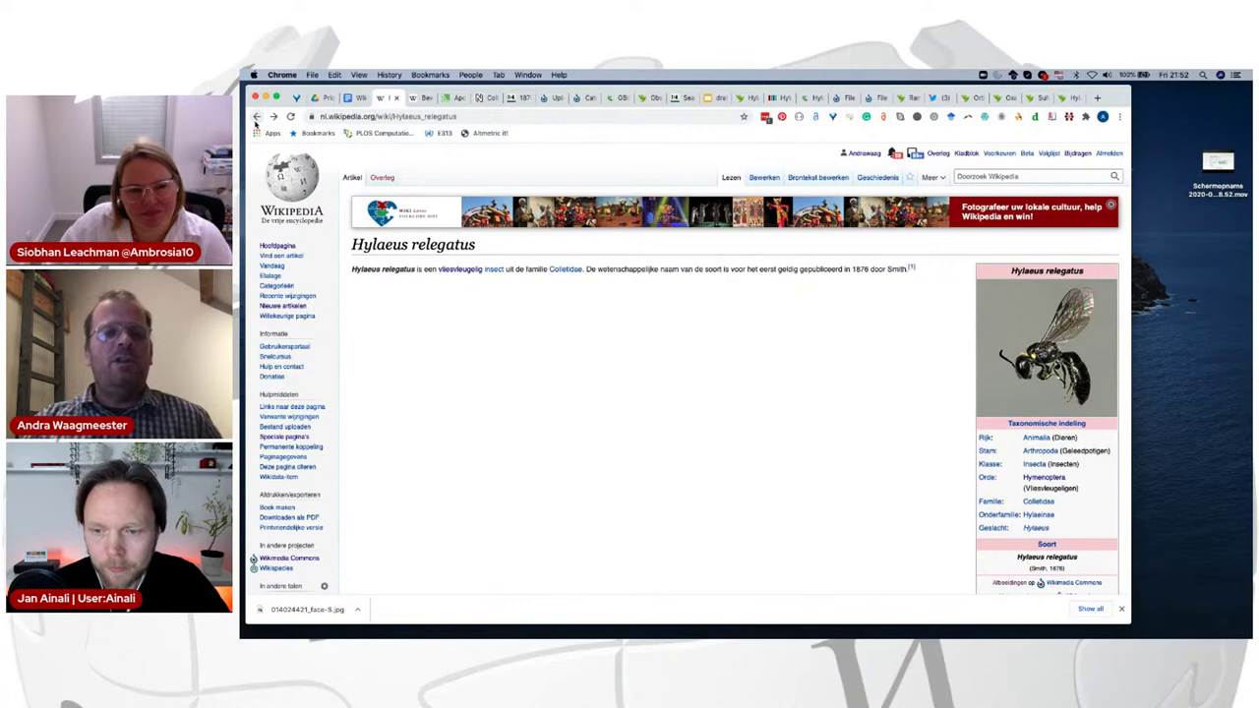
click(257, 116)
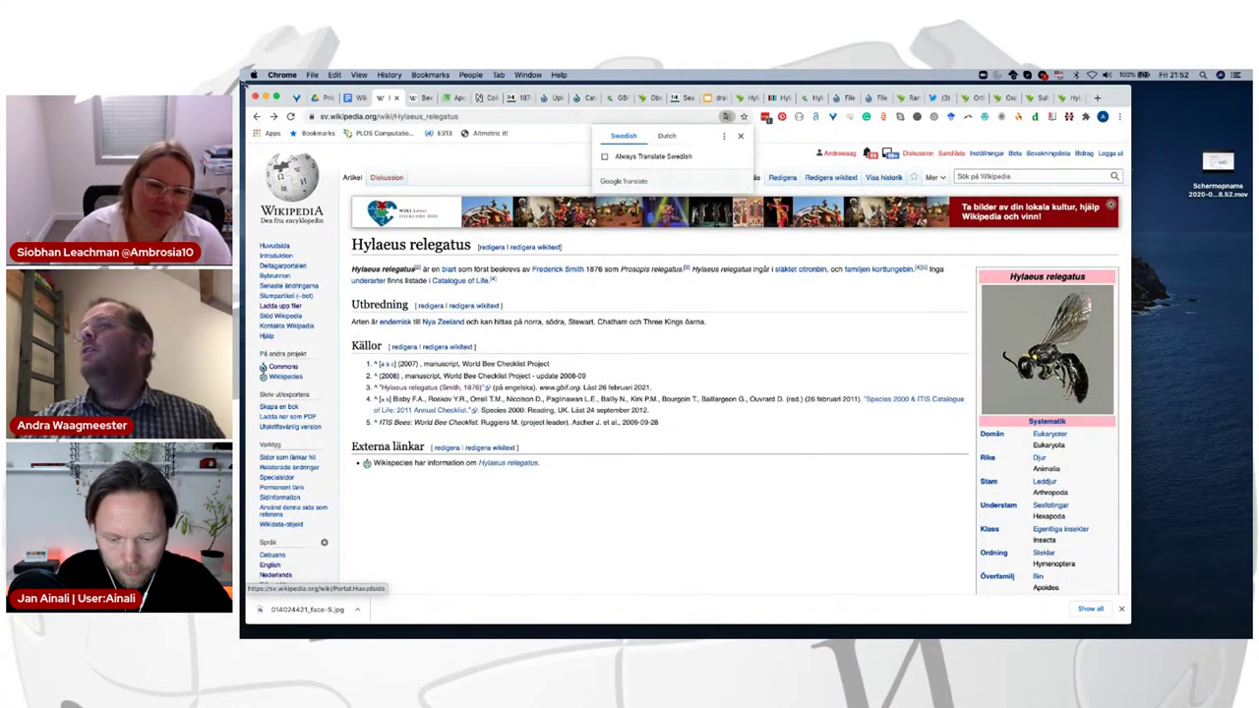
Step: Inspect the Speciesbox template in the English article's source and return to the article without editing
click(269, 565)
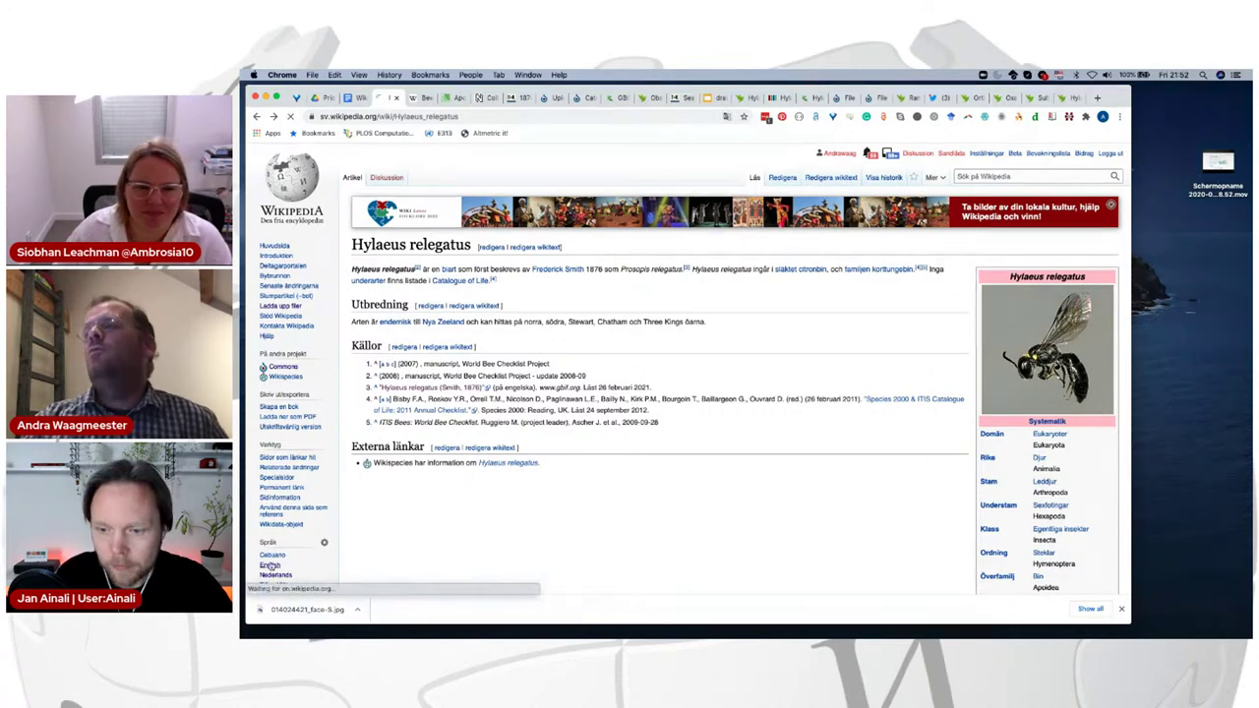
click(821, 180)
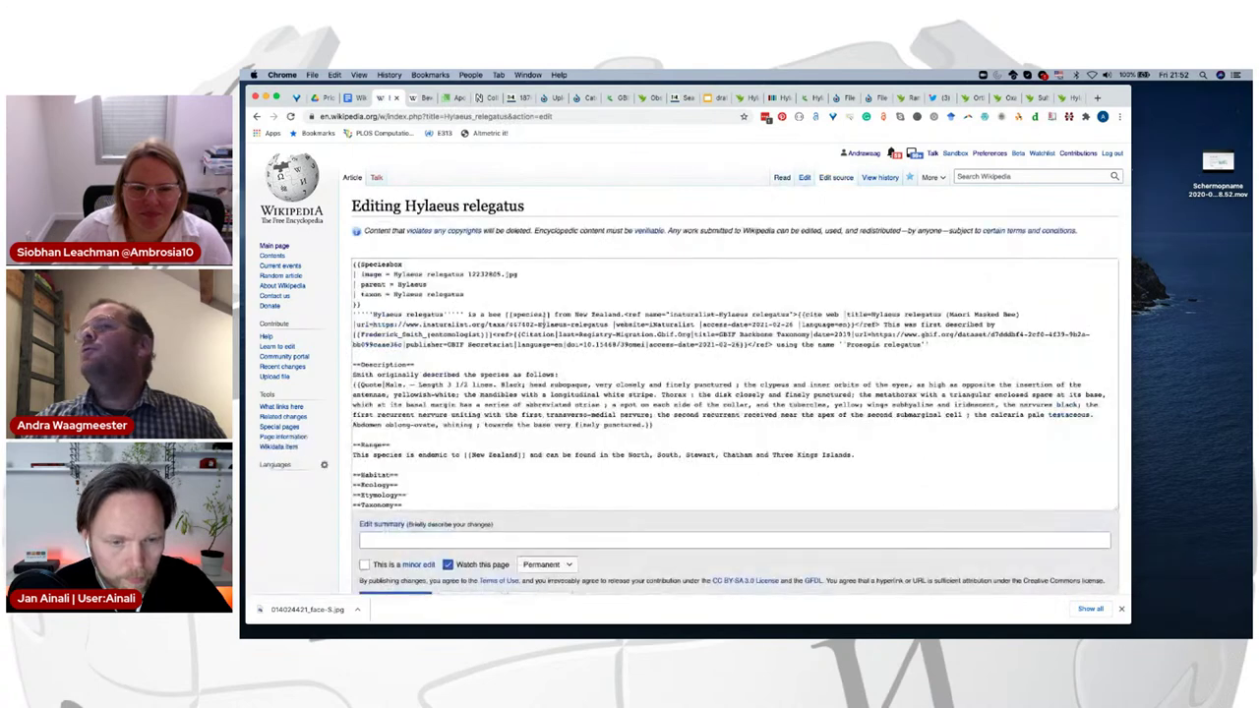
drag(364, 322, 352, 284)
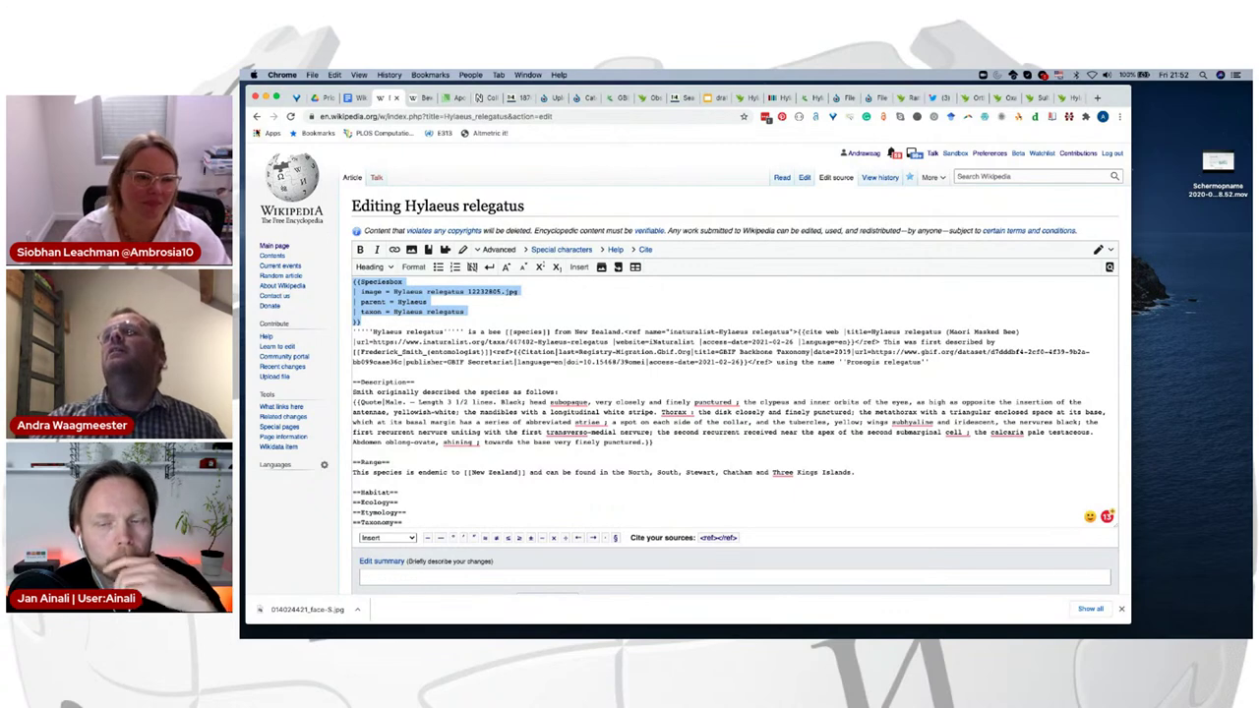
click(255, 117)
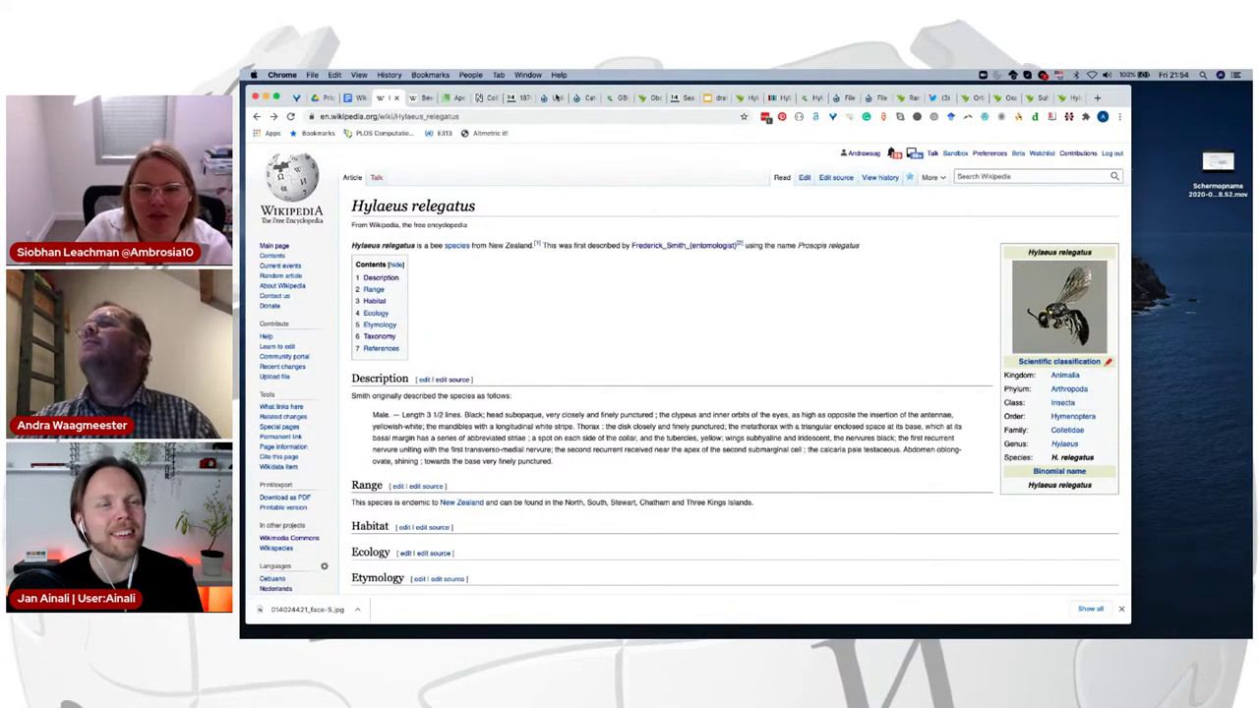
click(647, 99)
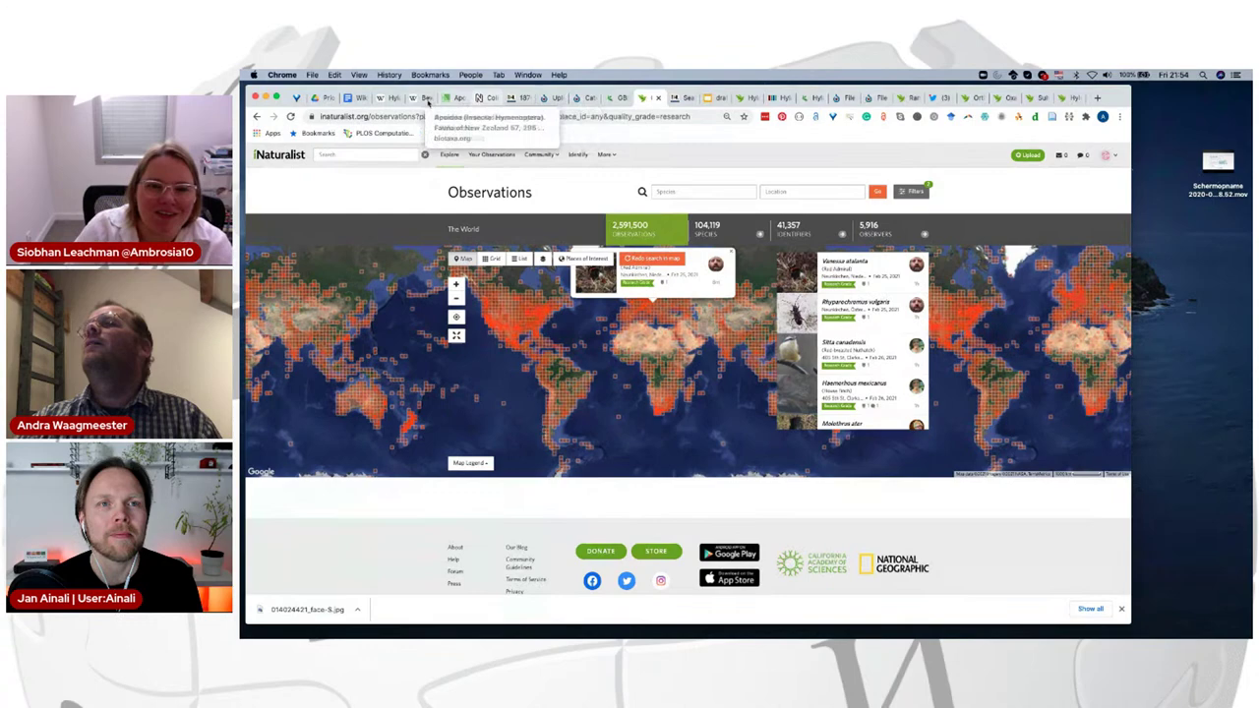
click(419, 98)
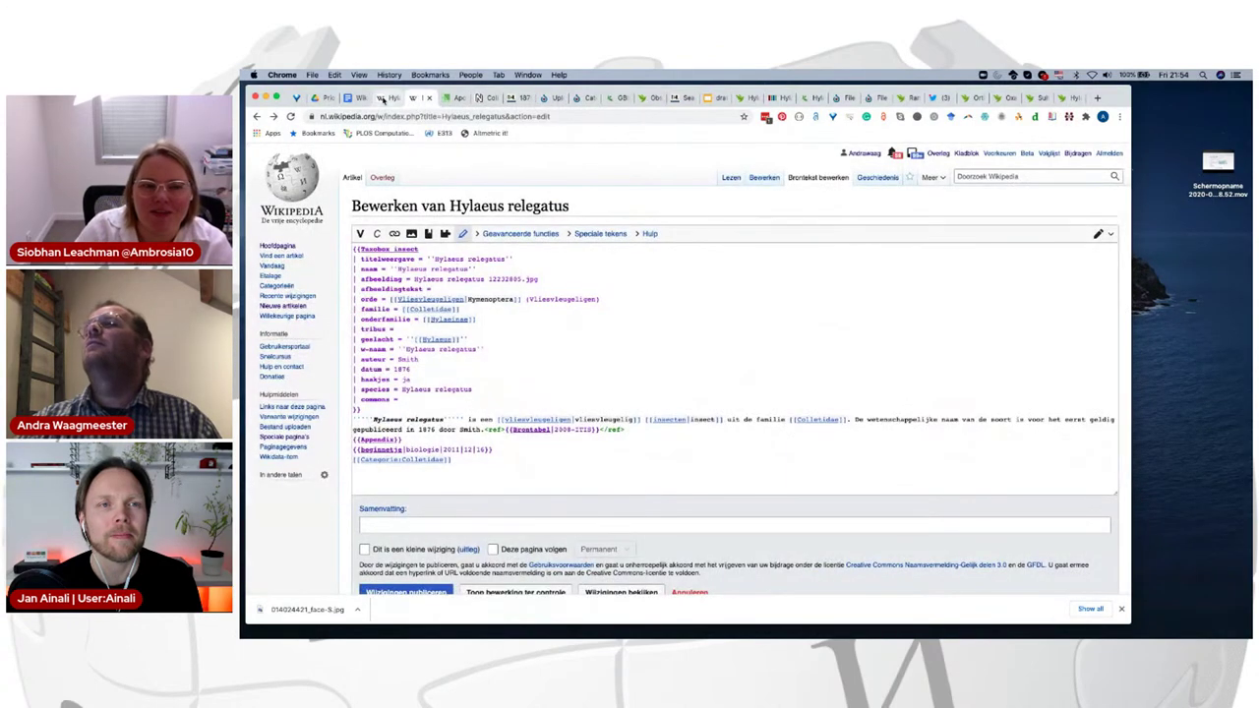
Step: Return to the English article, switch to iNaturalist, search for Hylaeus relegatus, and open its taxon page
click(386, 98)
scroll(370, 279, down, 1)
scroll(370, 279, up, 1)
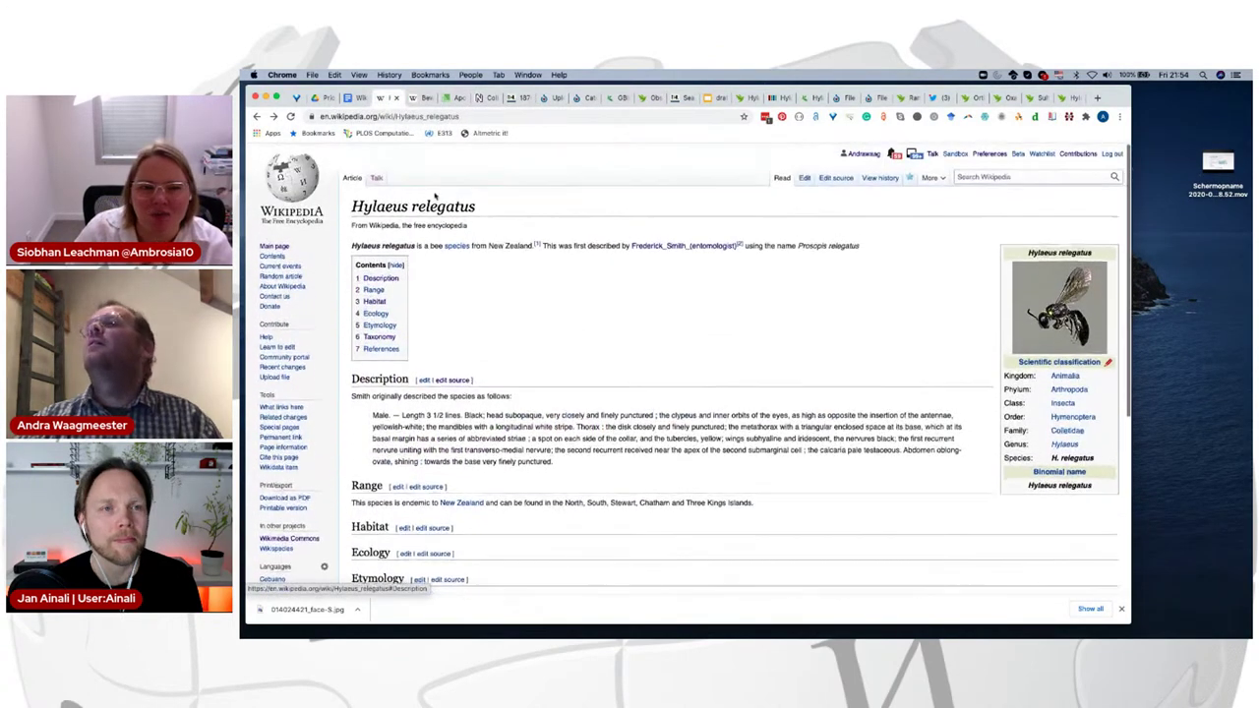
drag(365, 207, 386, 150)
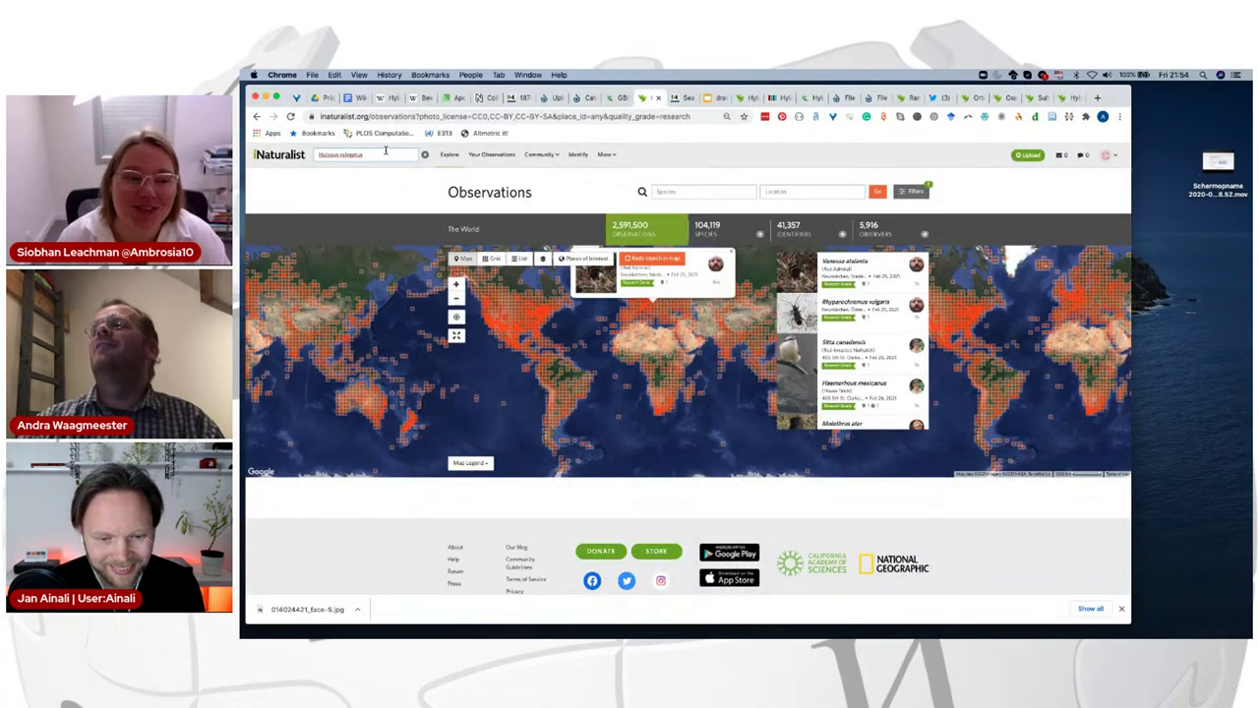
click(369, 173)
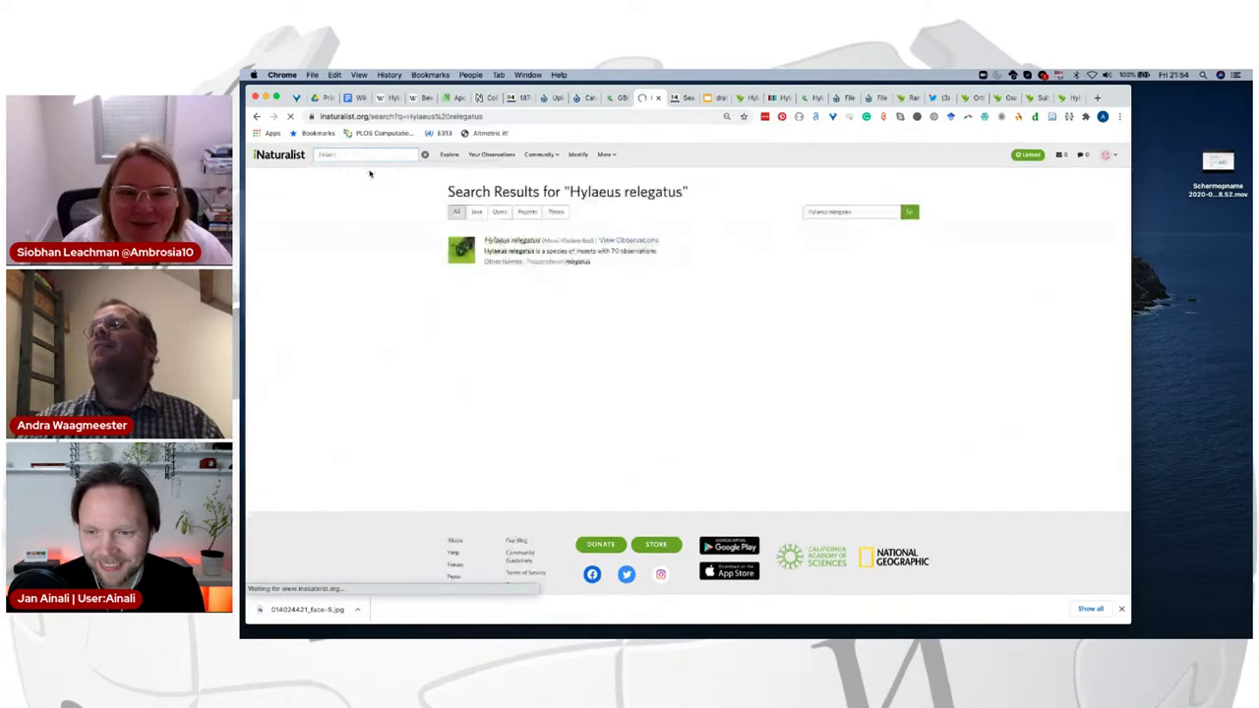
click(496, 243)
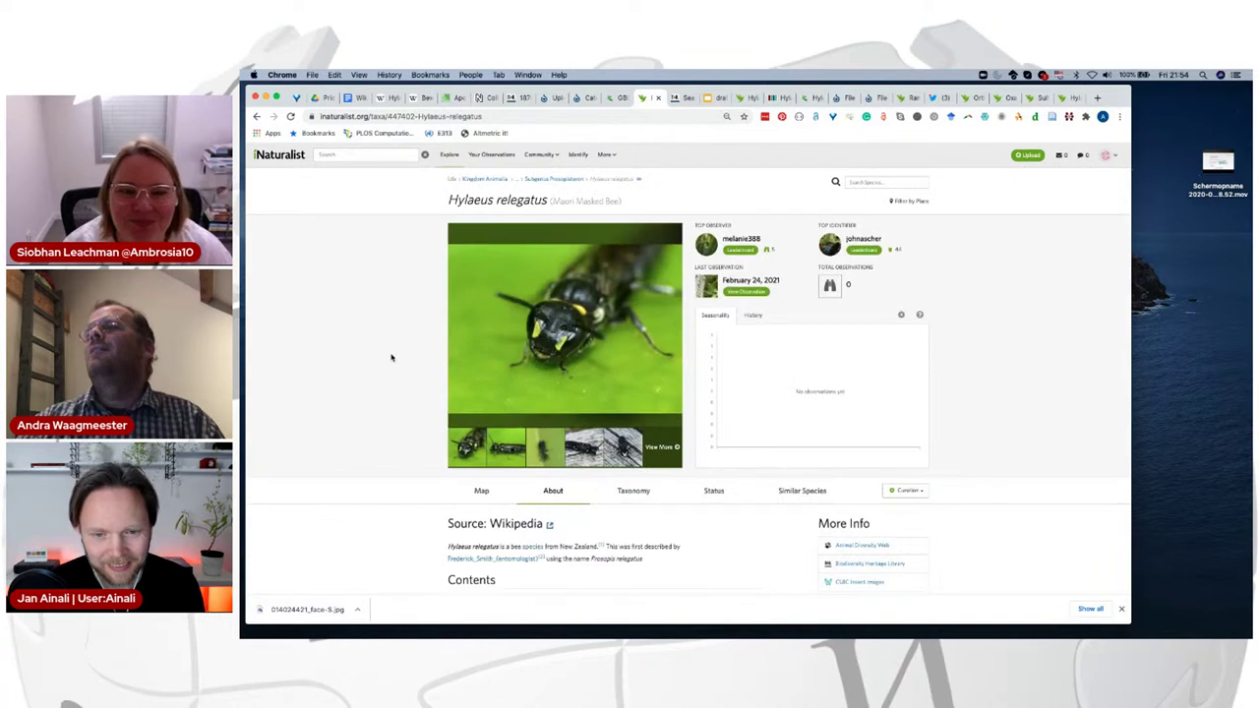
Step: Examine the Wikipedia-sourced description, range, taxonomy, type specimen image and references on the Hylaeus relegatus taxon page
scroll(401, 390, down, 5)
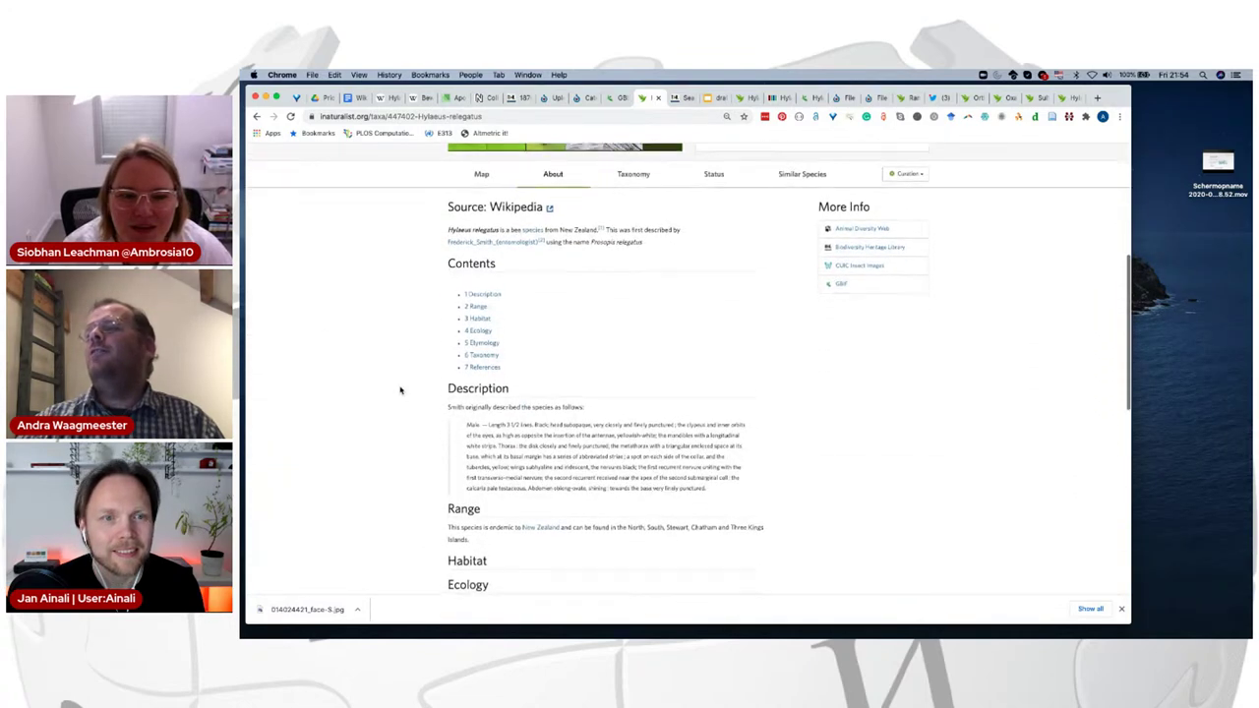
scroll(400, 390, down, 1)
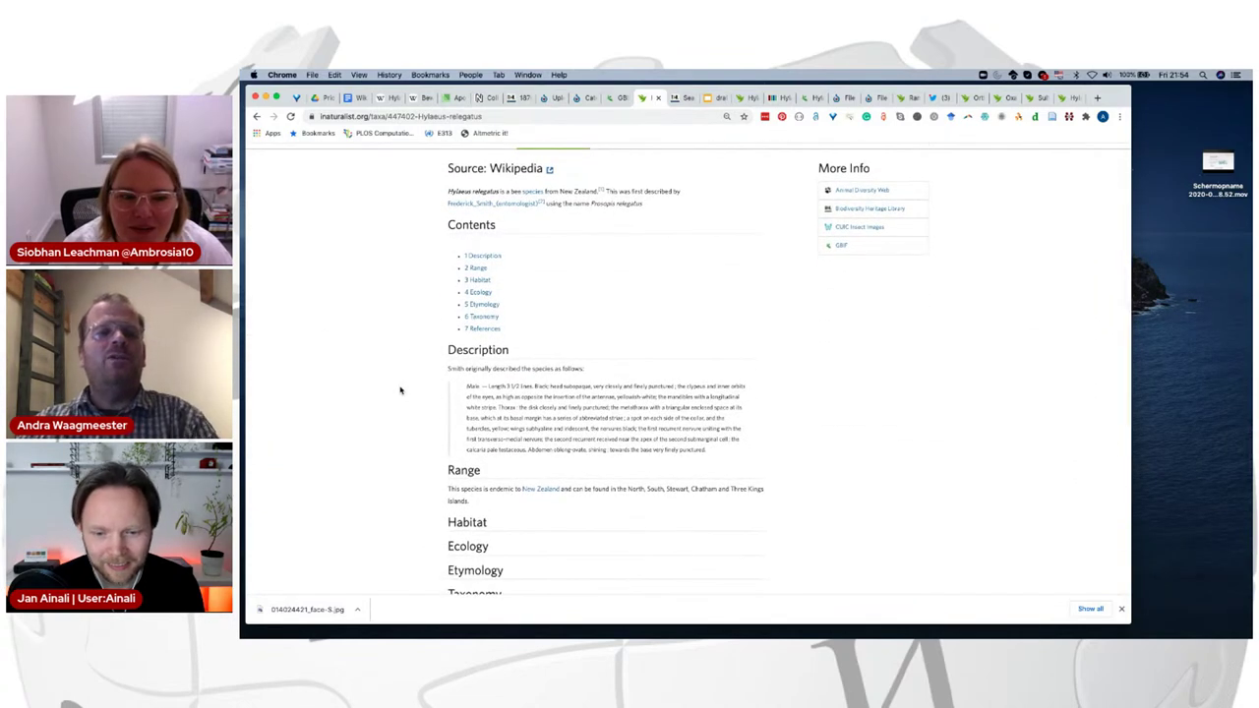
scroll(564, 462, down, 1)
scroll(564, 461, up, 1)
scroll(564, 462, down, 1)
scroll(564, 461, up, 1)
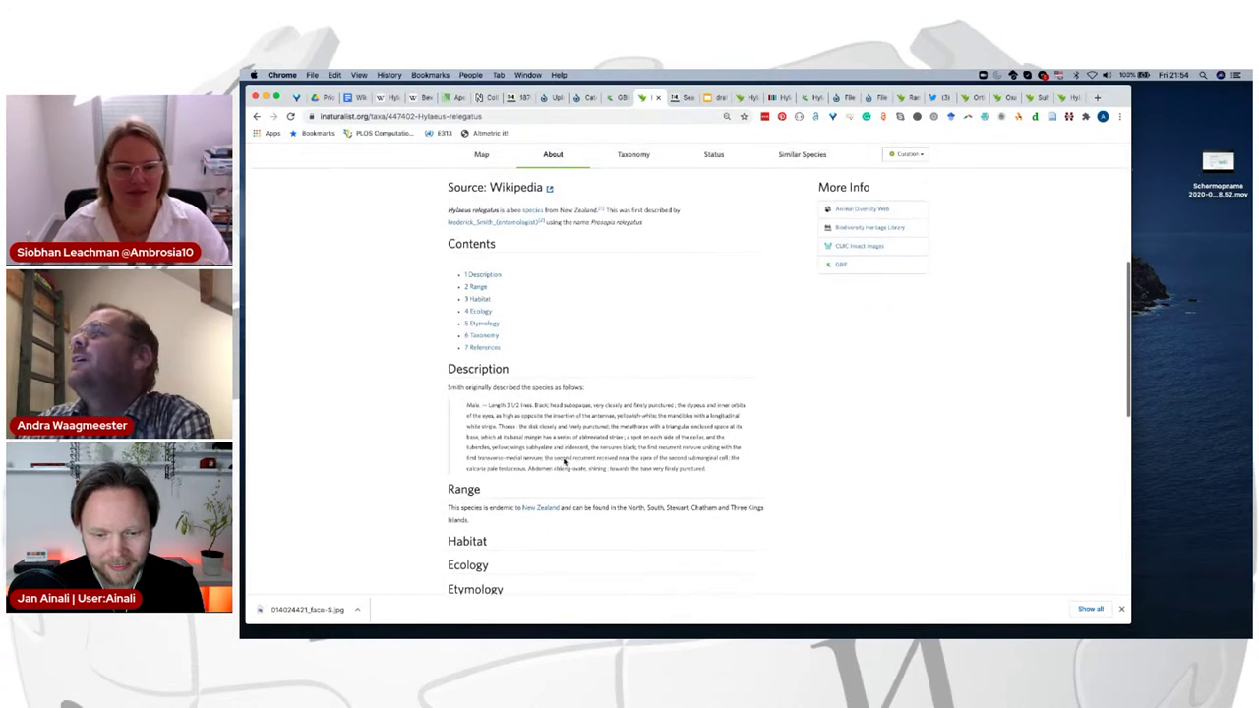
scroll(563, 461, down, 10)
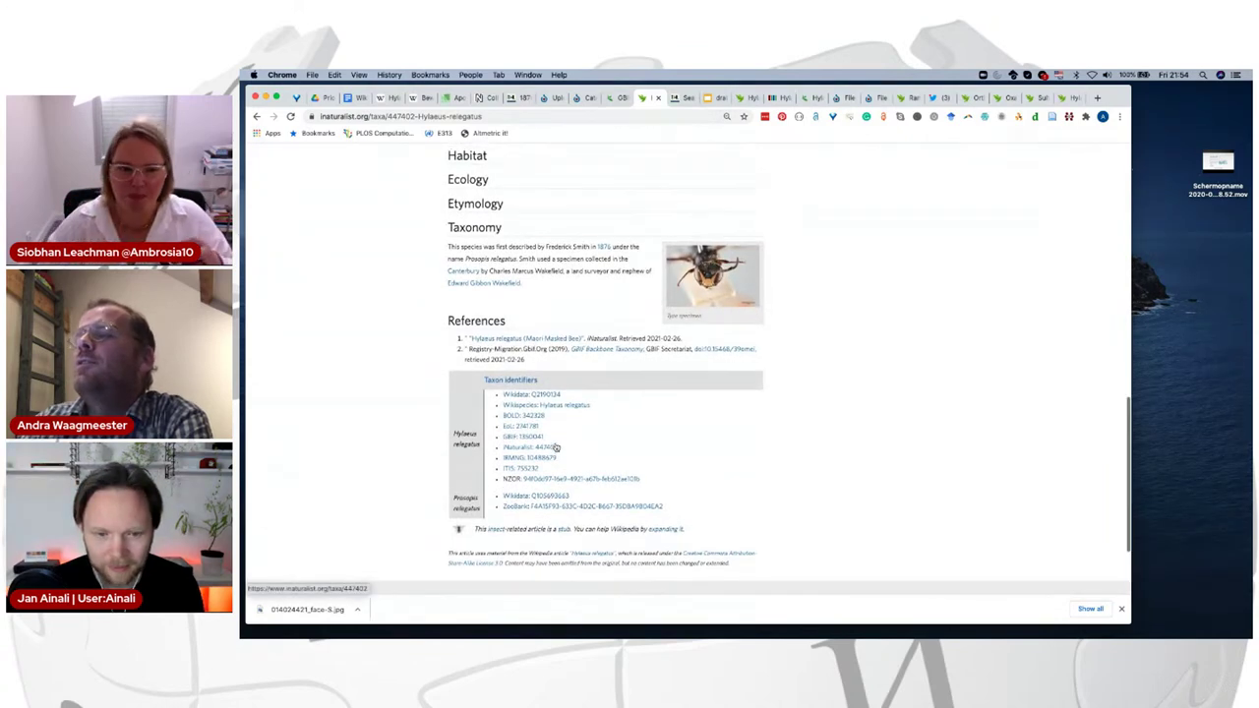
scroll(560, 448, up, 5)
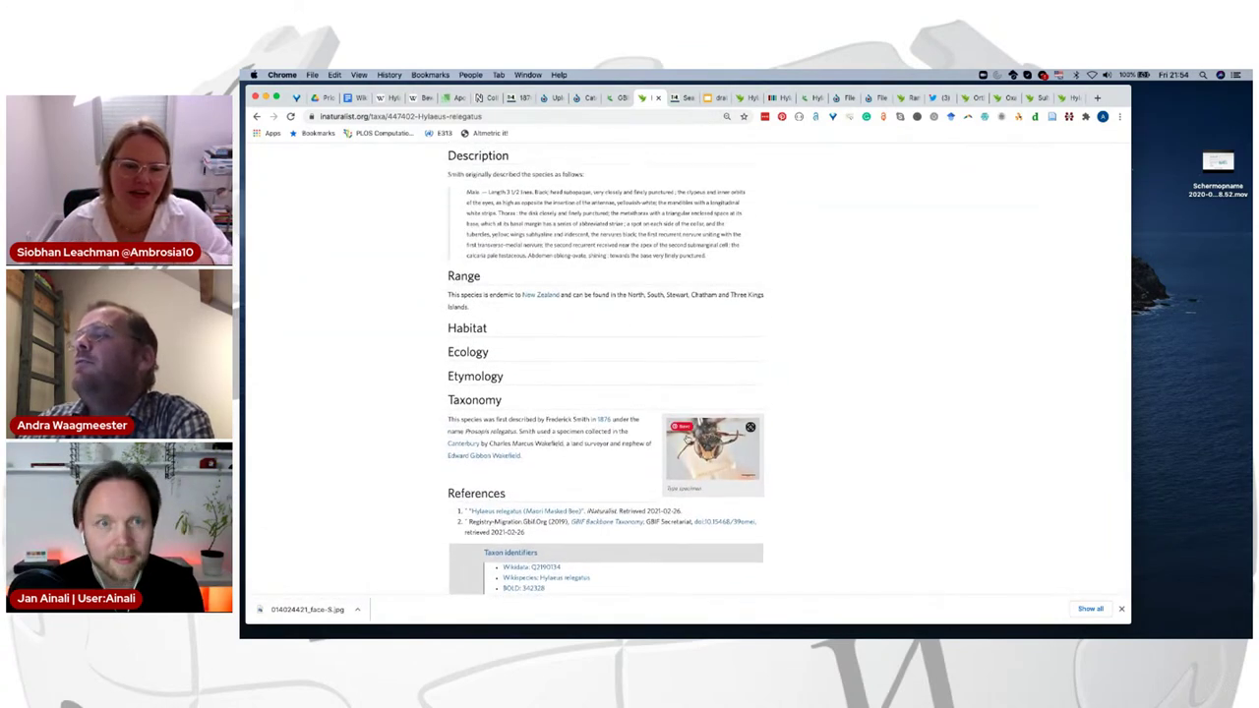
scroll(700, 466, up, 1)
scroll(700, 466, up, 8)
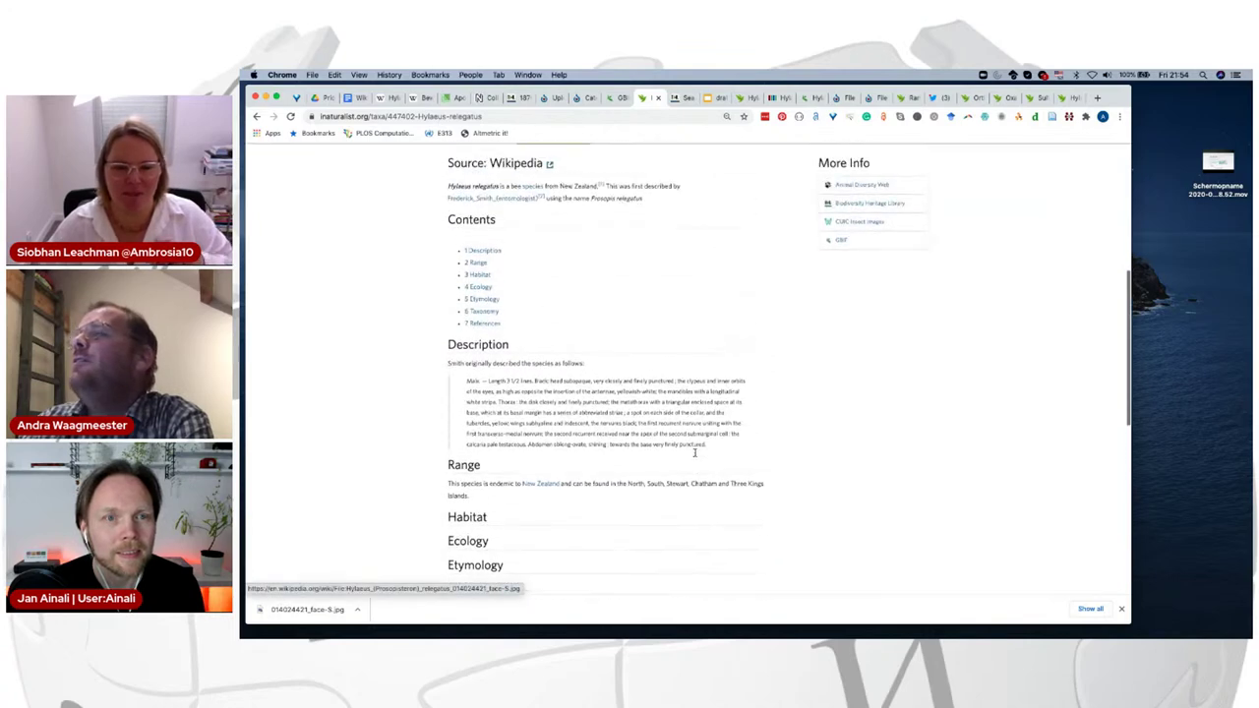
scroll(696, 455, down, 10)
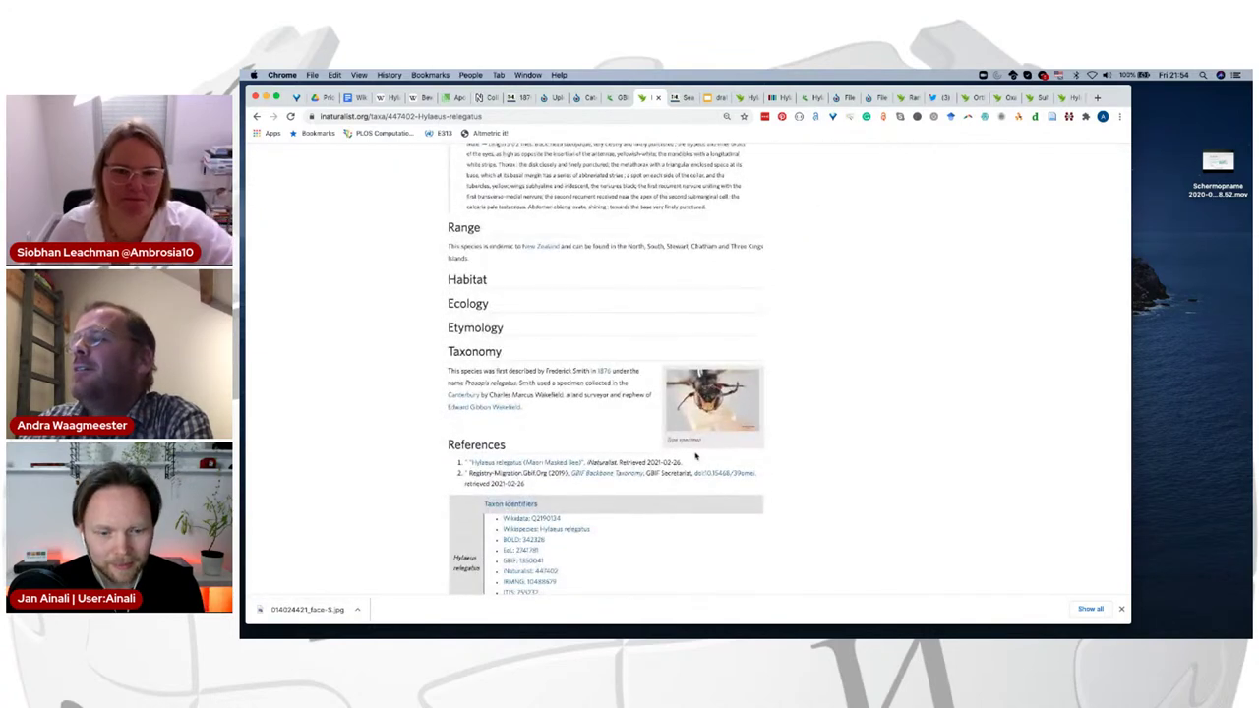
scroll(696, 456, up, 3)
scroll(694, 455, up, 5)
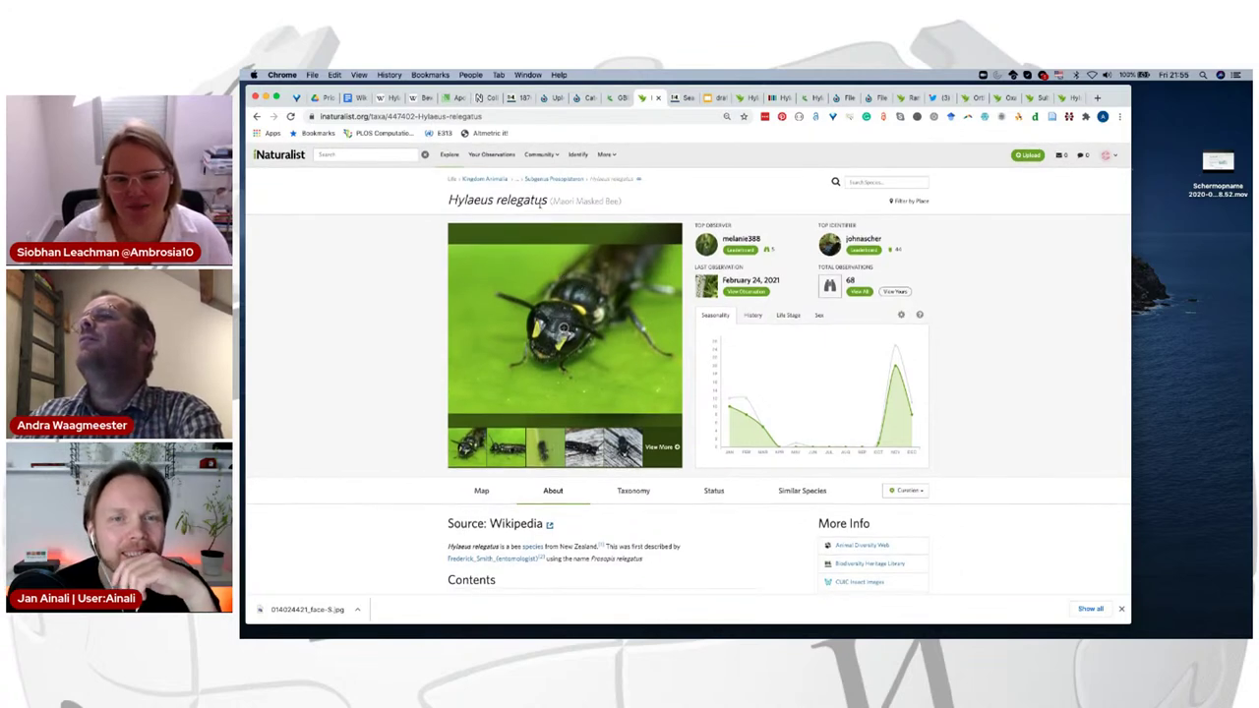
Step: Open the taxon's photos for editing and set the photo source to Wikimedia Commons
mouse_move(607, 156)
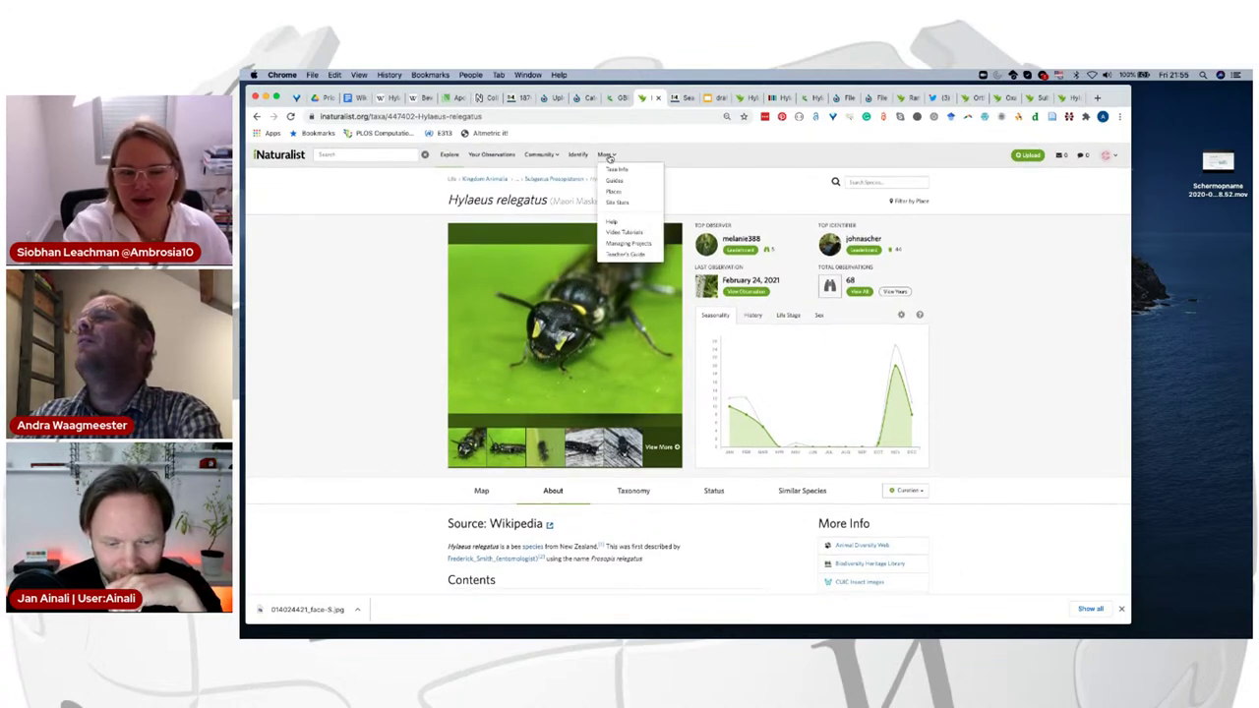
scroll(542, 513, down, 2)
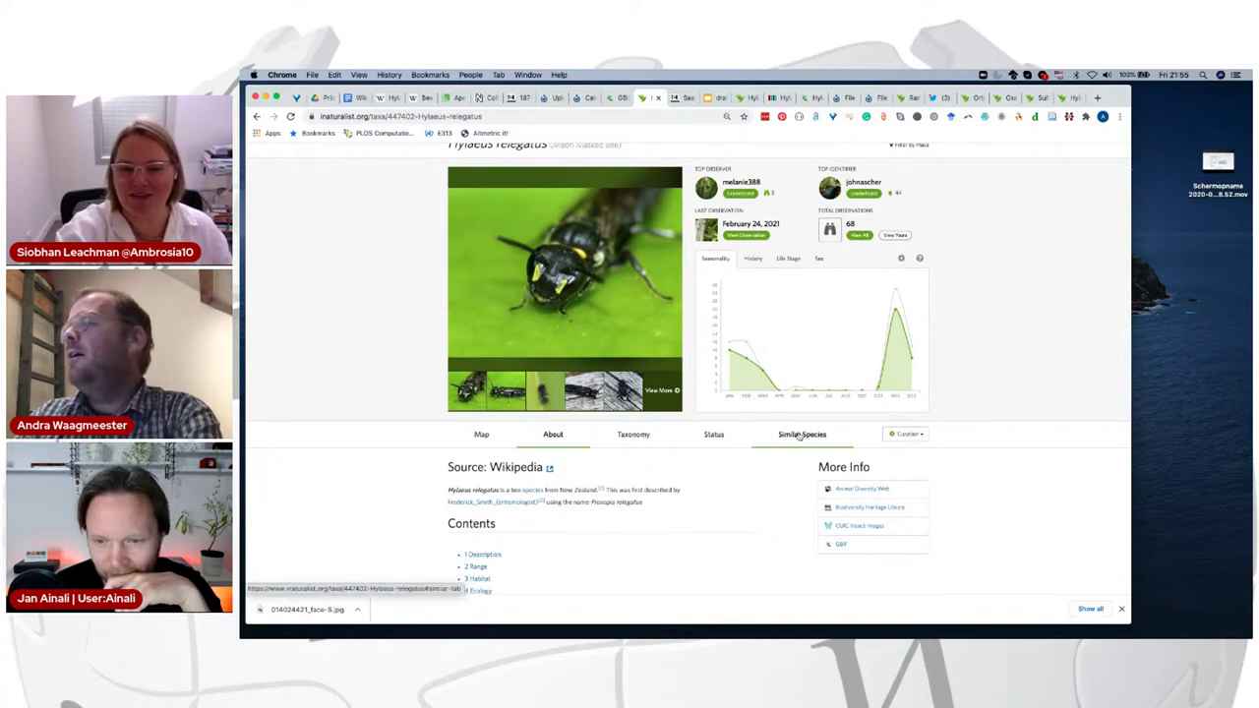
click(916, 435)
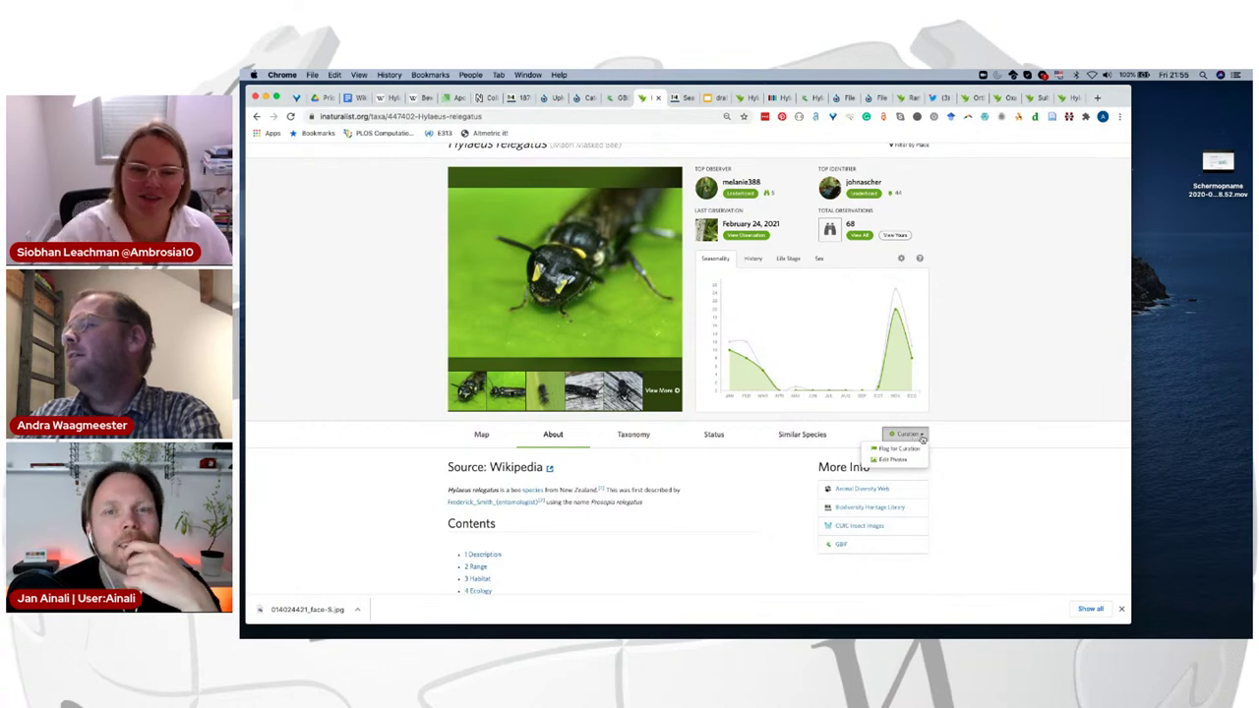
click(897, 460)
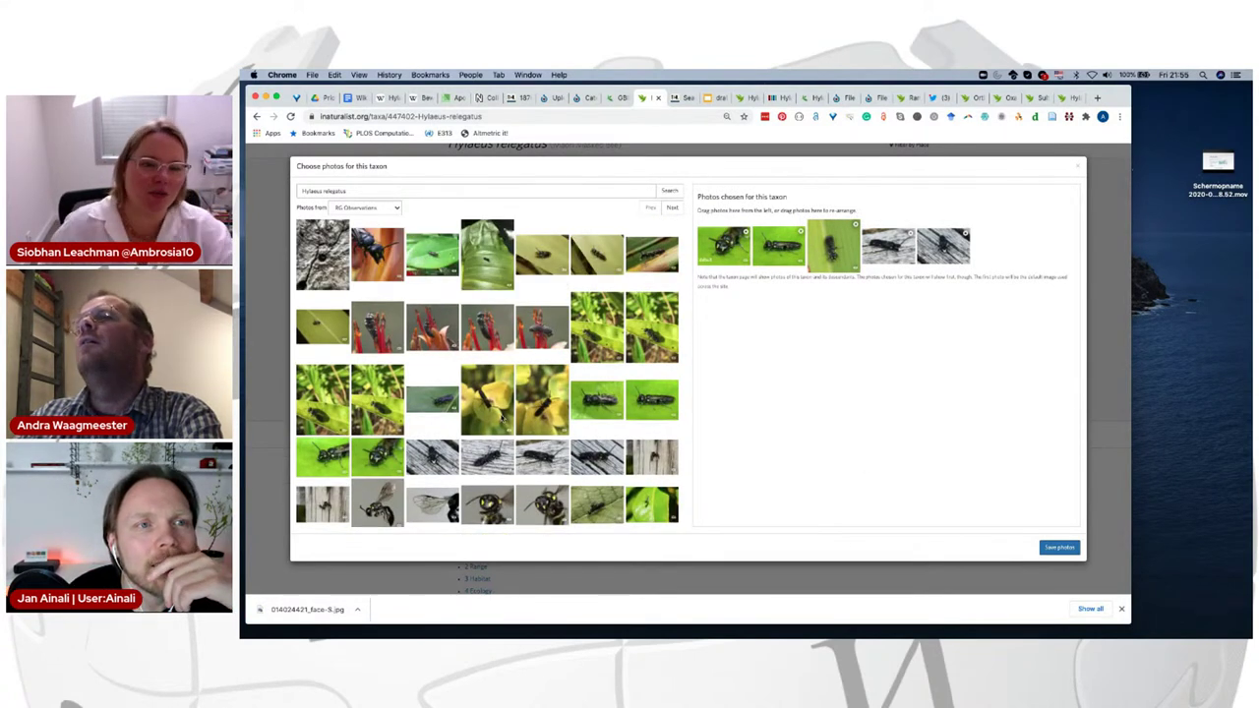
click(398, 208)
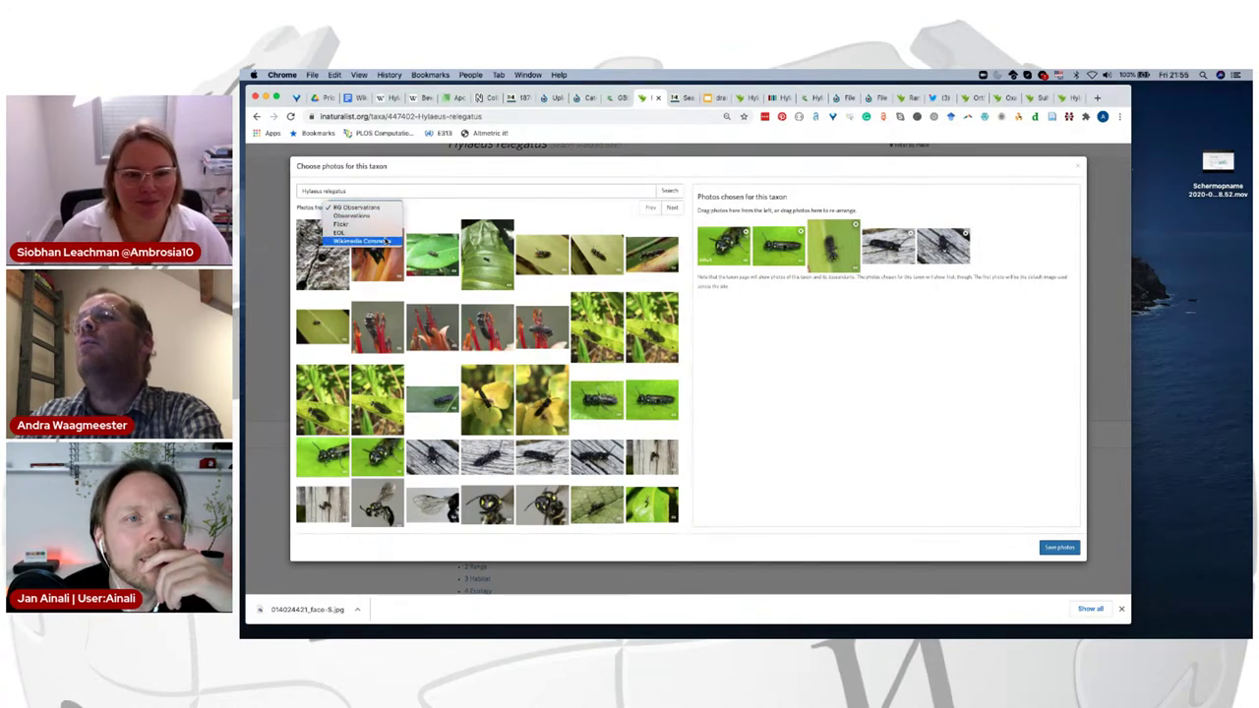
click(387, 241)
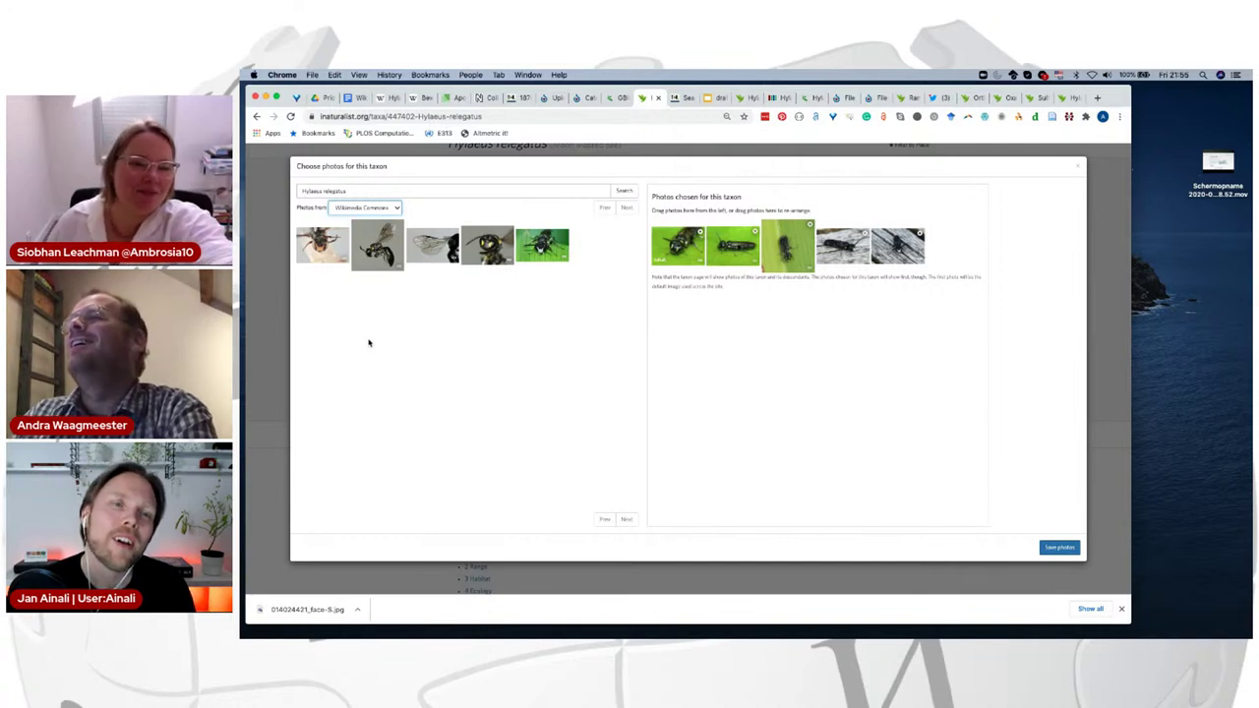
Step: Add the Wikimedia Commons face photo of the type specimen as the fourth chosen photo and save the photo selection
click(321, 250)
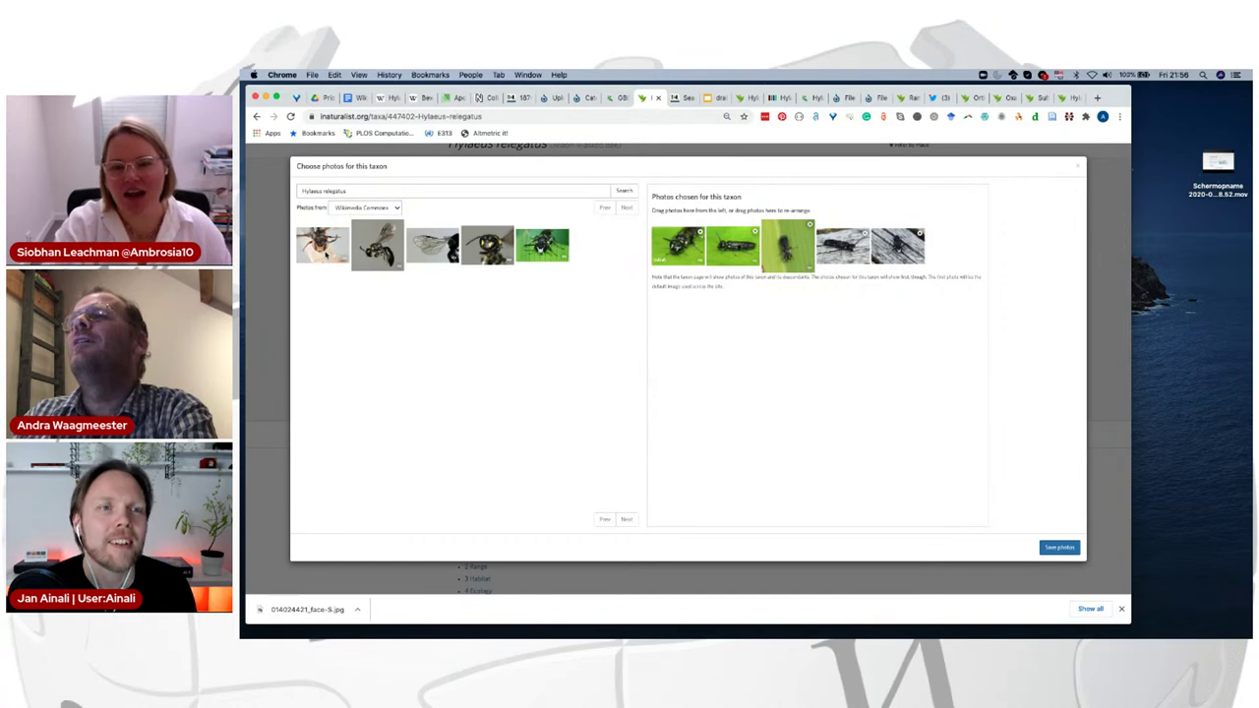
drag(321, 250, 919, 348)
drag(678, 261, 831, 258)
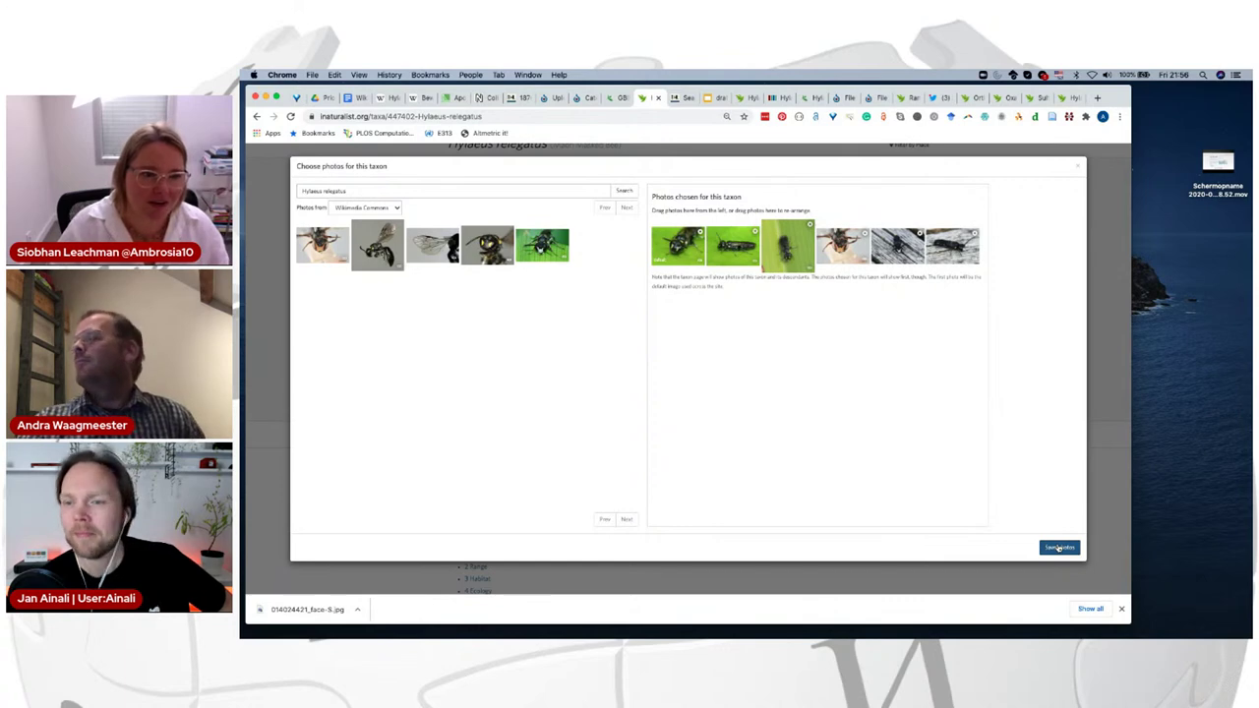
click(1058, 548)
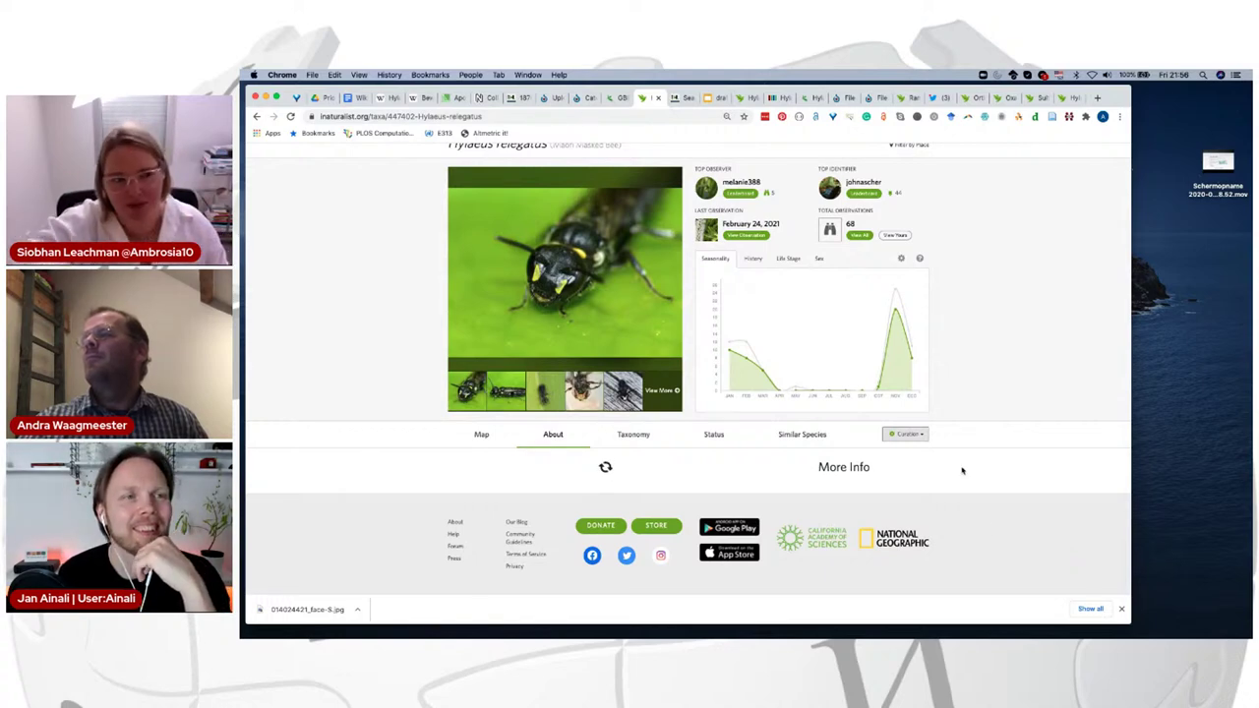
Step: Browse all photos of the Maori Masked Bee, return to the taxon page, and enlarge the type specimen face photo
click(661, 391)
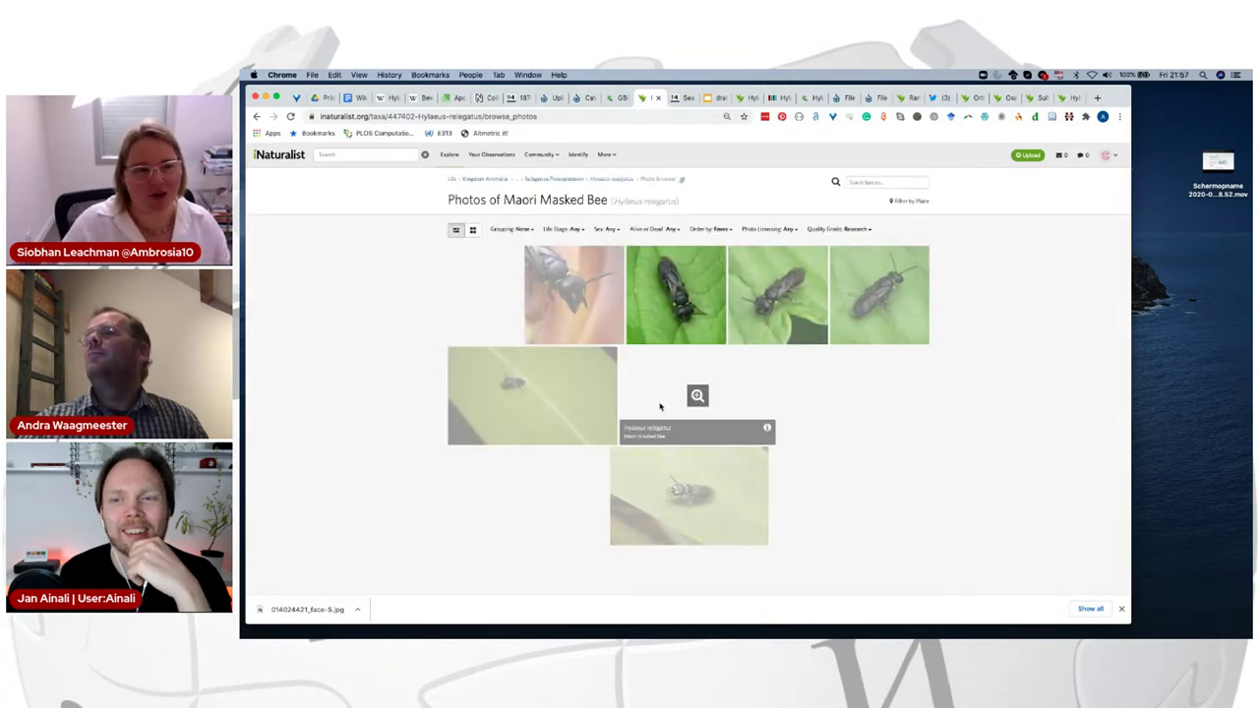
scroll(657, 418, down, 5)
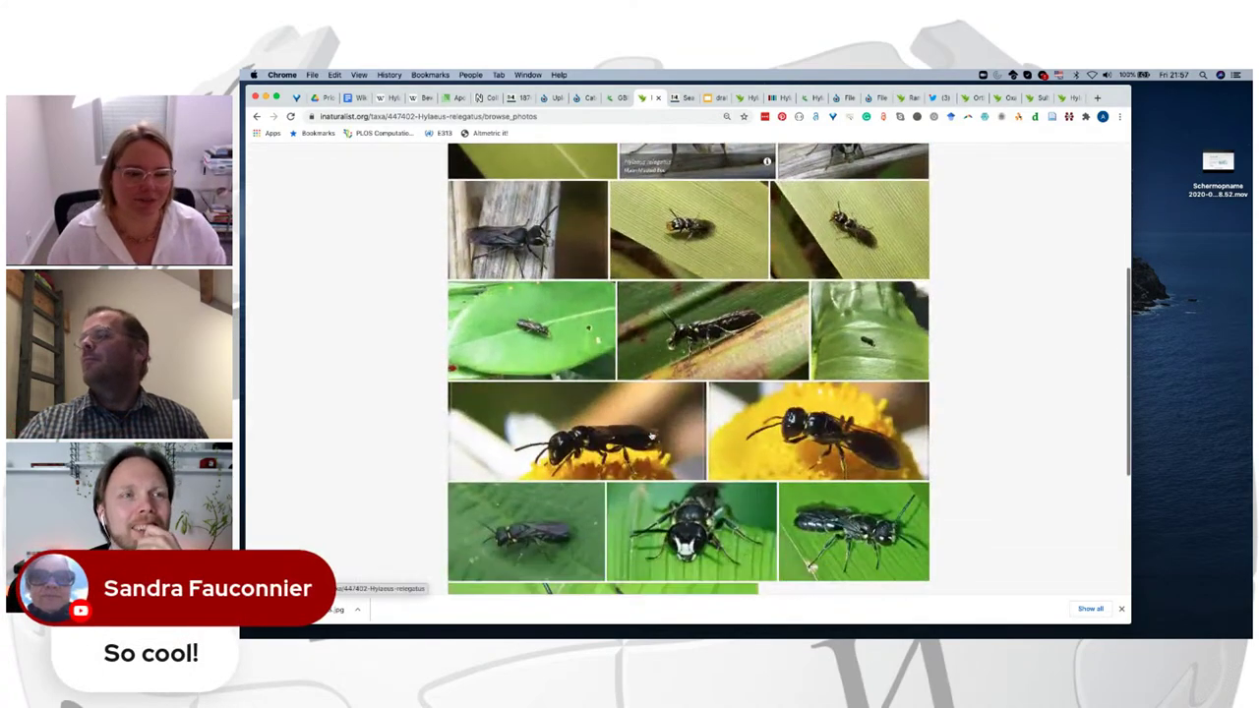
scroll(652, 435, down, 5)
scroll(652, 436, up, 10)
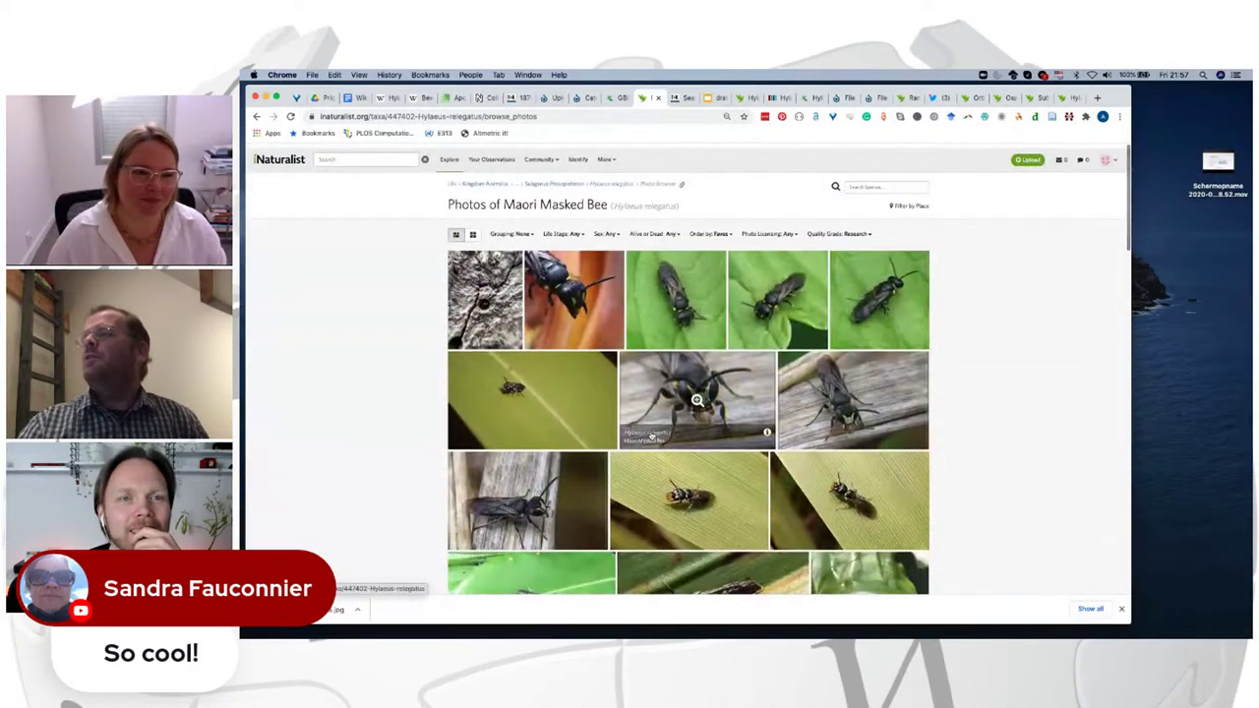
click(255, 116)
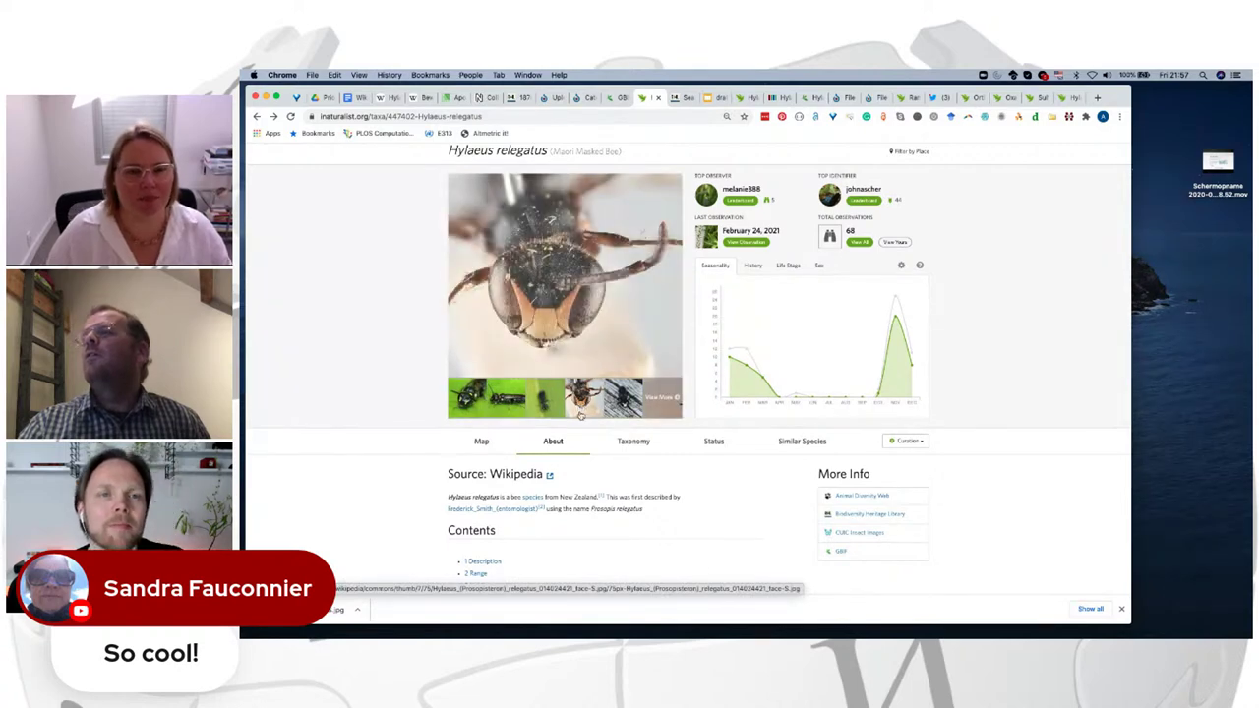
click(564, 297)
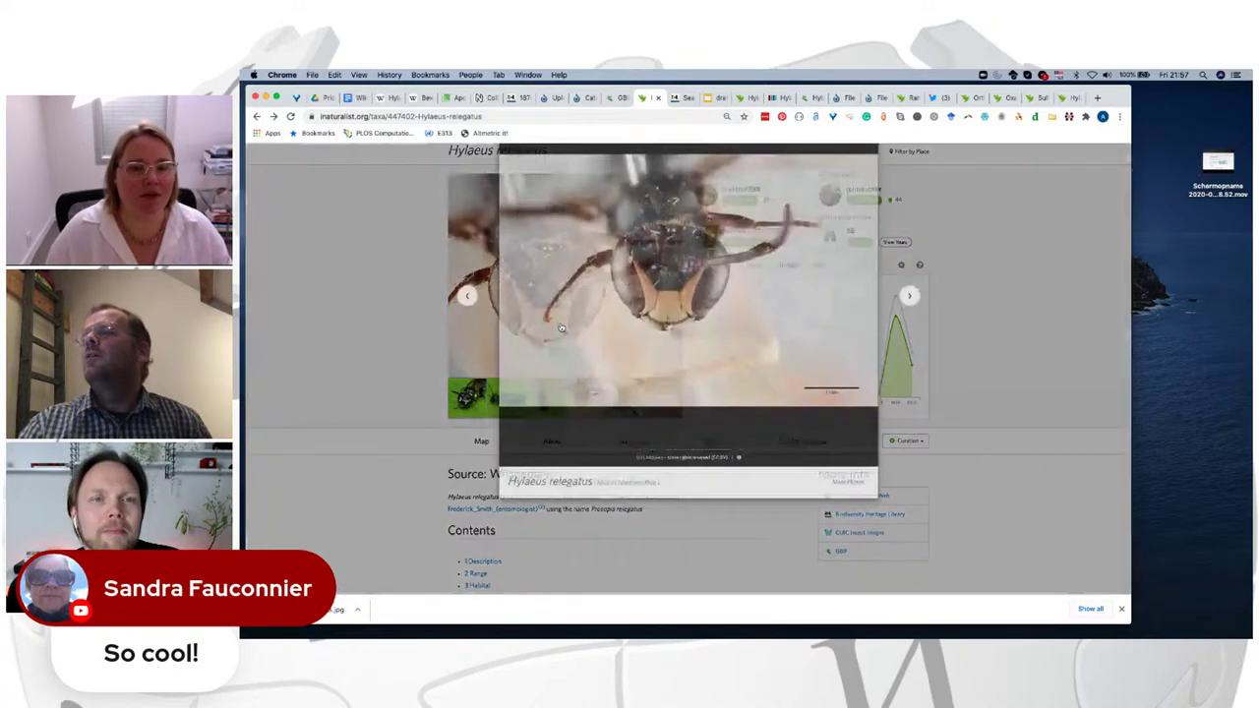